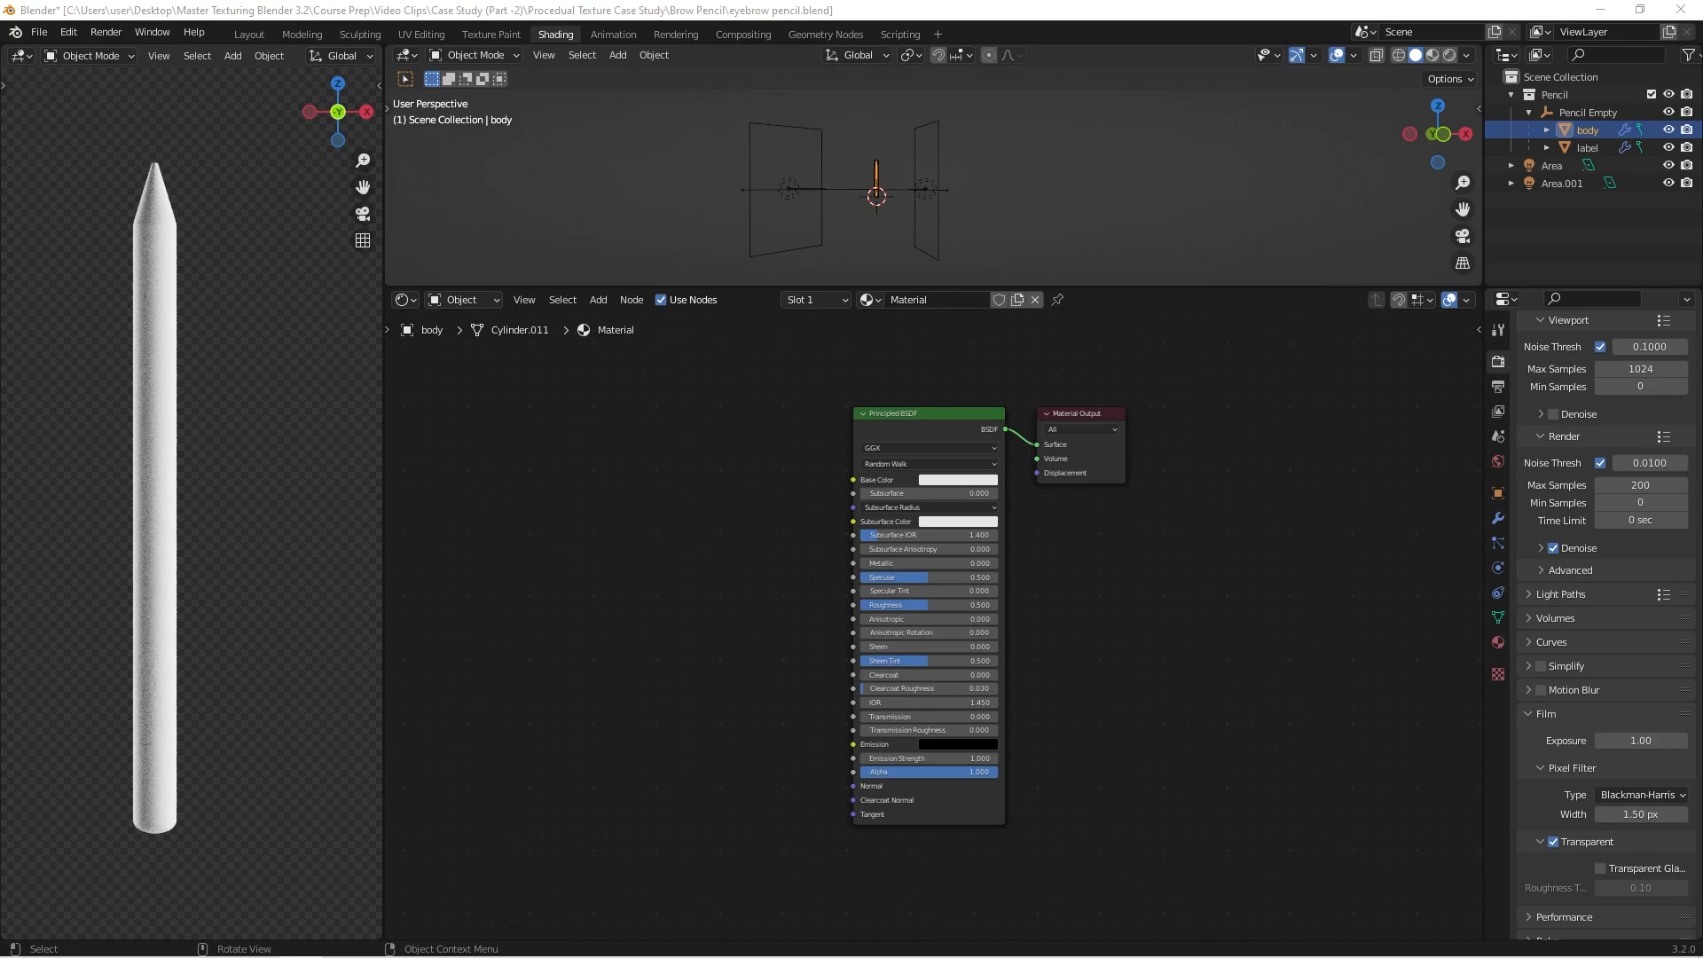
Step: Inspect the two area lights on either side of the pencil and reselect the pencil body
scroll(852, 197, up, 3)
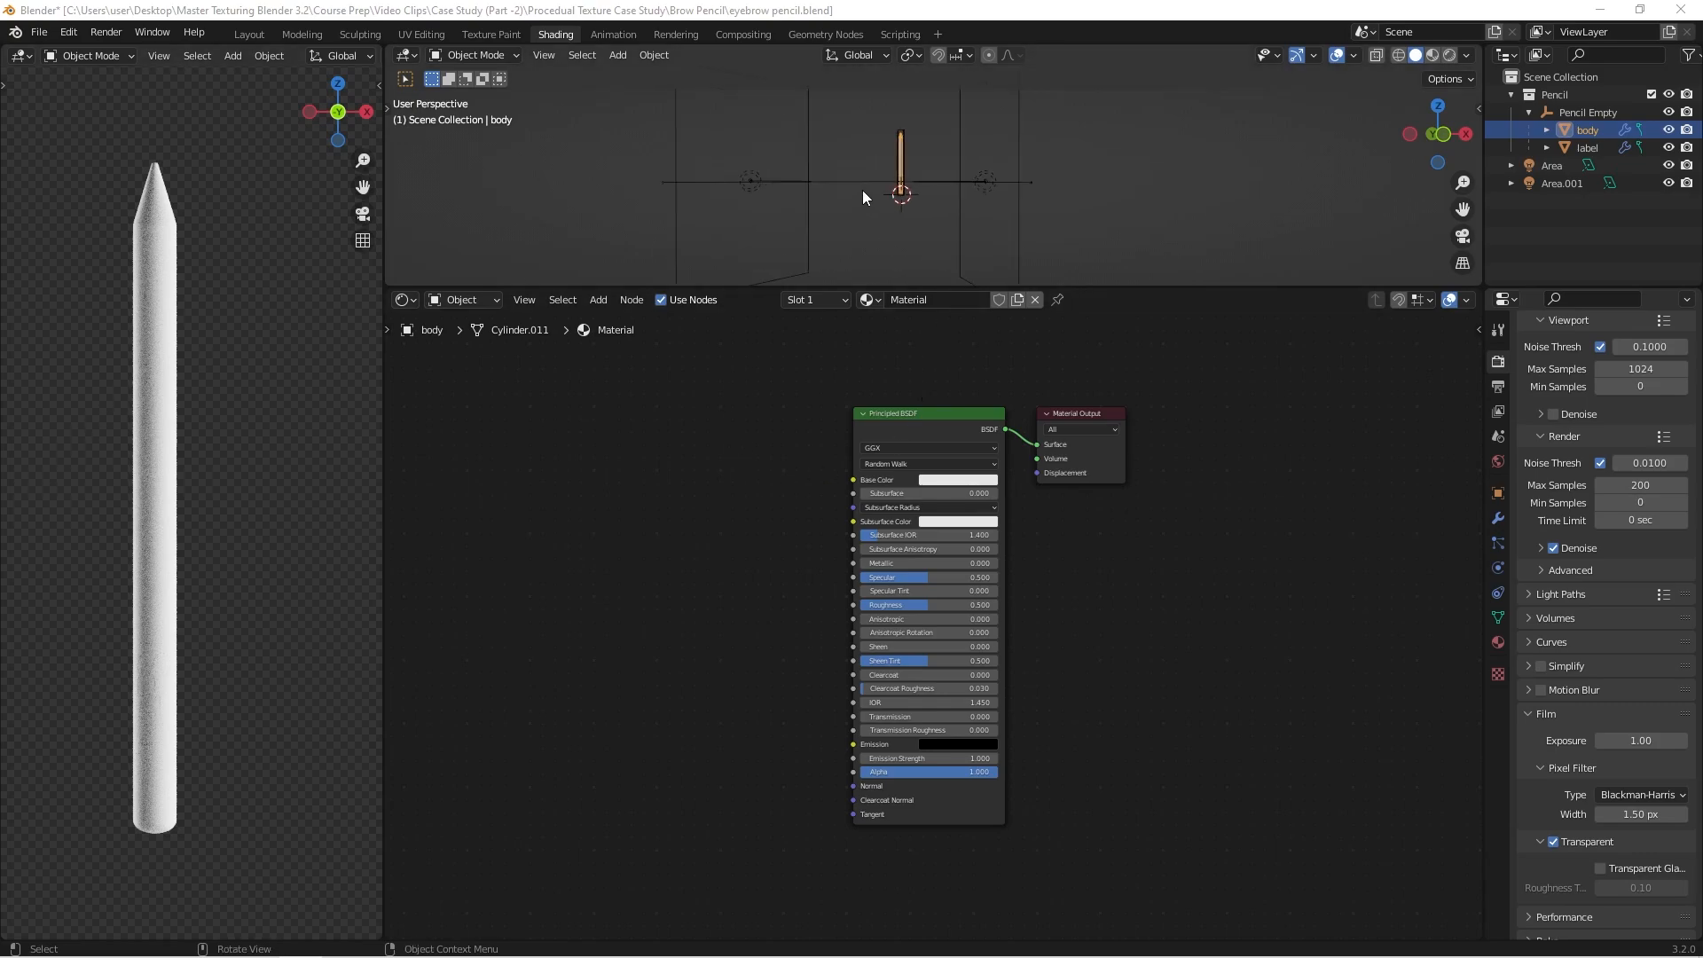
middle_drag(905, 175, 912, 210)
scroll(912, 138, up, 3)
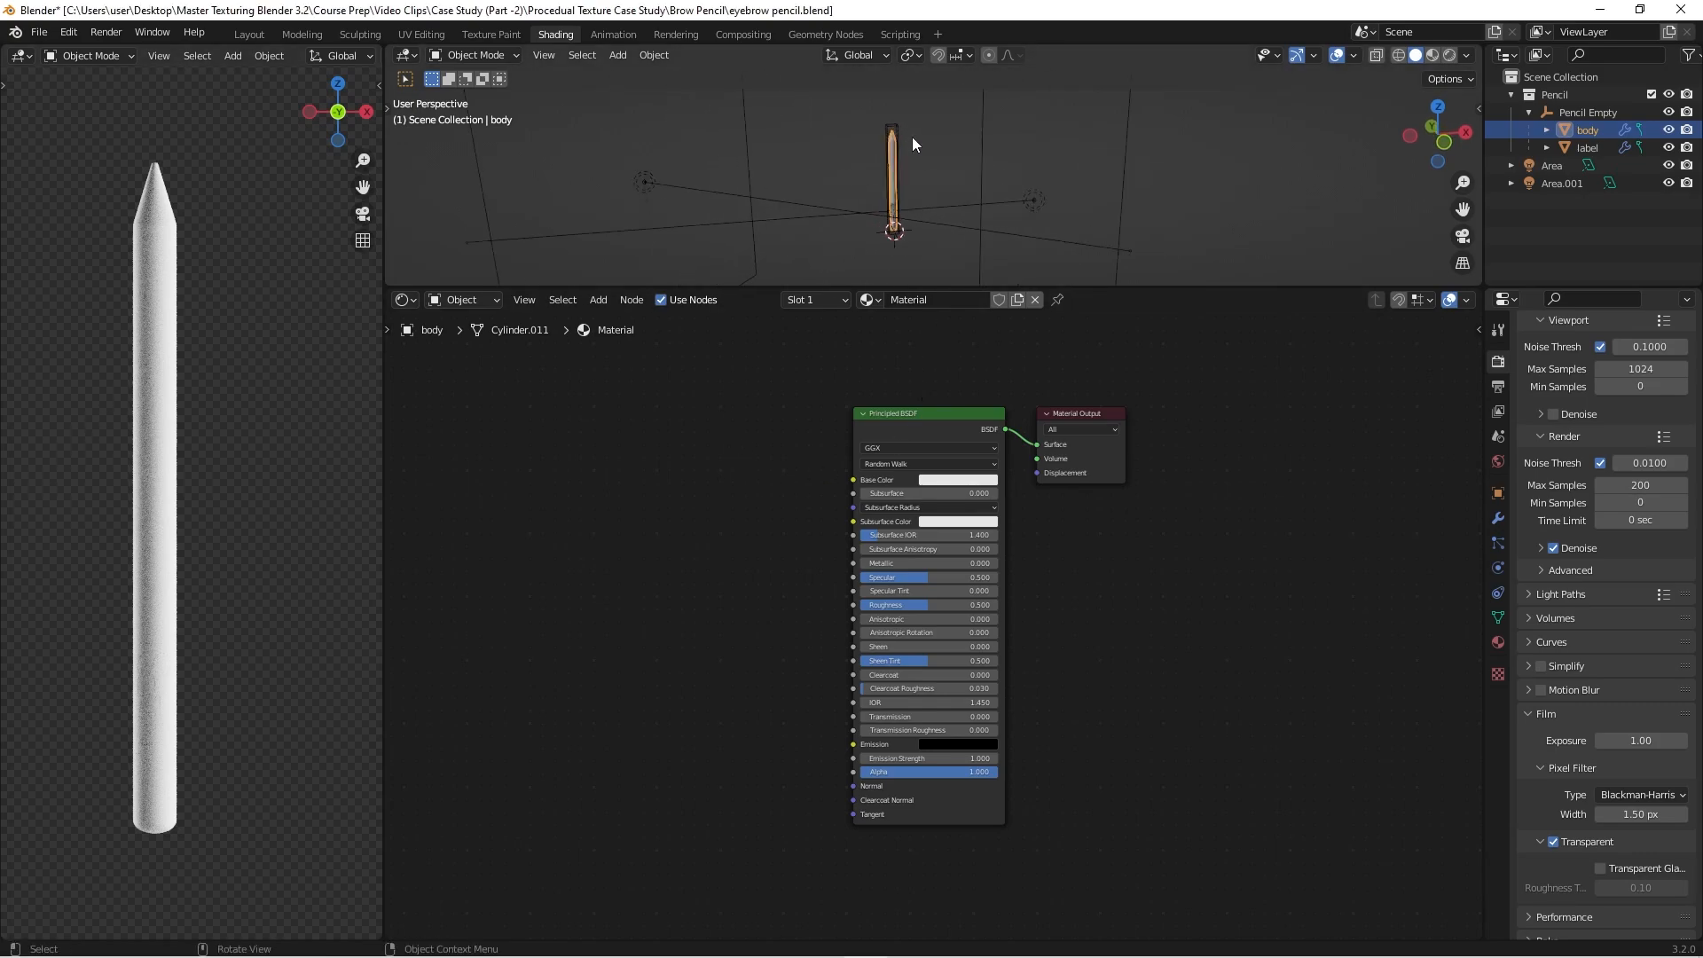
click(635, 183)
click(1034, 200)
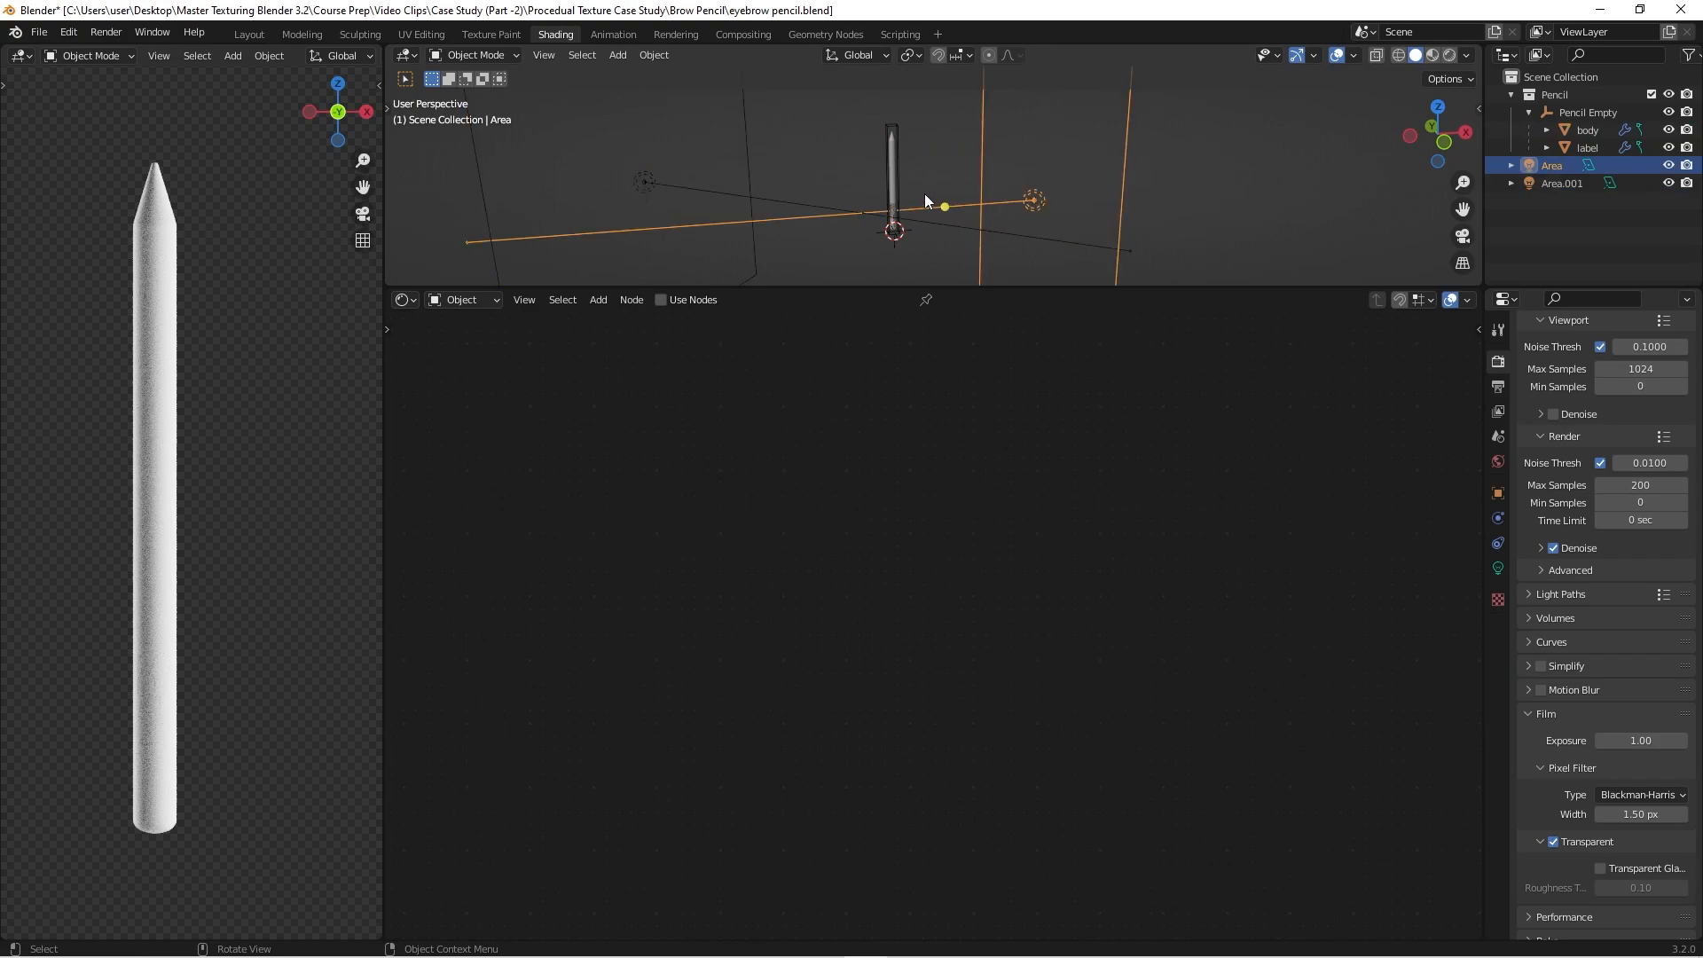
scroll(924, 194, down, 4)
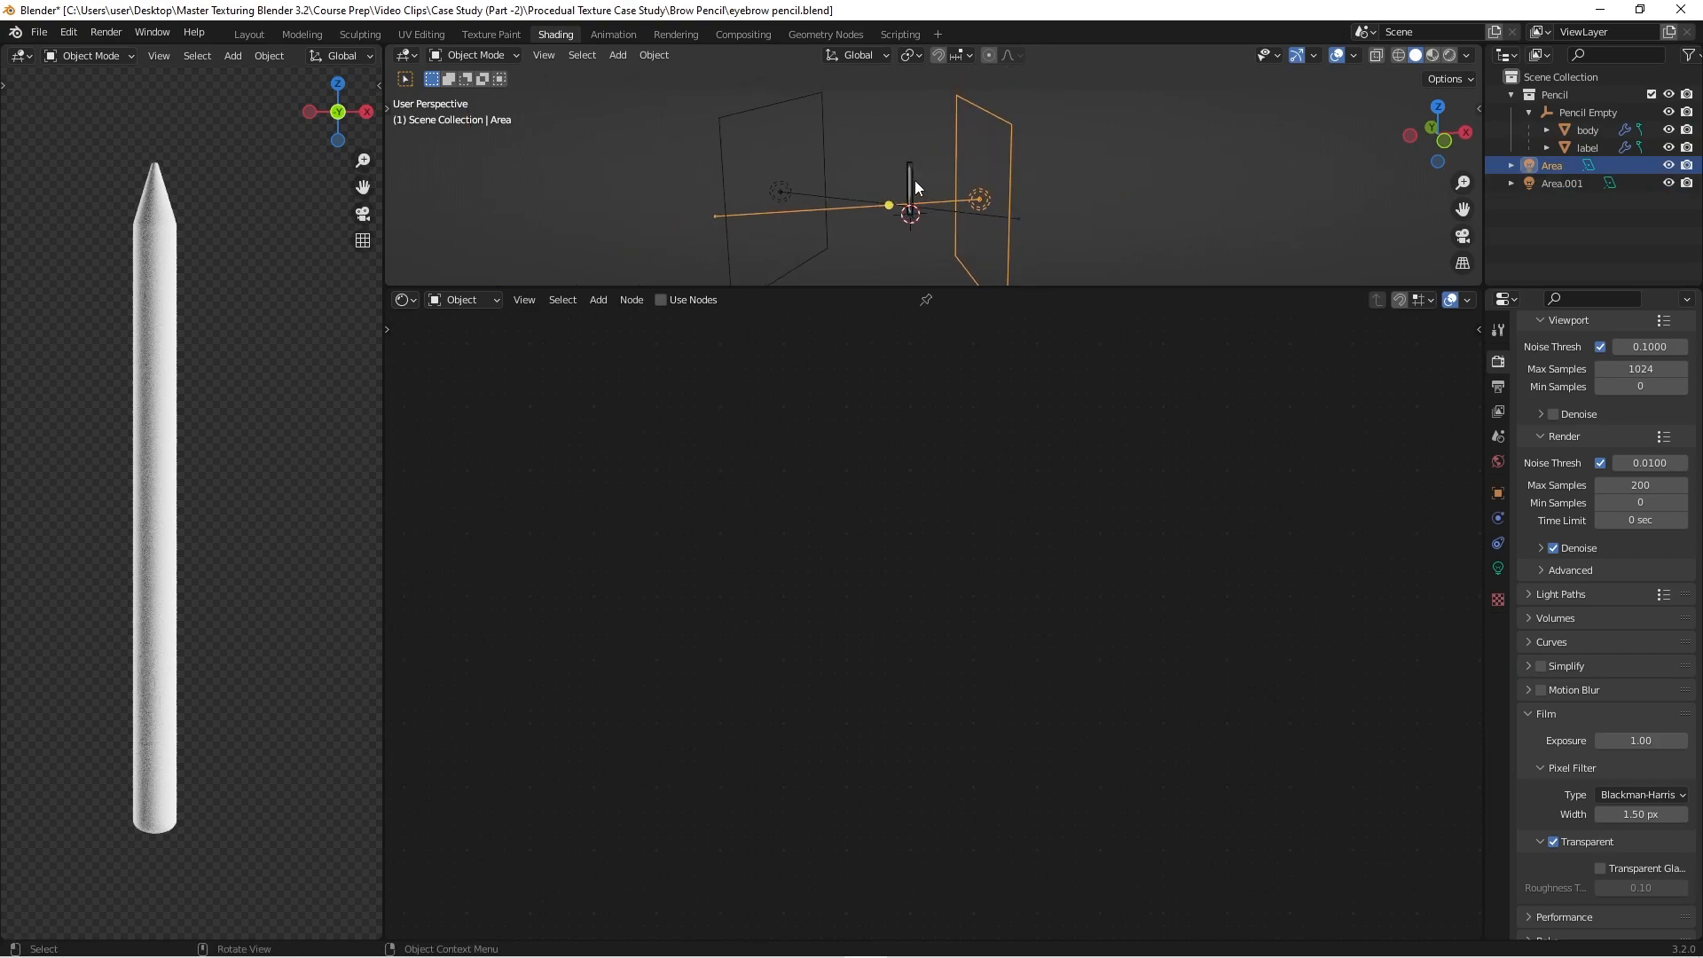
click(912, 182)
Step: Move the Material Output and Principled BSDF nodes far apart to make room for more nodes between them
scroll(823, 396, up, 2)
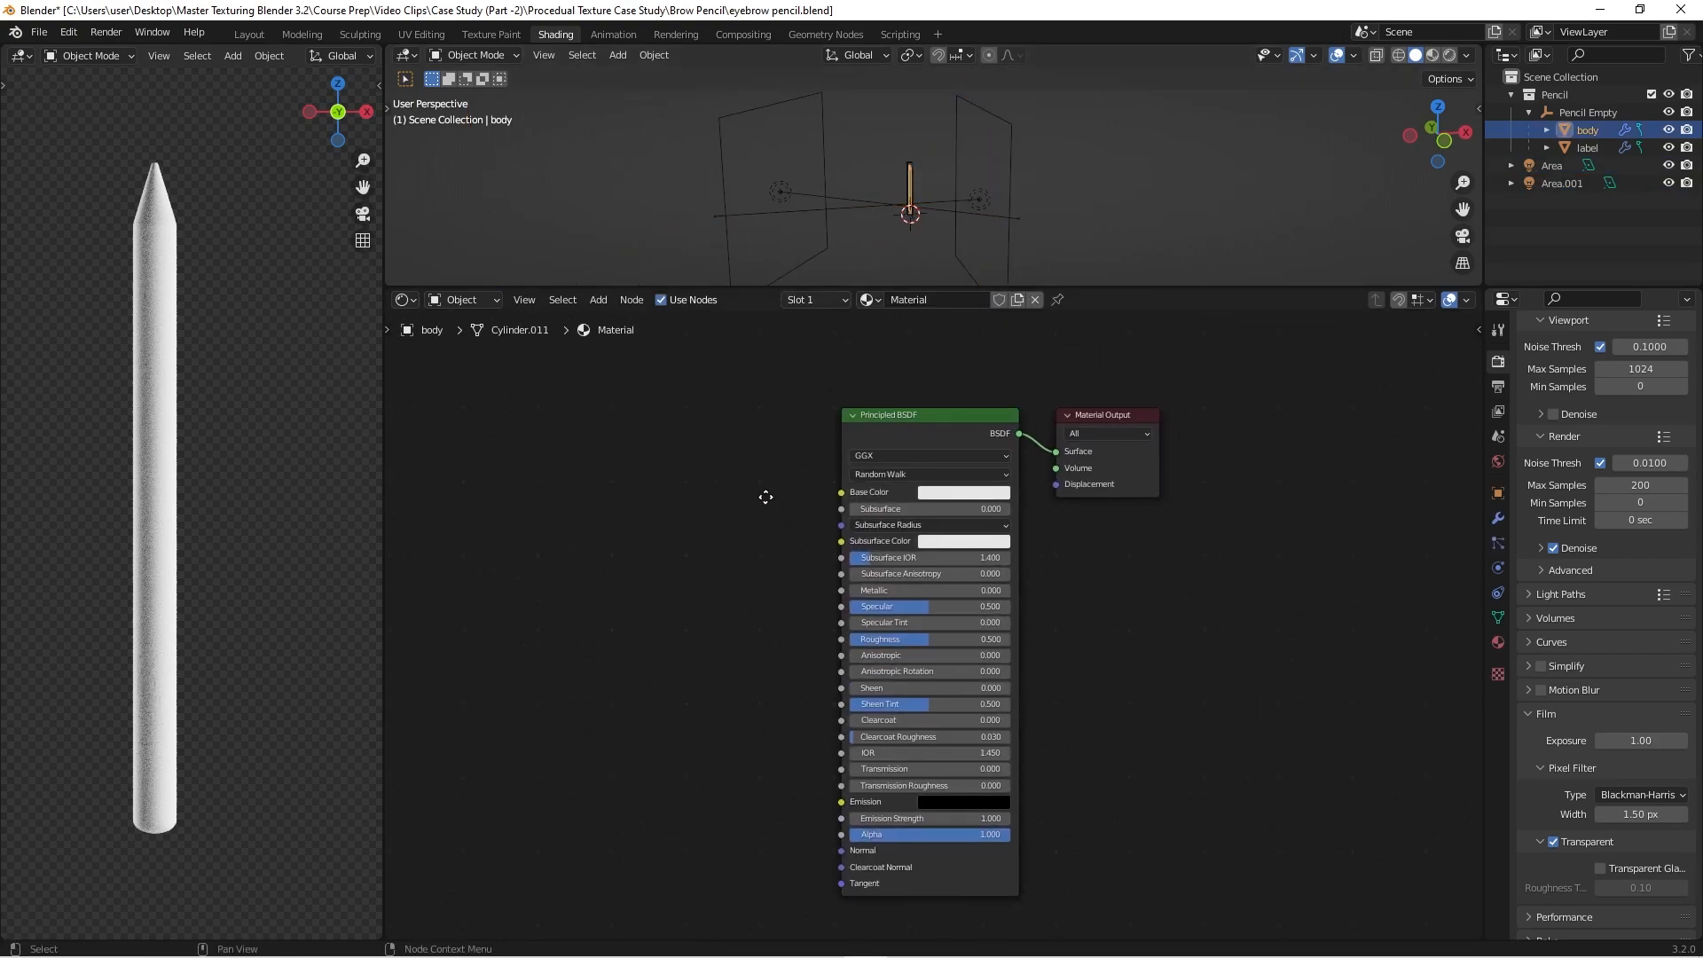
middle_drag(765, 497, 765, 492)
scroll(795, 439, down, 4)
scroll(834, 475, up, 4)
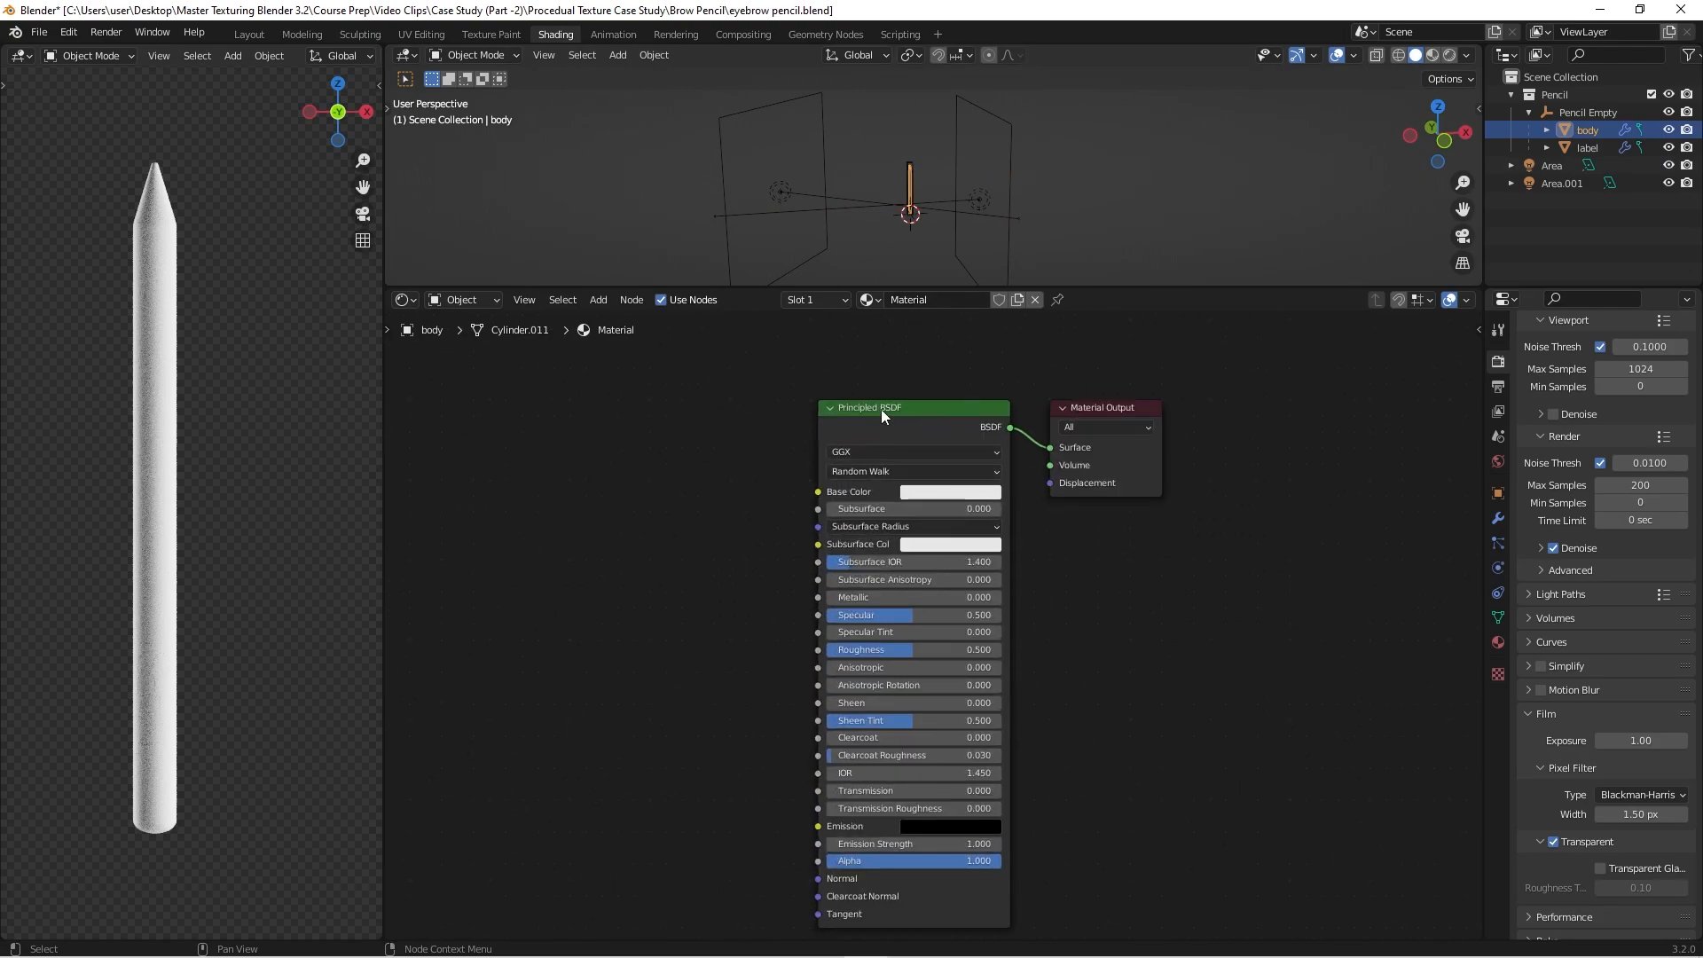
scroll(683, 557, down, 3)
middle_drag(694, 567, 743, 527)
scroll(830, 524, down, 2)
click(1063, 418)
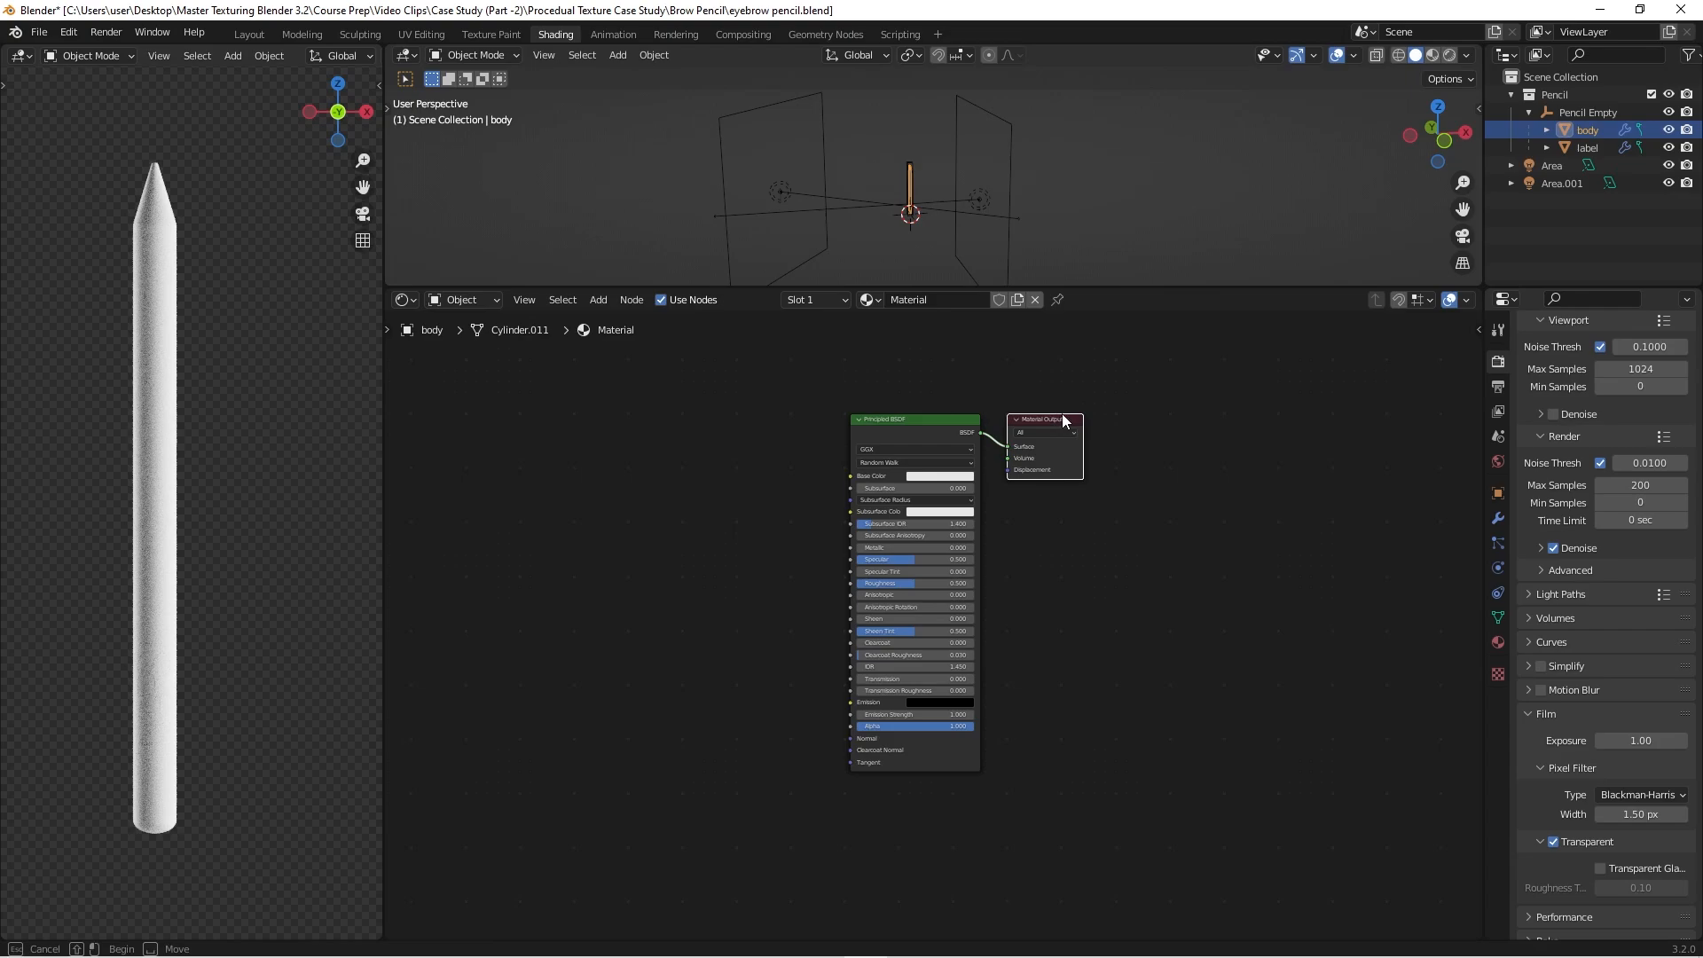
click(1194, 419)
drag(1052, 417, 1381, 409)
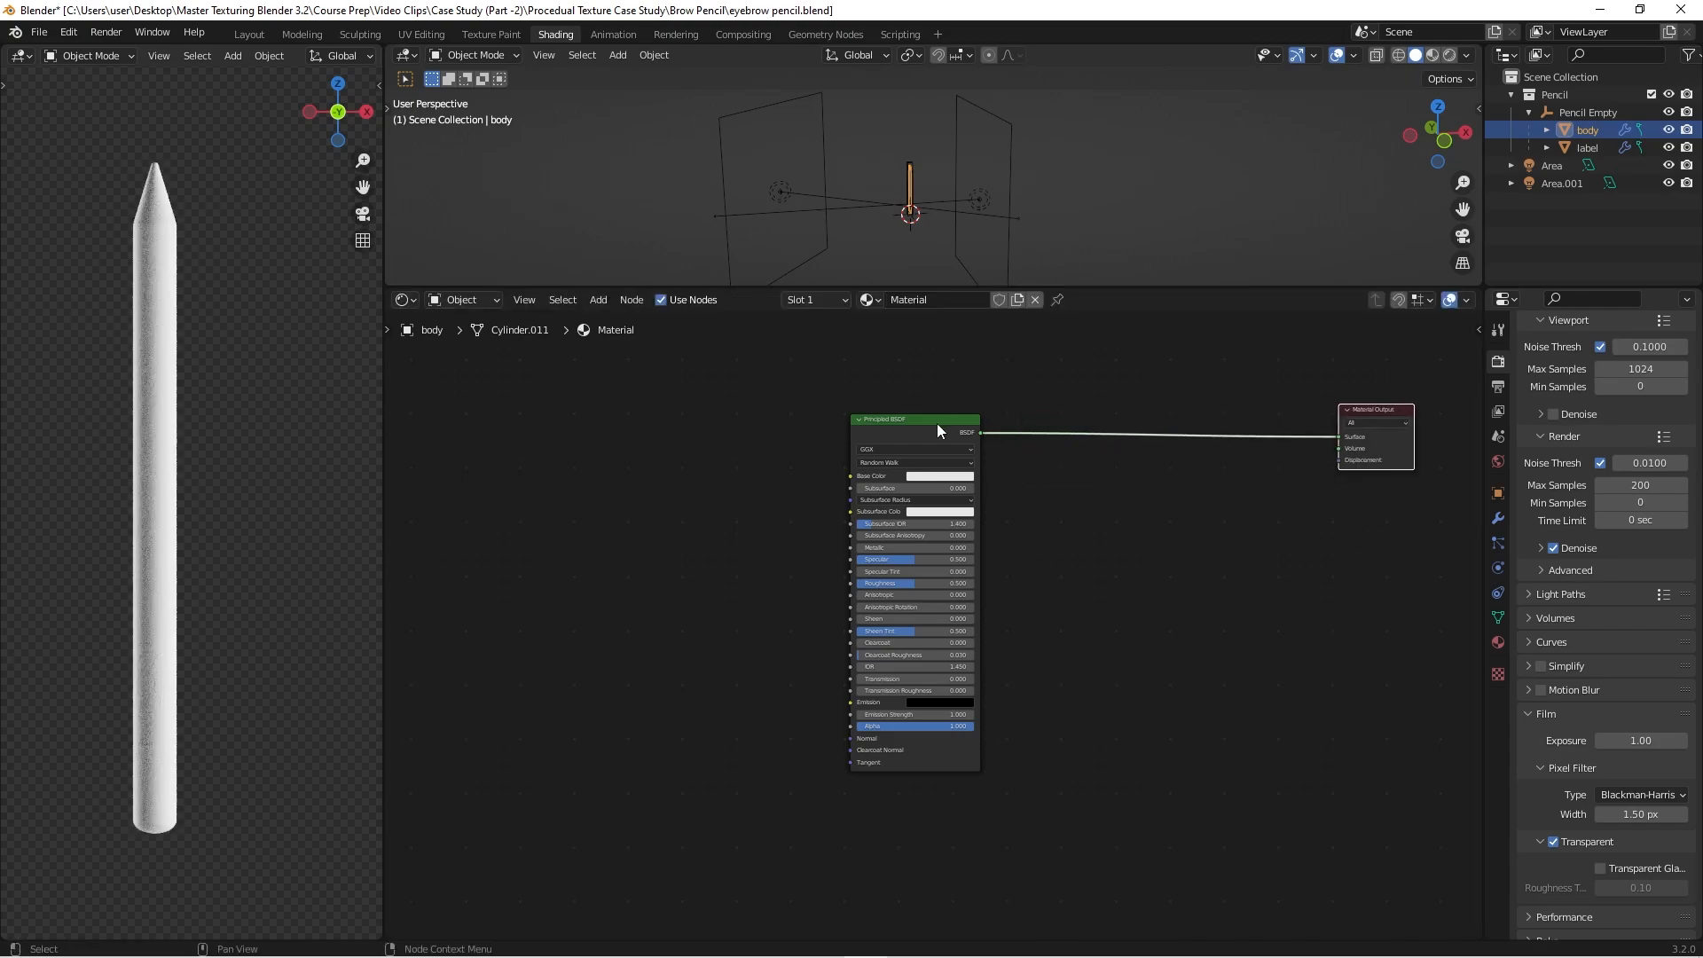
drag(937, 423, 681, 479)
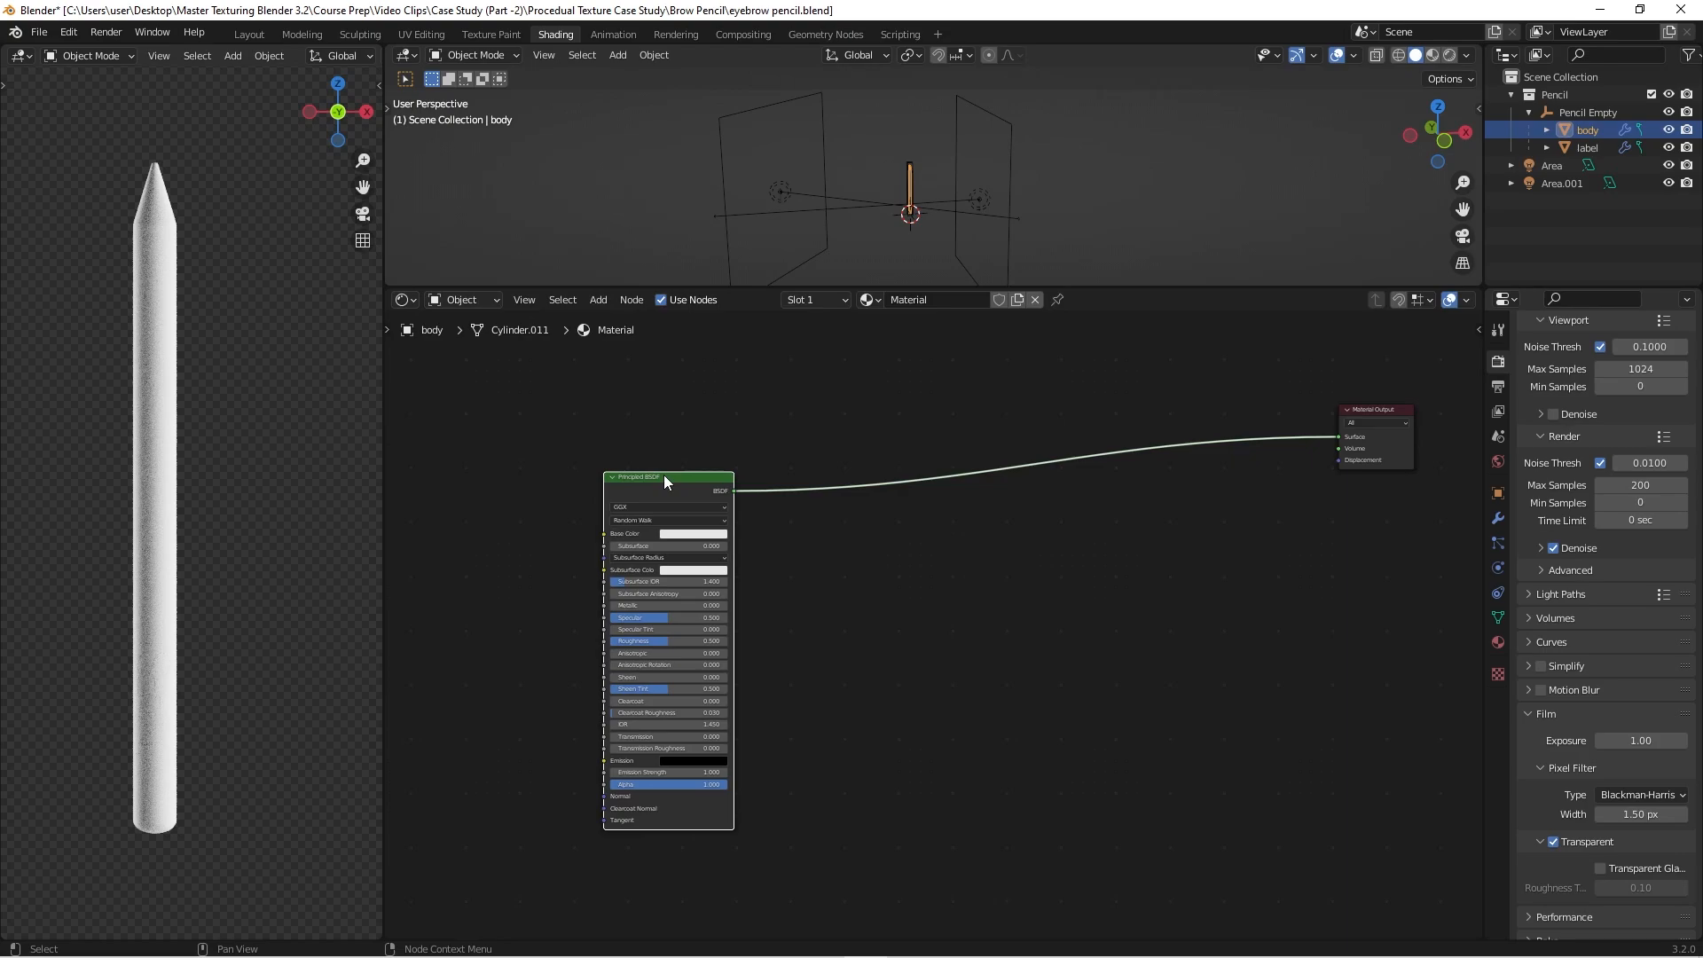
Step: Duplicate the Principled BSDF node and give the copy a pale yellow base color
key(shift+d)
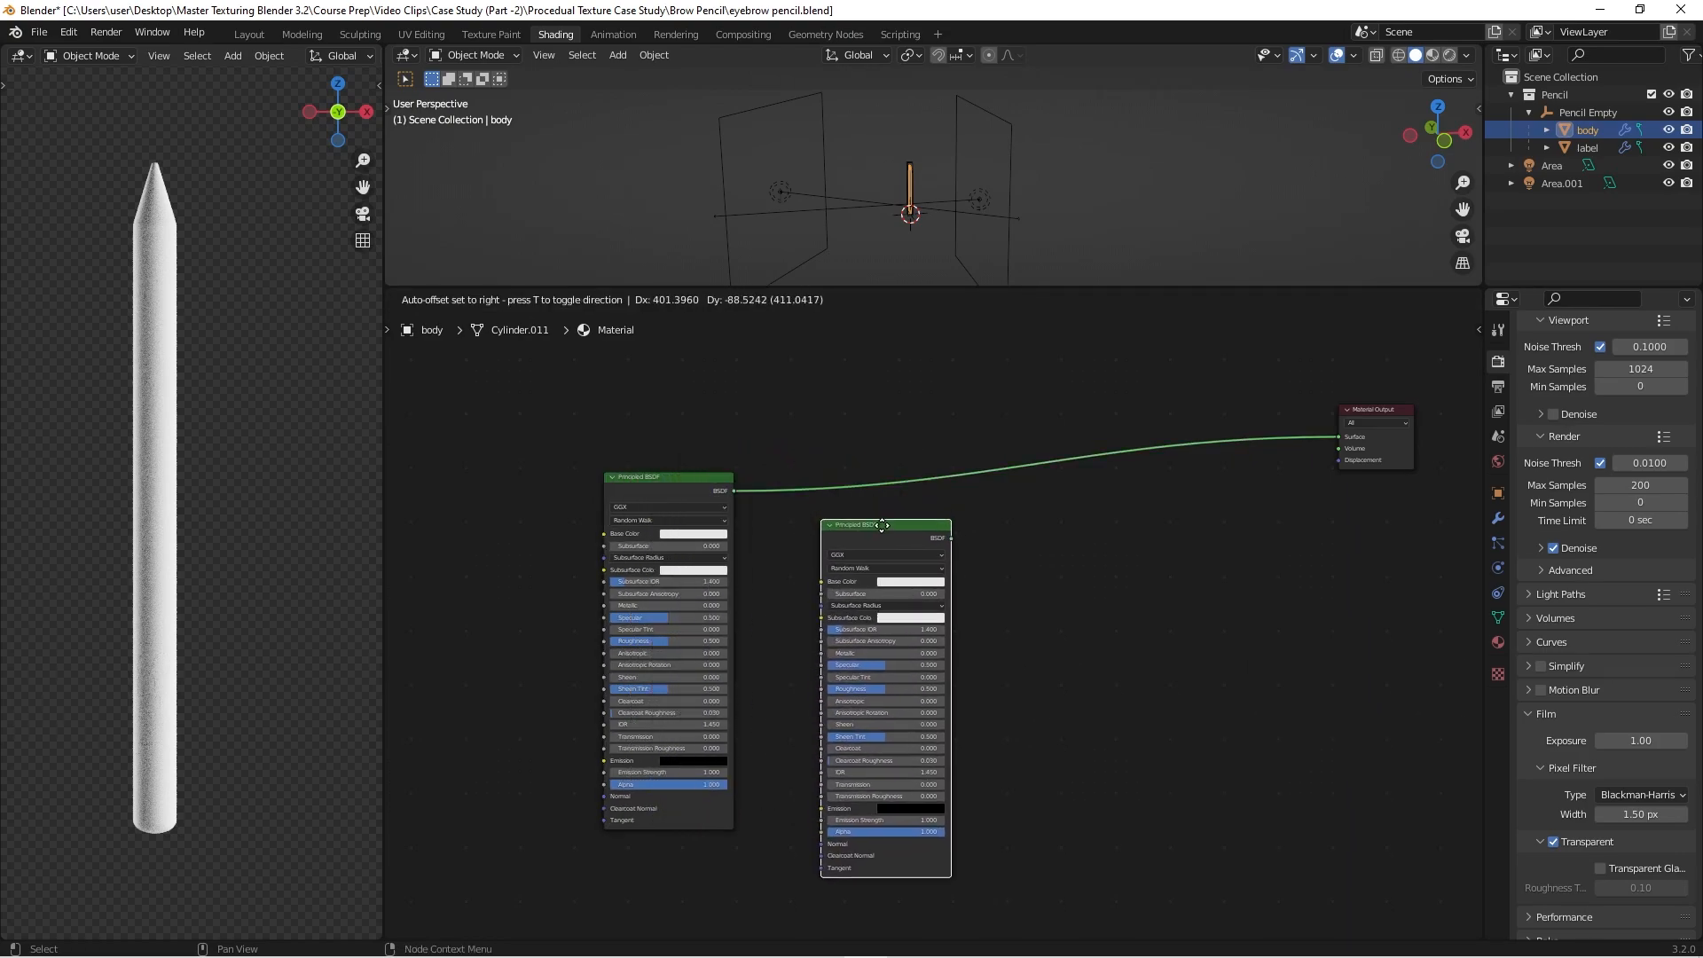
click(906, 498)
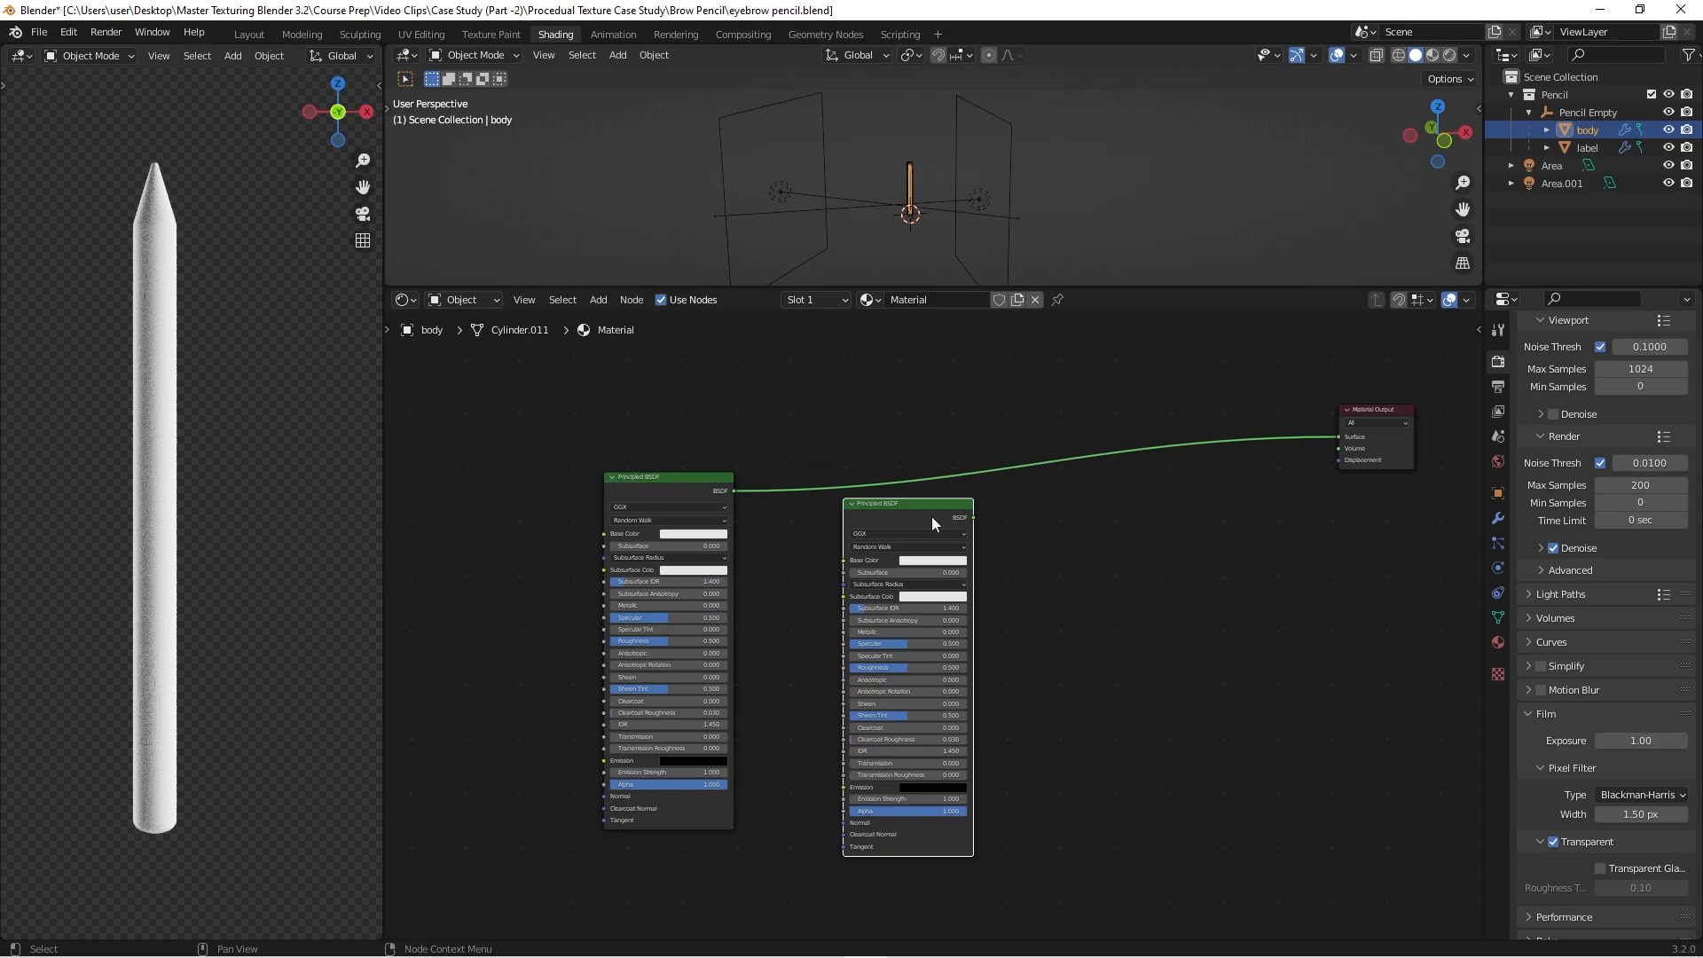
click(947, 560)
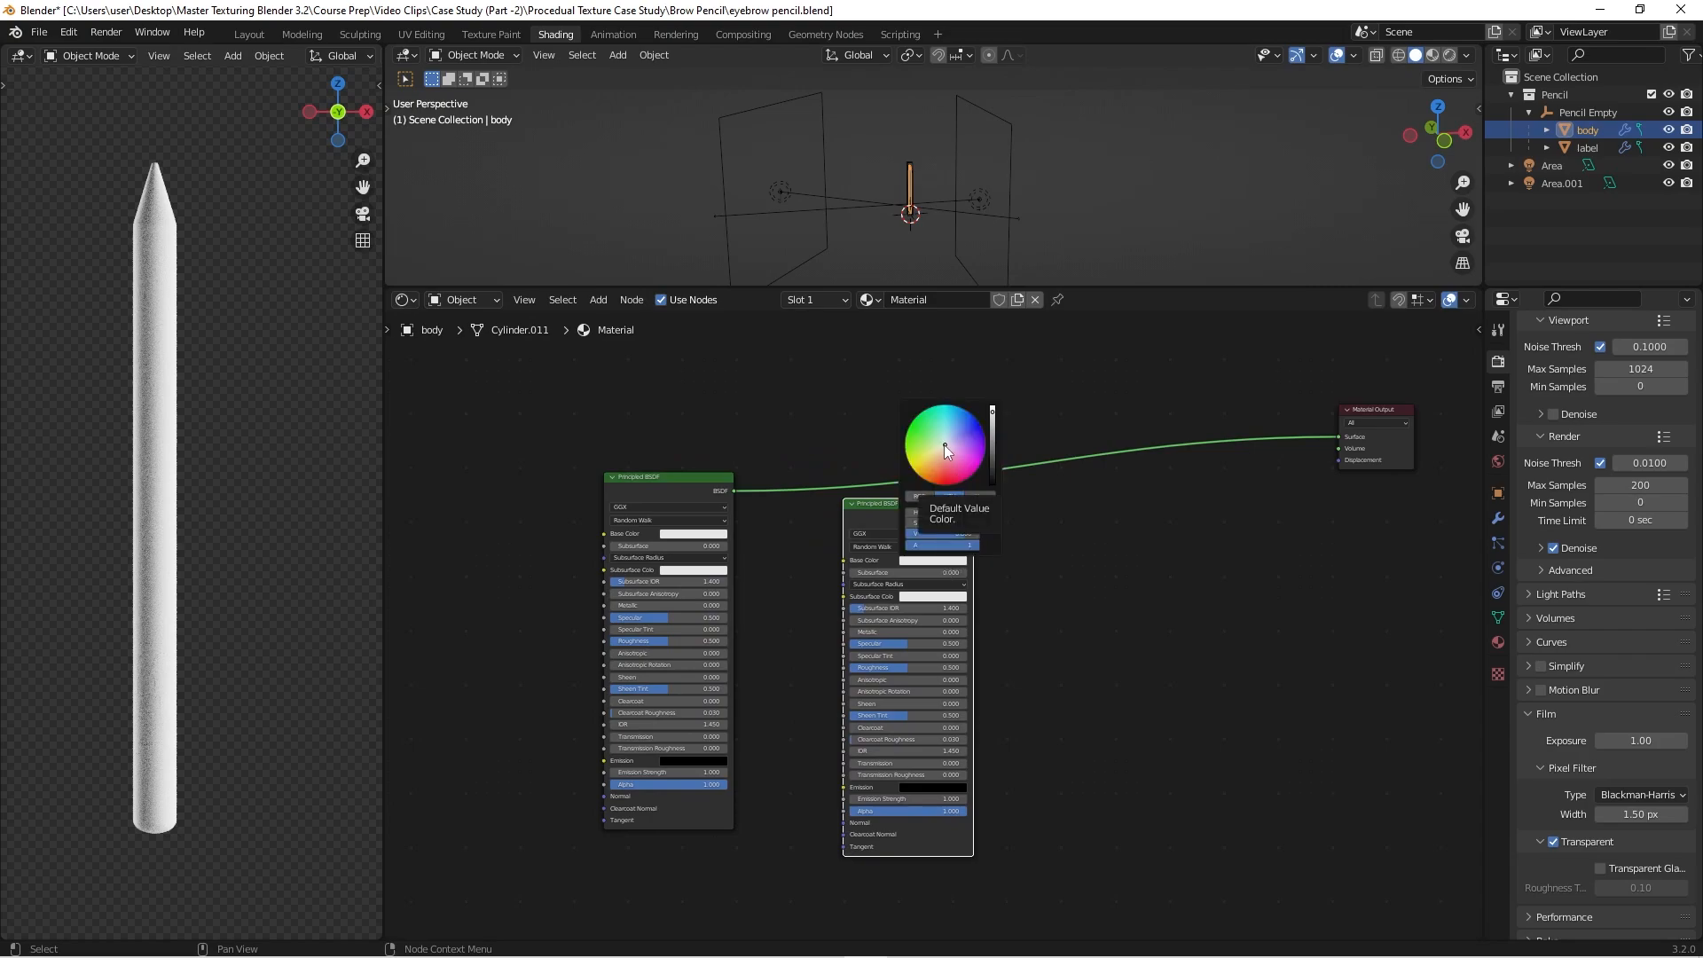
drag(944, 445, 932, 457)
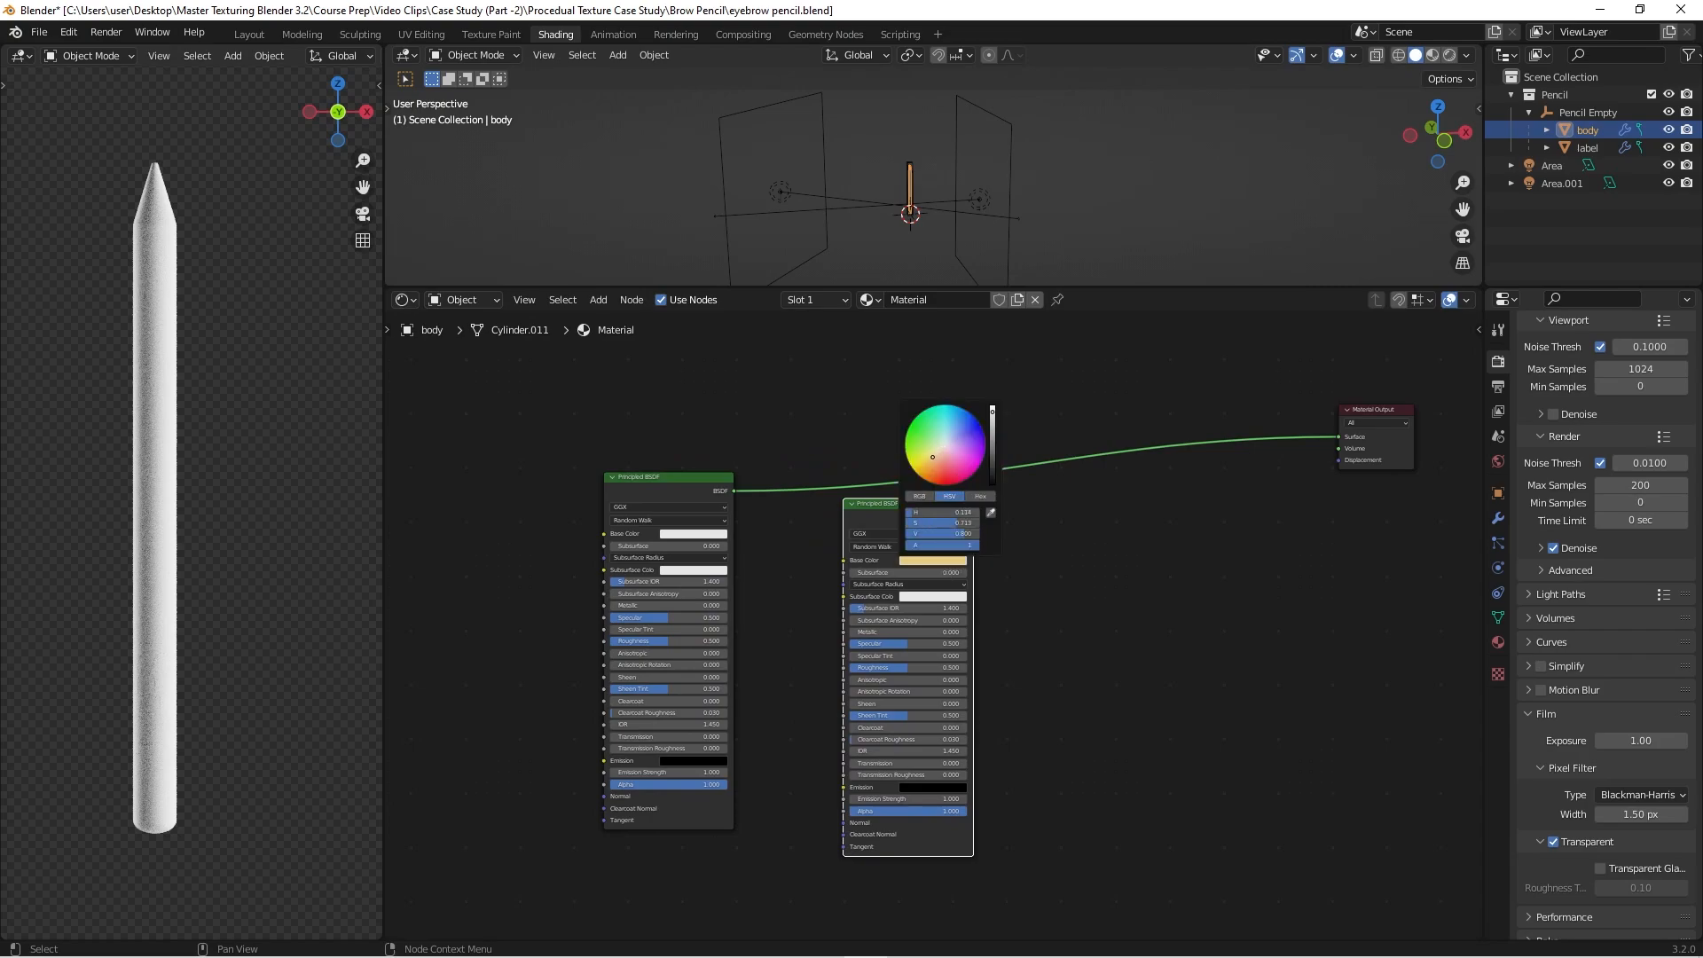
Step: Set the original Principled BSDF's base color to blue and arrange the two shader nodes side by side
click(705, 533)
drag(705, 415, 729, 406)
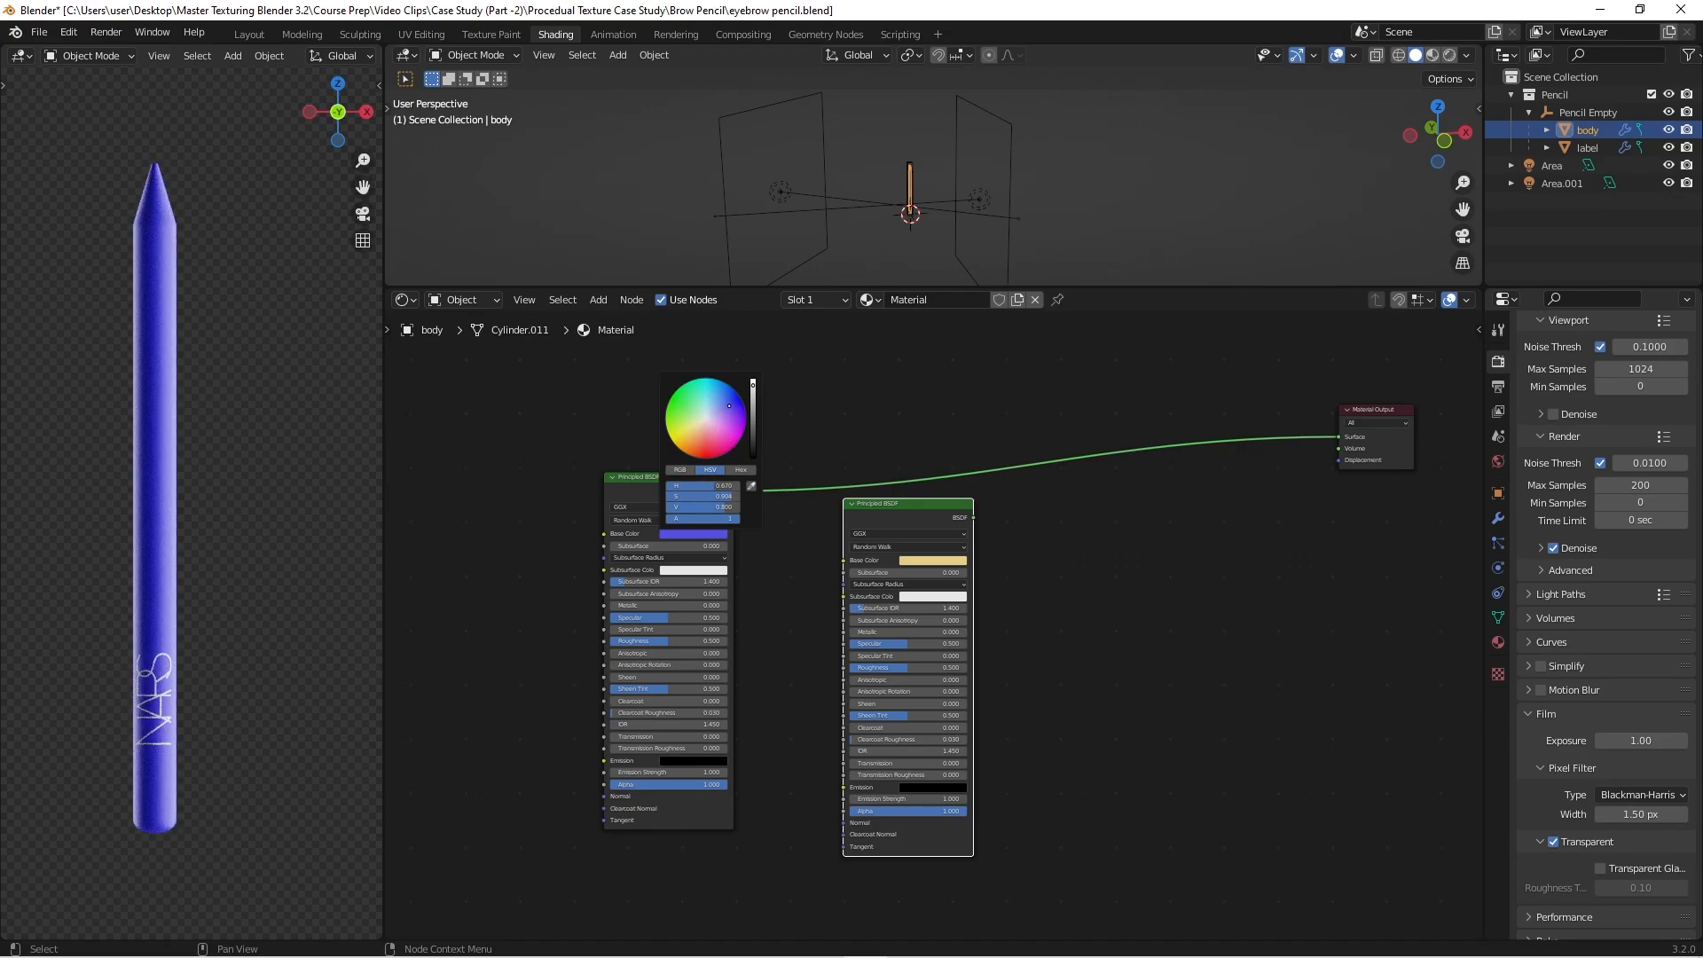
drag(926, 505, 917, 538)
drag(702, 479, 723, 486)
drag(890, 533, 878, 519)
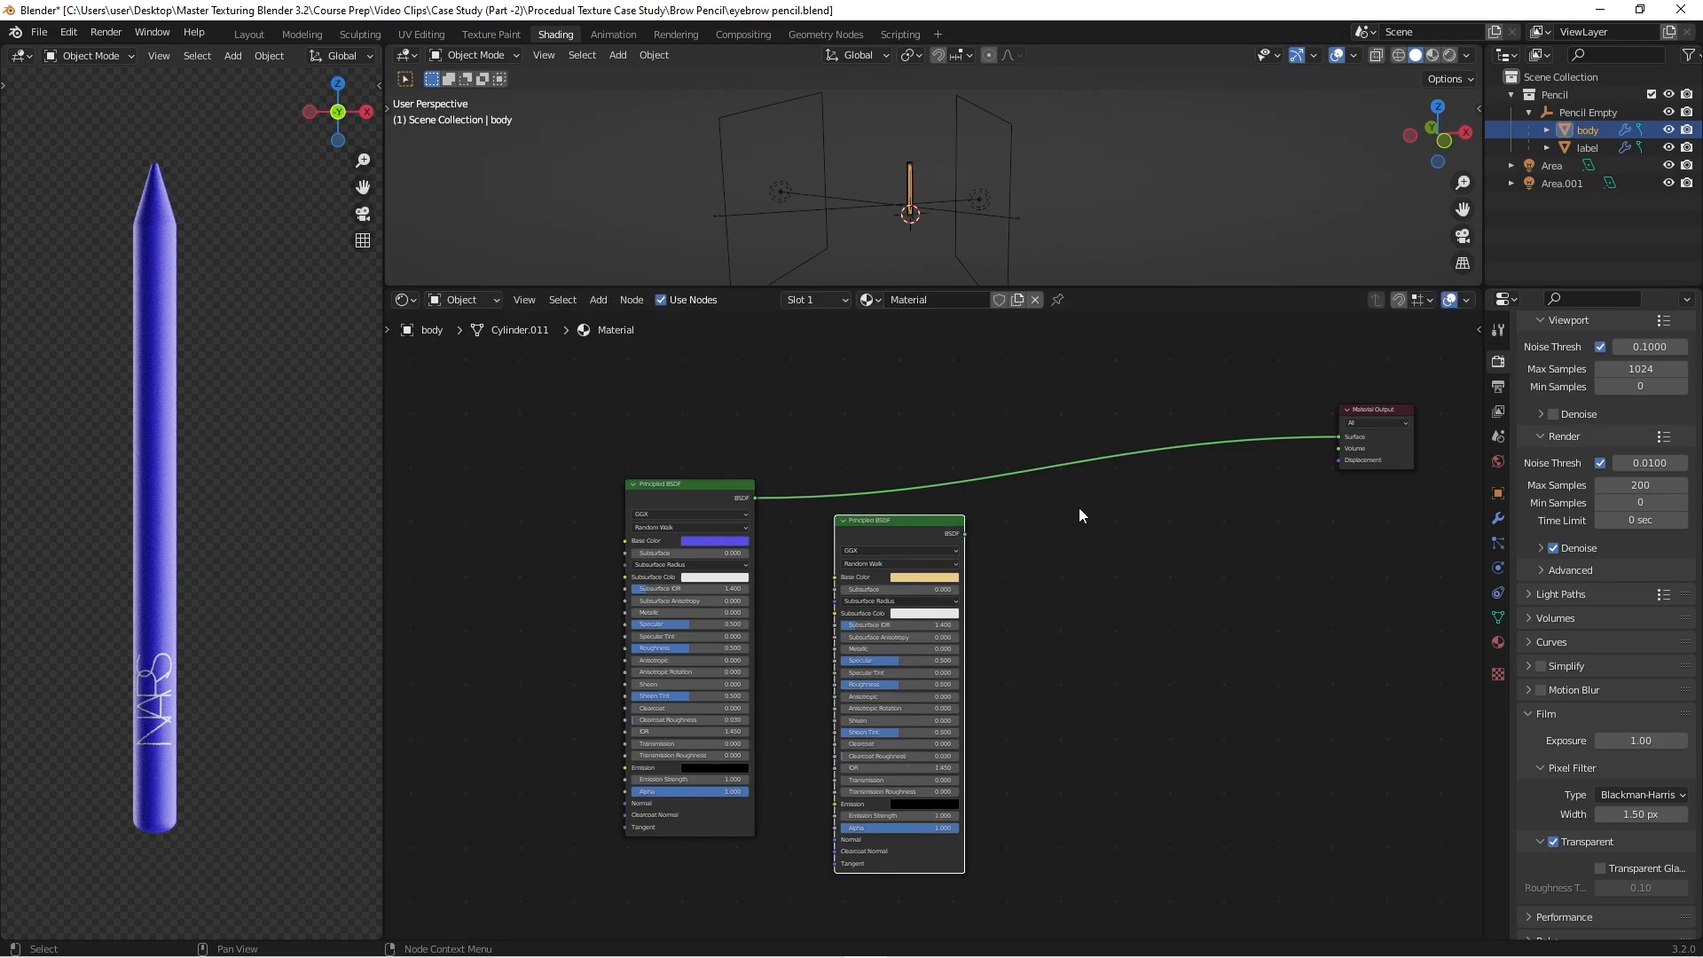
click(1101, 511)
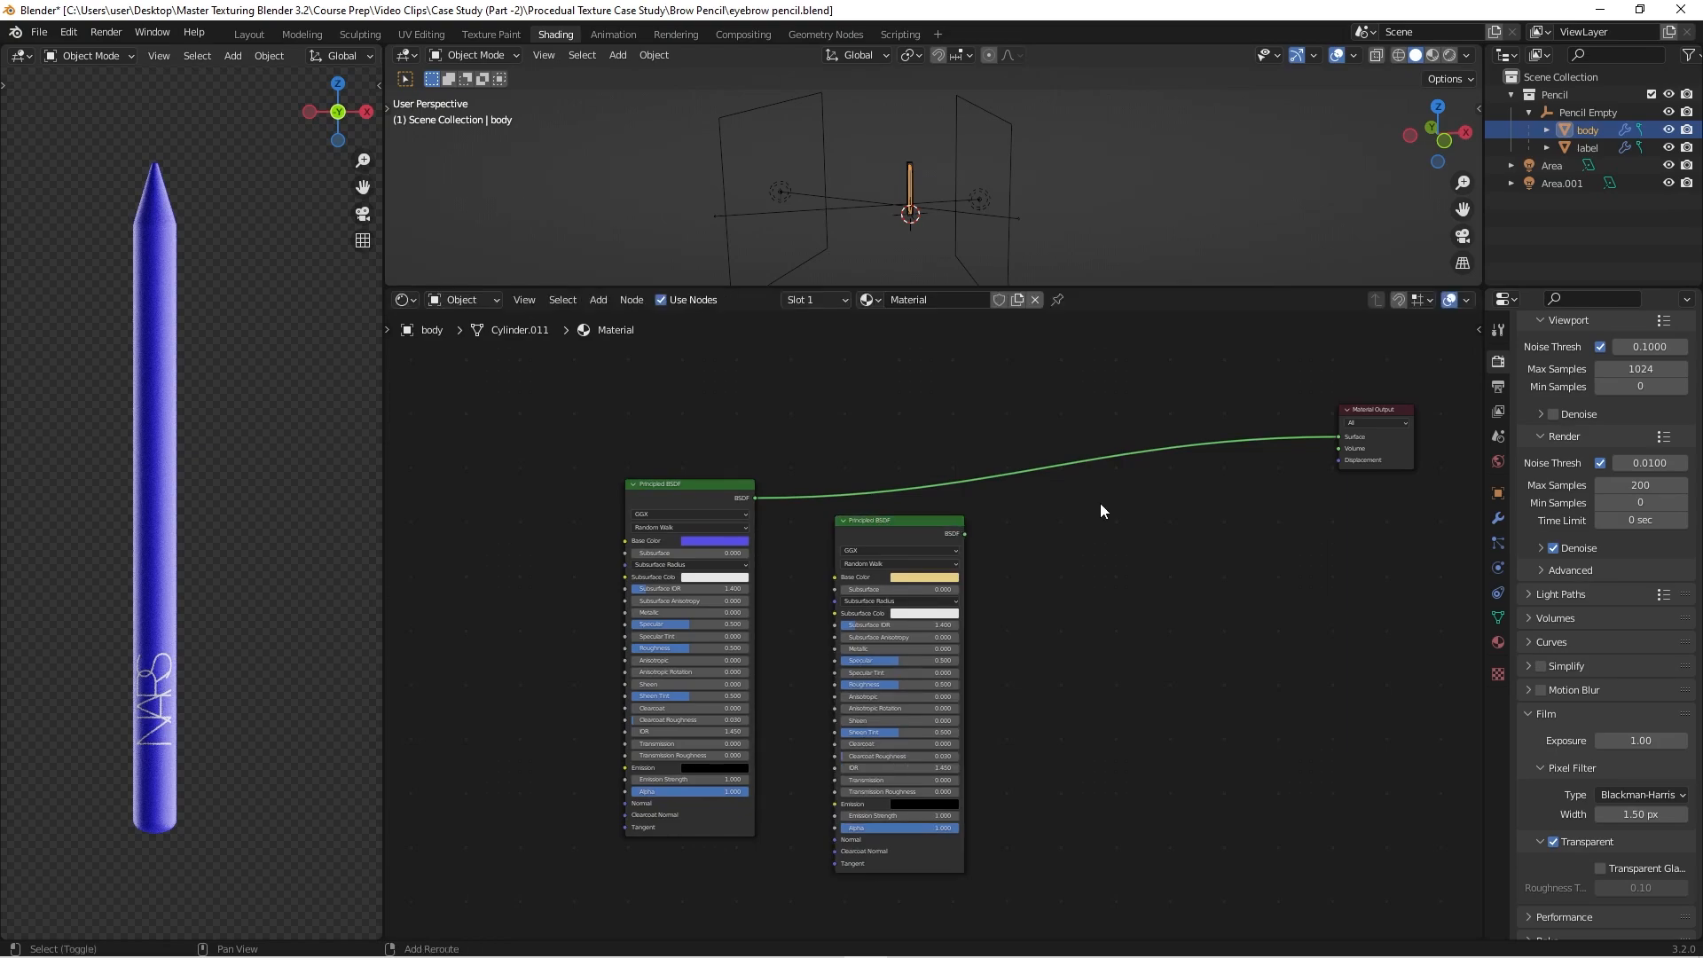
key(shift+a)
click(1100, 503)
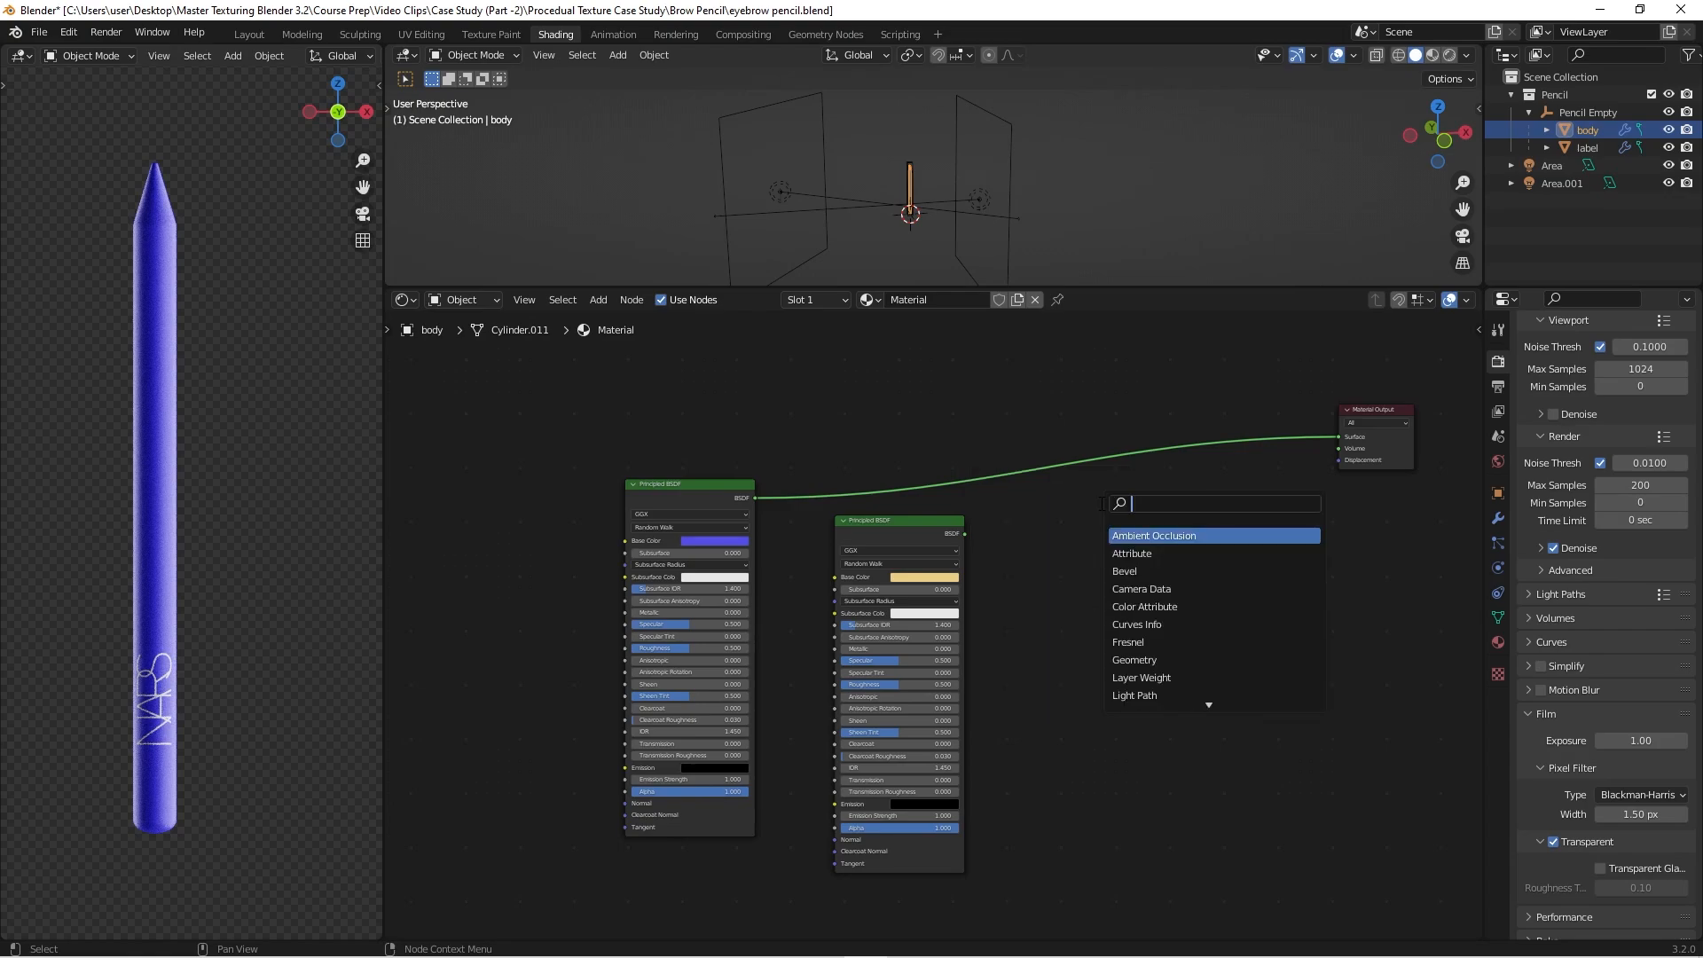
text(mix)
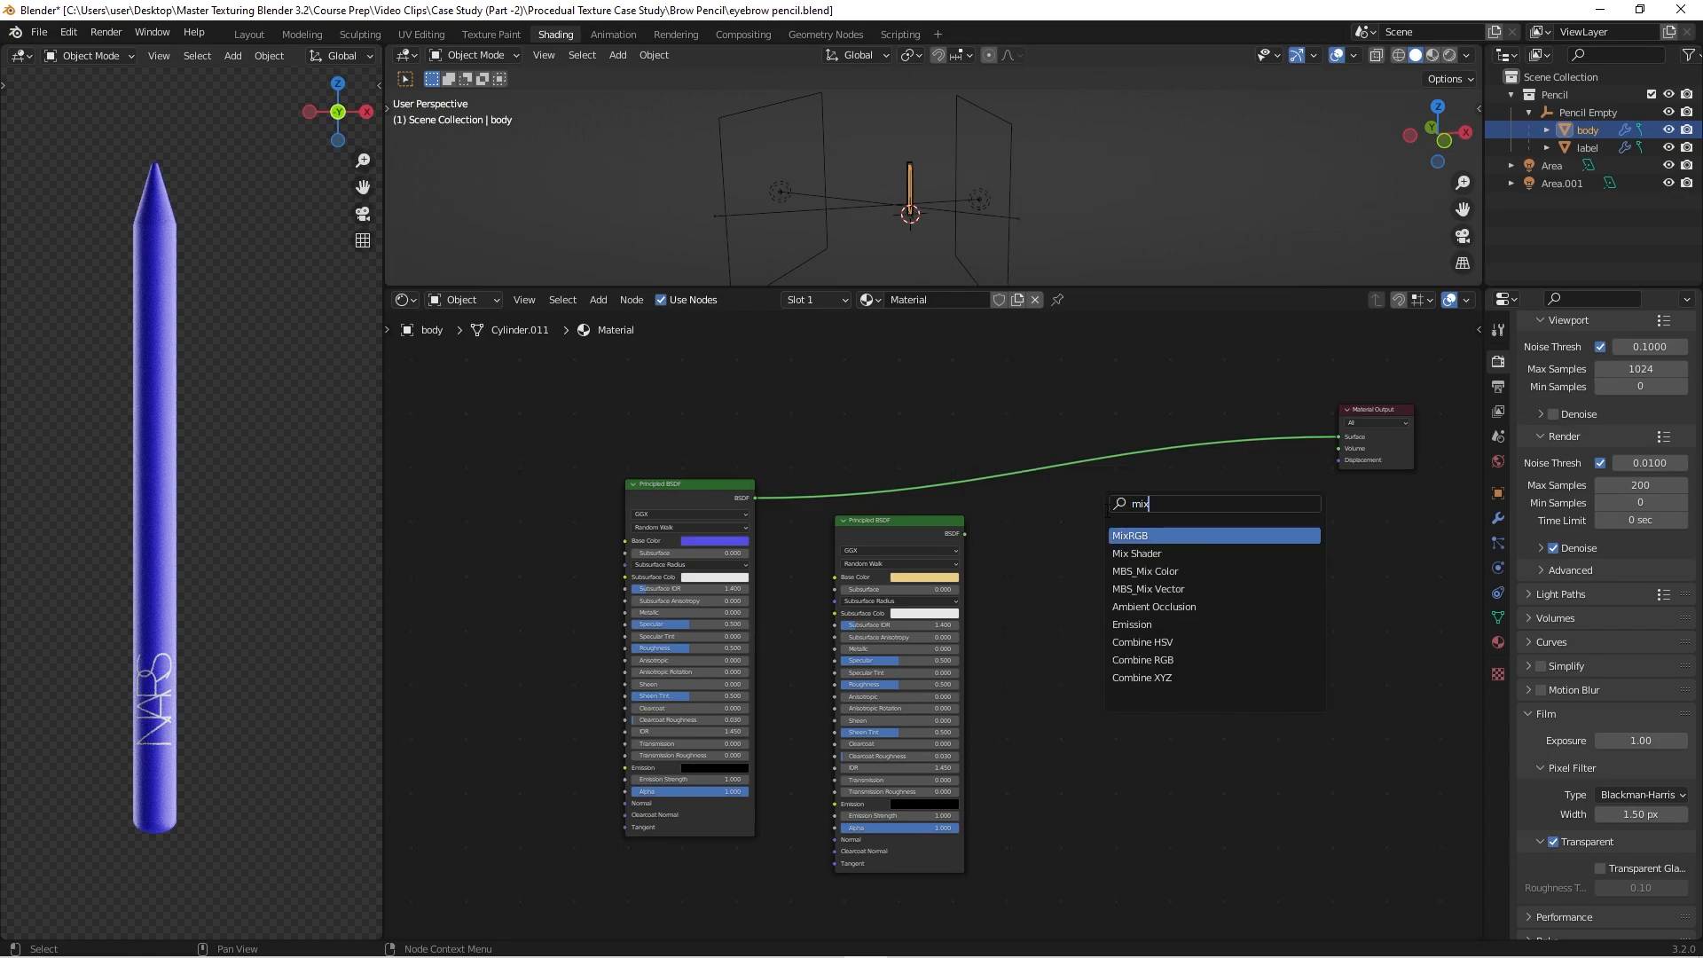
click(1113, 552)
click(1100, 554)
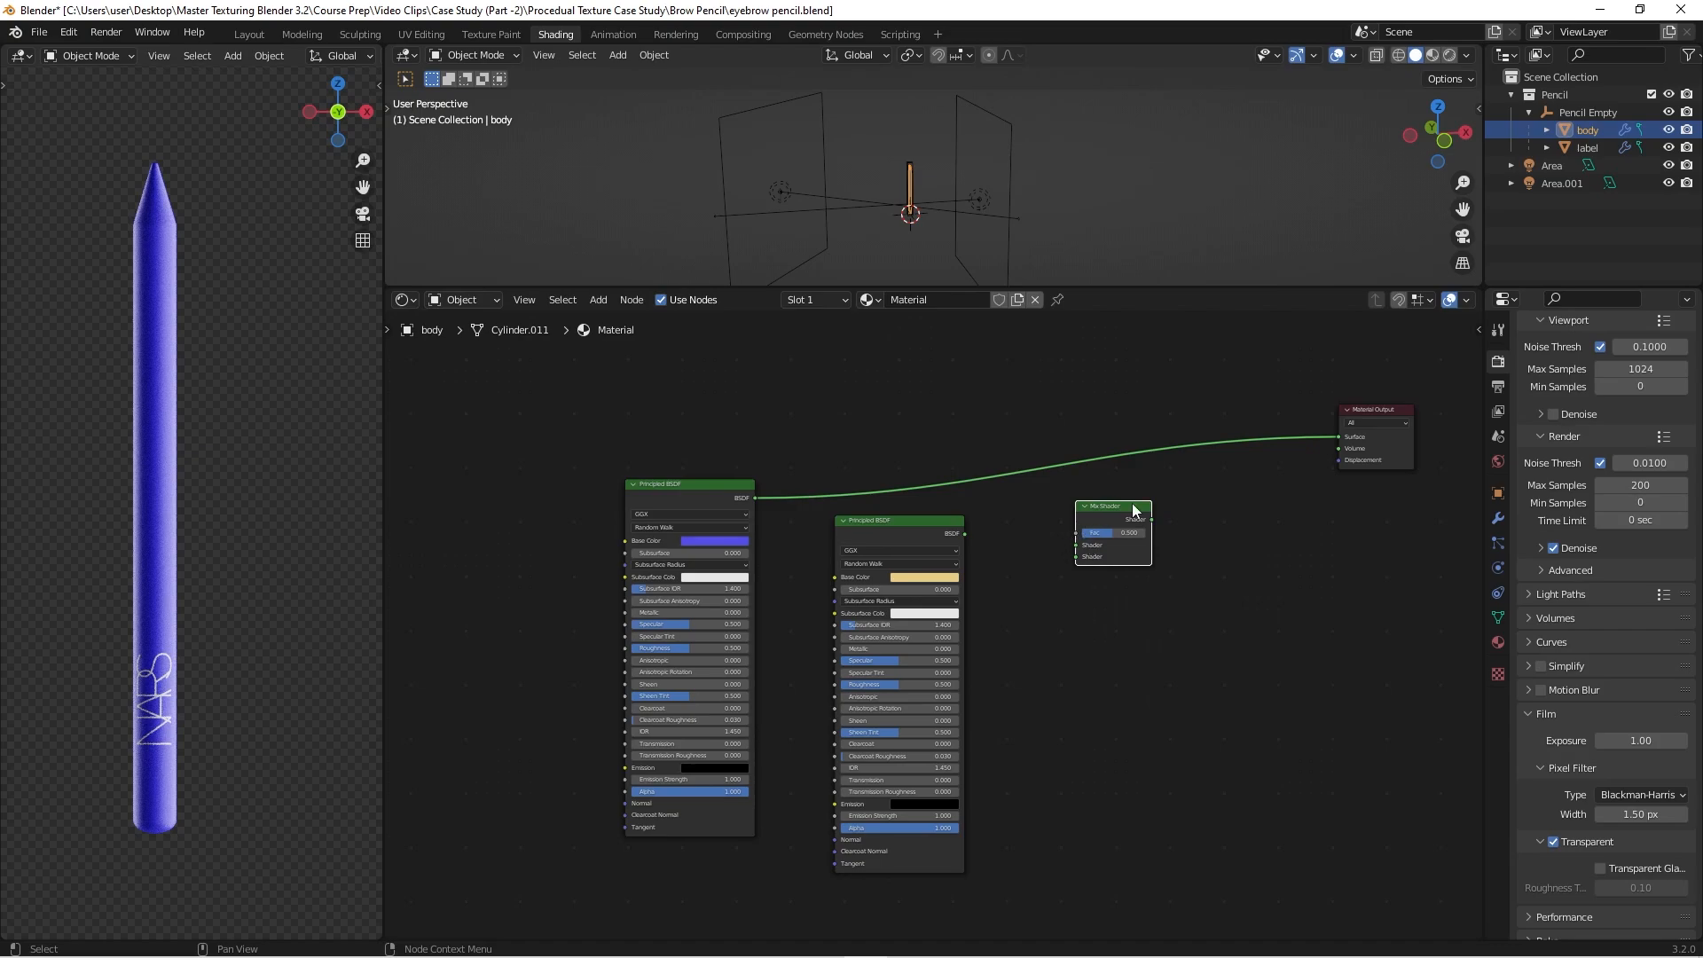
key(x)
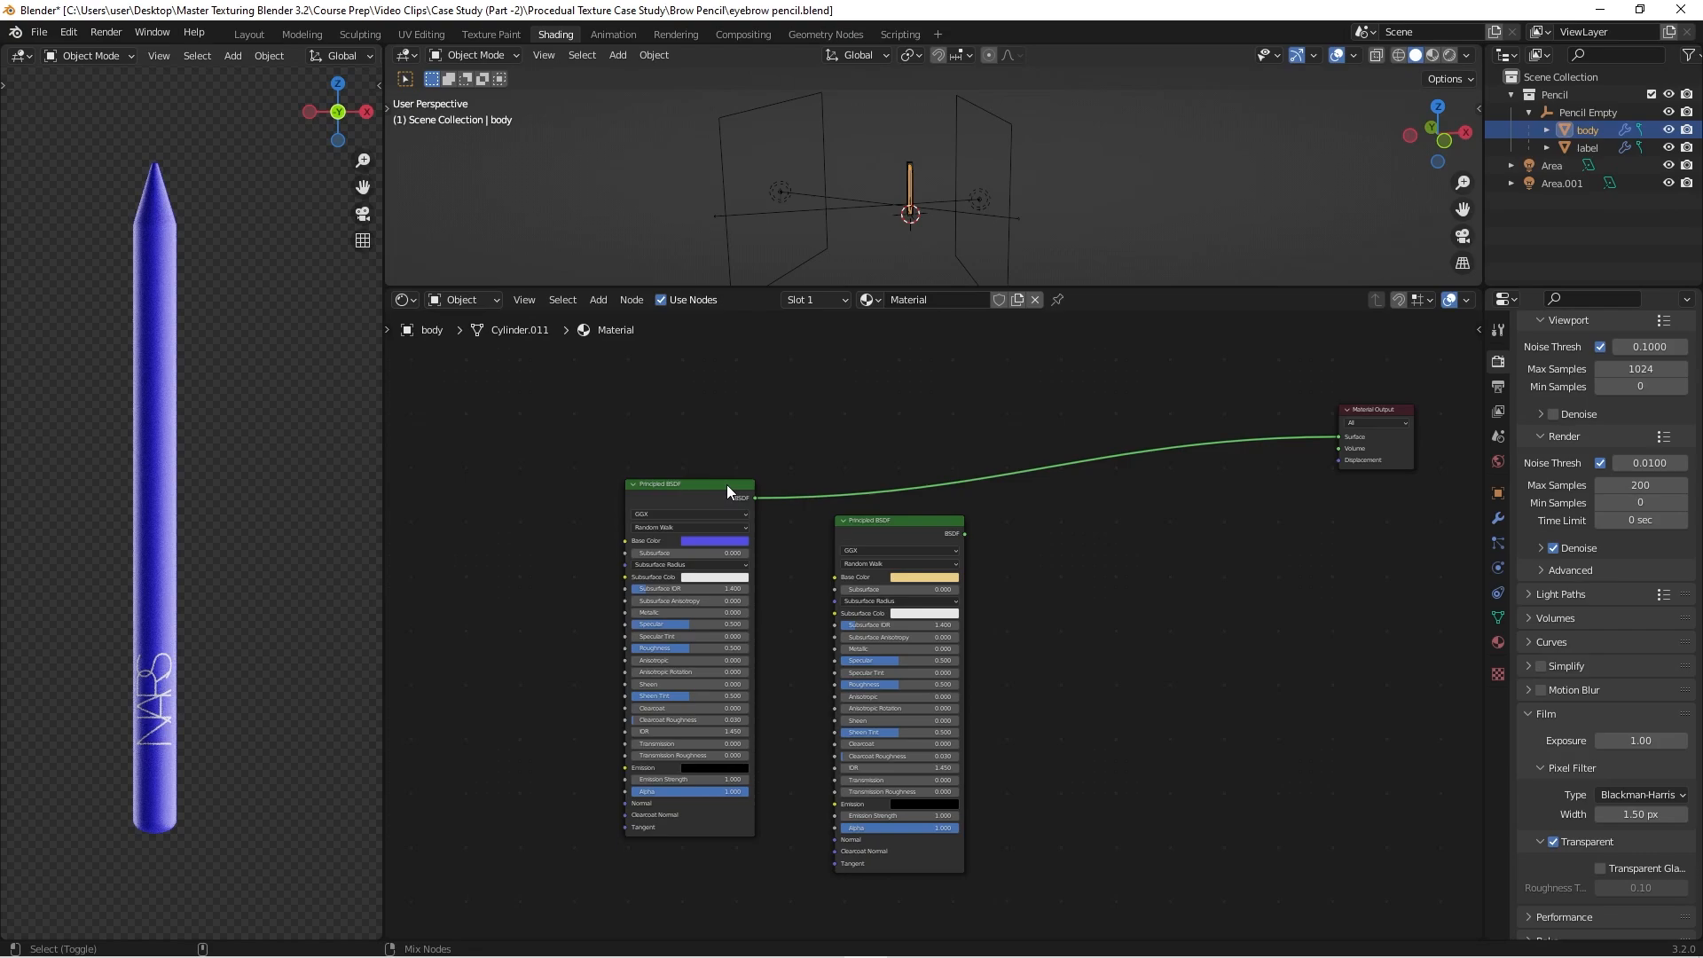
Step: Combine the blue and yellow Principled BSDFs through a Mix Shader feeding the Material Output, placed above the yellow shader
ctrl+shift+right_drag(726, 485, 887, 548)
click(1068, 413)
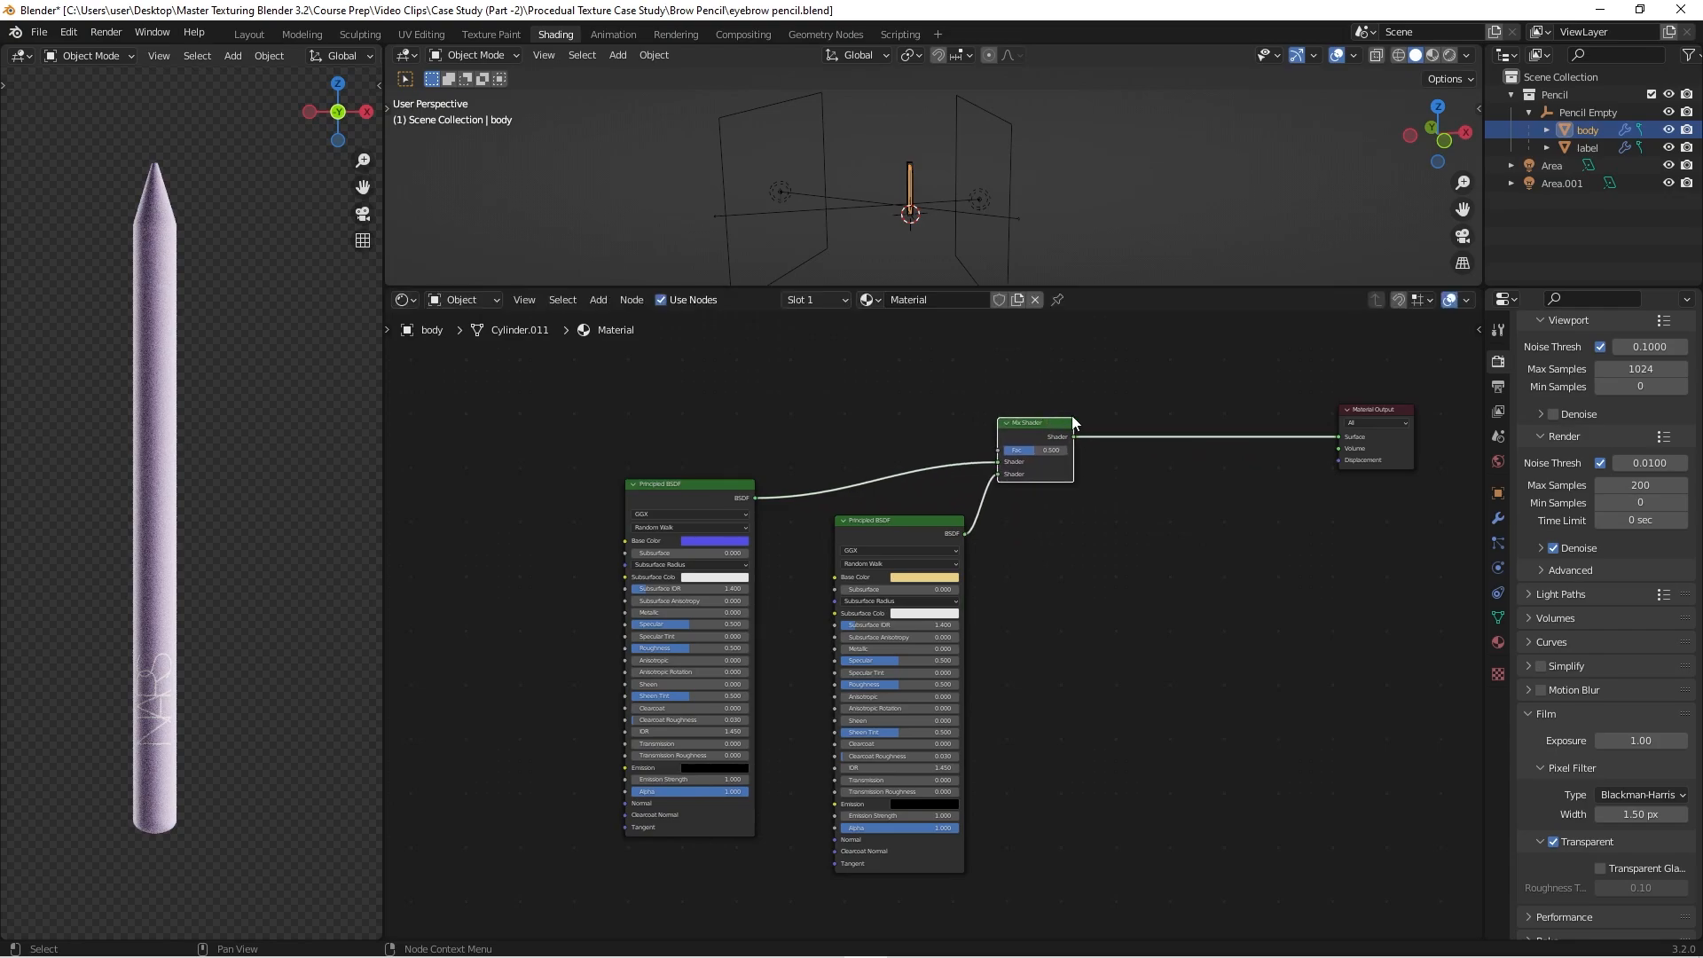
scroll(1032, 435, up, 2)
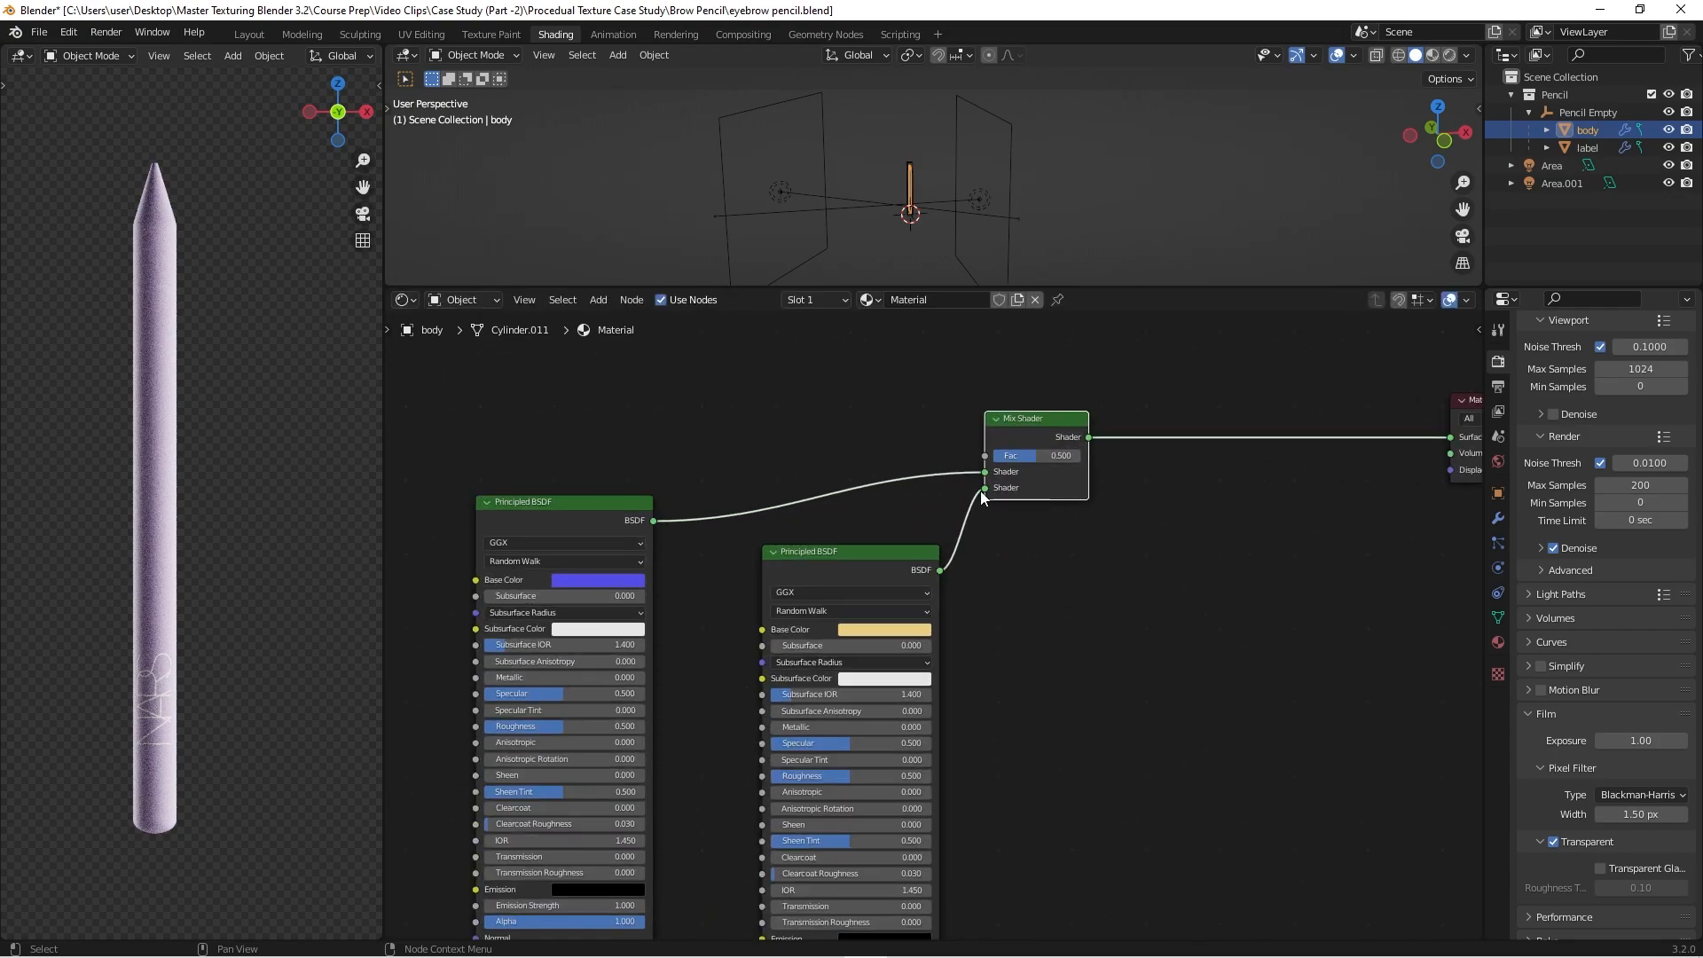
drag(892, 556, 858, 563)
scroll(1009, 587, down, 2)
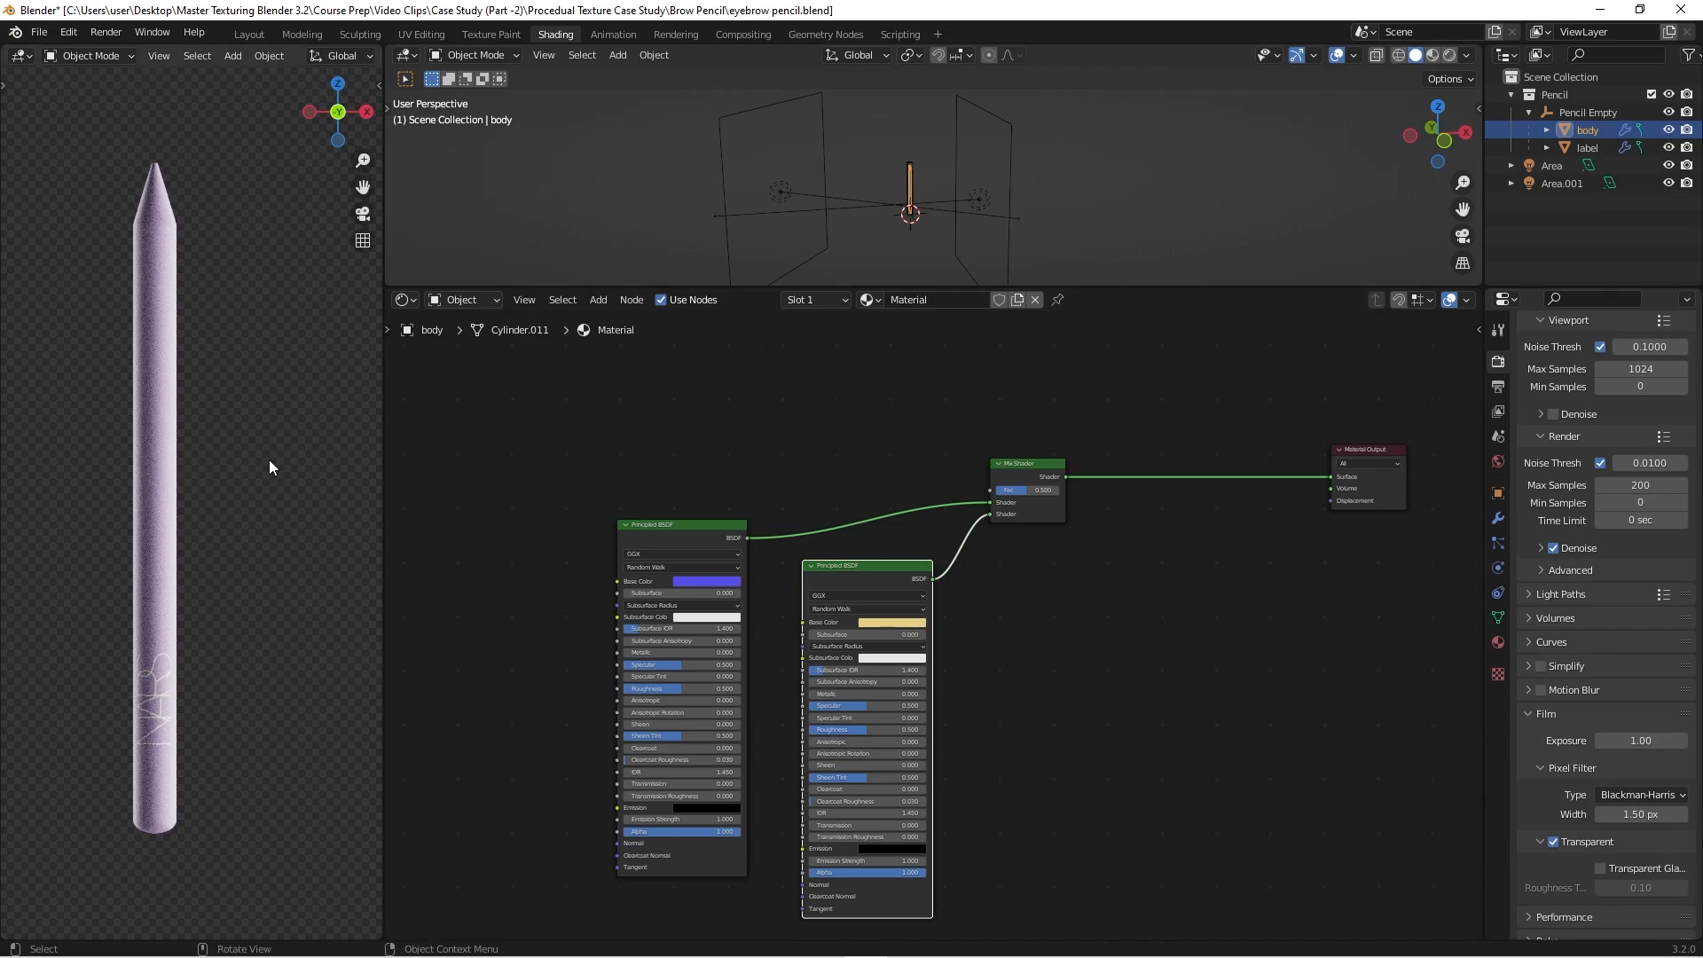
Step: Preview the blue shader, the yellow shader and the Mix Shader on the pencil one after another
ctrl+shift+click(710, 524)
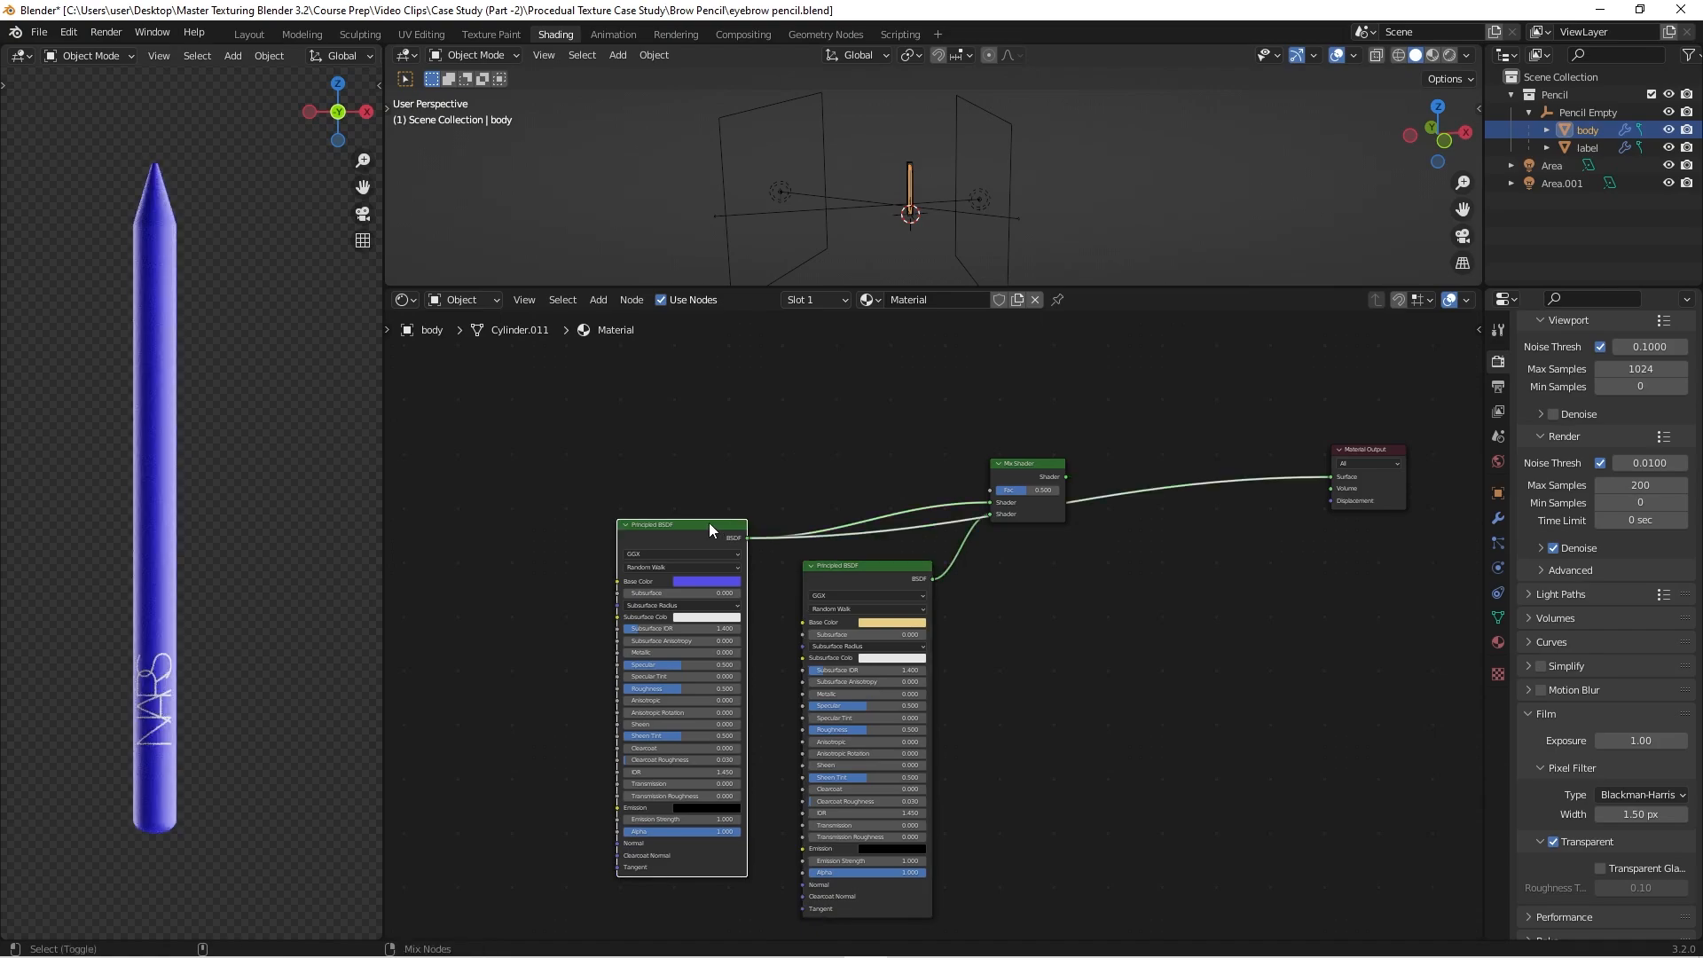
ctrl+shift+click(901, 563)
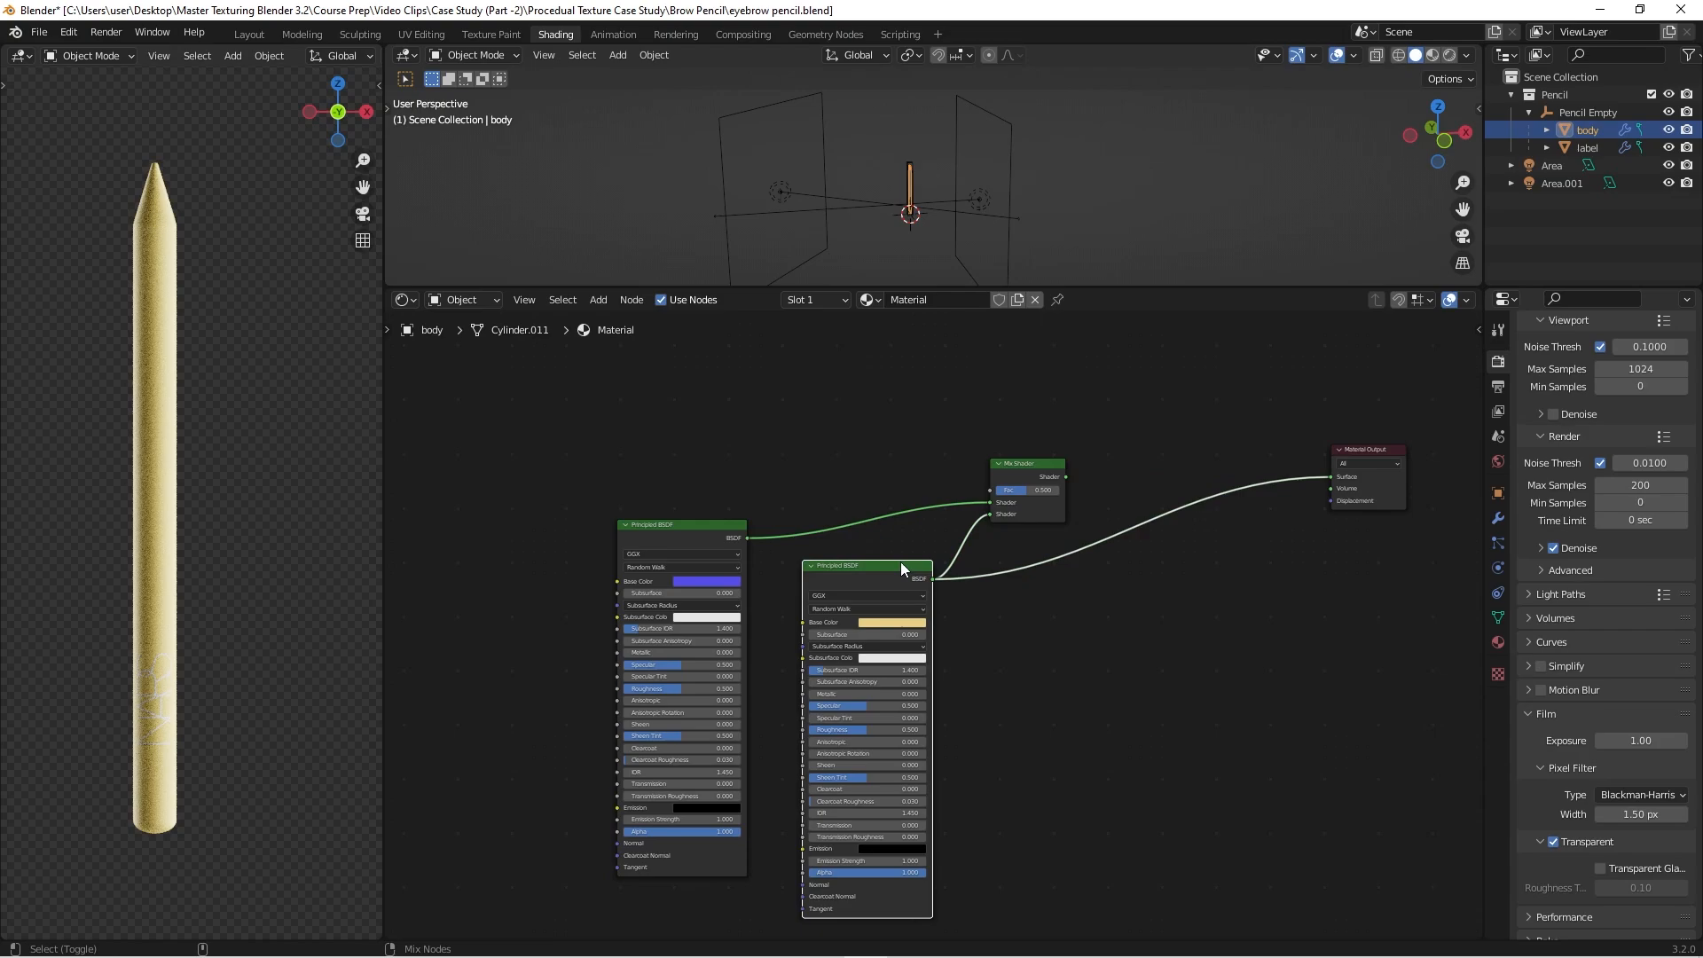
ctrl+shift+click(1034, 461)
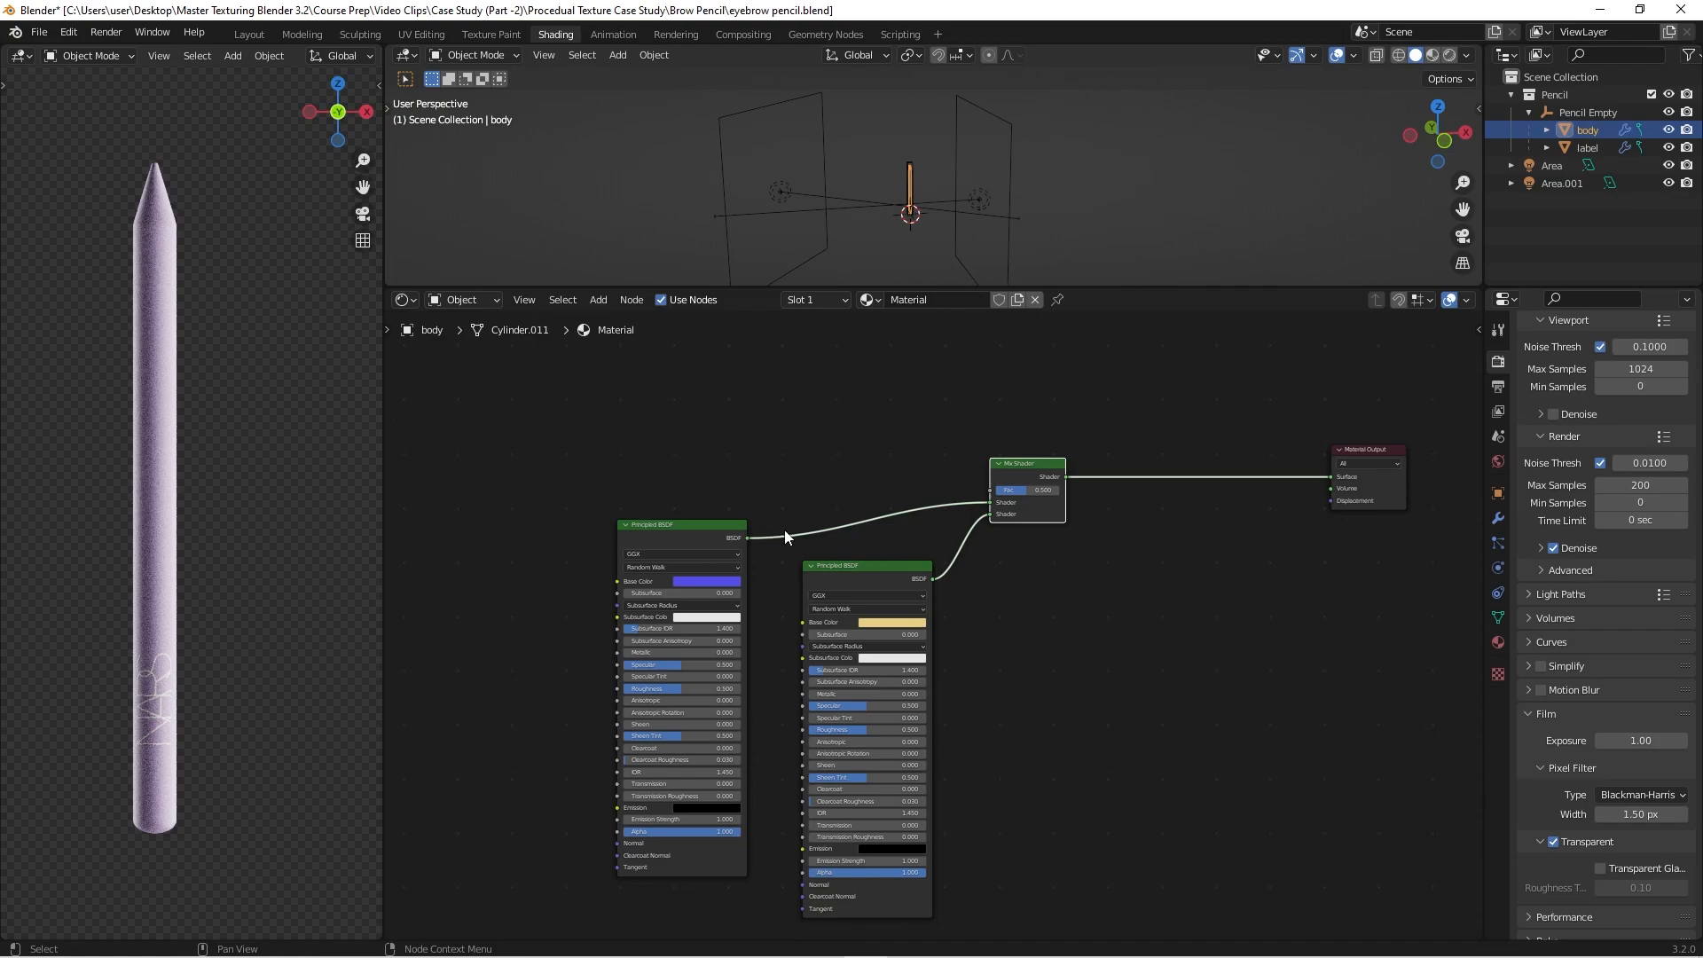
Step: Rearrange the Mix Shader and the yellow Principled BSDF so the mix node sits clearly above both shaders
scroll(1032, 493, up, 4)
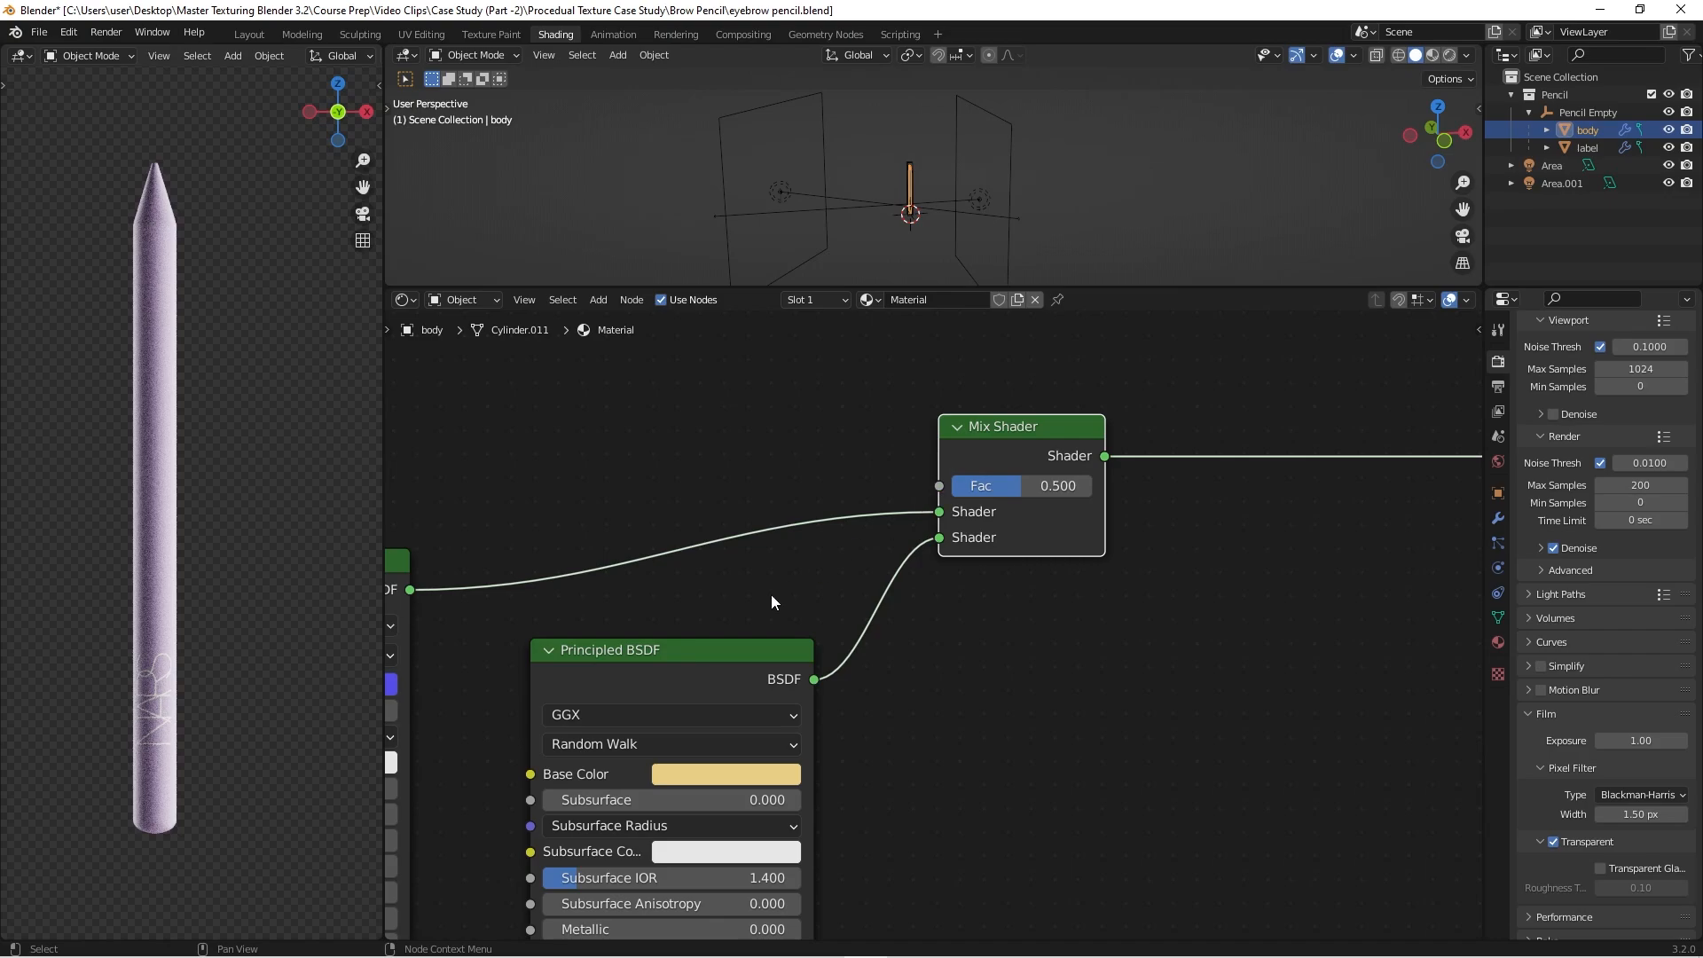
scroll(940, 651, down, 2)
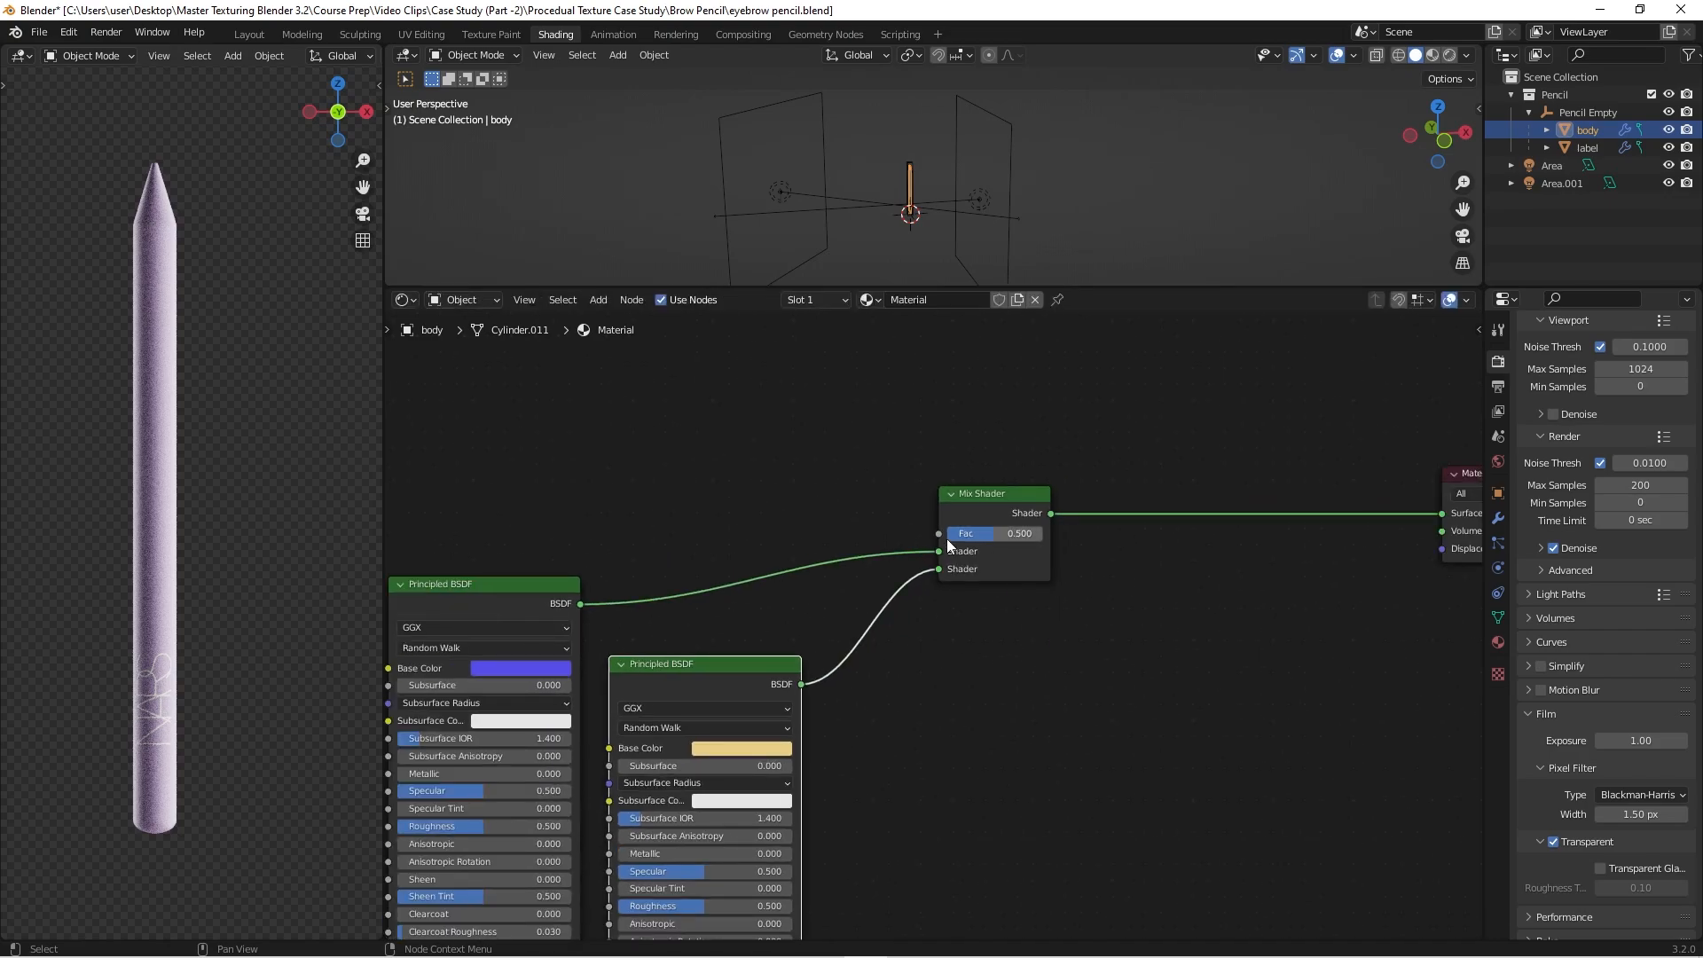
scroll(940, 536, up, 2)
drag(991, 487, 948, 406)
scroll(941, 497, down, 5)
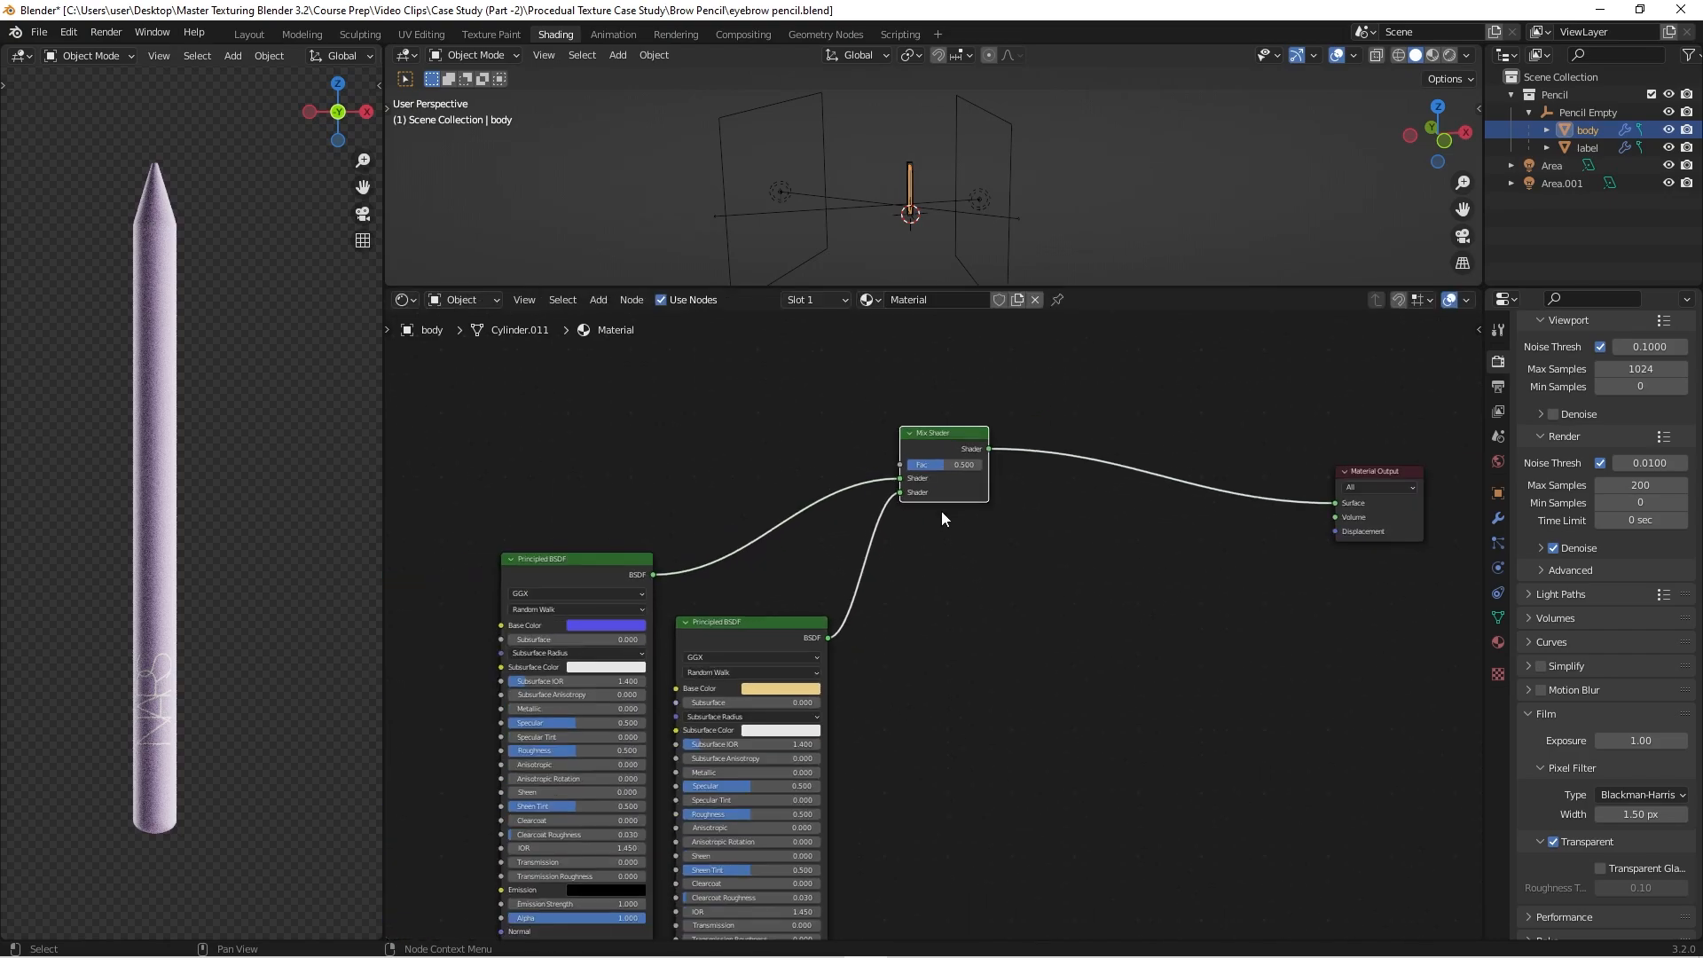
middle_drag(961, 557, 1204, 652)
drag(1033, 717, 1074, 677)
scroll(905, 525, down, 2)
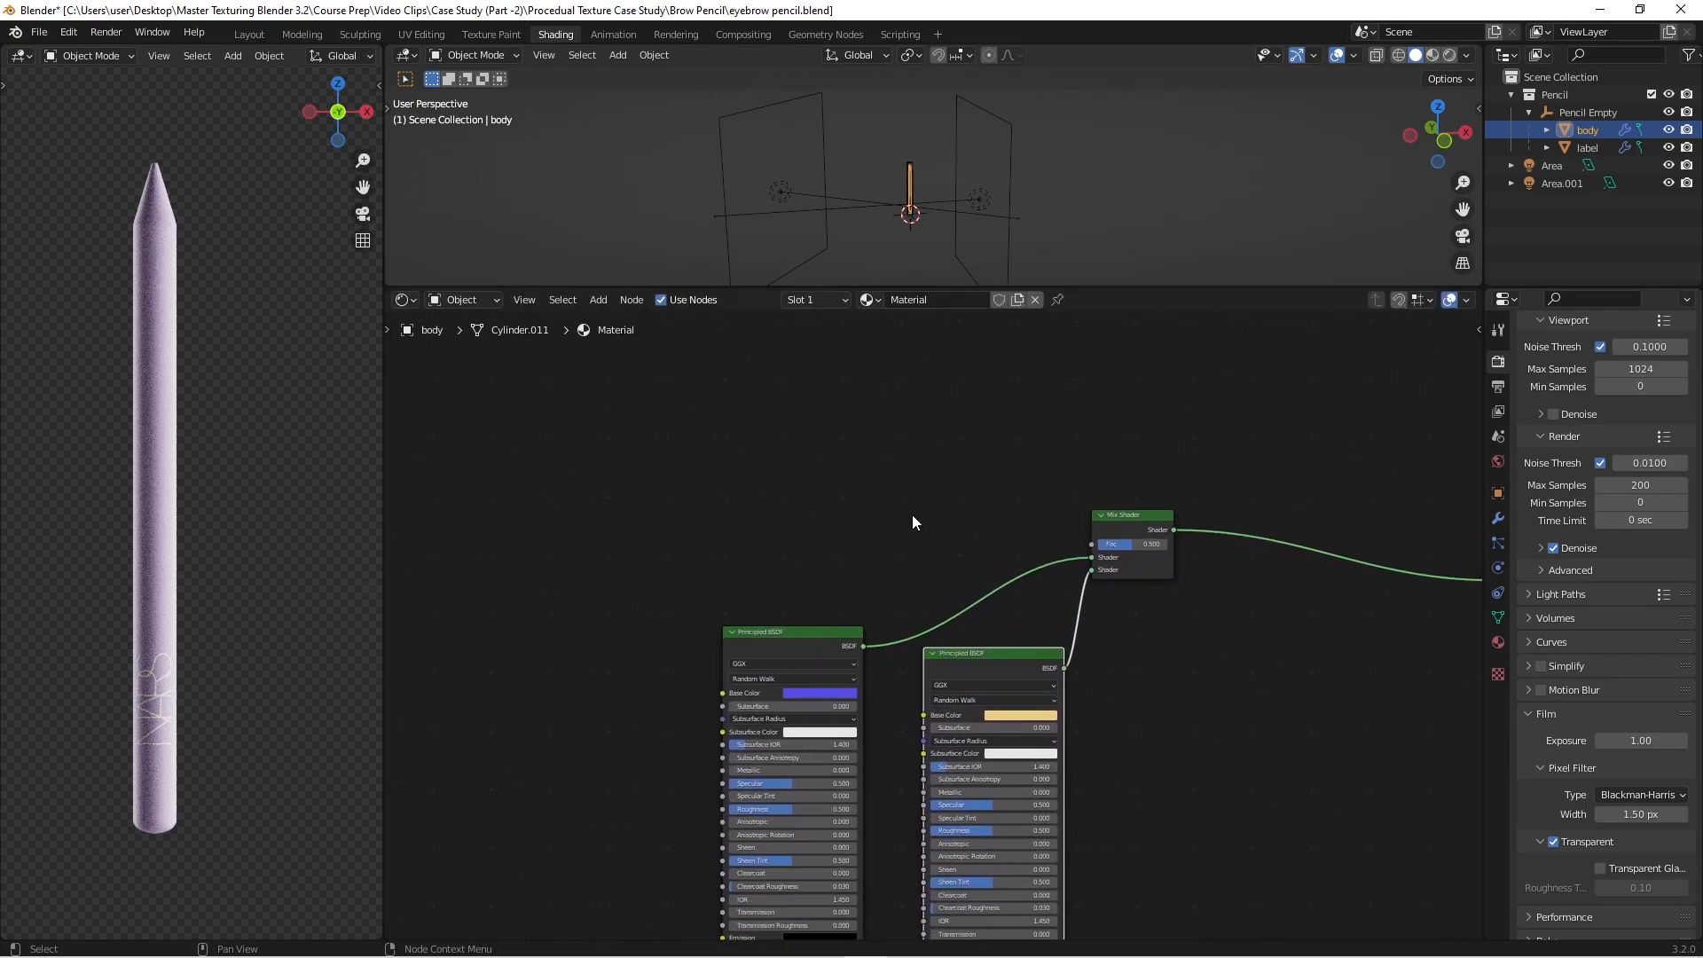
middle_drag(809, 490, 809, 499)
drag(1120, 539, 1126, 515)
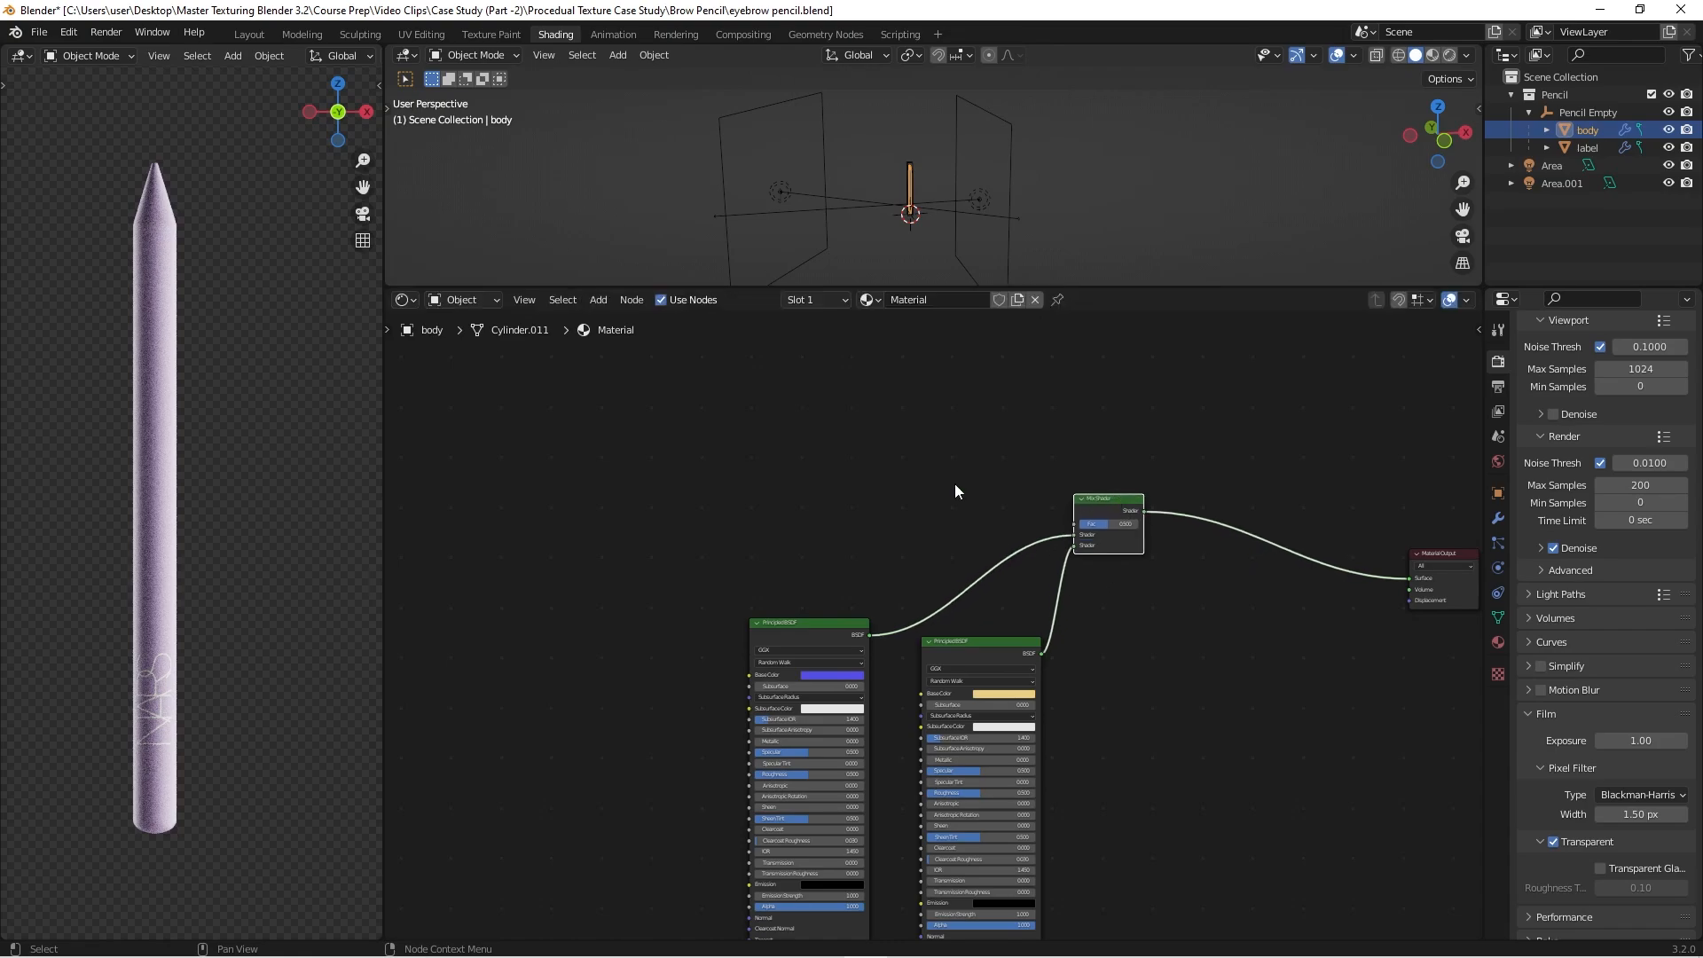
Step: Add a Noise Texture node in the empty area above and to the left of the two Principled BSDFs
scroll(732, 418, down, 1)
middle_drag(718, 431, 774, 493)
scroll(754, 464, down, 2)
click(709, 446)
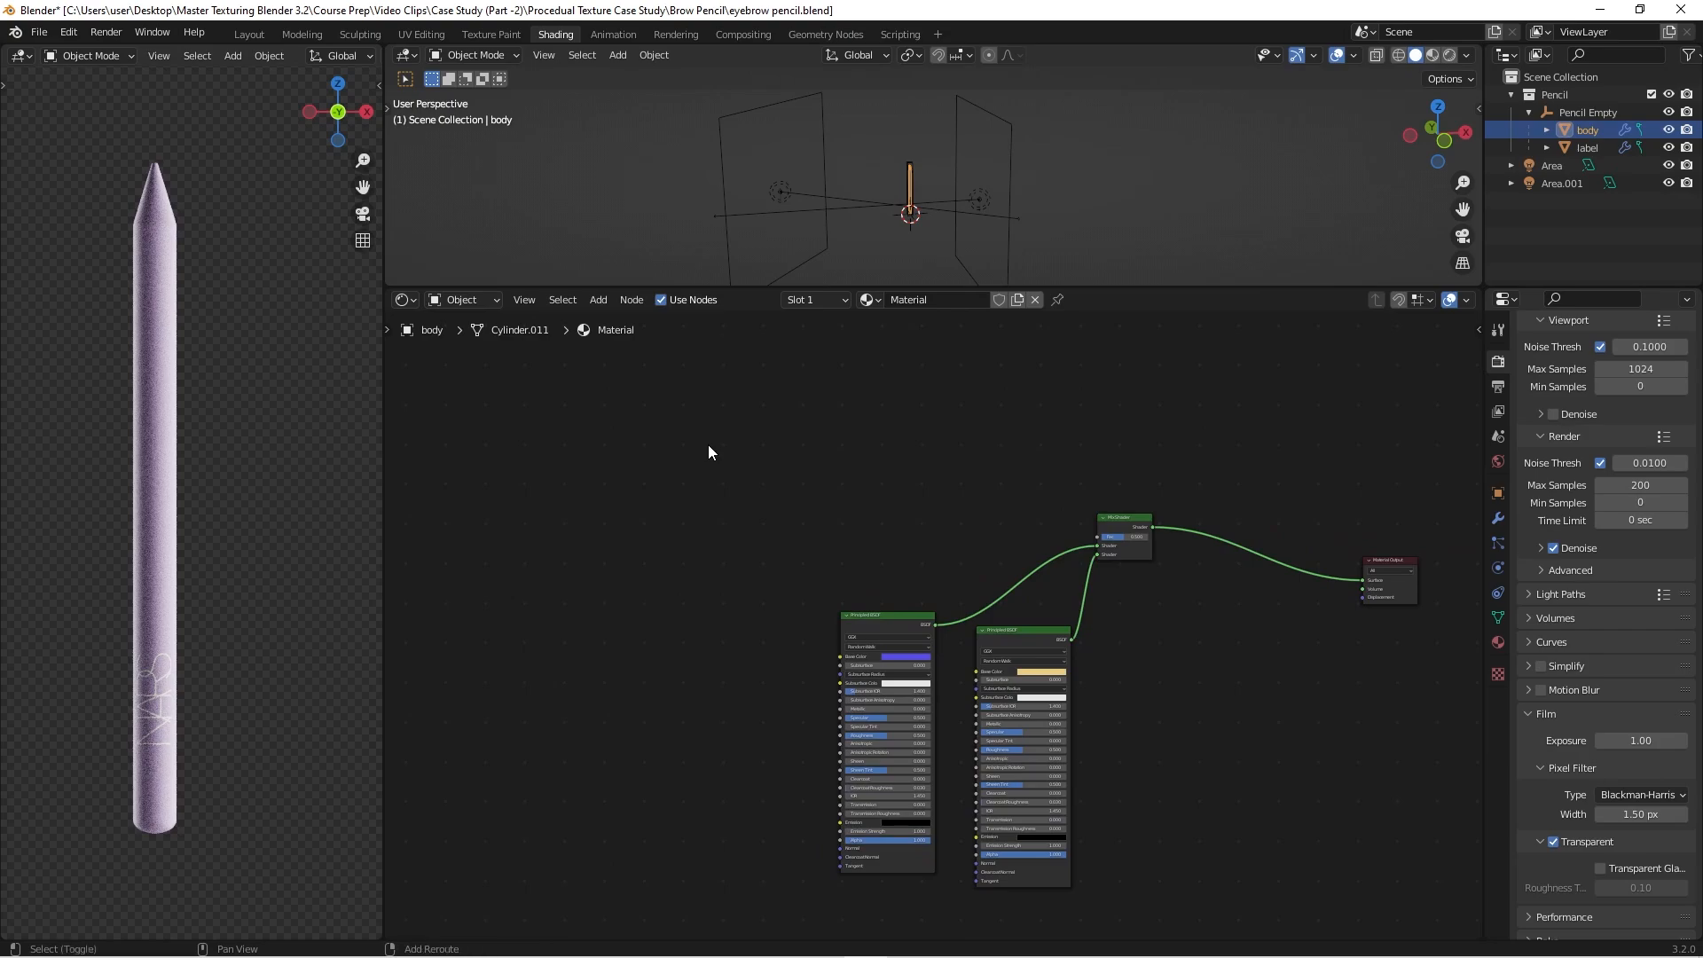
key(shift+a)
click(708, 444)
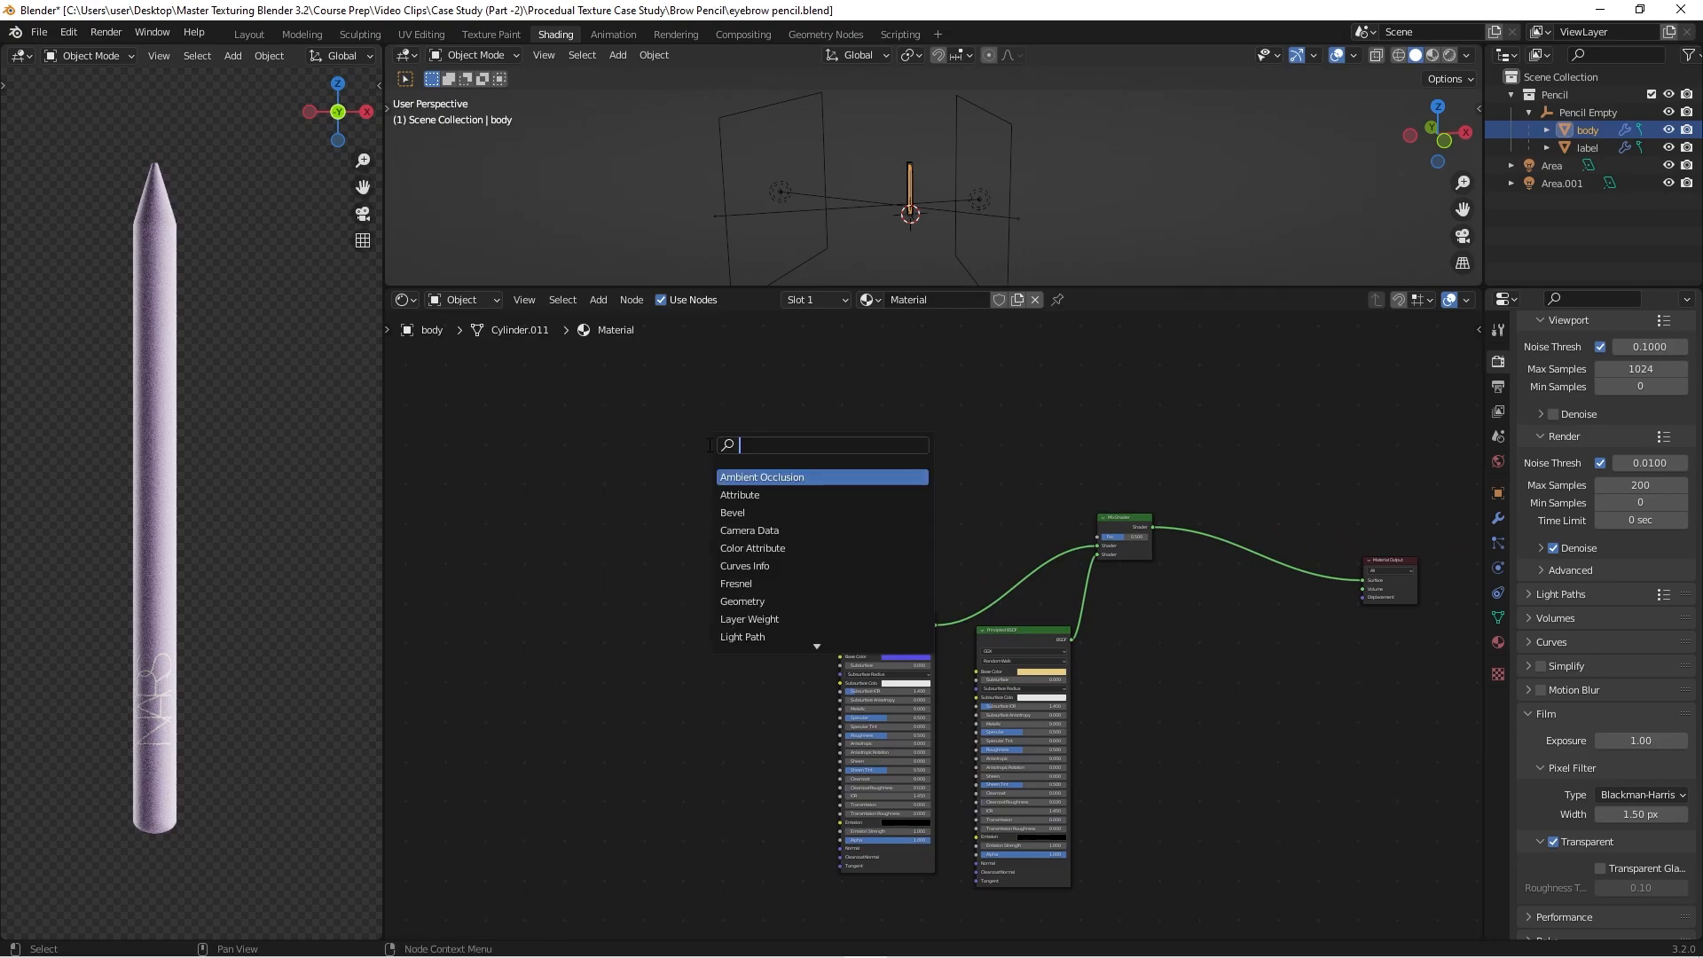
text(noi)
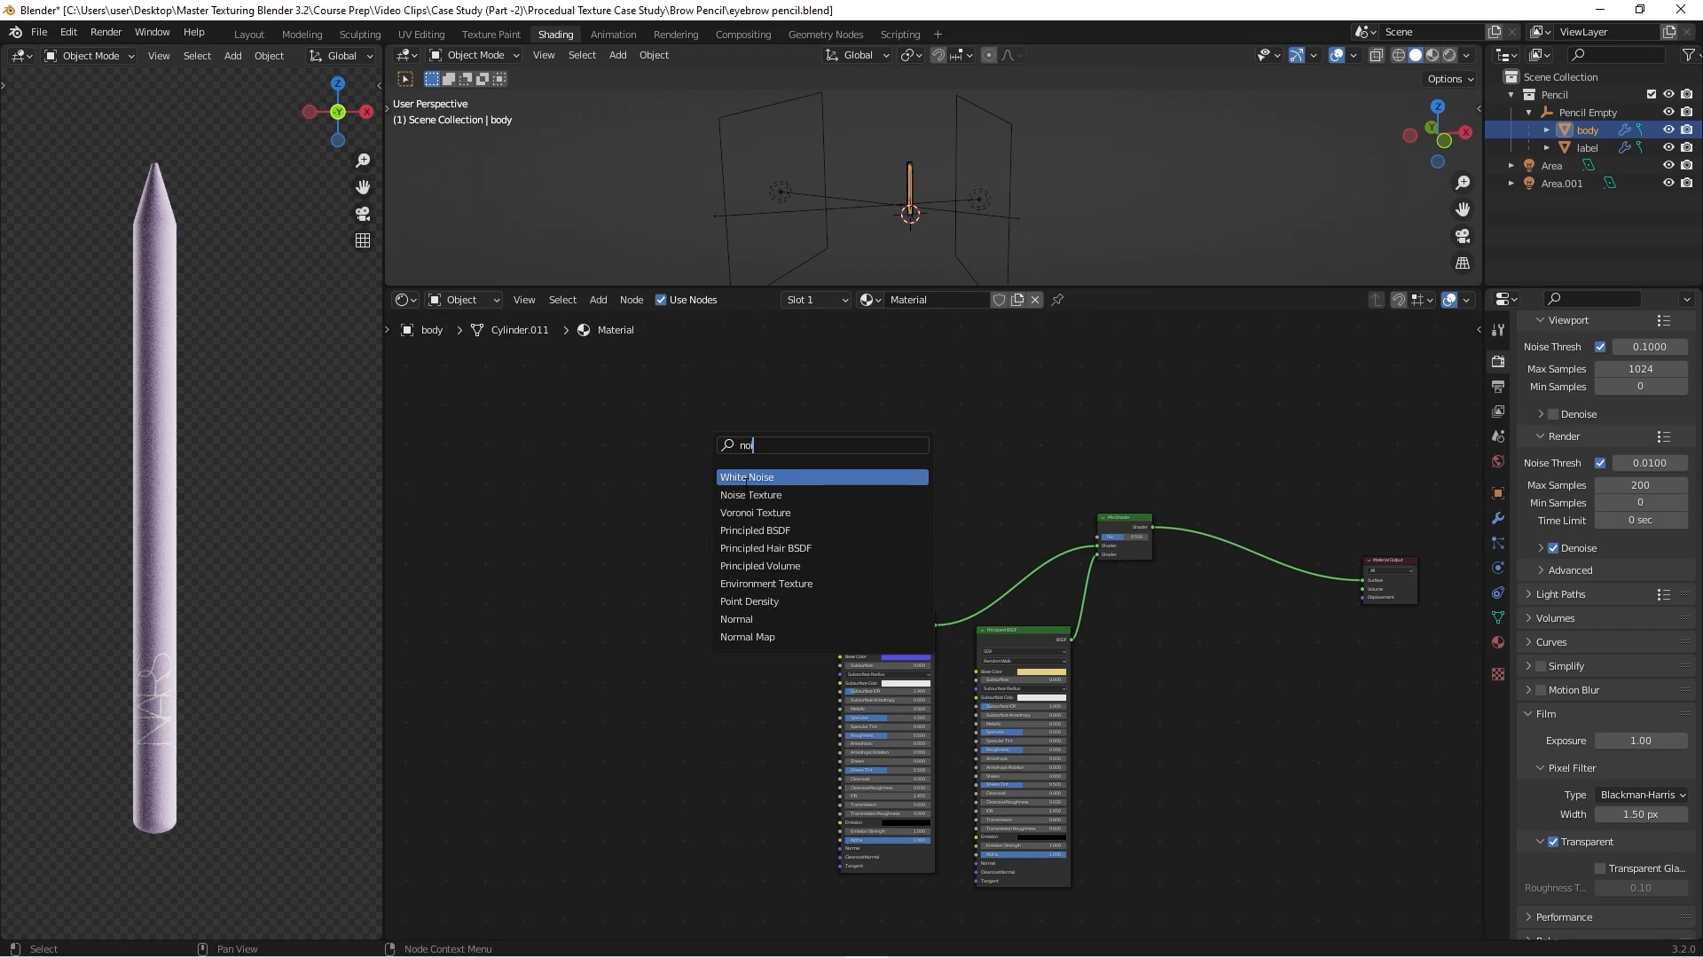
click(751, 495)
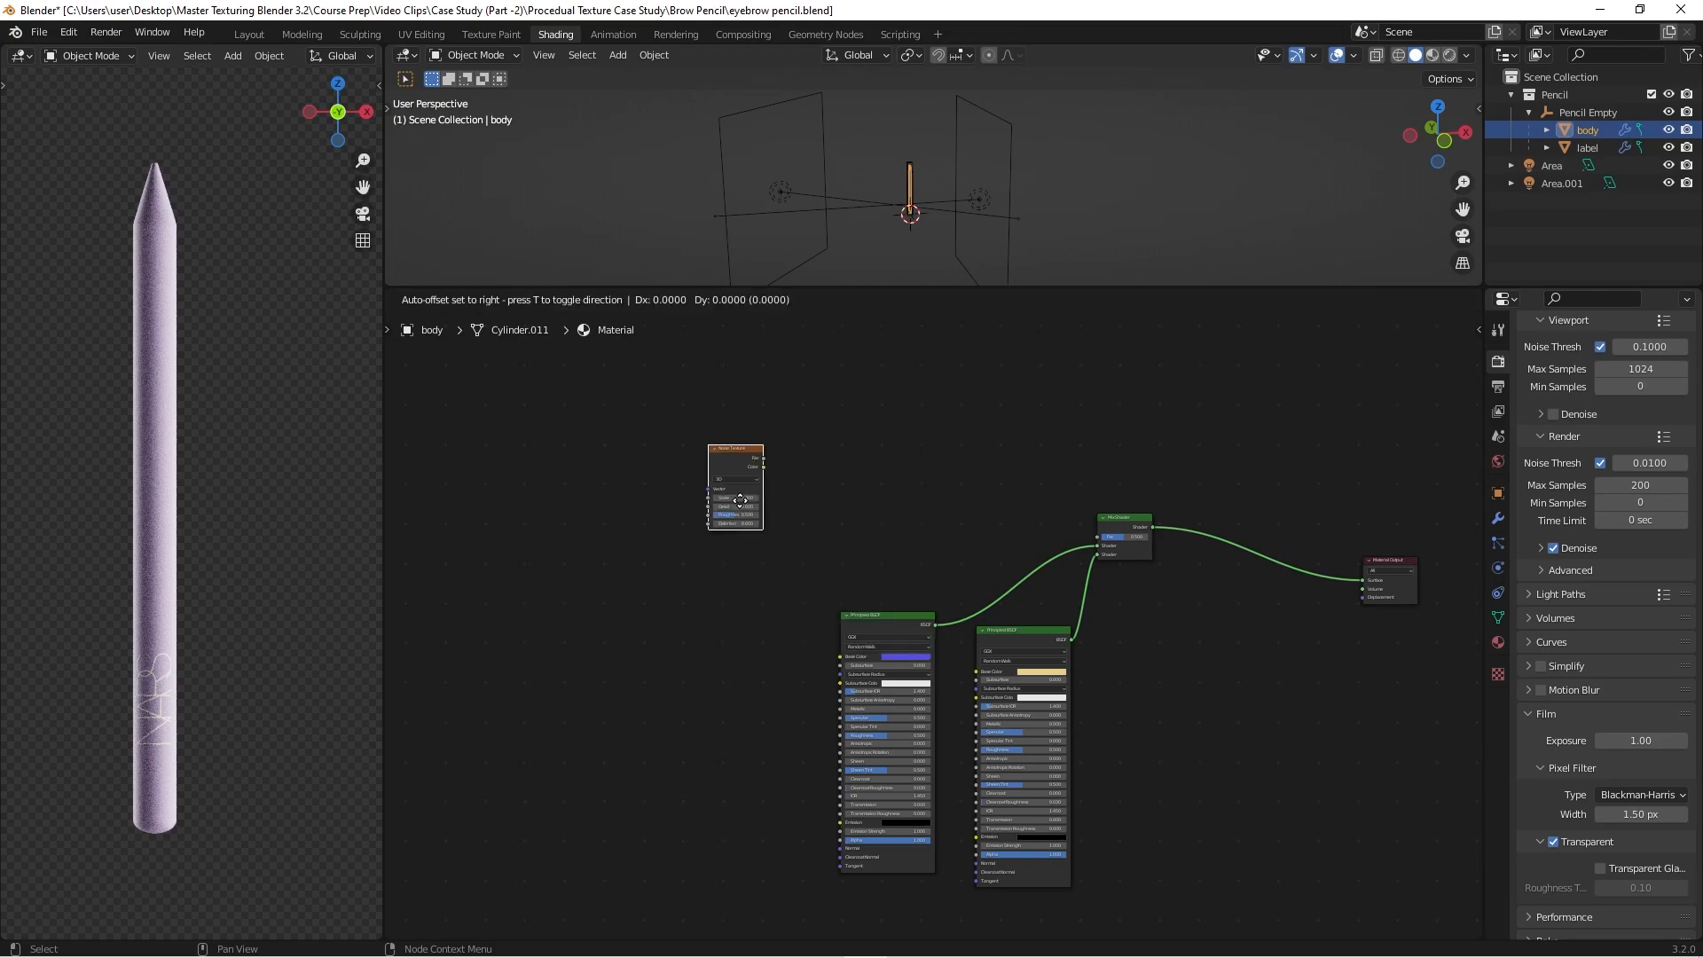
click(743, 483)
scroll(743, 484, up, 2)
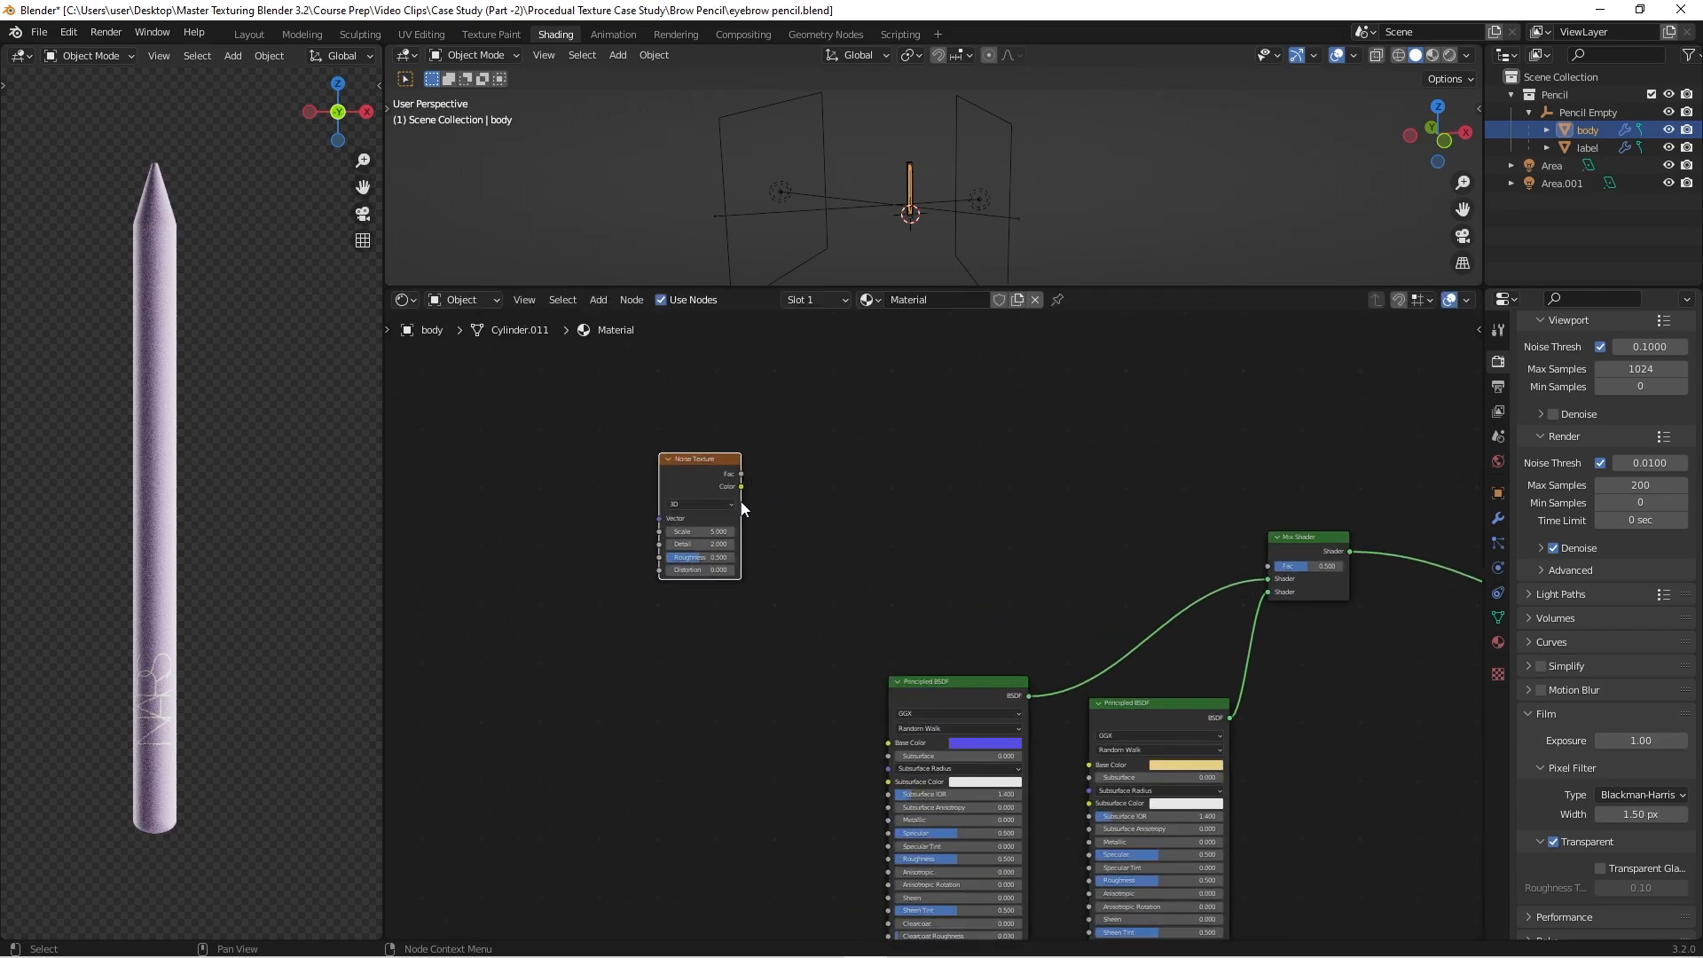
scroll(743, 507, up, 1)
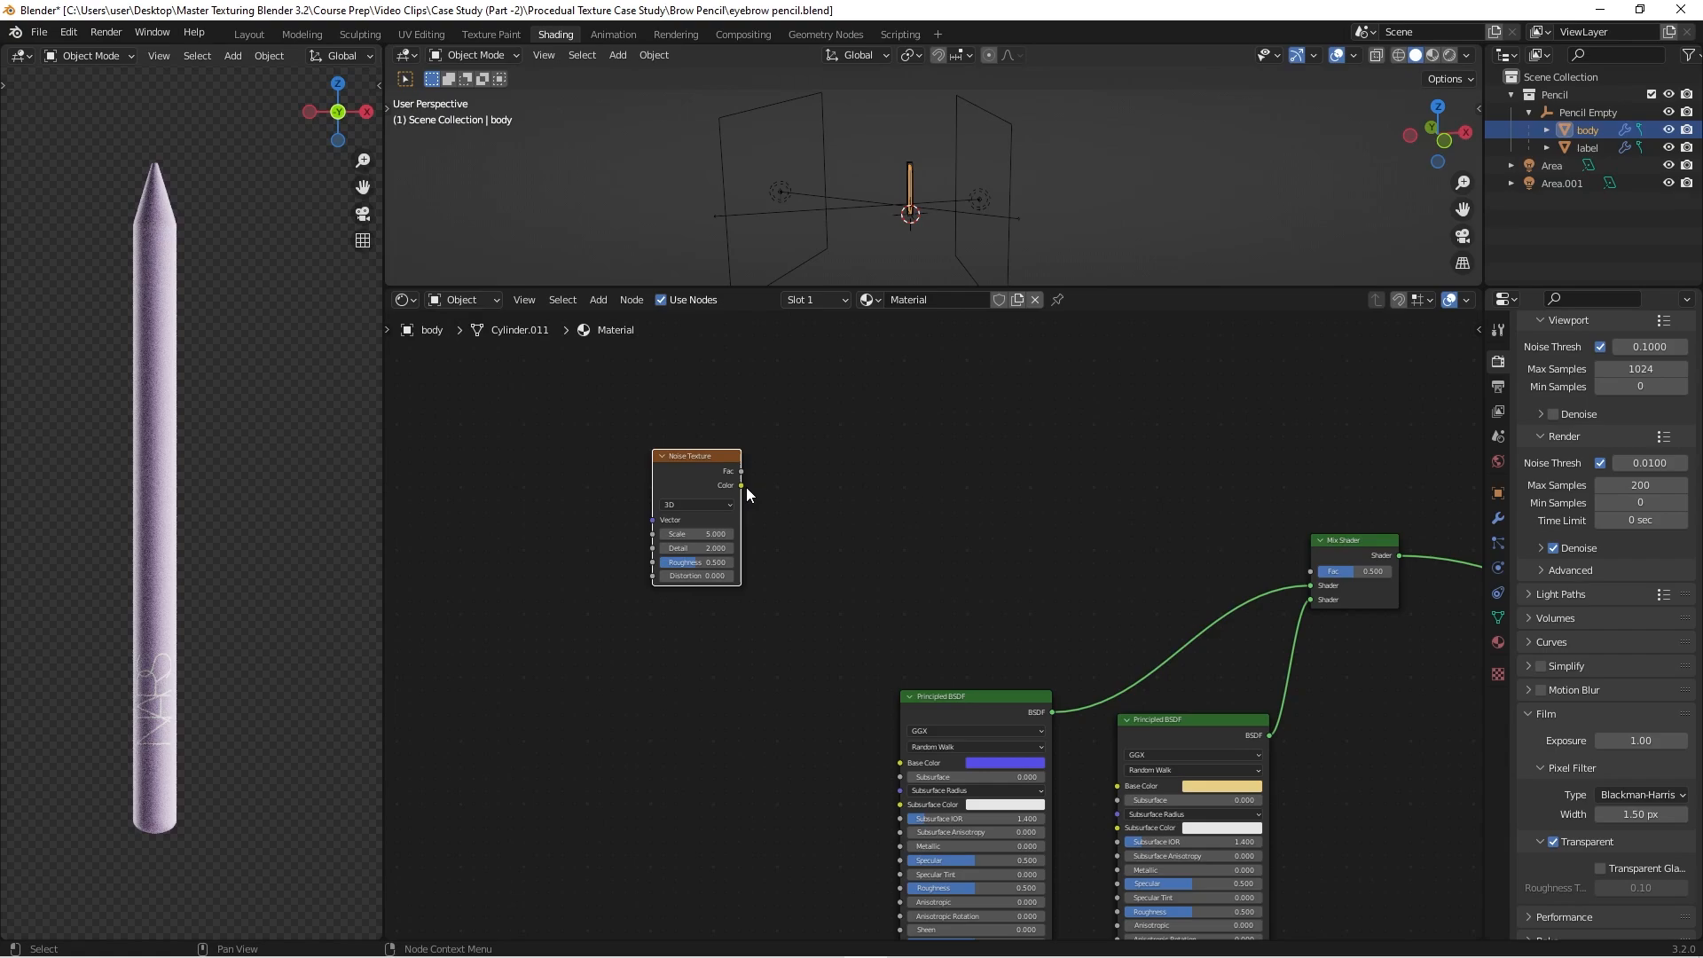
Step: Preview the Noise Texture on the pencil and inspect its pattern up close and along the whole body
ctrl+shift+click(710, 451)
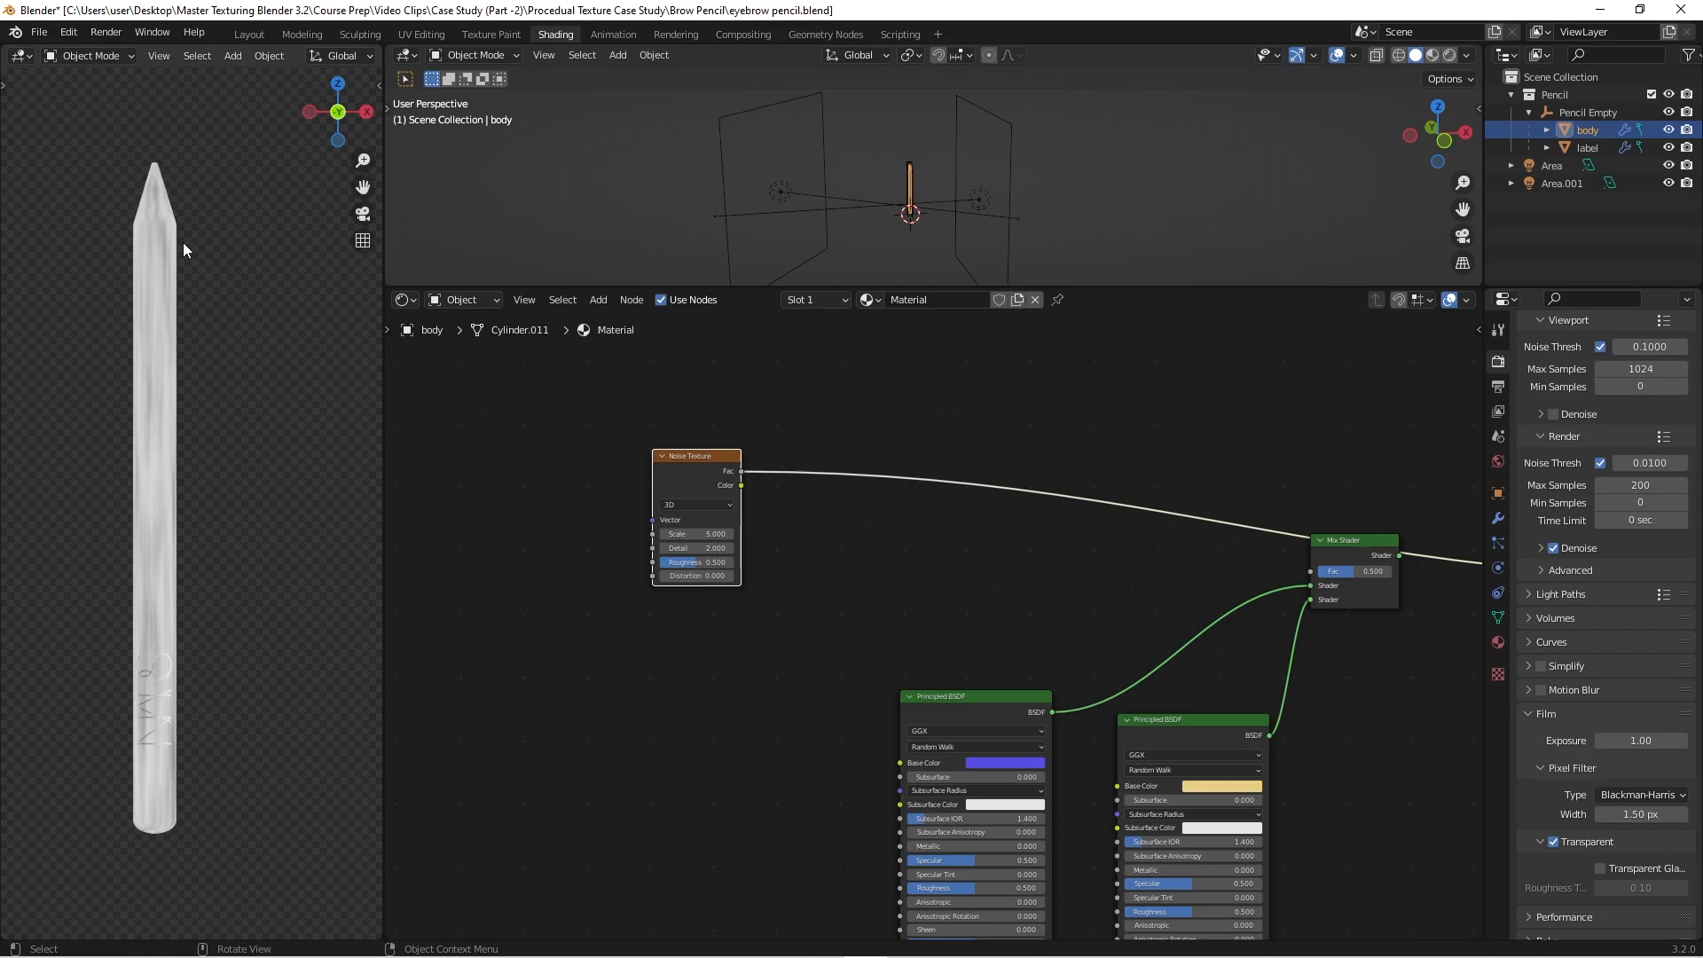
scroll(183, 242, up, 6)
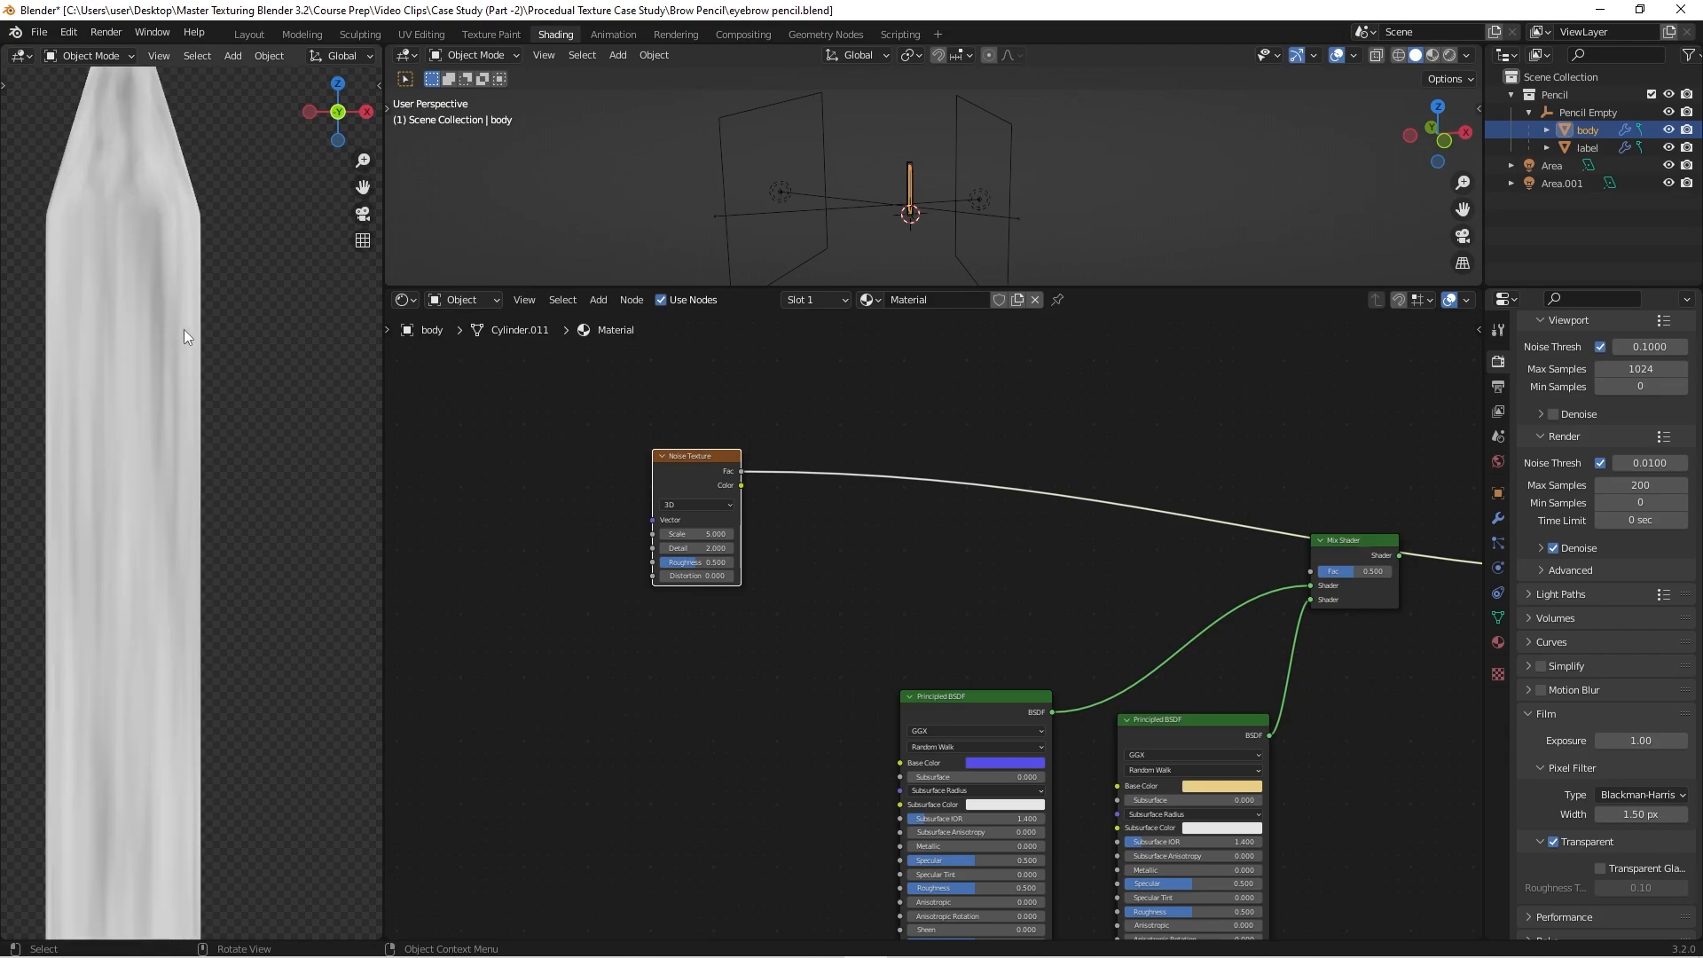
scroll(167, 359, down, 3)
scroll(772, 524, down, 1)
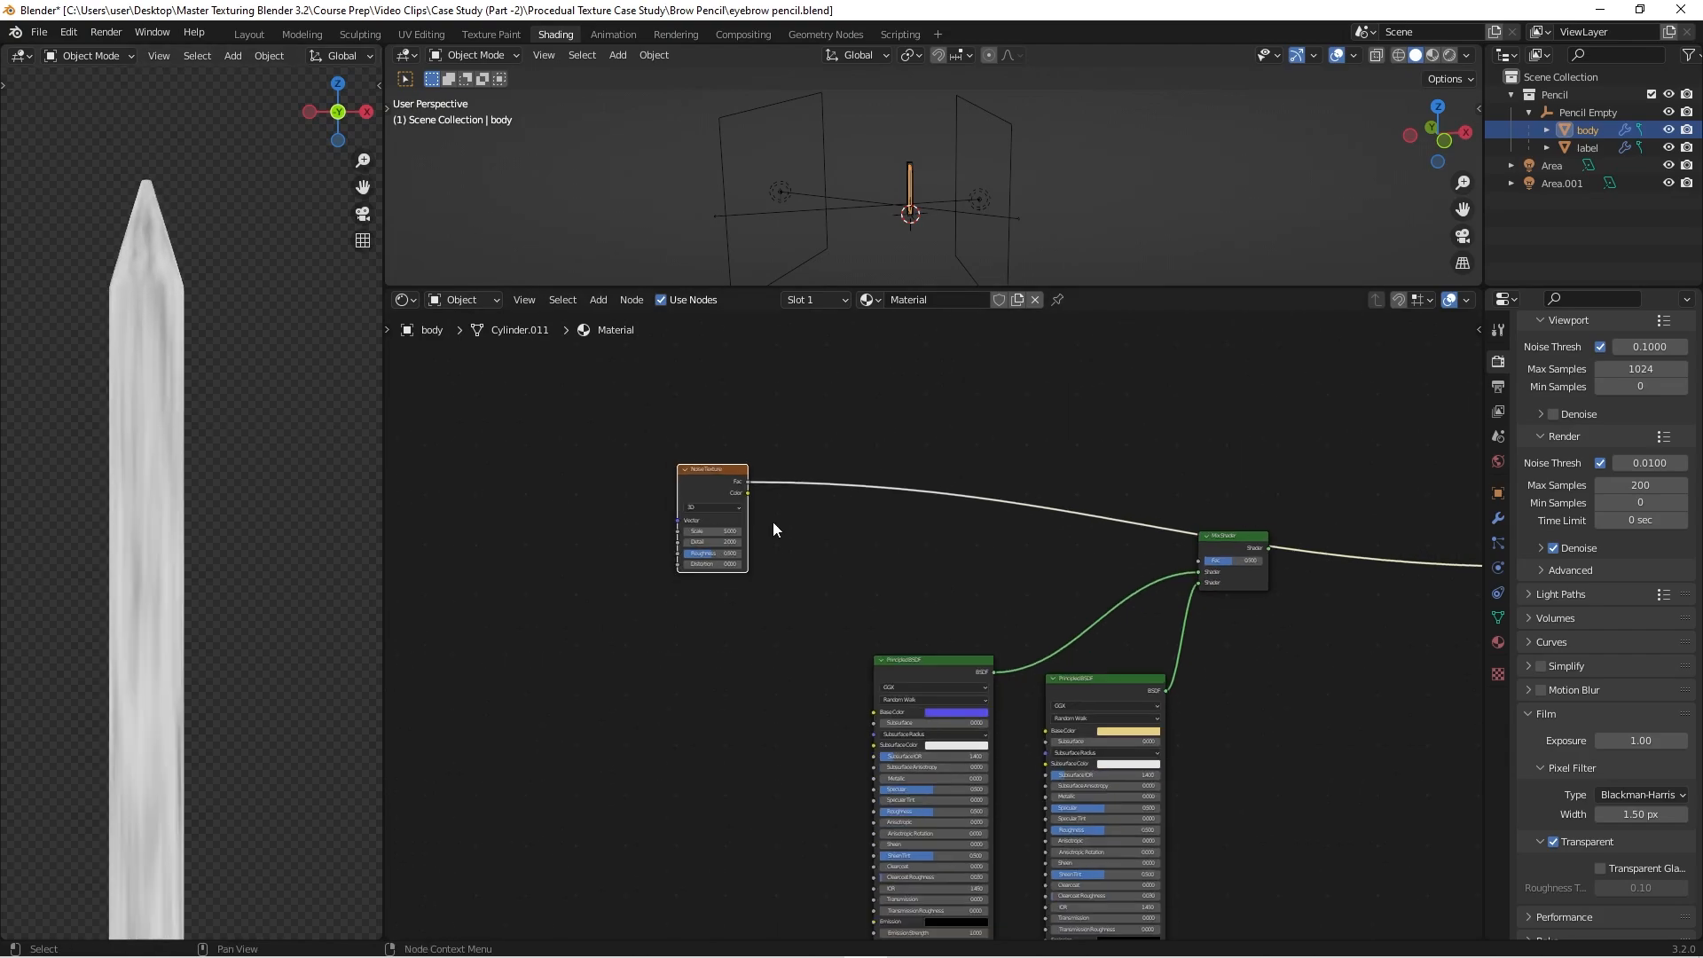
scroll(133, 372, down, 3)
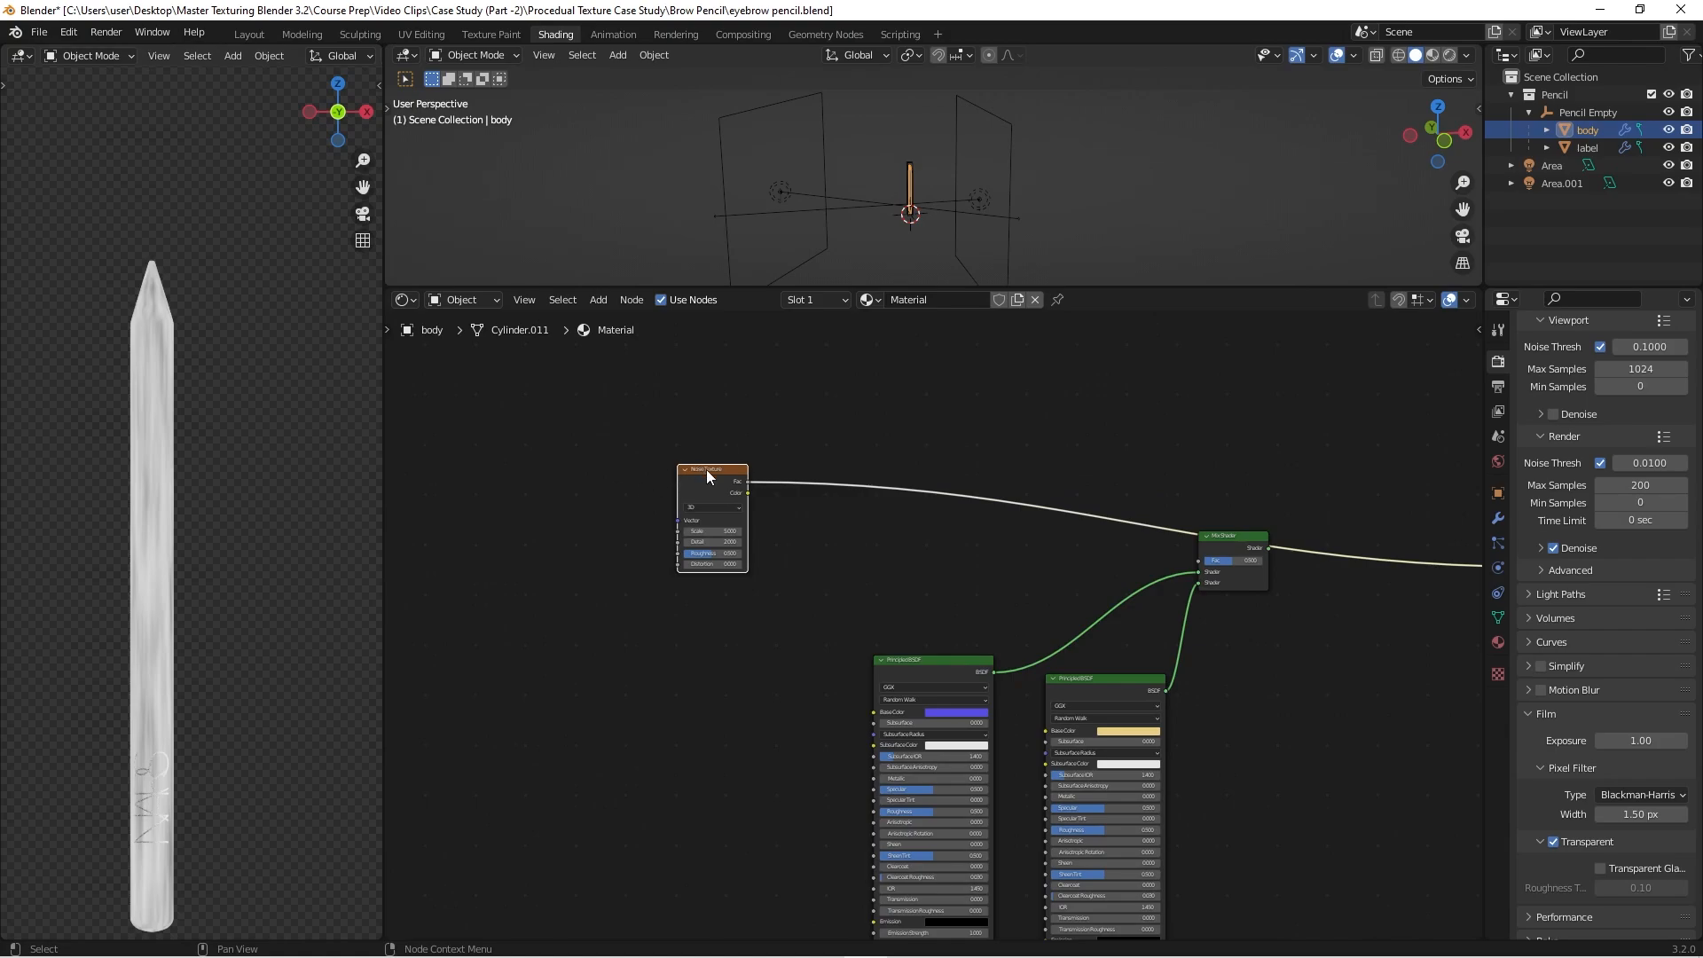
Step: Add linked Texture Coordinate and Mapping nodes in front of the Noise Texture
key(ctrl+t)
scroll(653, 438, up, 2)
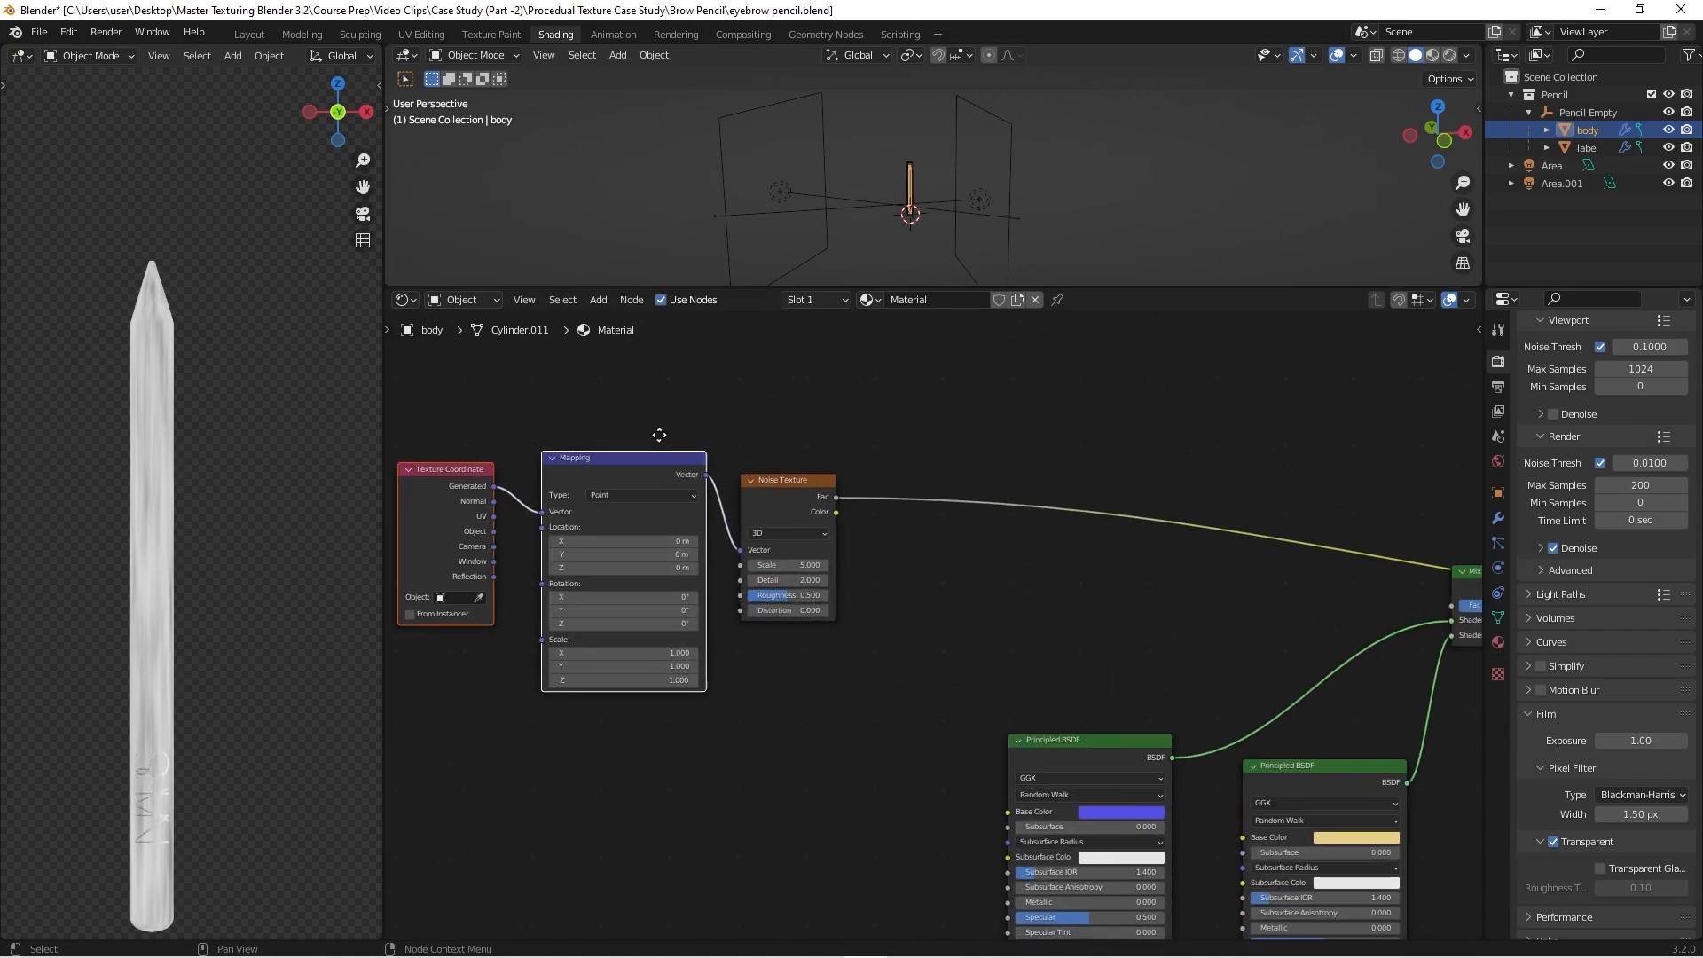
scroll(731, 449, up, 1)
scroll(564, 515, up, 1)
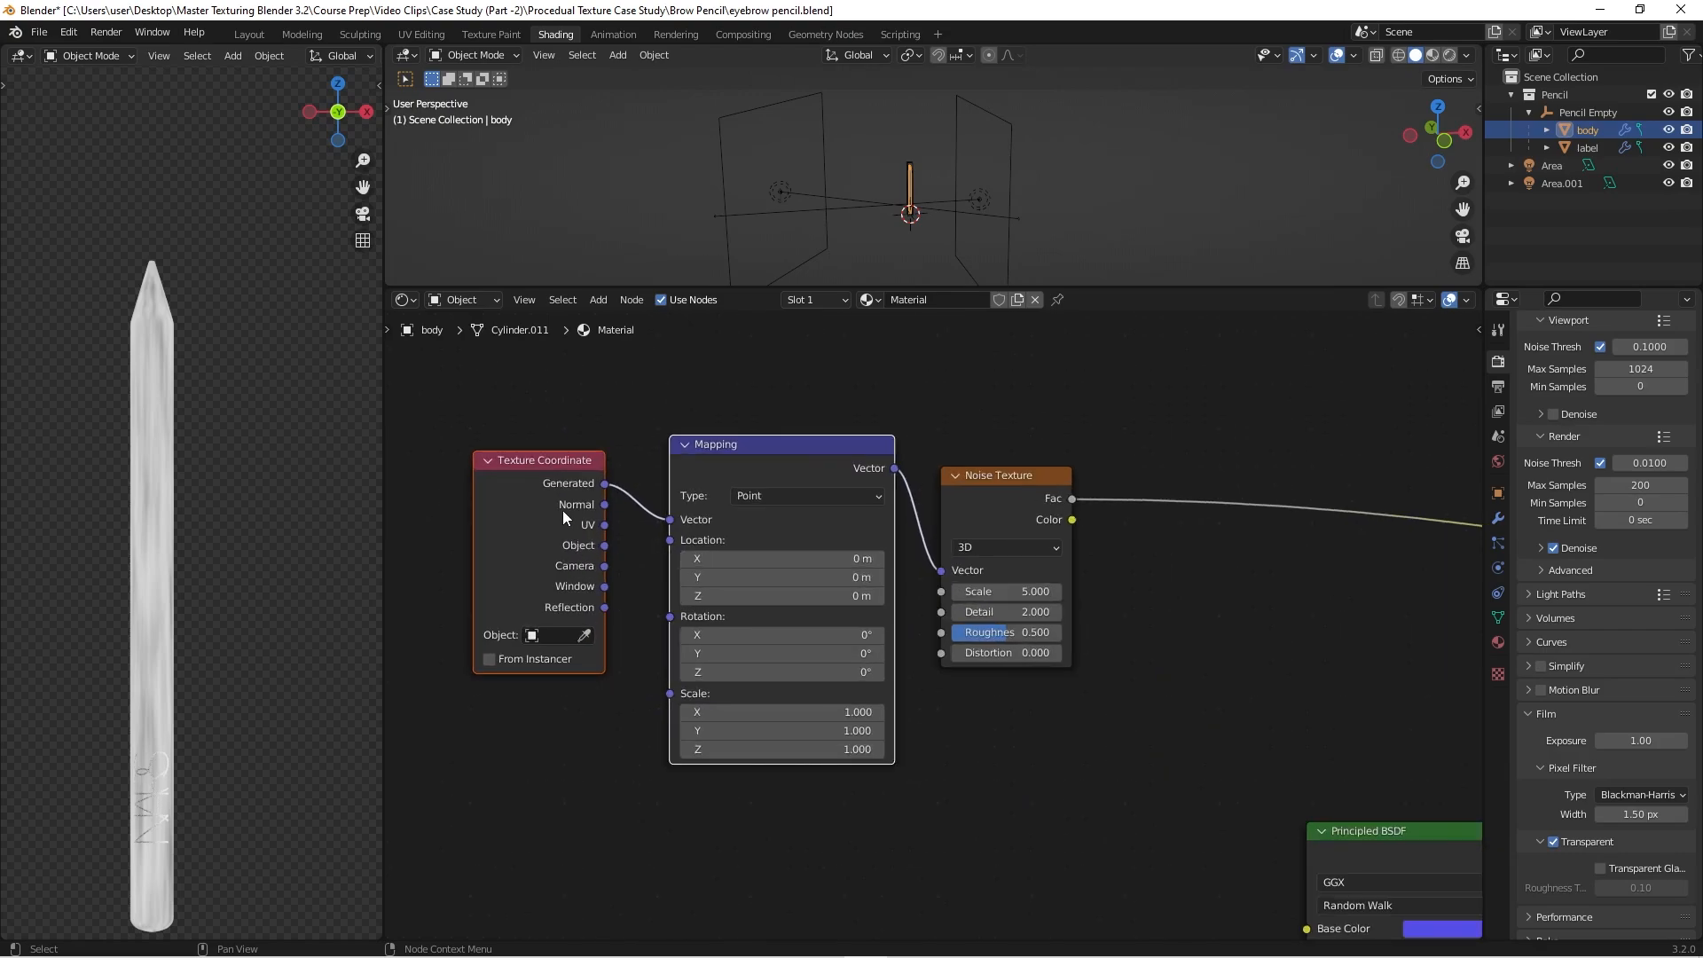
scroll(612, 444, down, 1)
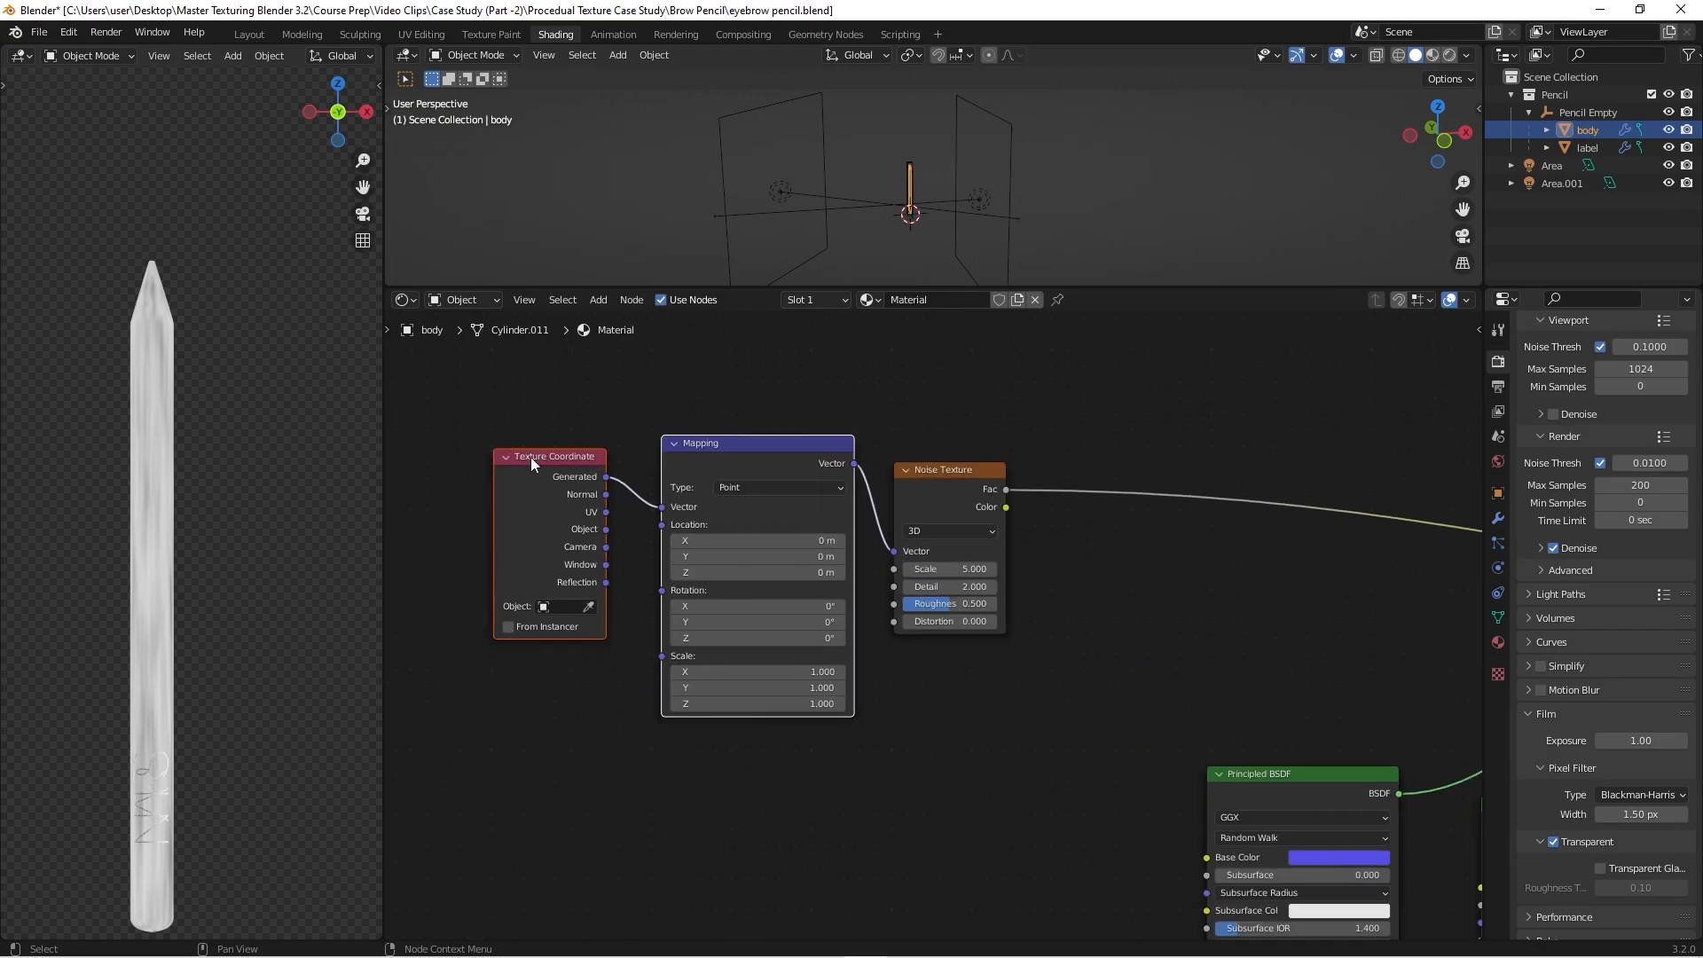
scroll(530, 456, up, 1)
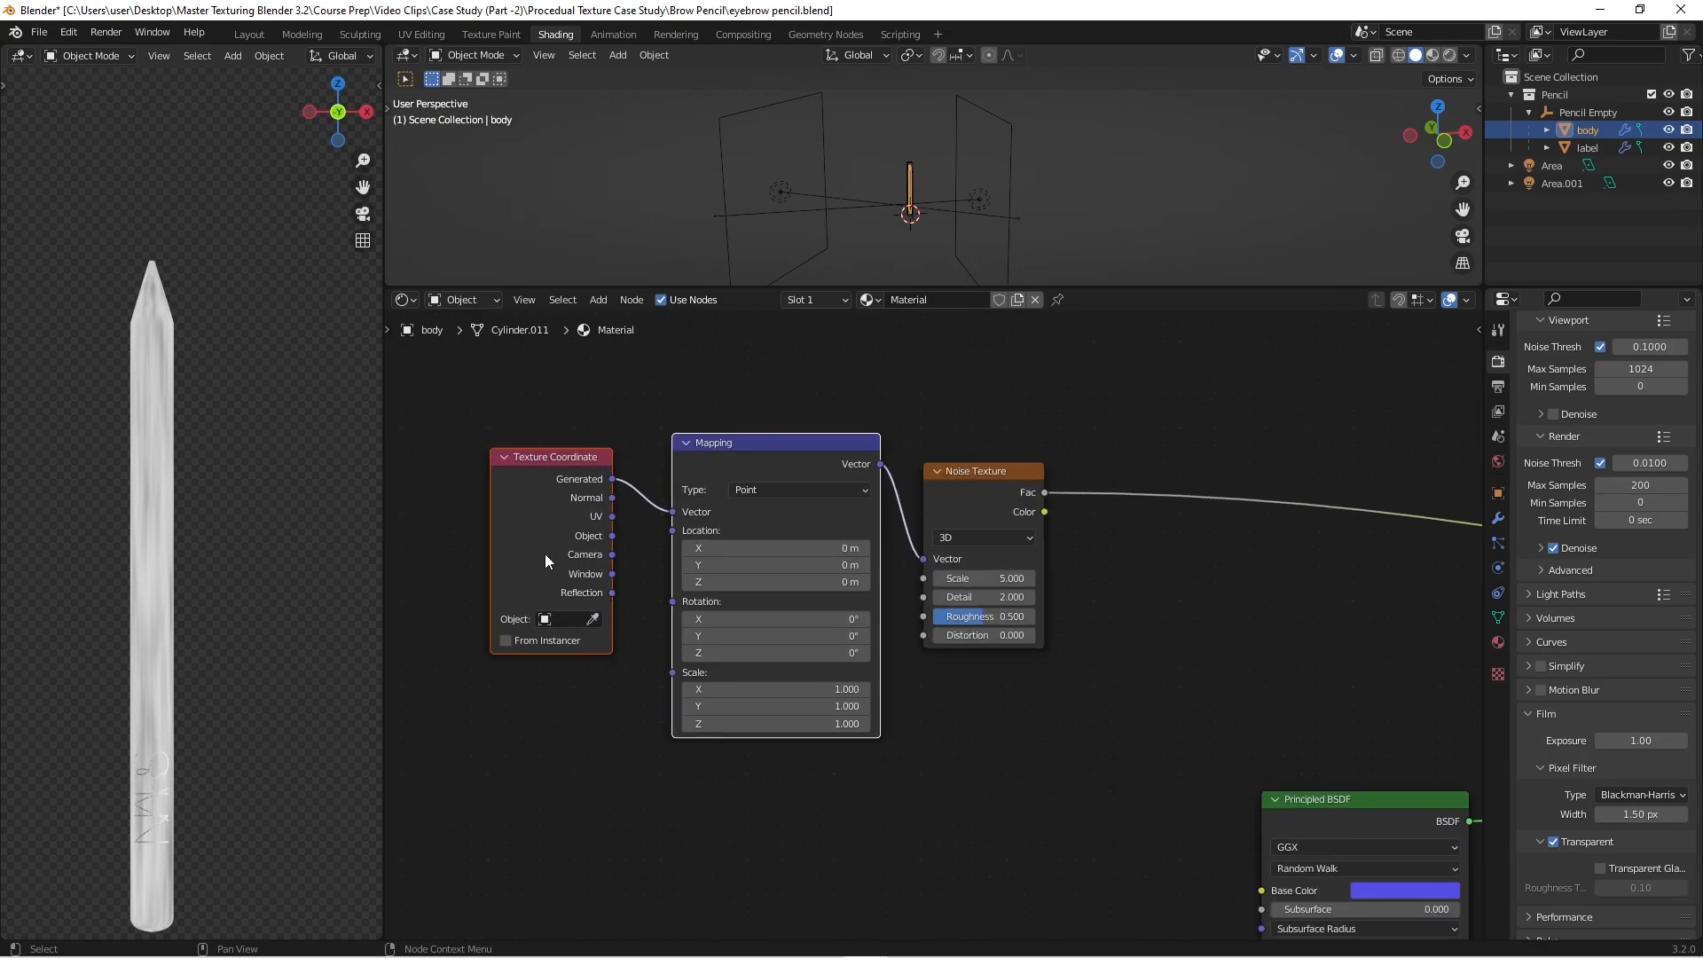
scroll(551, 569, up, 1)
Step: Feed the Mapping node's vector from the Object texture coordinates instead of Generated
scroll(156, 365, up, 3)
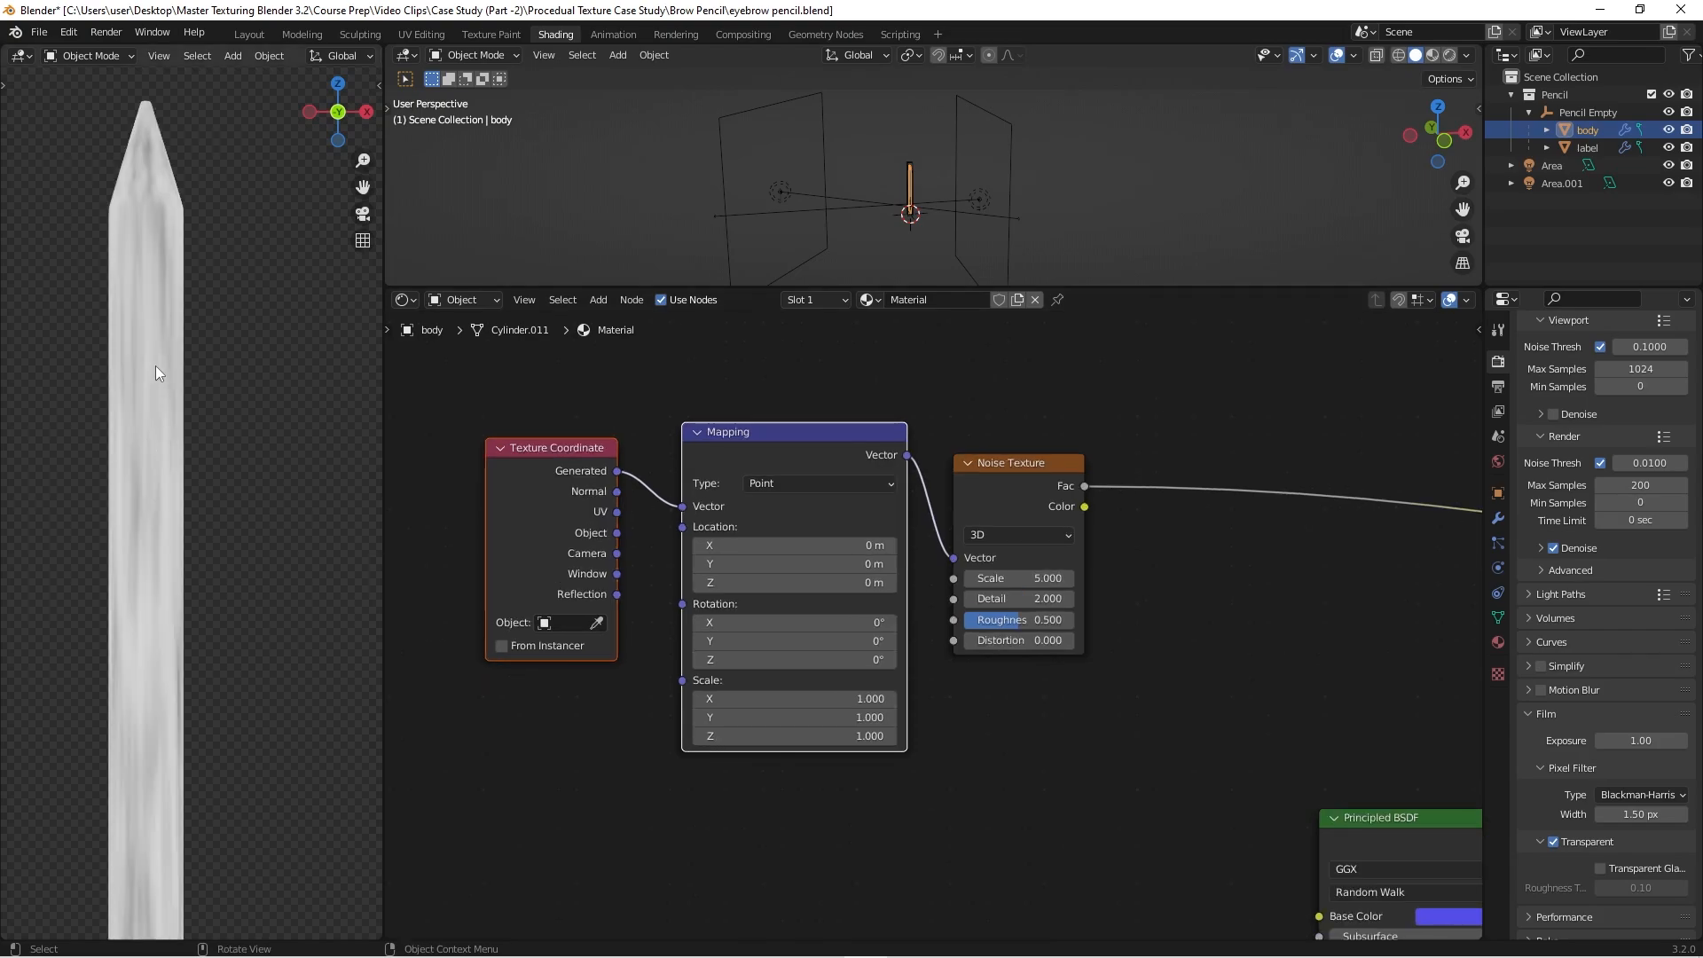
scroll(151, 177, up, 1)
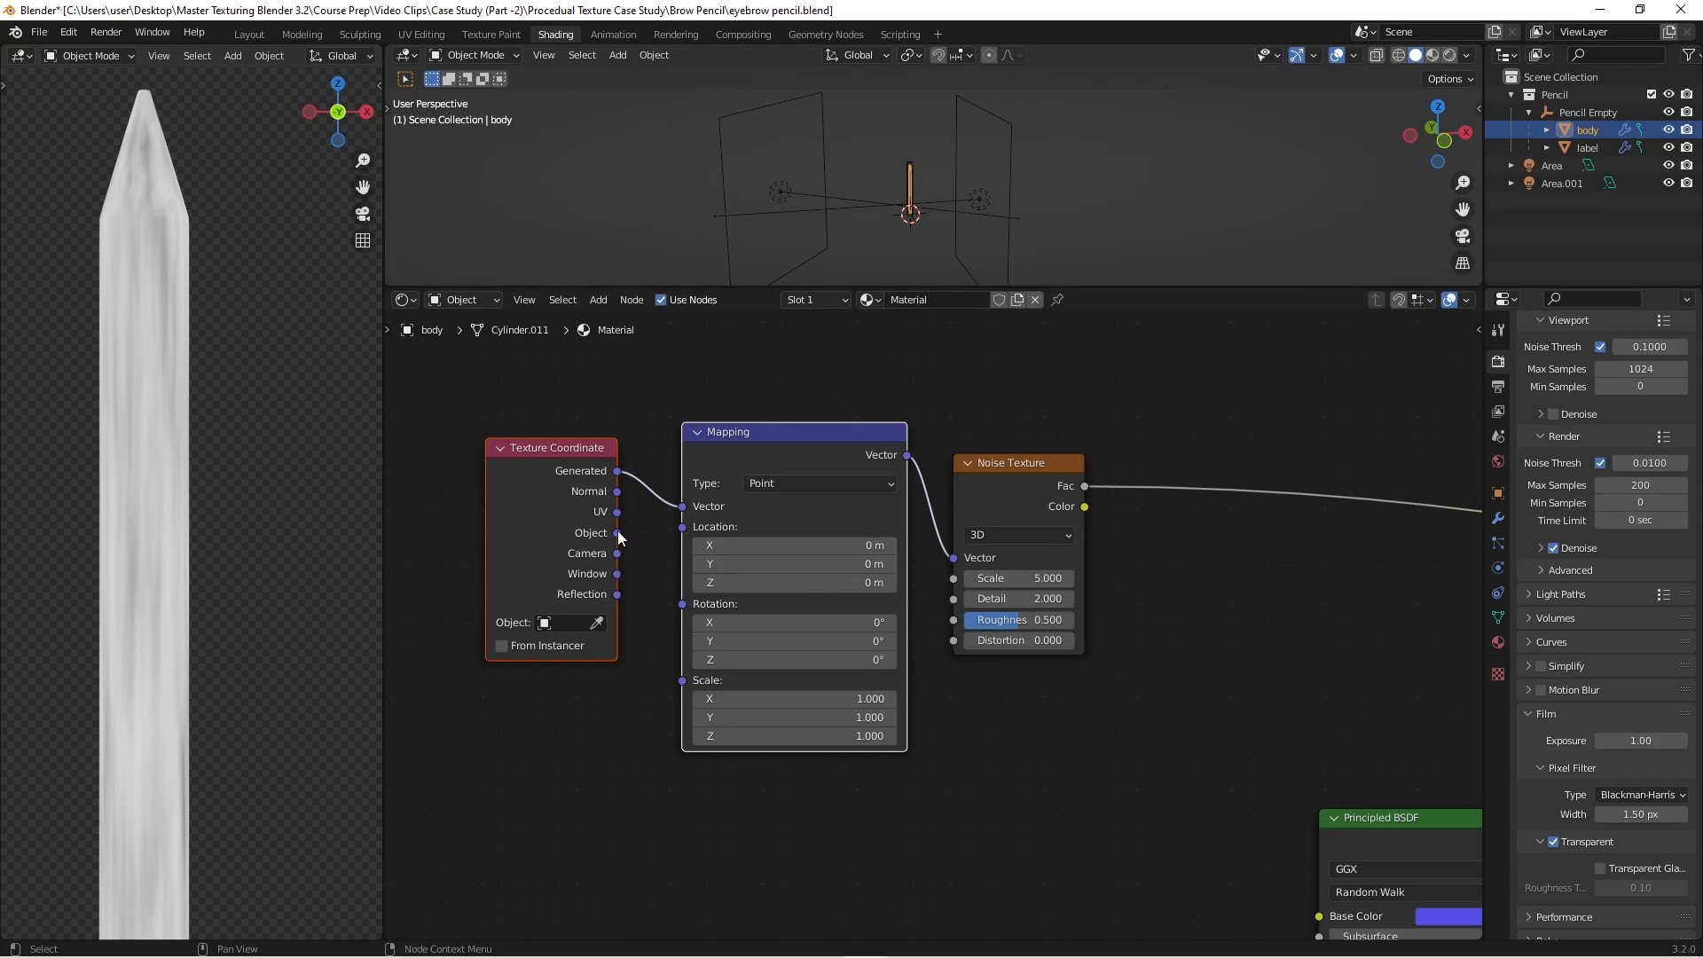
drag(618, 532, 688, 508)
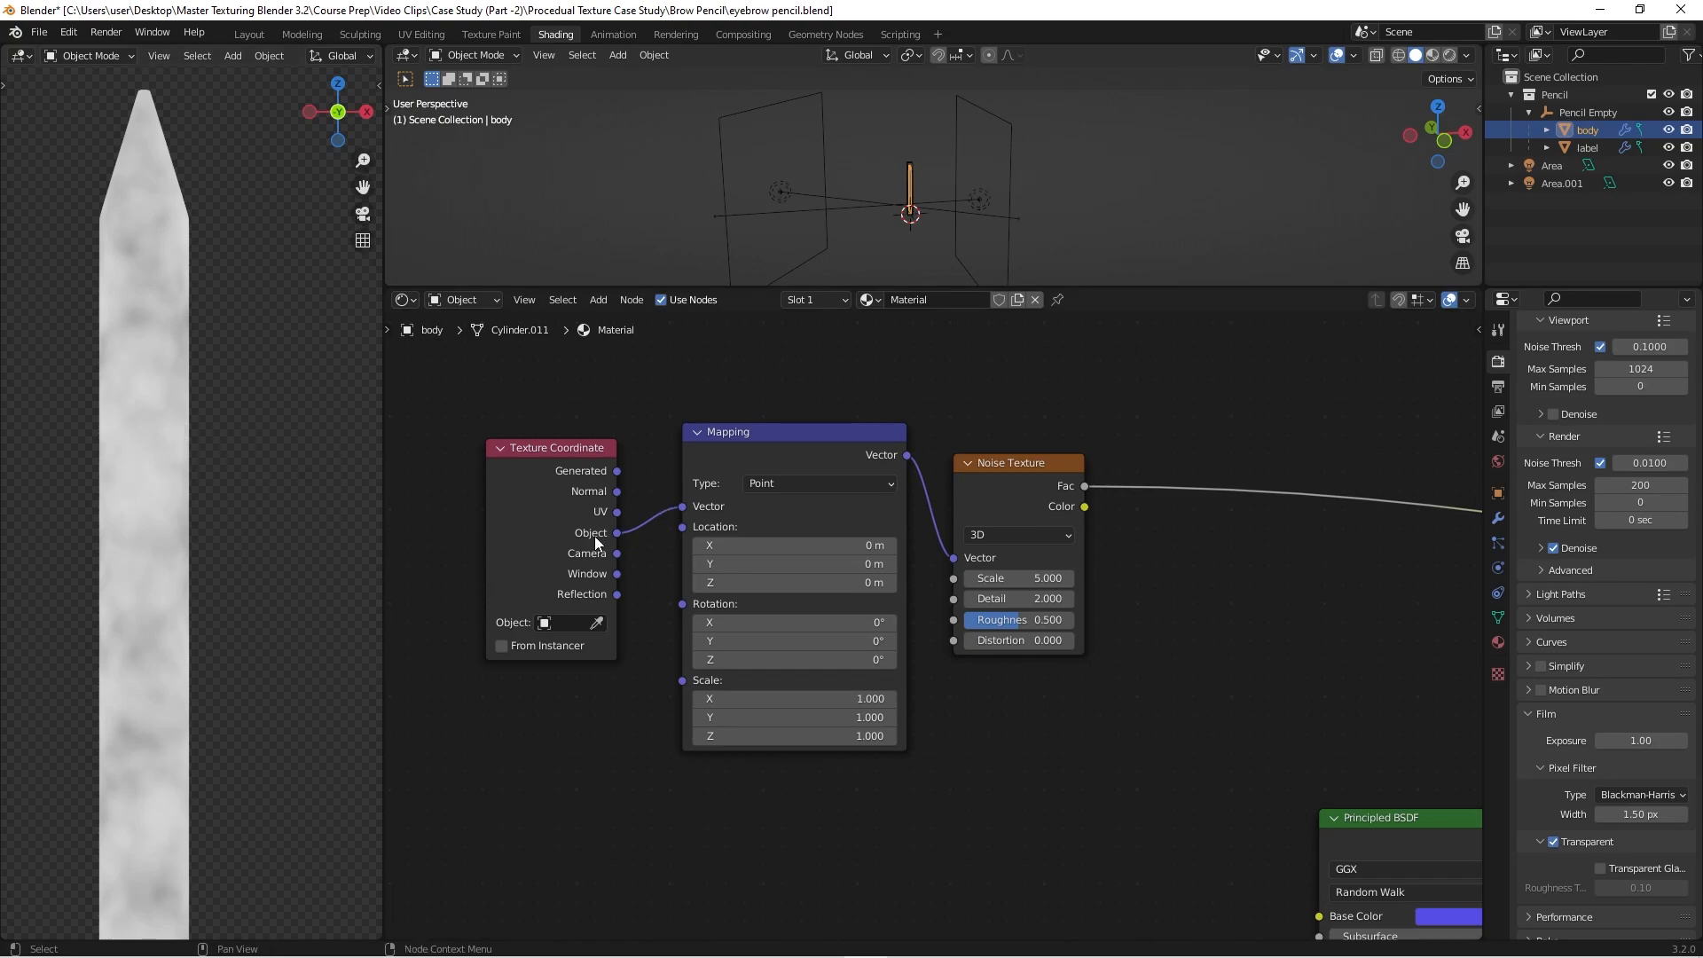
Step: Move the Noise Texture further away from the Mapping node and check the noise pattern along the pencil
scroll(678, 511, down, 2)
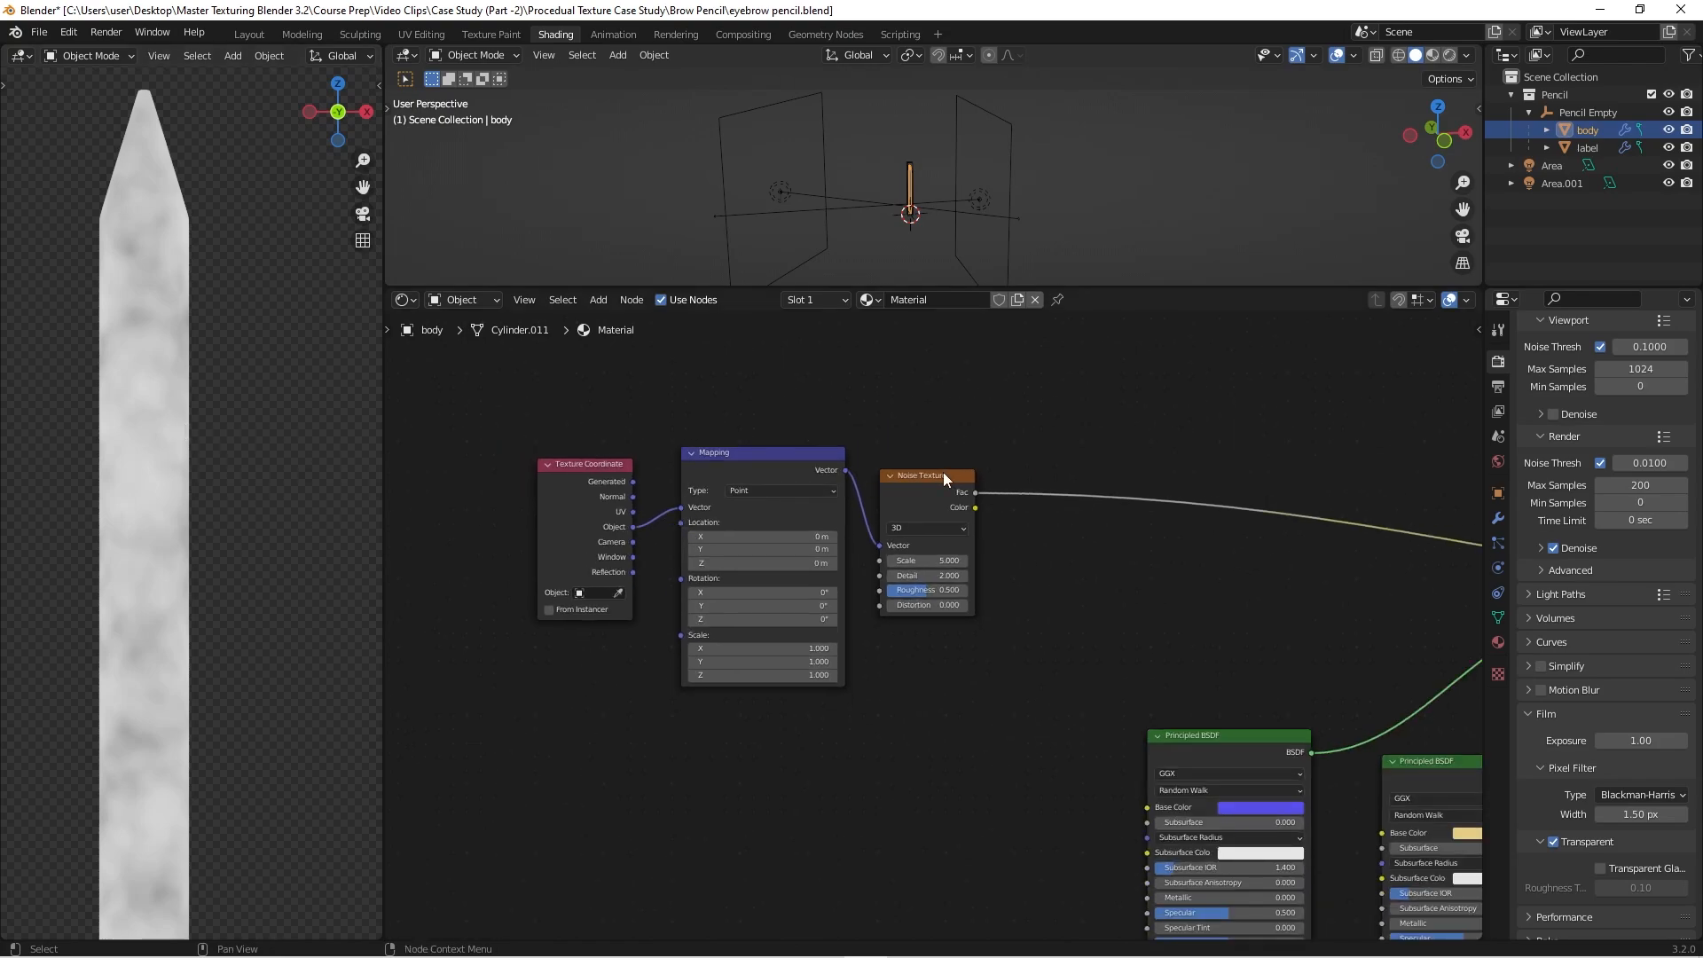
drag(944, 472, 998, 475)
scroll(723, 490, down, 3)
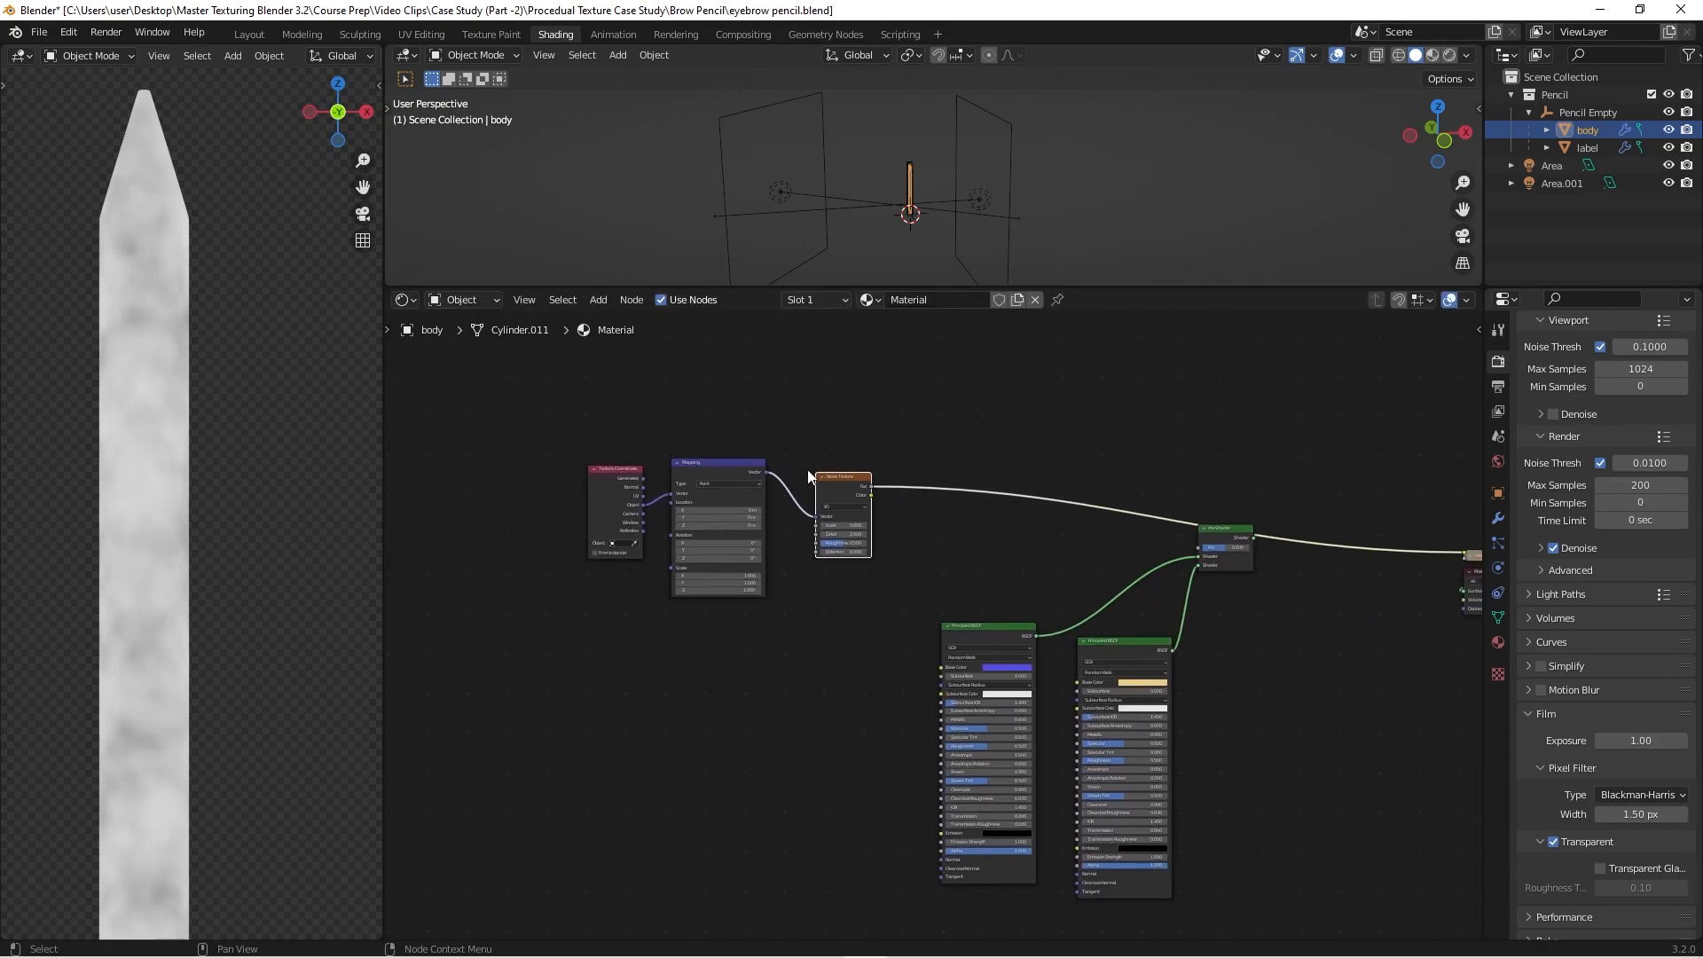
scroll(779, 478, up, 2)
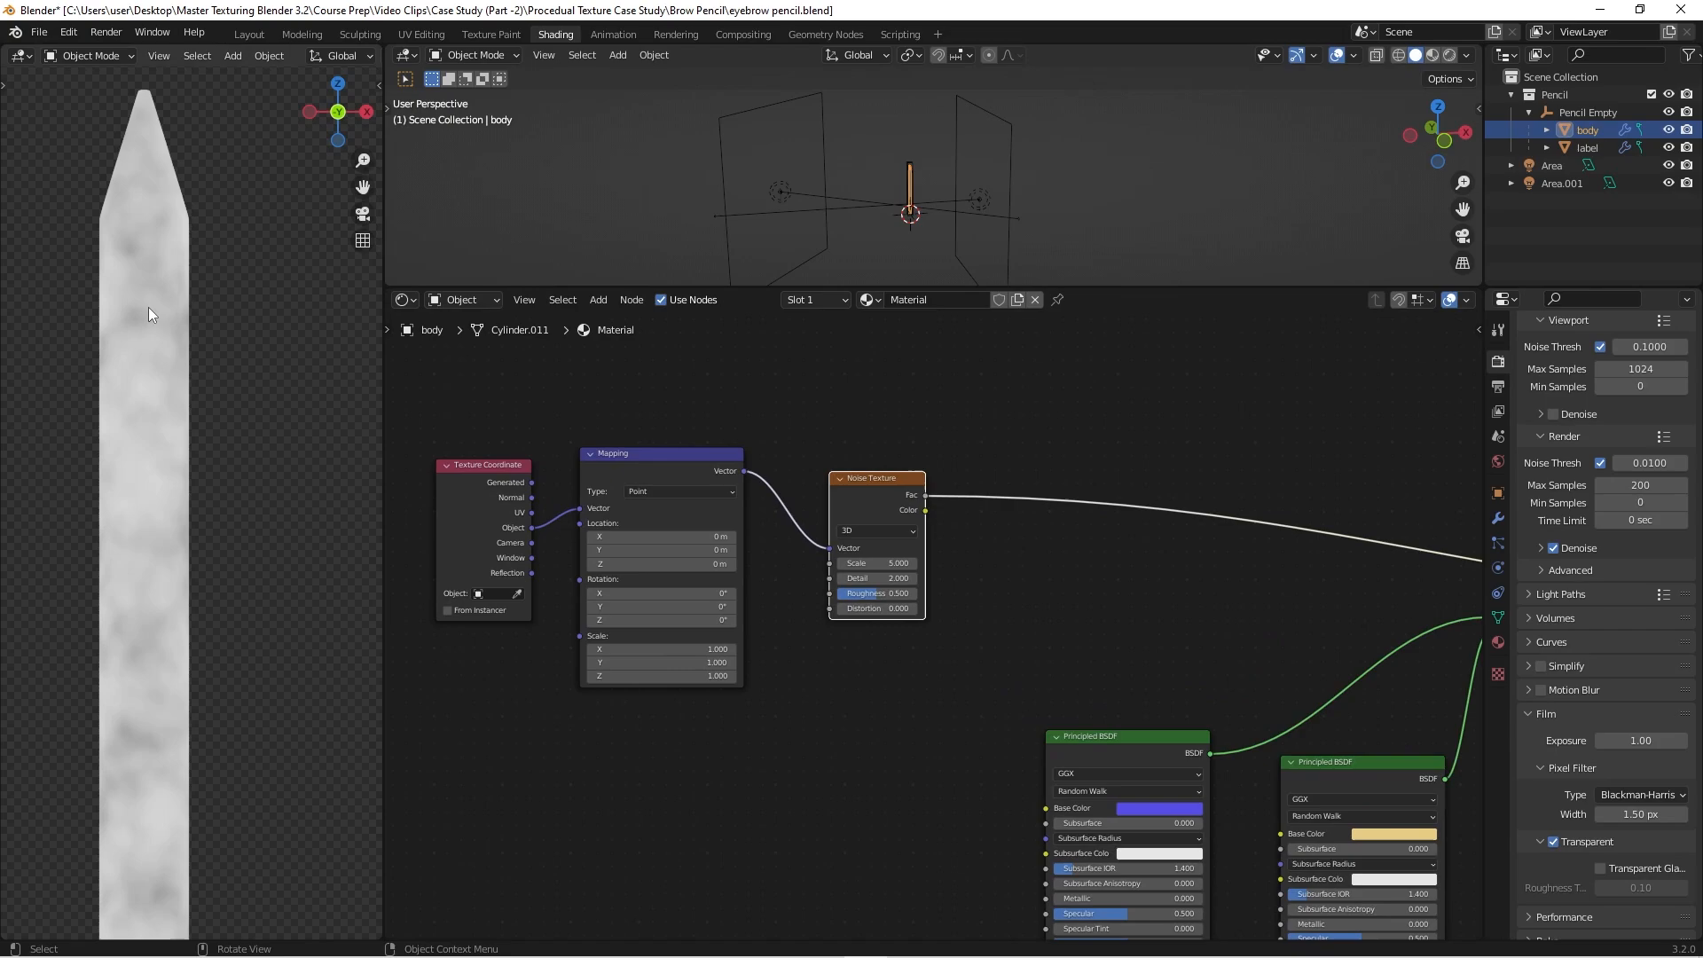
scroll(147, 307, up, 4)
scroll(126, 349, down, 4)
shift+middle_drag(140, 562, 193, 395)
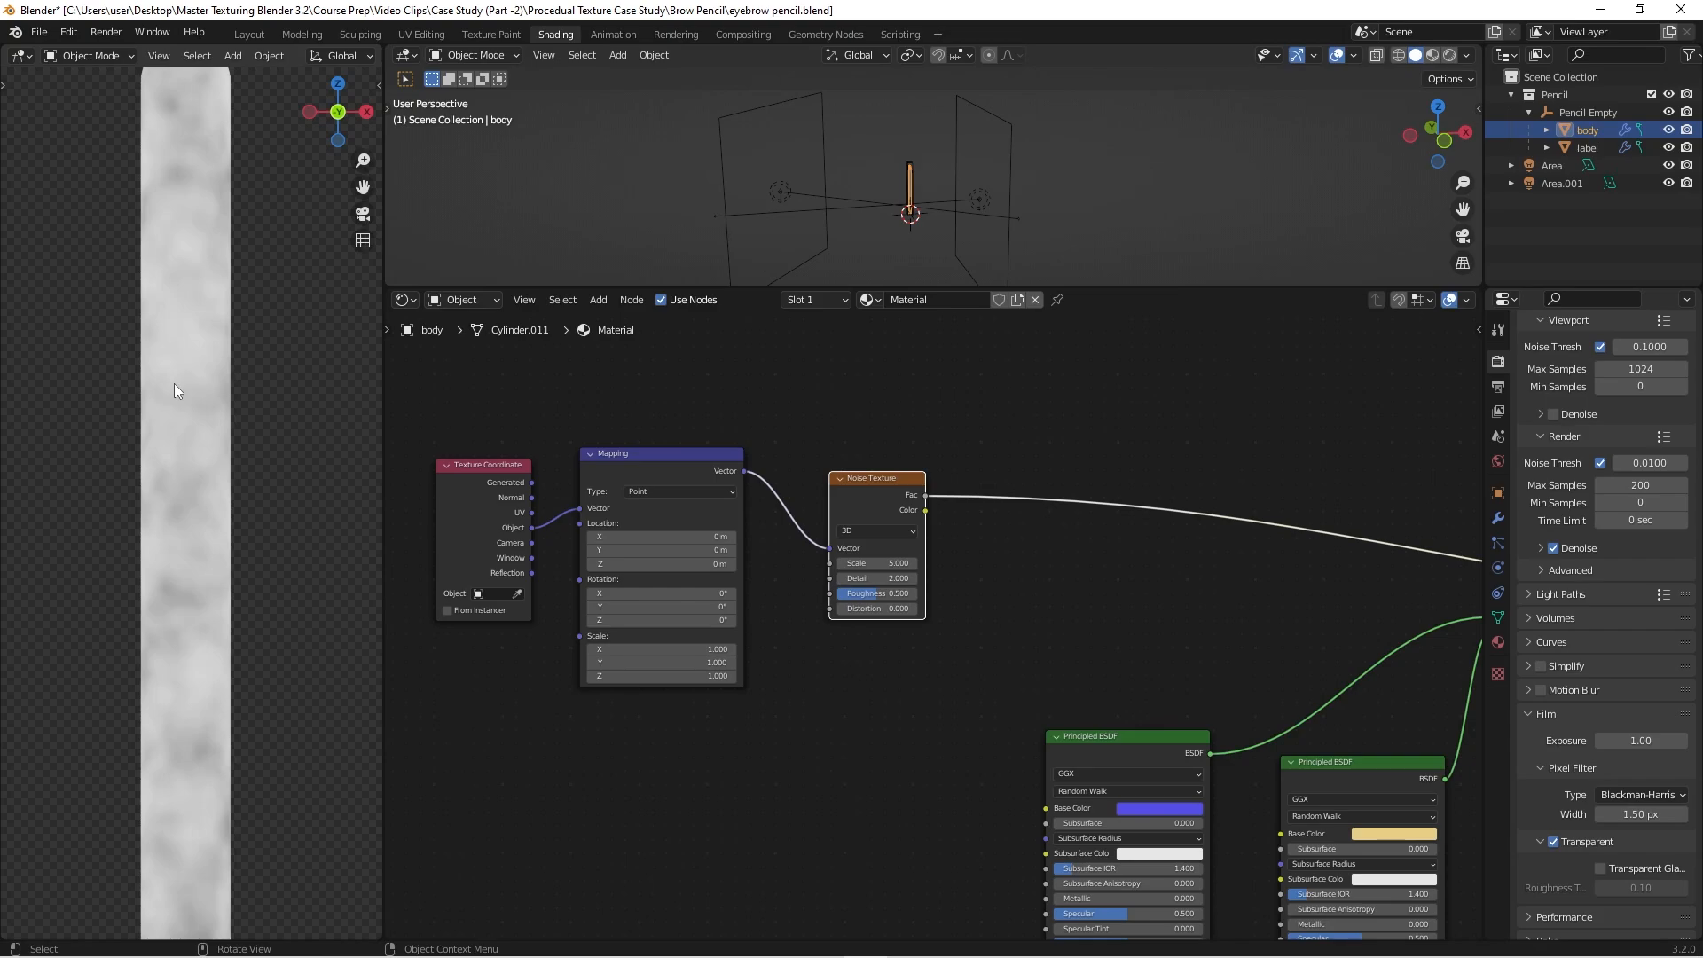
scroll(174, 383, down, 2)
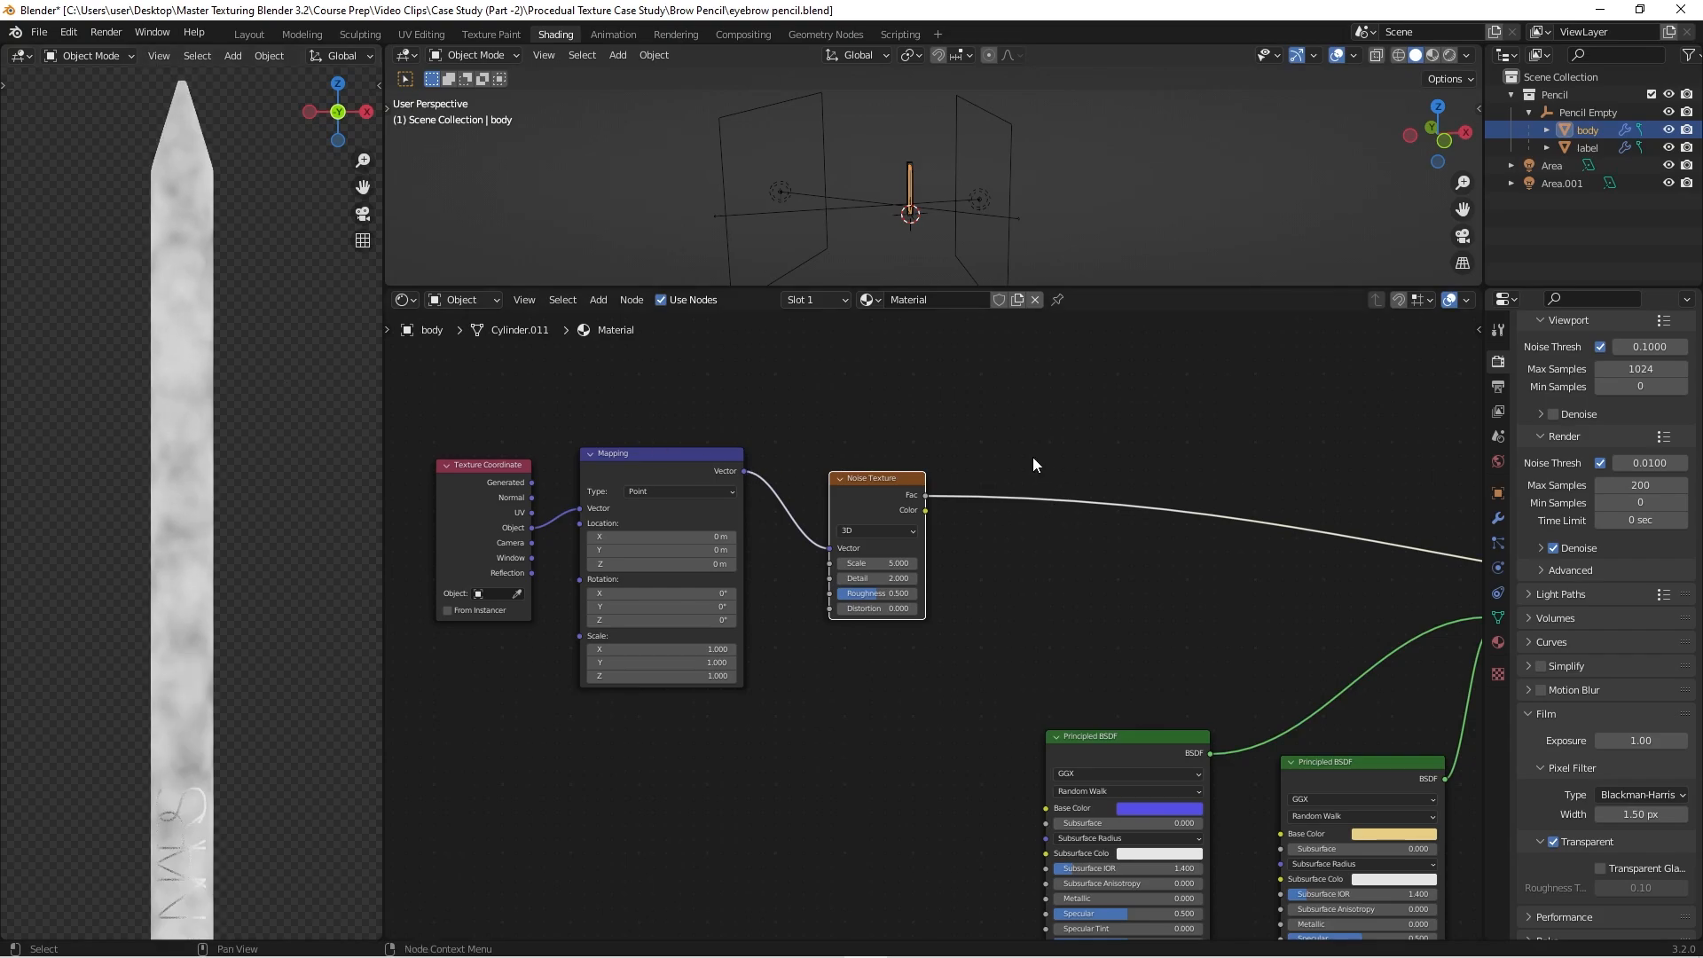
Step: Set the Noise Texture's detail to 9.100 and its roughness to 0.583
scroll(1028, 460, down, 1)
scroll(789, 561, up, 4)
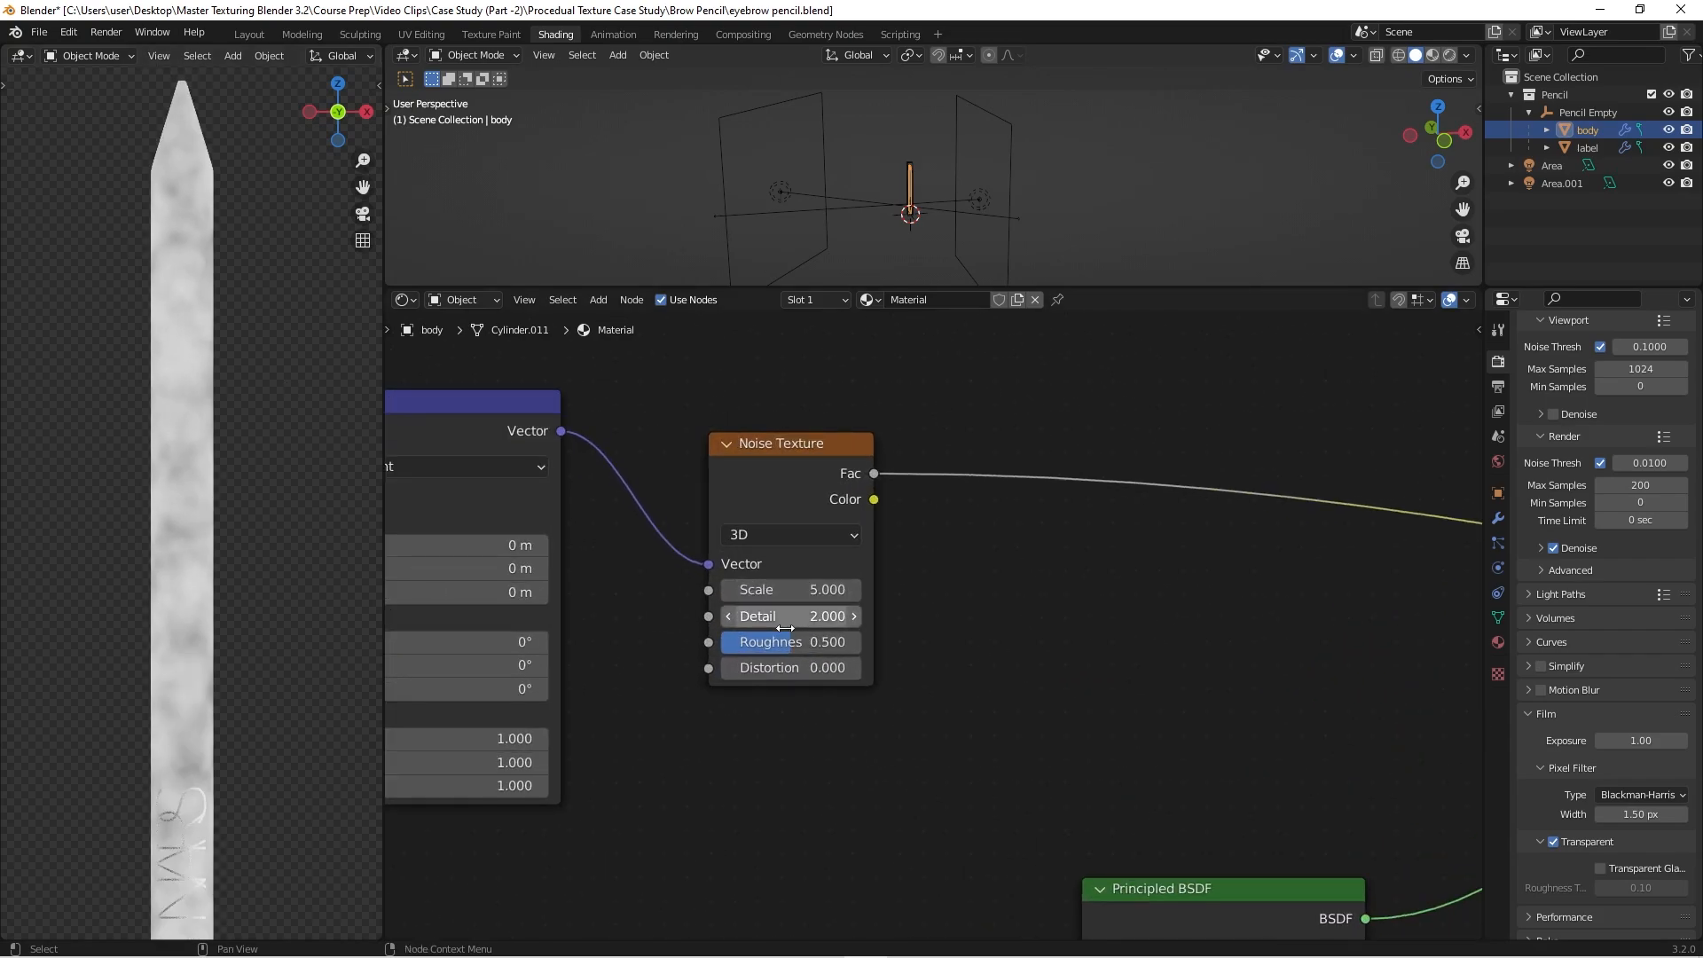
scroll(785, 628, up, 1)
drag(784, 615, 940, 615)
mouse_move(776, 645)
mouse_down()
mouse_move(758, 645)
mouse_move(811, 646)
mouse_up()
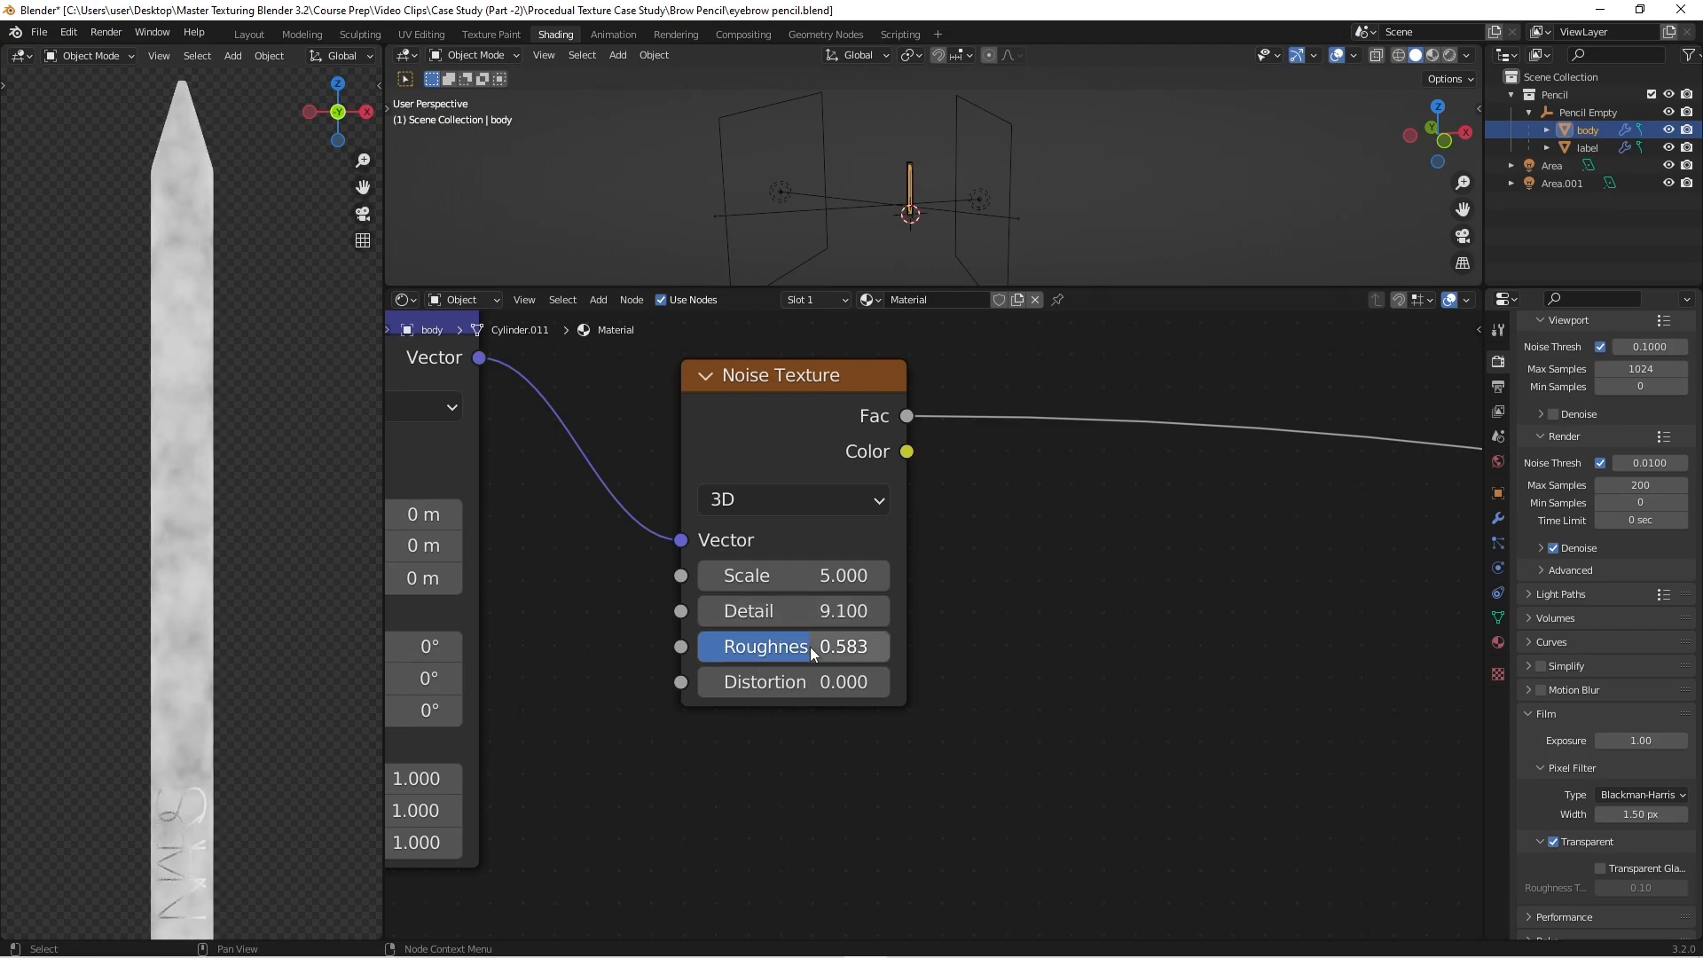
Step: Insert a ColorRamp node on the link leaving the Noise Texture's Fac output
scroll(1129, 564, down, 1)
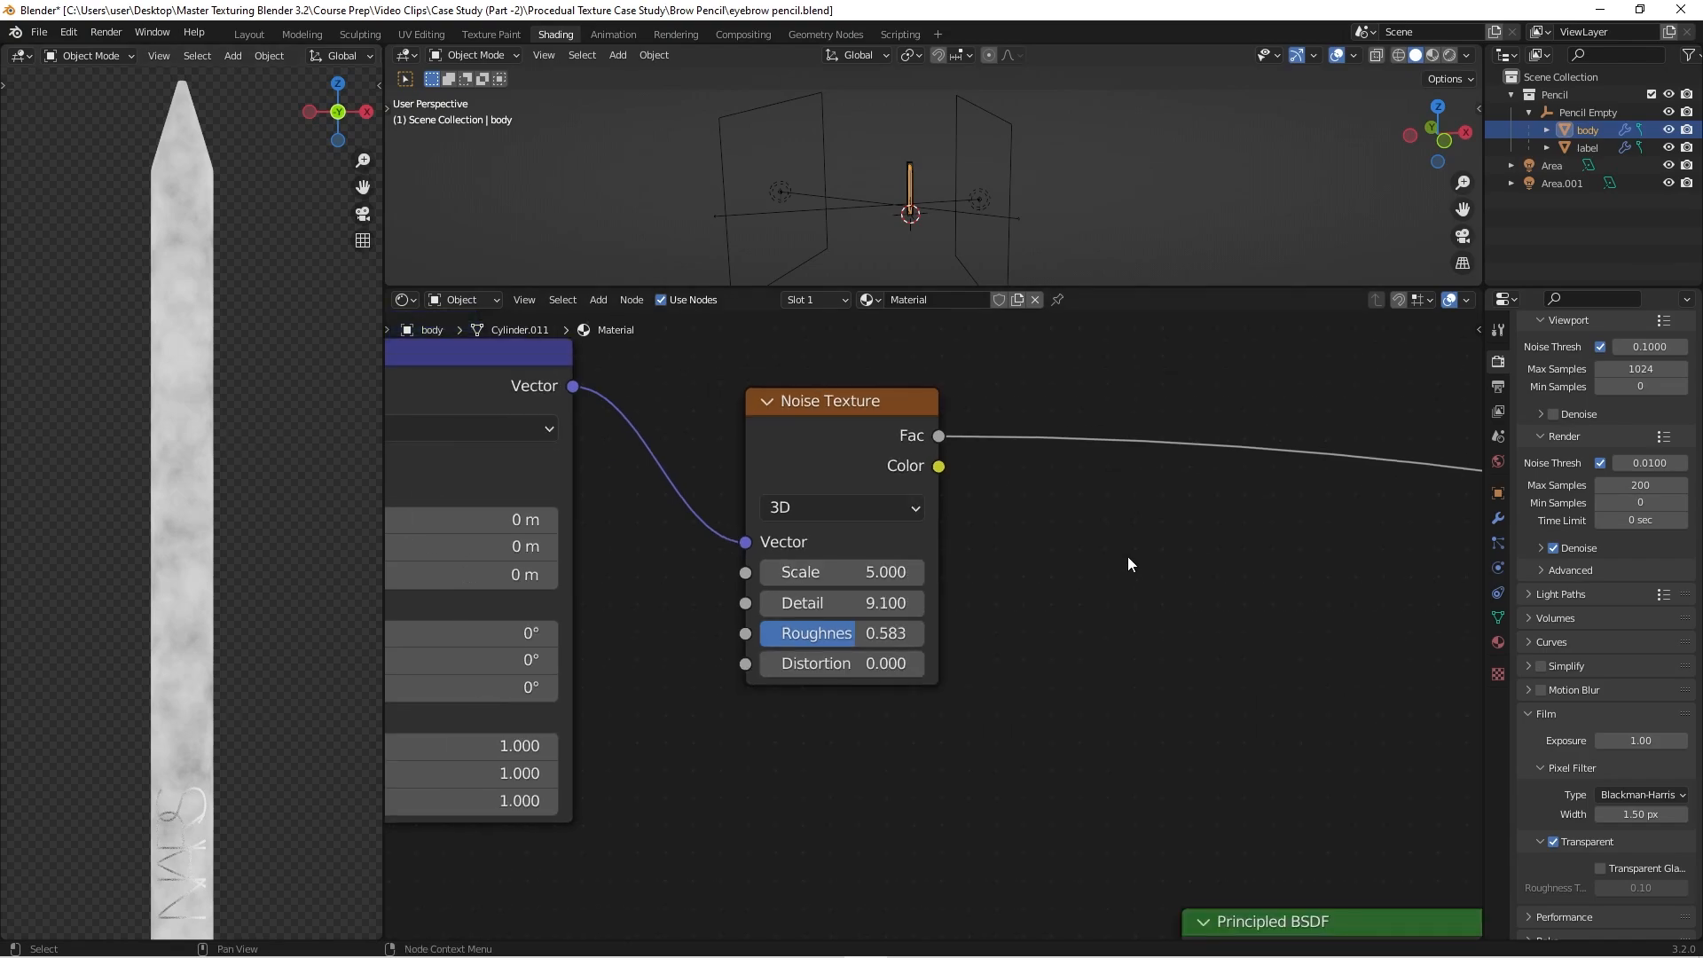
middle_drag(1129, 564, 875, 606)
scroll(898, 595, down, 1)
scroll(953, 595, down, 1)
middle_drag(942, 370, 823, 418)
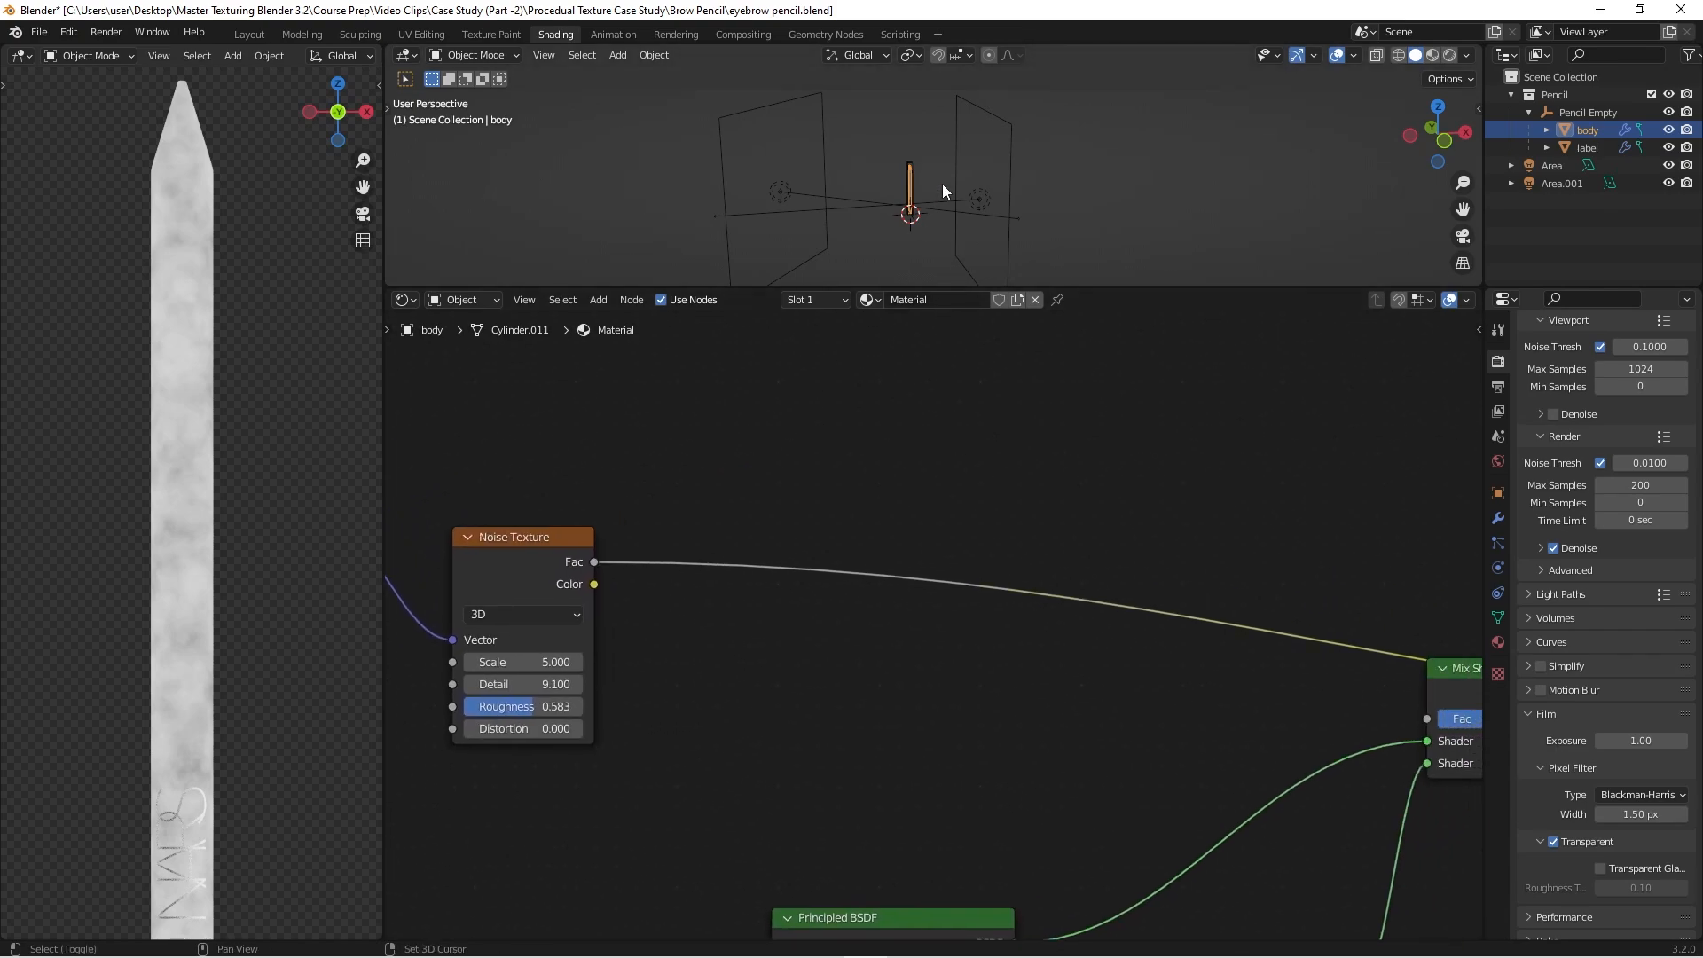
key(shift+a)
mouse_move(949, 493)
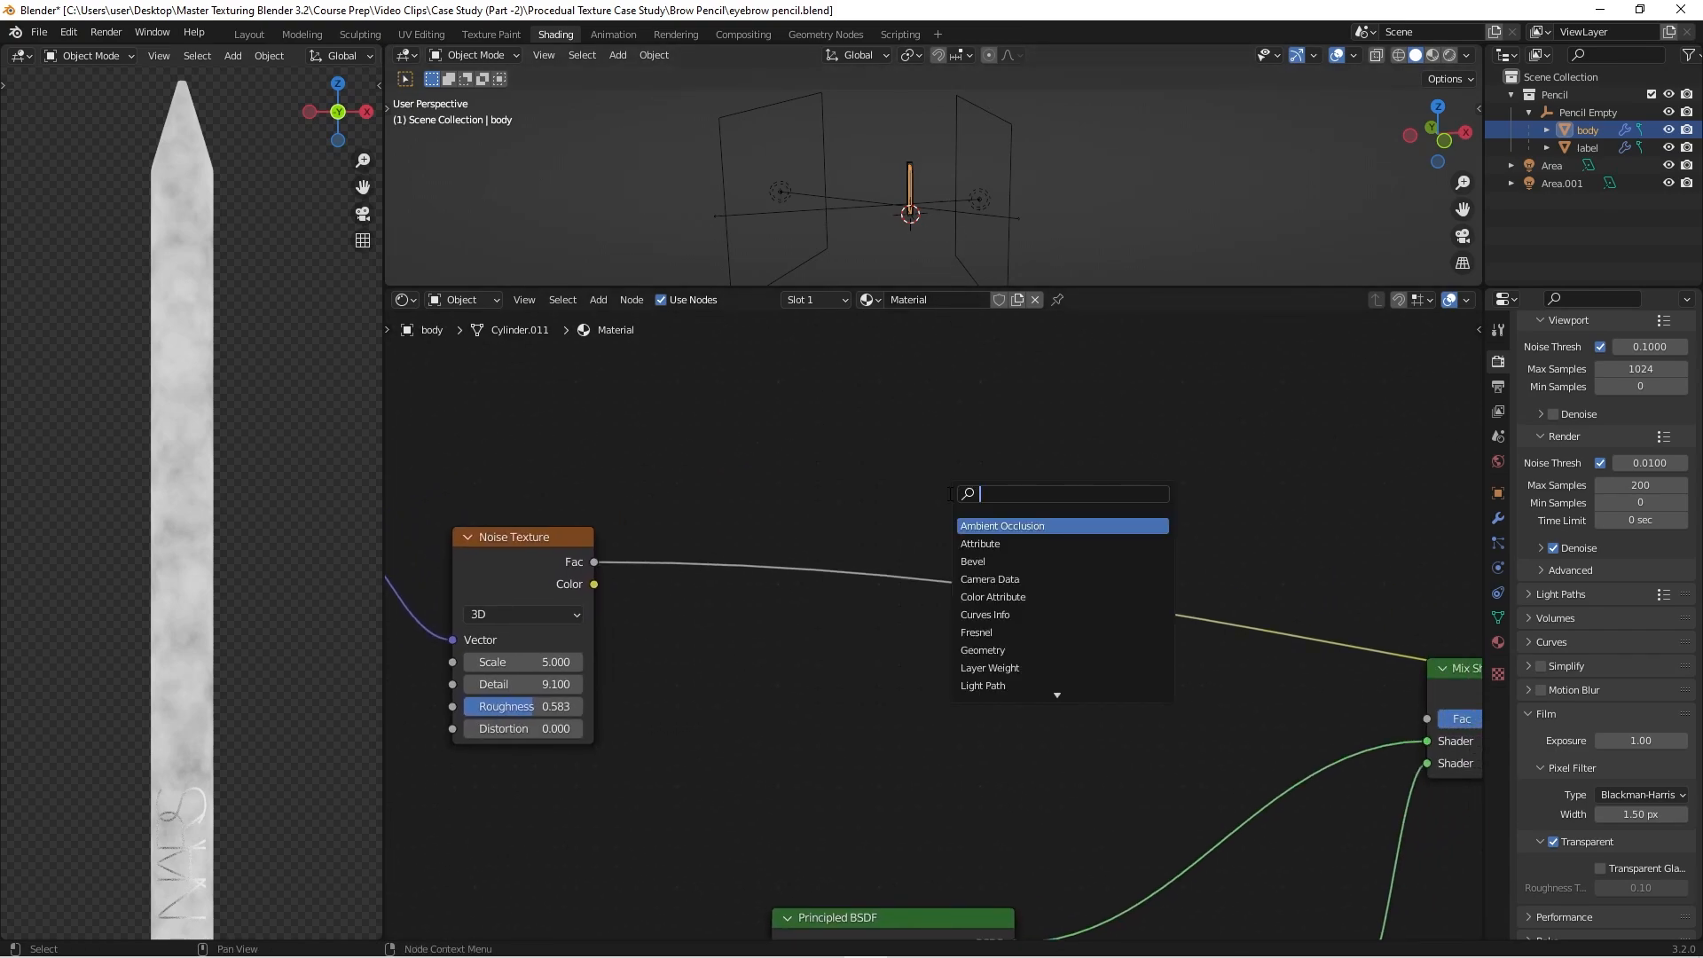
text(co)
key(Return)
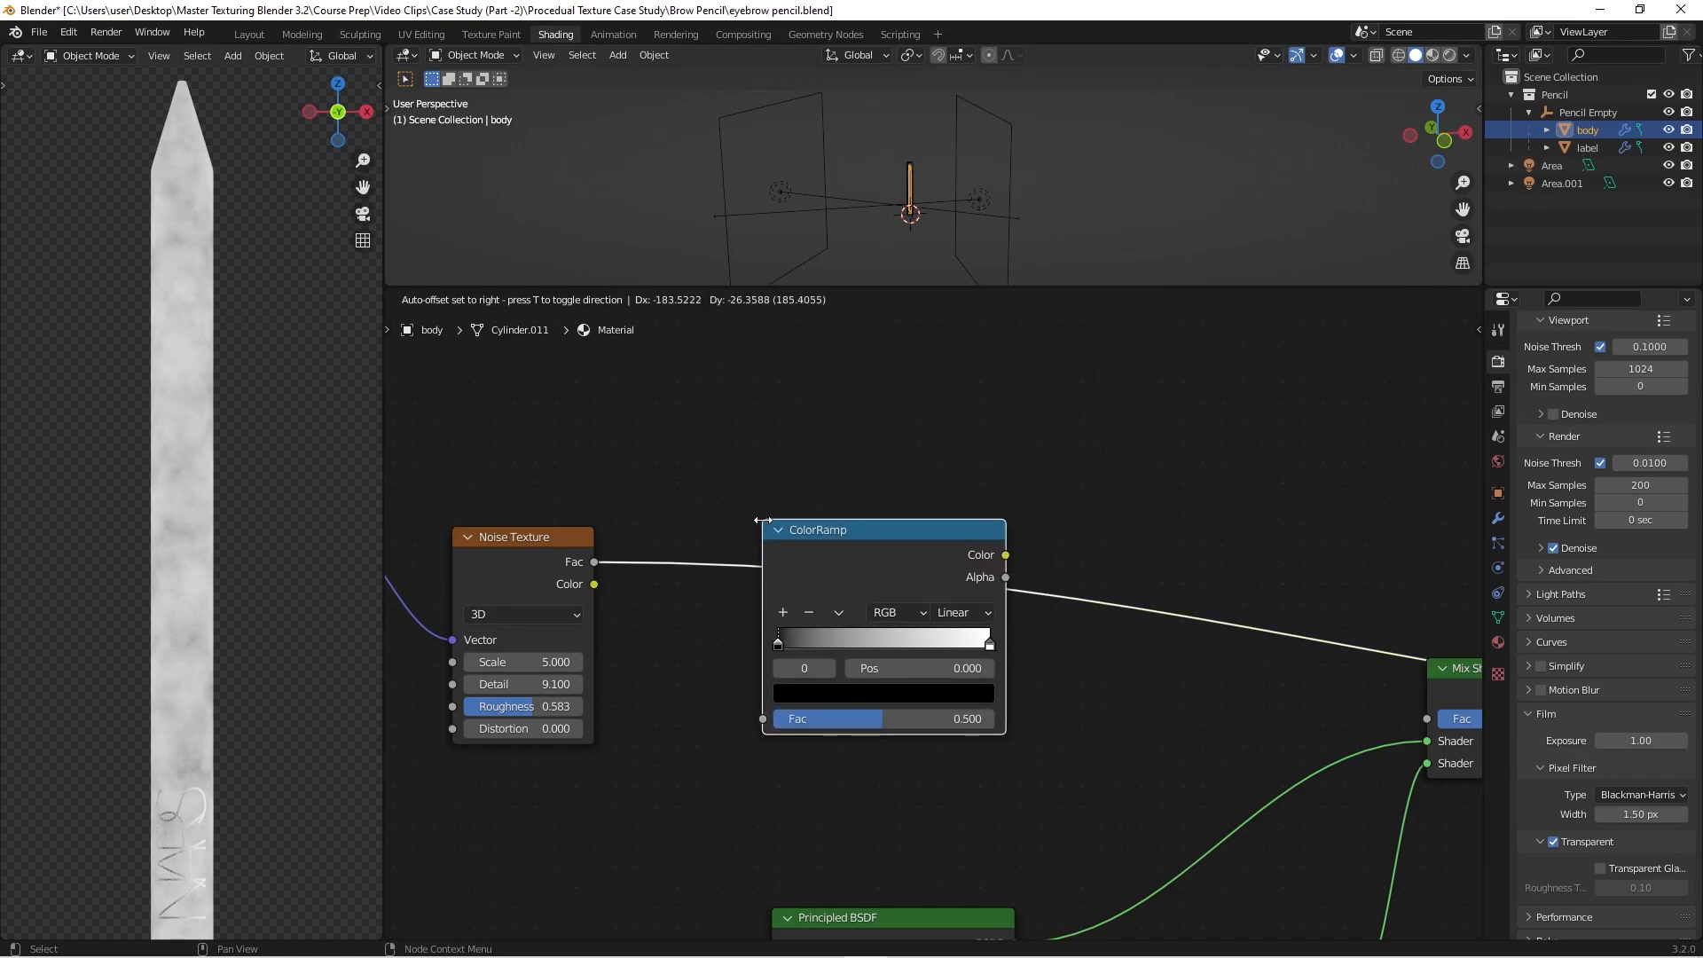
click(763, 521)
Step: Set the ColorRamp's black stop to position 0.350, keeping the white stop at the far end
drag(775, 646, 833, 647)
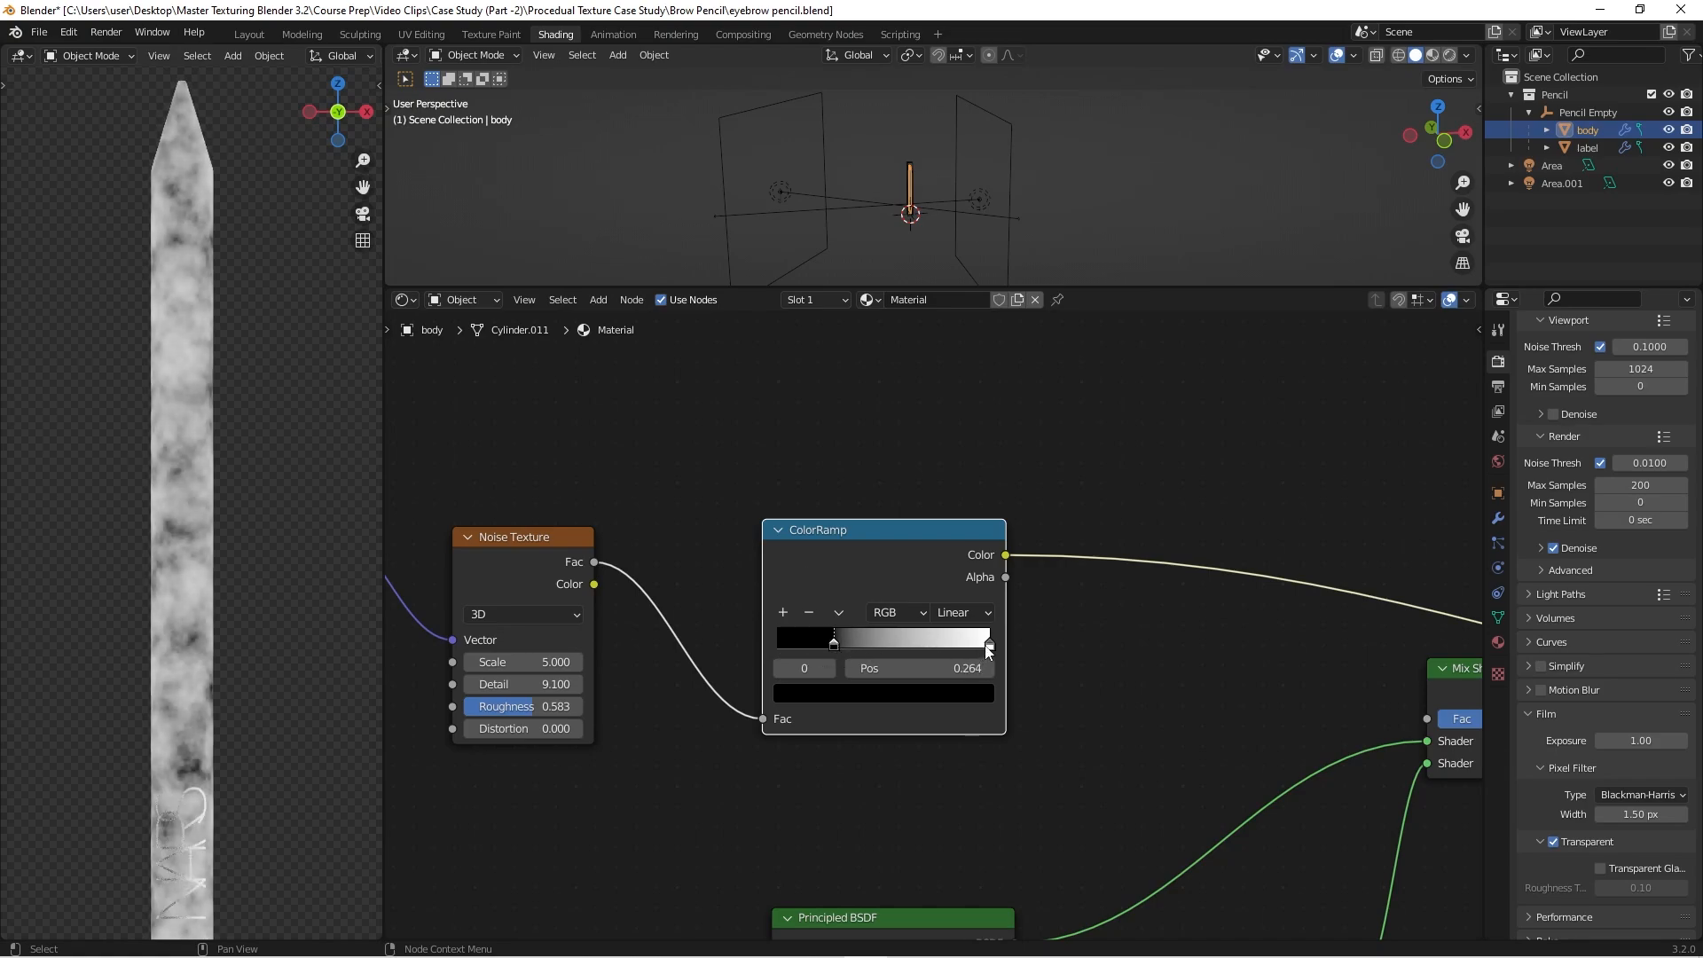
mouse_move(986, 644)
mouse_down()
mouse_move(935, 651)
mouse_move(993, 651)
mouse_up()
drag(844, 649, 859, 642)
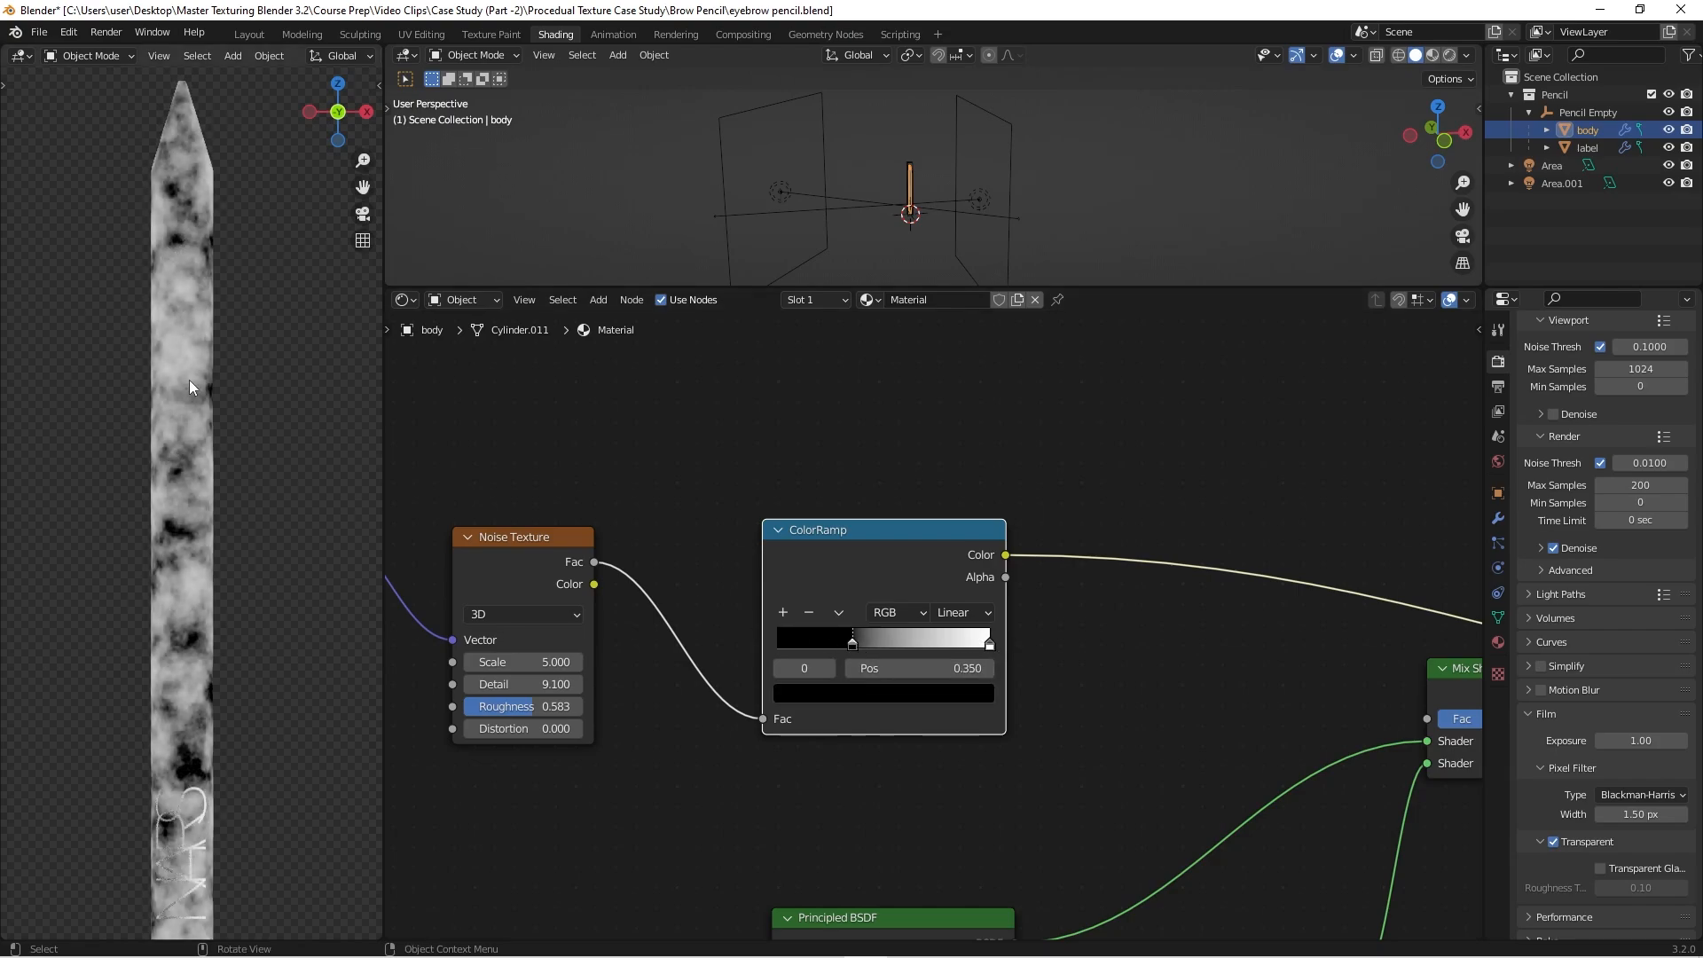
Step: Hide the label object so that only the pencil body is shown with the noise preview
scroll(934, 514, down, 5)
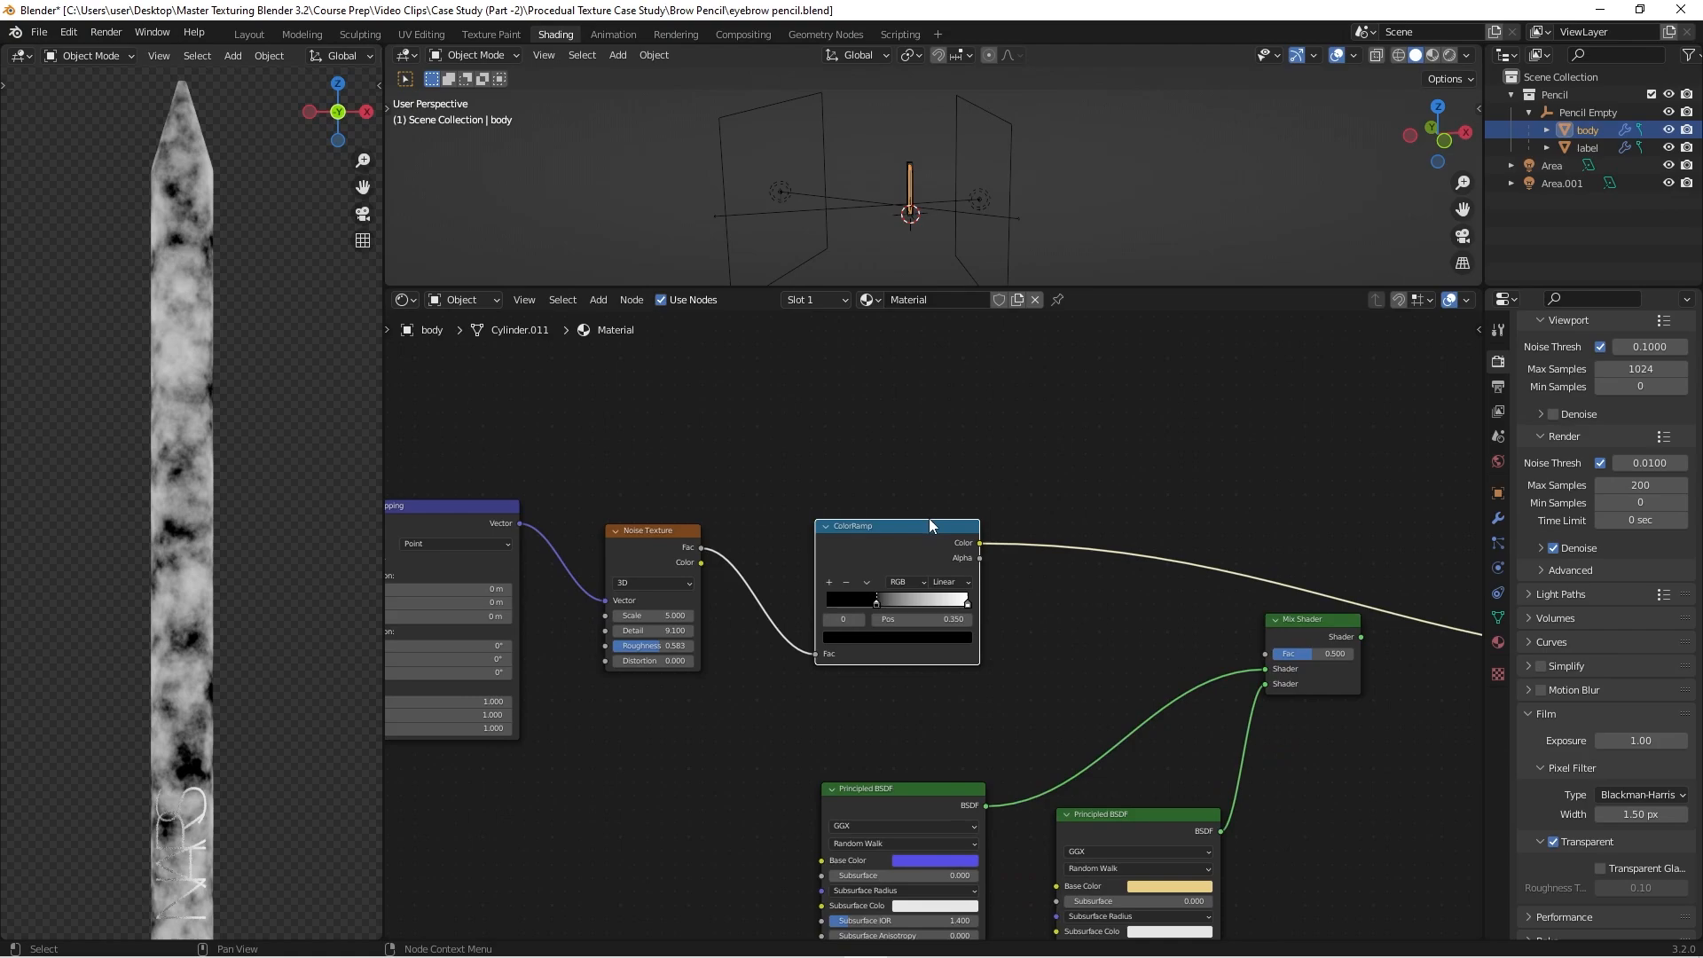
middle_drag(1002, 534, 825, 471)
scroll(827, 470, down, 4)
key(Home)
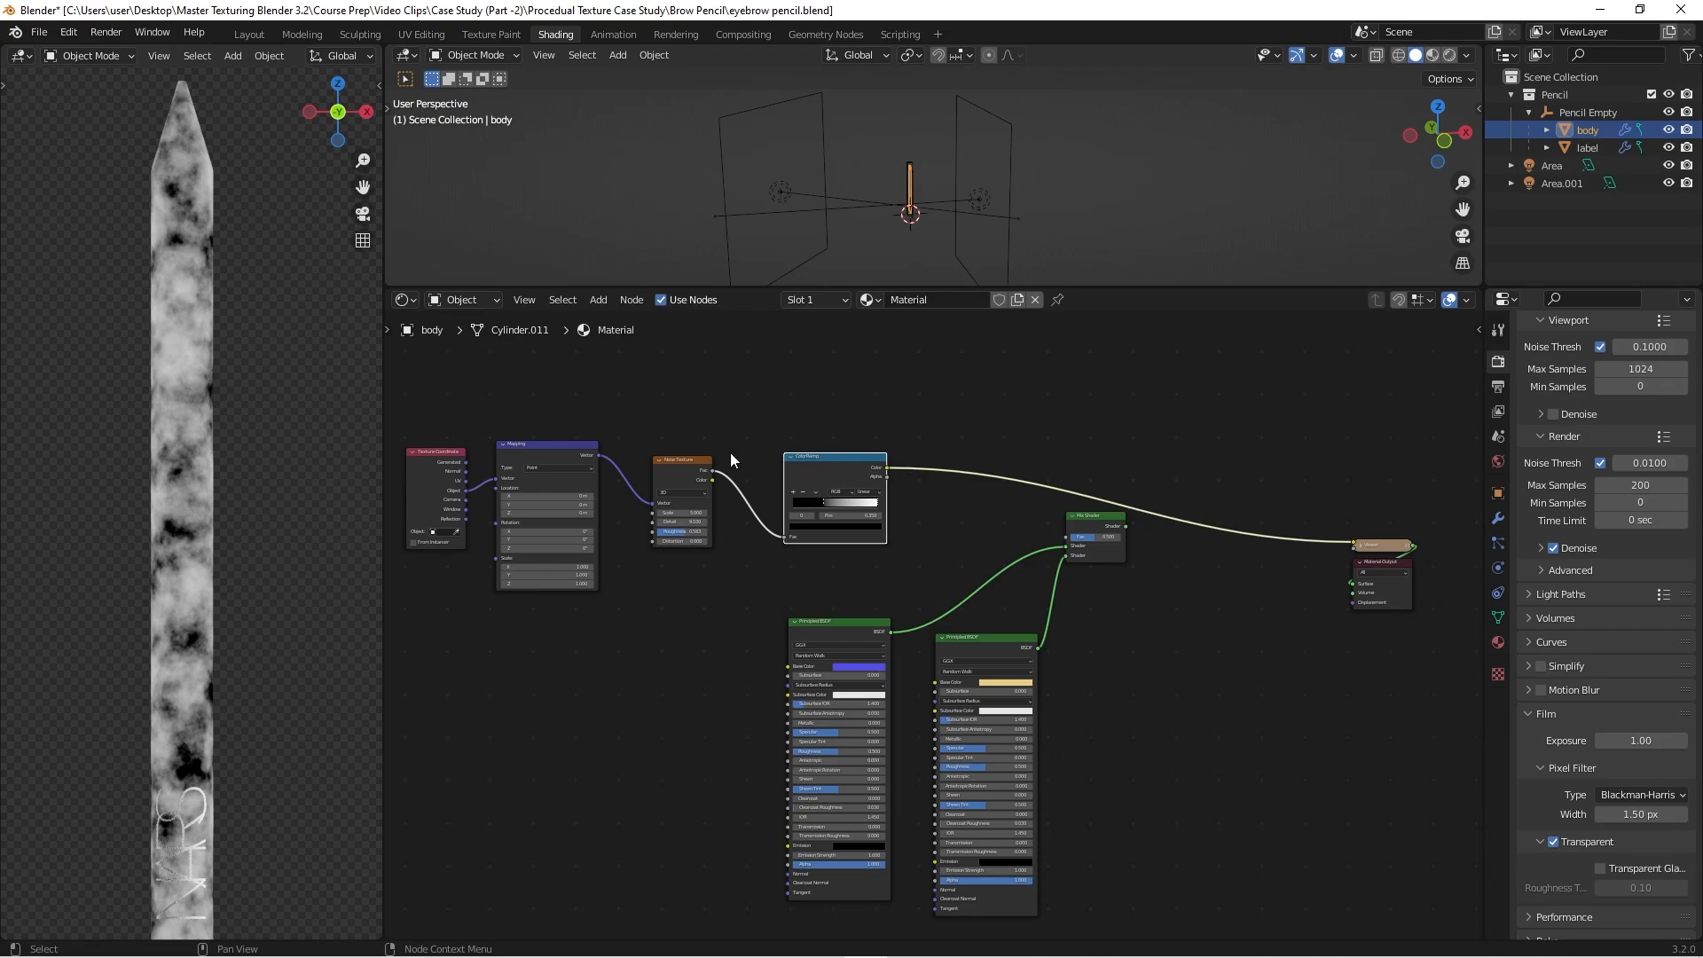
scroll(731, 452, down, 2)
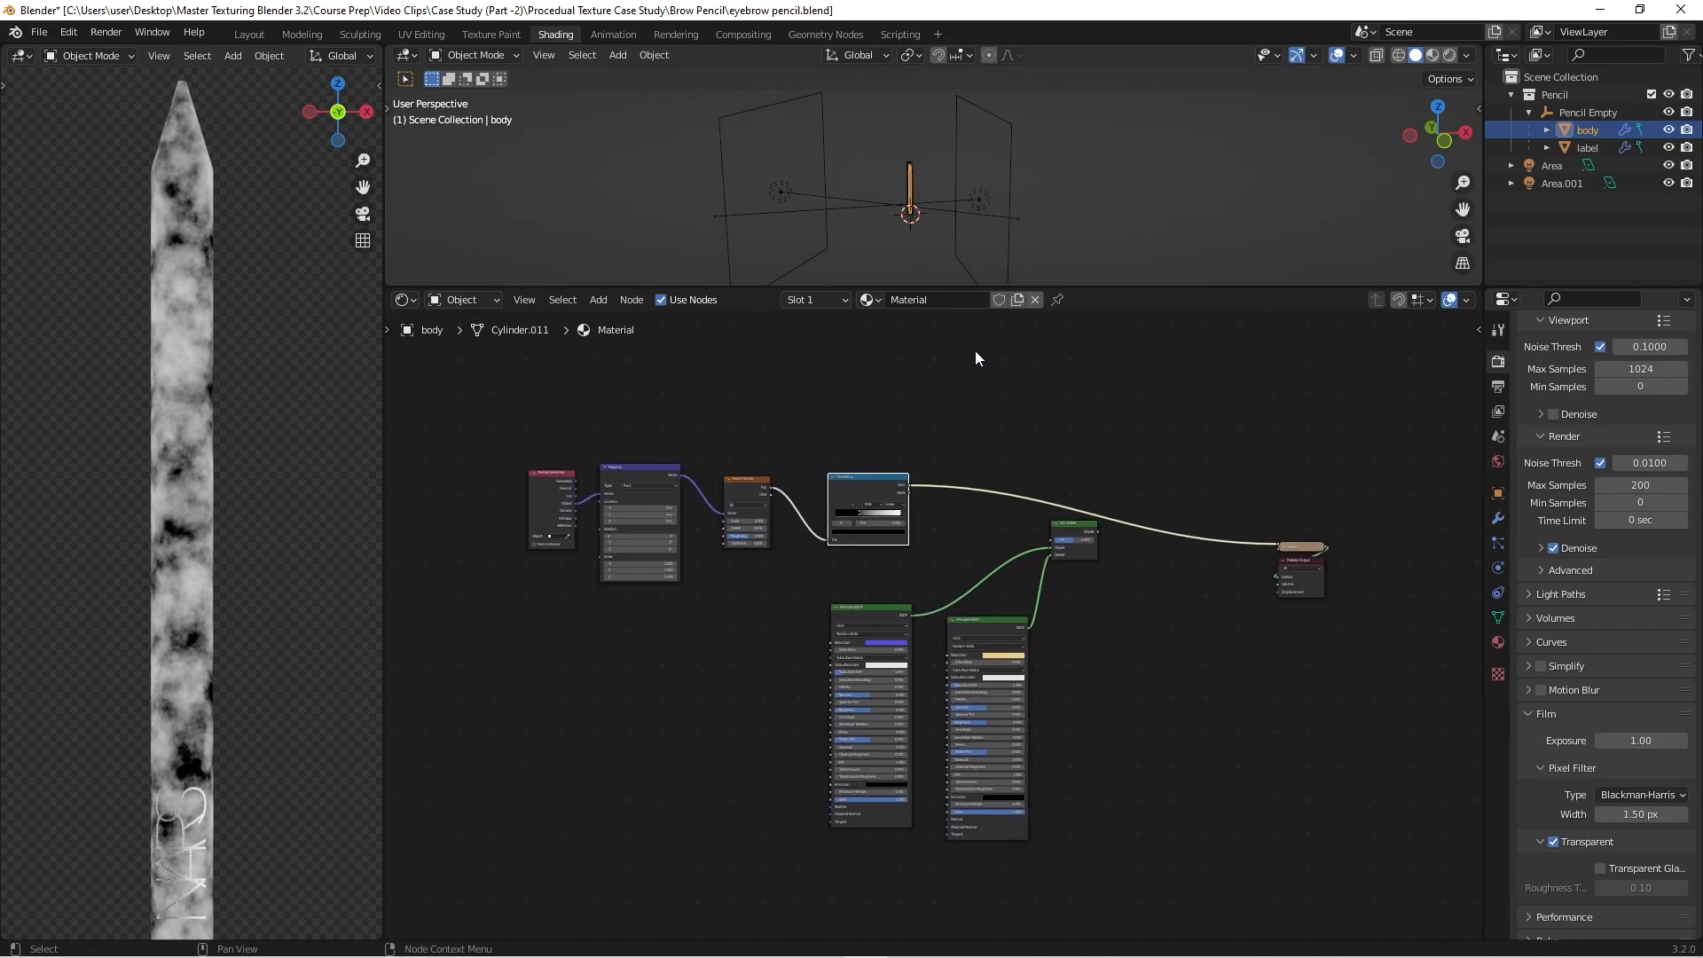
scroll(882, 512, up, 3)
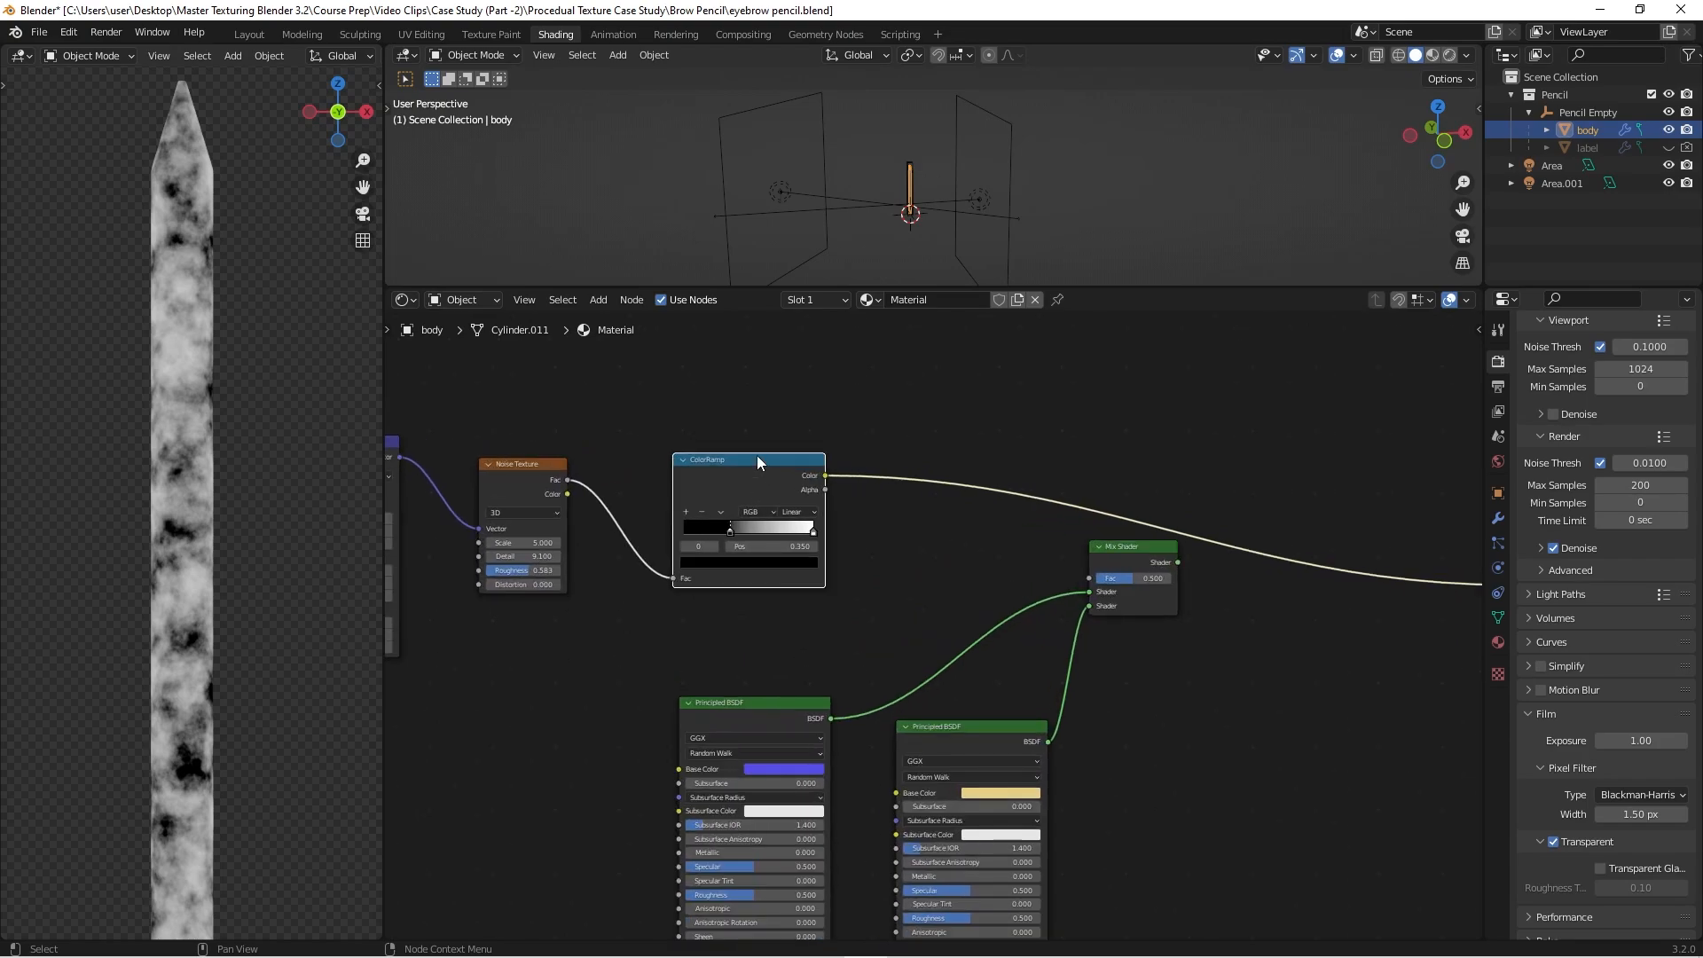
scroll(759, 470, down, 2)
scroll(804, 462, up, 1)
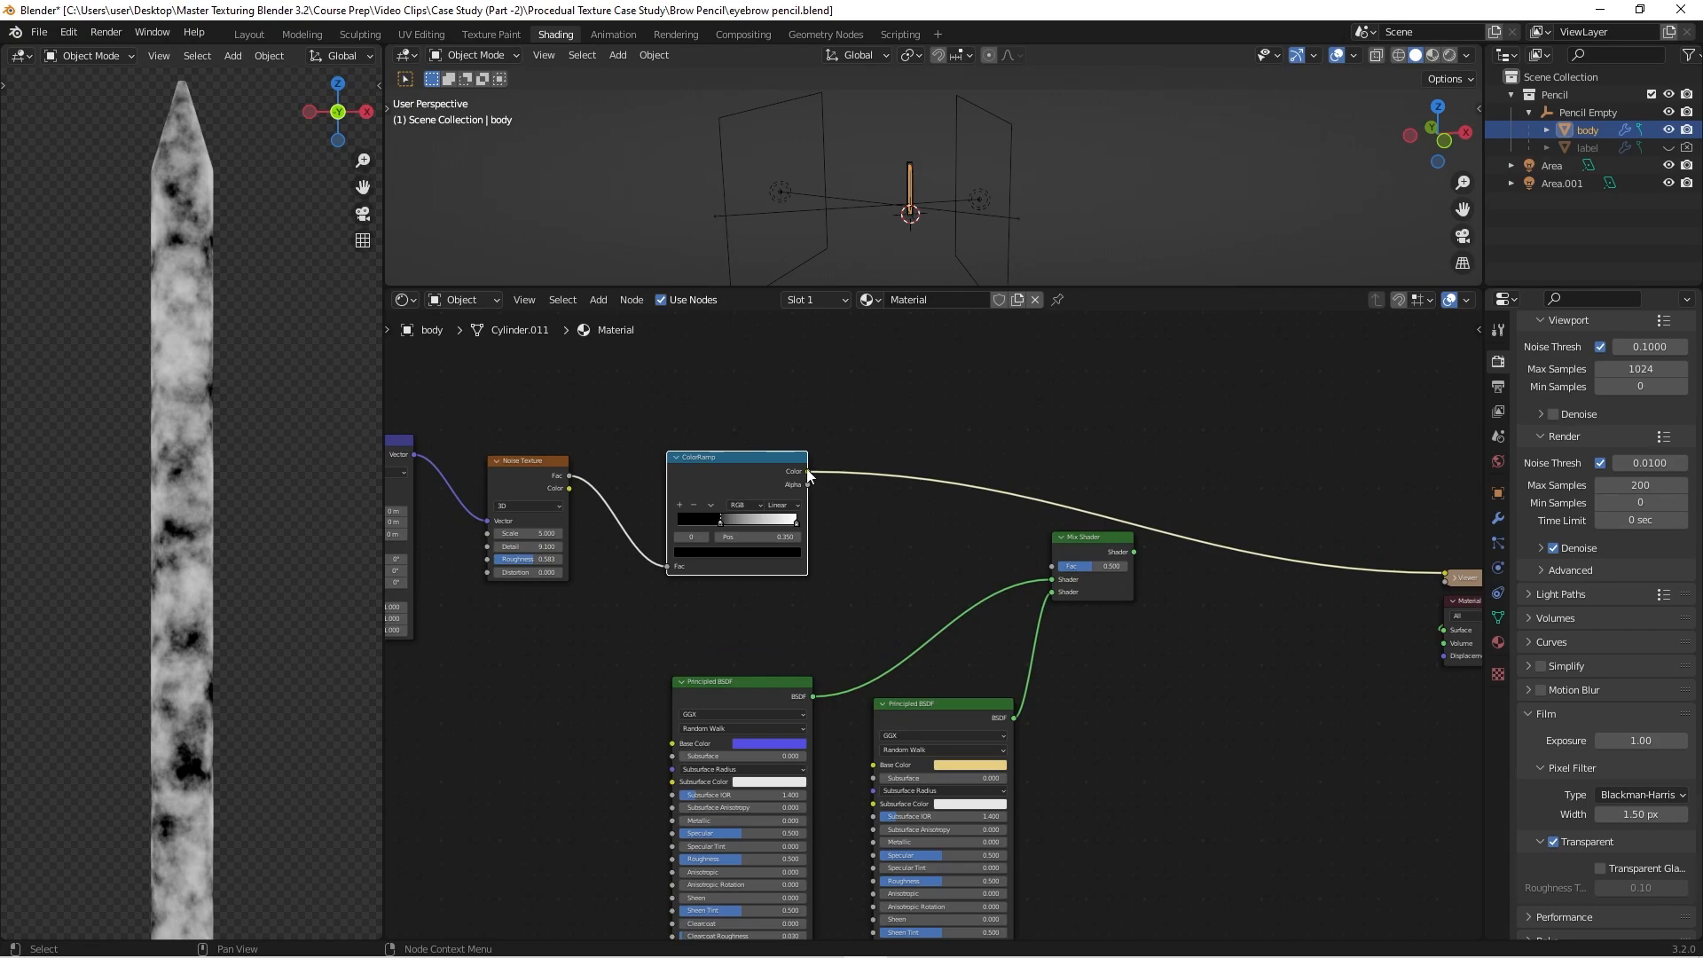
Step: Connect the ColorRamp's Color output to the Mix Shader's Fac and preview the Mix Shader through the Material Output
drag(807, 471, 1063, 572)
ctrl+shift+click(1098, 535)
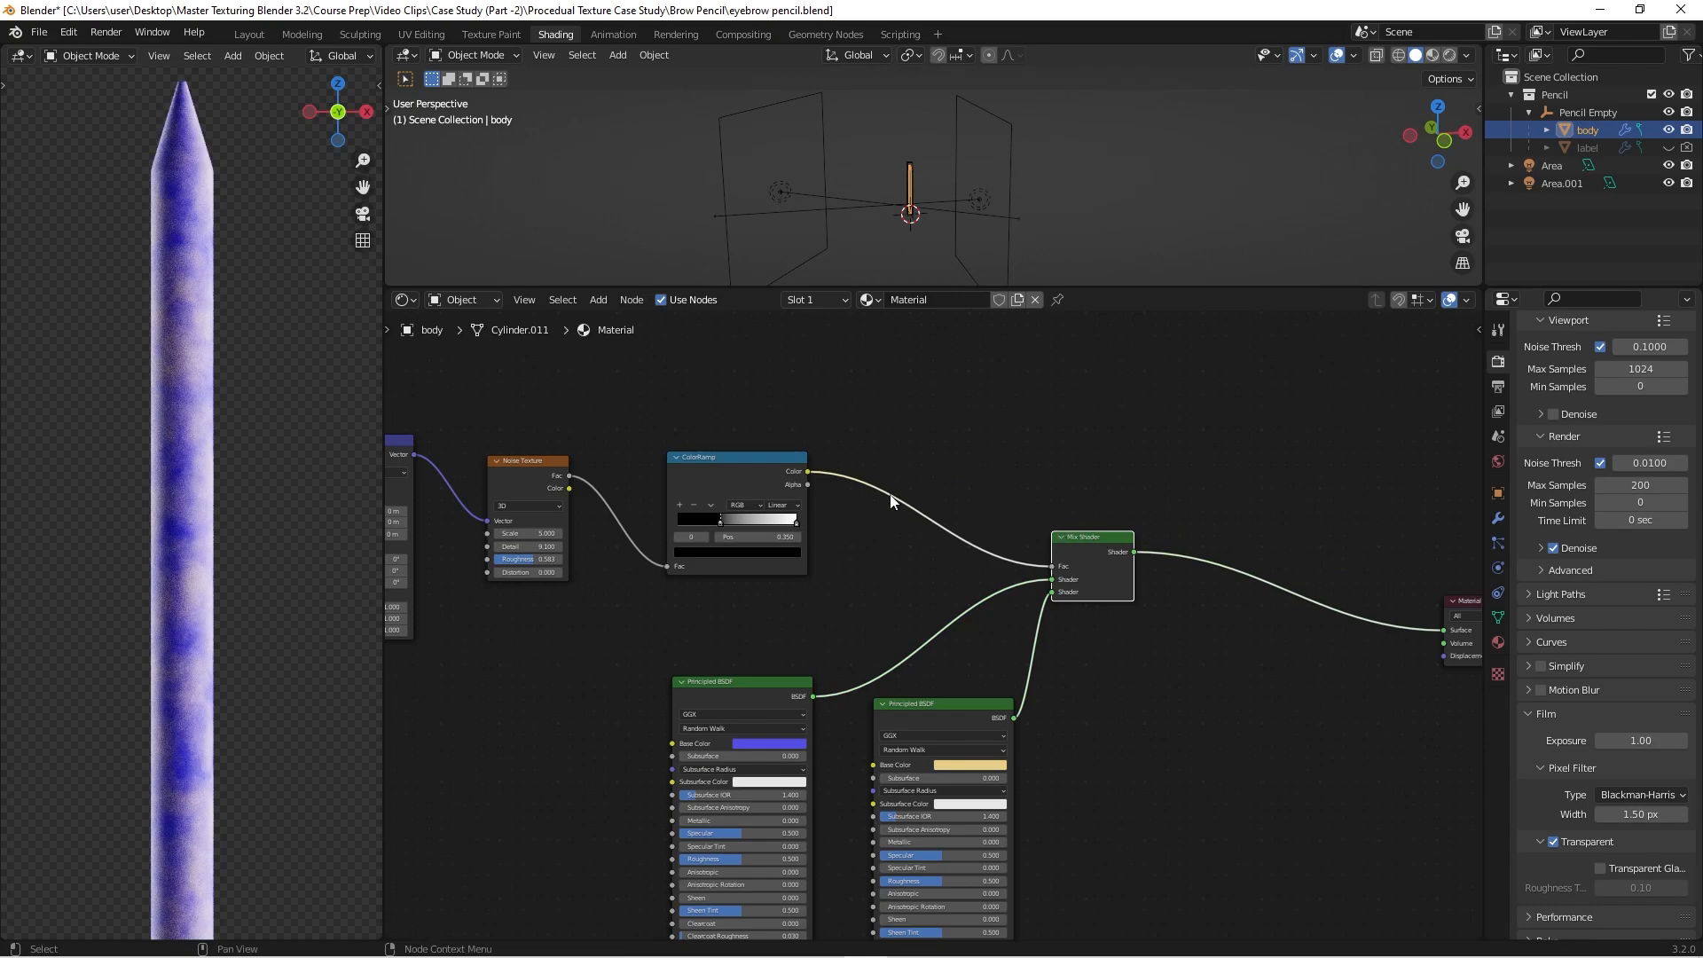
scroll(887, 550, down, 2)
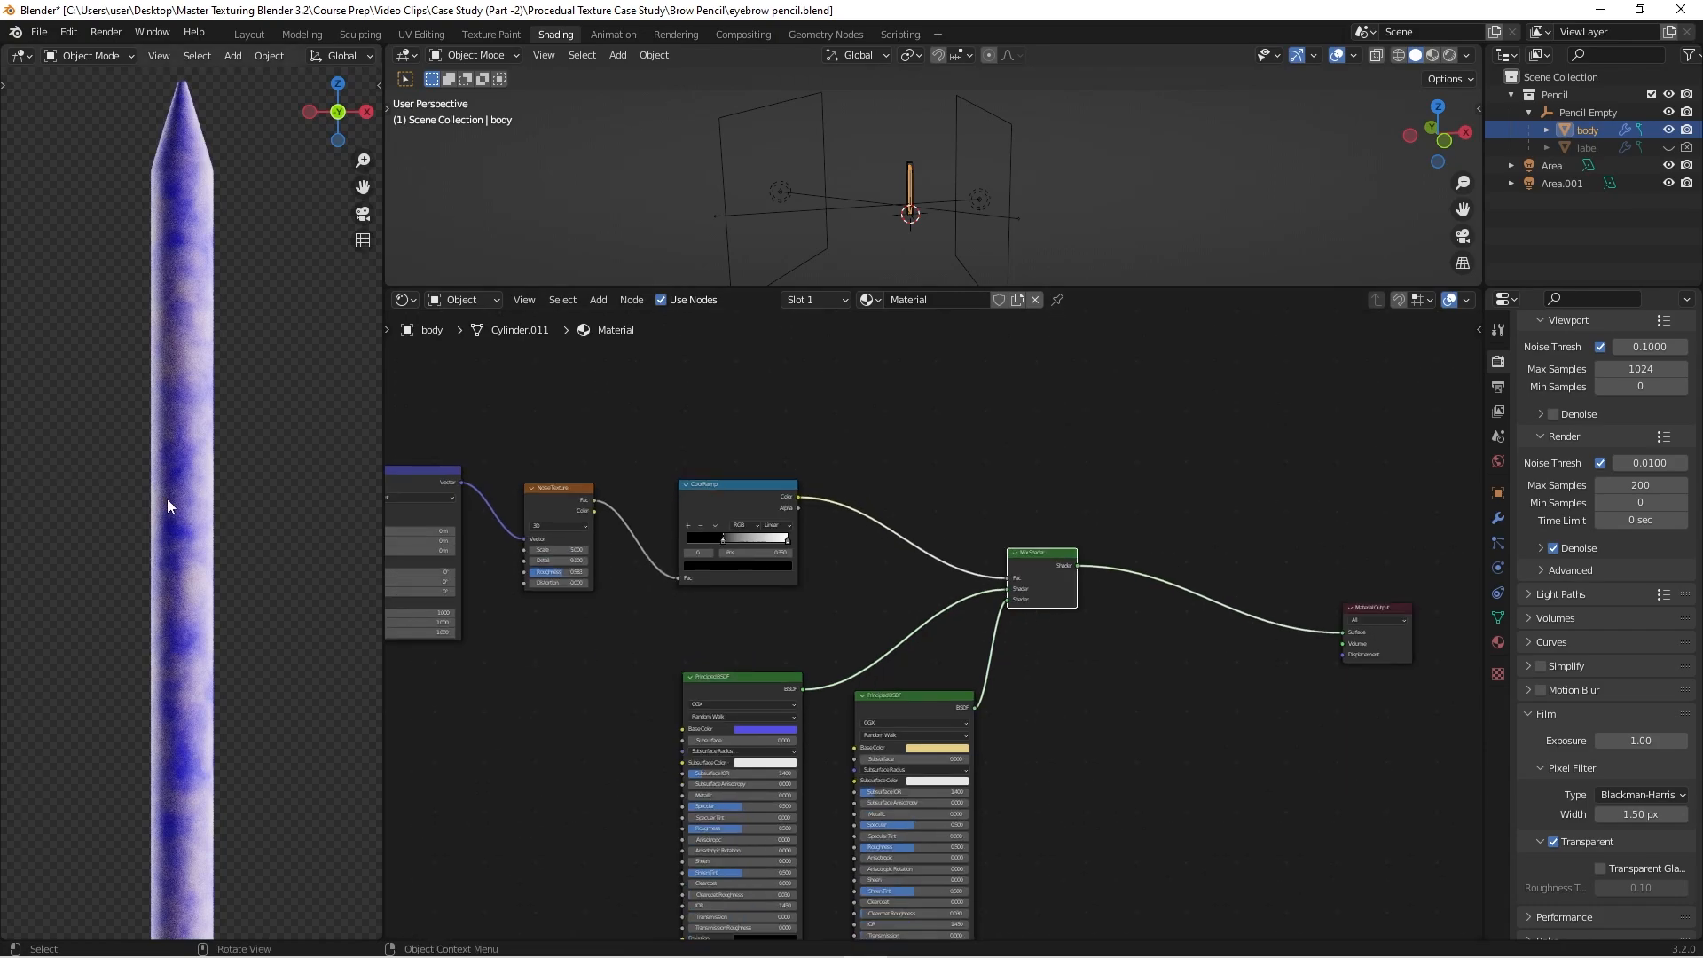
scroll(191, 568, up, 5)
scroll(949, 649, up, 3)
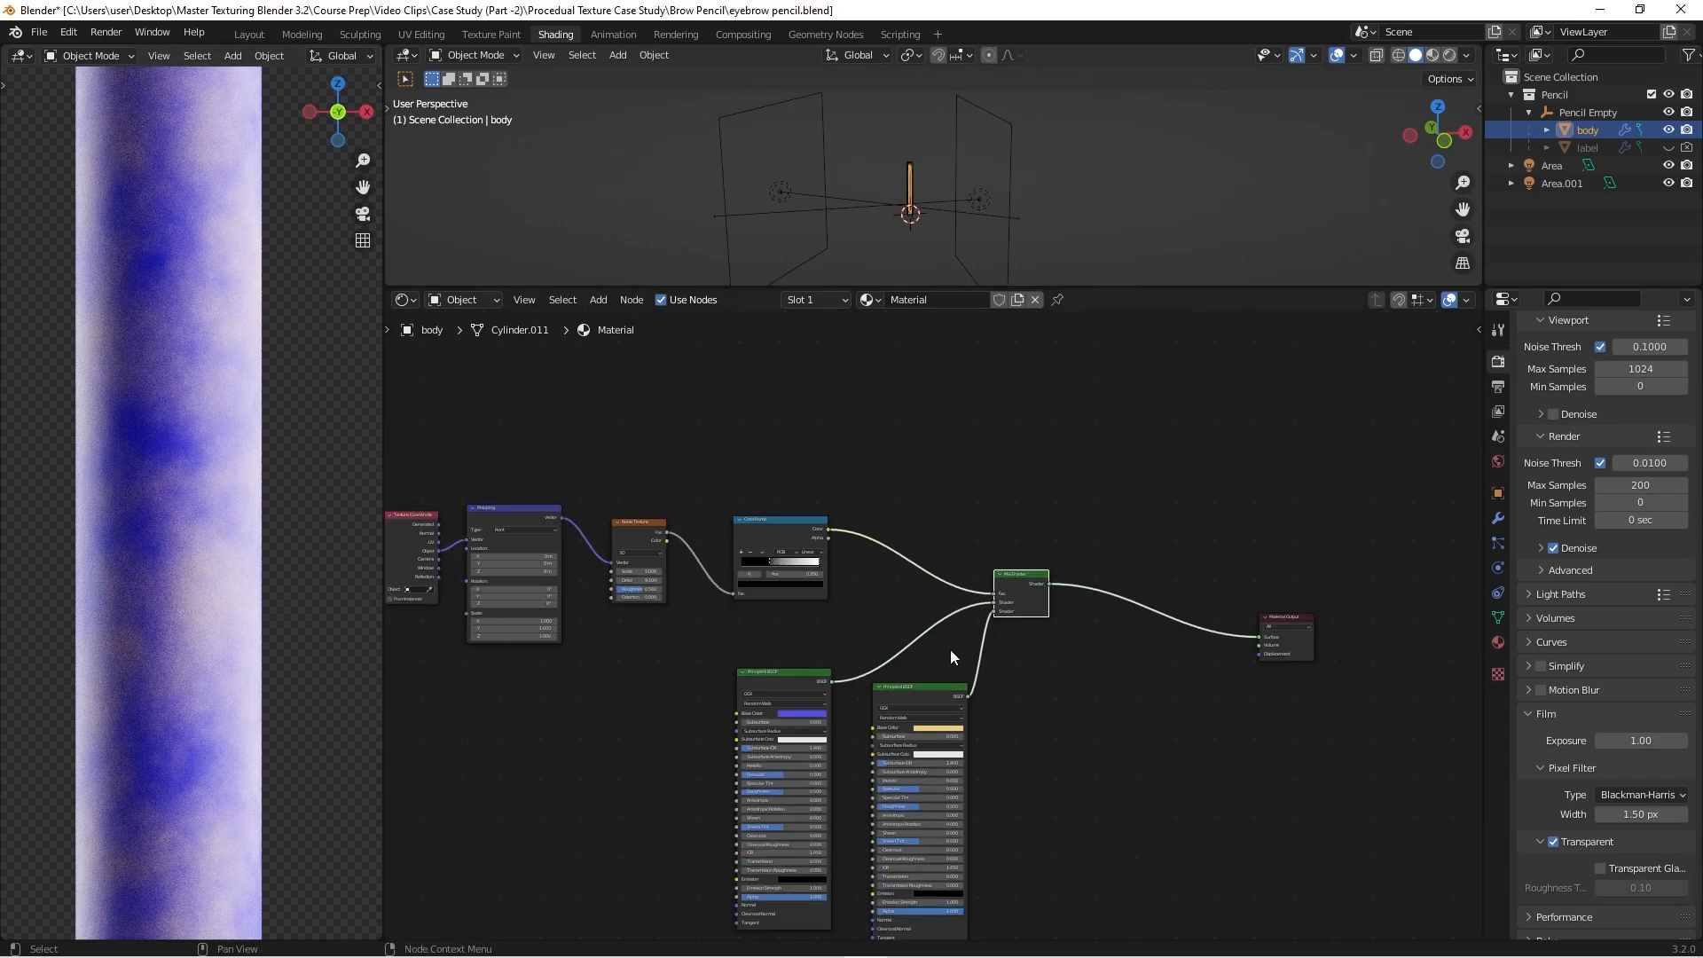
Step: Make the first Principled BSDF's base color a fully saturated blue and the second one's a saturated yellow
click(833, 625)
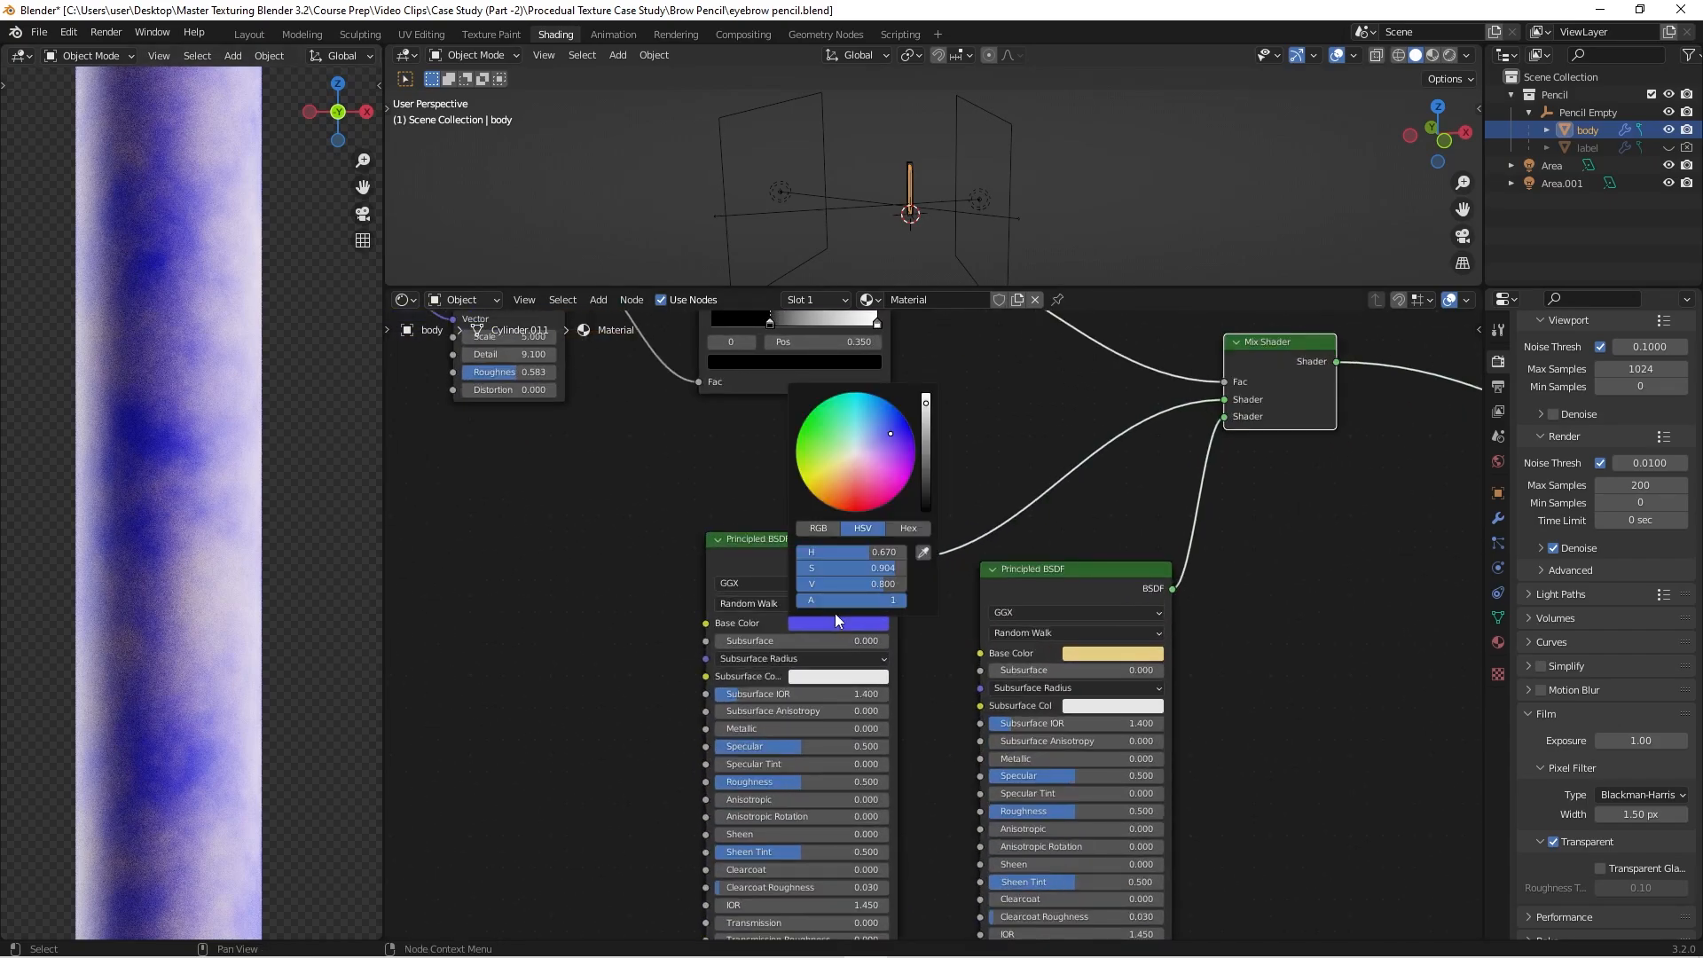
click(898, 418)
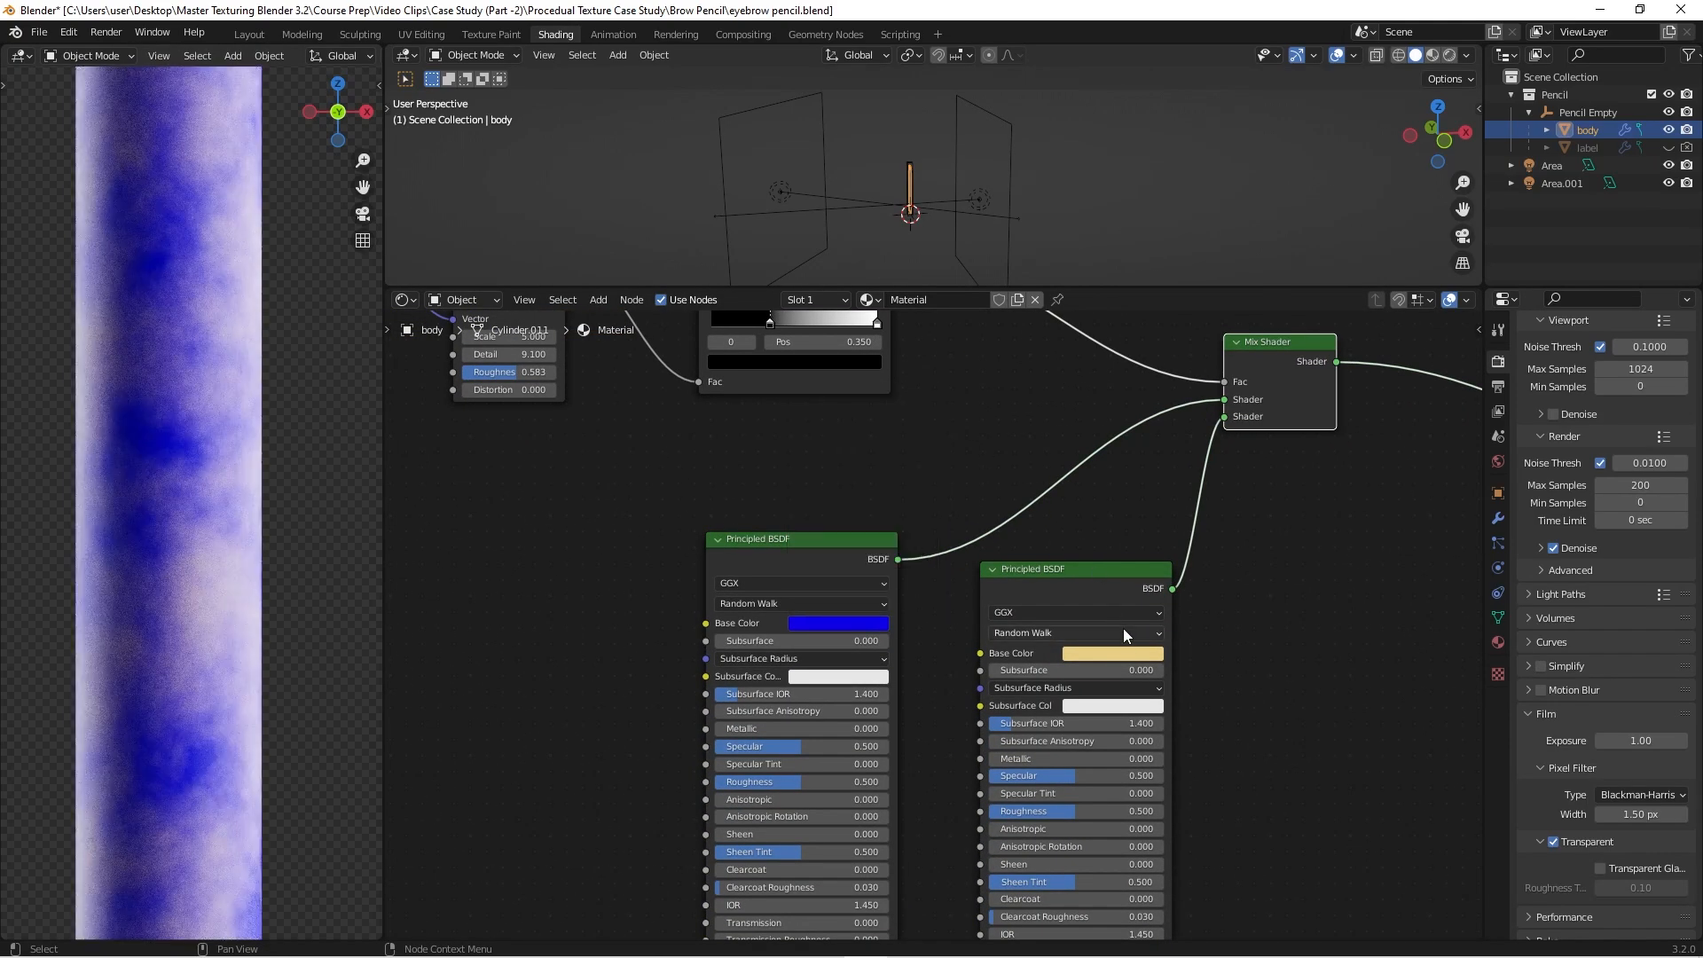
click(1125, 656)
drag(1111, 495, 1082, 518)
scroll(897, 540, down, 2)
middle_drag(626, 548, 764, 657)
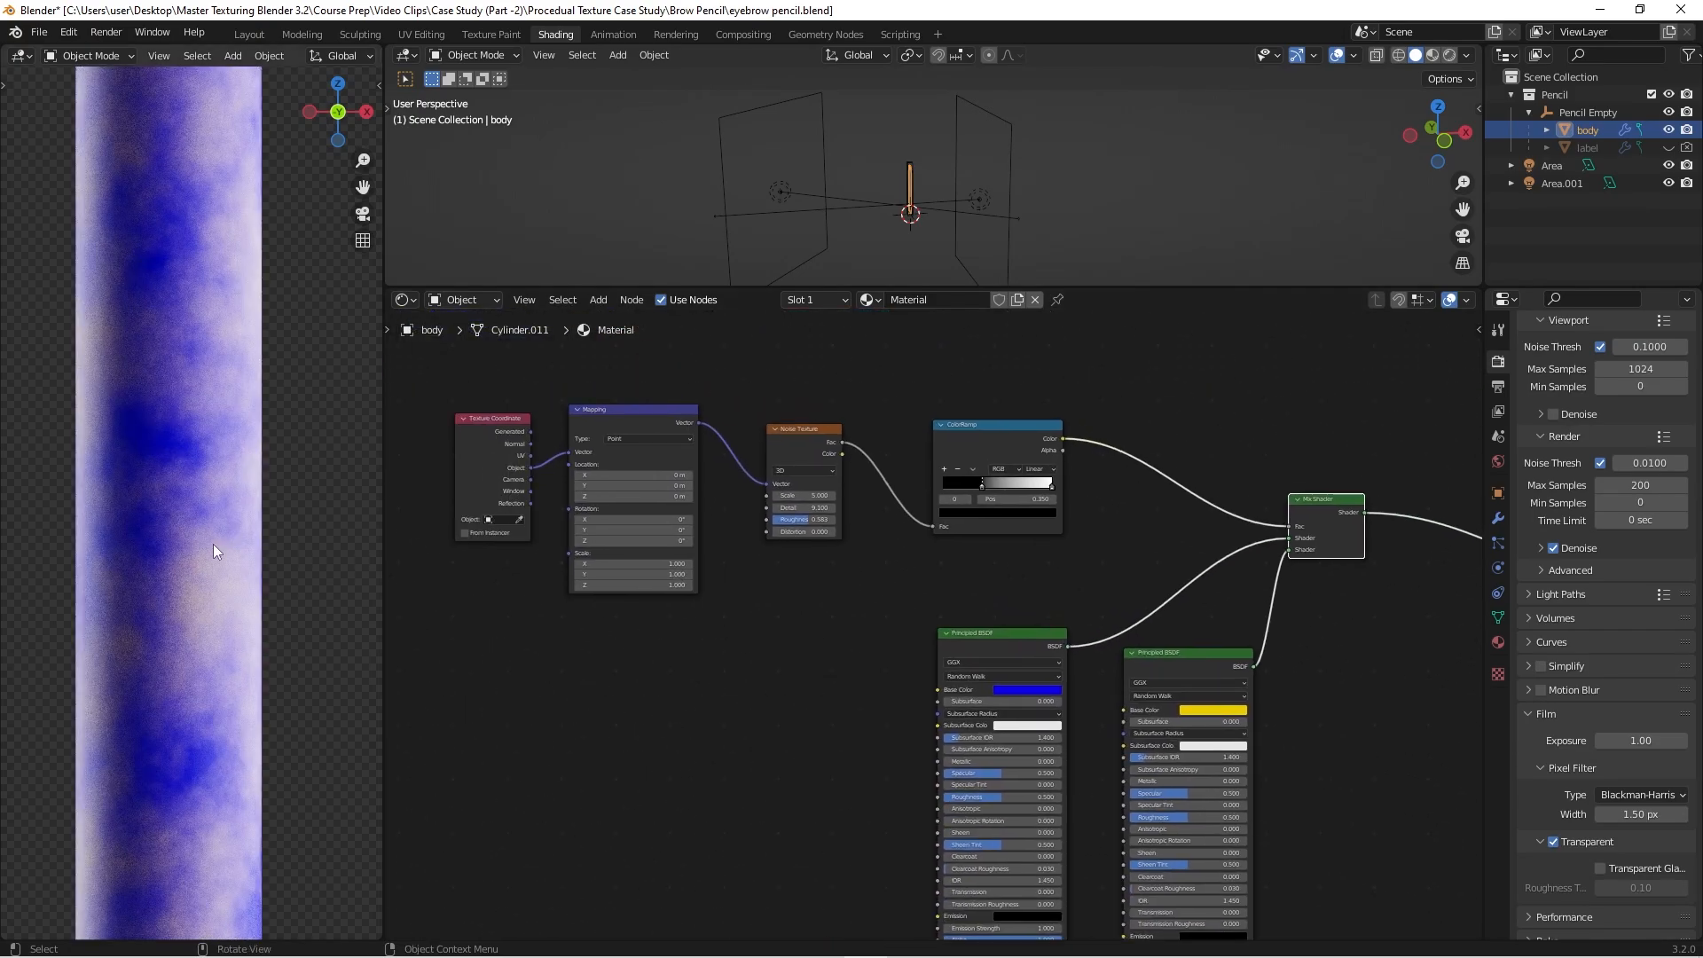
Step: Tighten the ColorRamp by moving its black stop to about the middle and its white stop to 0.791
scroll(181, 600, up, 1)
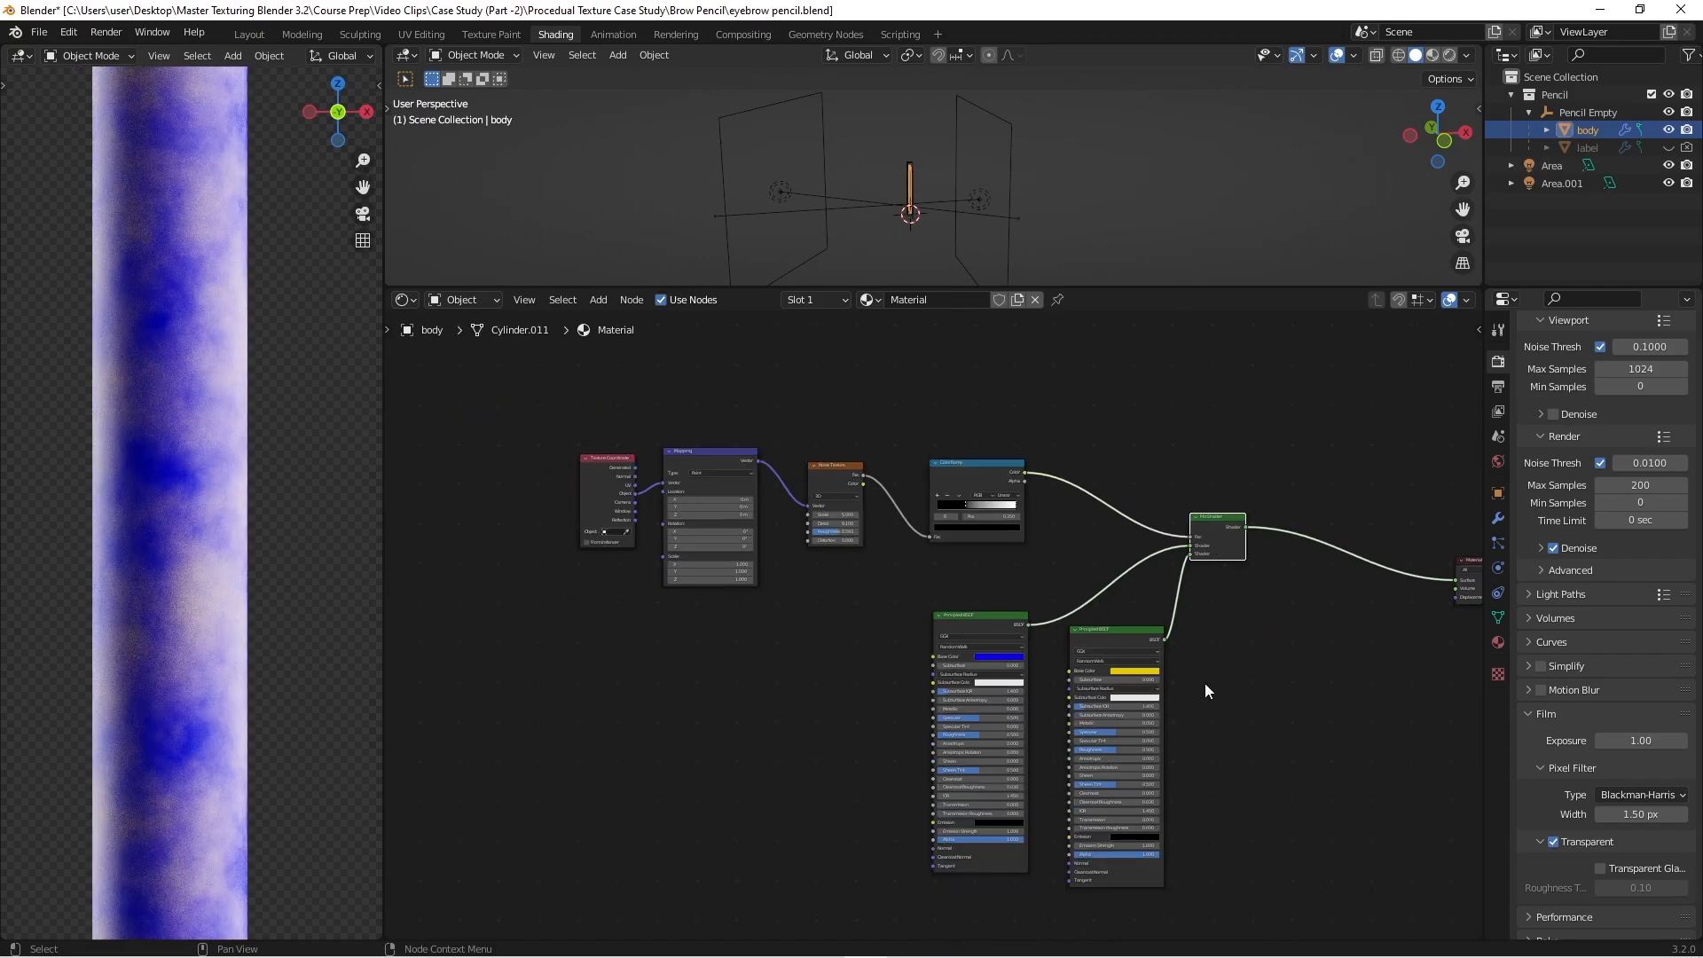
key(Home)
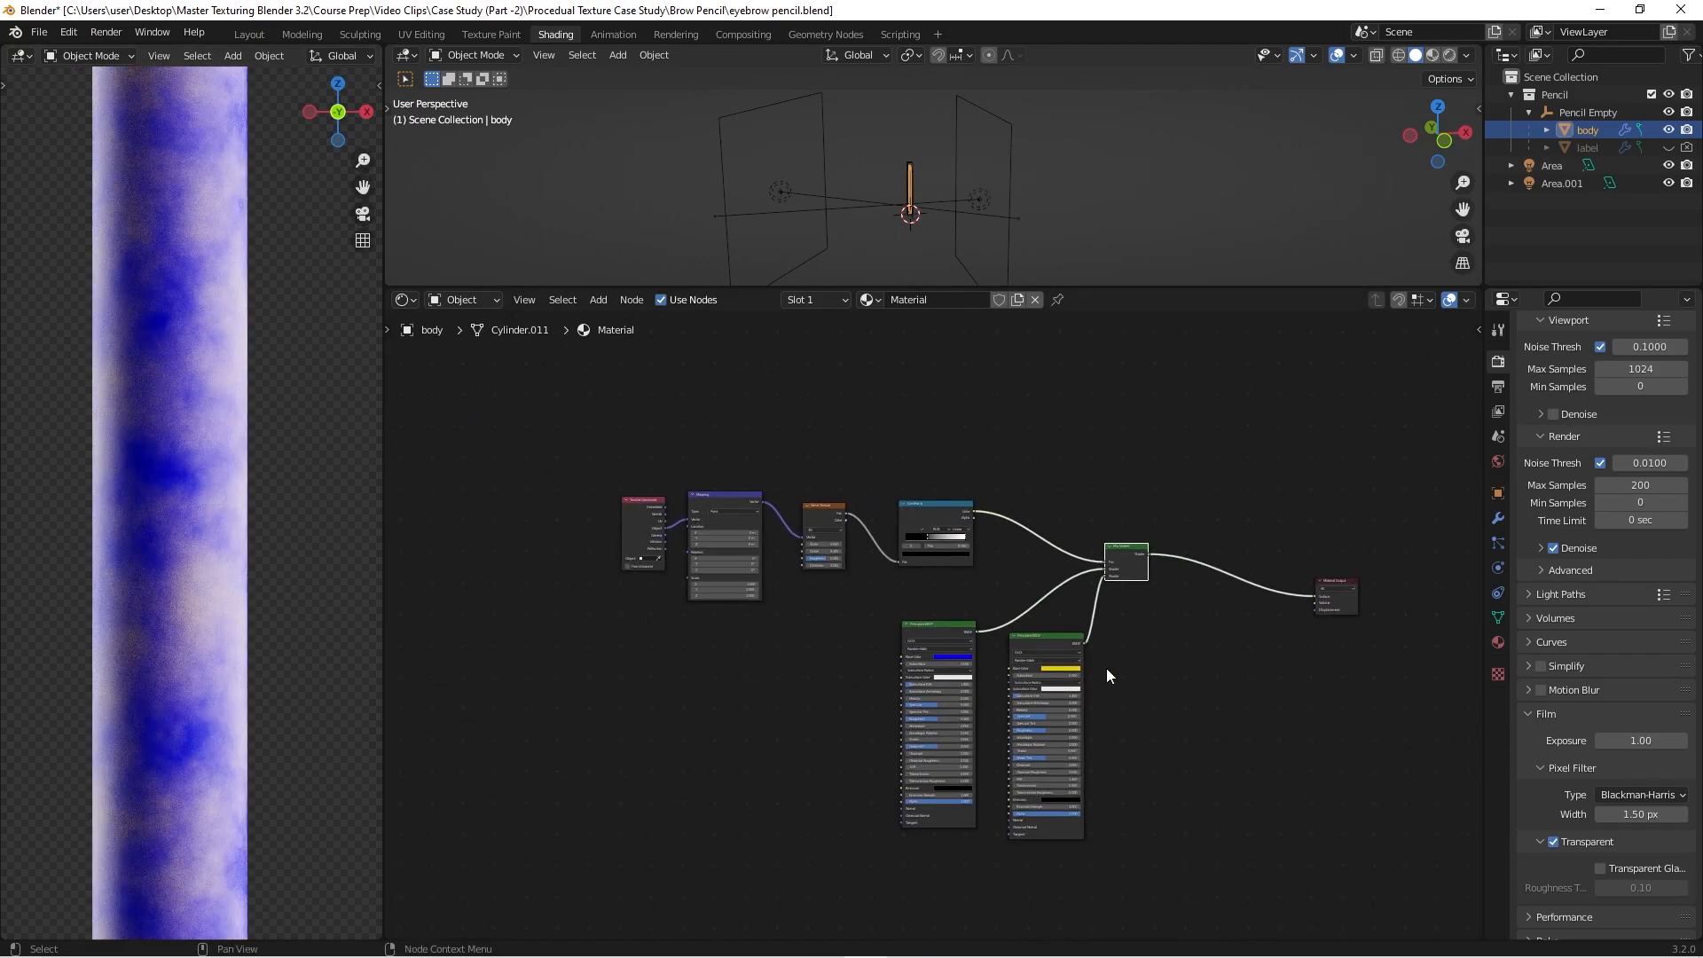
scroll(1100, 670, up, 2)
scroll(869, 500, up, 3)
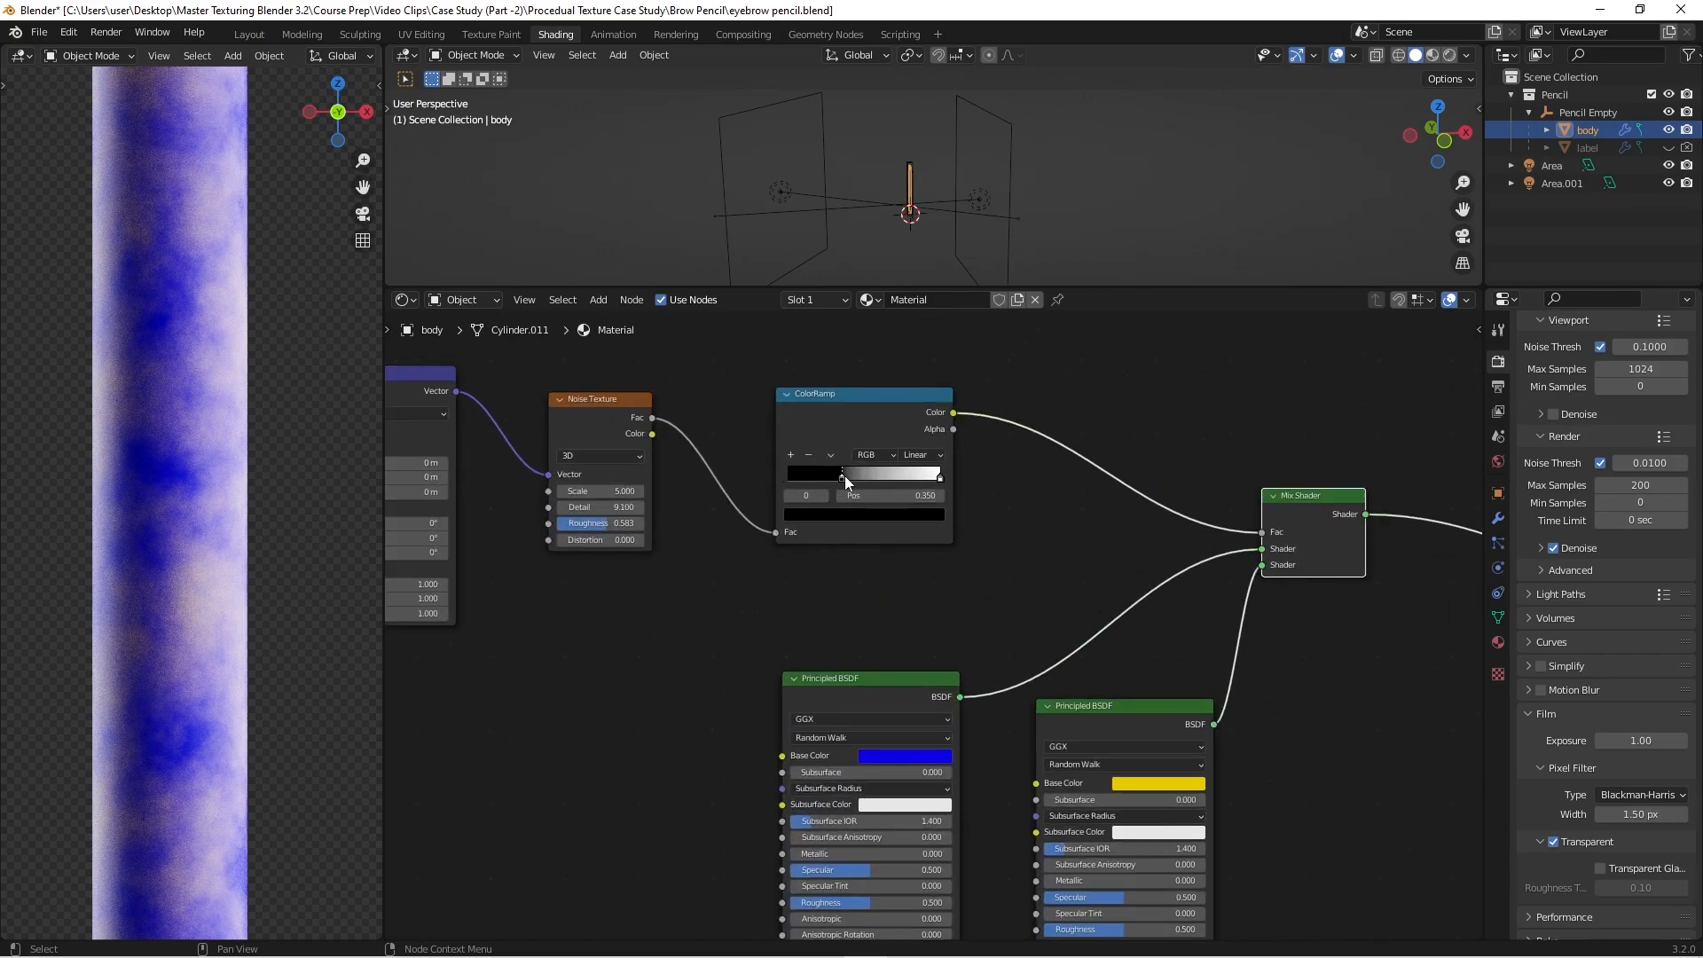
drag(844, 477, 903, 477)
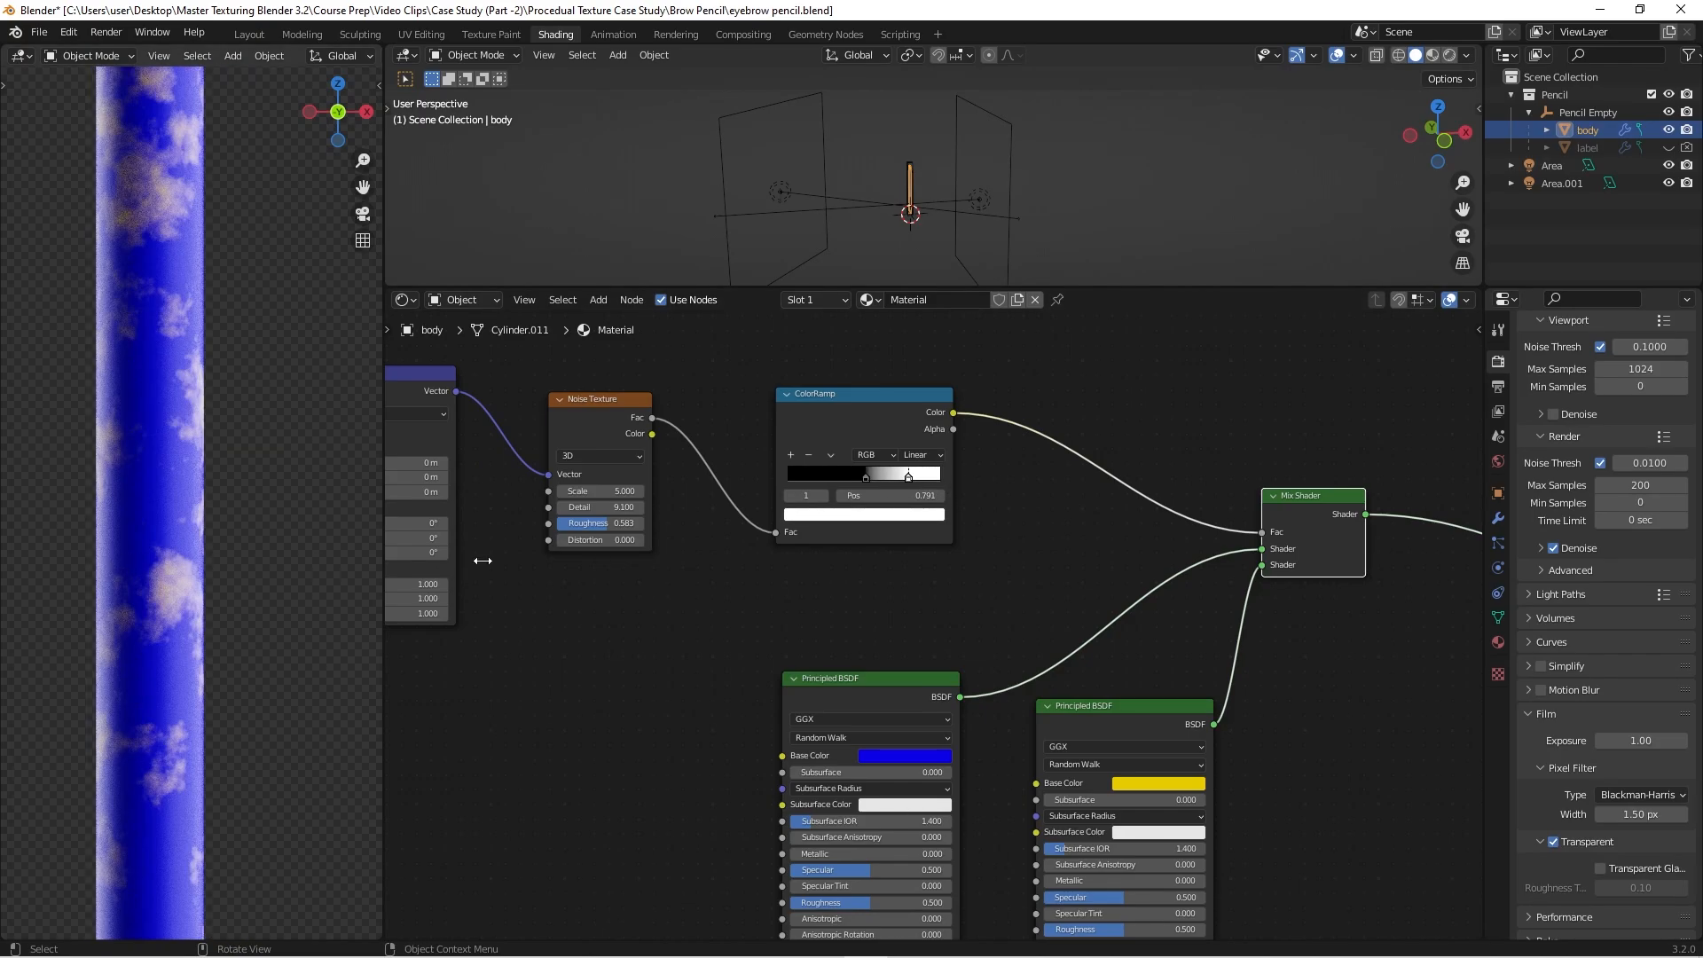
Step: Change the second Principled BSDF's base color to a bright red so the masked patches stand out on the body
click(1155, 784)
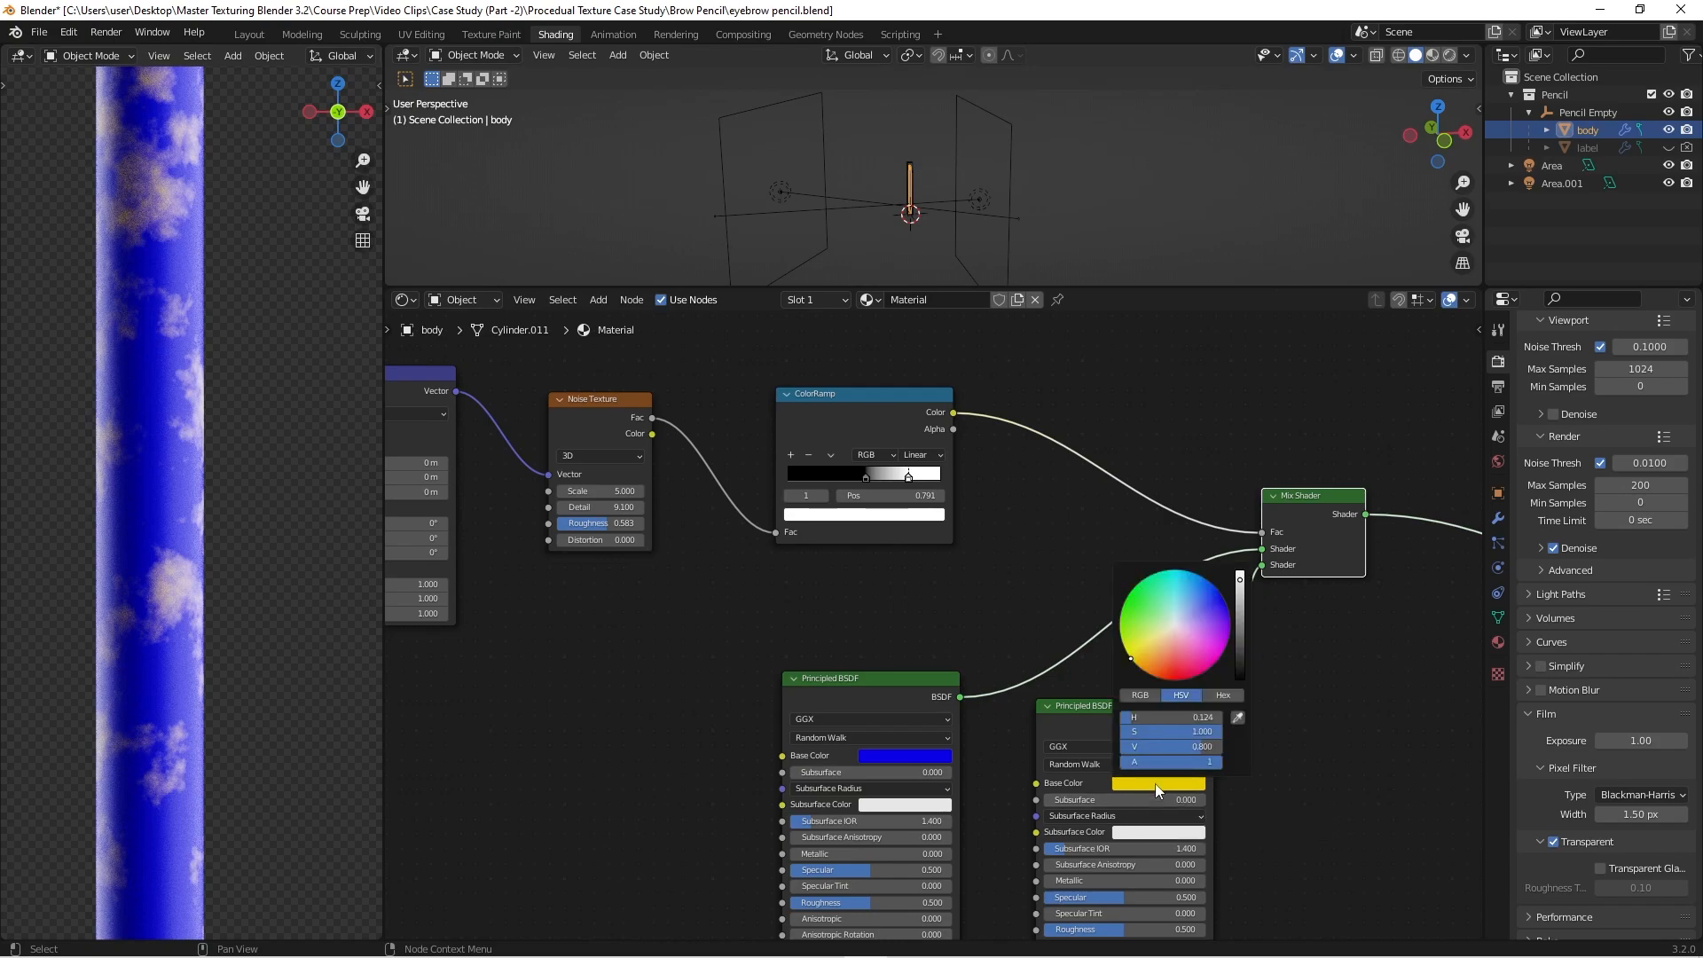
click(1176, 671)
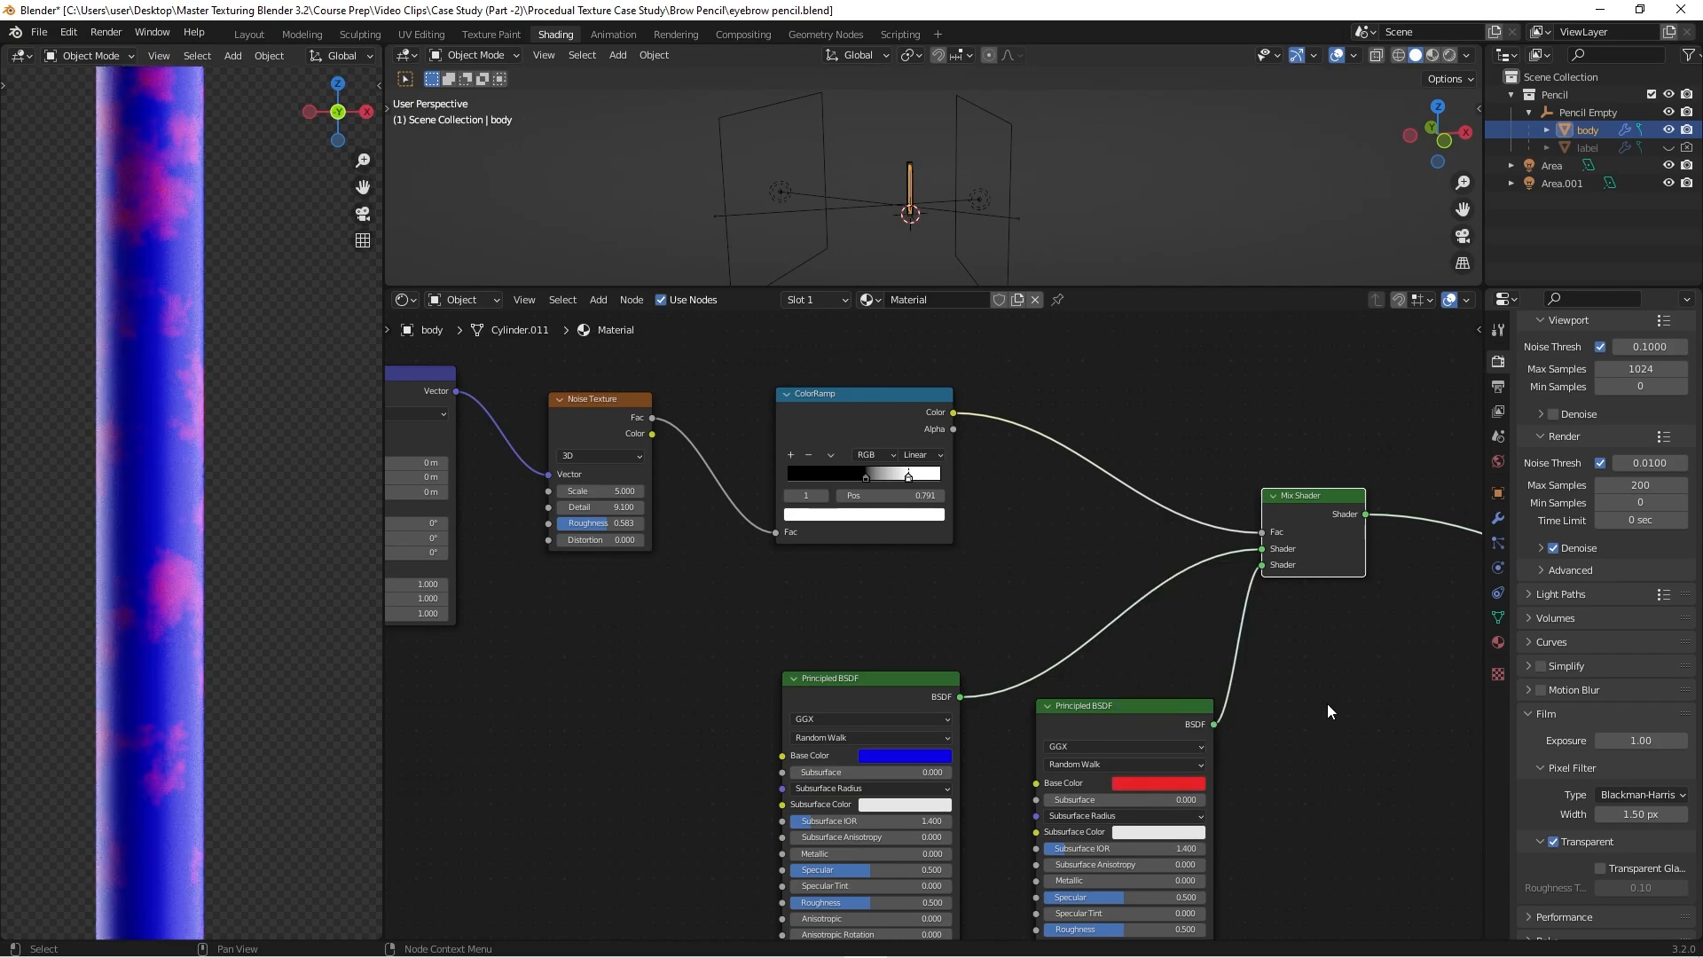
scroll(140, 577, up, 2)
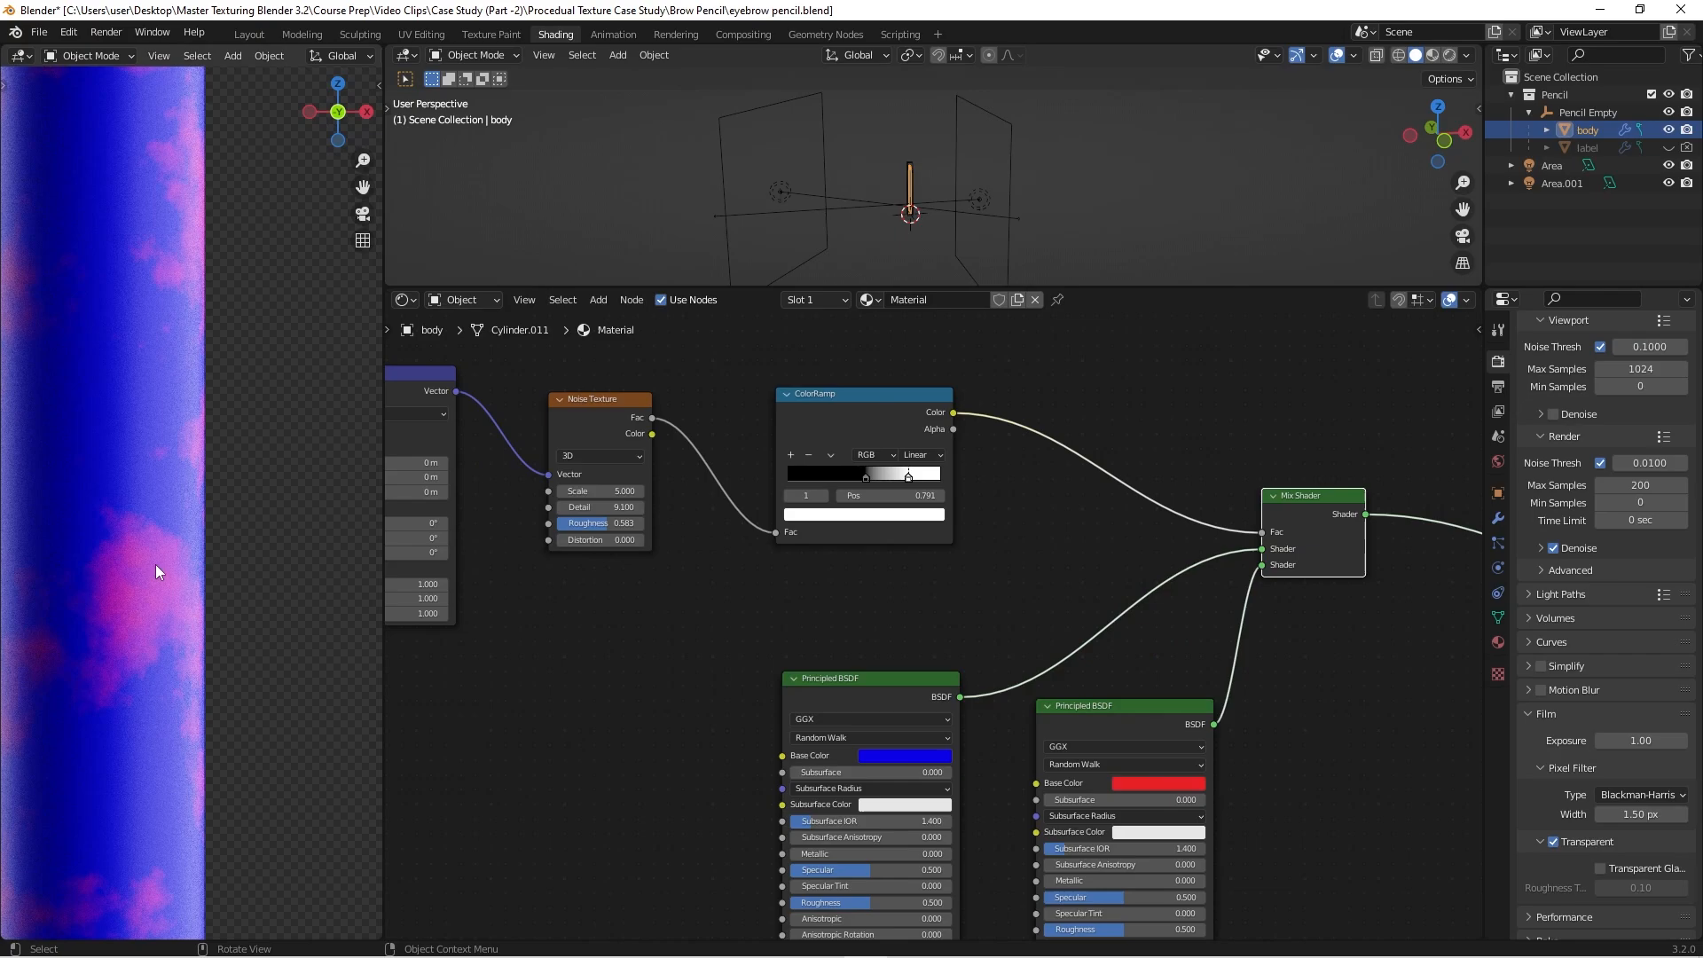
scroll(156, 564, down, 2)
shift+middle_drag(169, 511, 263, 592)
scroll(215, 251, down, 2)
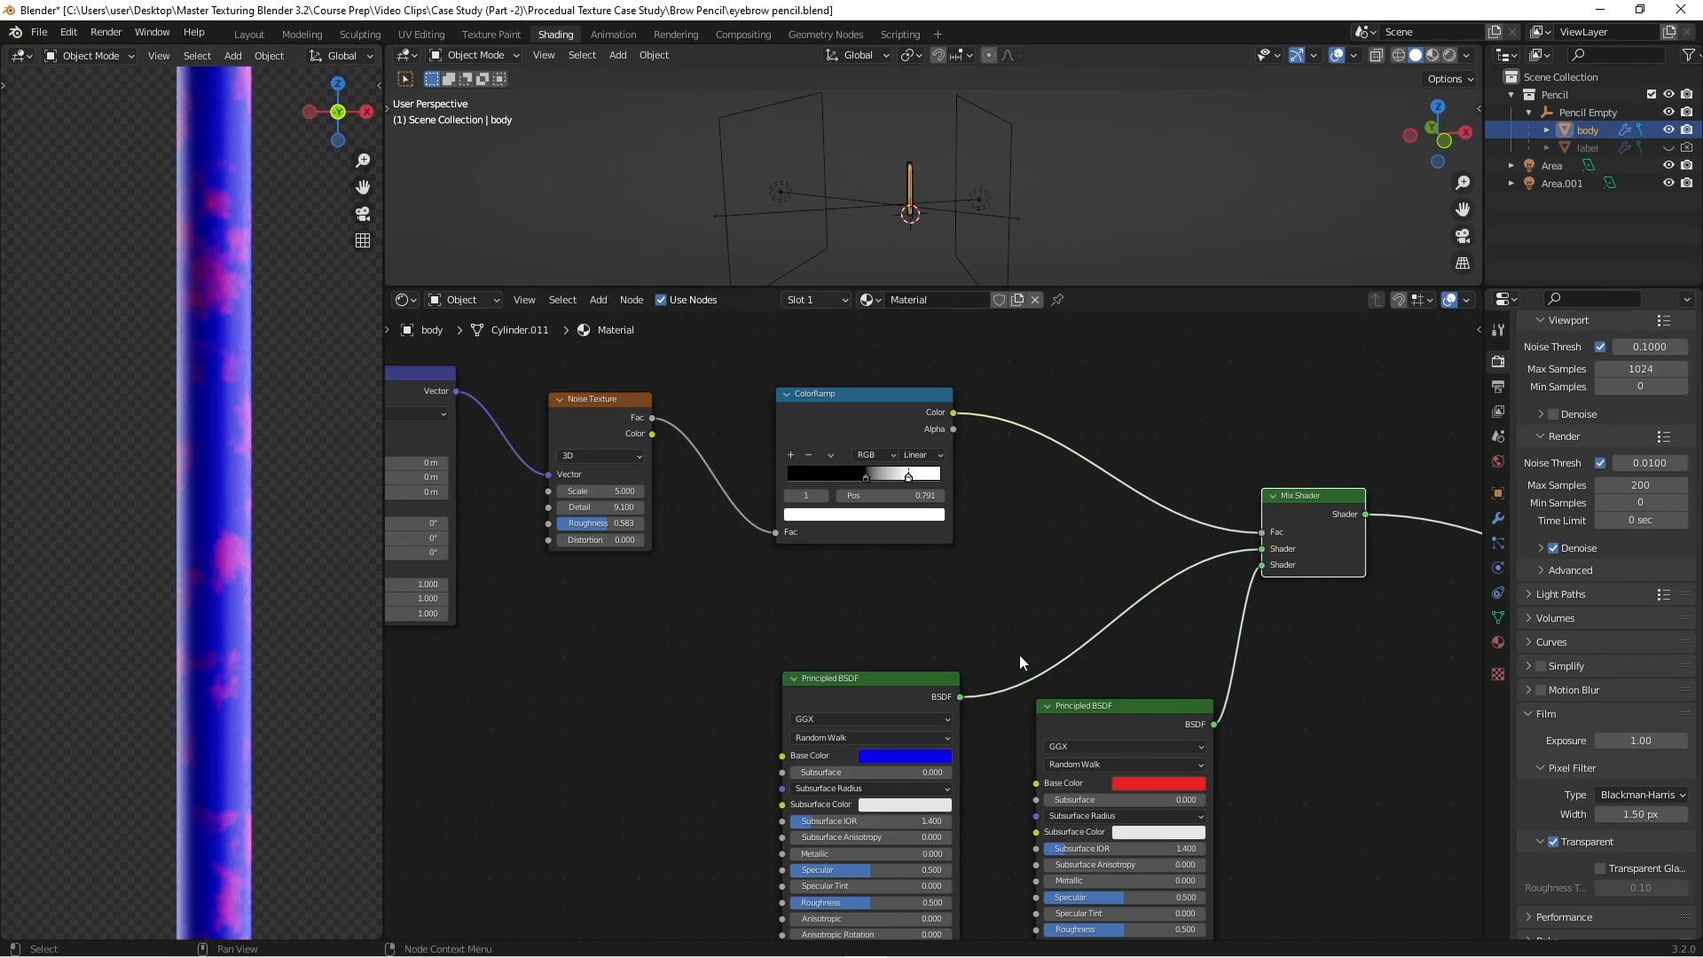
Step: Rearrange the two Principled BSDF nodes side by side below the ColorRamp, closer to the Mix Shader
drag(1121, 705, 1159, 677)
drag(902, 688, 882, 651)
drag(1147, 680, 1087, 675)
scroll(1178, 644, down, 3)
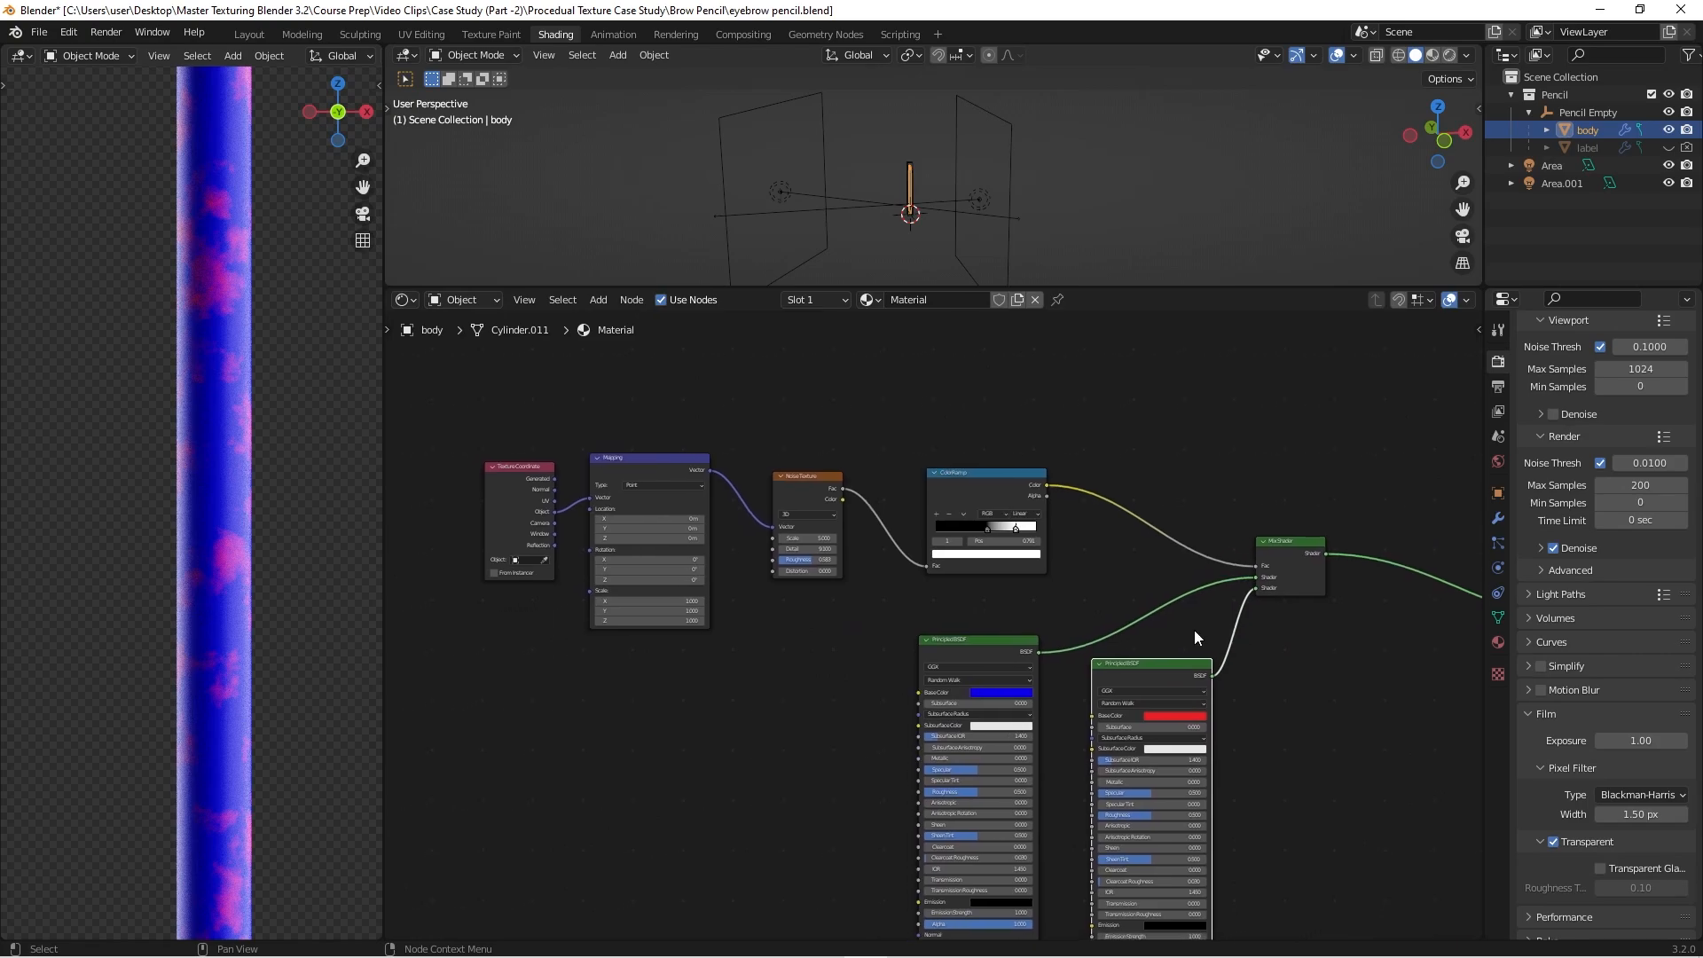
scroll(923, 557, down, 1)
scroll(791, 656, down, 1)
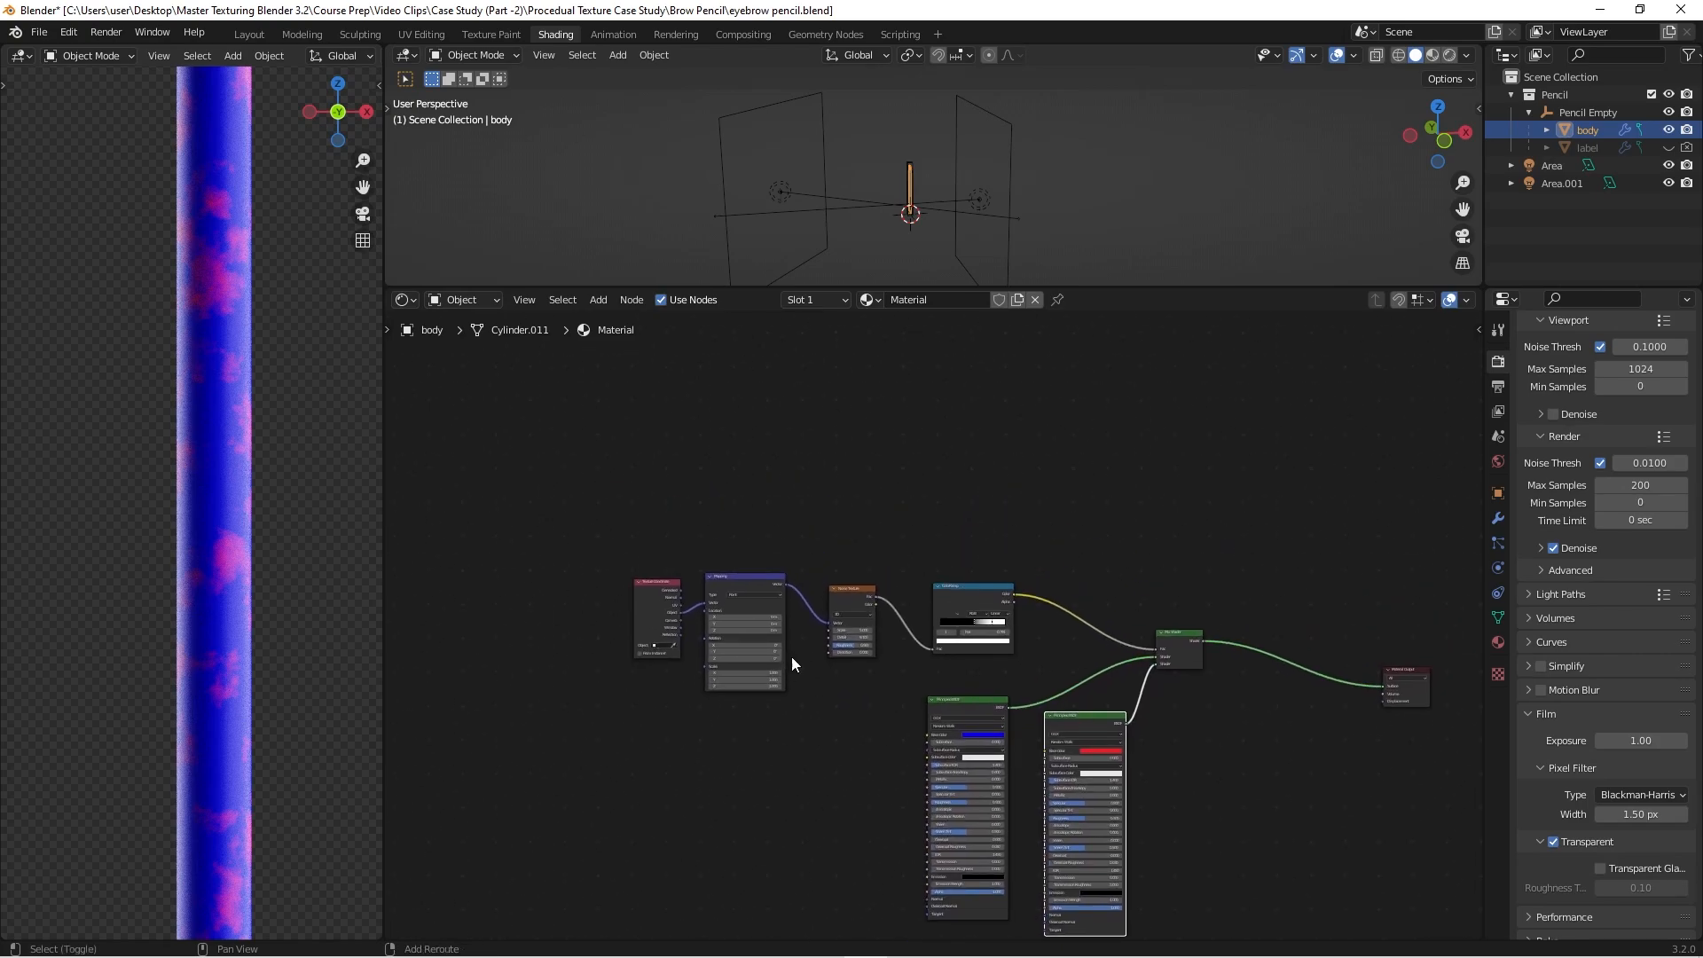
Step: Select the Noise Texture and ColorRamp nodes together and shift them slightly away from the Mapping node
scroll(847, 557, up, 1)
drag(804, 549, 1077, 685)
scroll(837, 570, up, 3)
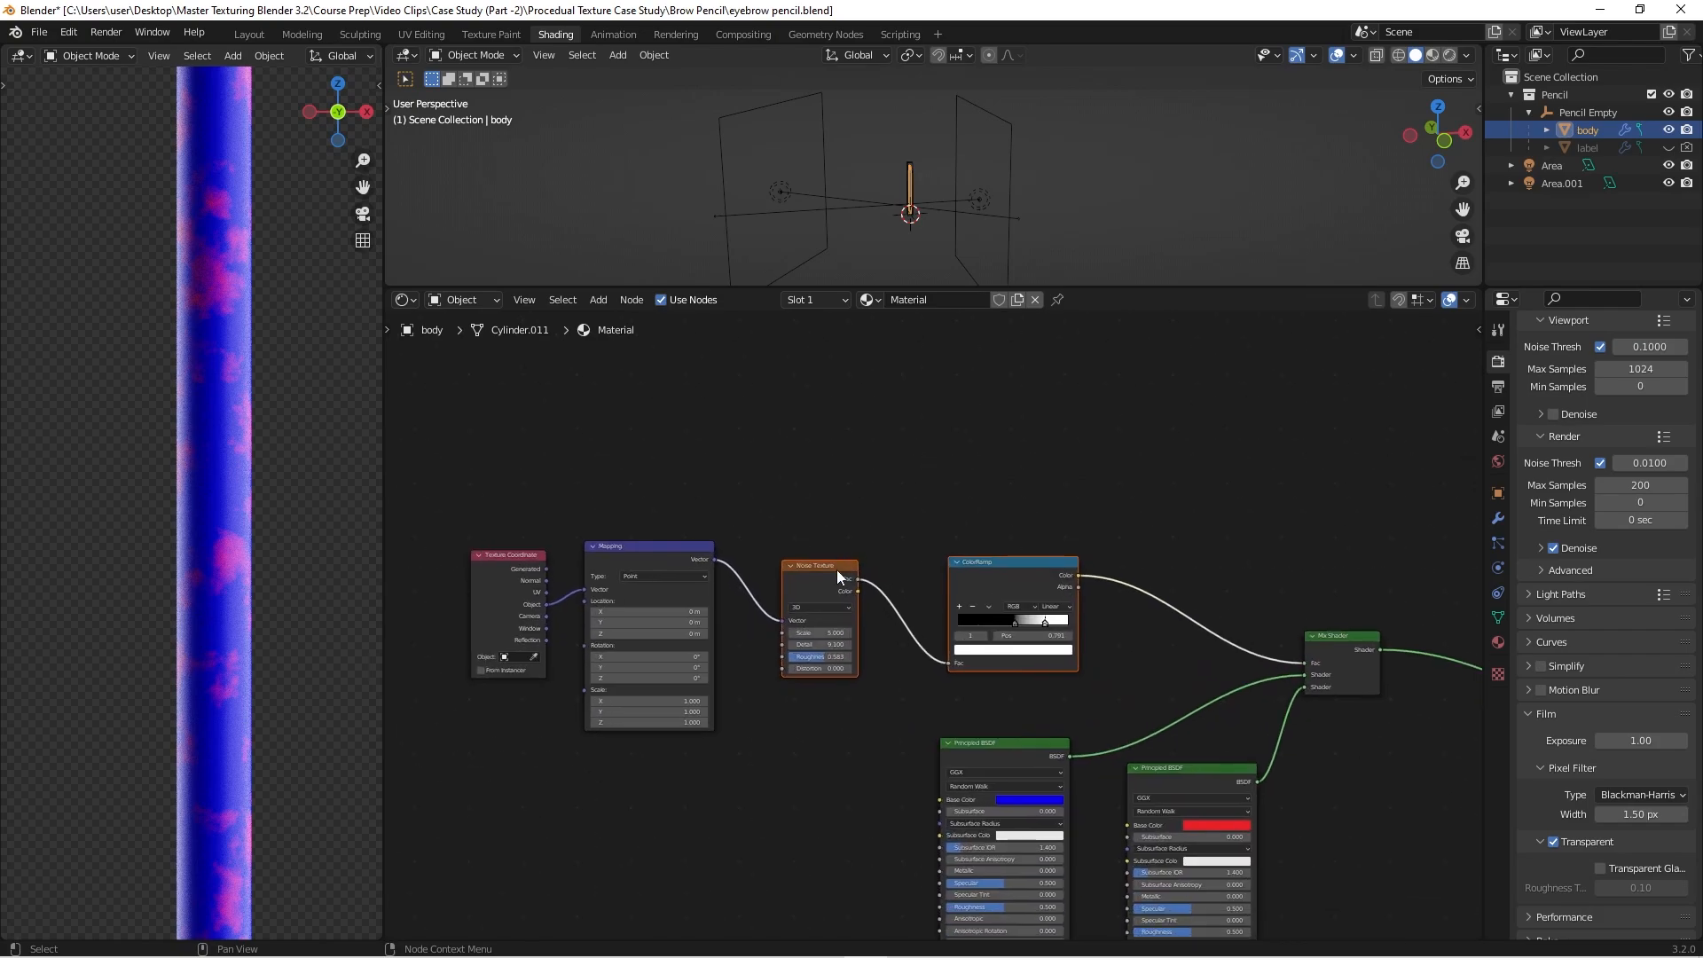
drag(834, 566, 876, 556)
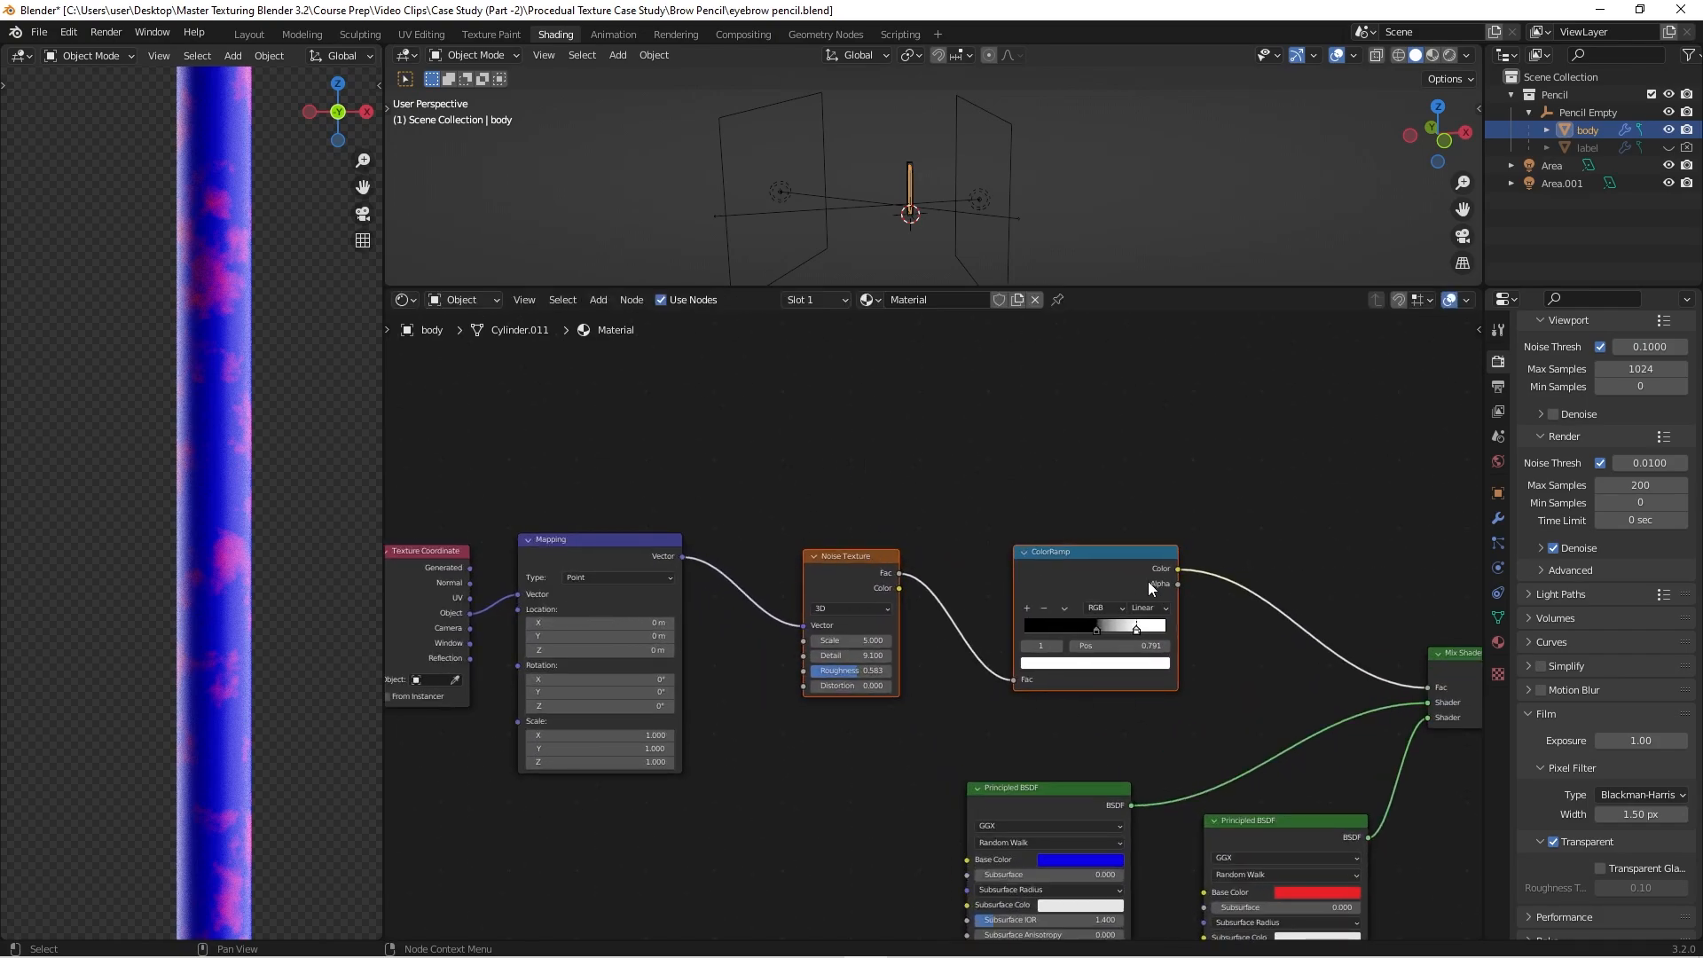
scroll(997, 564, down, 4)
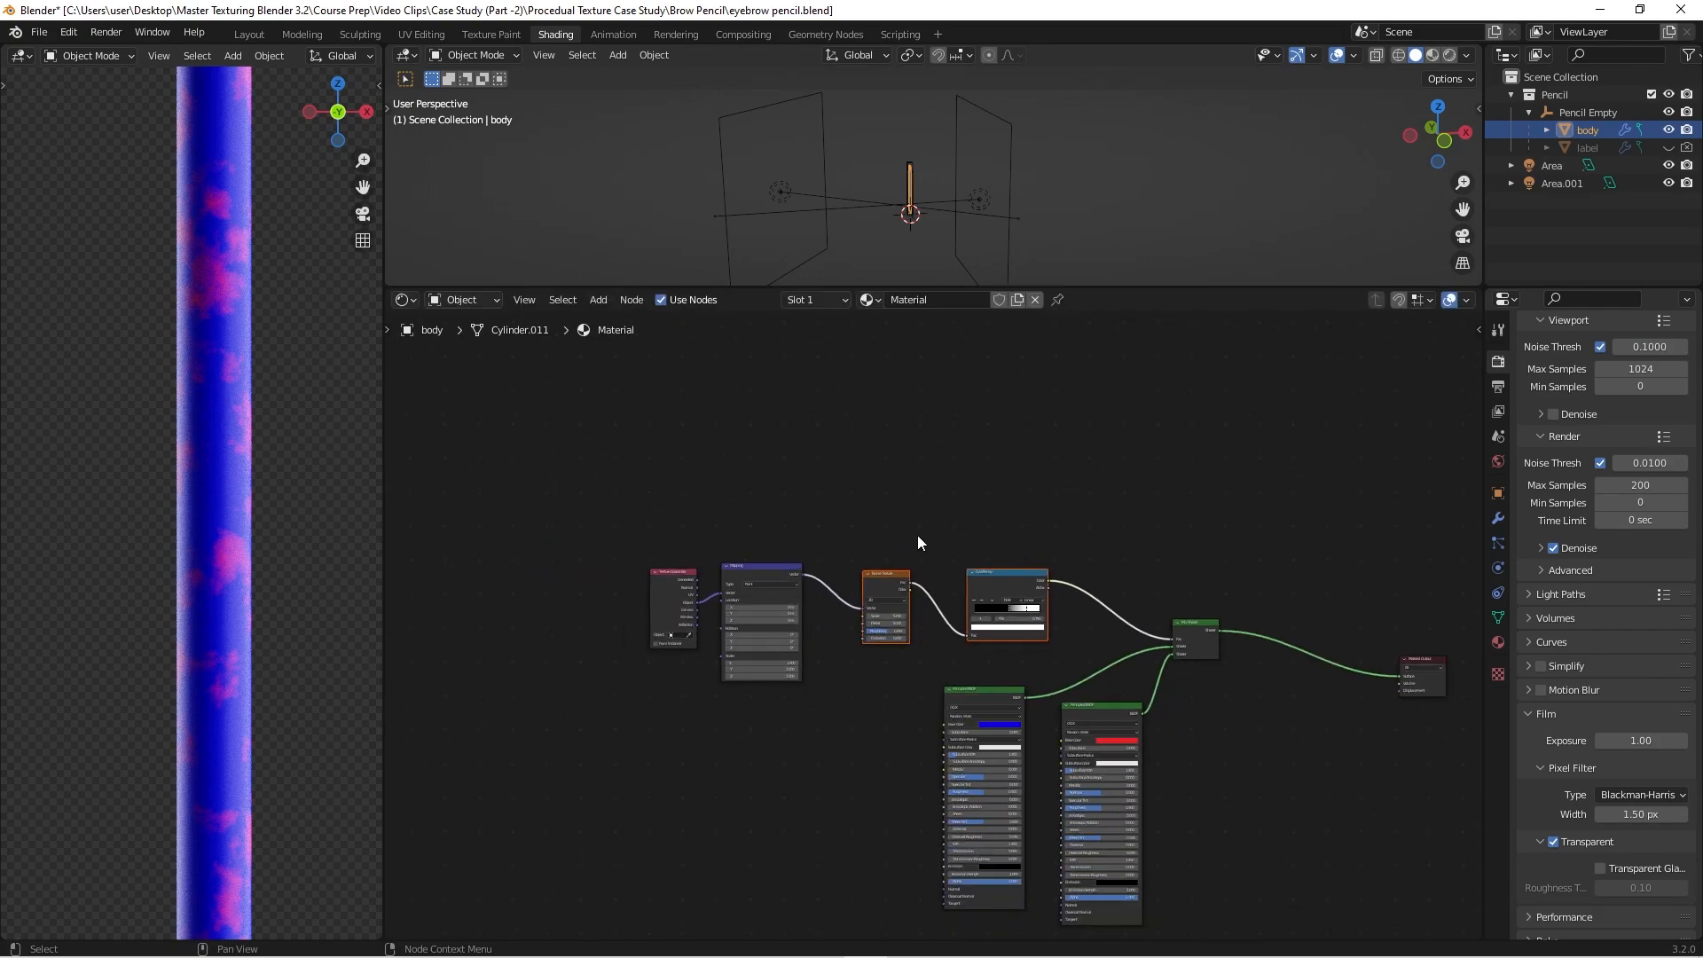
scroll(195, 434, down, 7)
scroll(173, 337, up, 6)
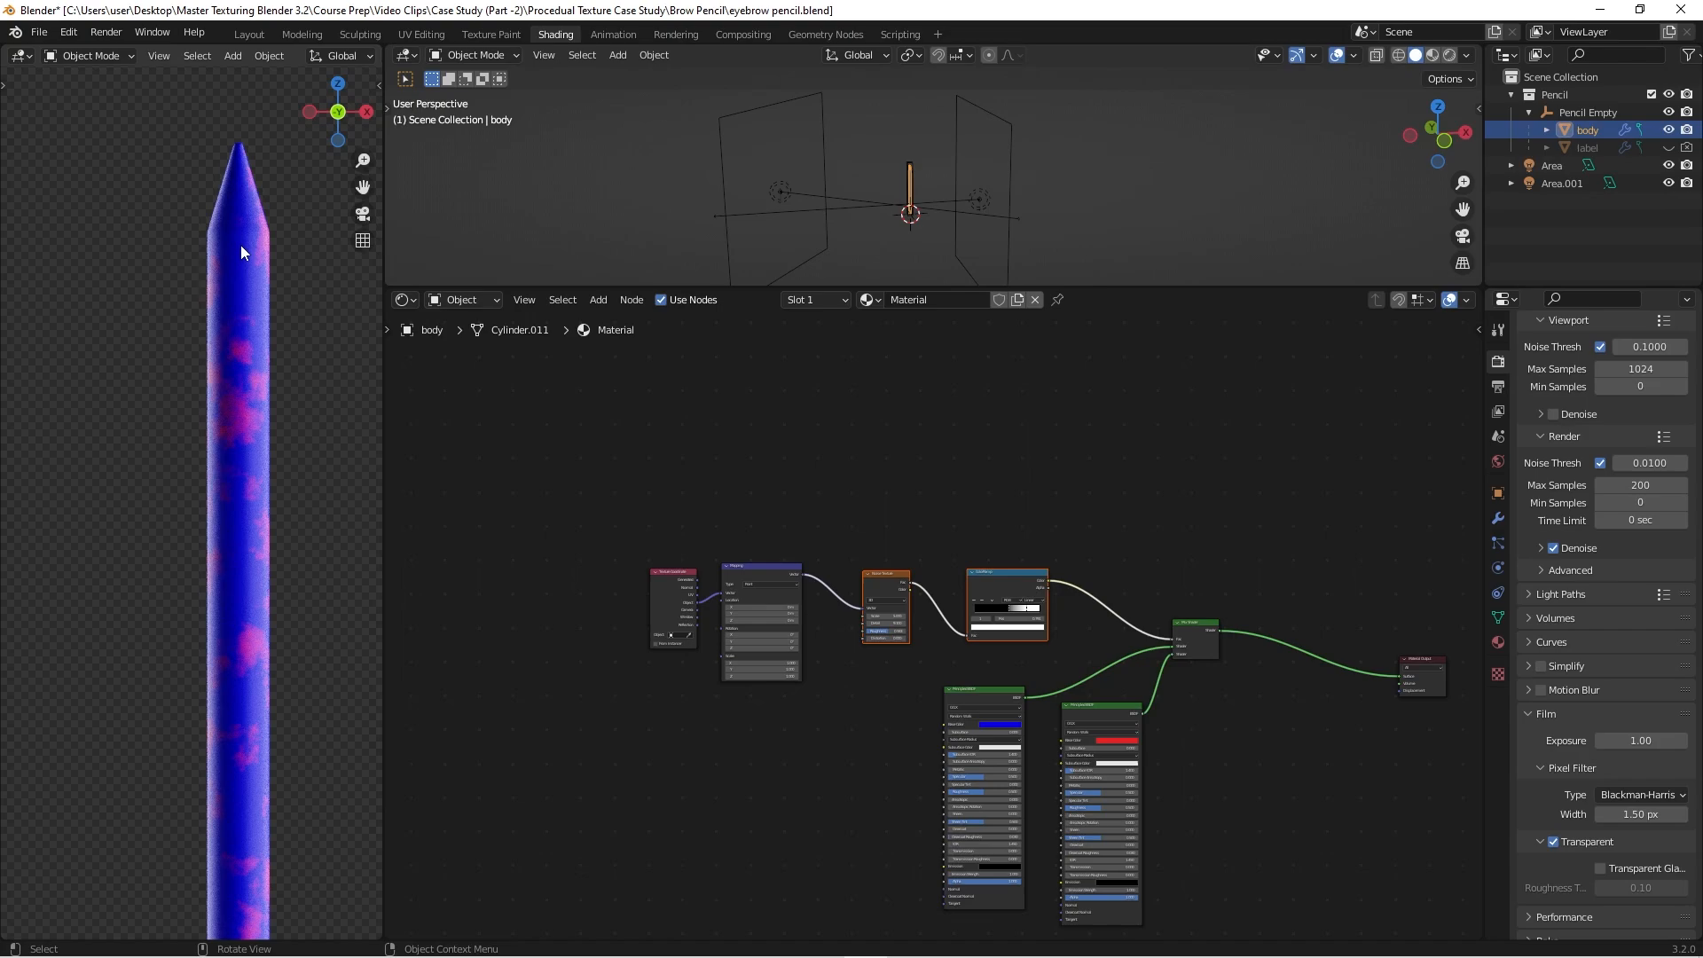
scroll(141, 443, down, 3)
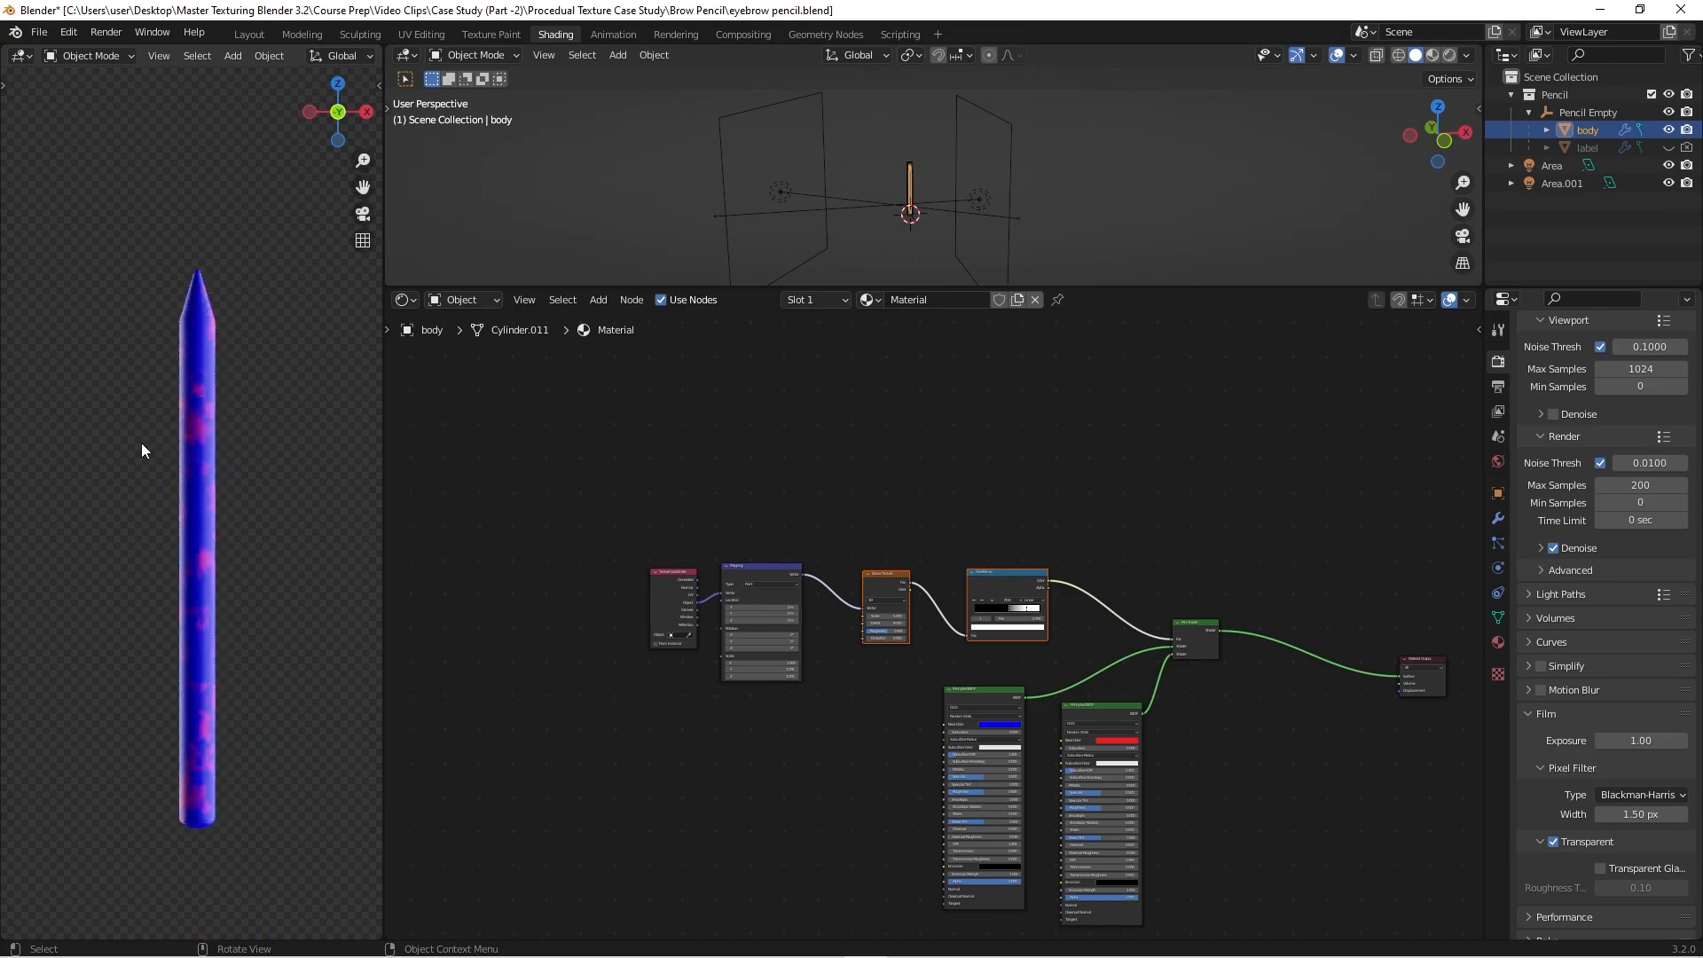
scroll(812, 710, up, 1)
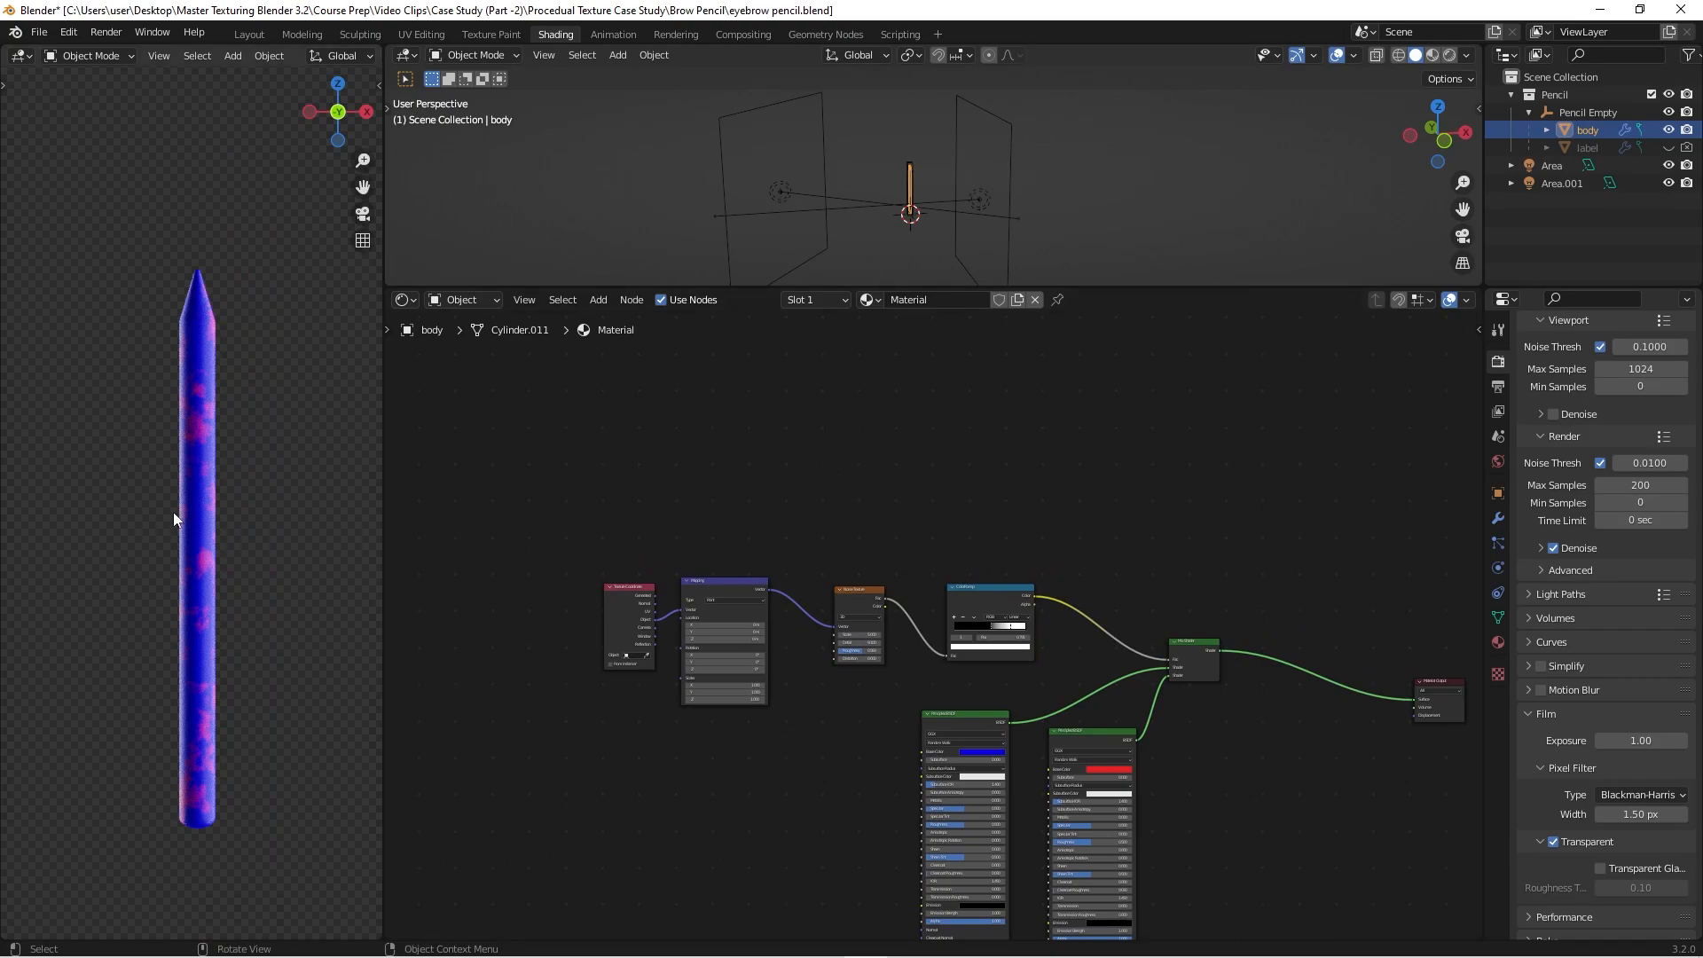
scroll(238, 521, up, 1)
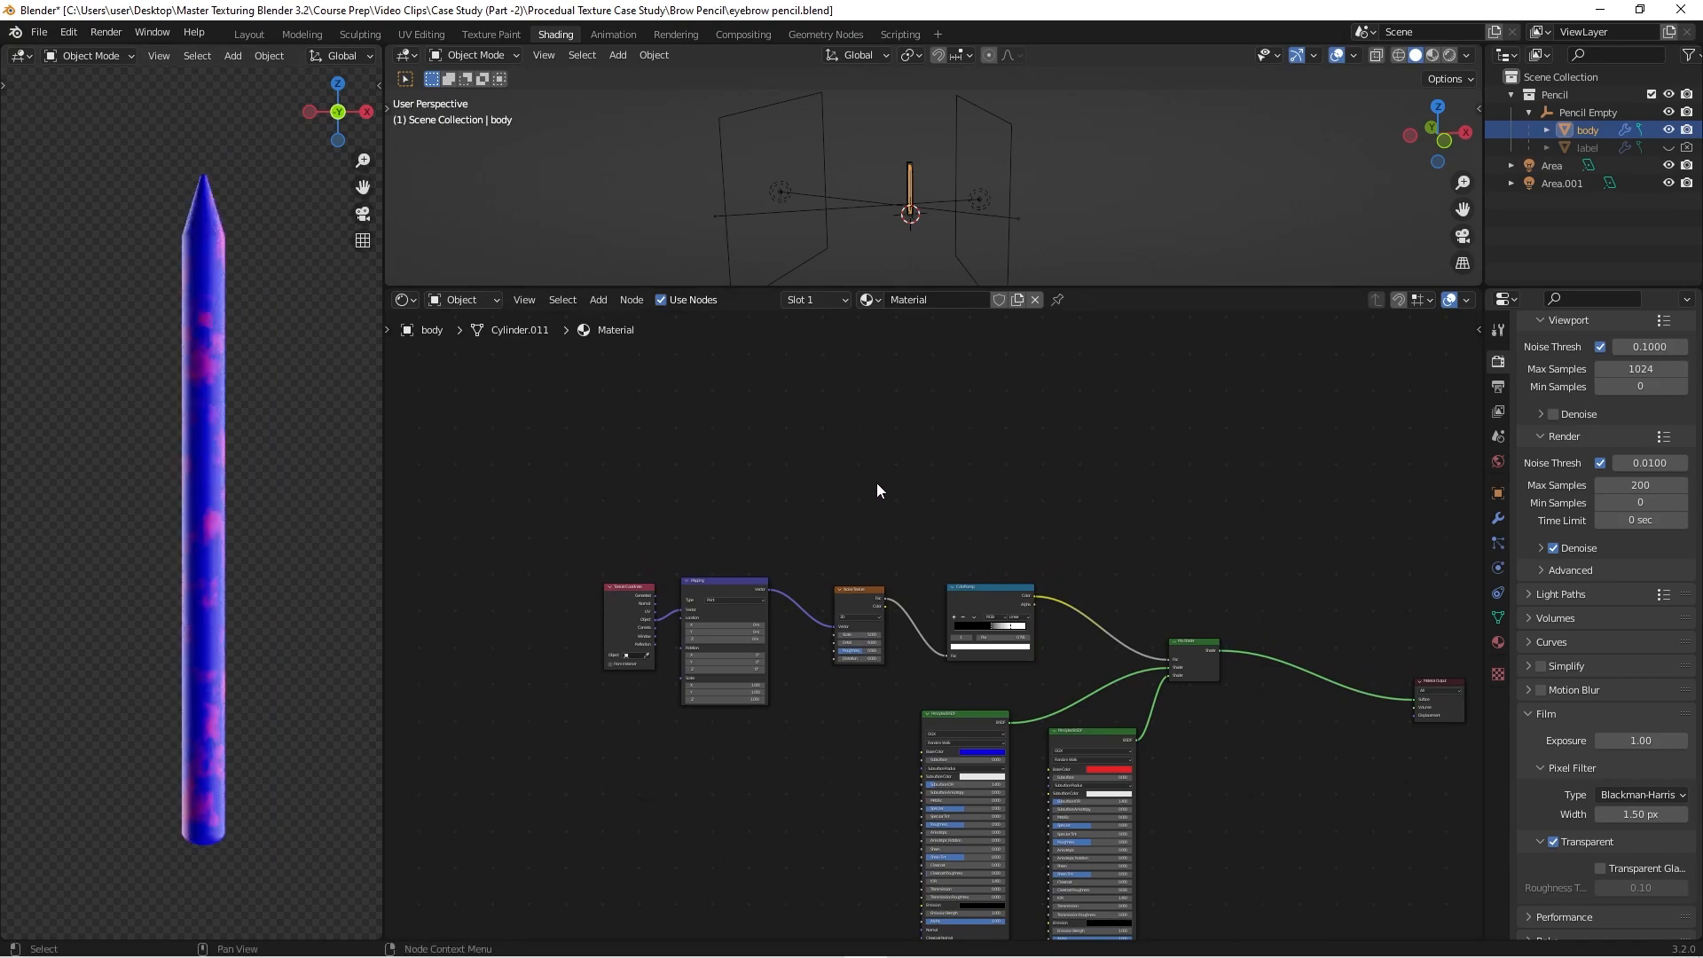
Step: Add a Separate XYZ node in the empty space above the Noise Texture
key(shift+a)
click(871, 429)
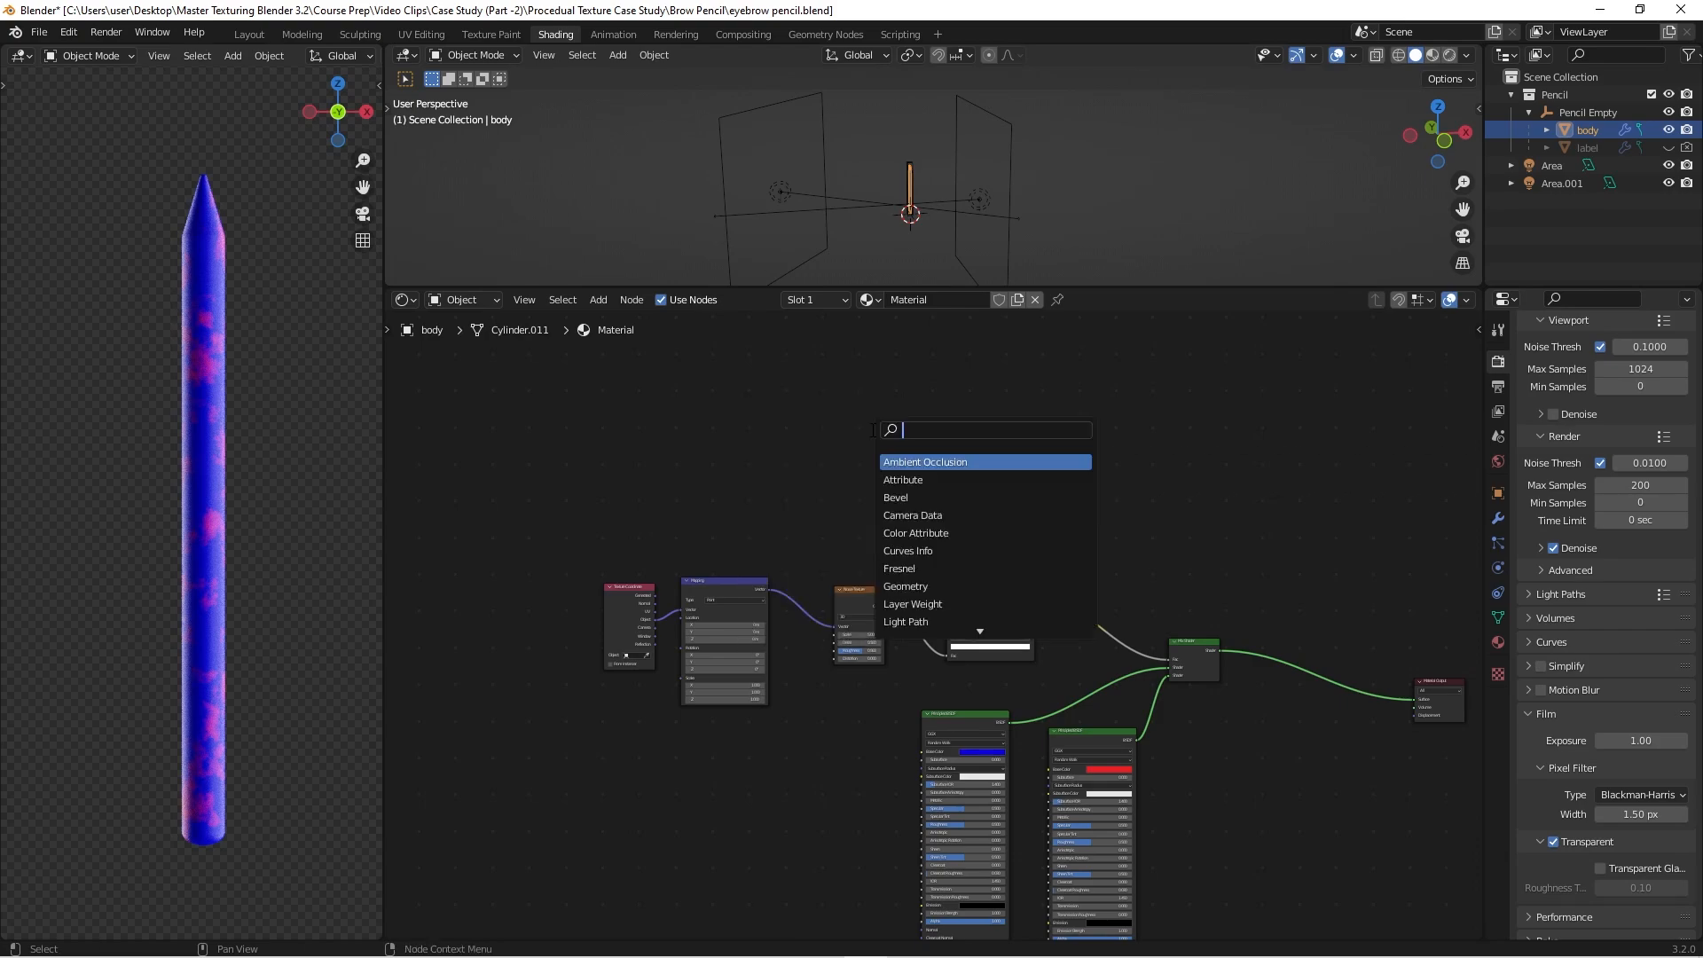
text(s)
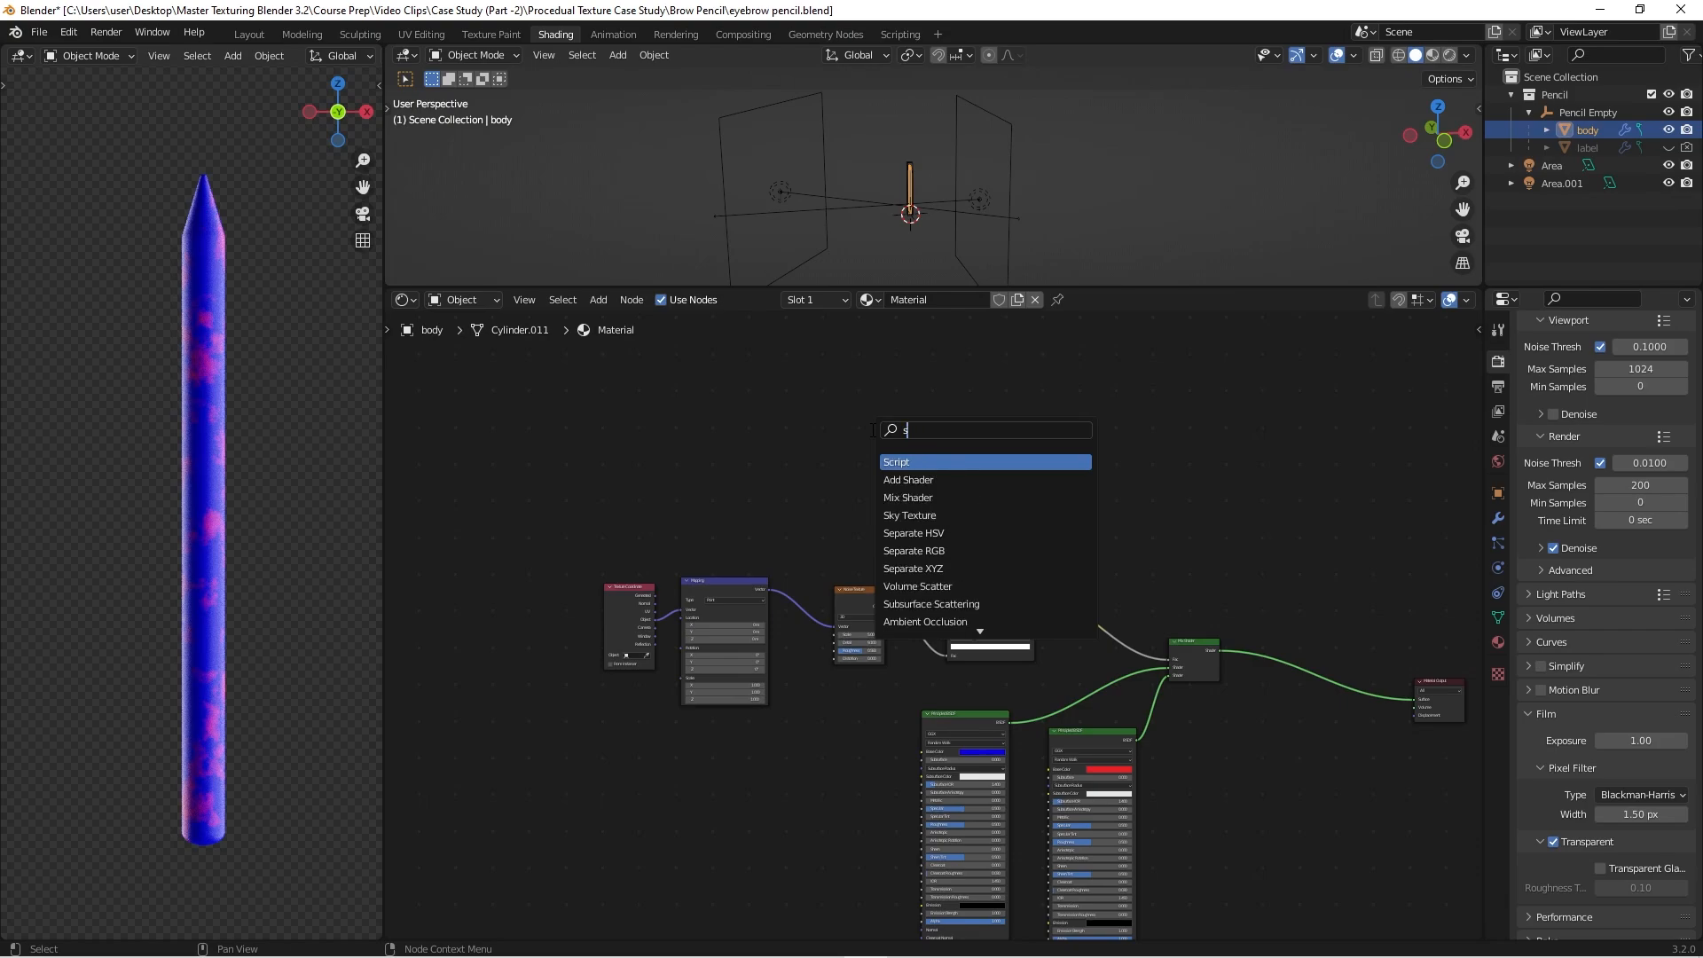
text(ep)
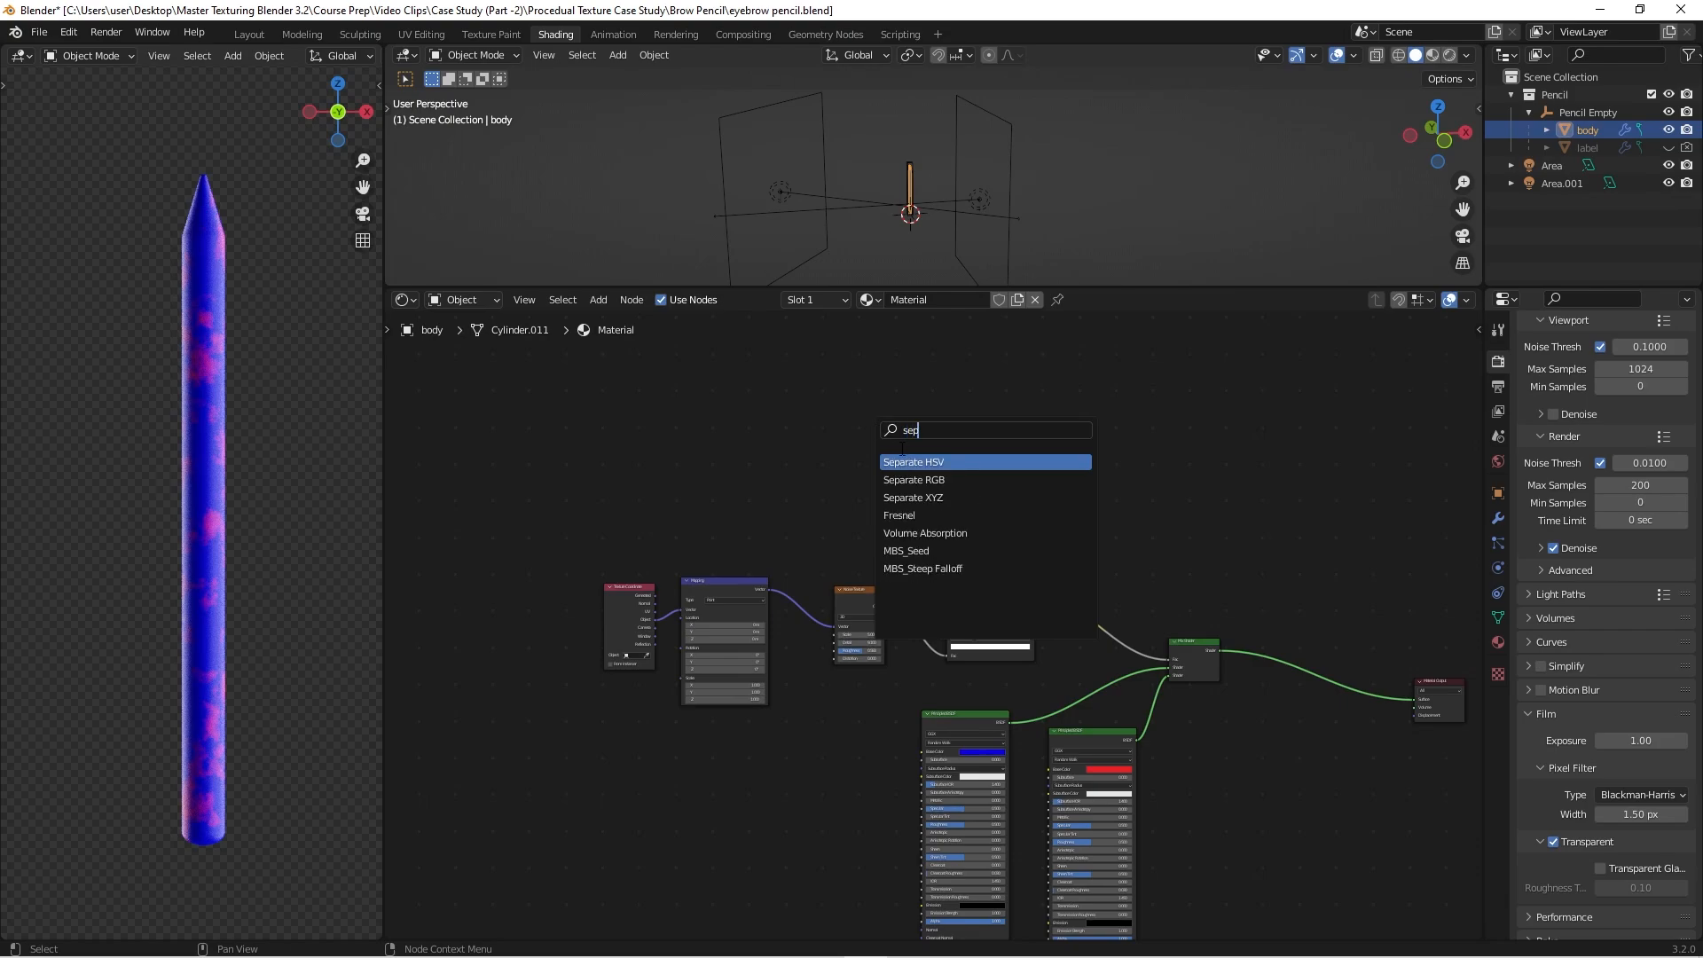
click(944, 497)
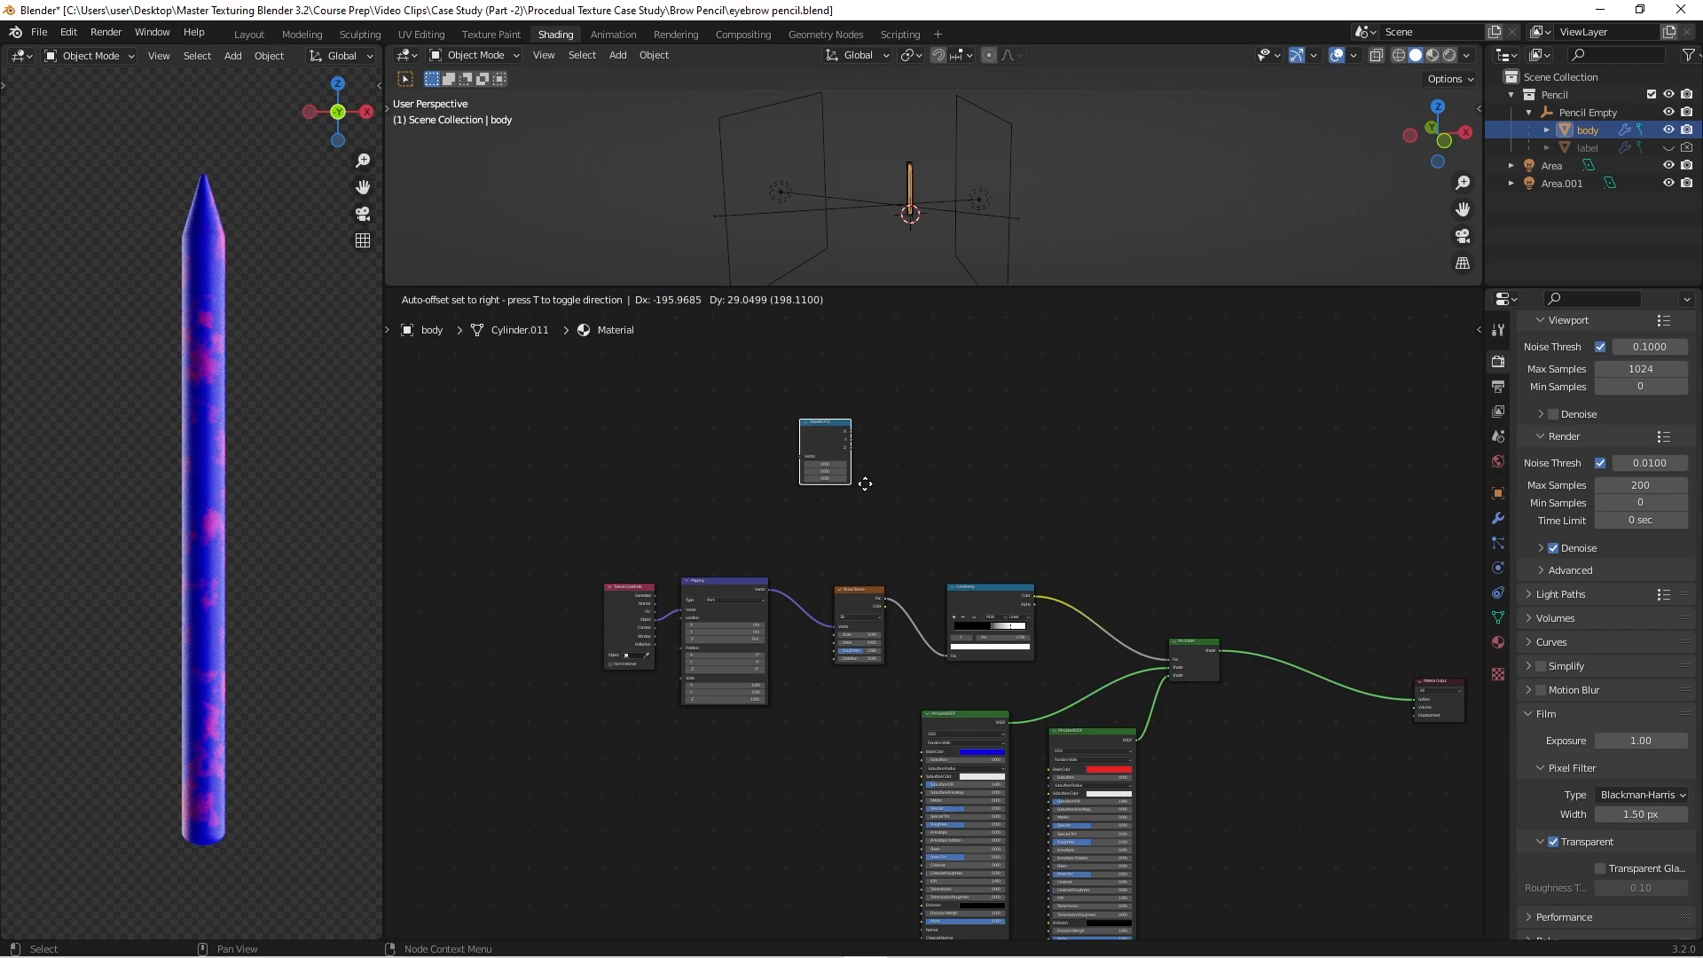
click(827, 525)
Step: Nudge the Noise Texture toward the ColorRamp and line up the Separate XYZ node directly above it
scroll(827, 528, up, 2)
scroll(826, 522, up, 2)
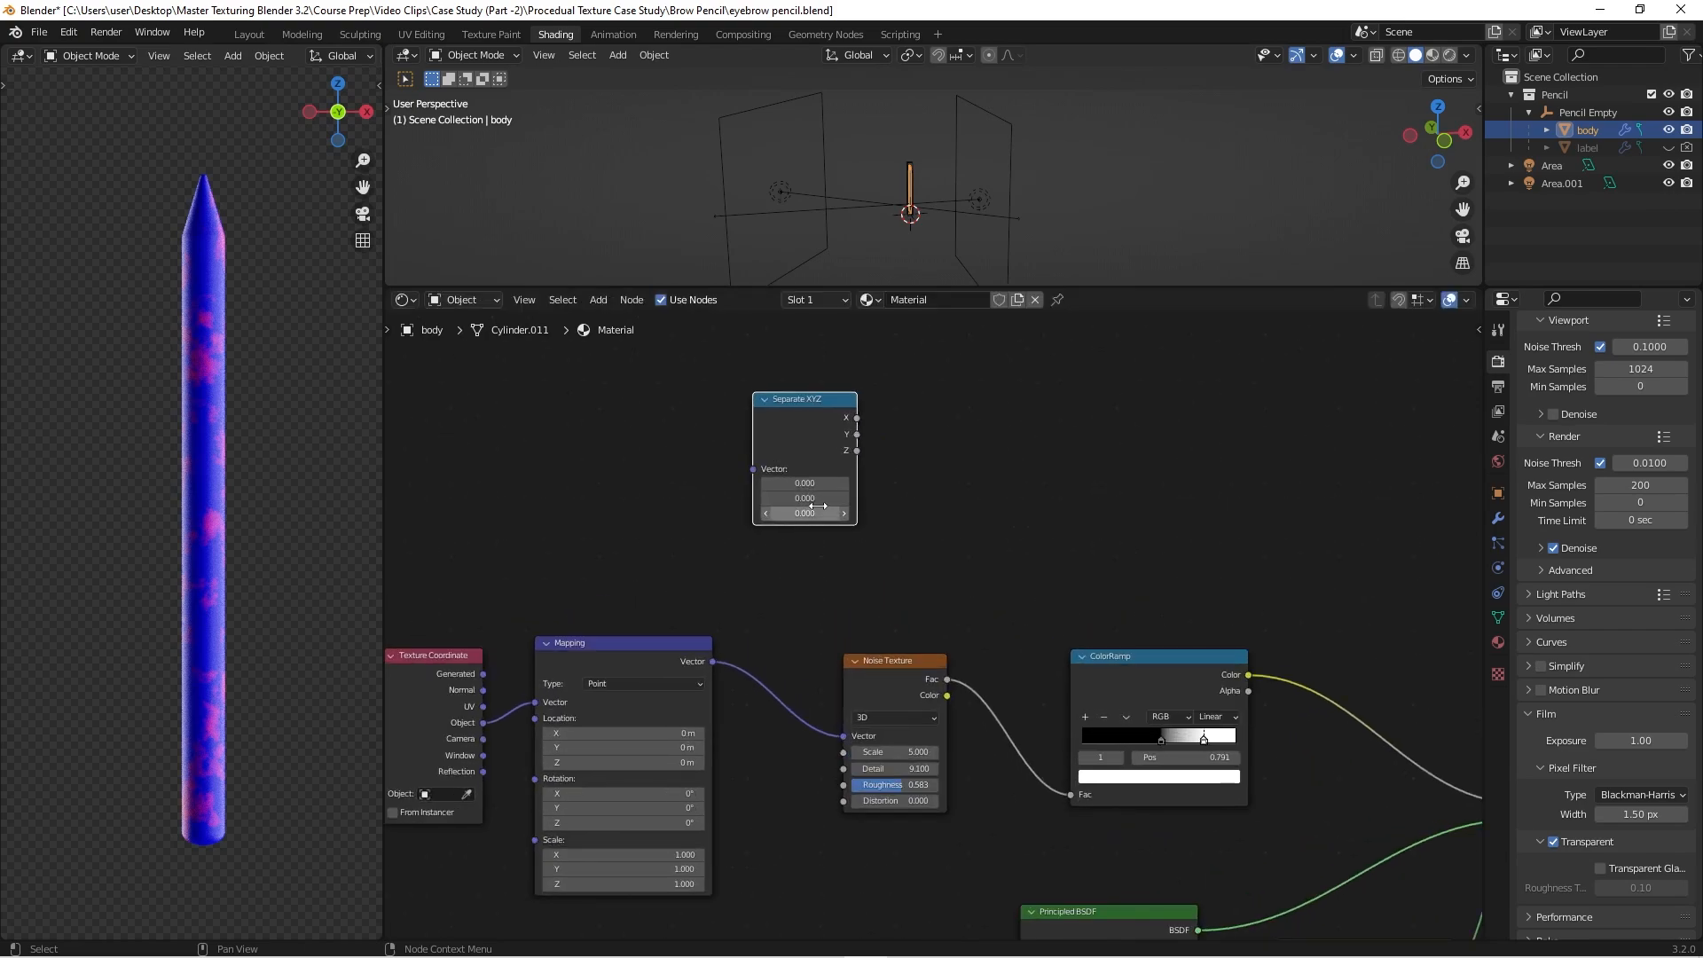
click(924, 656)
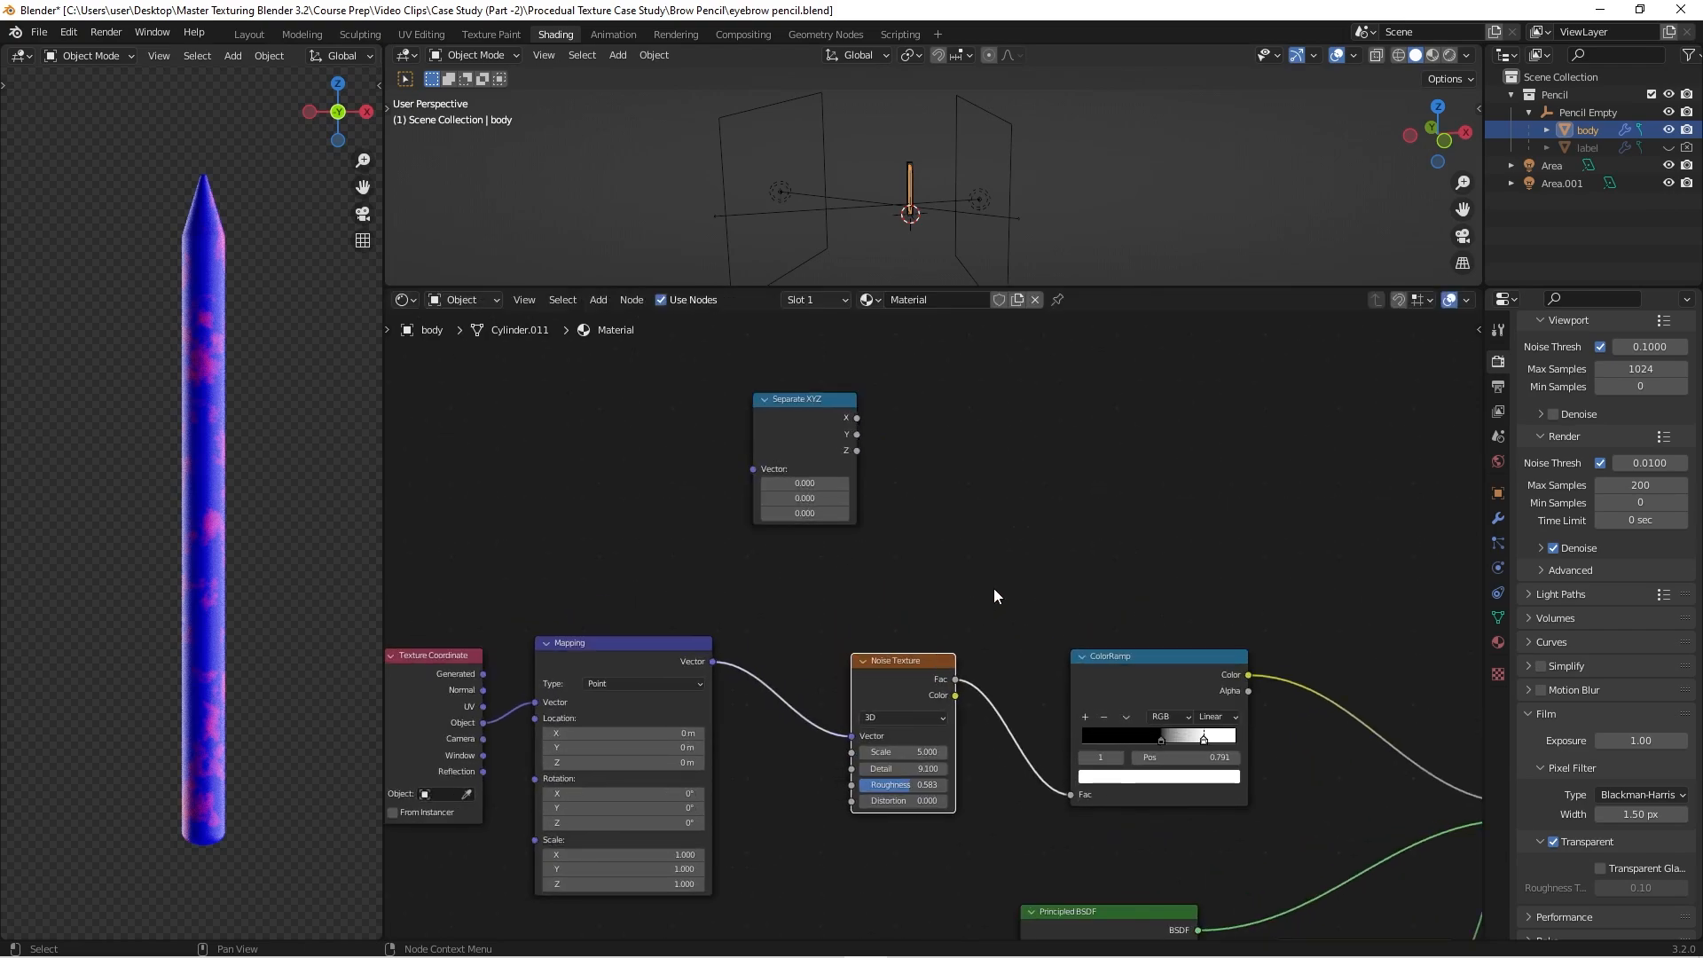
scroll(993, 588, down, 2)
middle_drag(994, 588, 938, 591)
click(971, 458)
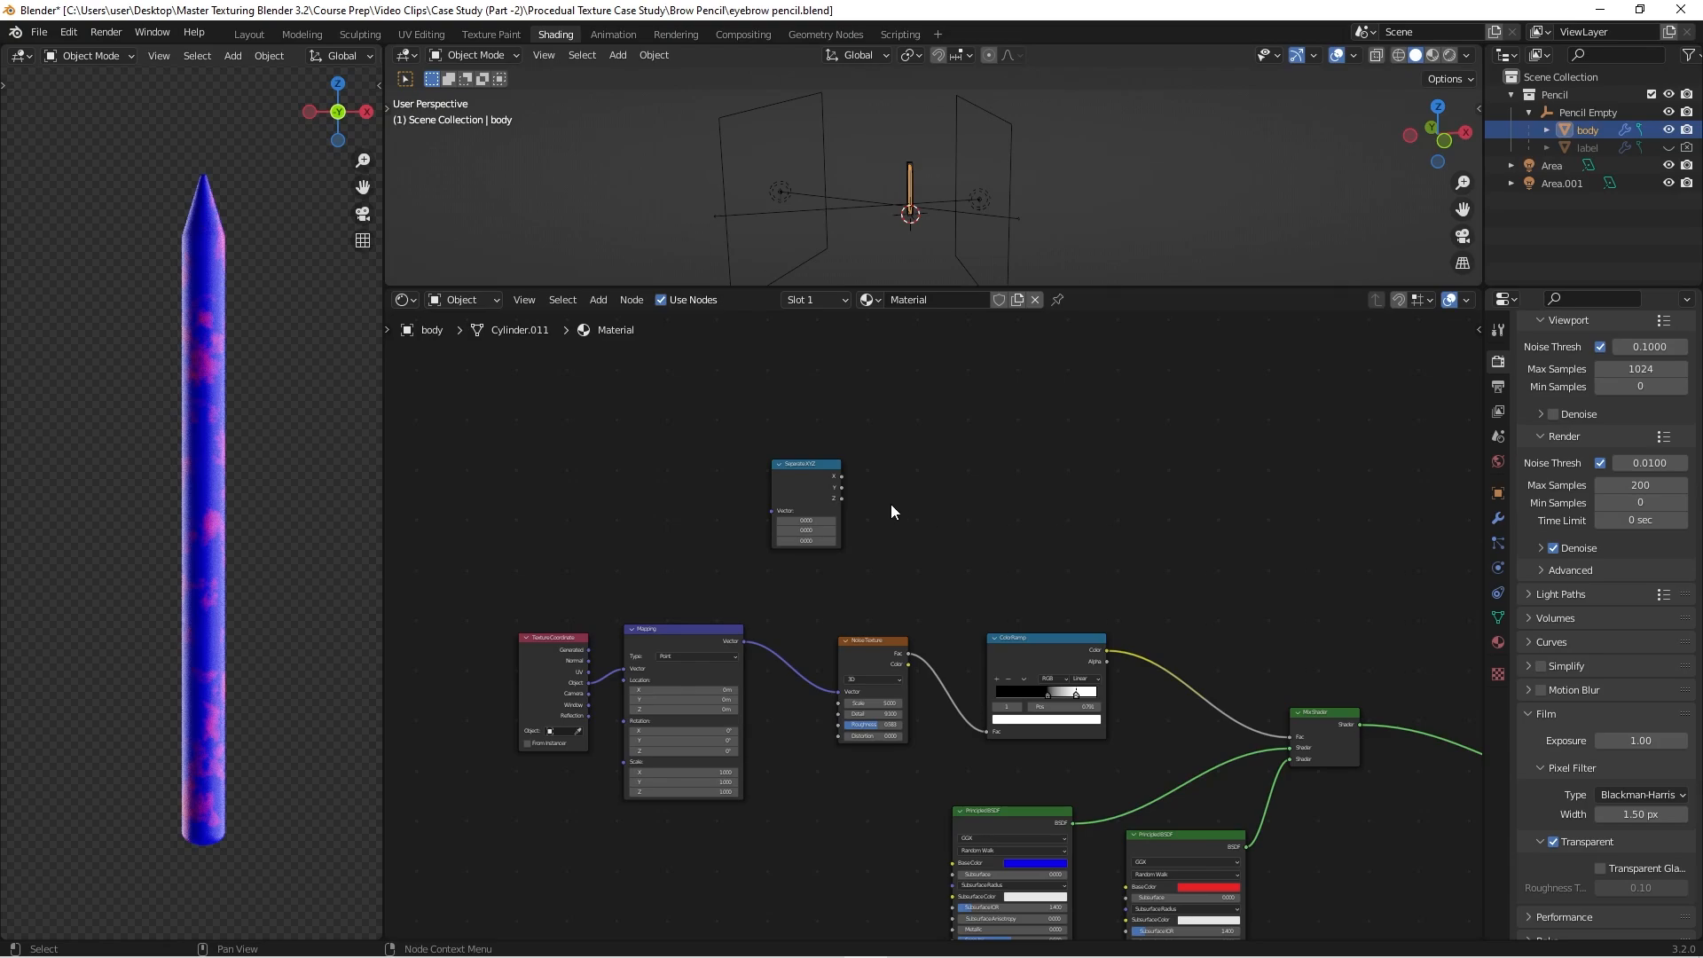
scroll(890, 512, up, 2)
scroll(950, 497, down, 2)
drag(832, 462, 913, 460)
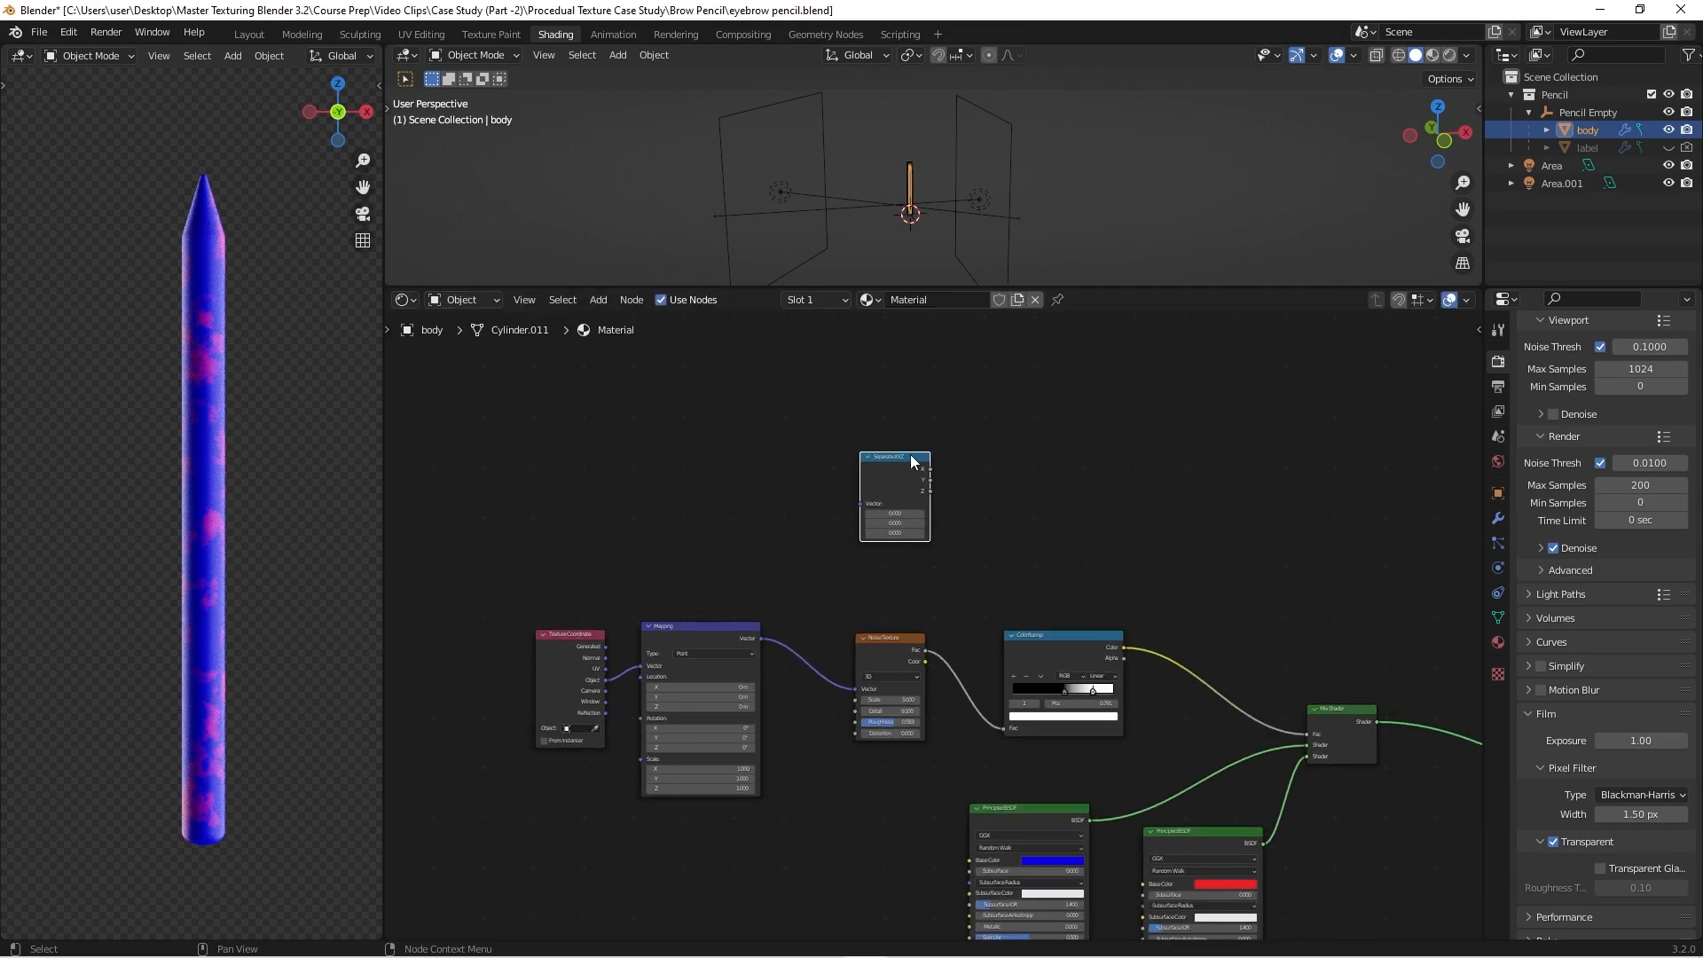
Step: Add a Gradient Texture node beside the Separate XYZ node, above the ColorRamp
scroll(901, 575, up, 2)
scroll(1049, 456, down, 1)
middle_drag(1056, 436, 984, 444)
click(984, 443)
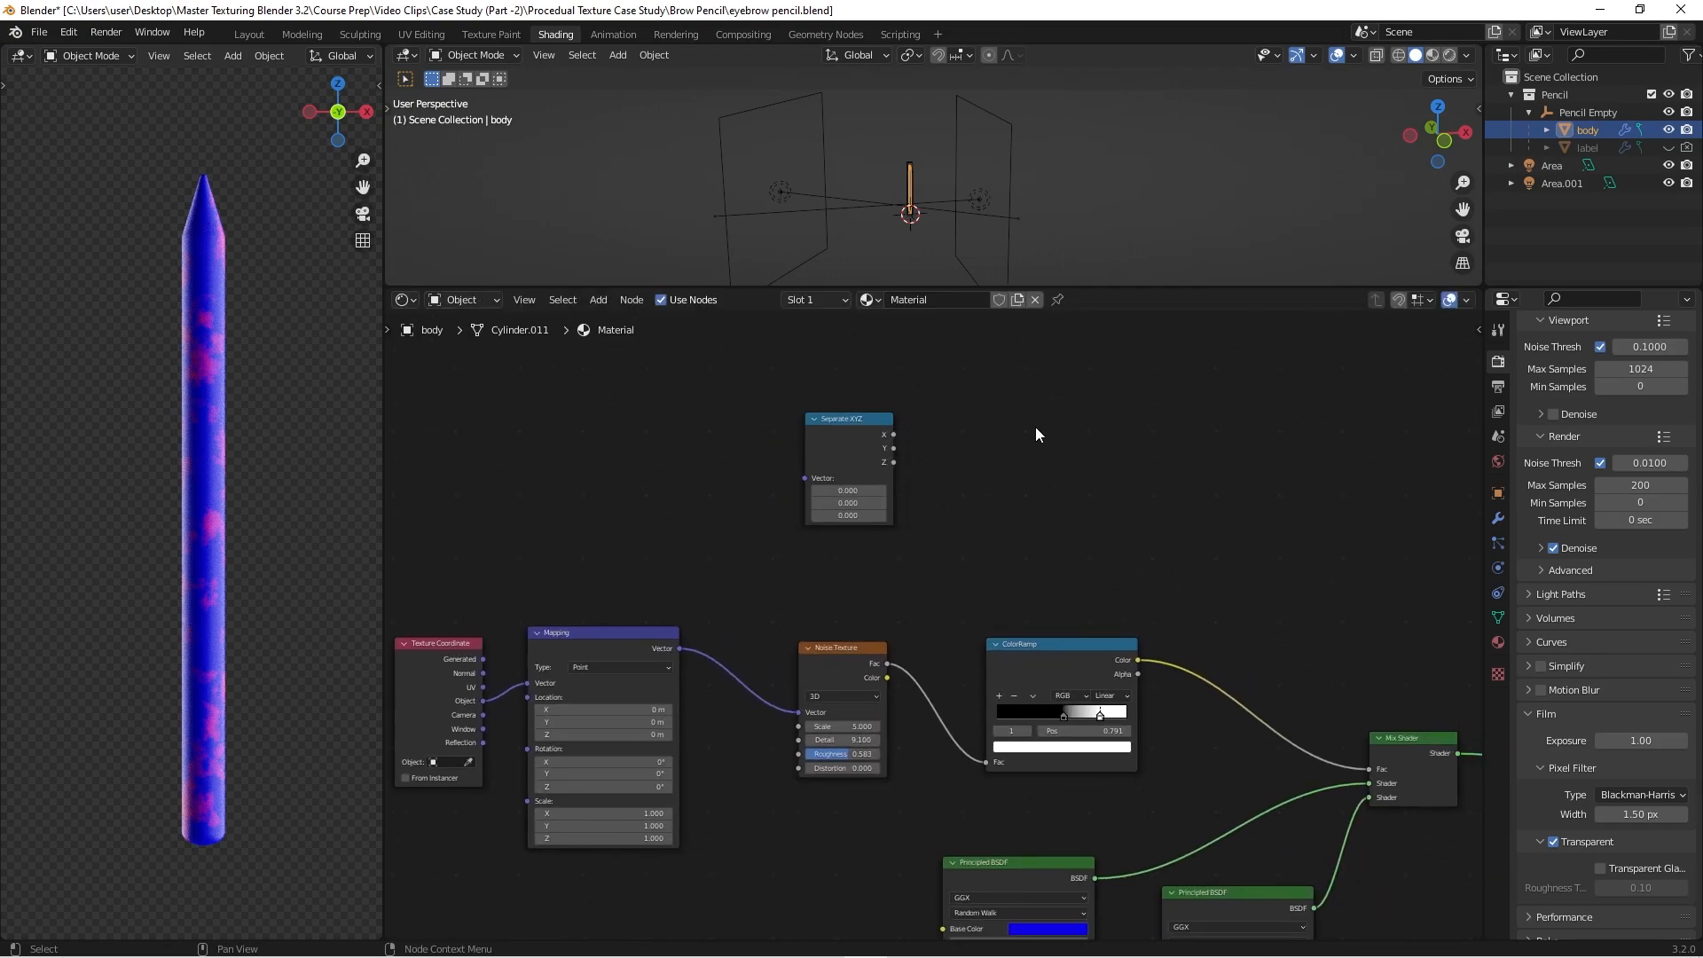
key(shift+a)
click(1036, 428)
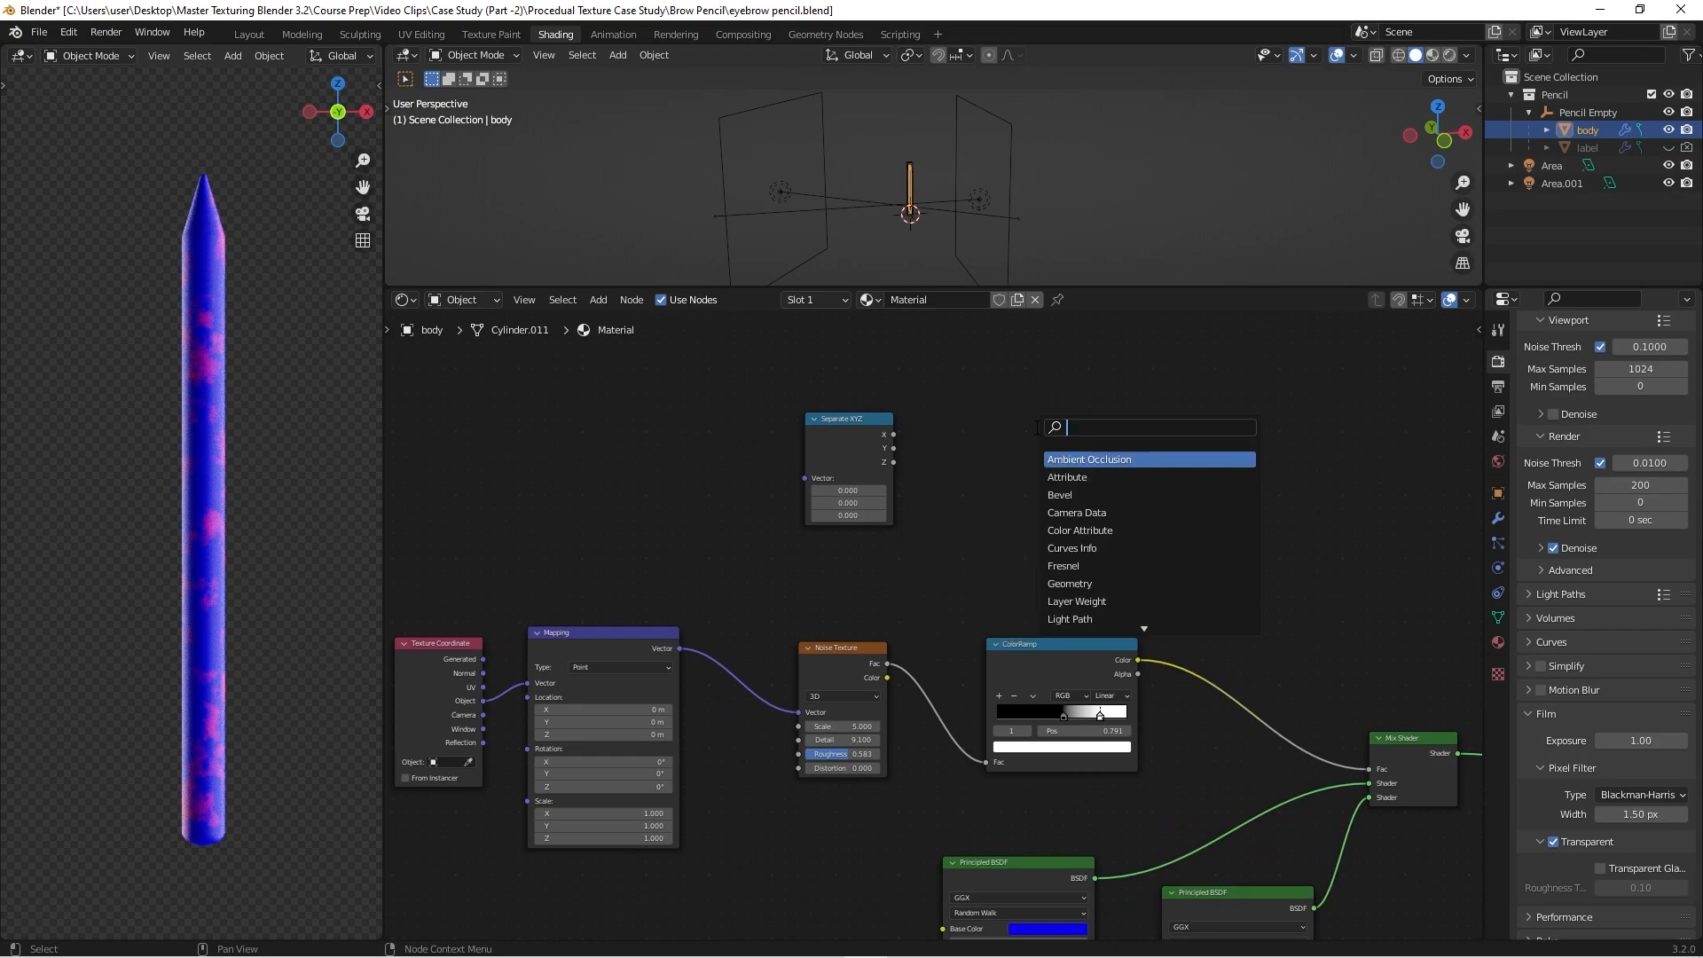
text(grad)
key(Return)
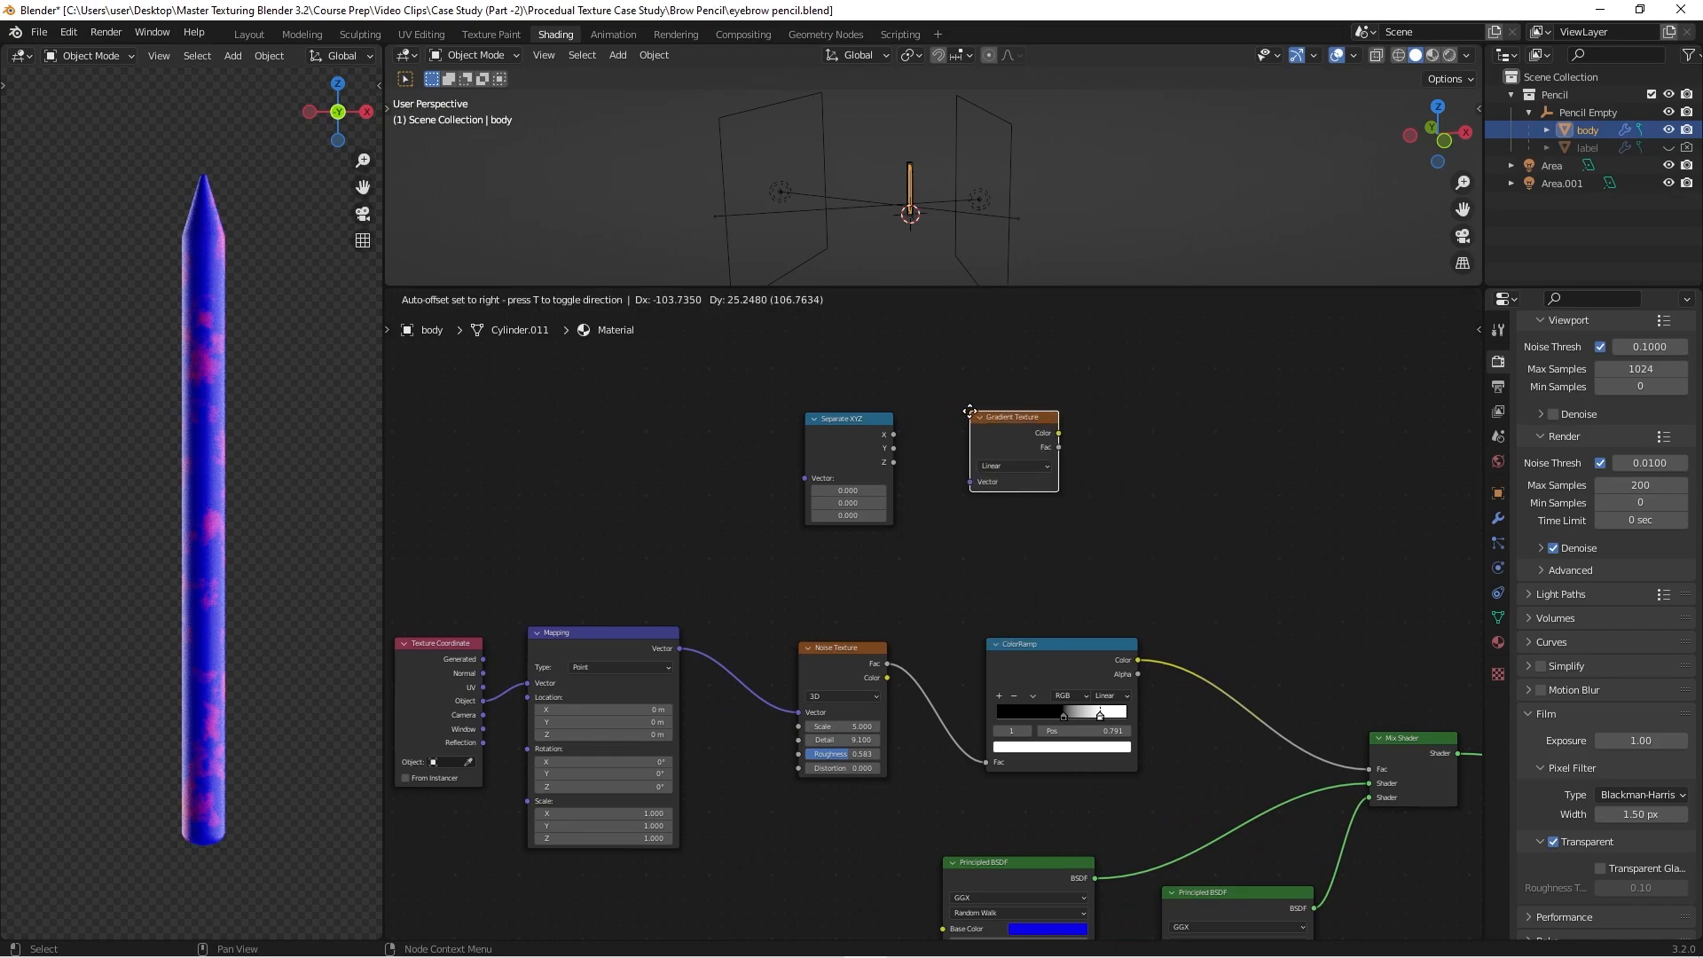
click(968, 424)
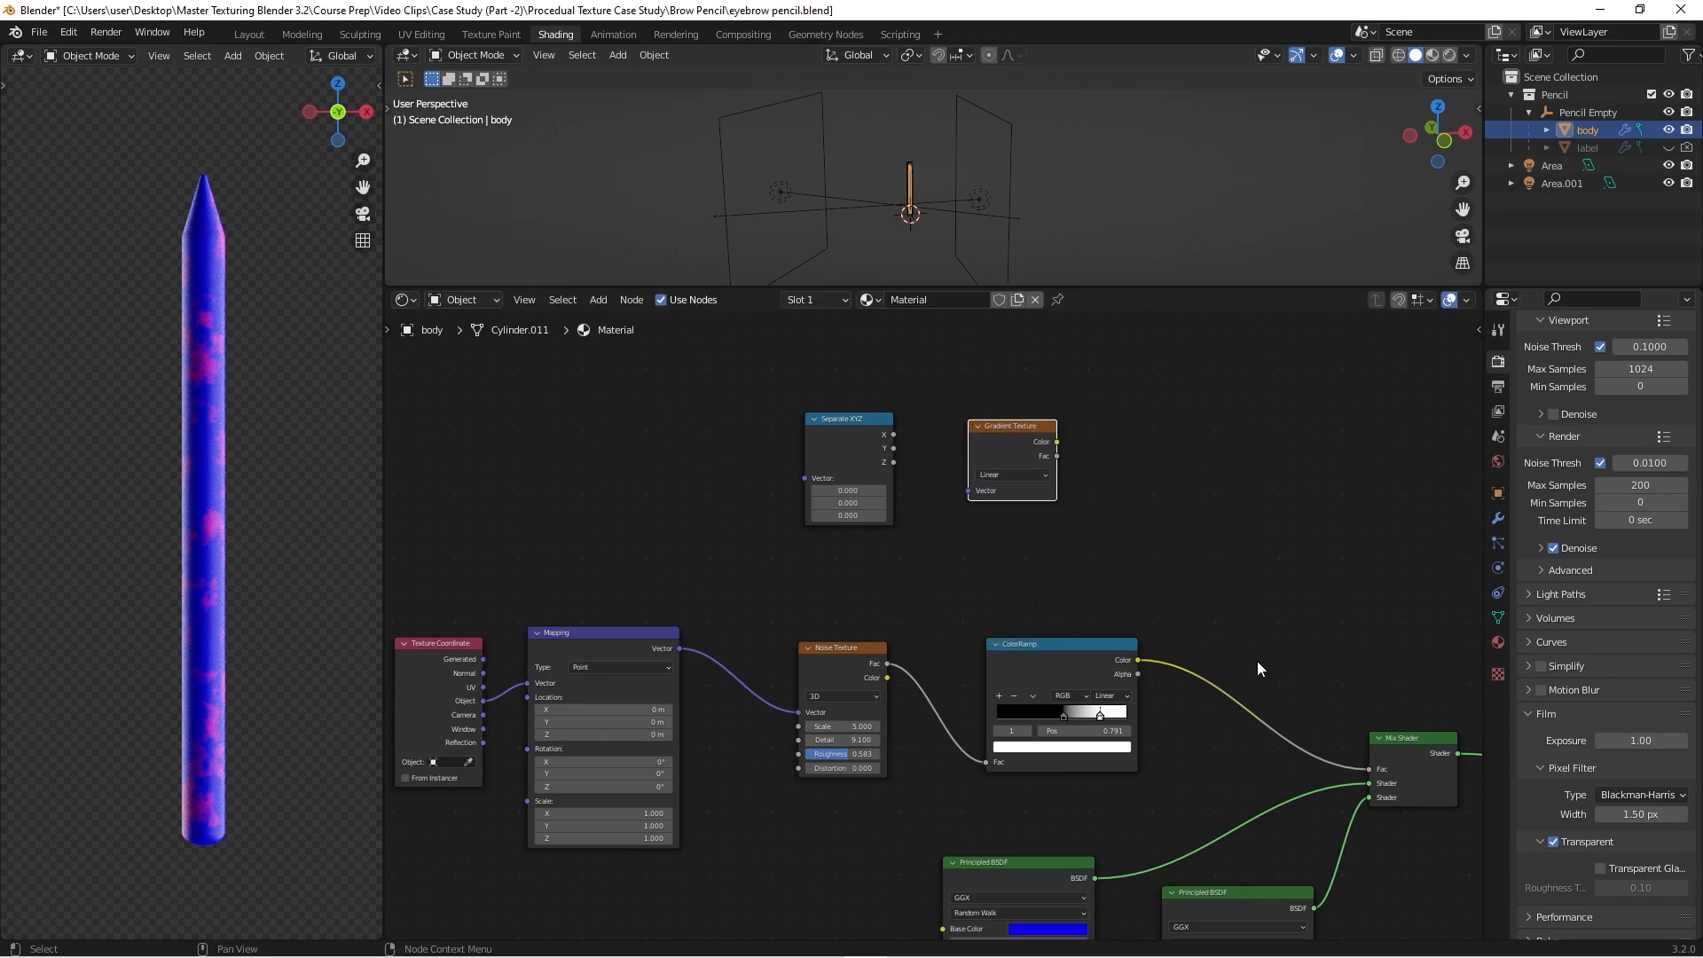
Step: Cut the Mapping-to-Noise Texture and ColorRamp-to-Mix Shader links, and preview the Gradient Texture's output directly on the pencil
ctrl+right_drag(1252, 667, 1226, 729)
ctrl+right_drag(742, 665, 750, 718)
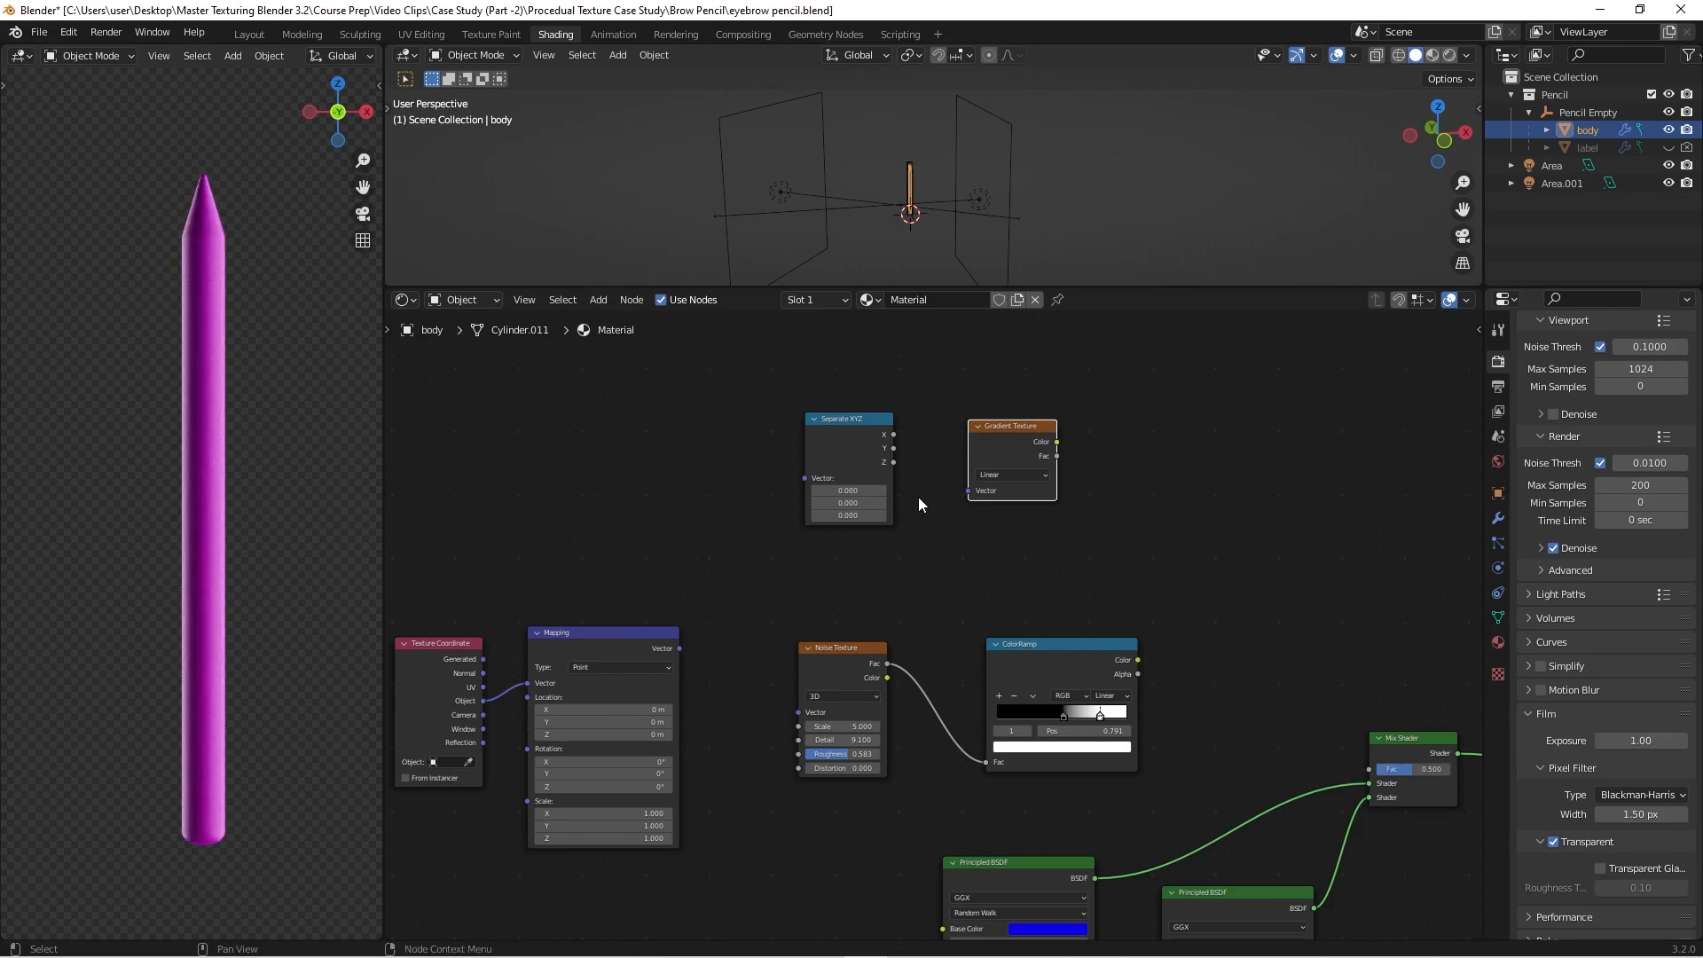
scroll(1234, 676, down, 2)
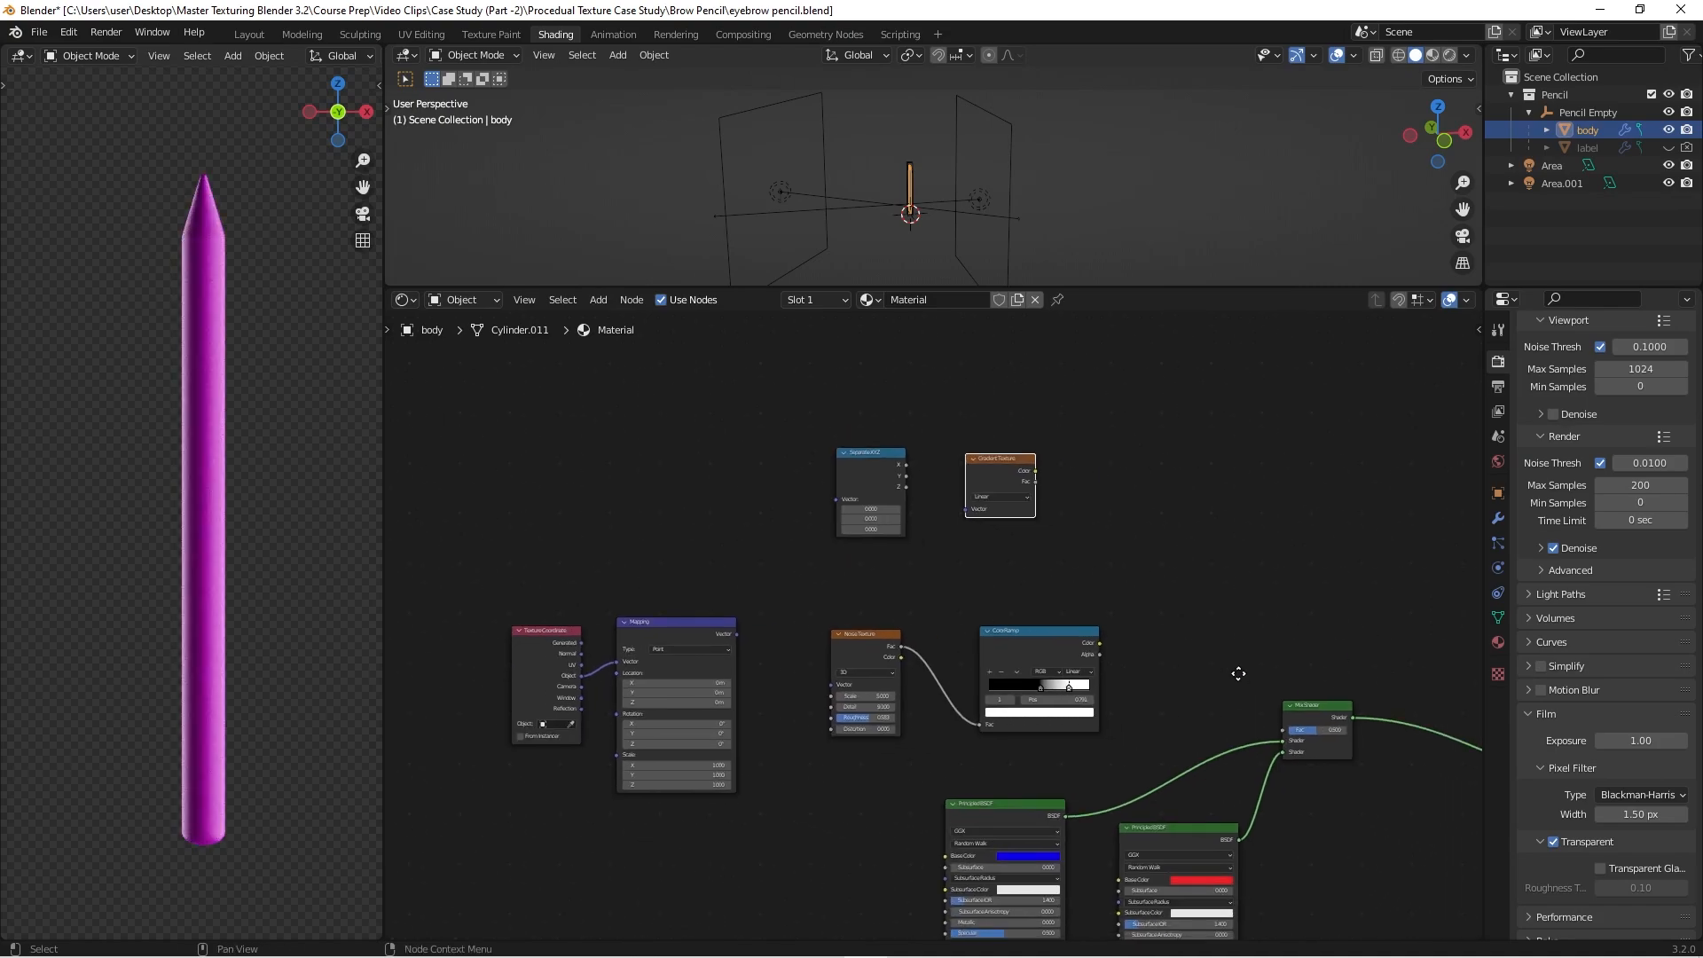
ctrl+shift+click(1006, 449)
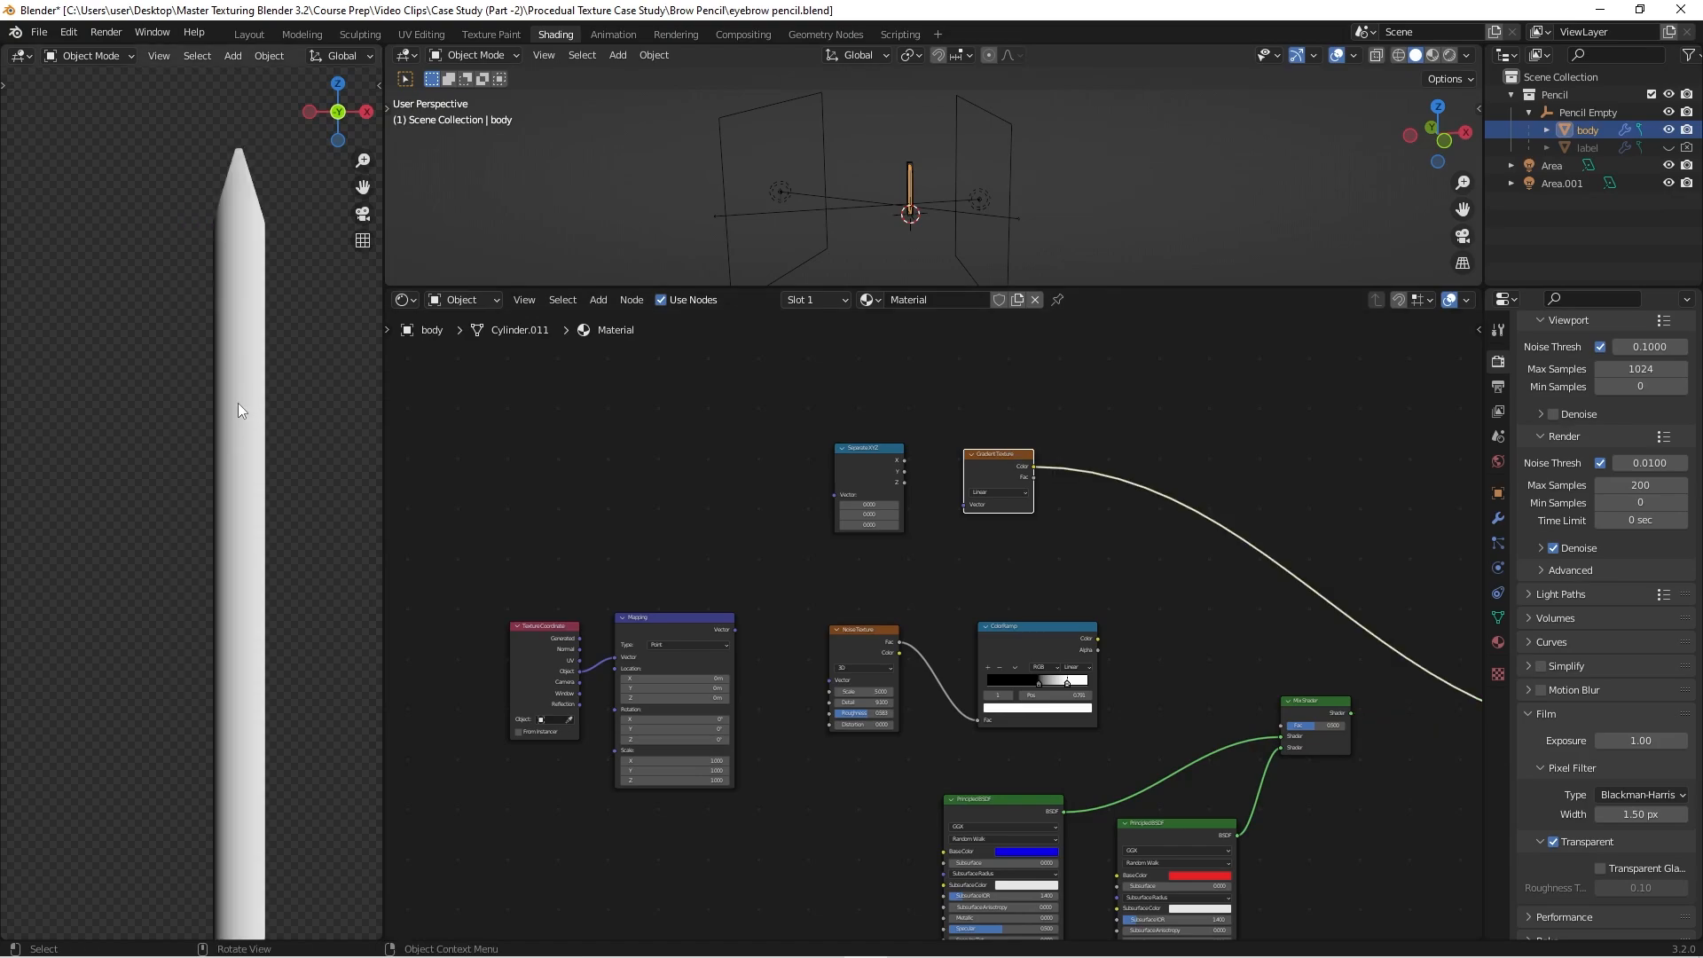
scroll(252, 397, up, 3)
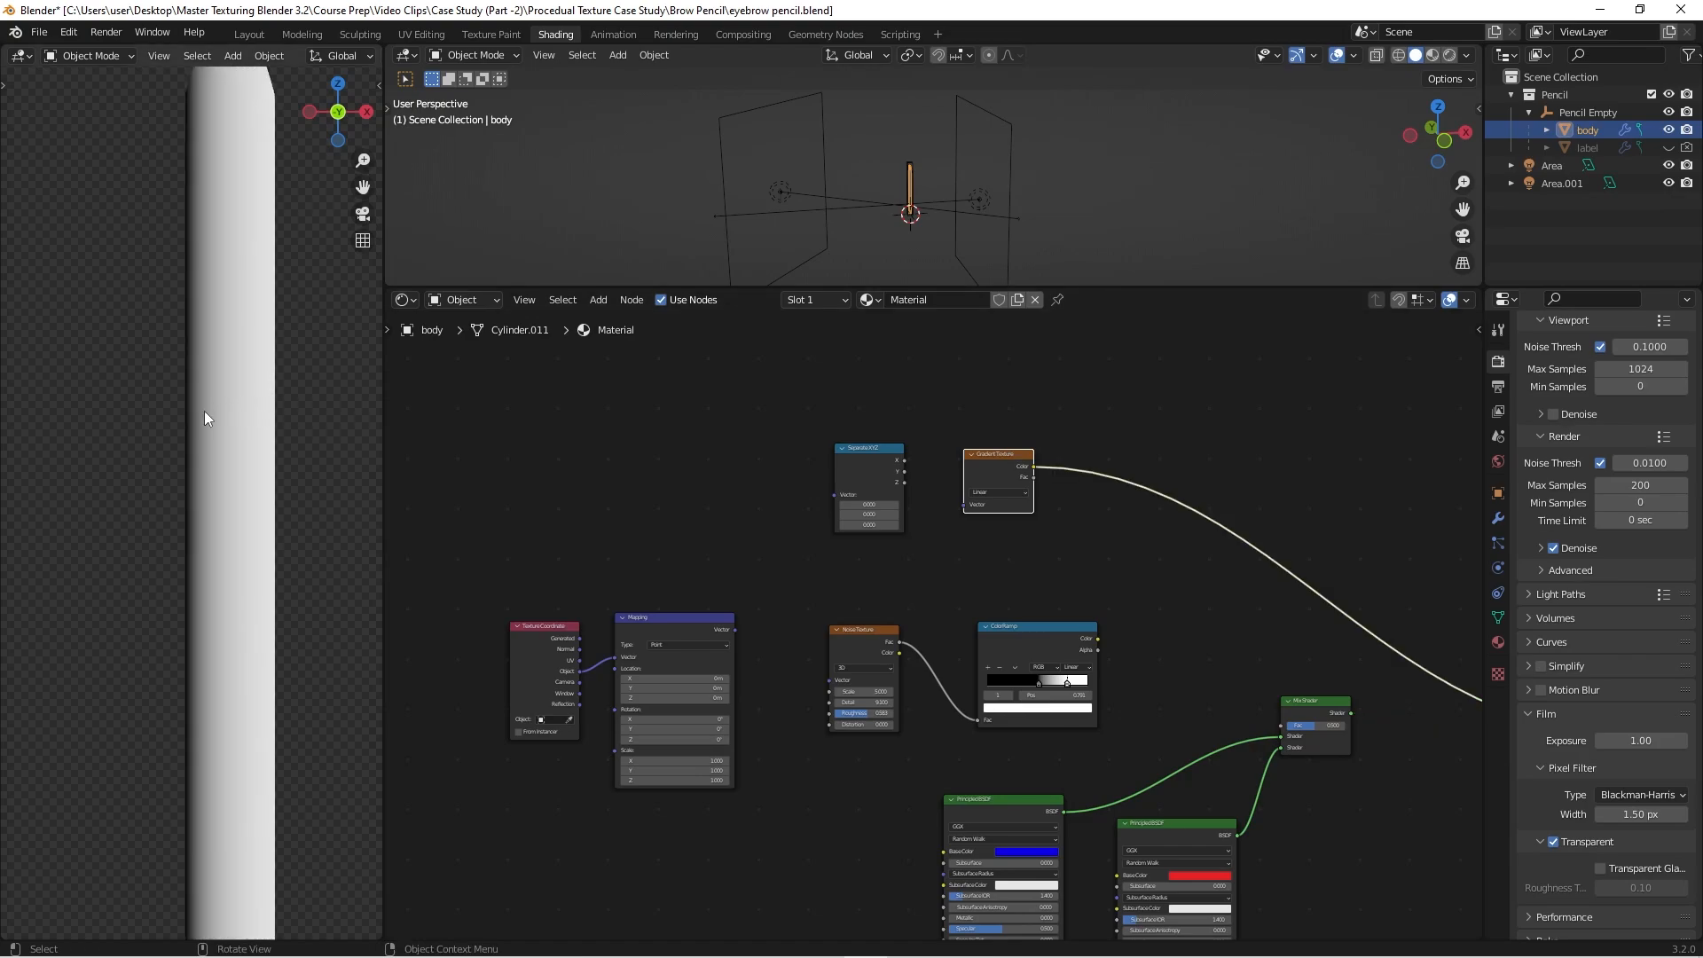
scroll(204, 408, down, 2)
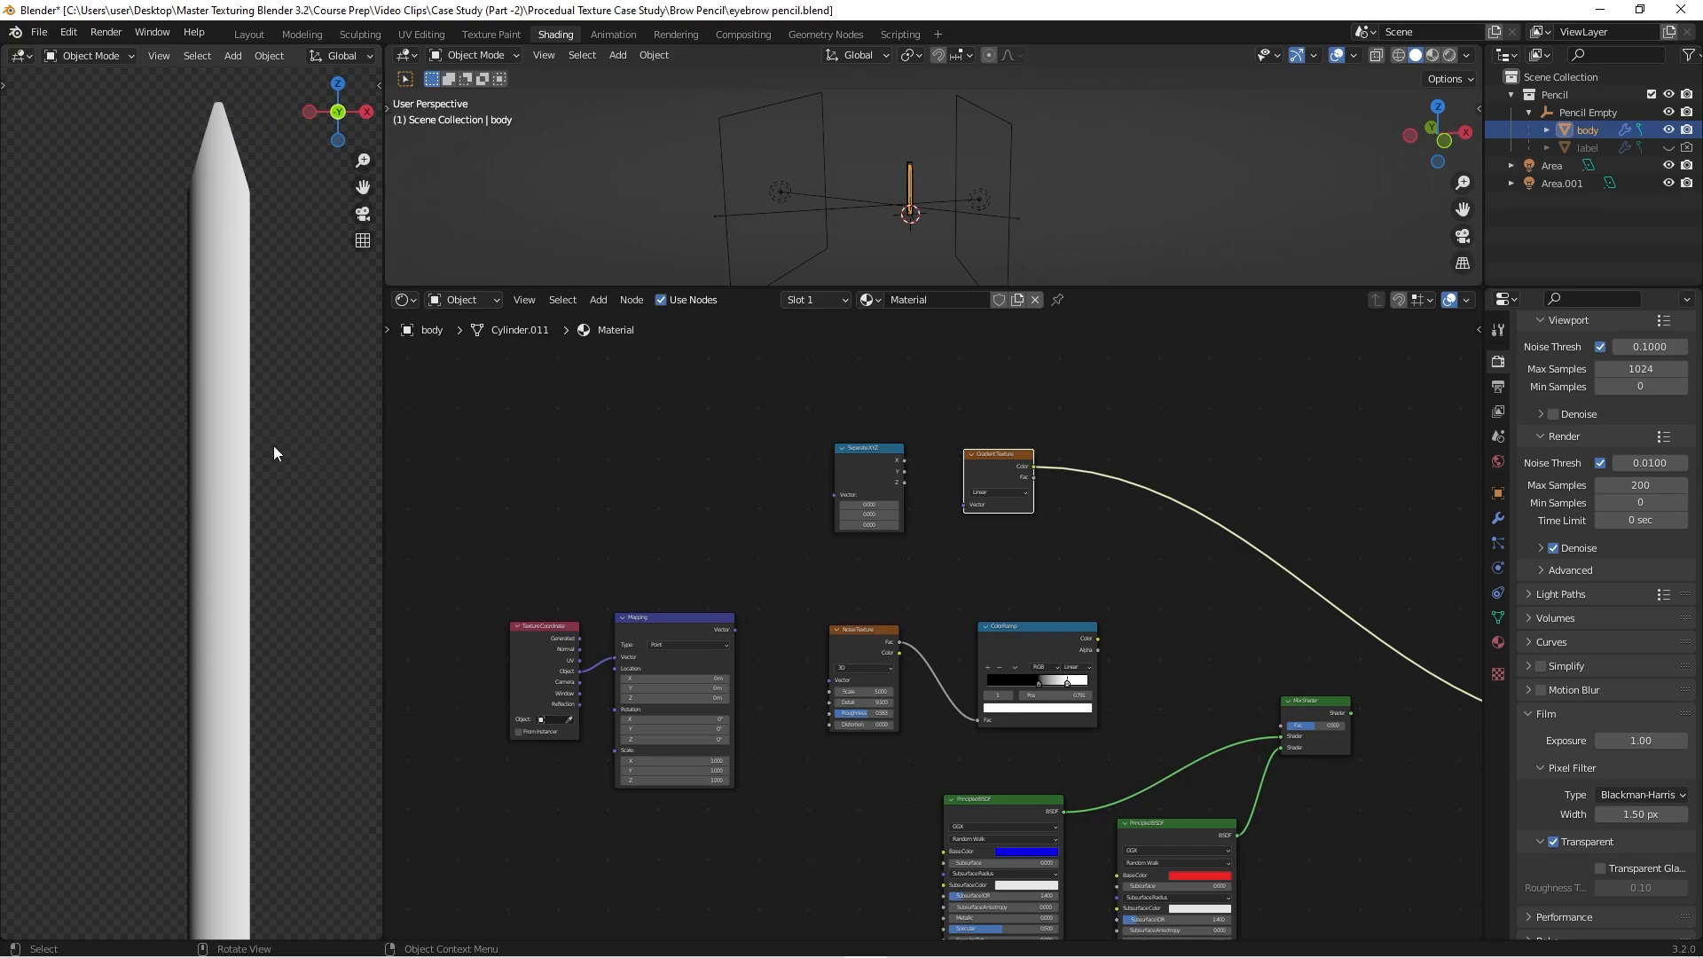
scroll(271, 446, down, 1)
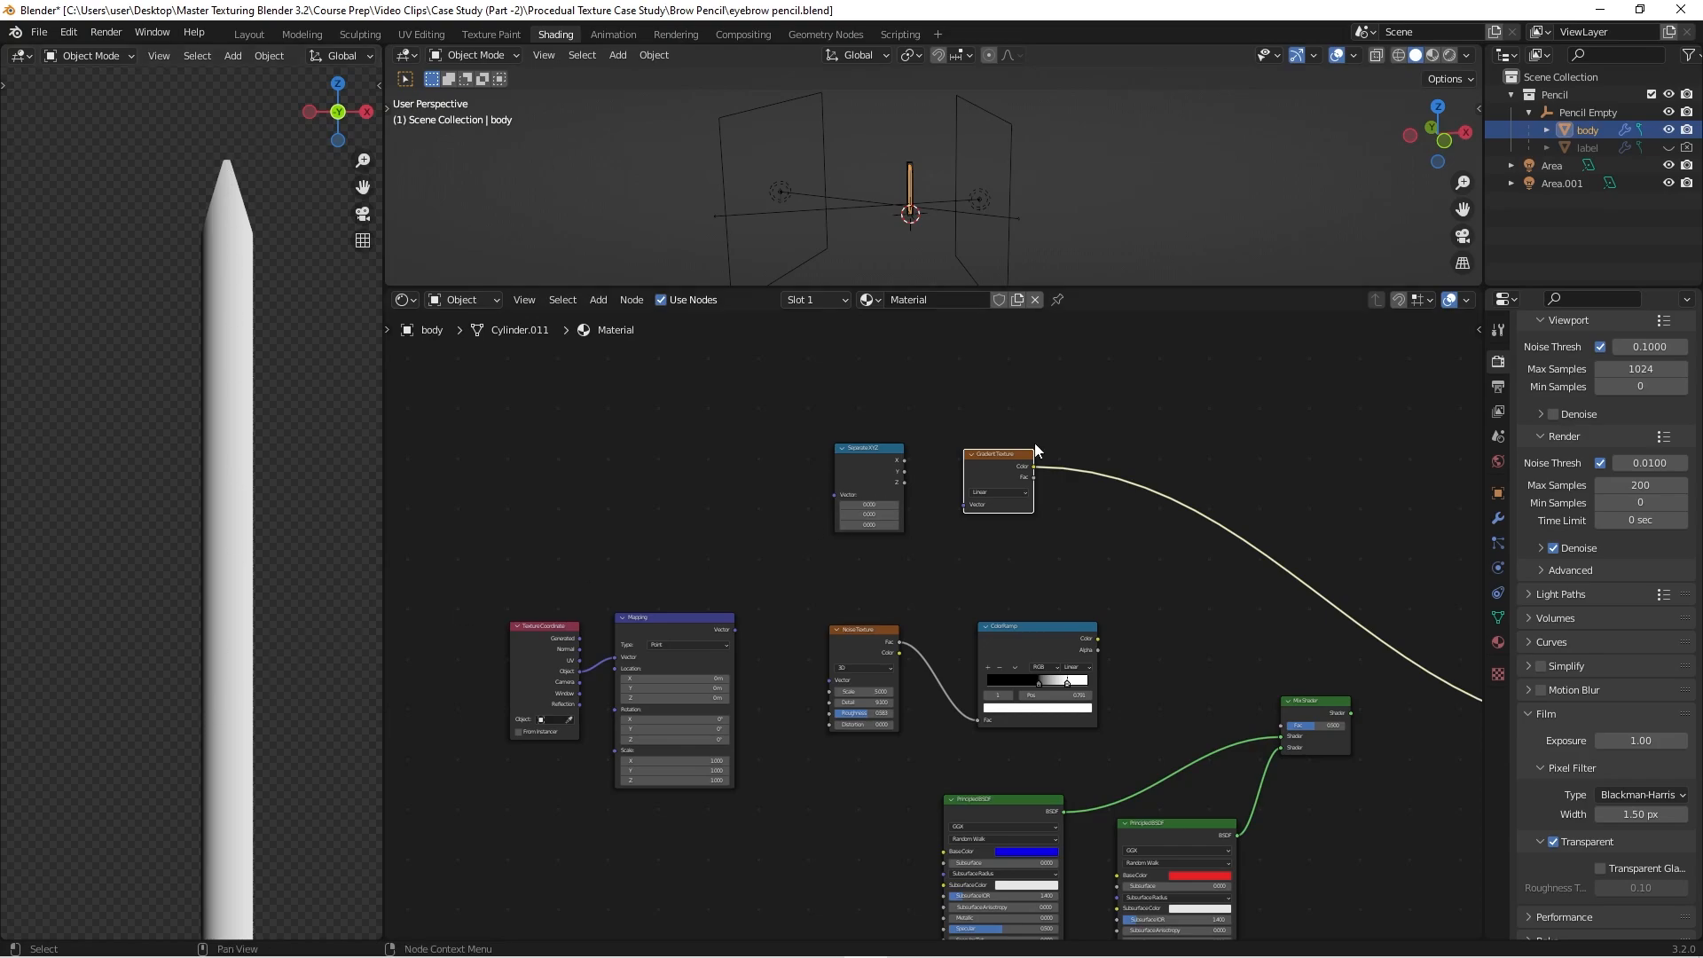
Step: Connect the Mapping node's Vector output to the Gradient Texture's Vector input
scroll(1030, 440, up, 3)
scroll(872, 484, down, 1)
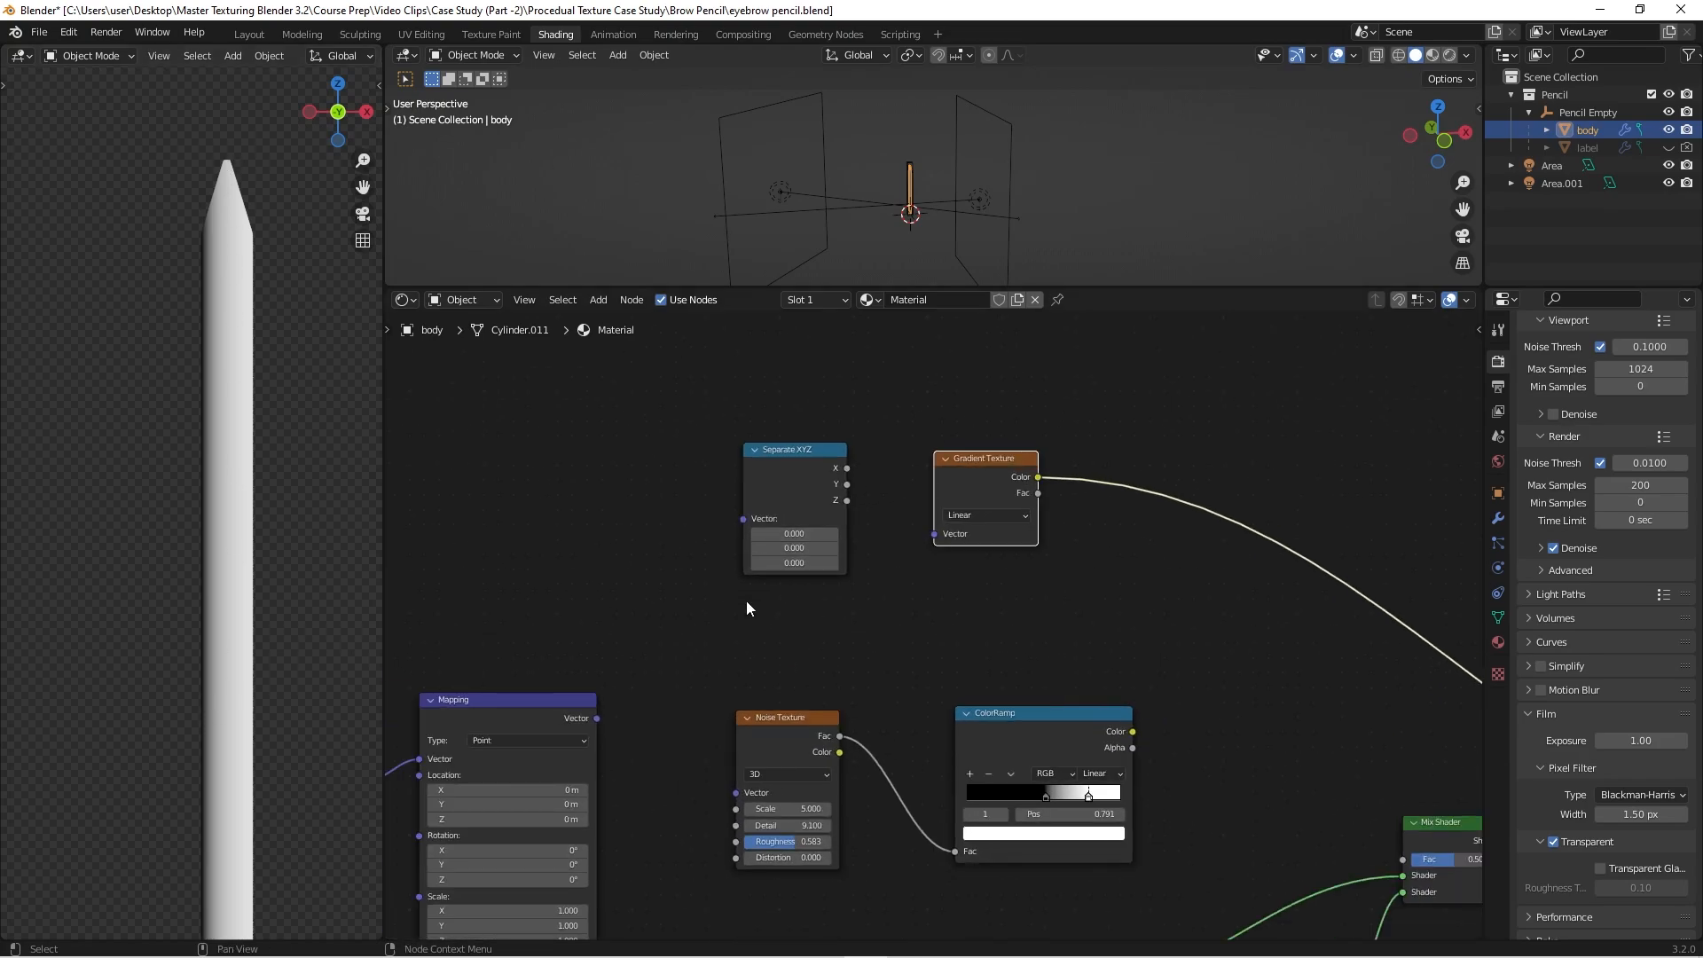
middle_drag(747, 604, 798, 581)
scroll(619, 688, down, 2)
middle_drag(670, 660, 729, 617)
scroll(729, 617, up, 3)
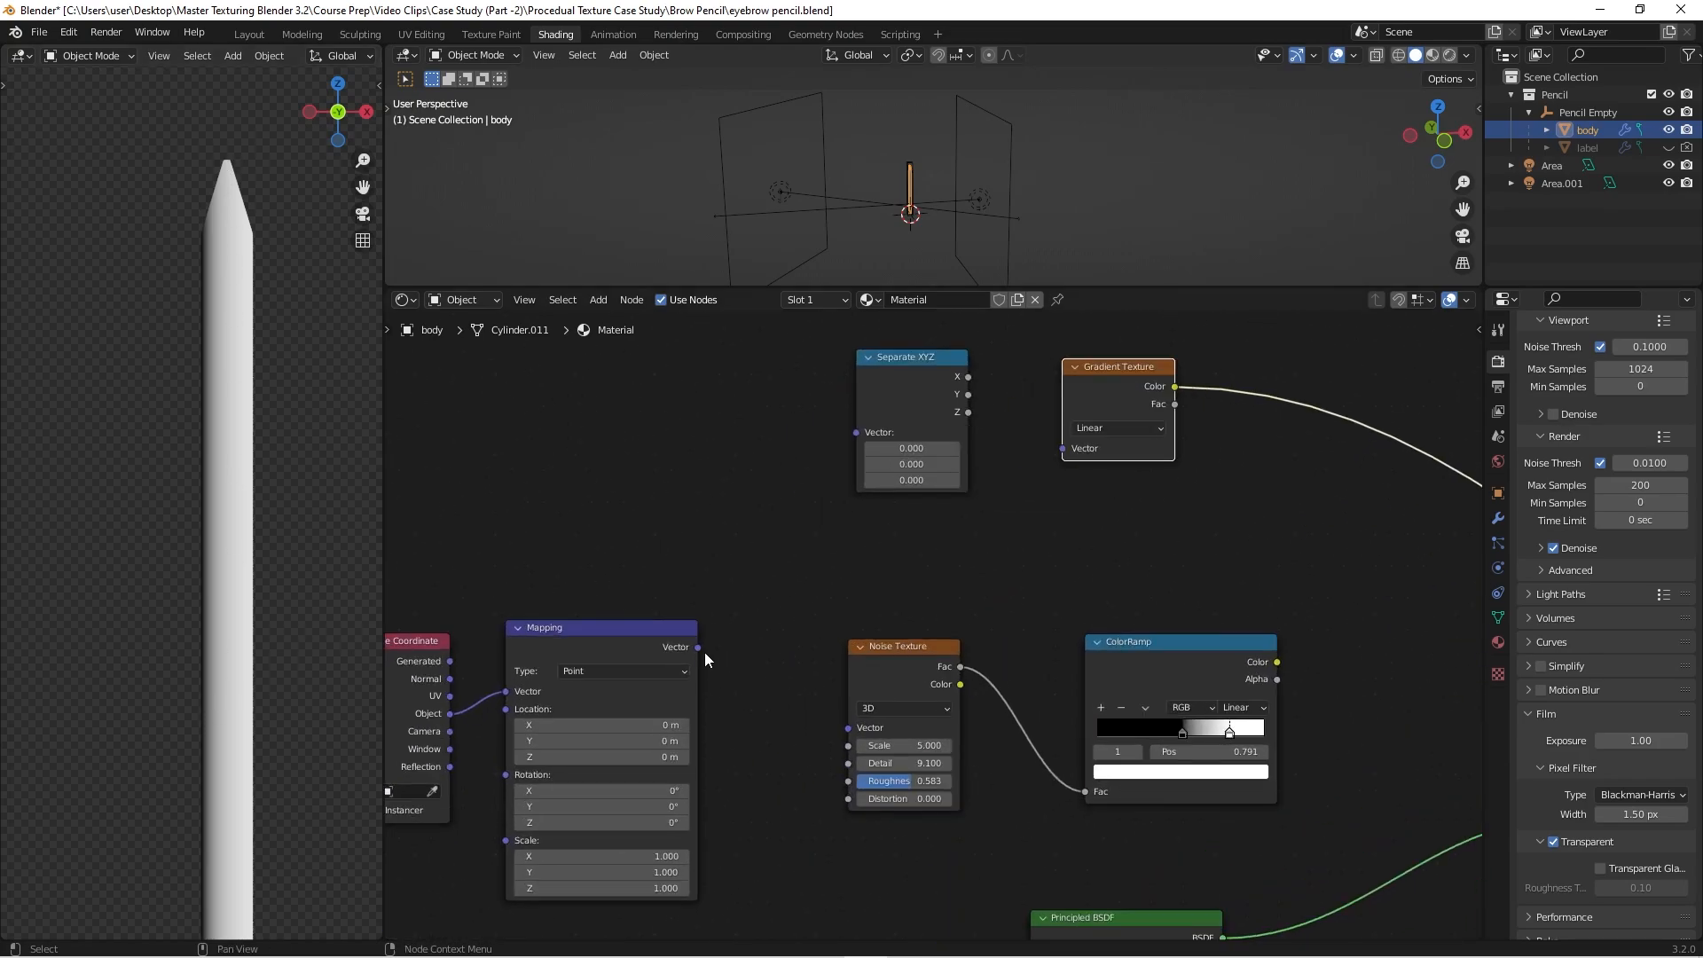
drag(696, 647, 1051, 452)
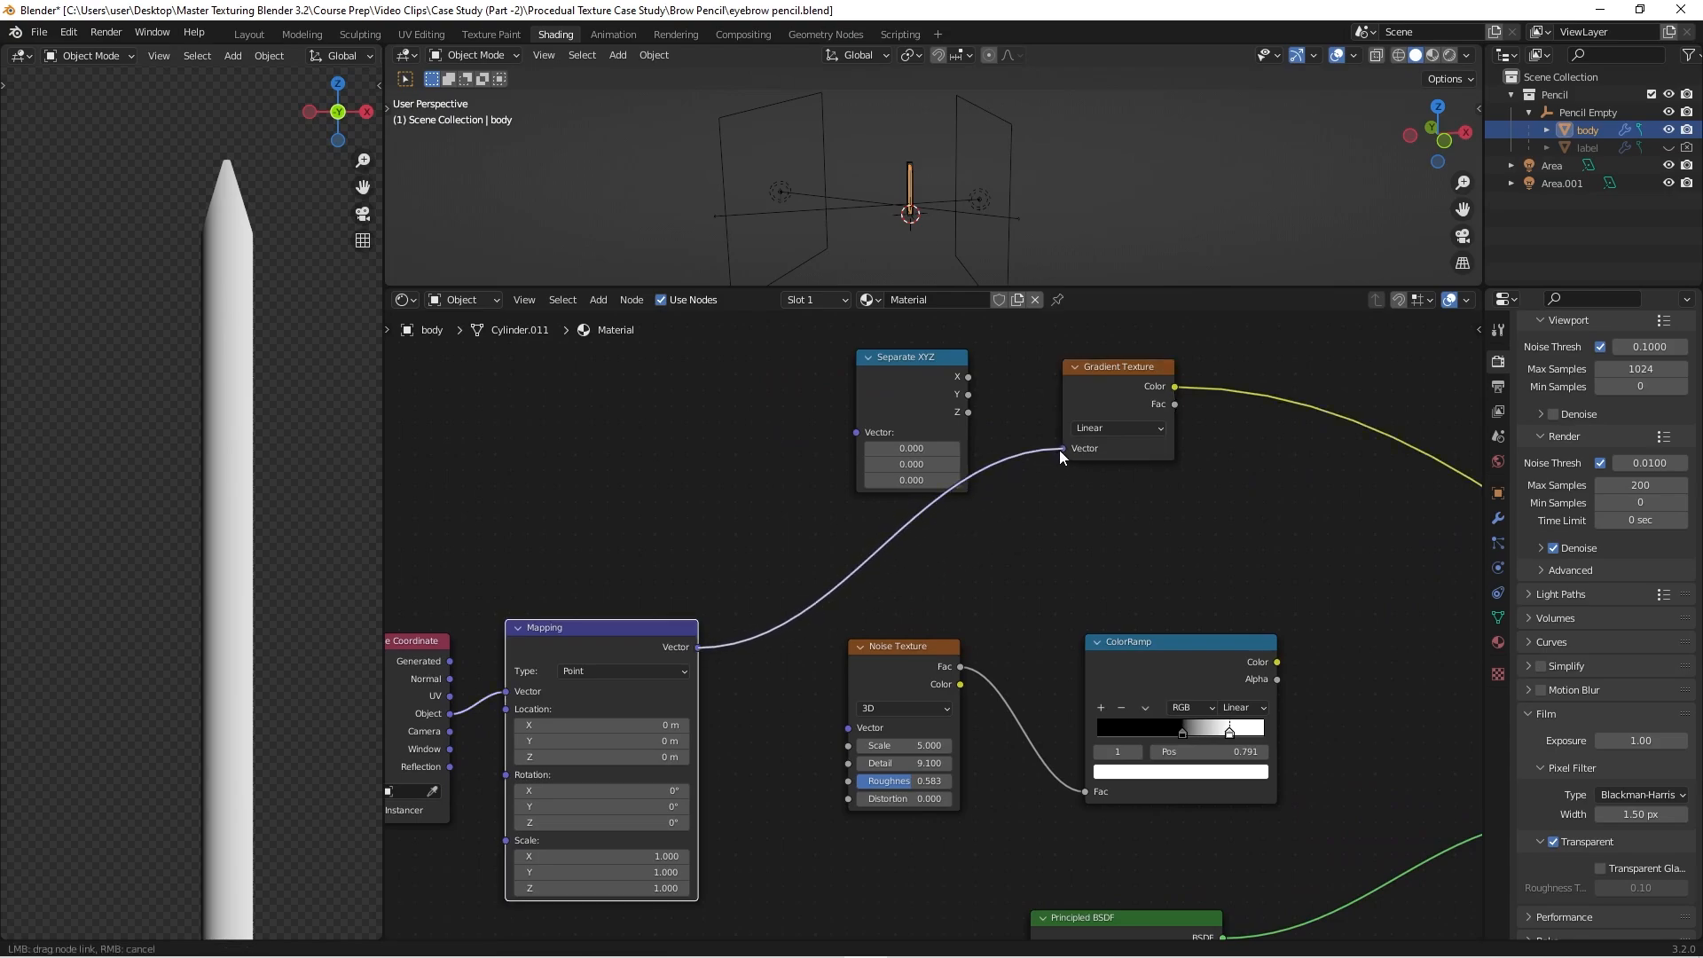
Step: Move the Texture Coordinate and Mapping nodes slightly upward, keeping them side by side
scroll(733, 571, down, 1)
middle_drag(733, 576, 915, 468)
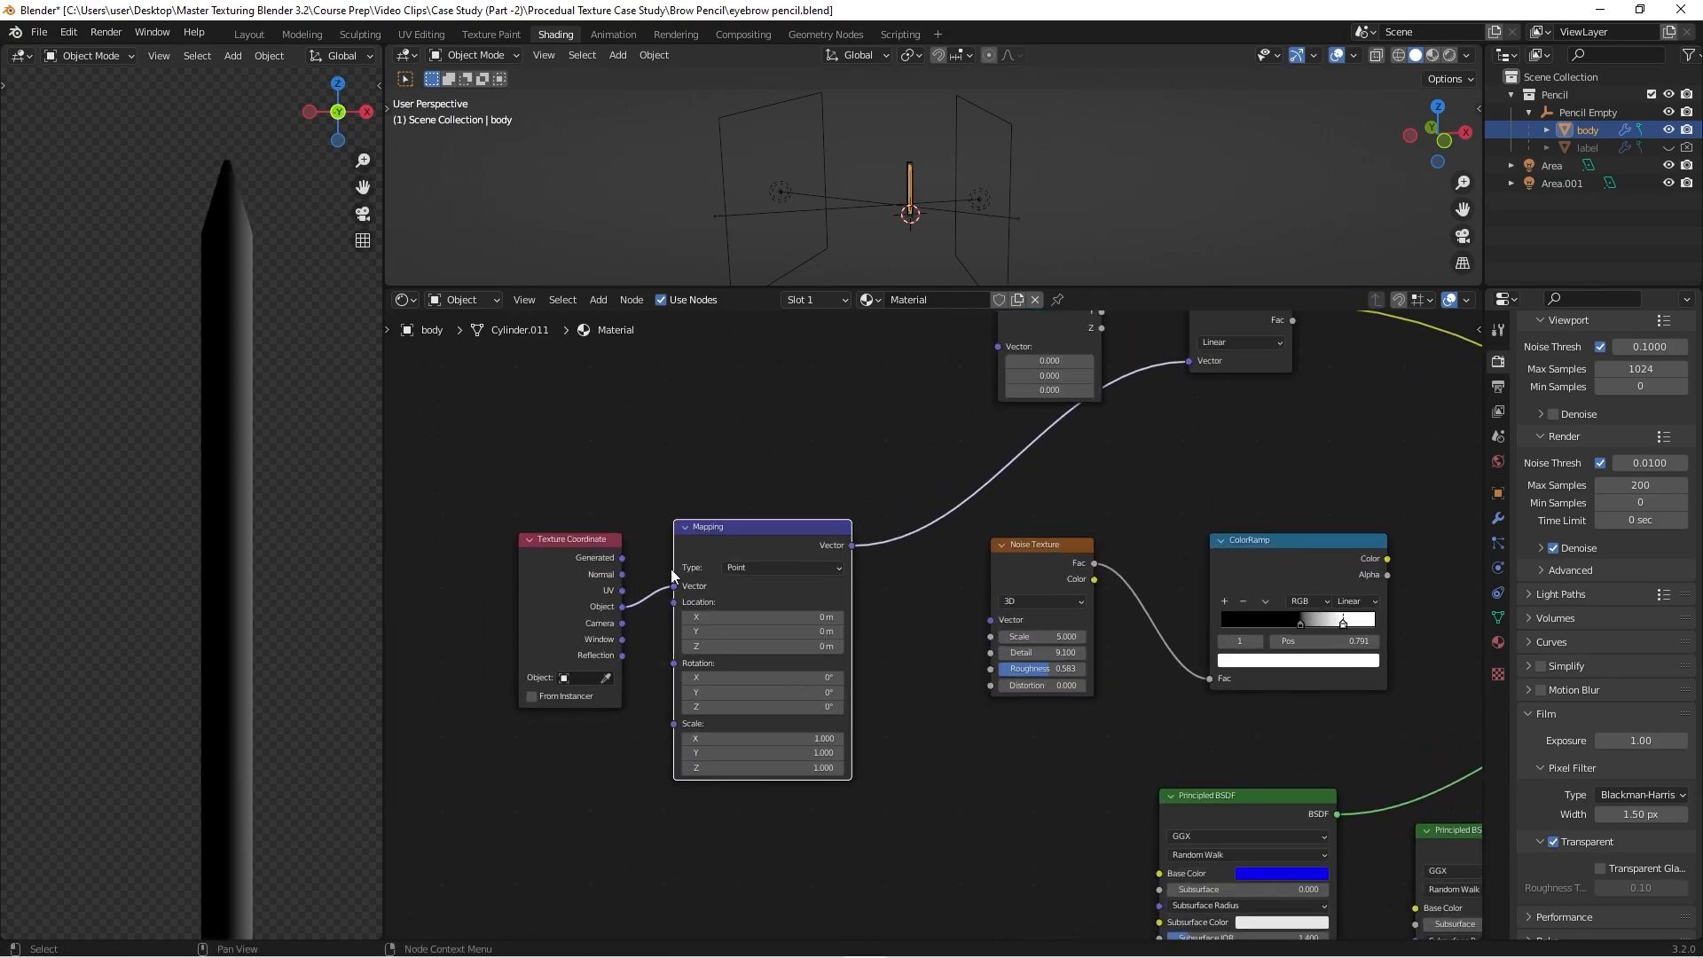
drag(582, 532, 574, 491)
drag(763, 526, 774, 497)
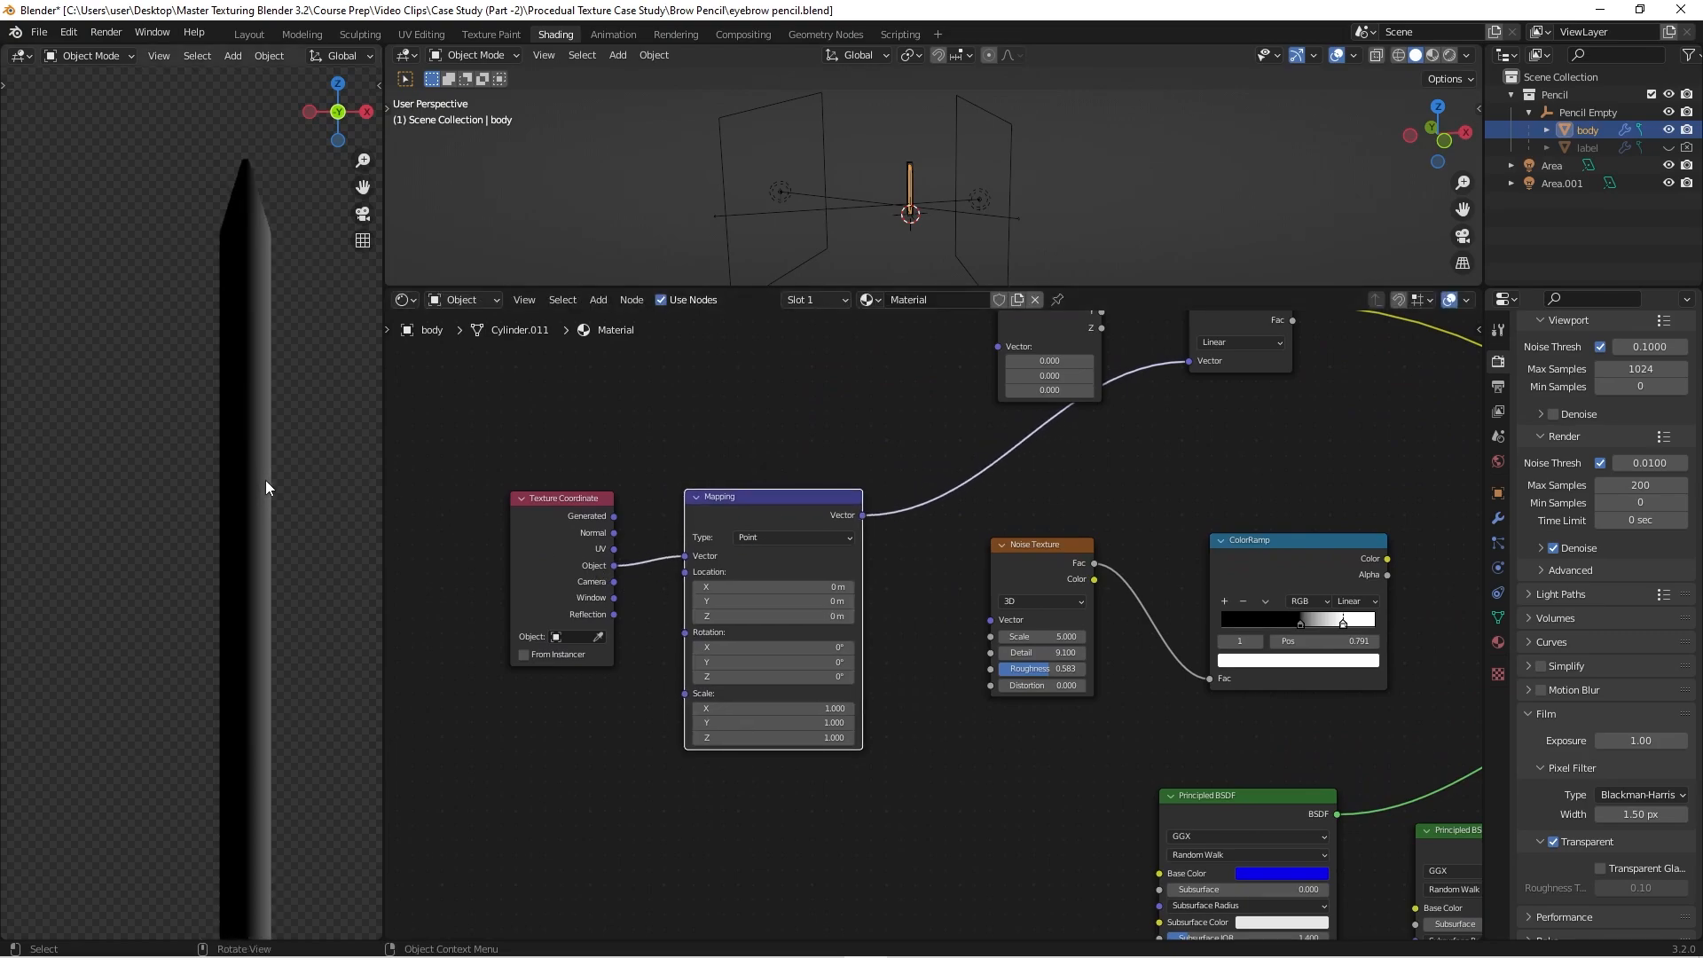
Step: Feed the Mapping node's Vector input from the Texture Coordinate's Generated output instead of Object
scroll(618, 529, up, 1)
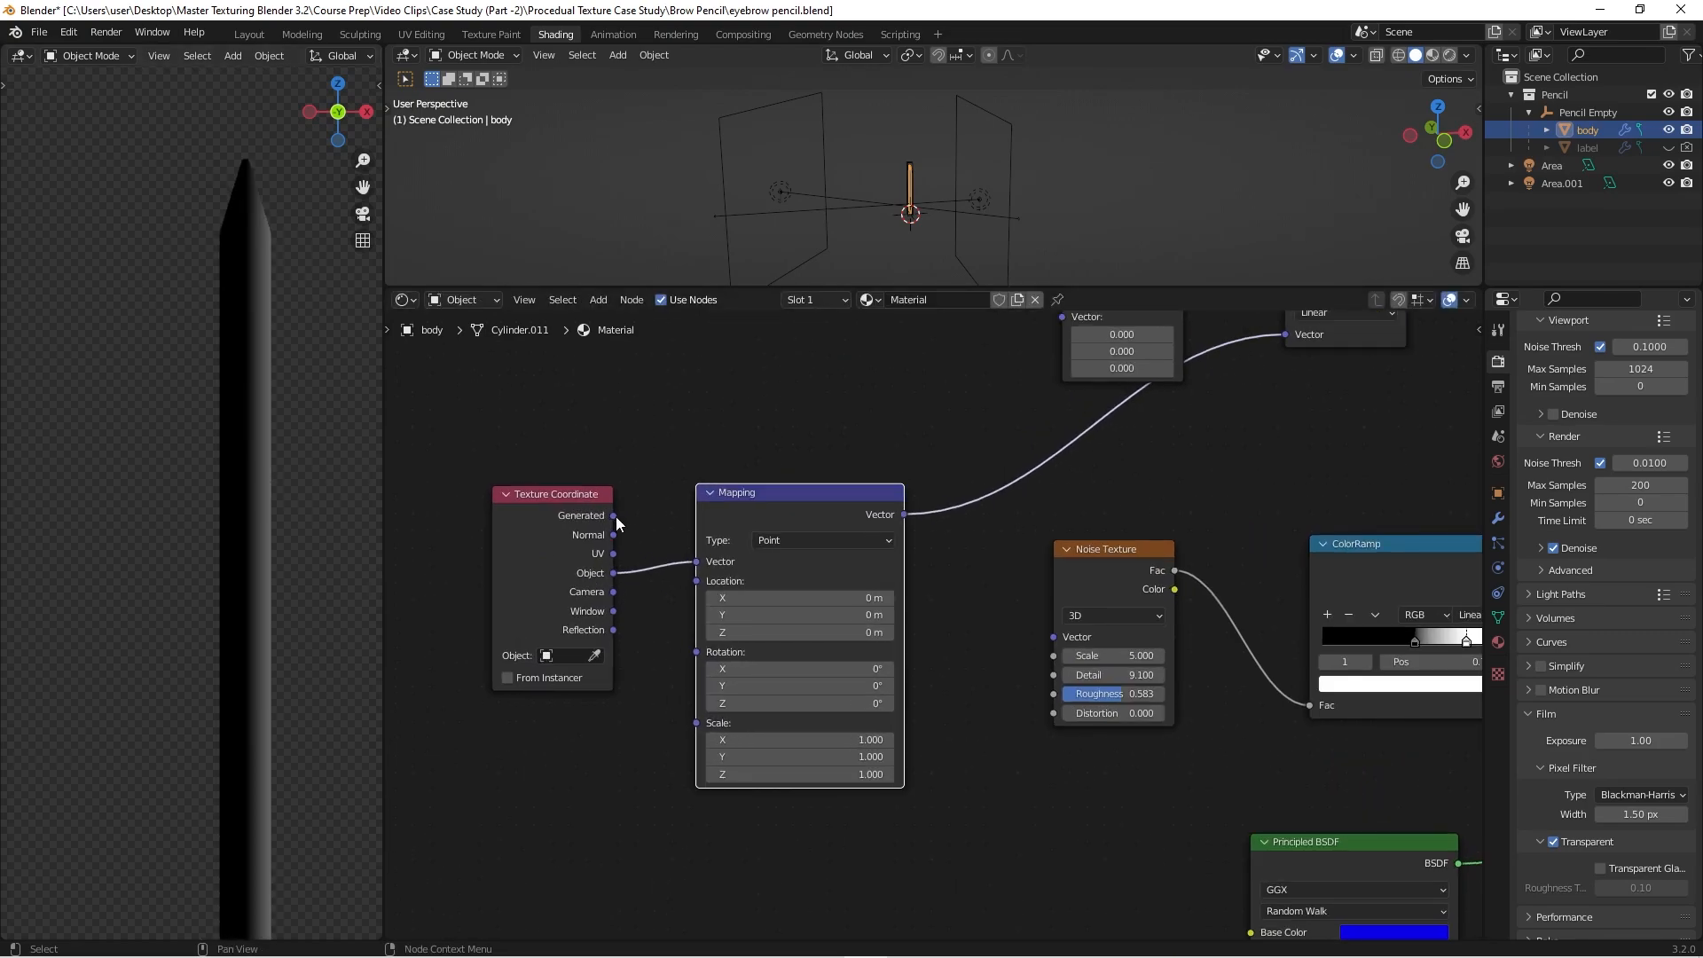
drag(615, 516, 695, 562)
scroll(226, 431, down, 1)
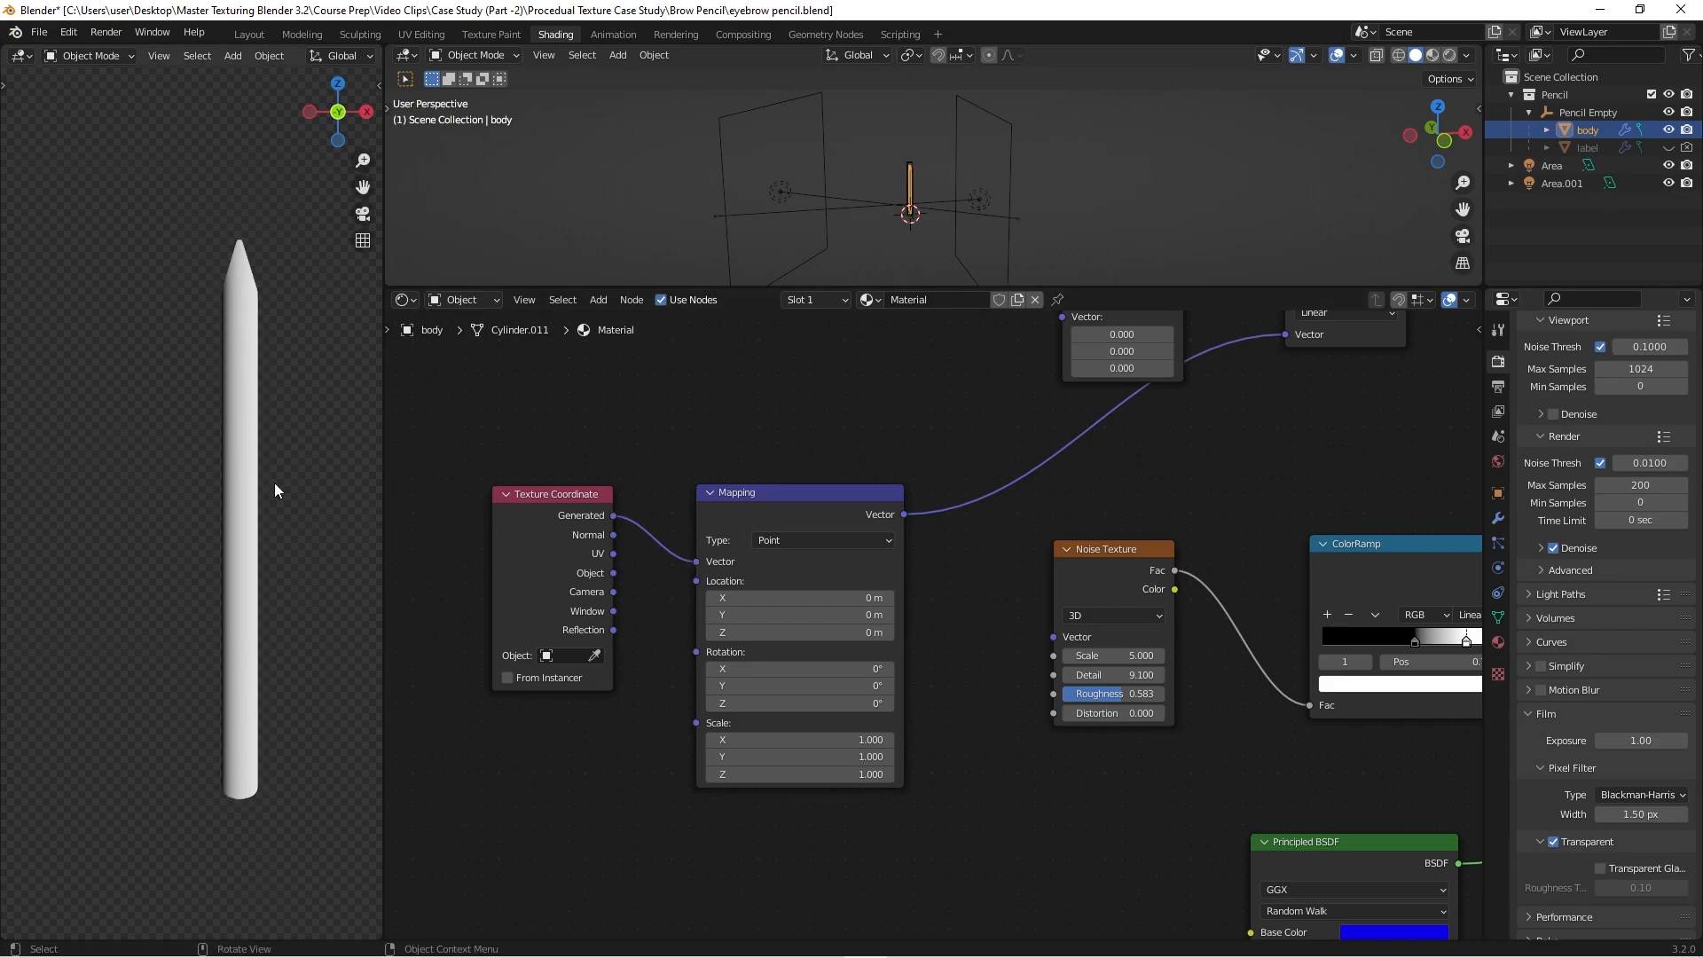
Step: Tidy the Texture Coordinate and Mapping nodes and insert Separate XYZ into the link between Mapping and Gradient Texture
scroll(774, 479, down, 1)
middle_drag(779, 575, 760, 598)
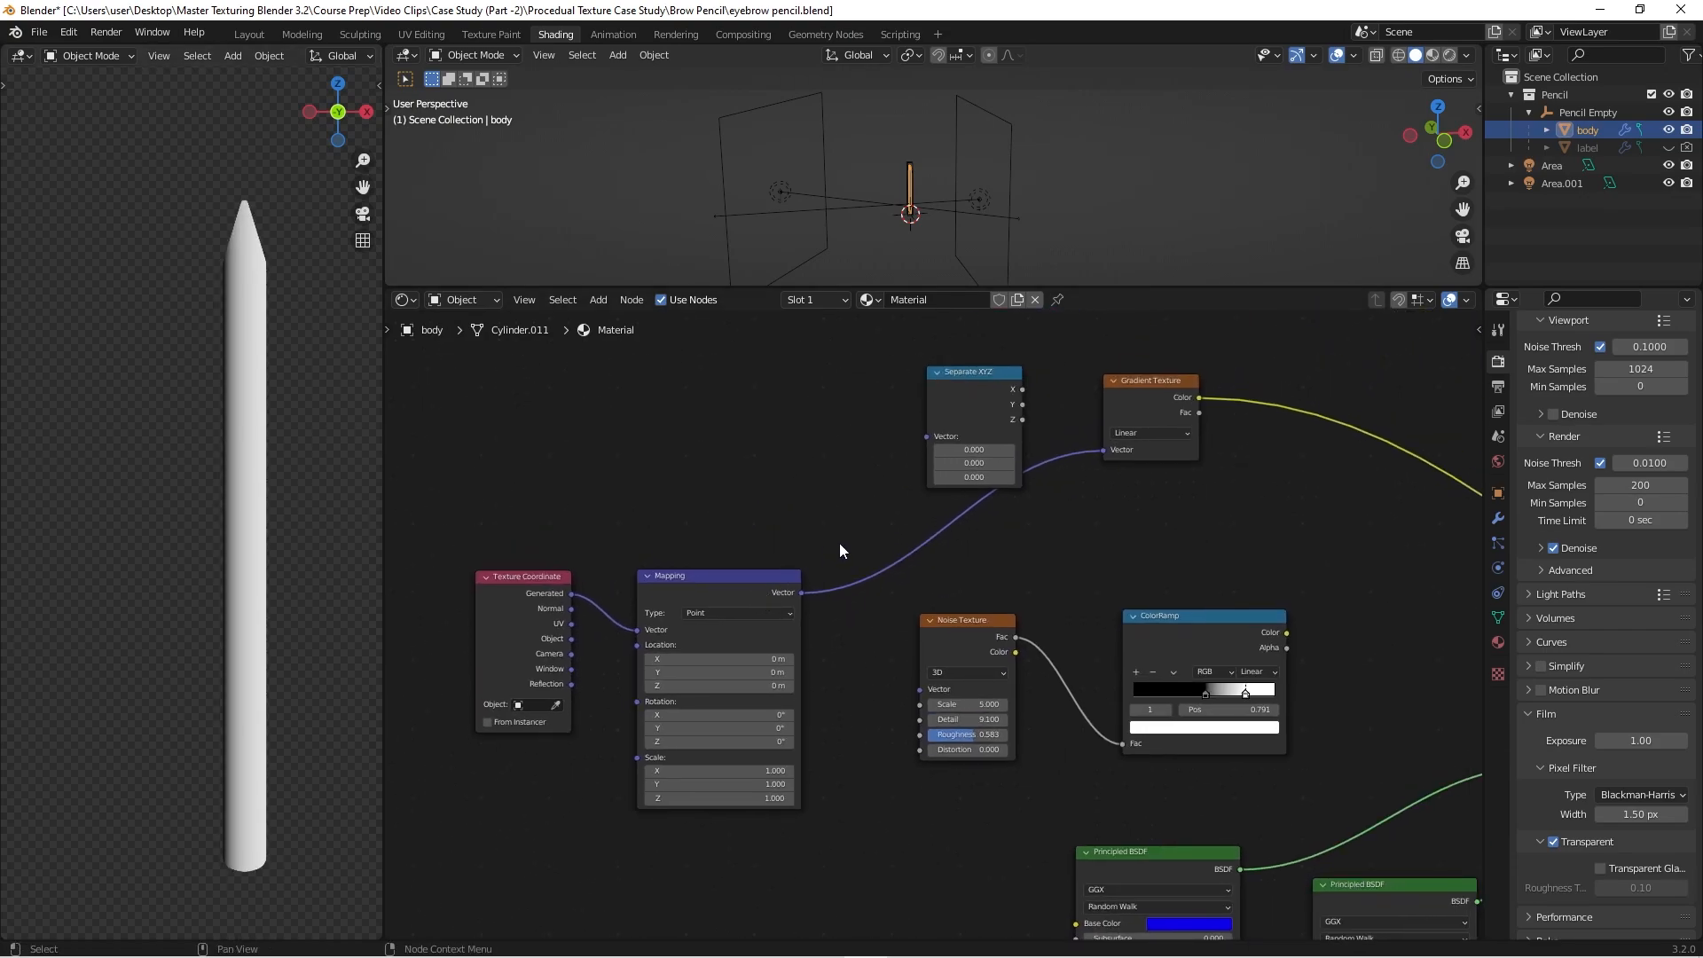
drag(719, 579, 713, 570)
drag(549, 578, 560, 554)
mouse_move(703, 572)
mouse_down()
mouse_move(678, 564)
mouse_move(708, 547)
mouse_up()
drag(979, 376, 918, 357)
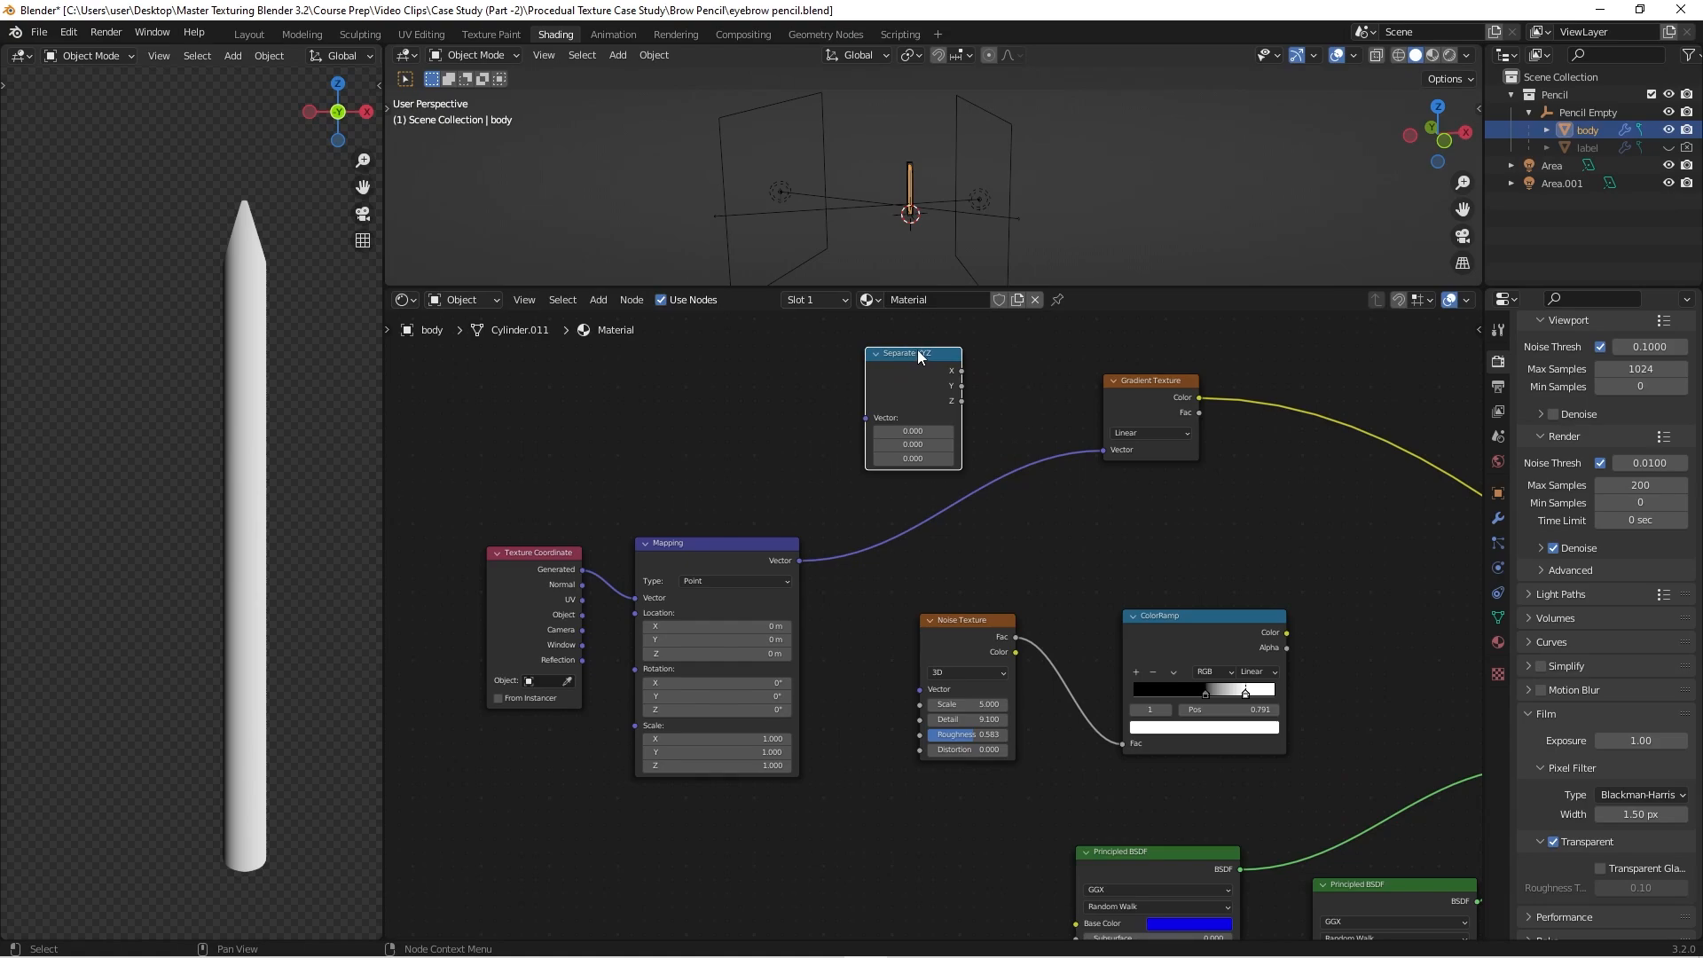
drag(917, 350, 939, 438)
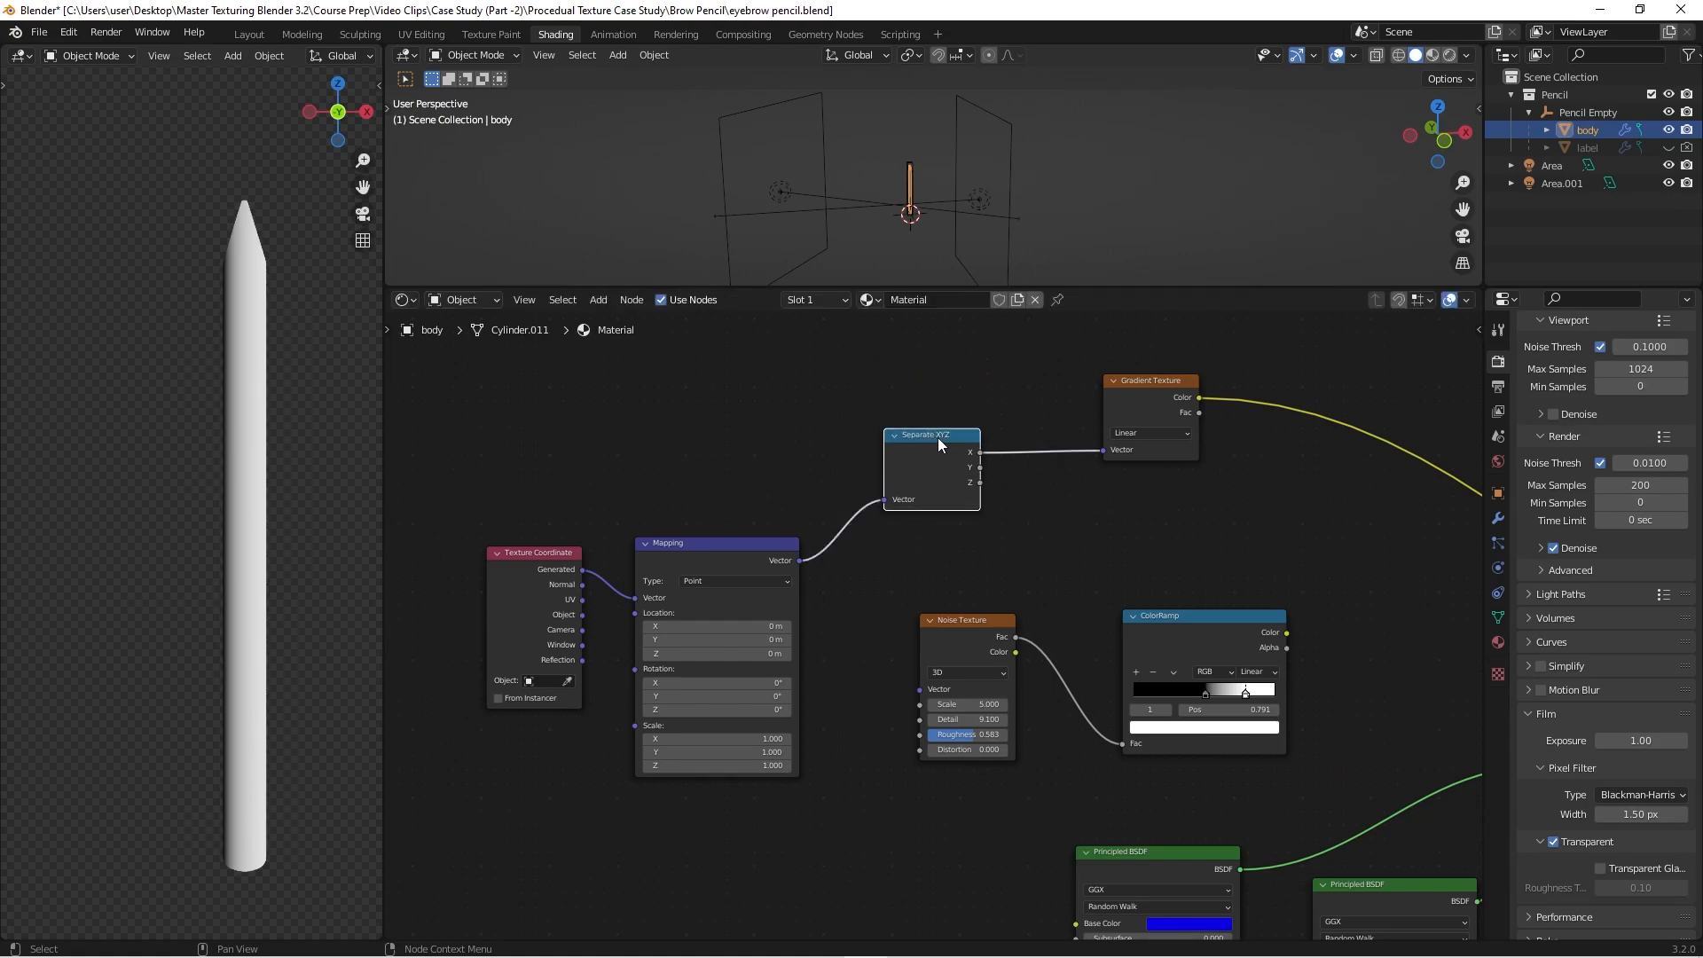
Step: Drive the Gradient Texture's Vector input from the Z output of Separate XYZ instead of X
scroll(976, 452, up, 4)
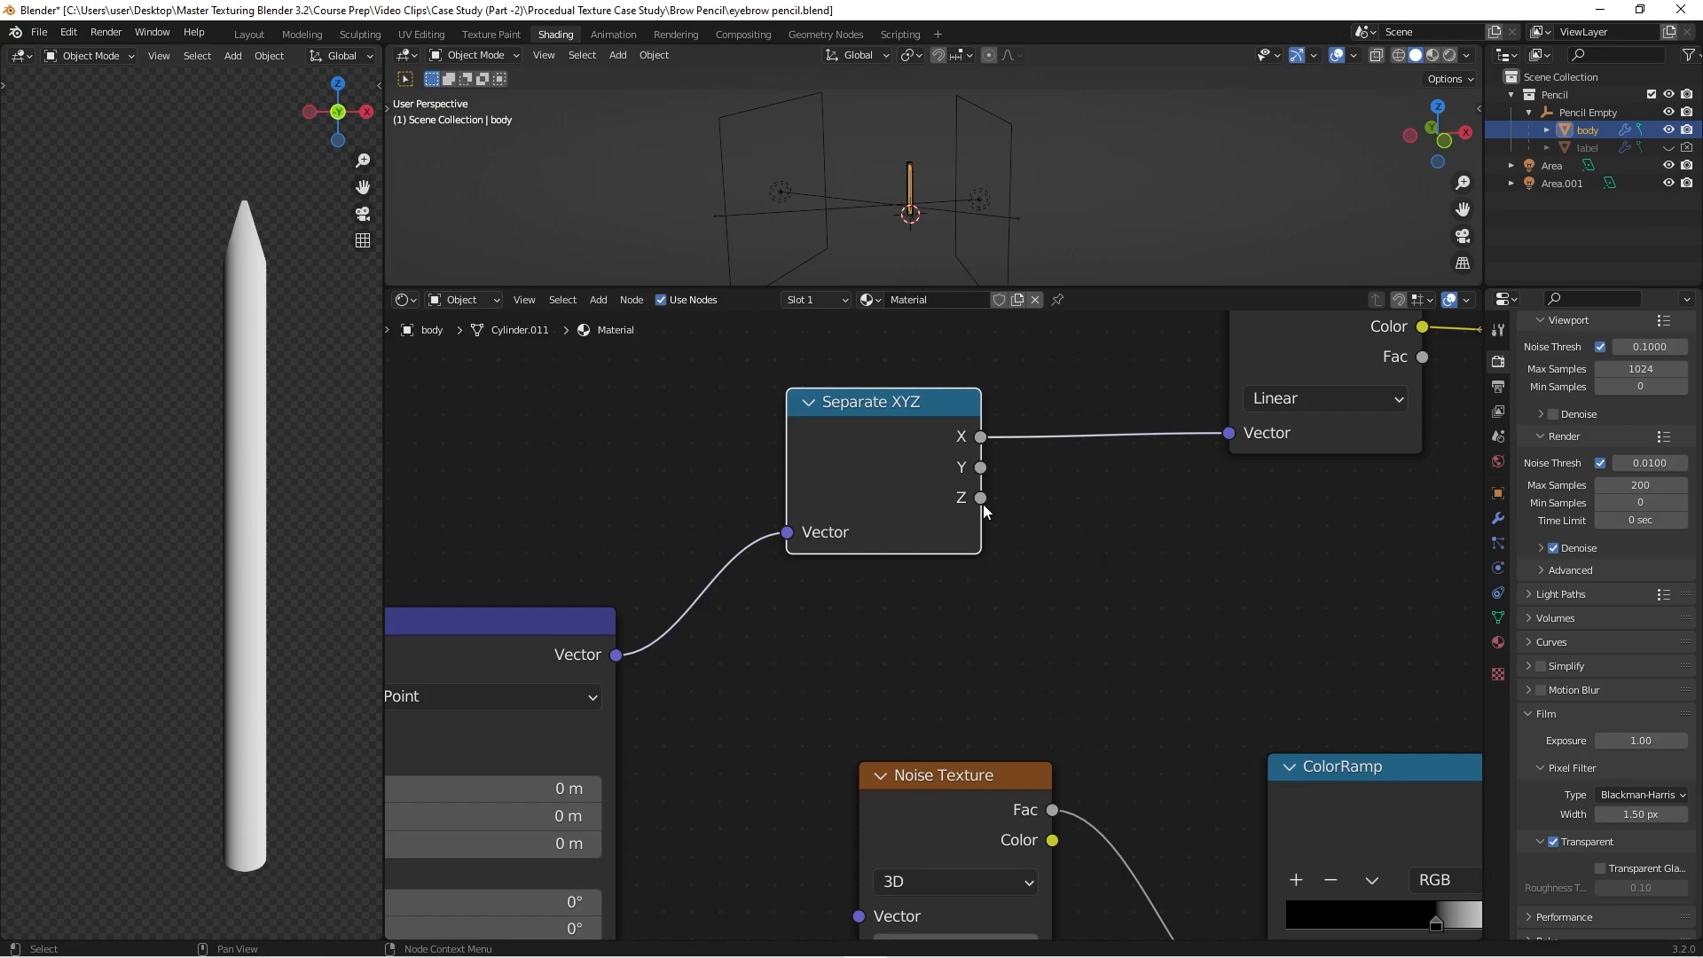
scroll(981, 498, down, 1)
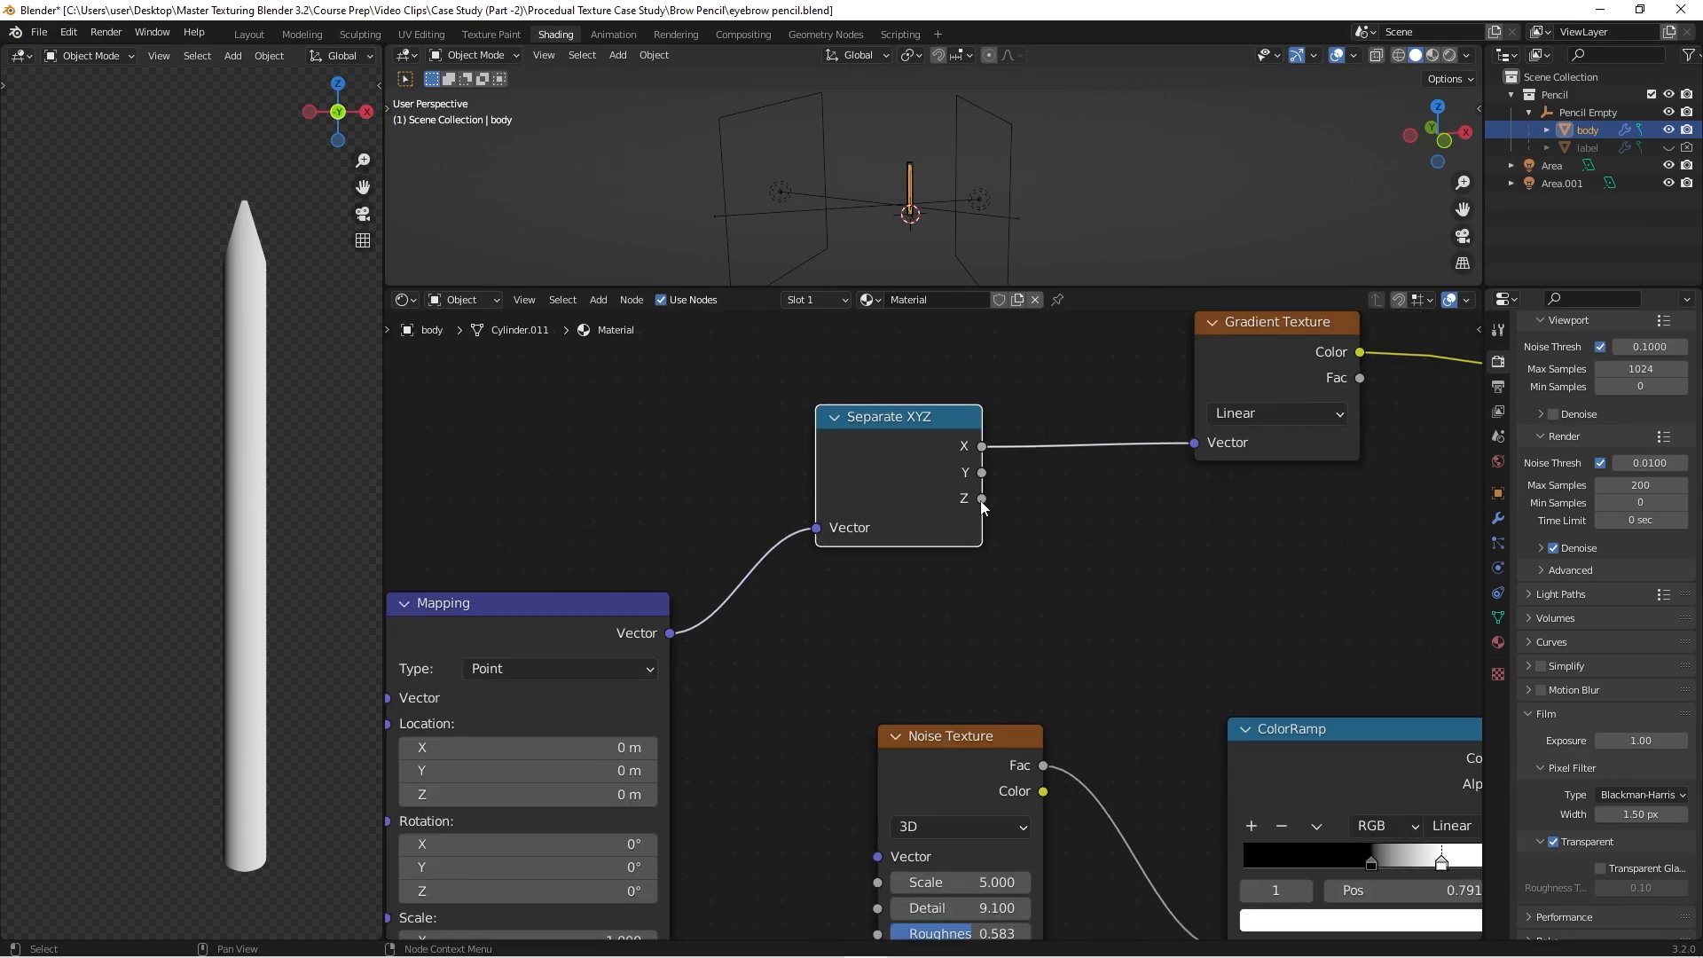
drag(981, 499, 1194, 443)
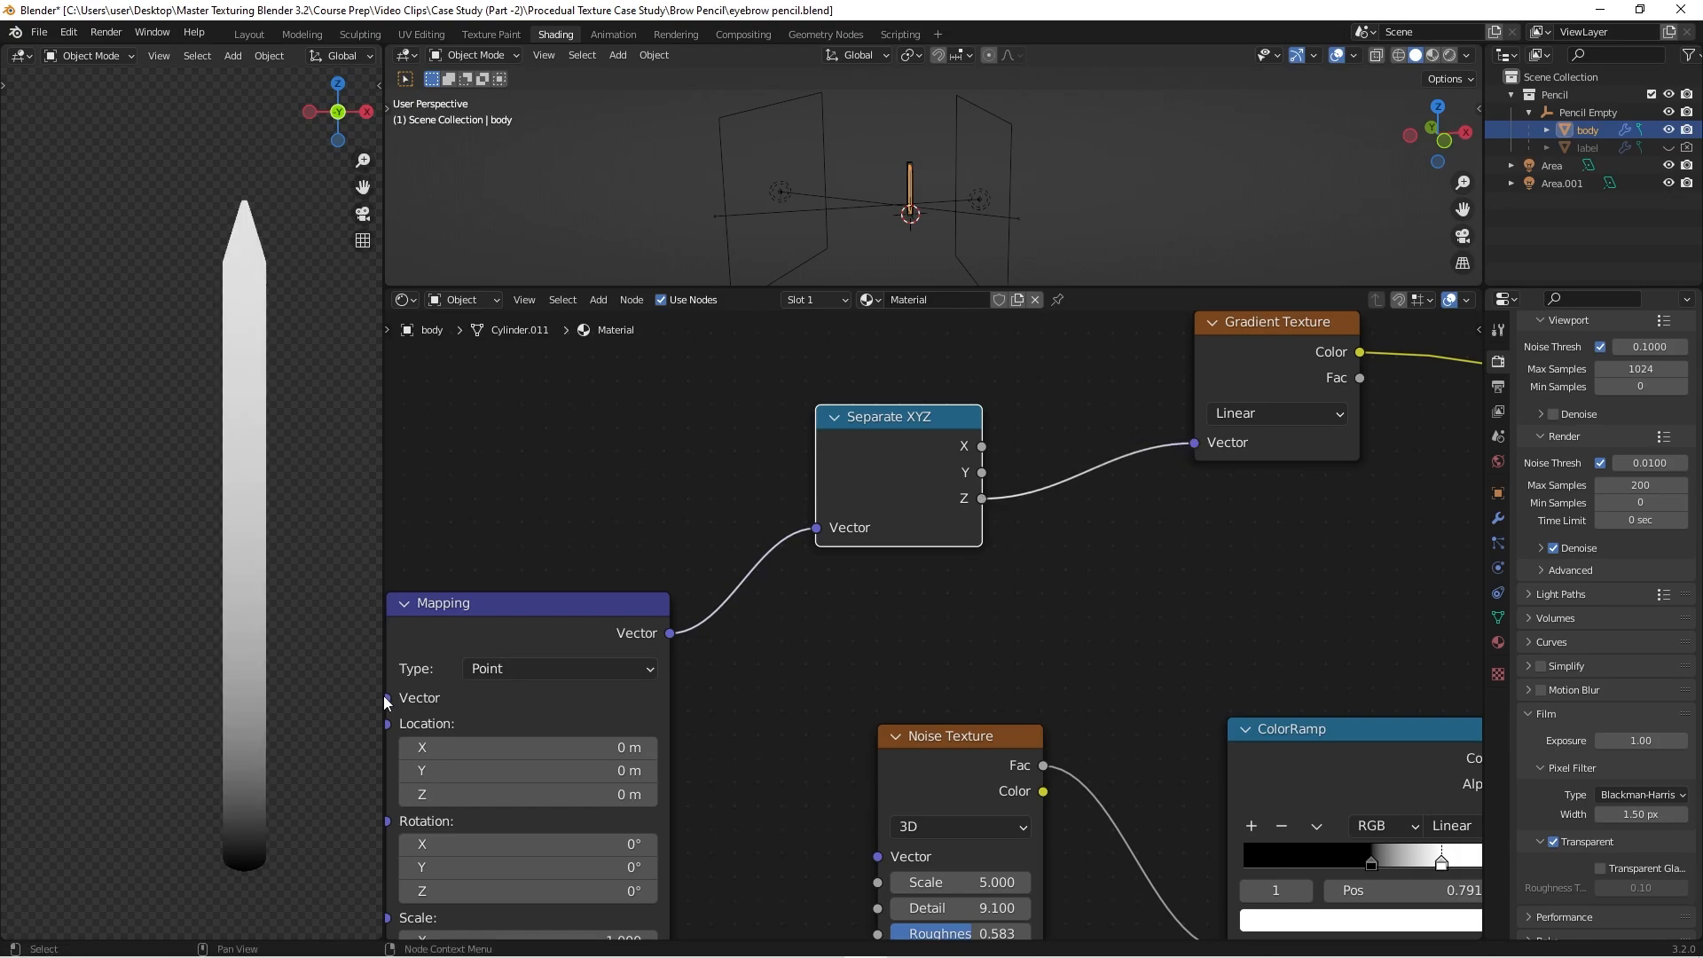
Step: Set the Mapping node's Location Z to -0.07 m to shift the gradient along the pencil
scroll(197, 762, down, 1)
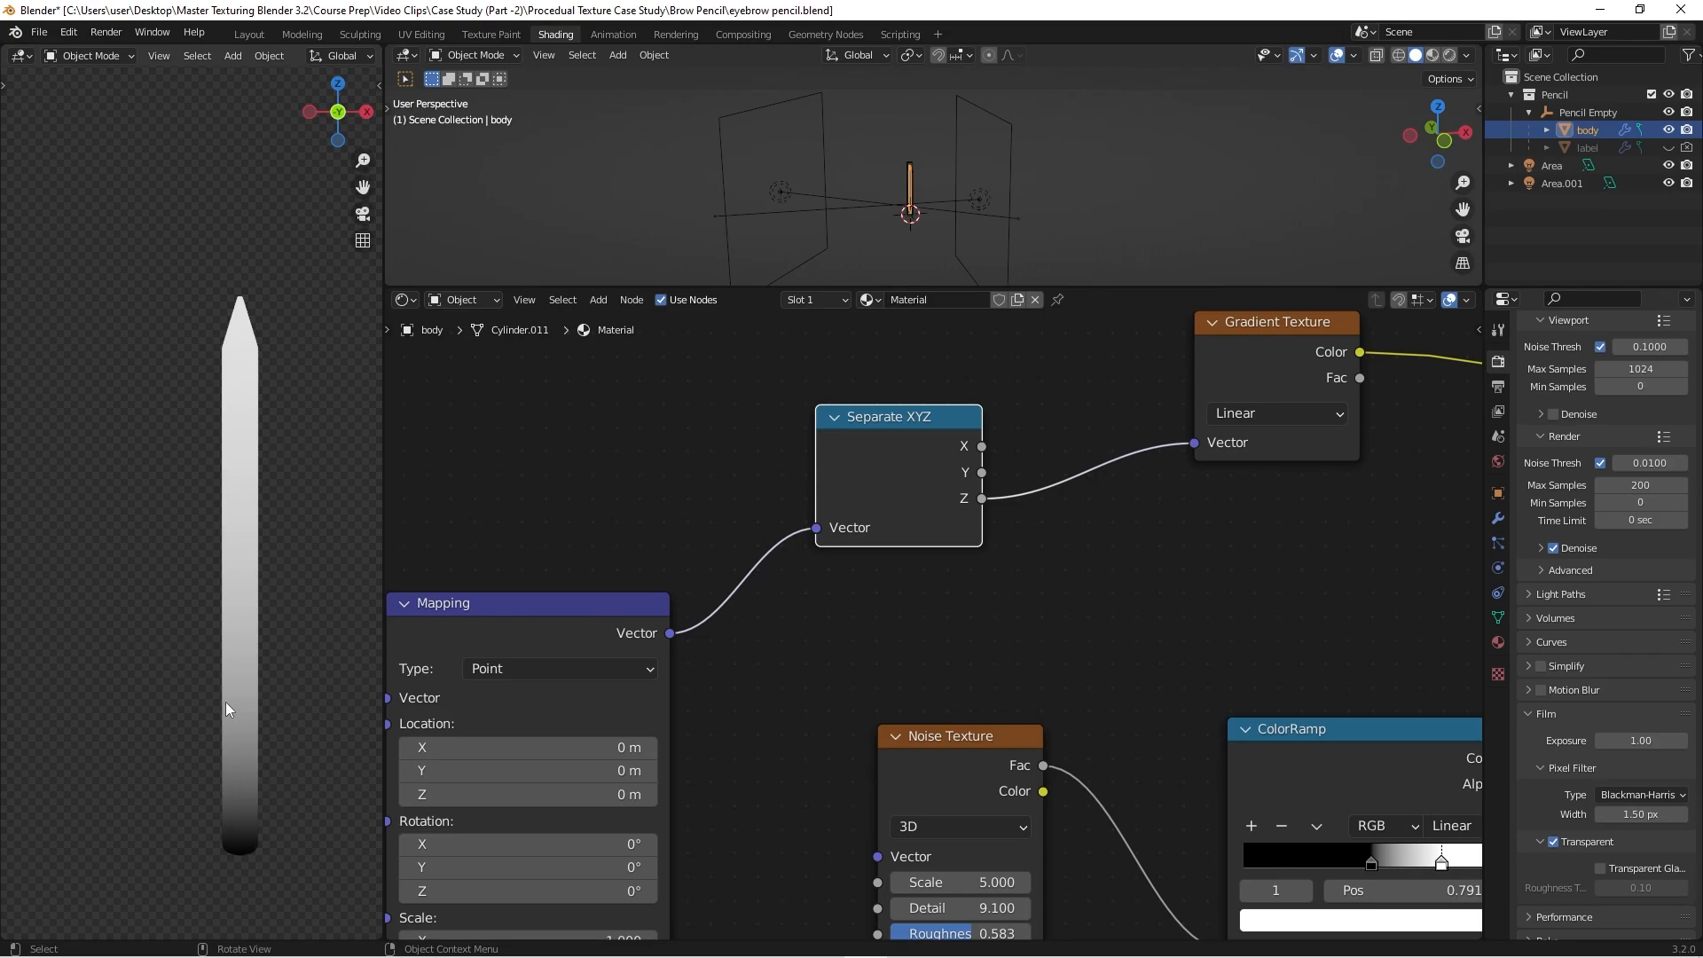
shift+middle_drag(212, 638, 191, 571)
scroll(898, 483, down, 3)
middle_drag(863, 544, 736, 562)
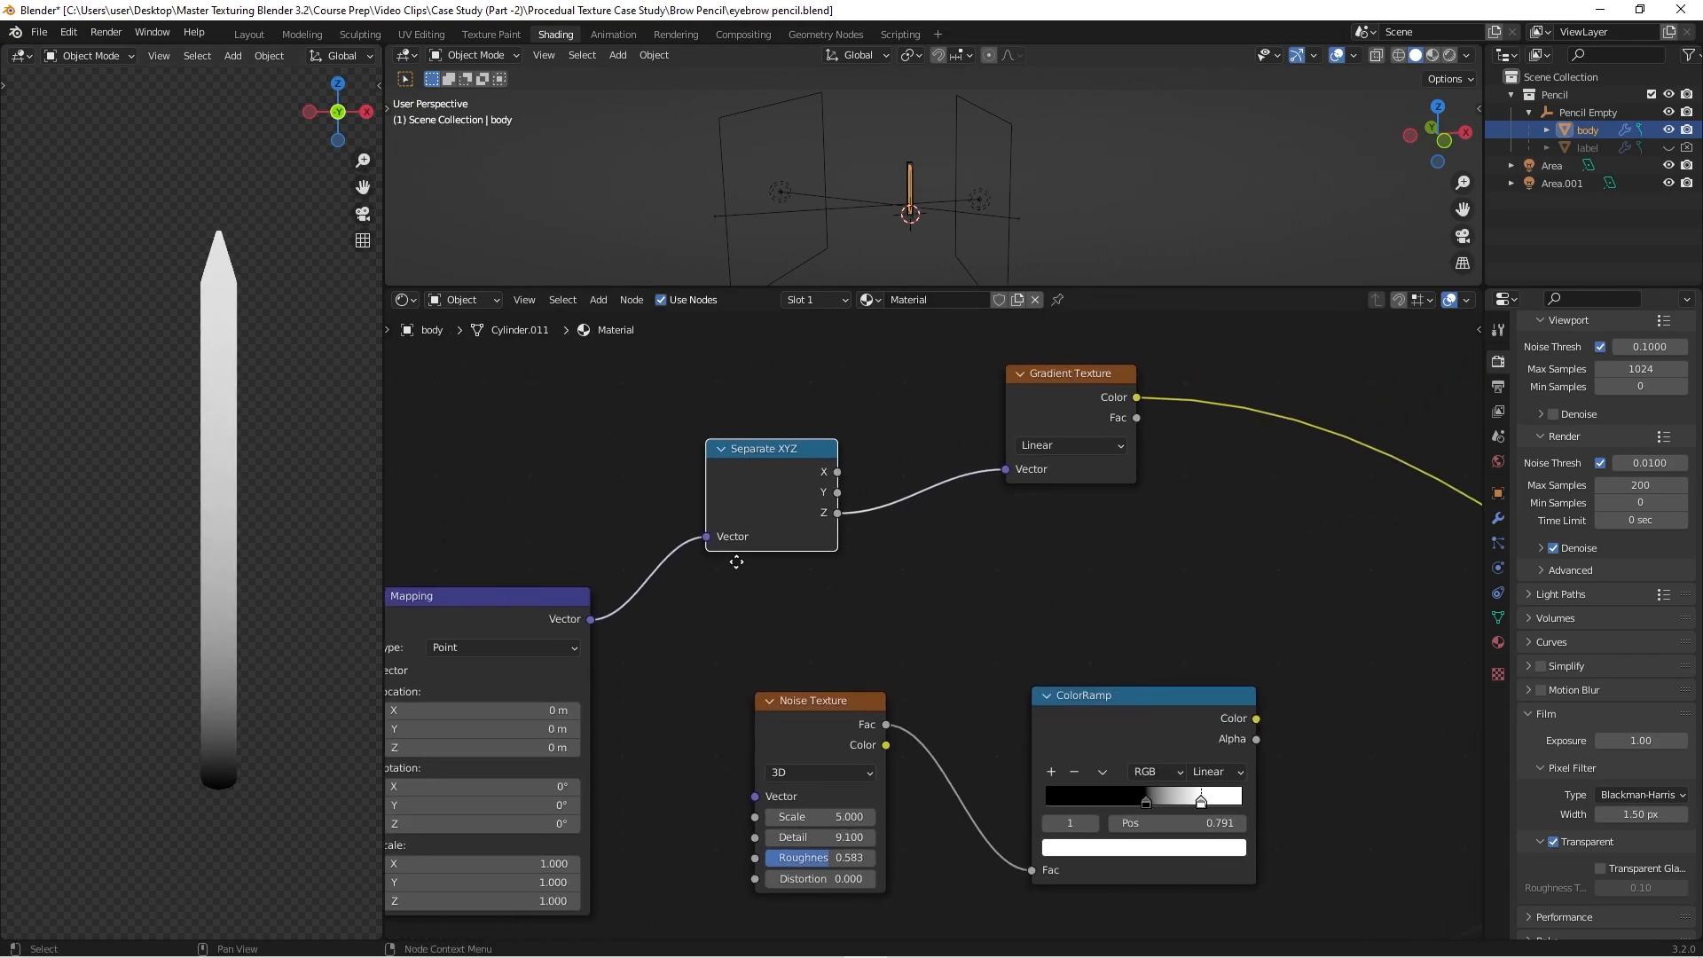
middle_drag(736, 561, 723, 562)
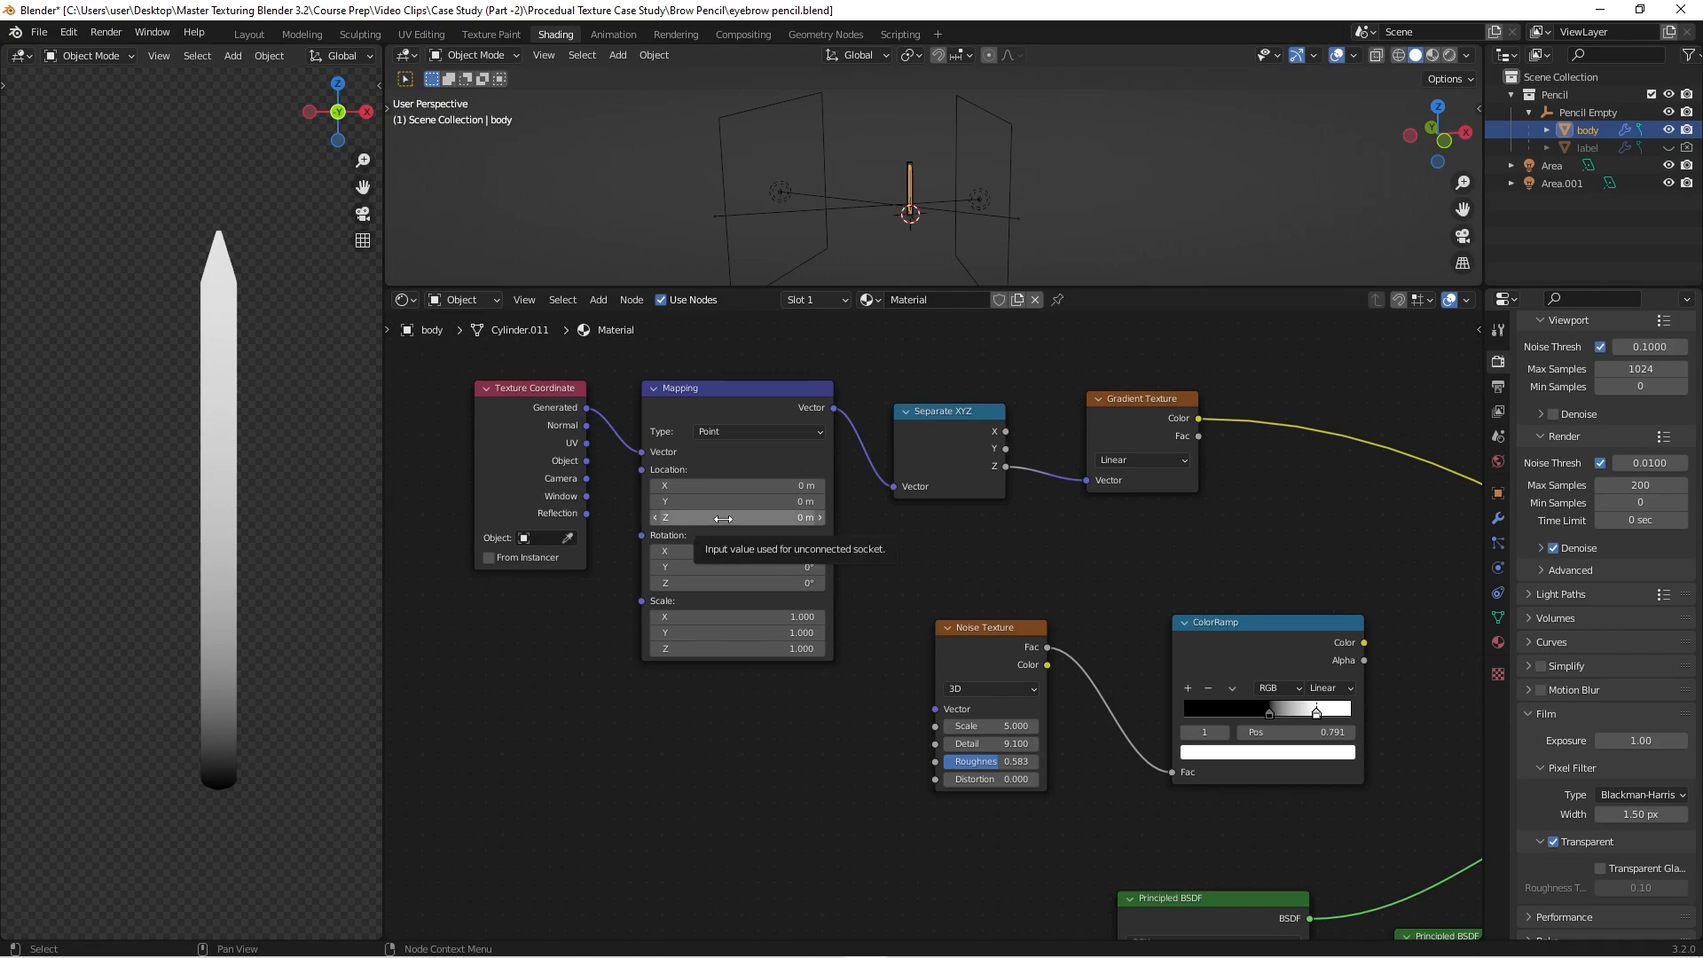
mouse_move(740, 517)
mouse_down()
mouse_move(696, 517)
mouse_move(714, 517)
mouse_up()
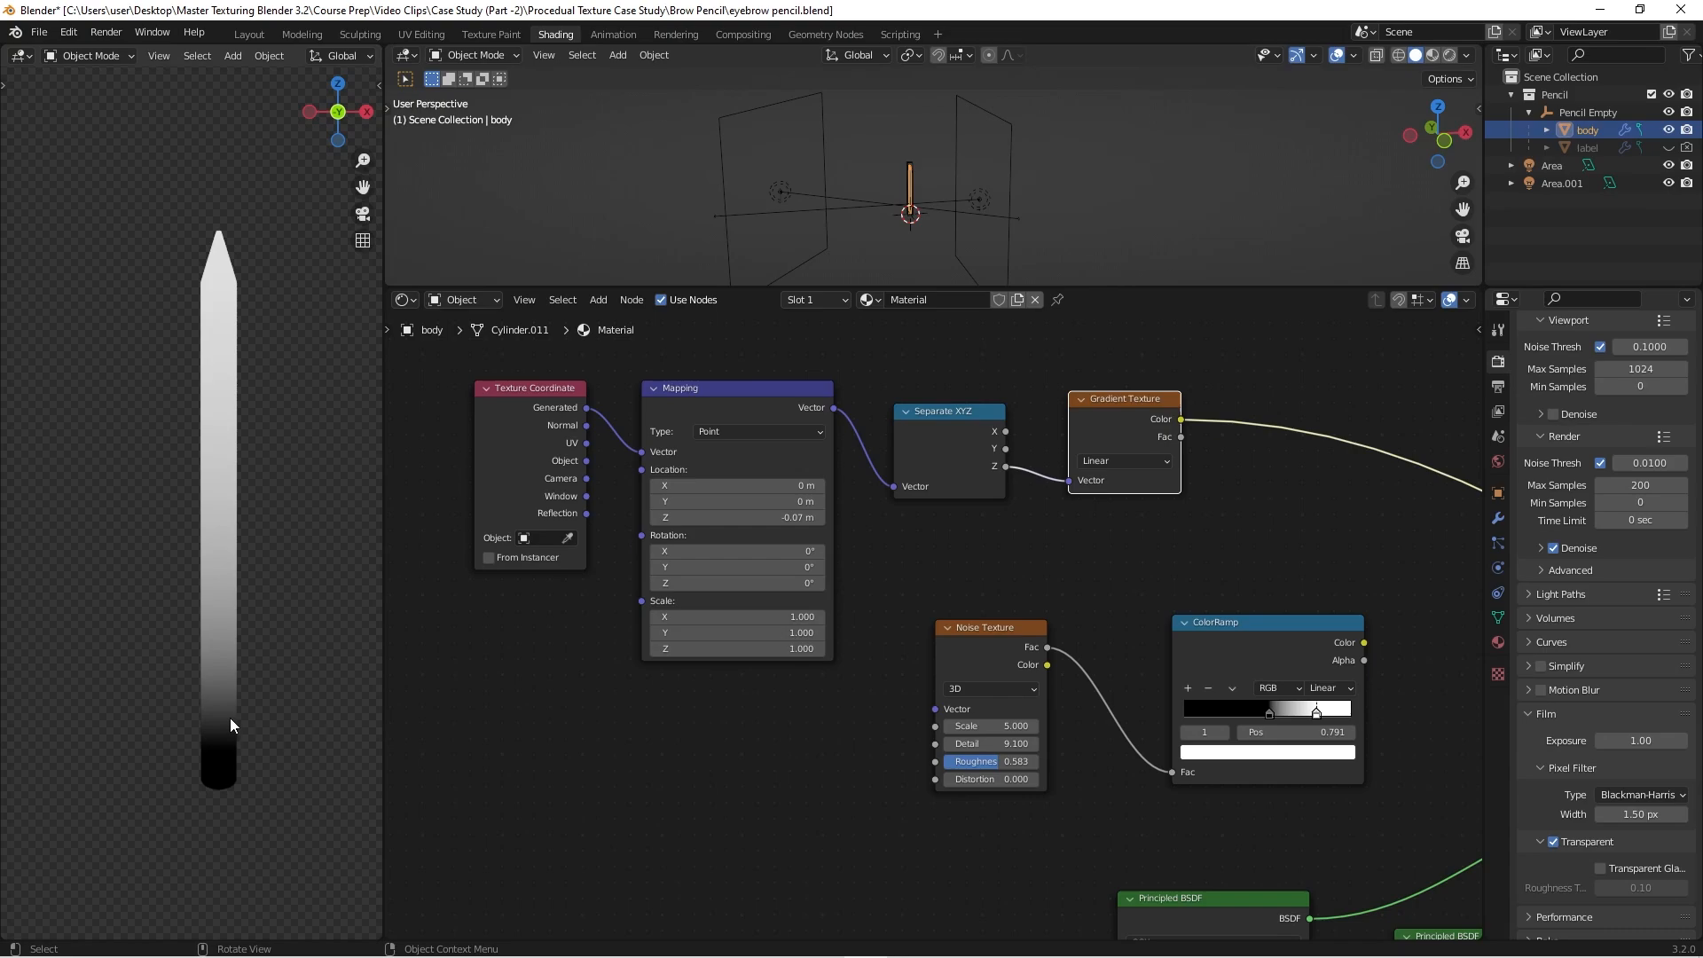
Step: Add a second ColorRamp node and insert it into the link leaving the Gradient Texture's Color output
scroll(942, 596, down, 3)
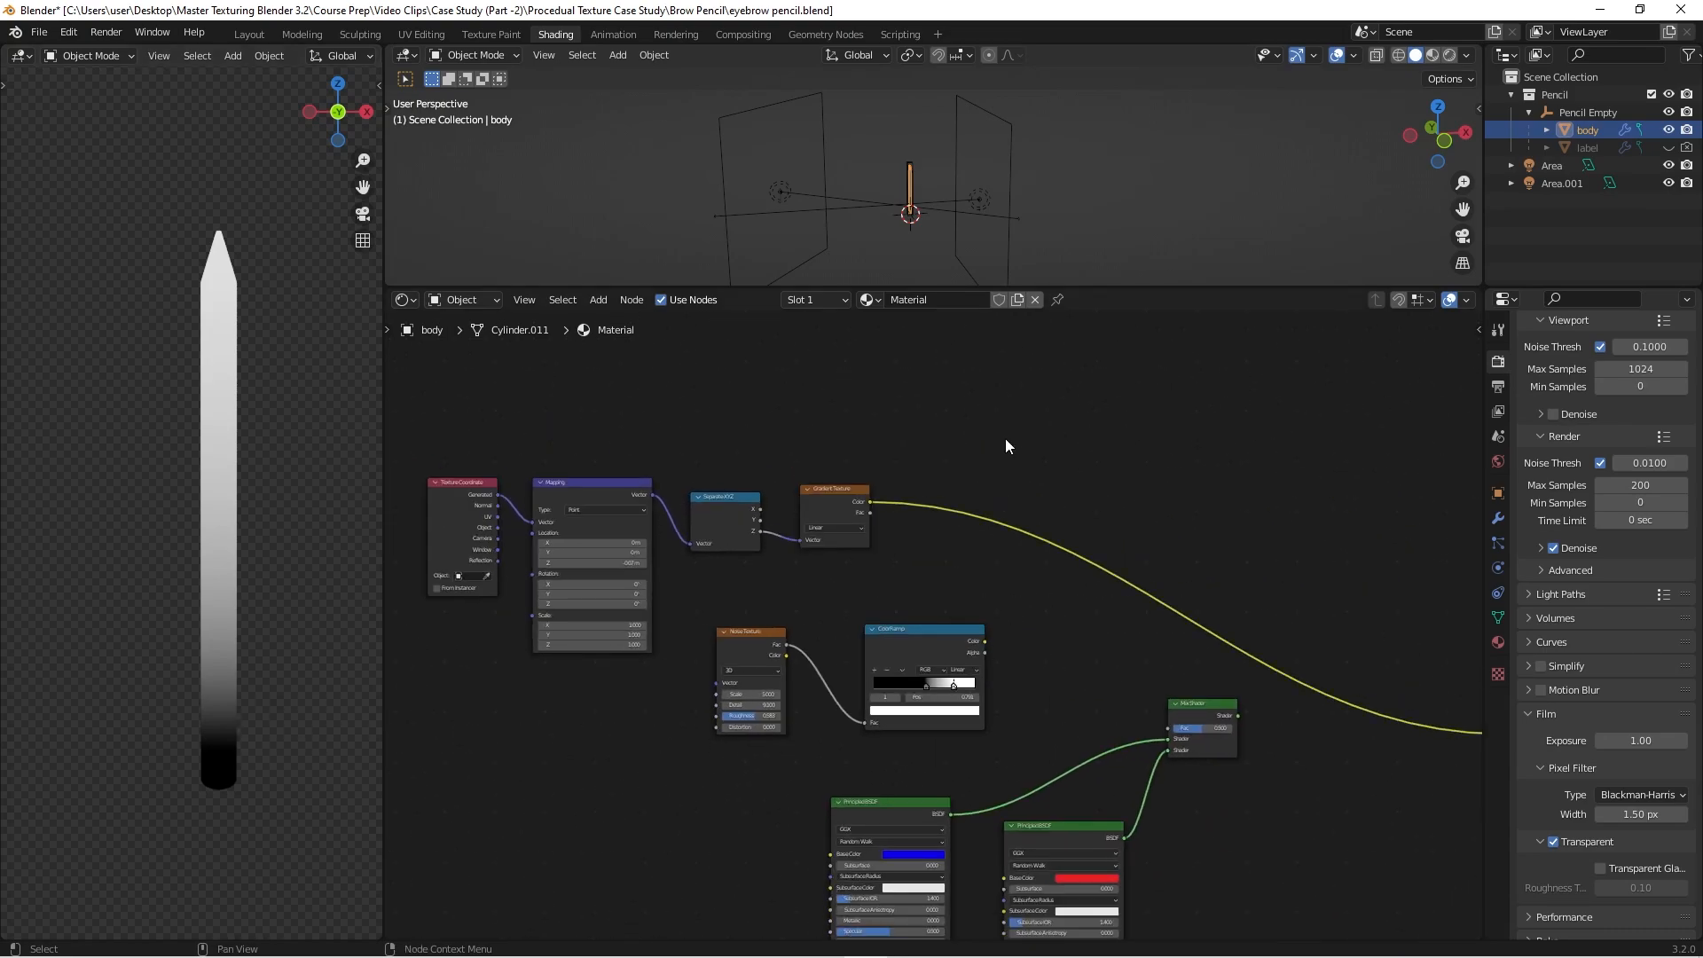
scroll(946, 451, up, 1)
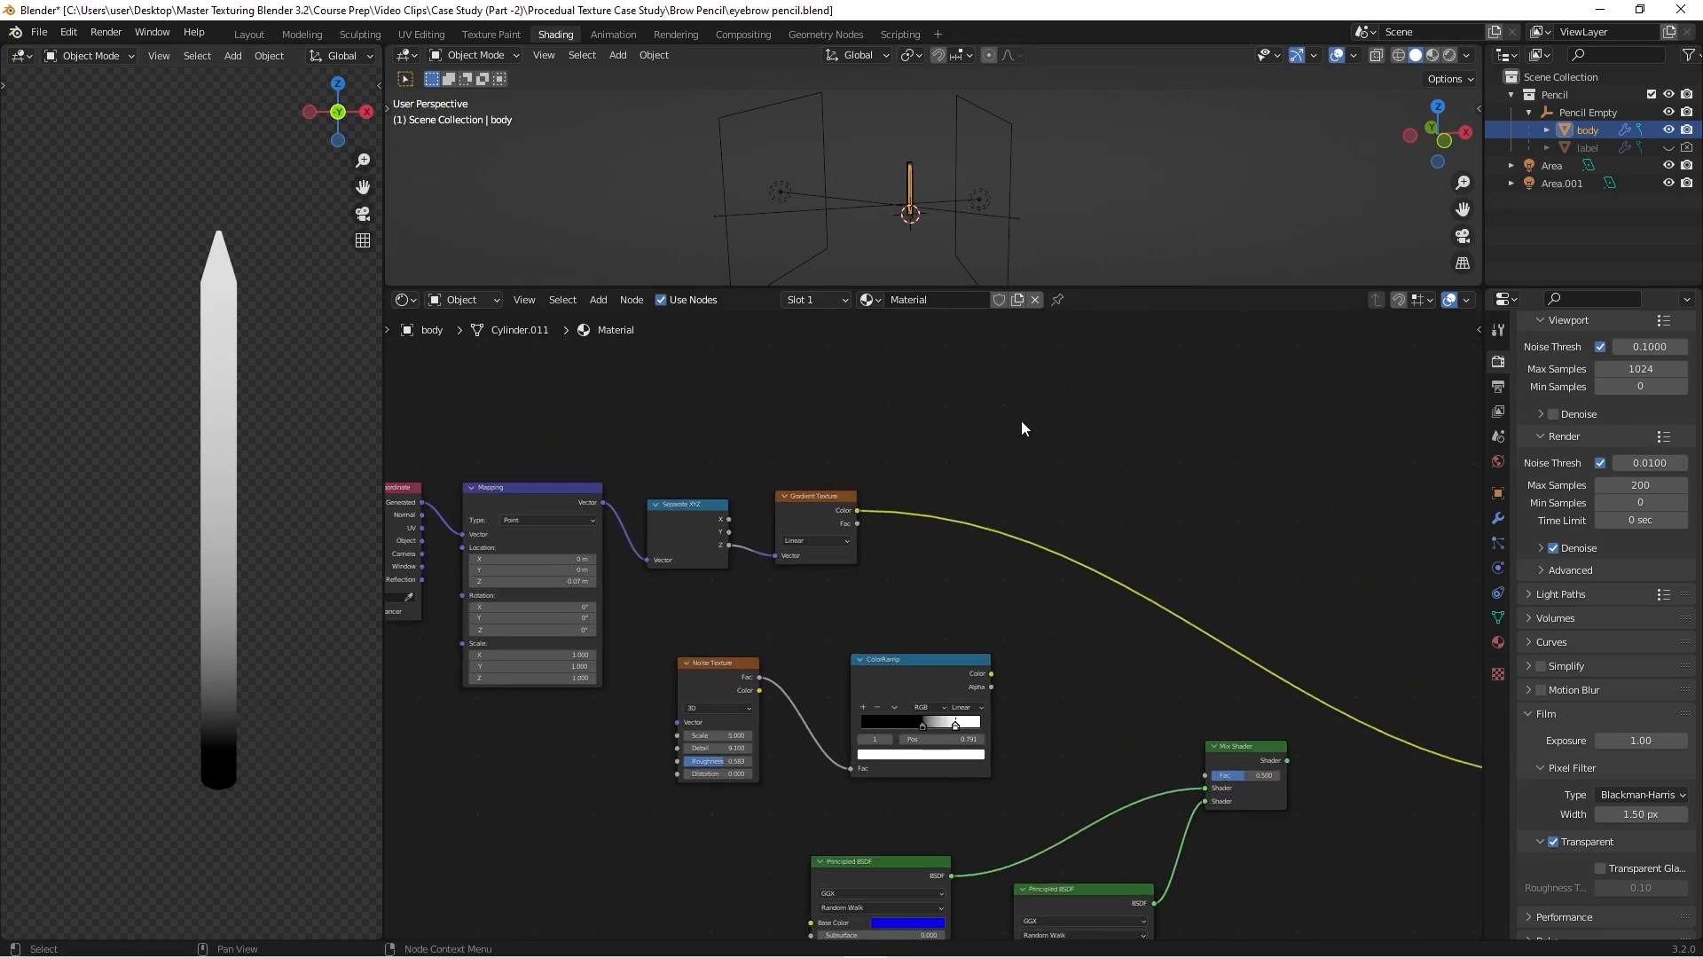
middle_drag(1020, 421, 944, 434)
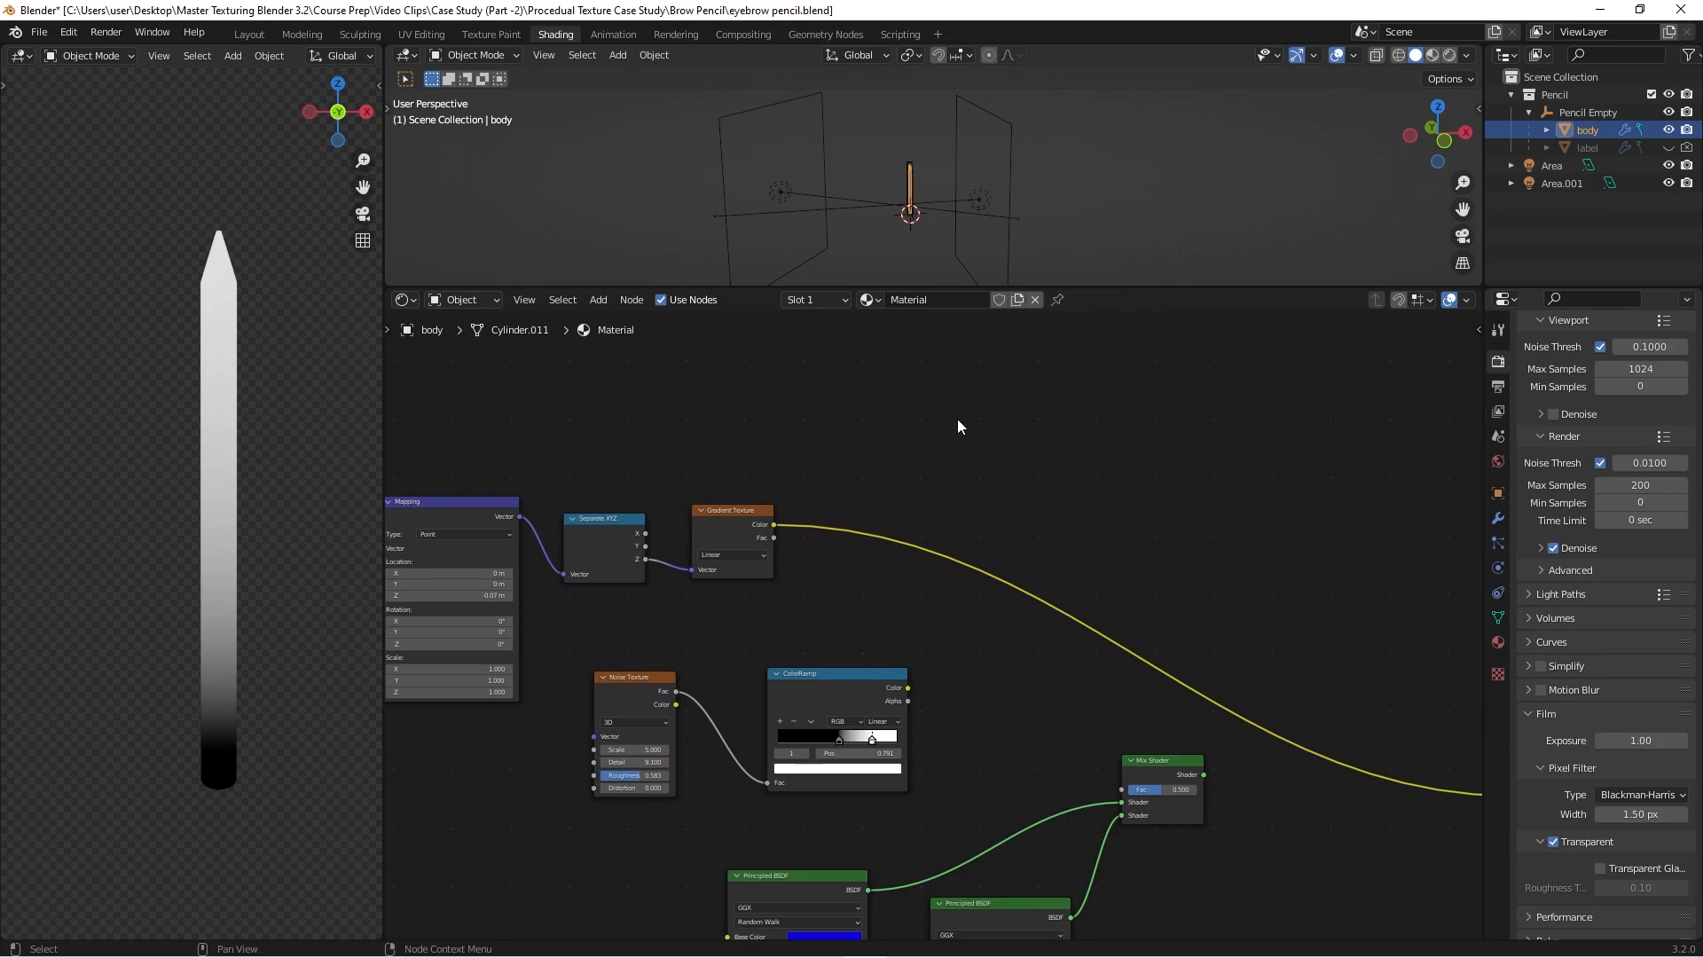
key(shift+a)
click(1046, 403)
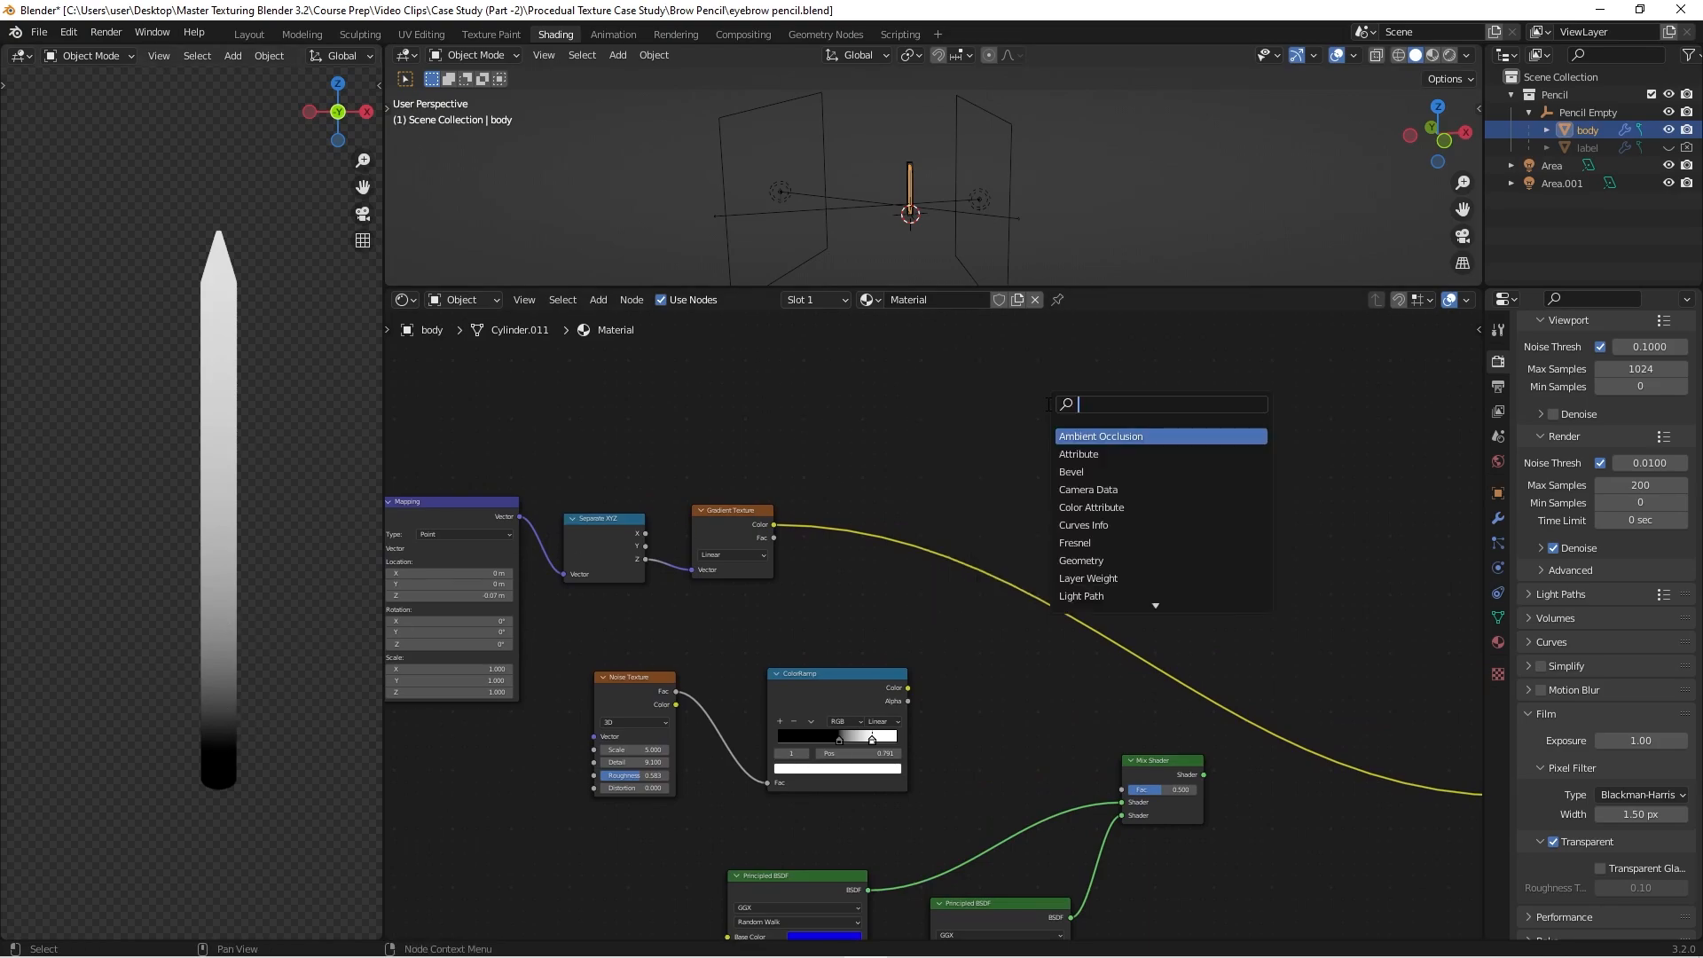
text(col)
key(Return)
click(1048, 404)
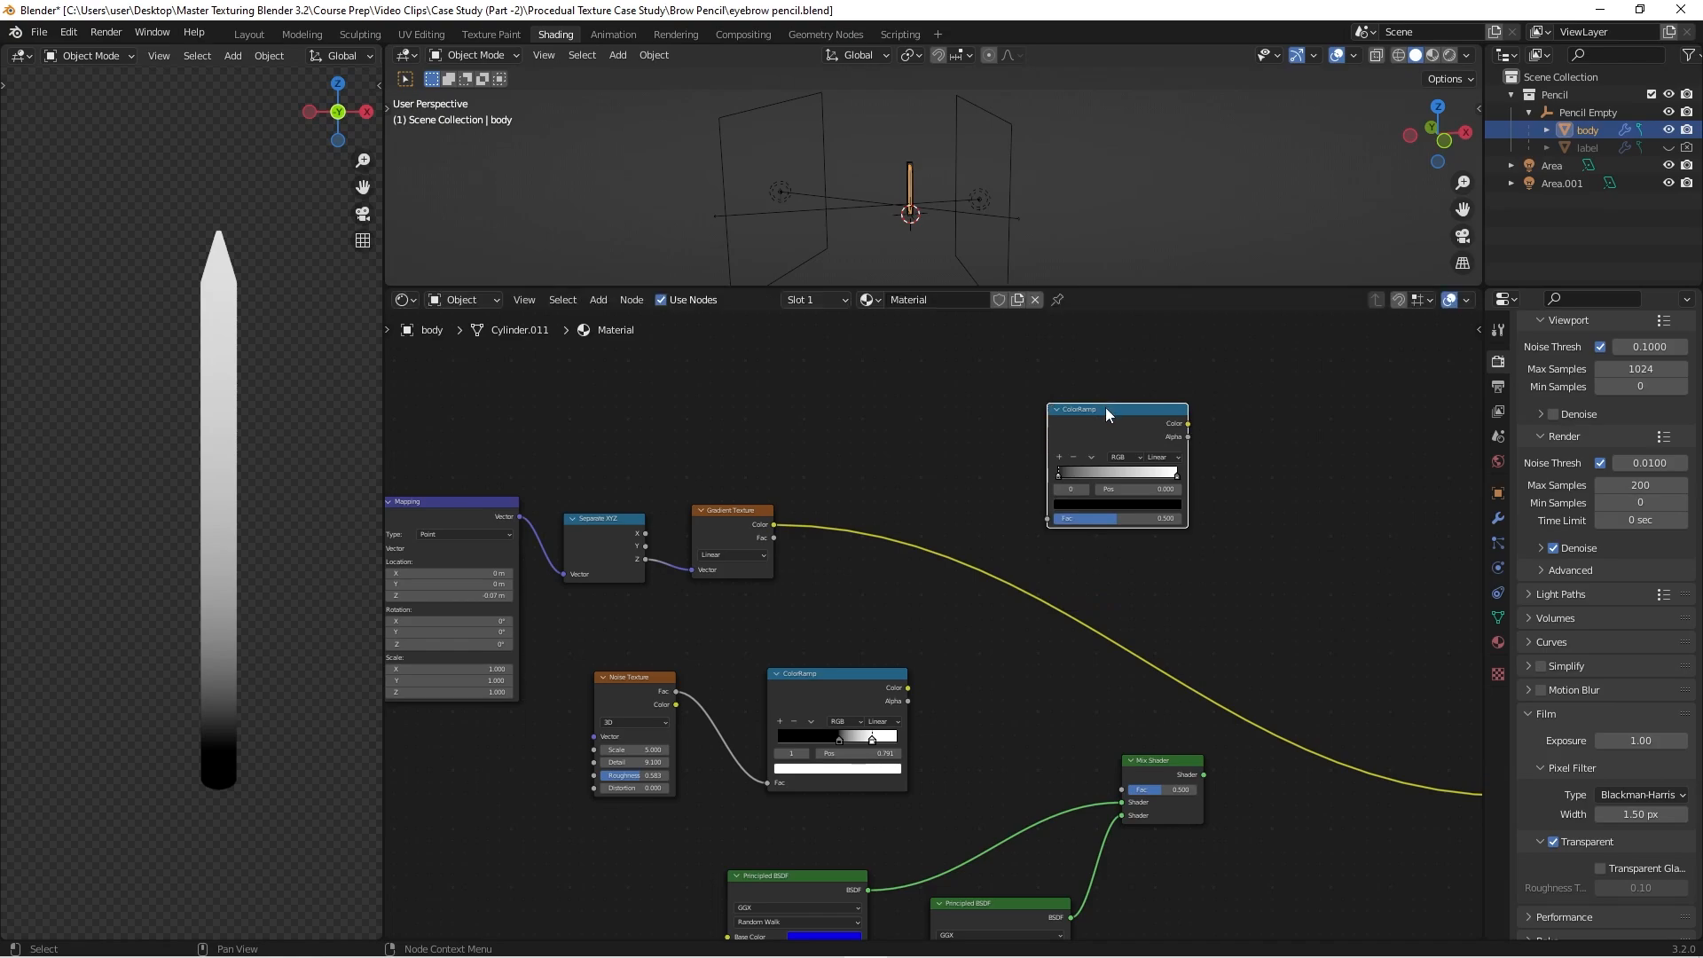
drag(1105, 407, 921, 502)
Step: Add a middle color stop to the gradient's ColorRamp and move it to position 0.036
scroll(903, 590, up, 3)
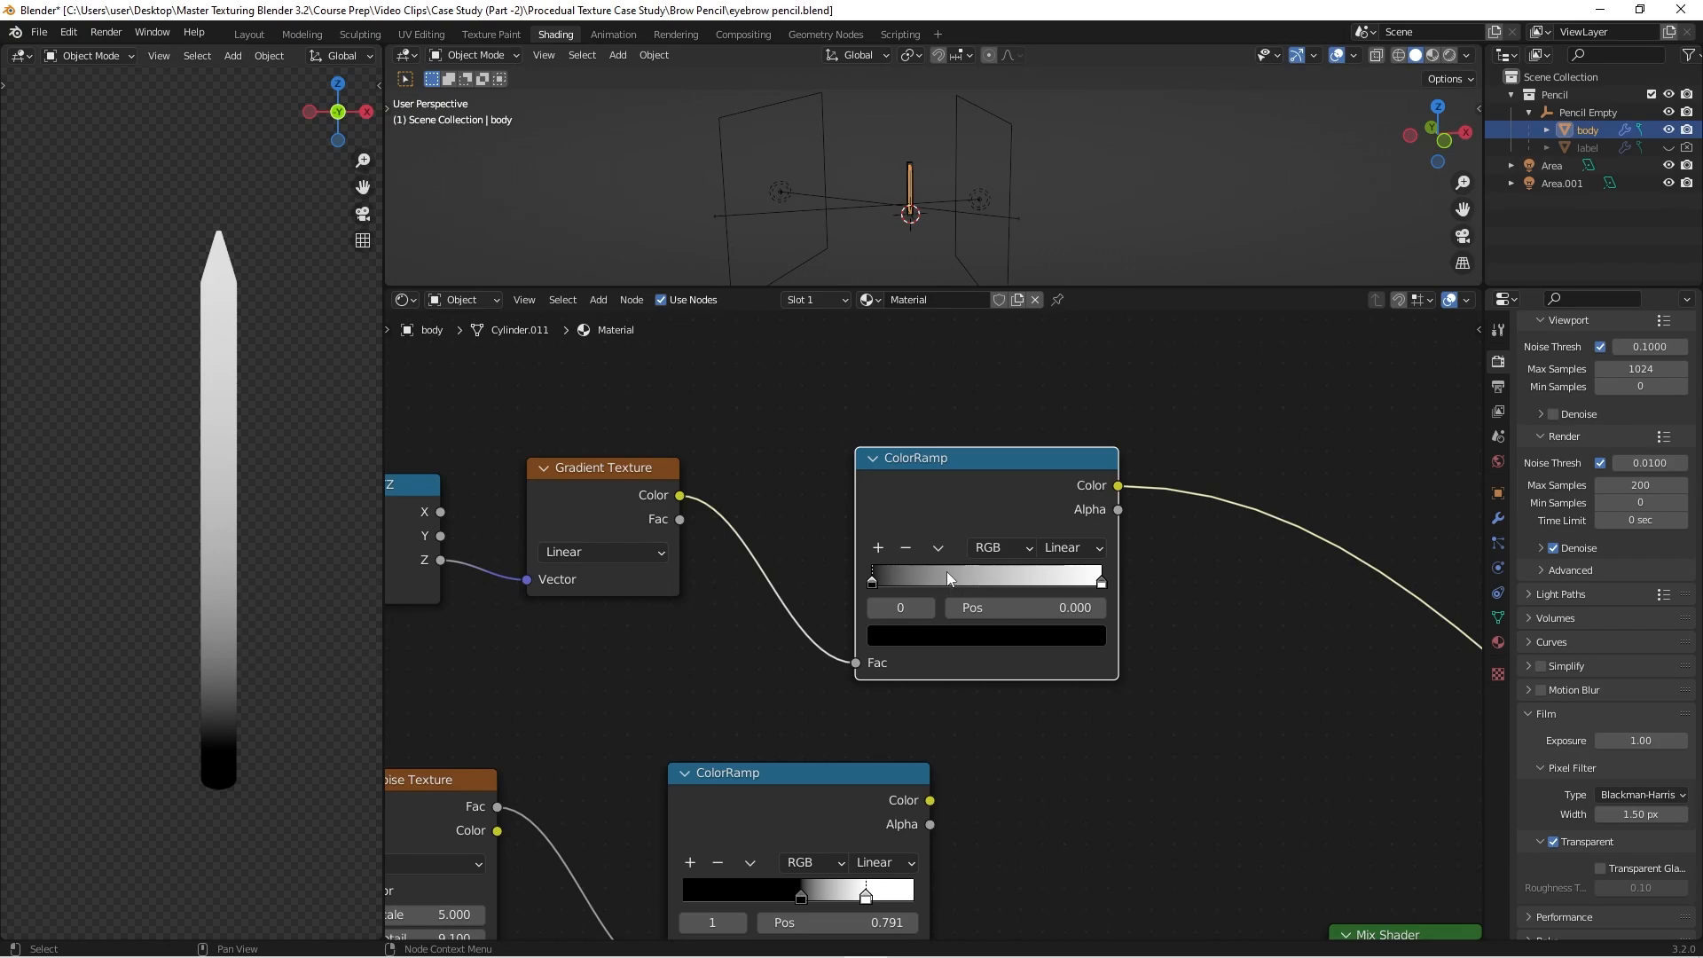
click(878, 548)
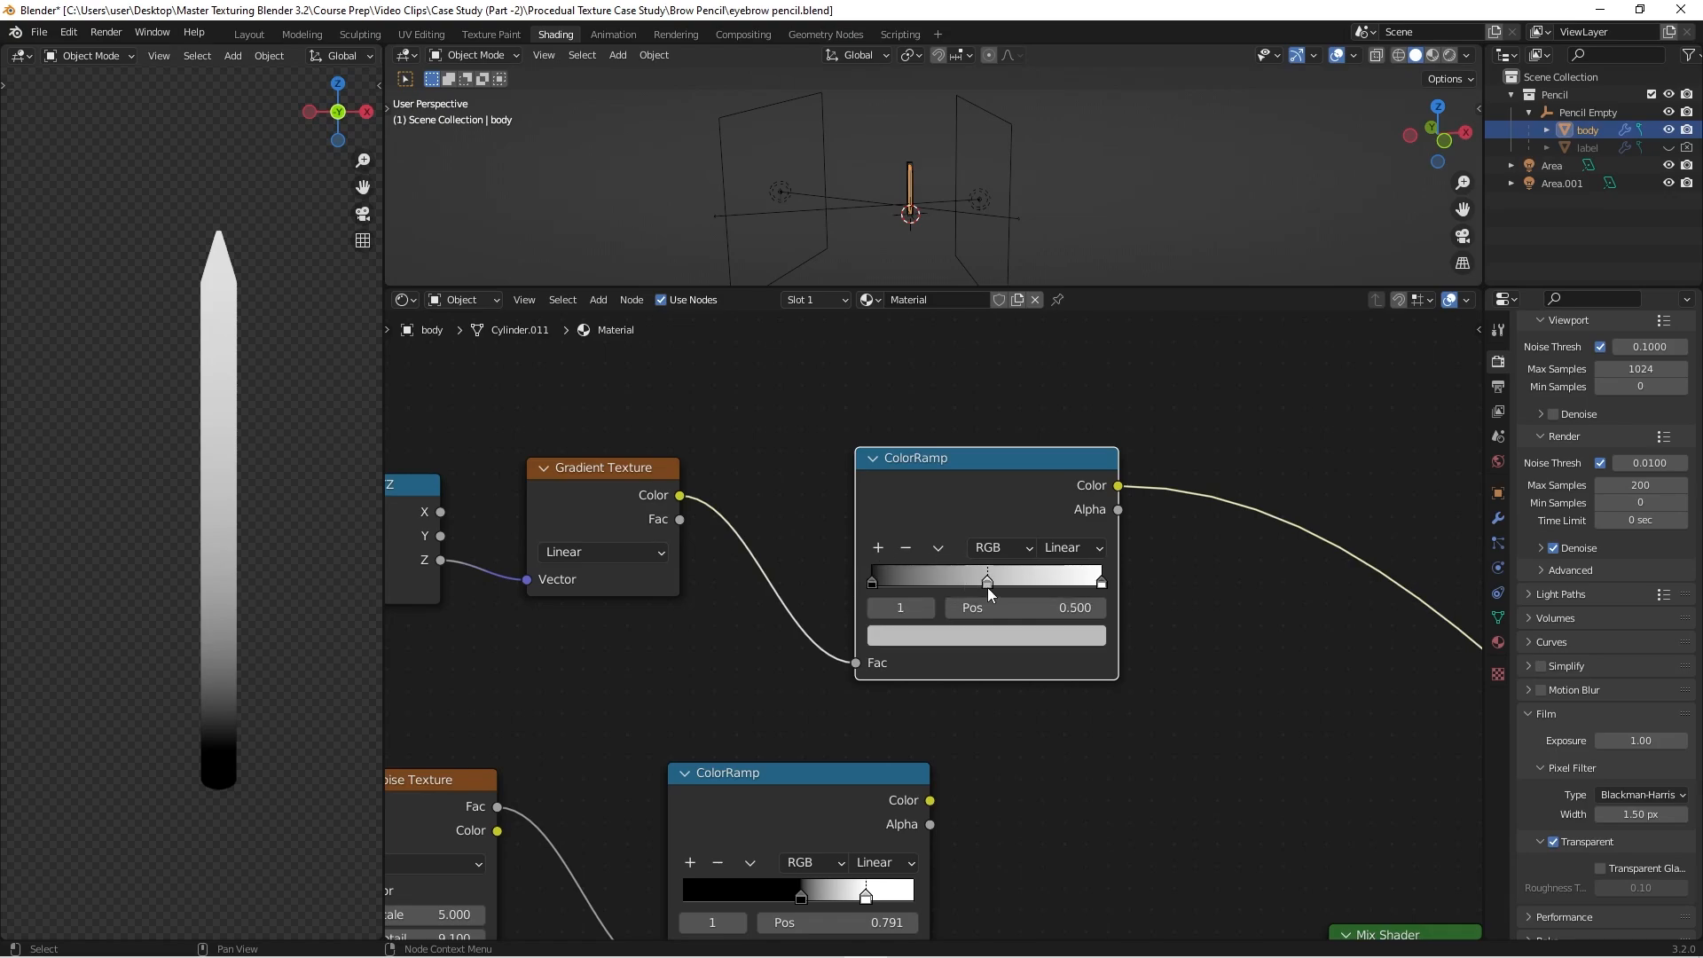
mouse_move(986, 585)
mouse_down()
mouse_move(879, 592)
mouse_move(1071, 608)
mouse_up()
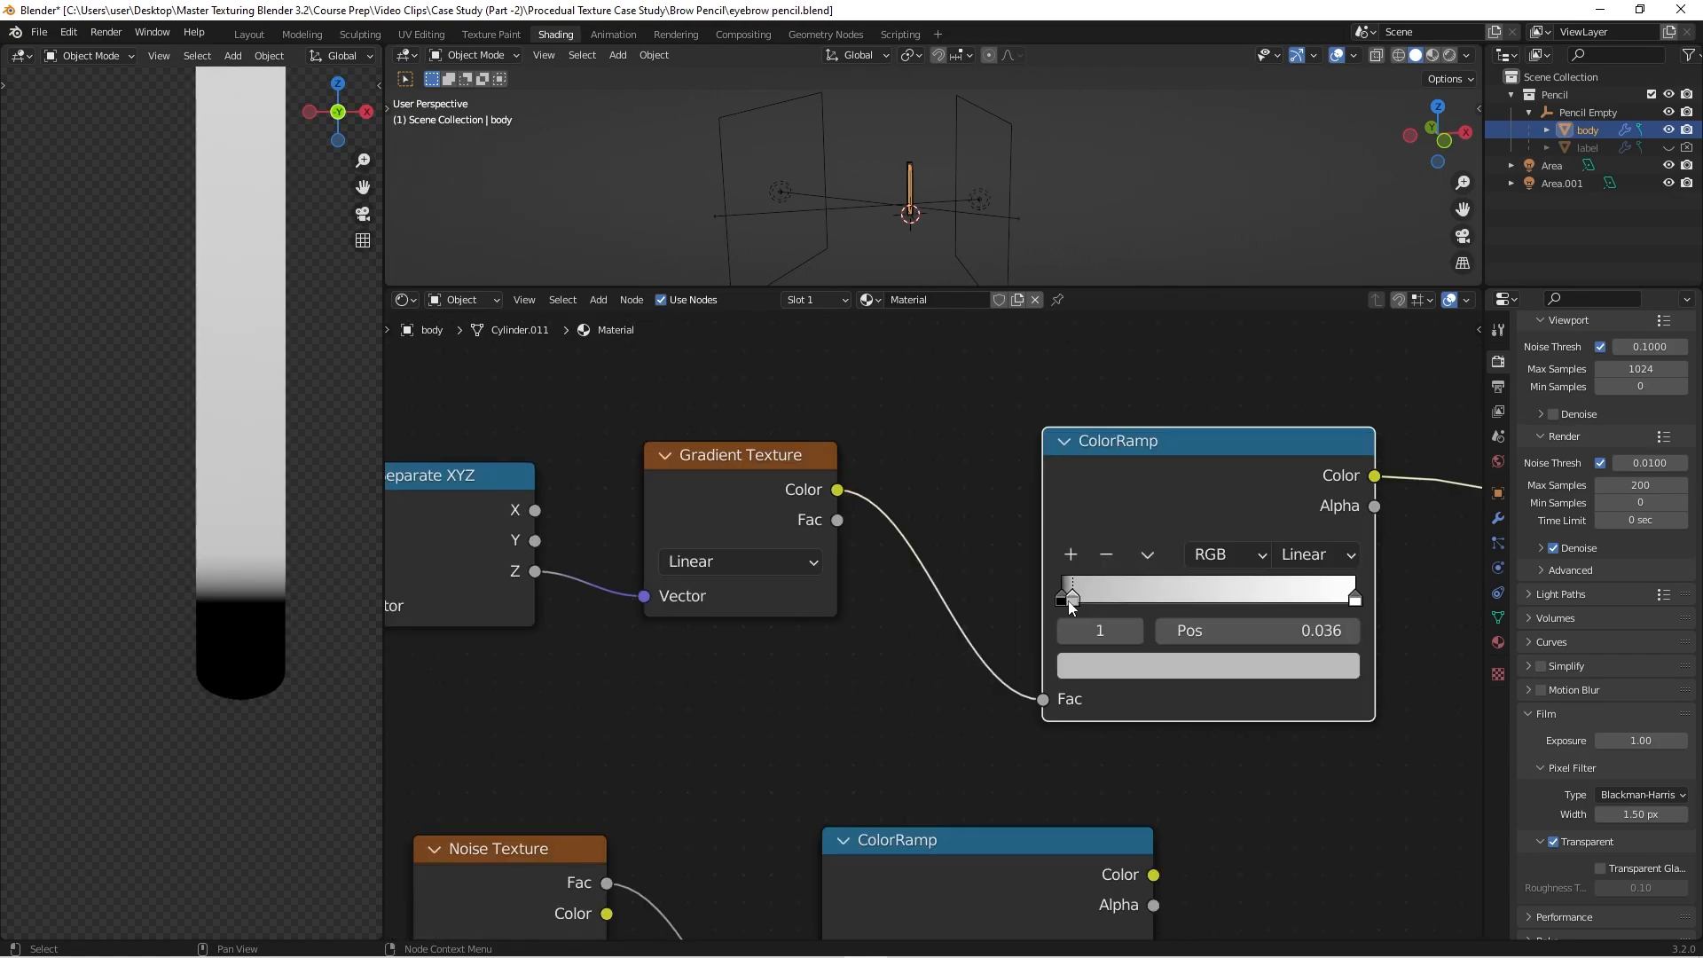
Step: Set the gradient ColorRamp's interpolation to Constant and check the hard edge near the pencil's base up close
click(1313, 554)
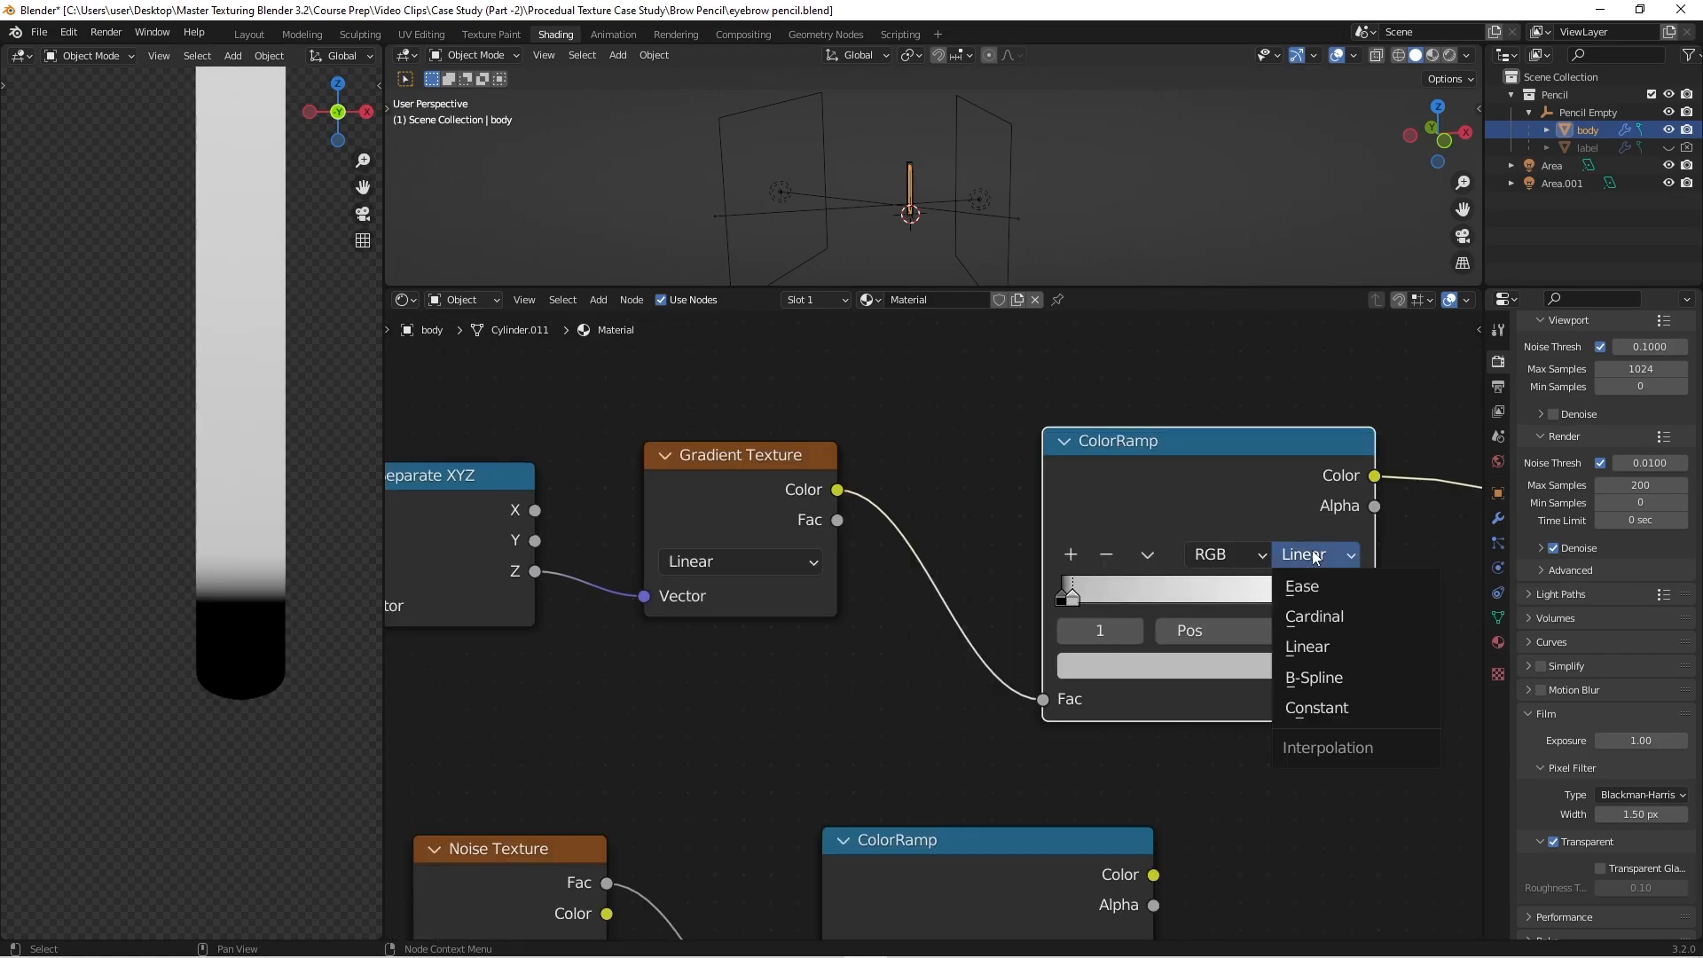
click(1313, 554)
click(1307, 548)
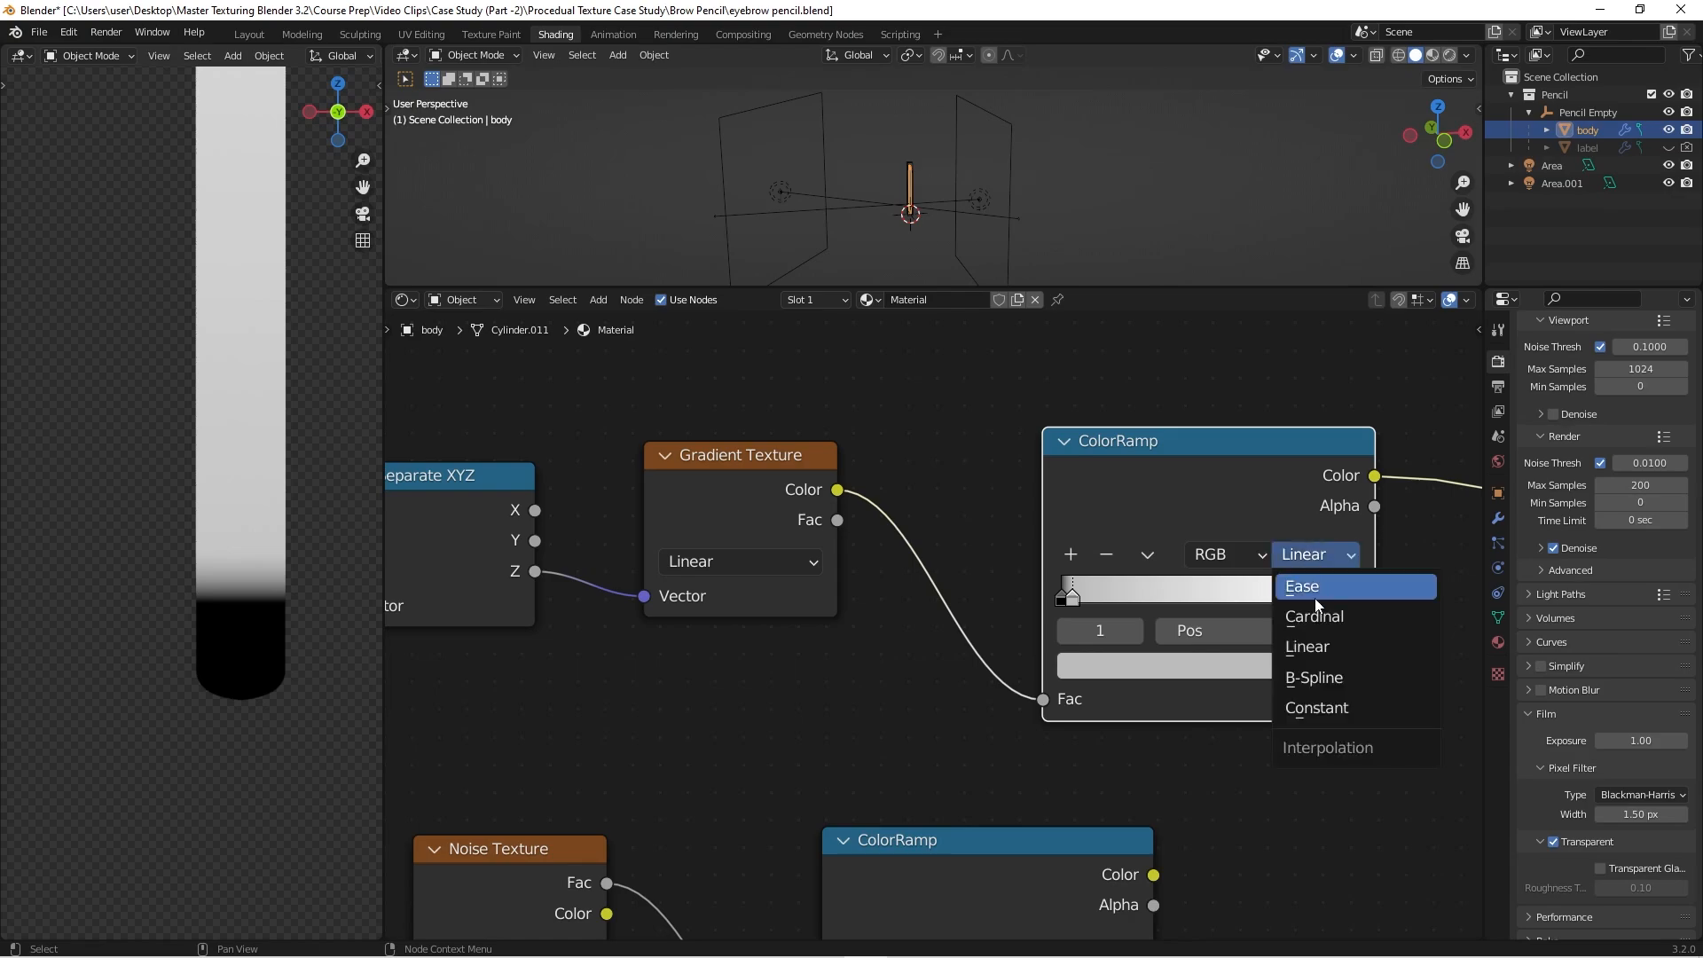
click(1320, 706)
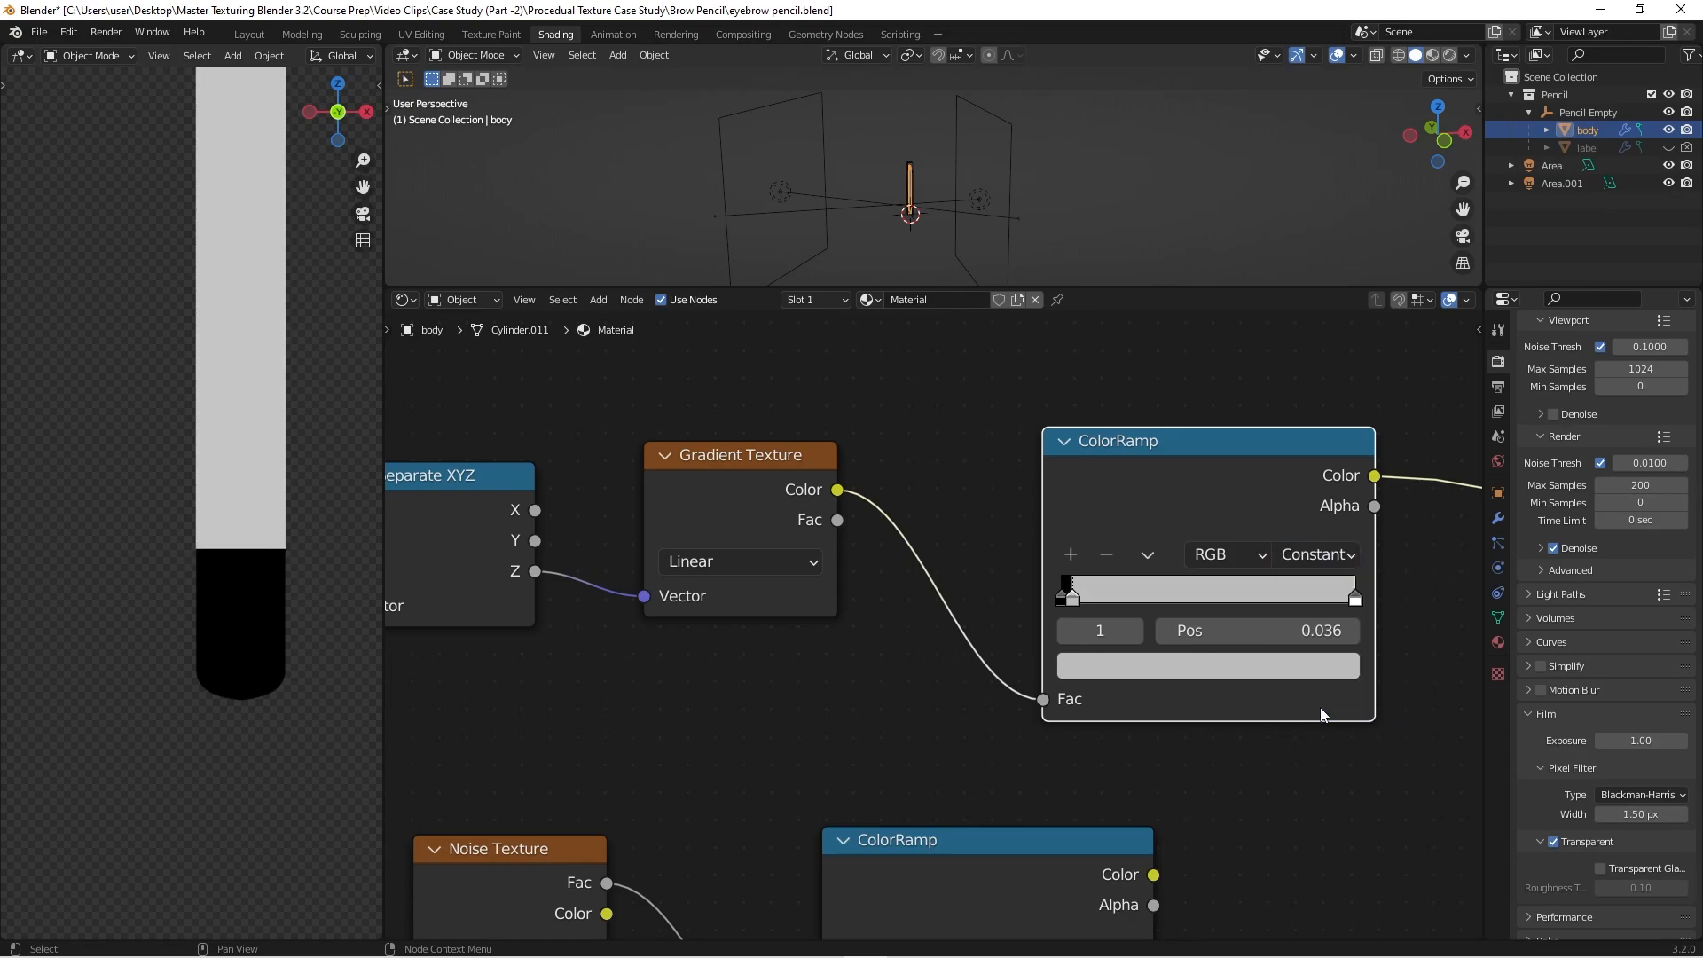
scroll(185, 569, up, 5)
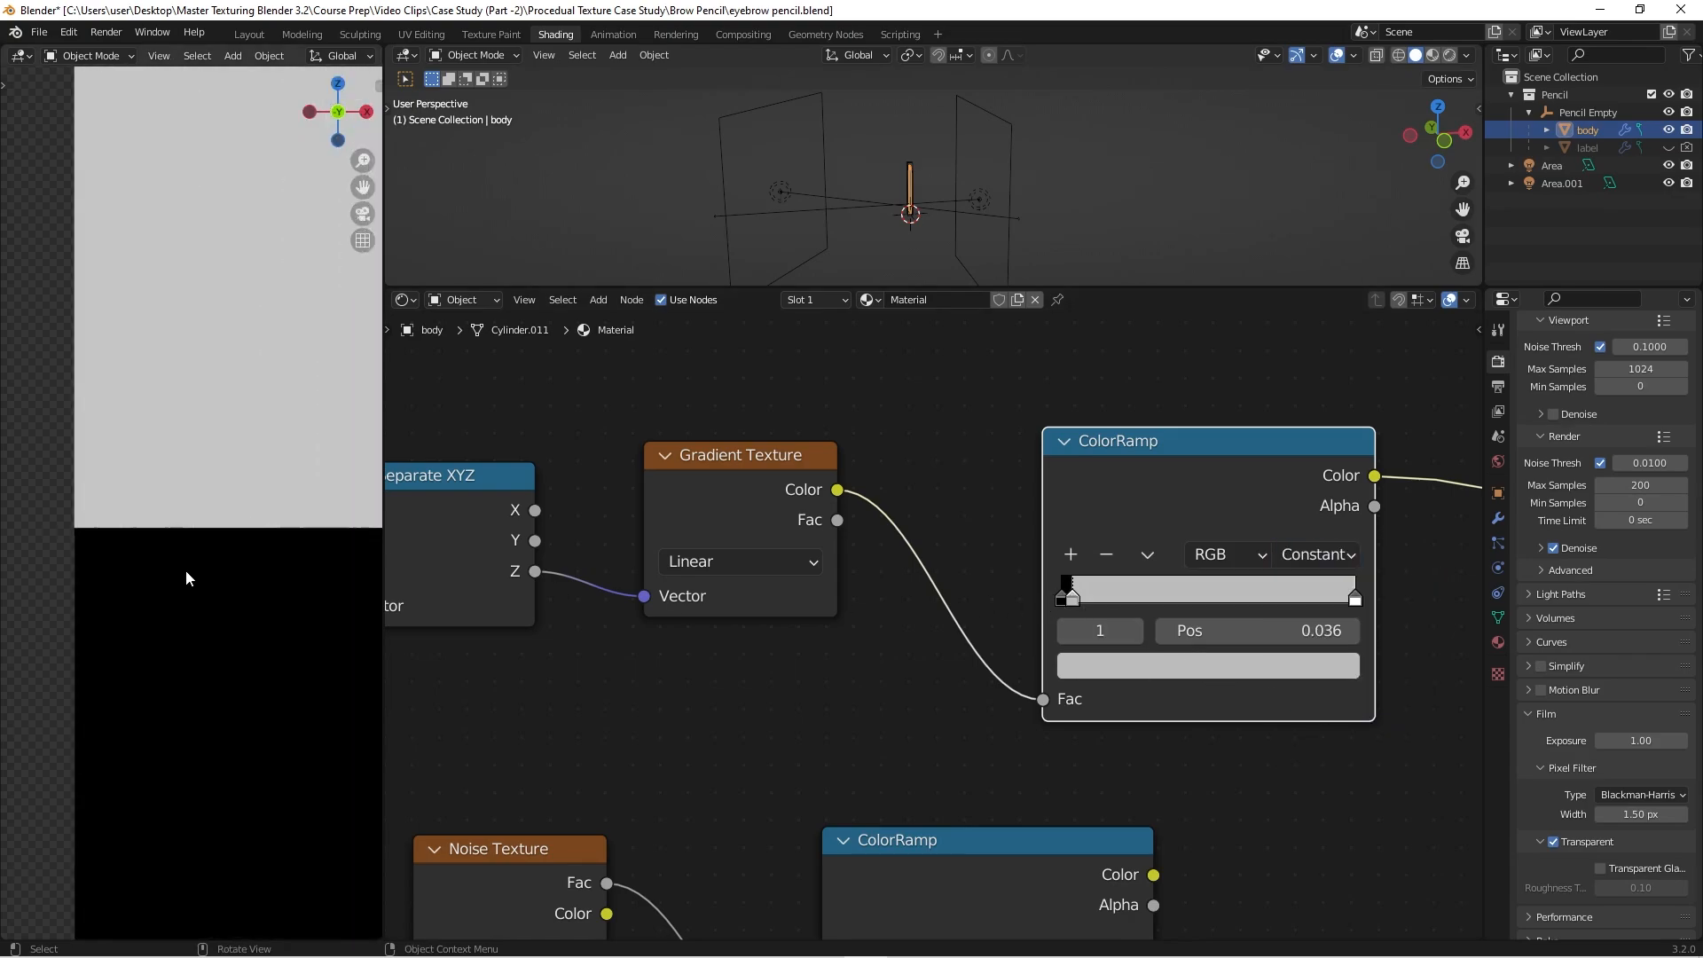
Step: Change the color of the gradient ColorRamp's middle stop at position 0.036 from gray to white
scroll(113, 519, up, 1)
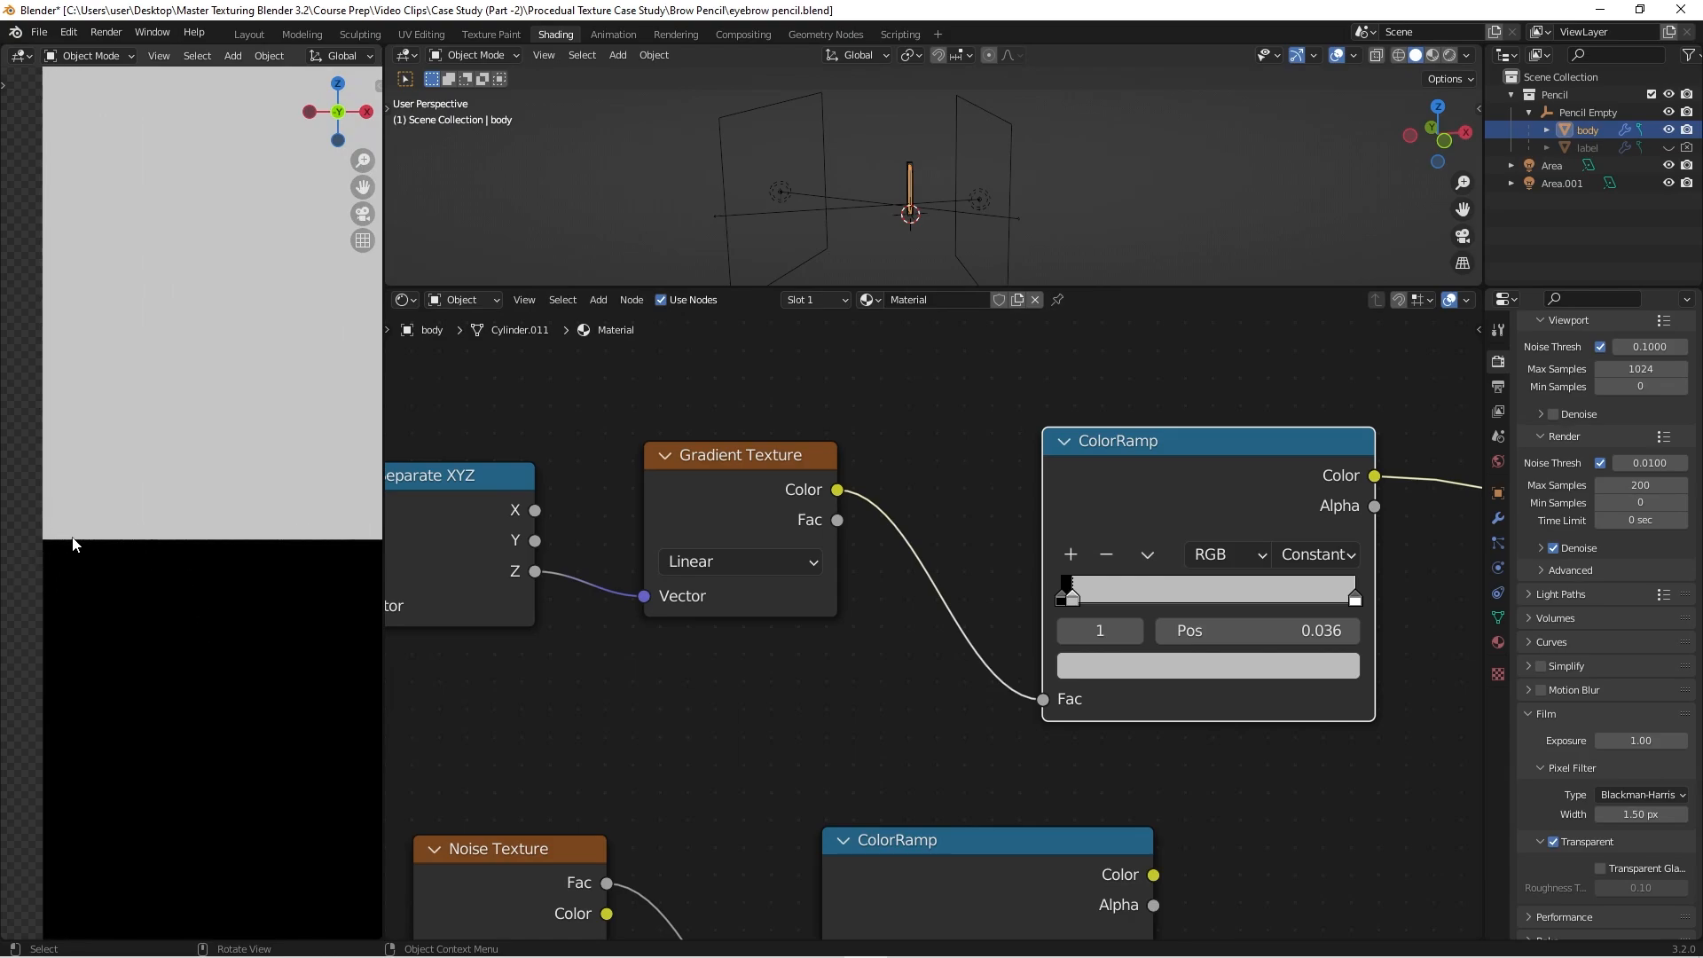
scroll(135, 547, down, 4)
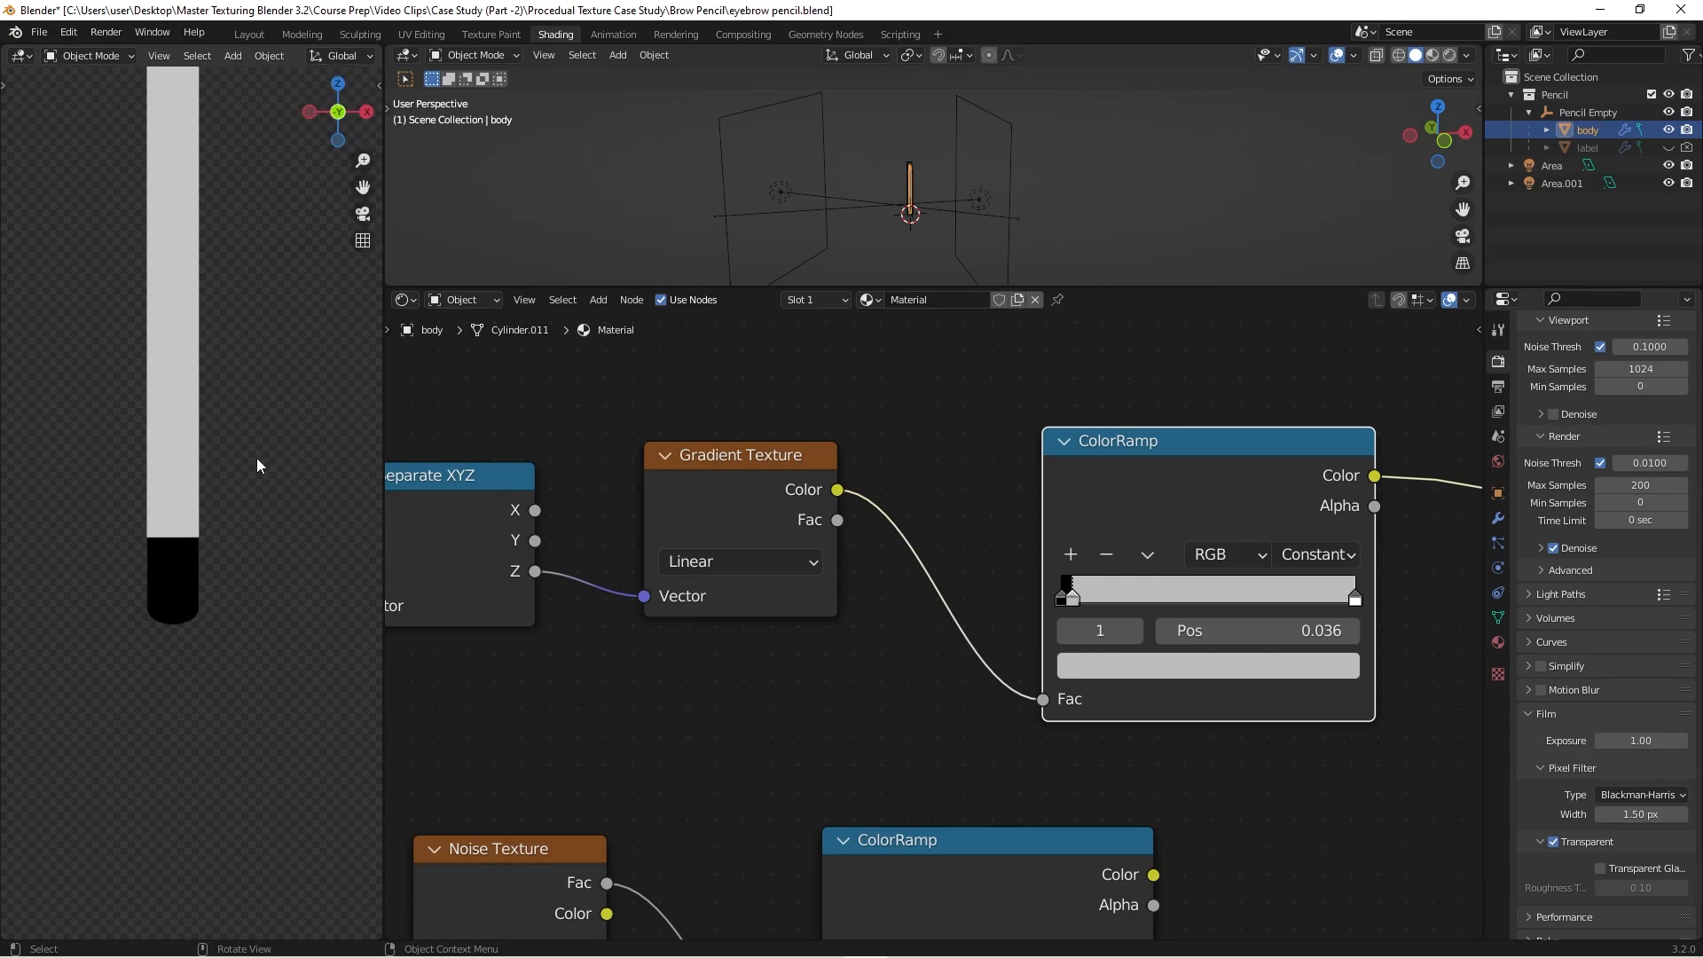
shift+middle_drag(235, 450, 232, 535)
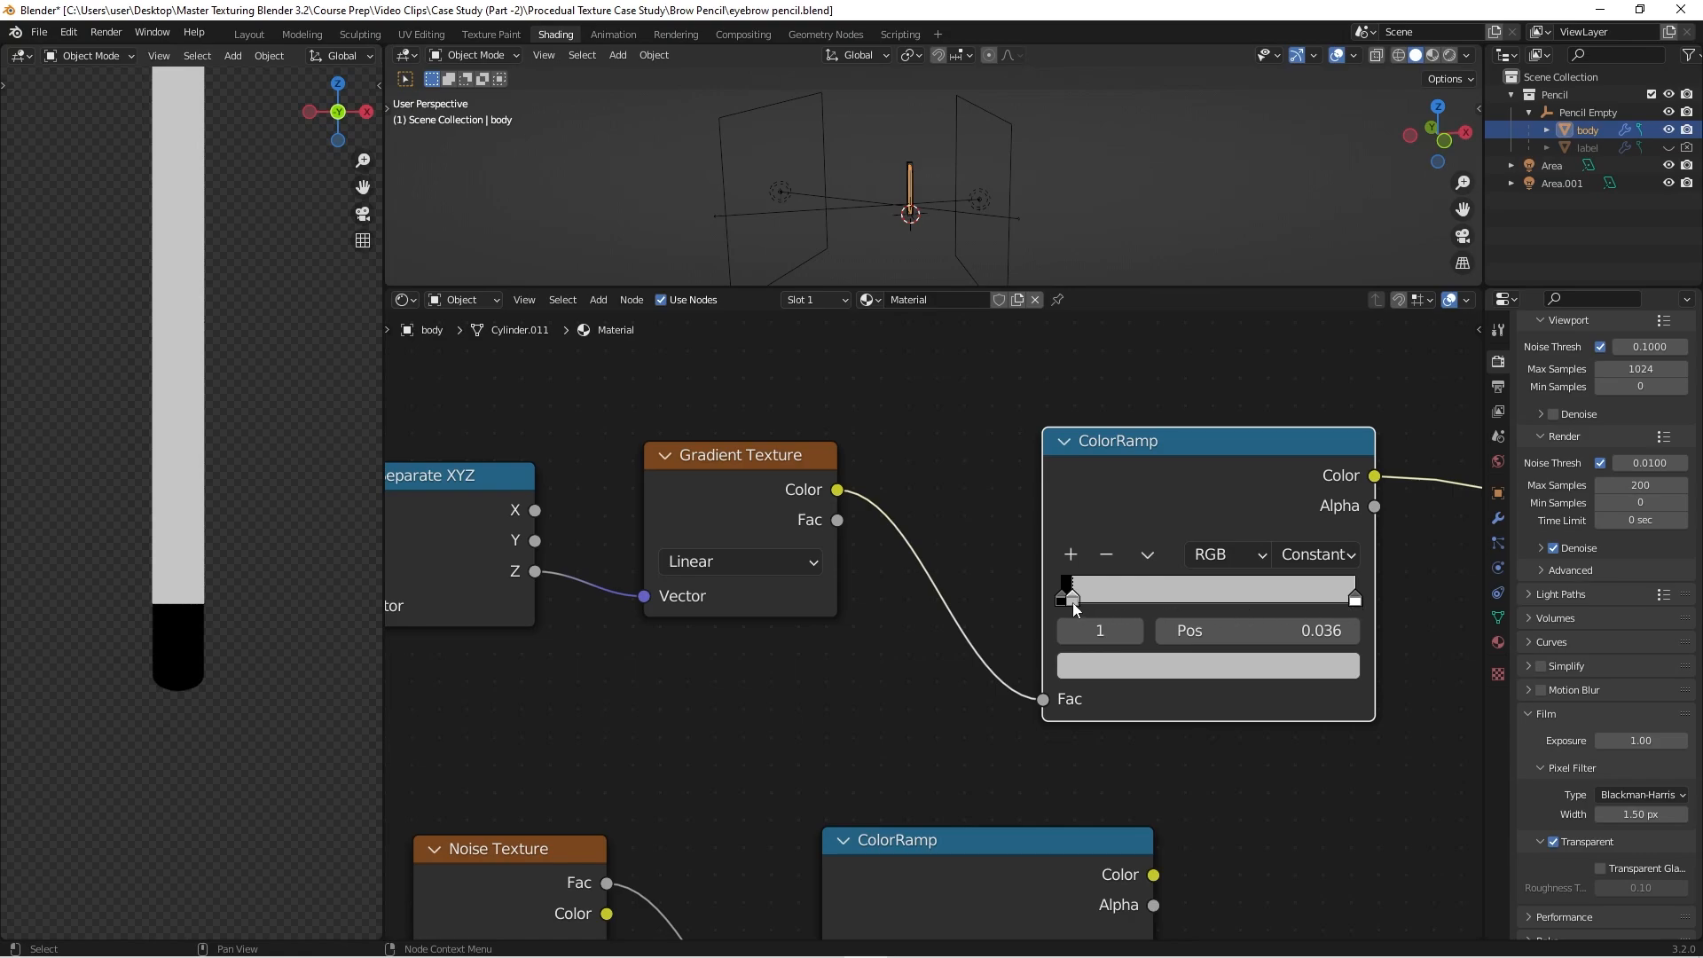
click(1138, 667)
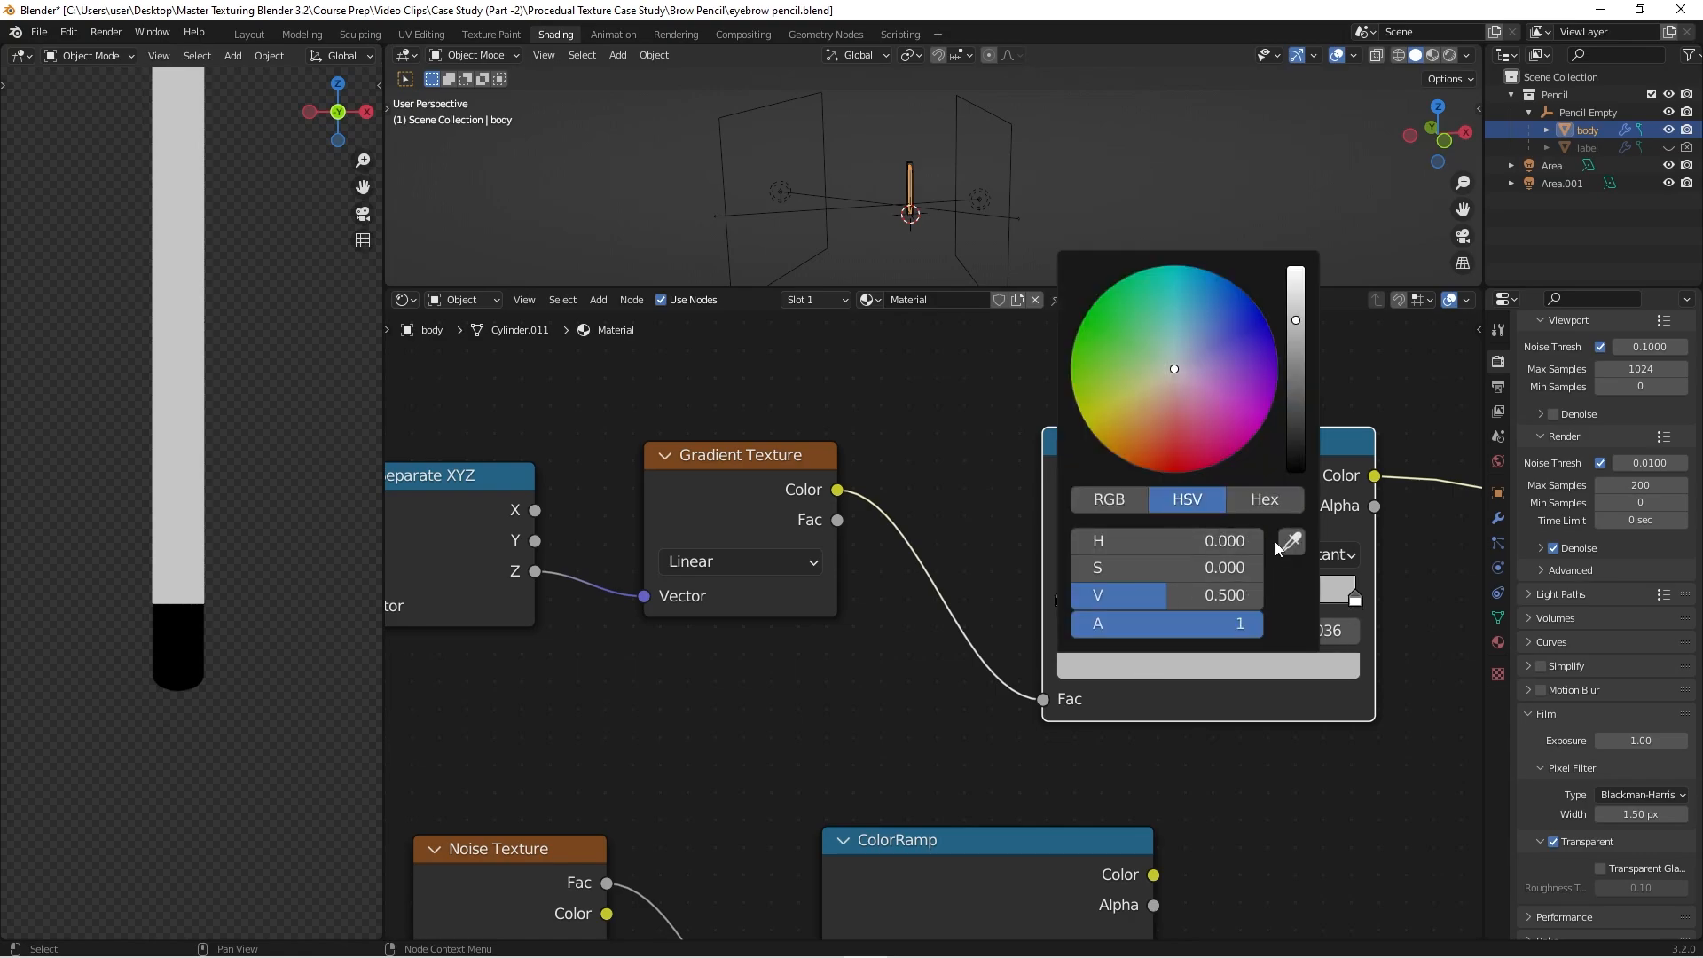
drag(1296, 321, 1295, 269)
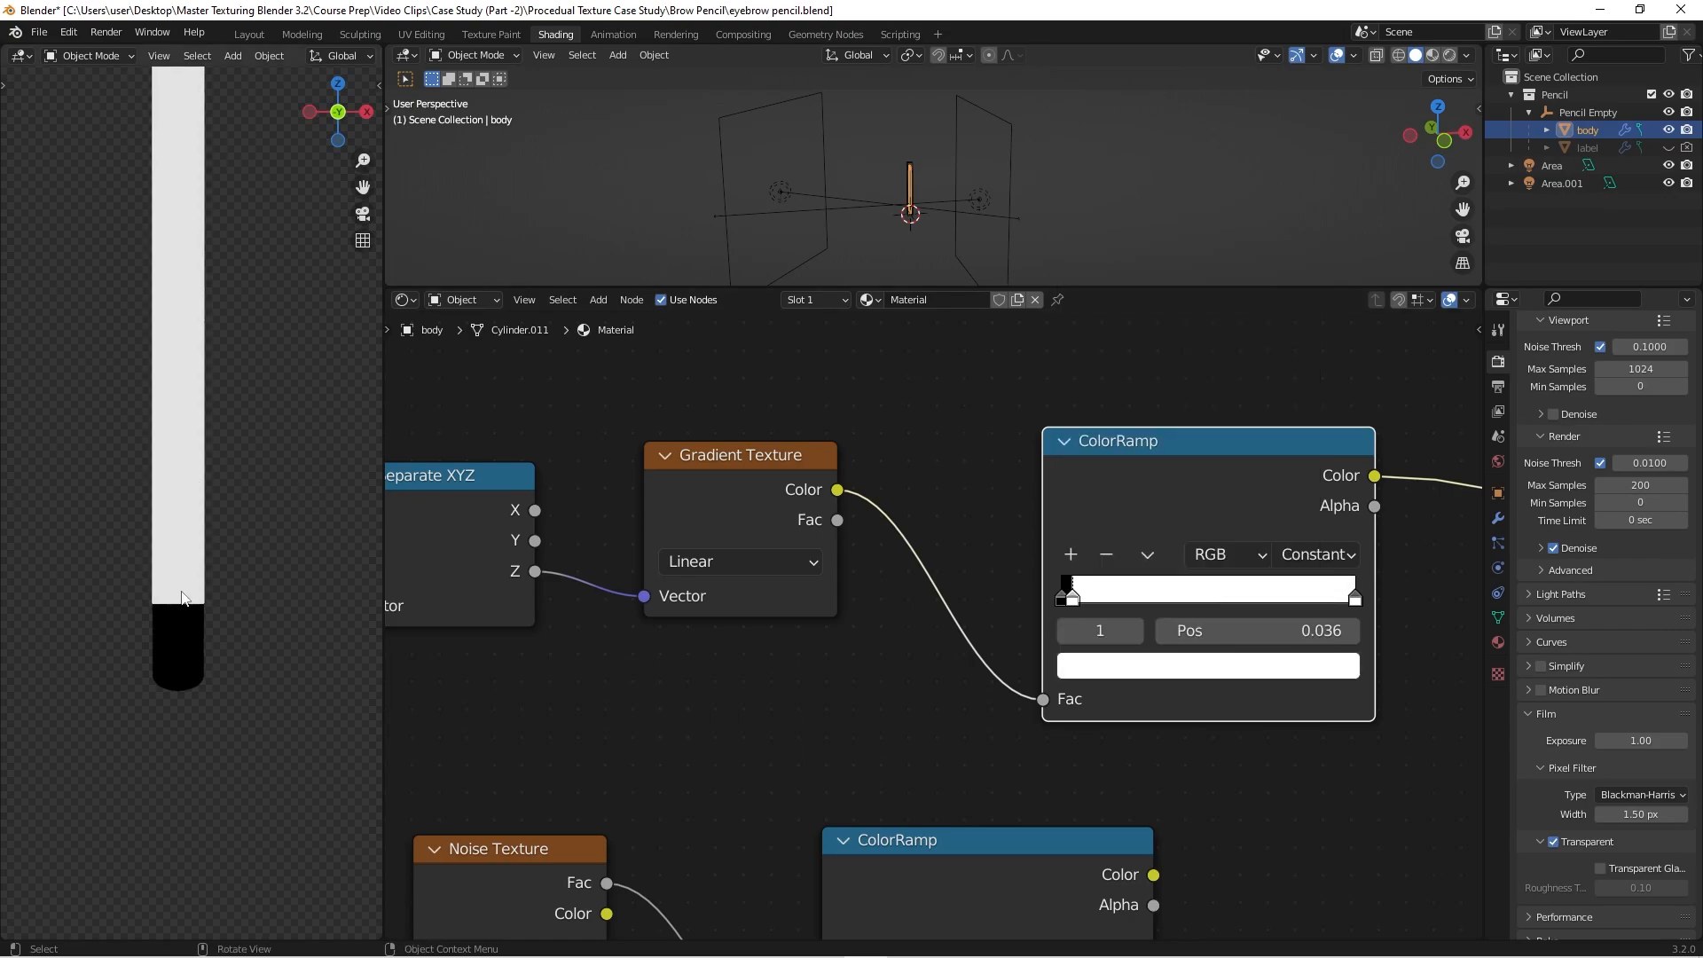
Step: Examine the black-to-white mask edge near the pencil's base up close and across the whole pencil
scroll(177, 603, up, 5)
scroll(139, 594, down, 5)
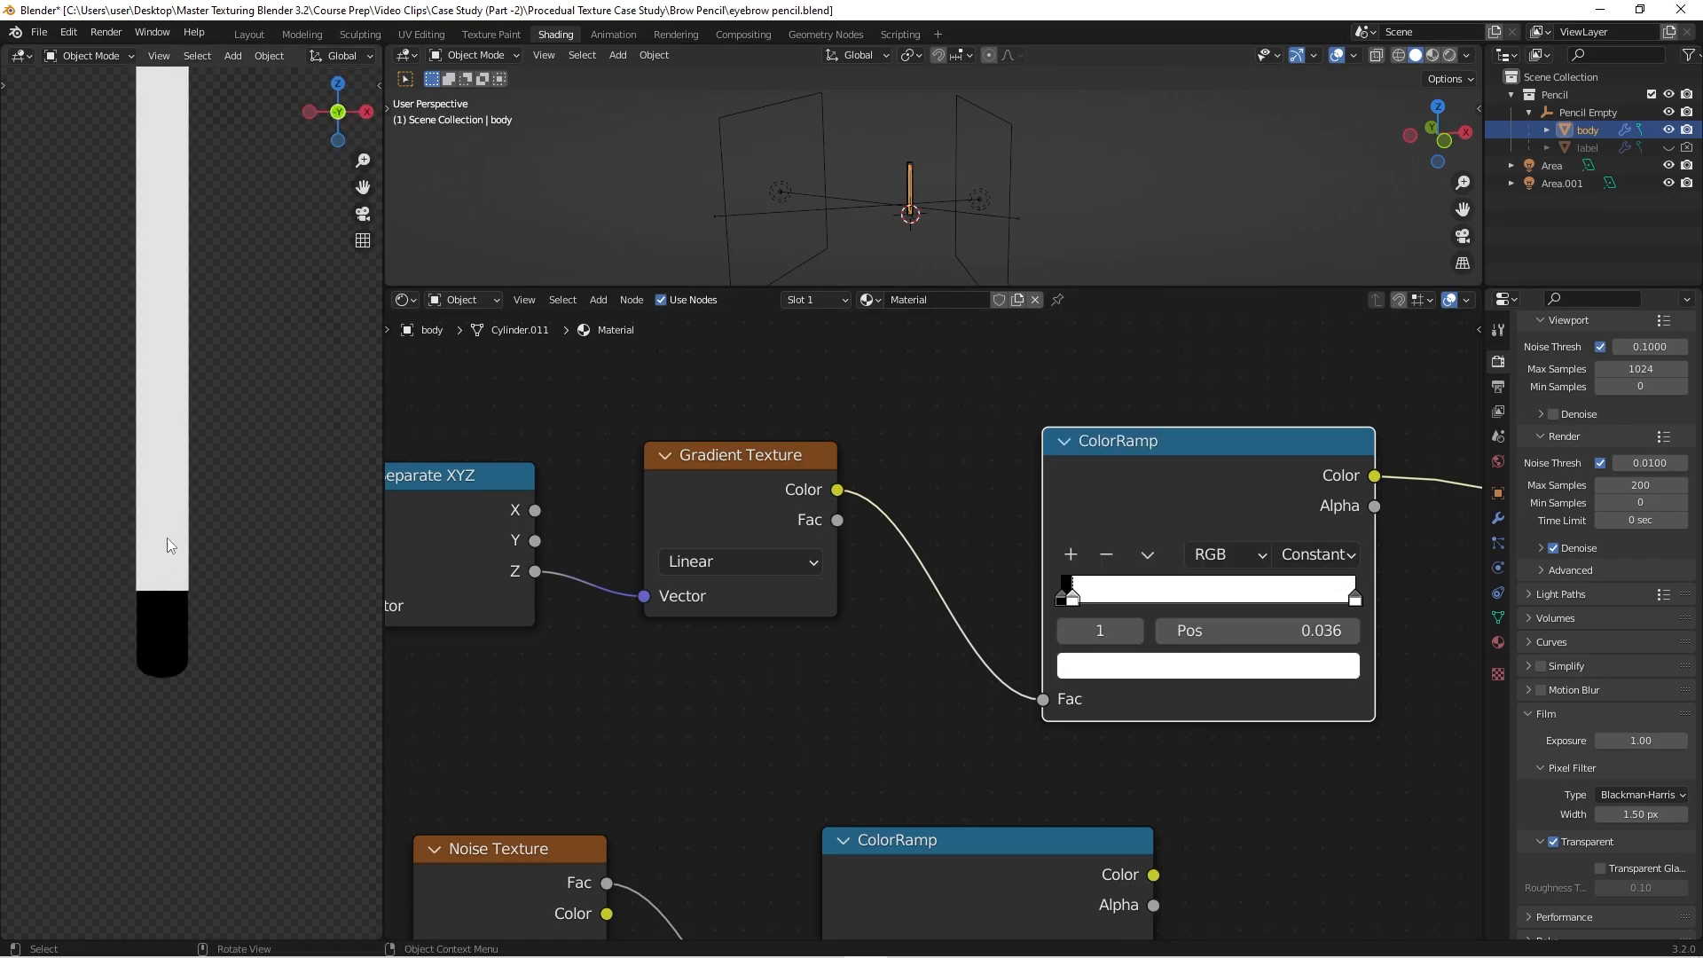
shift+middle_drag(182, 480, 193, 593)
scroll(193, 590, down, 3)
scroll(192, 598, up, 3)
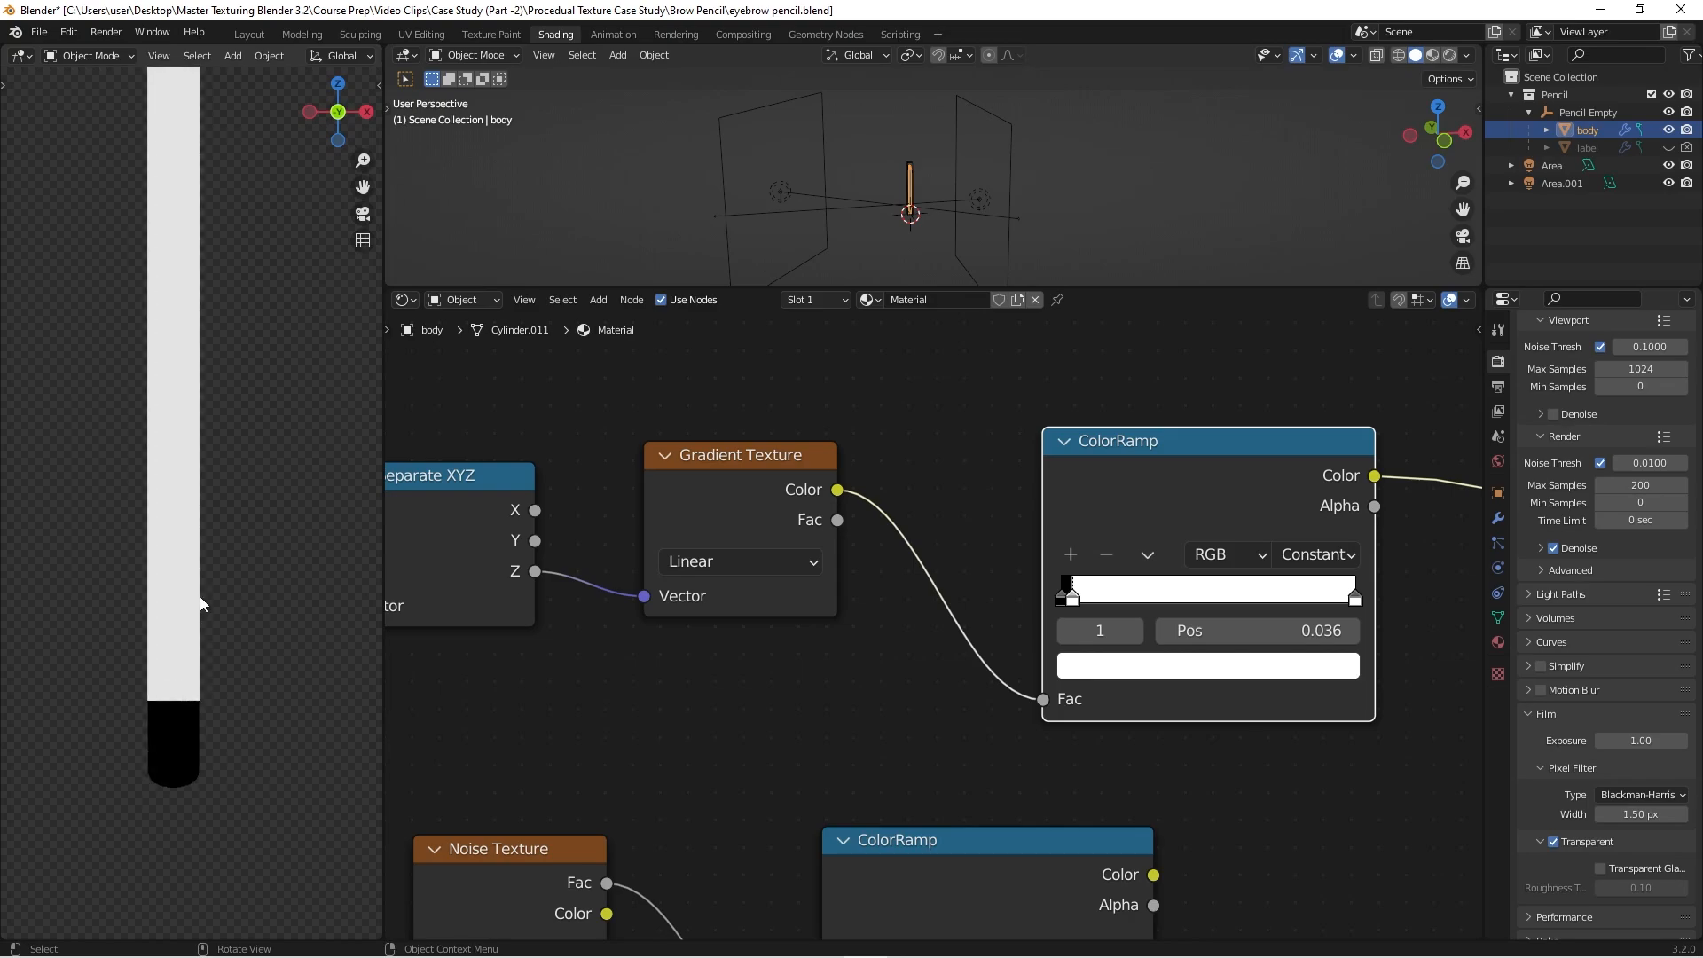
scroll(203, 604, down, 2)
scroll(311, 735, up, 5)
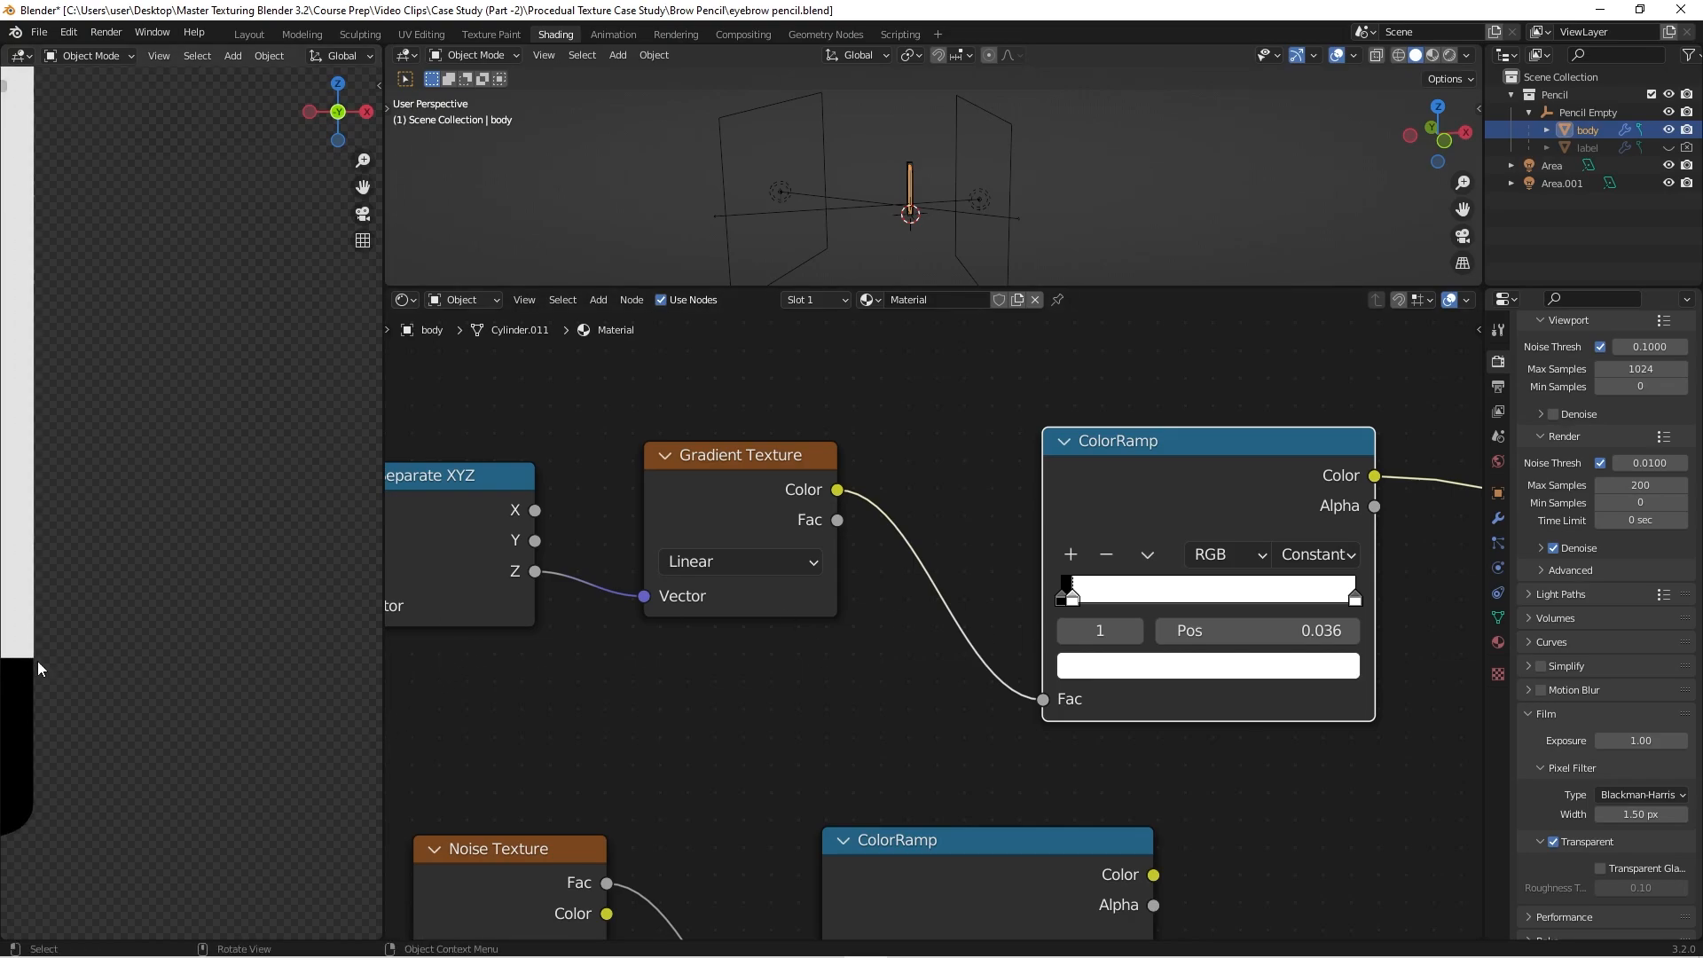
shift+middle_drag(50, 658, 295, 661)
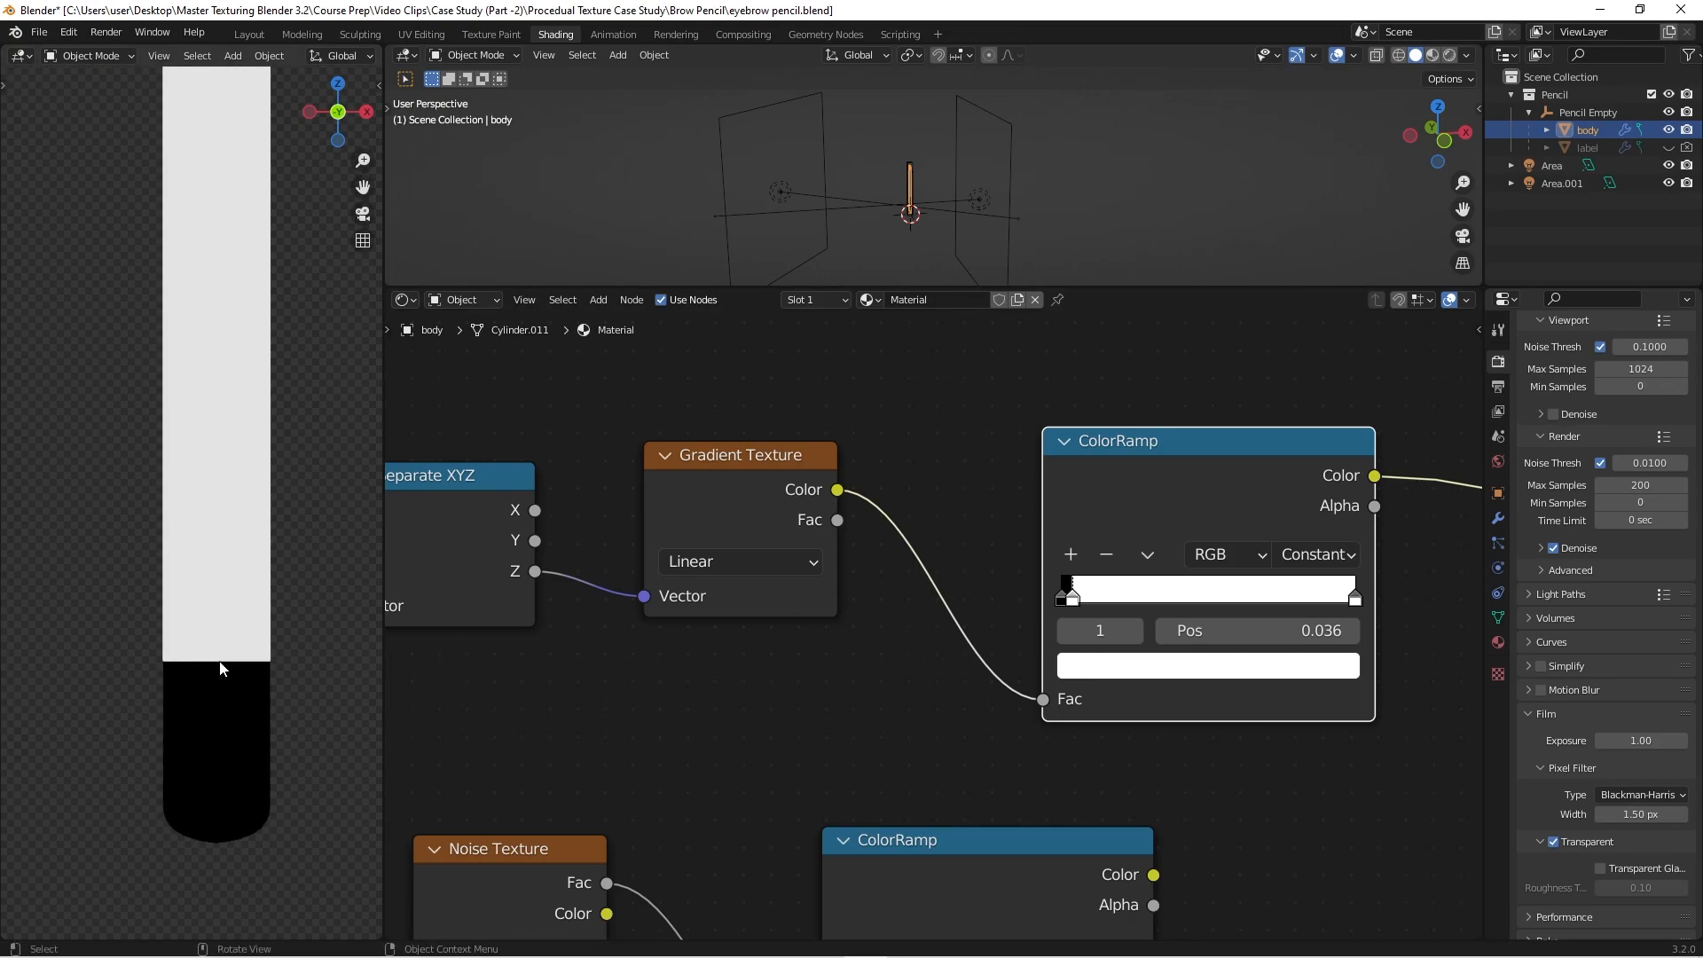
scroll(169, 679, up, 1)
scroll(120, 694, down, 4)
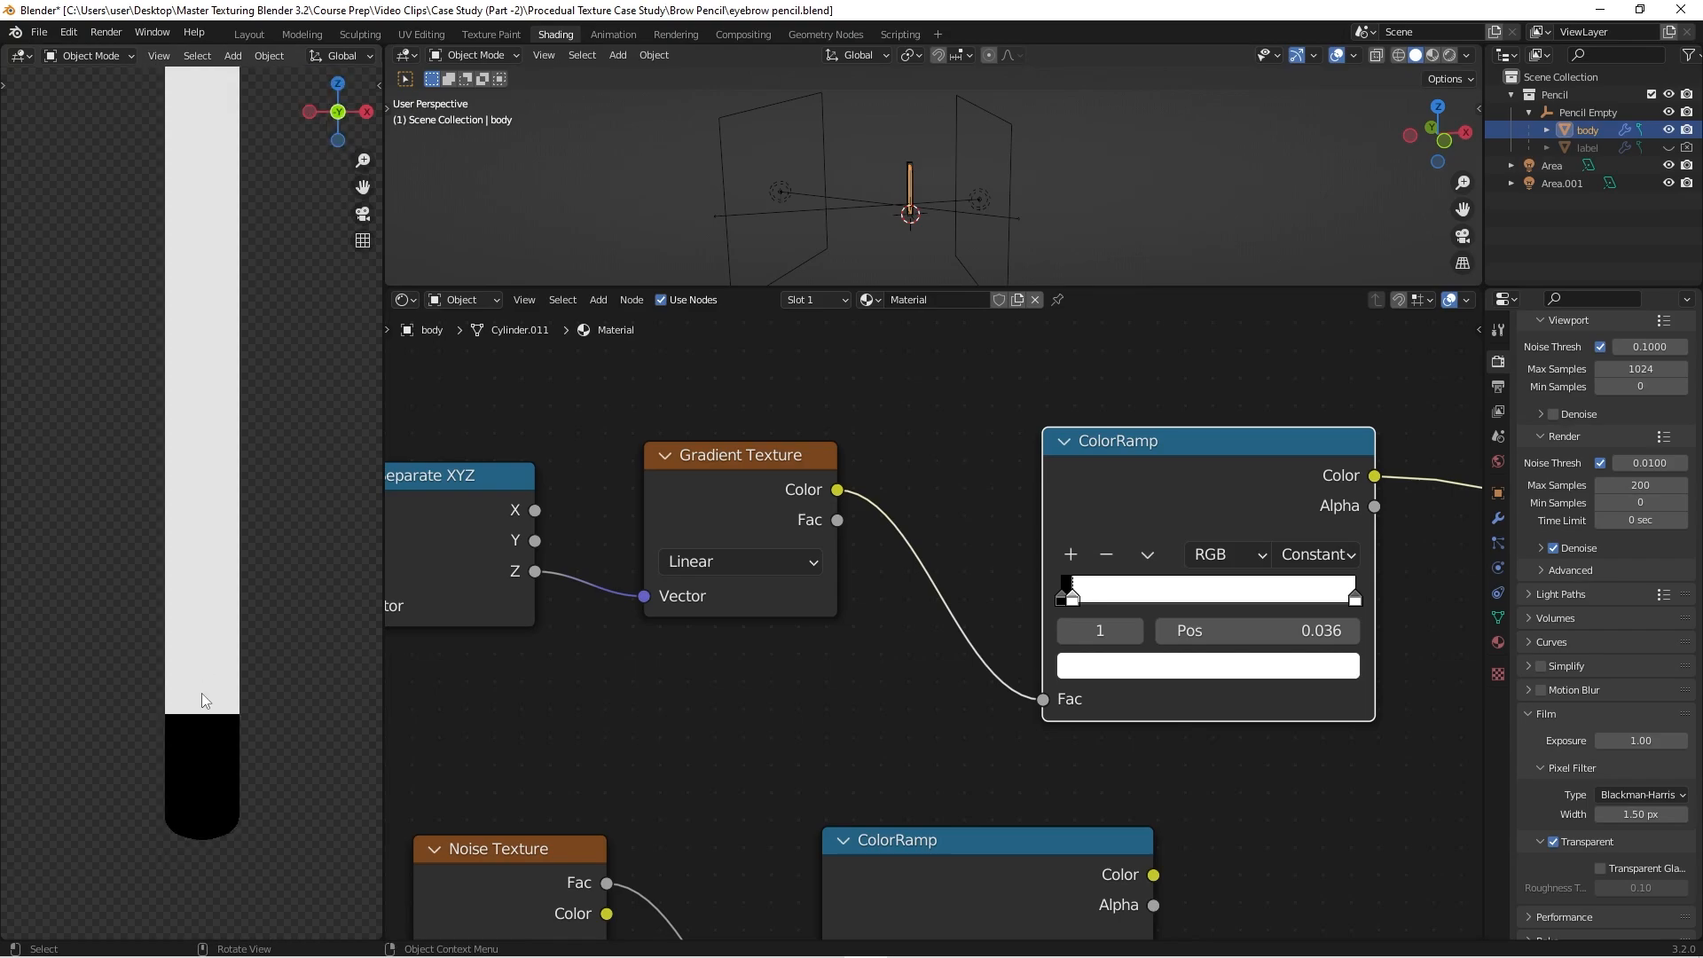
scroll(238, 678, down, 1)
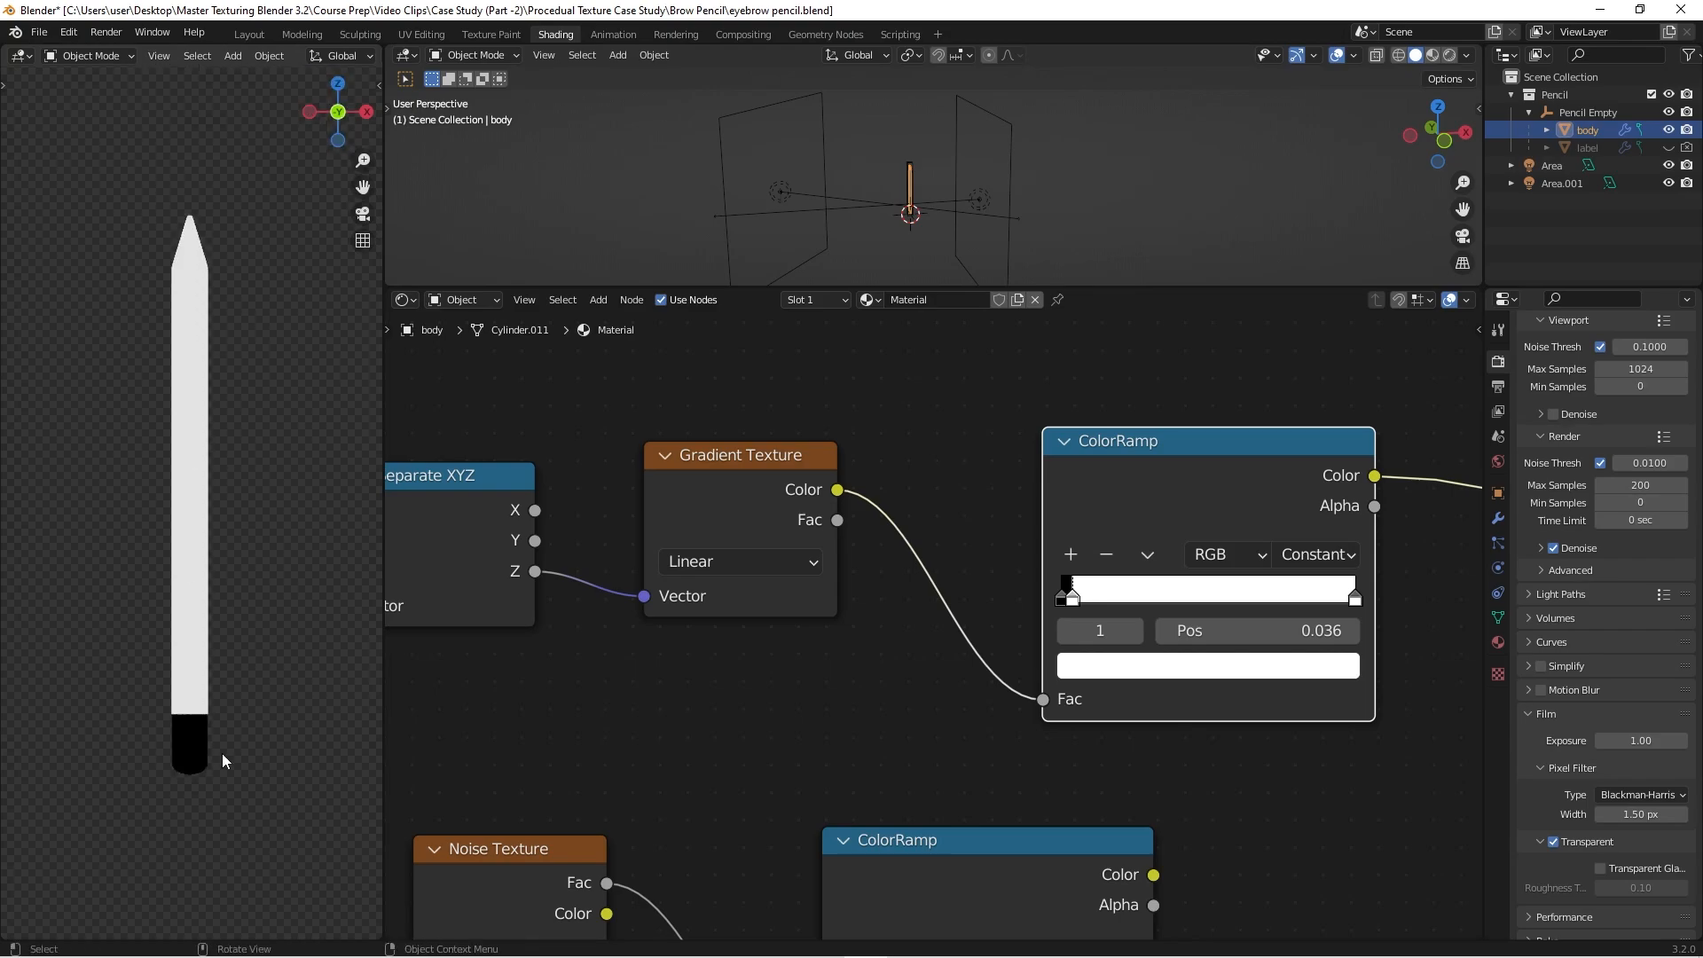
Step: Connect the Mix Shader's output to the Material Output's Surface to preview the mixed shaders on the pencil
scroll(977, 476, down, 5)
middle_drag(992, 527, 934, 496)
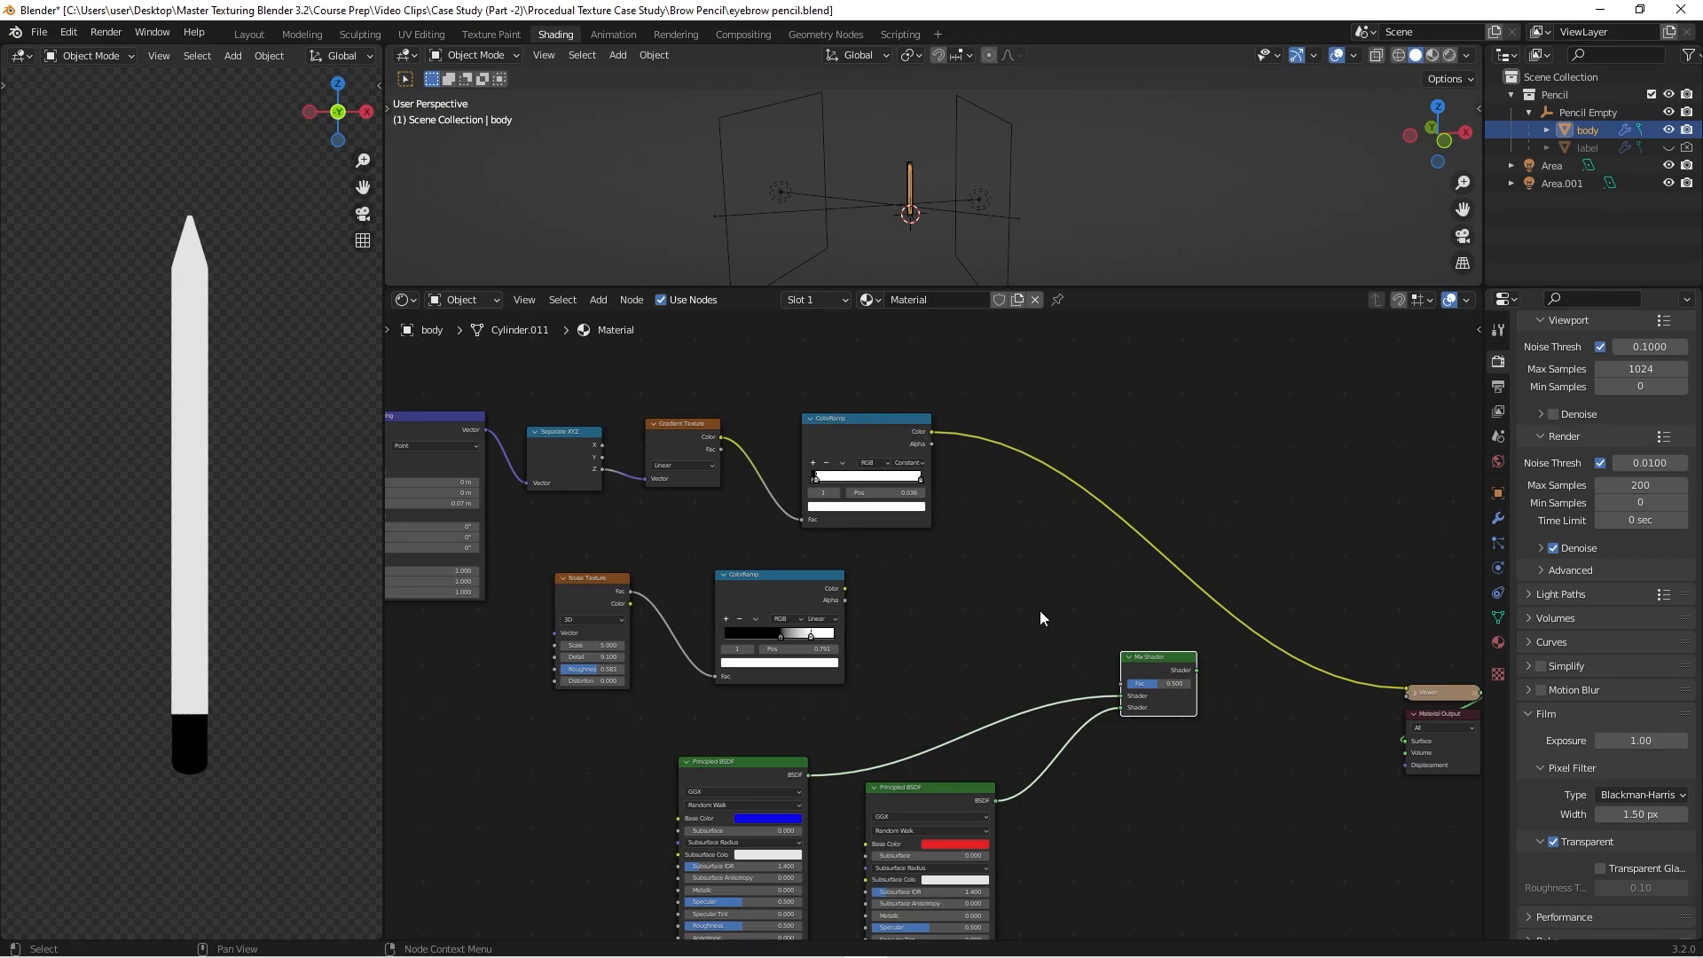
scroll(1188, 597, down, 1)
middle_drag(1064, 613, 906, 558)
scroll(1007, 589, up, 2)
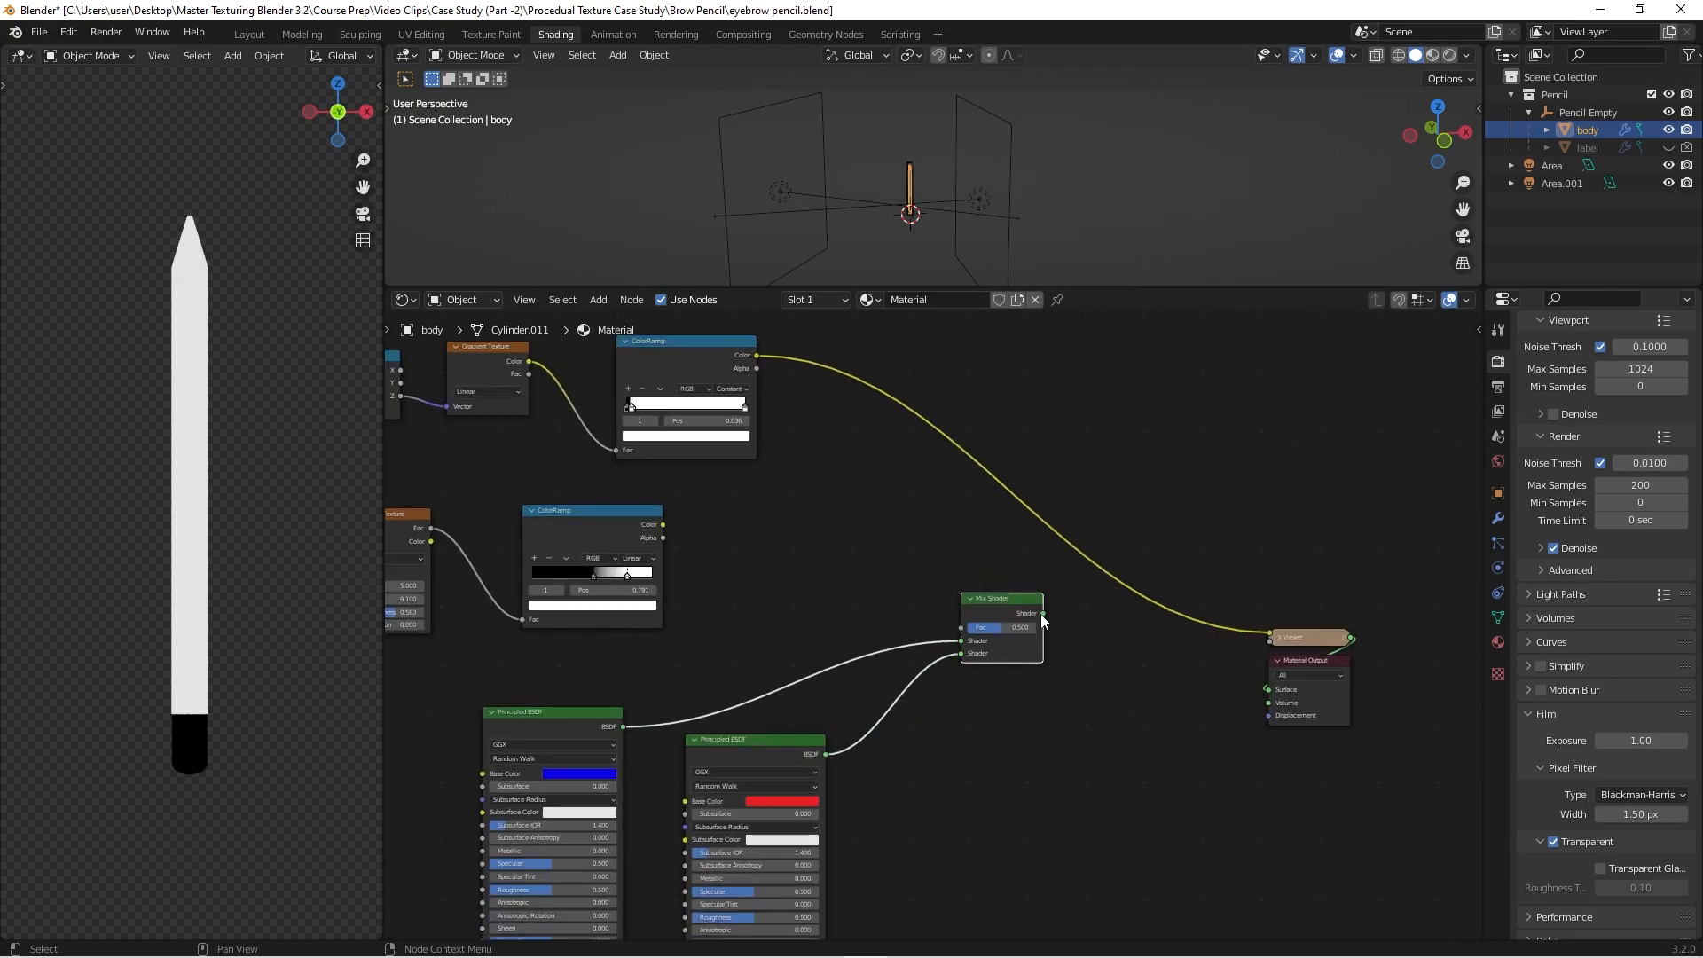
ctrl+shift+click(997, 596)
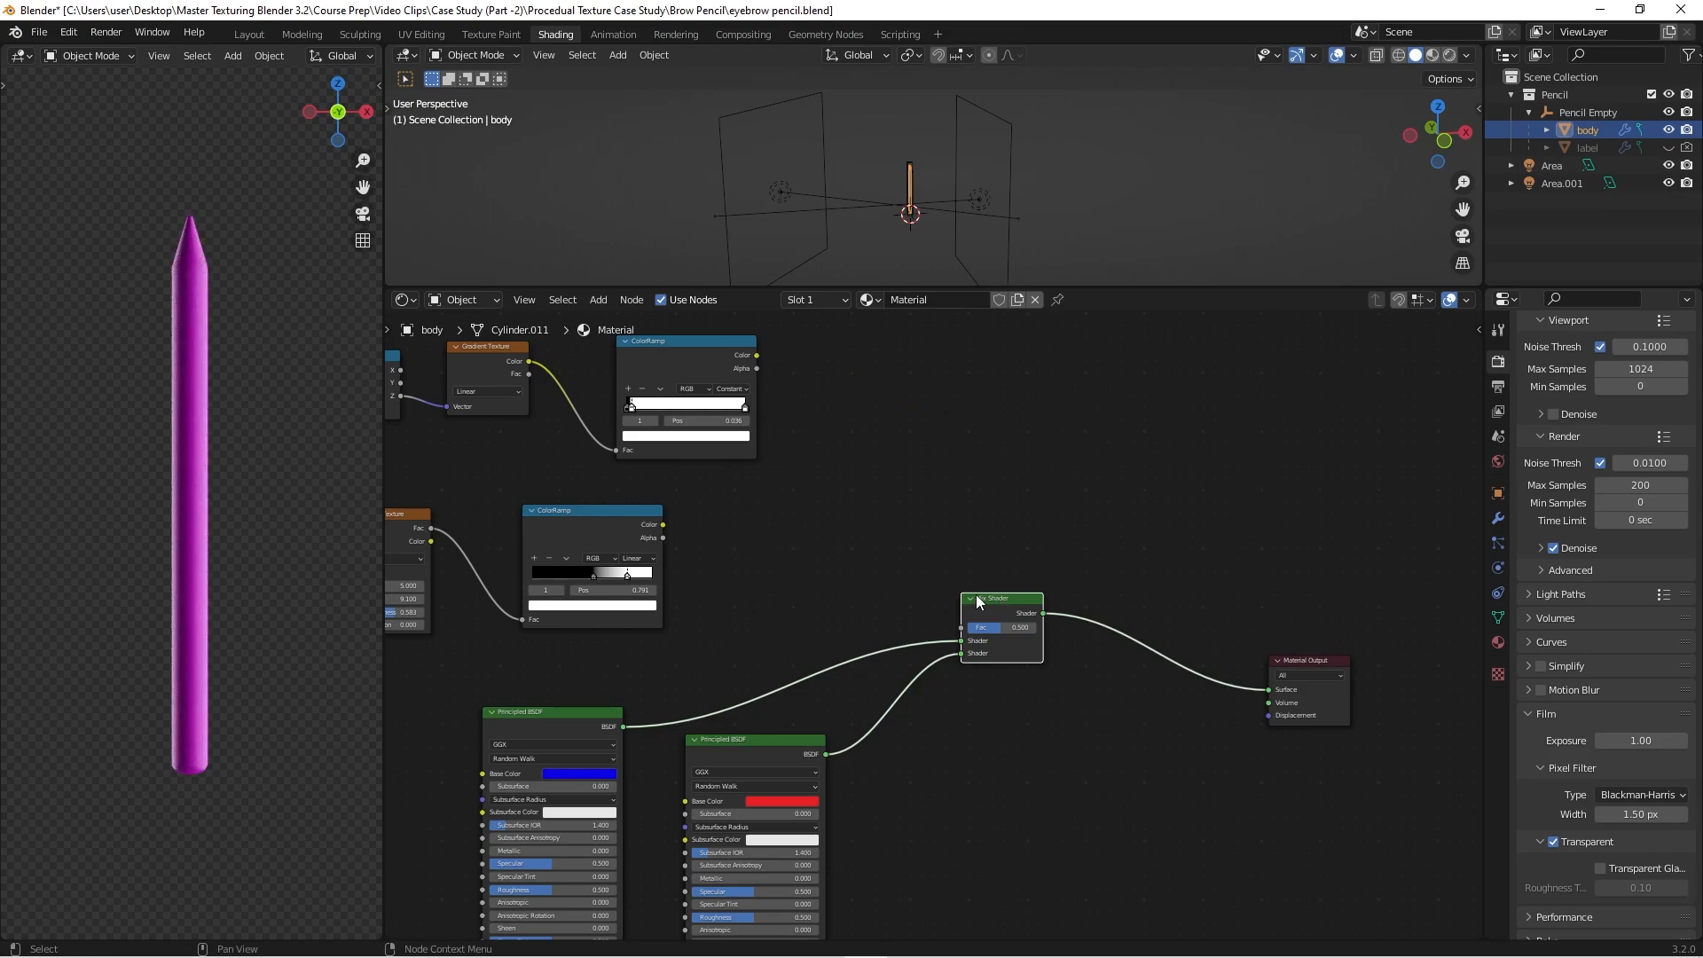
Step: Move the red Principled BSDF aside, link the gradient ColorRamp's Color to the Mix Shader's Fac, and inspect the pencil's color split
scroll(768, 641, up, 1)
middle_drag(945, 687, 1073, 624)
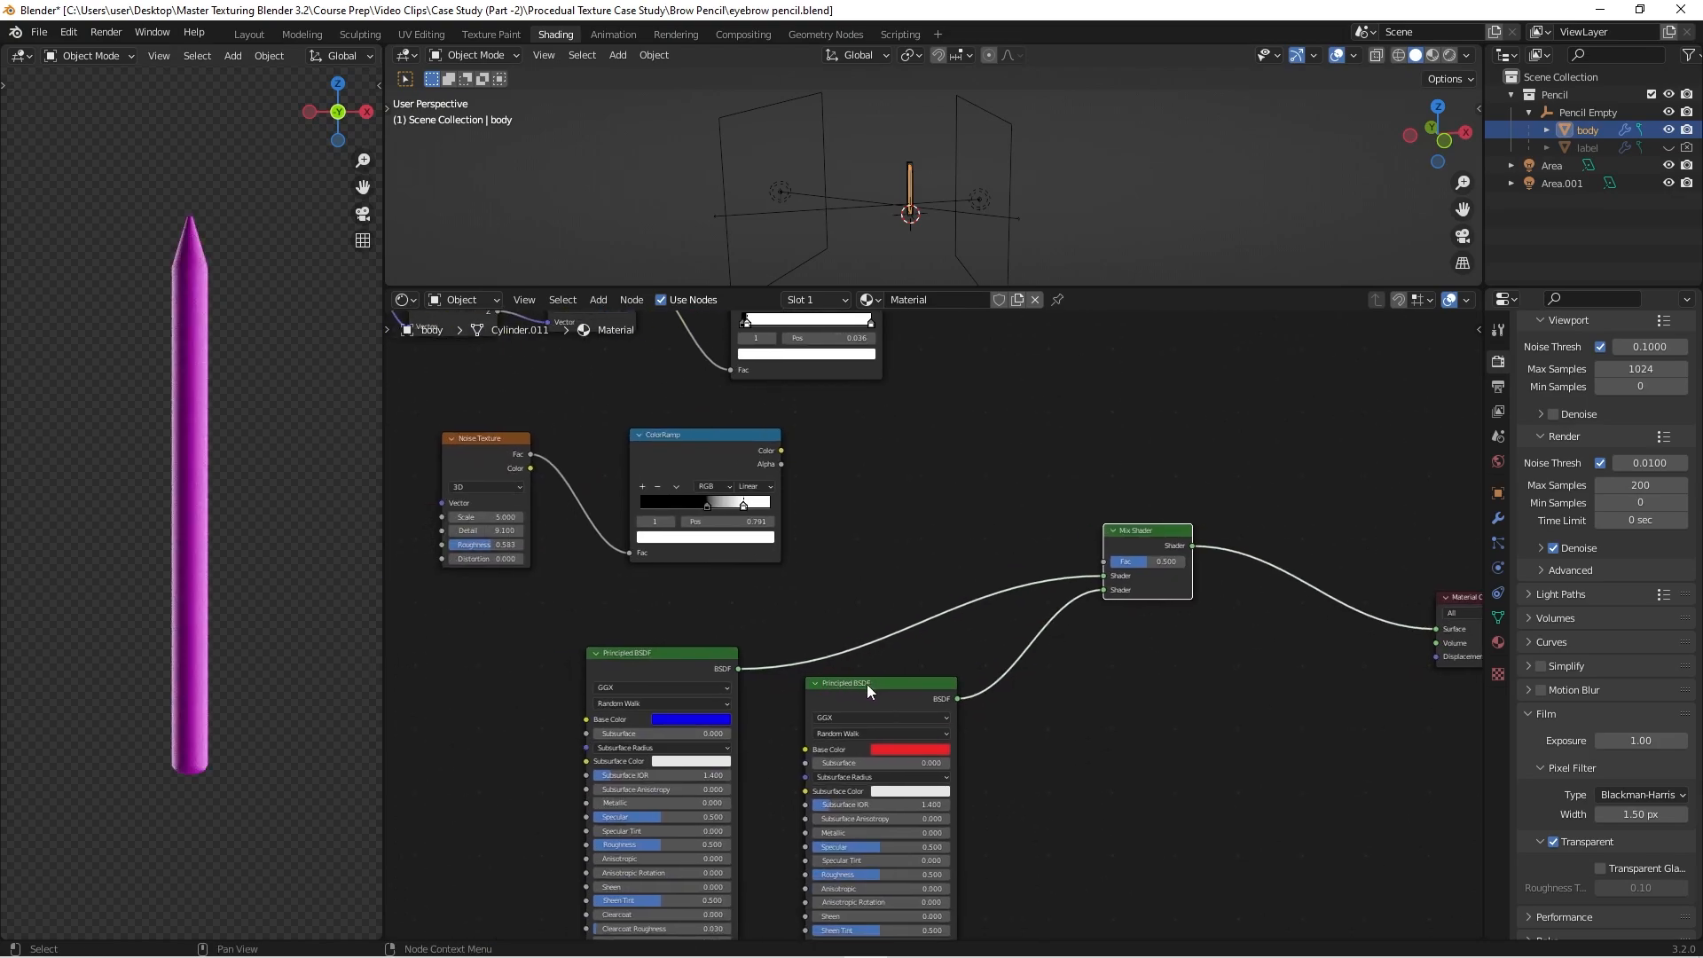
drag(866, 684, 925, 692)
scroll(919, 454, down, 1)
middle_drag(918, 454, 917, 539)
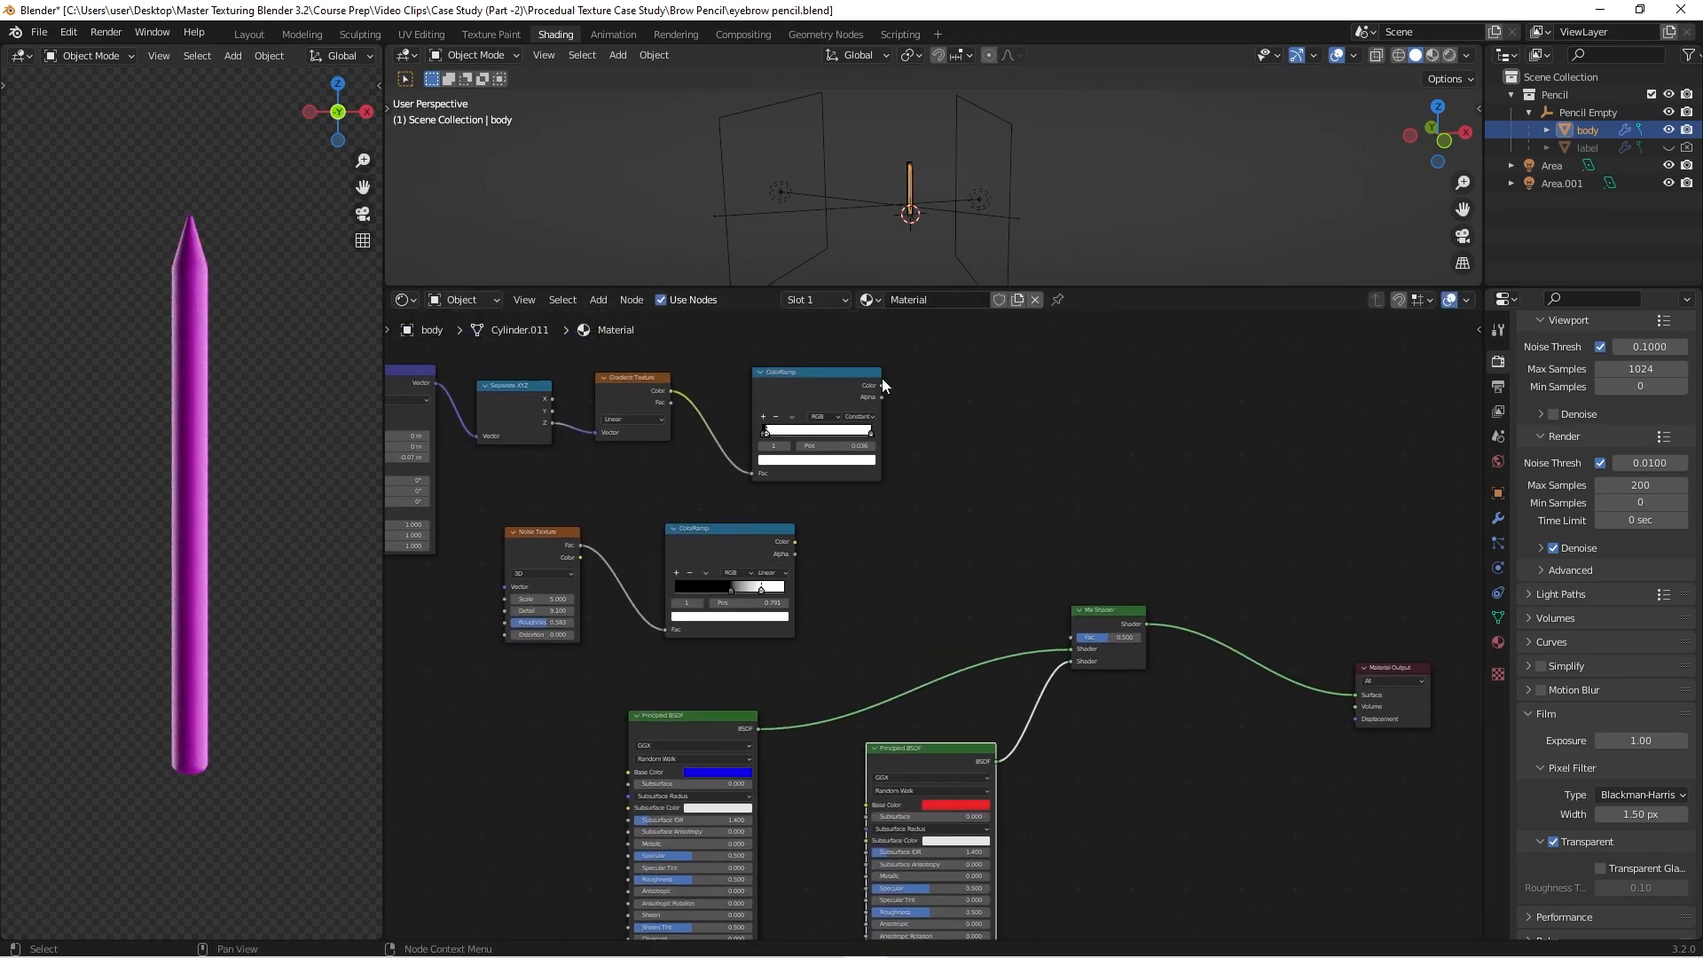
drag(882, 385, 1072, 638)
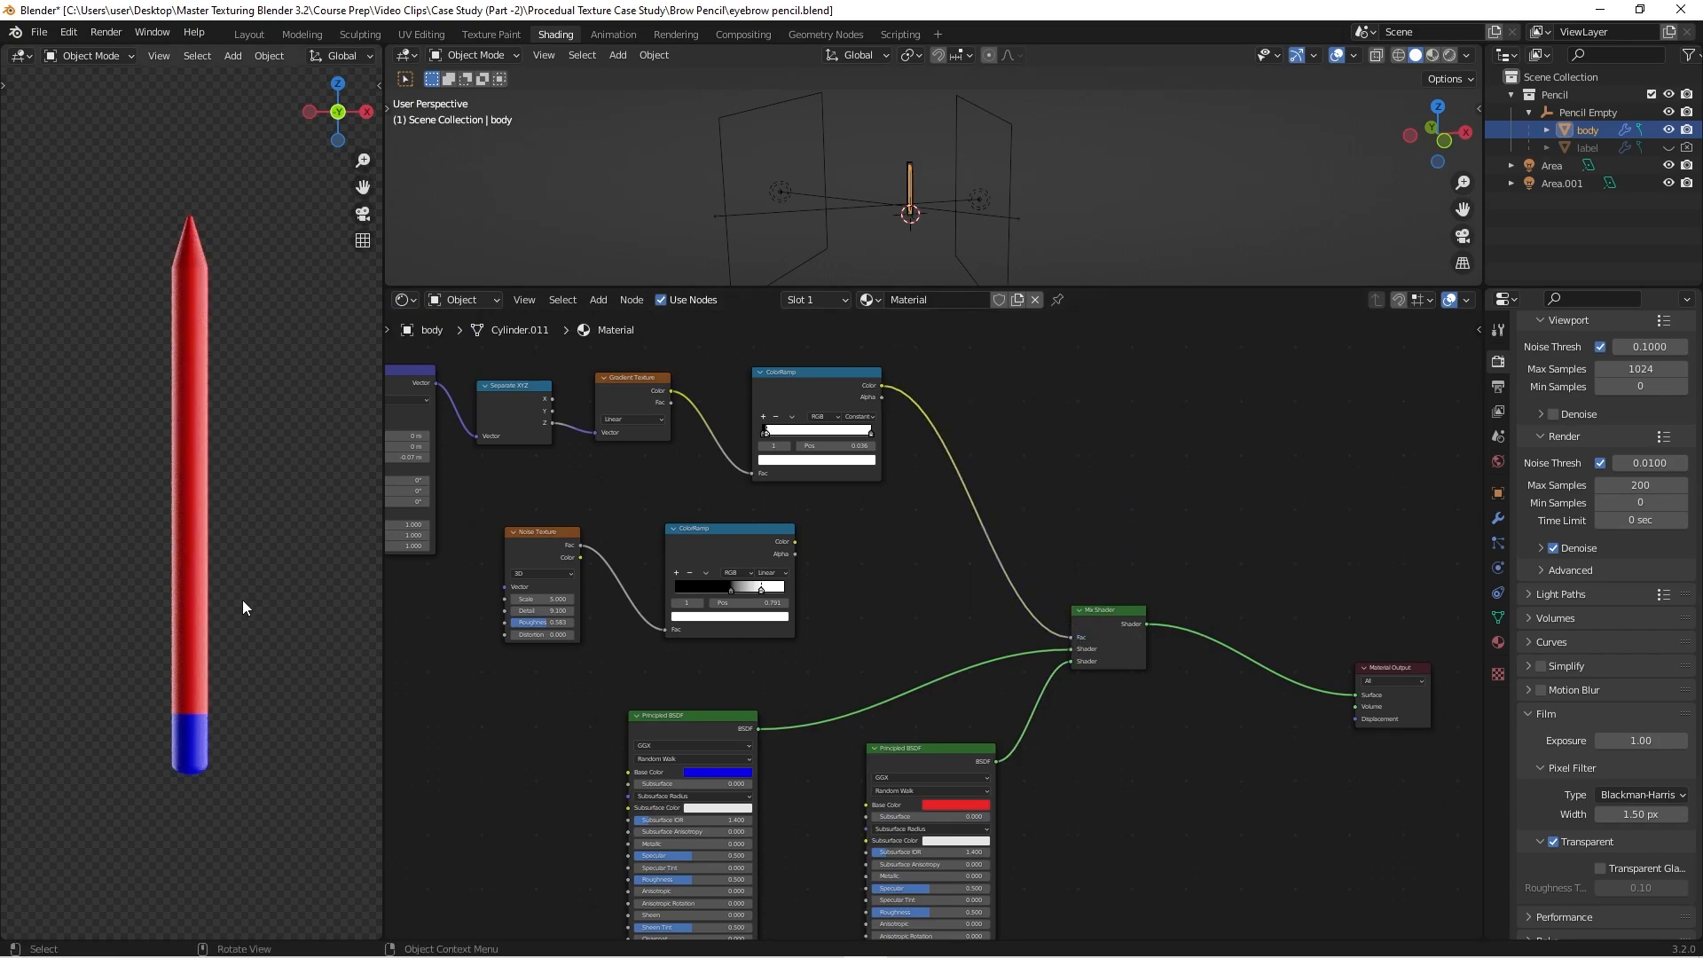
scroll(193, 693, up, 6)
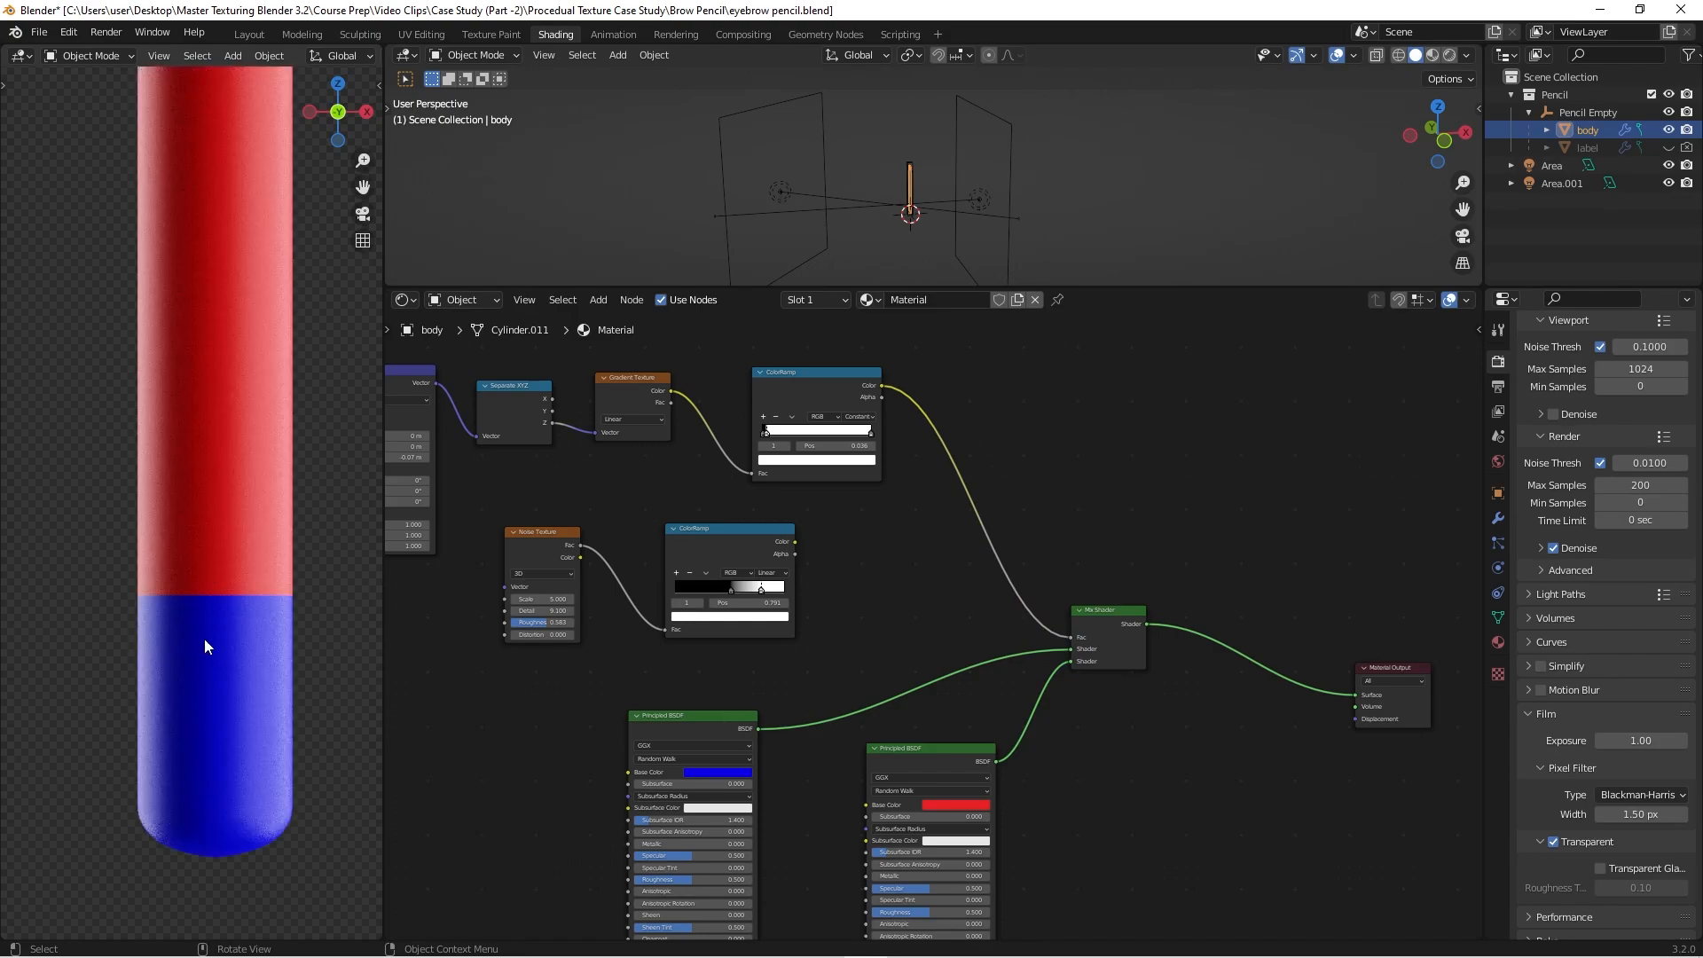
scroll(200, 582, down, 6)
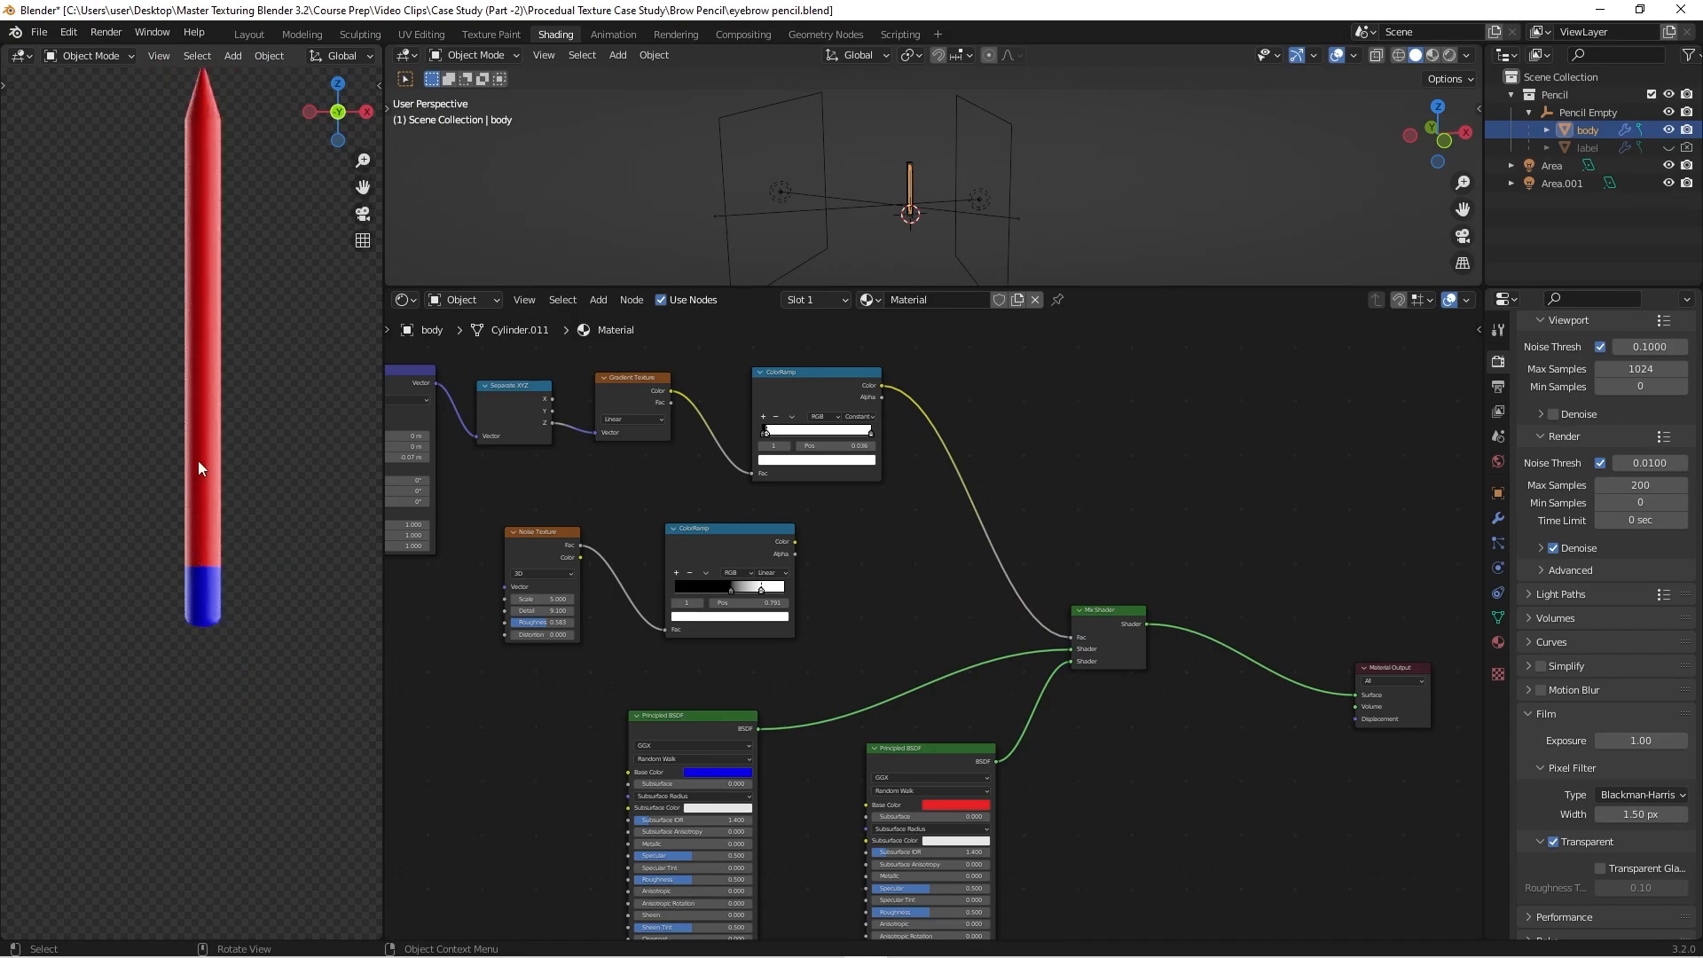
shift+middle_drag(231, 414, 219, 647)
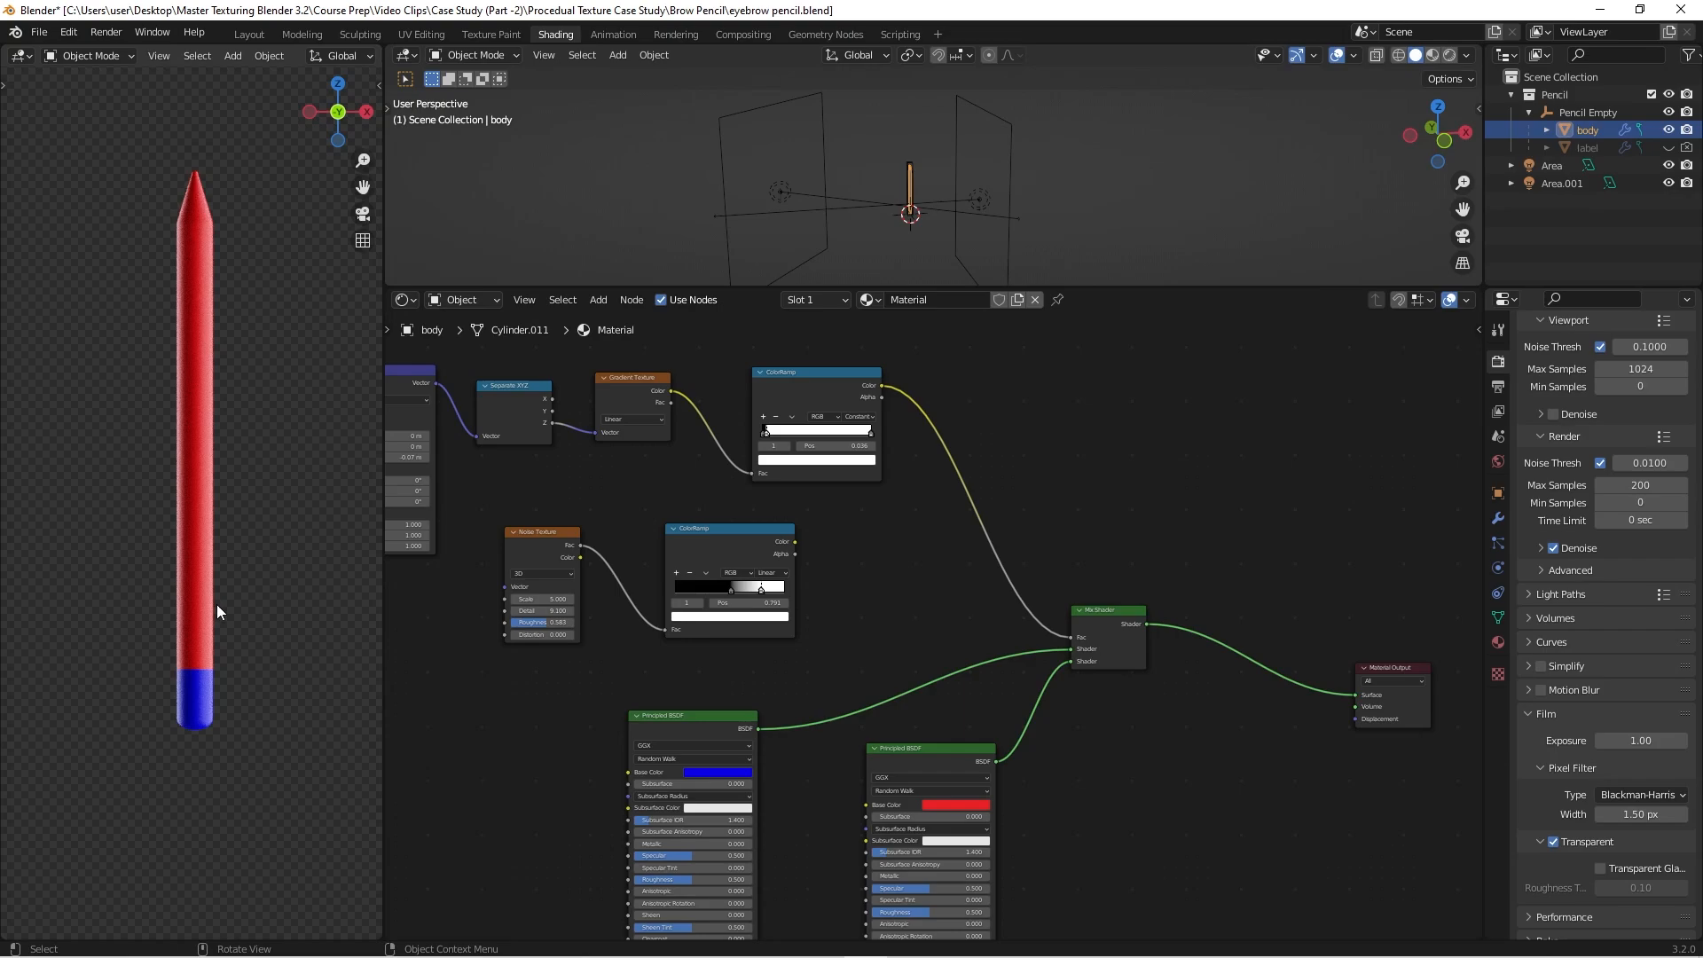
Step: Reposition the blue and red Principled BSDF nodes slightly so they sit closer together below the Mix Shader
middle_drag(858, 544, 1098, 596)
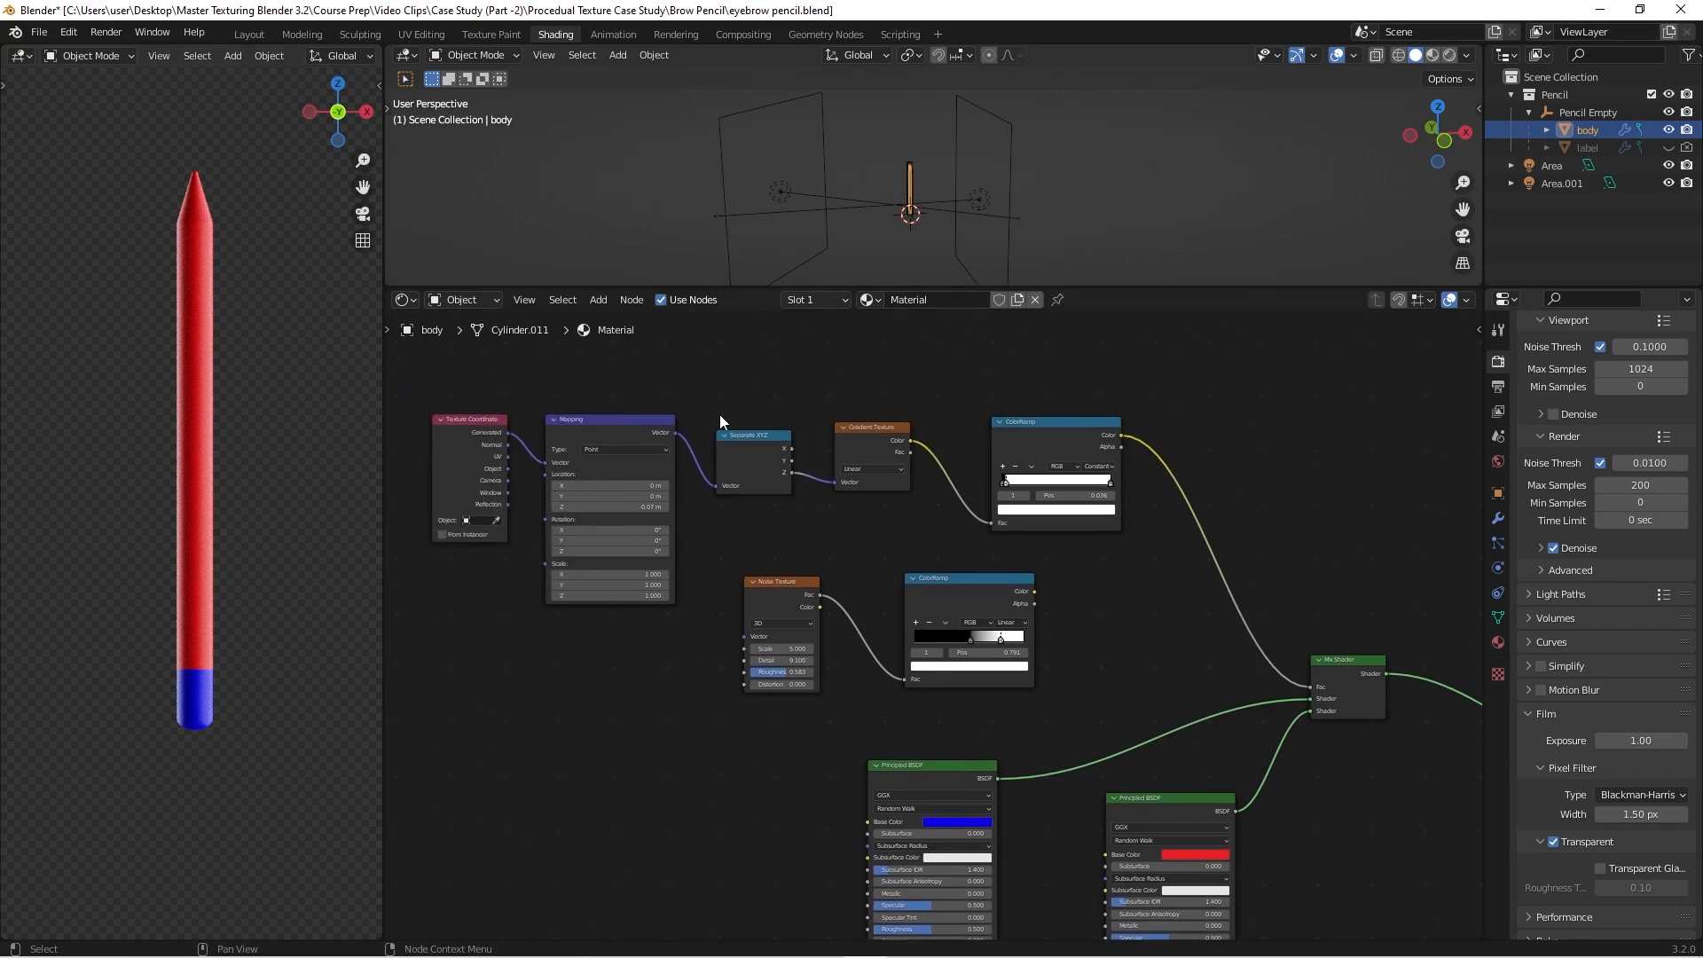
scroll(781, 646, down, 2)
scroll(789, 642, down, 1)
scroll(1009, 652, down, 1)
middle_drag(1005, 678, 920, 467)
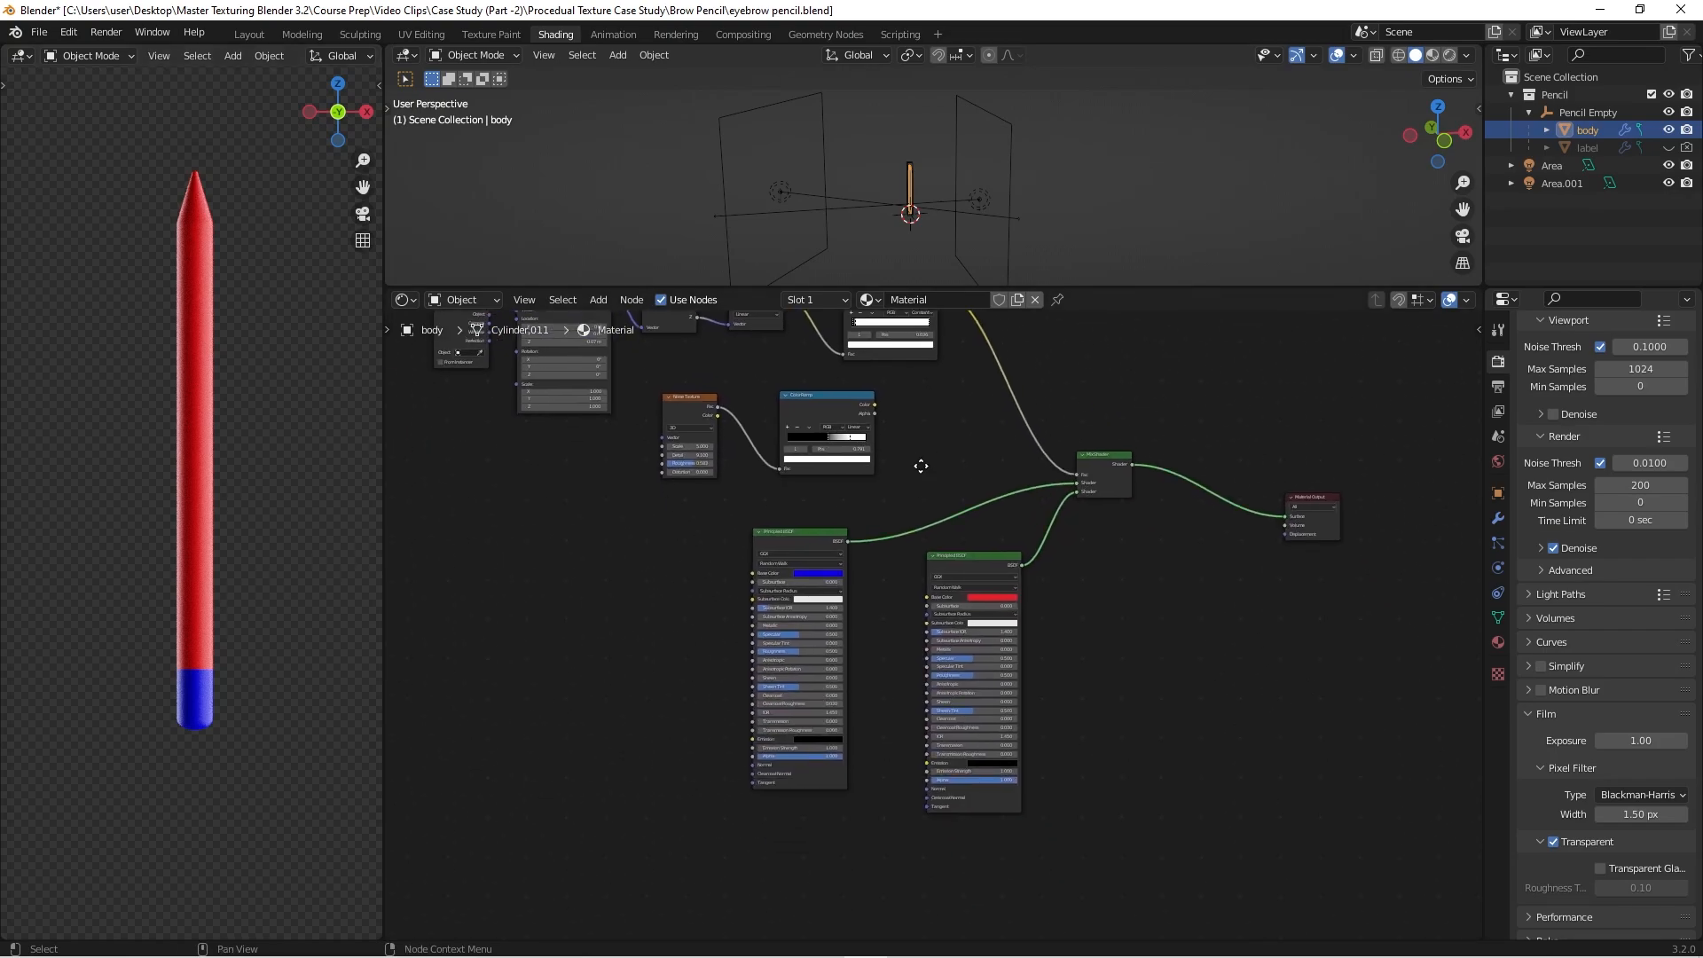
click(803, 533)
drag(806, 533, 808, 545)
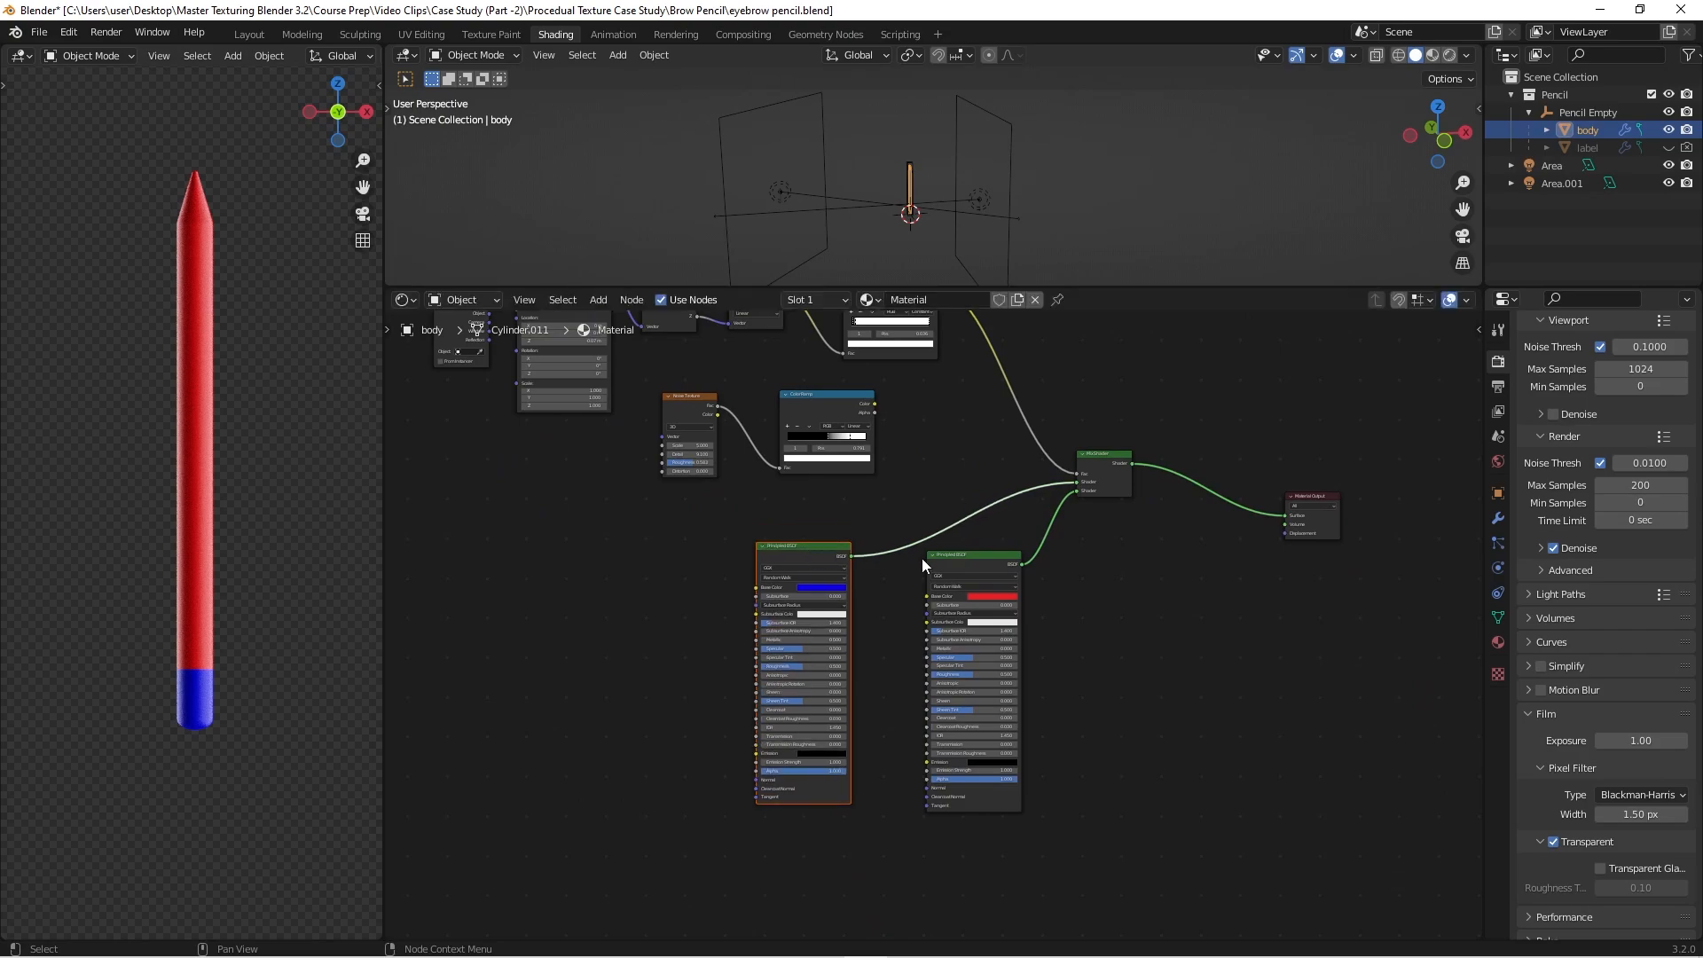
drag(965, 556, 938, 550)
Step: Set the red Principled BSDF's Metallic to 0.282 and Roughness to 0.705
scroll(980, 640, up, 8)
scroll(968, 679, up, 4)
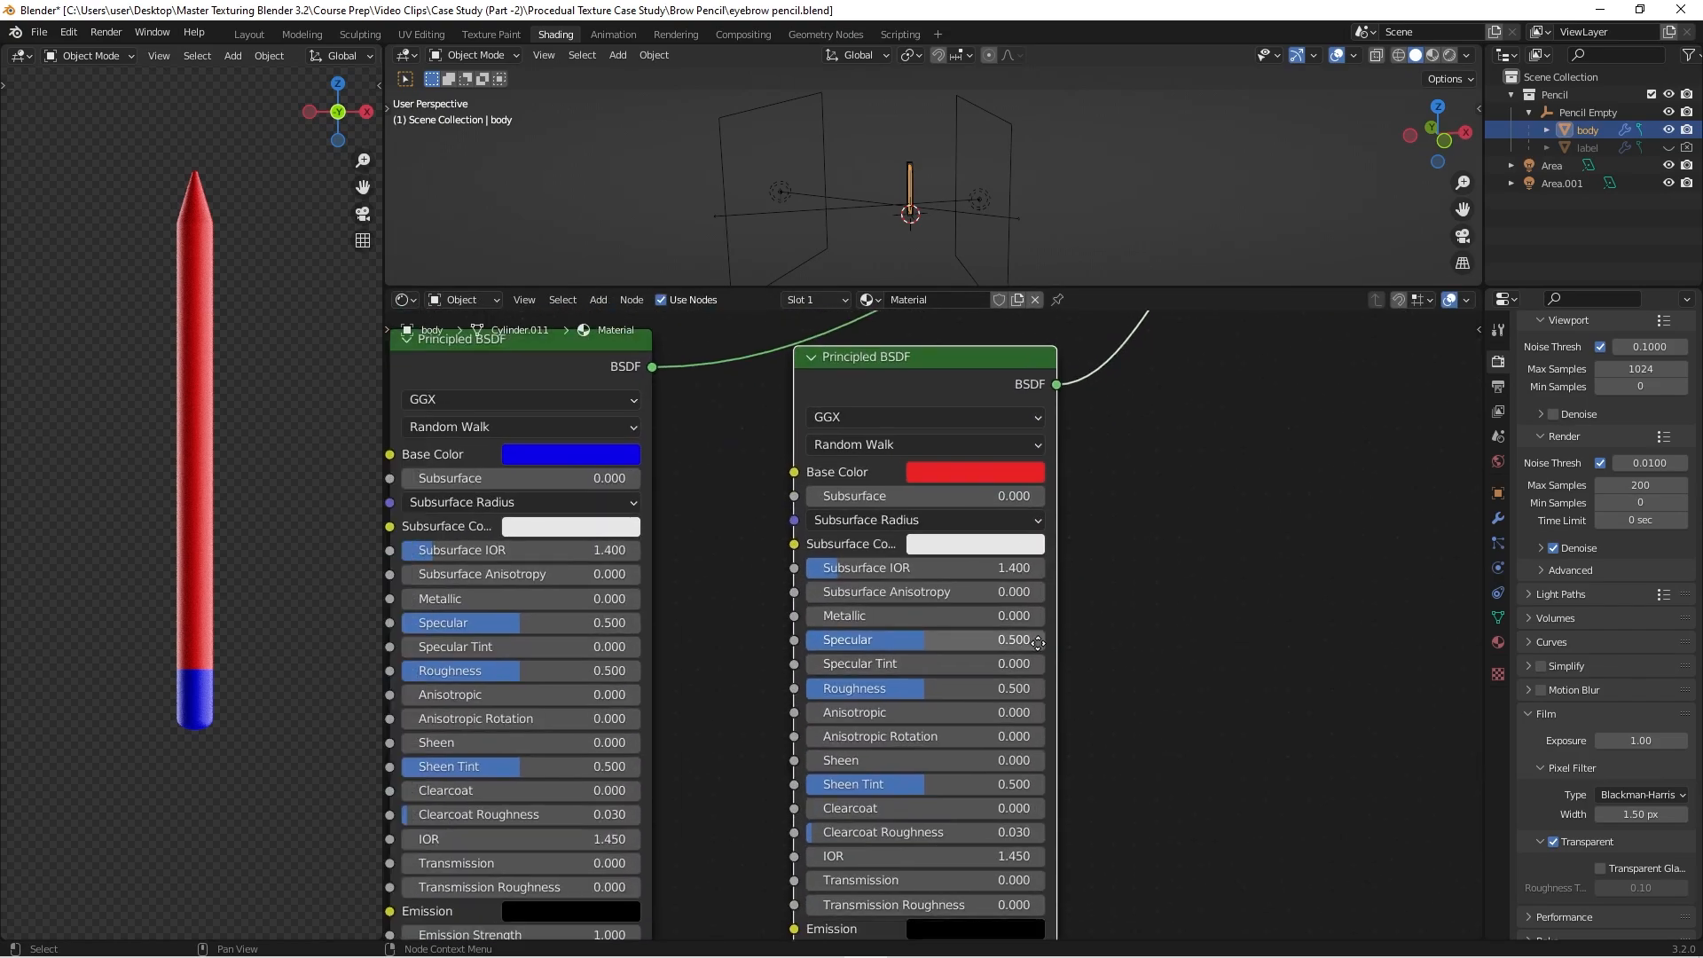
scroll(206, 502, up, 5)
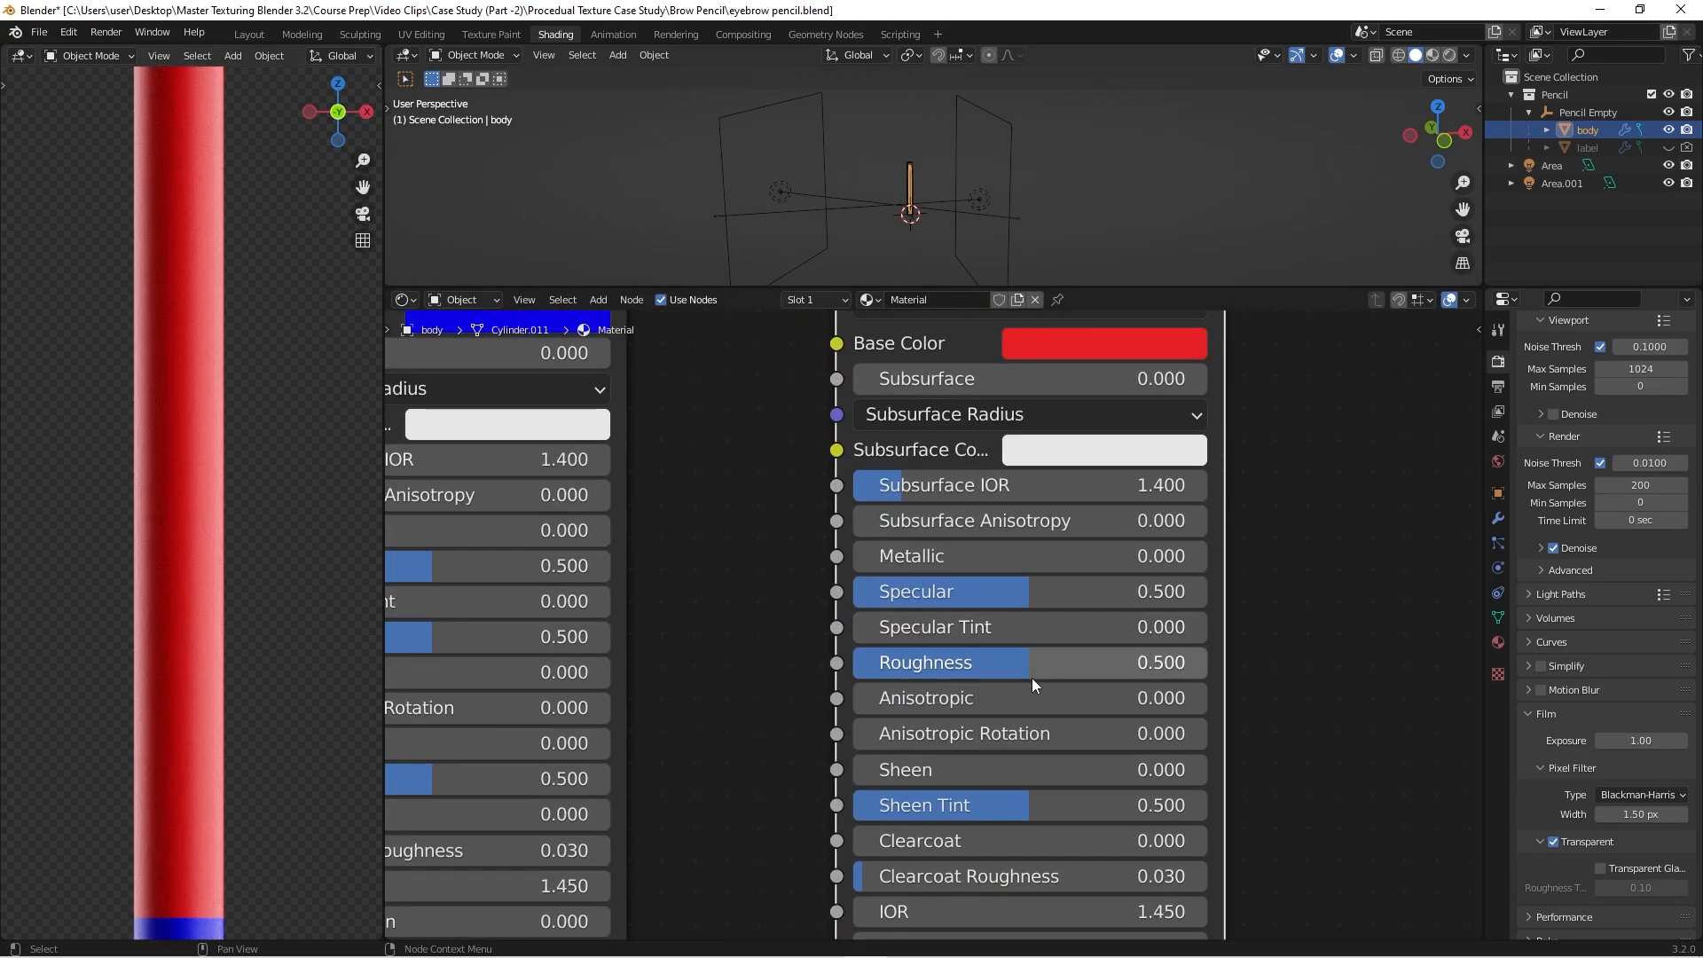
drag(1073, 662, 887, 662)
drag(1046, 556, 1147, 556)
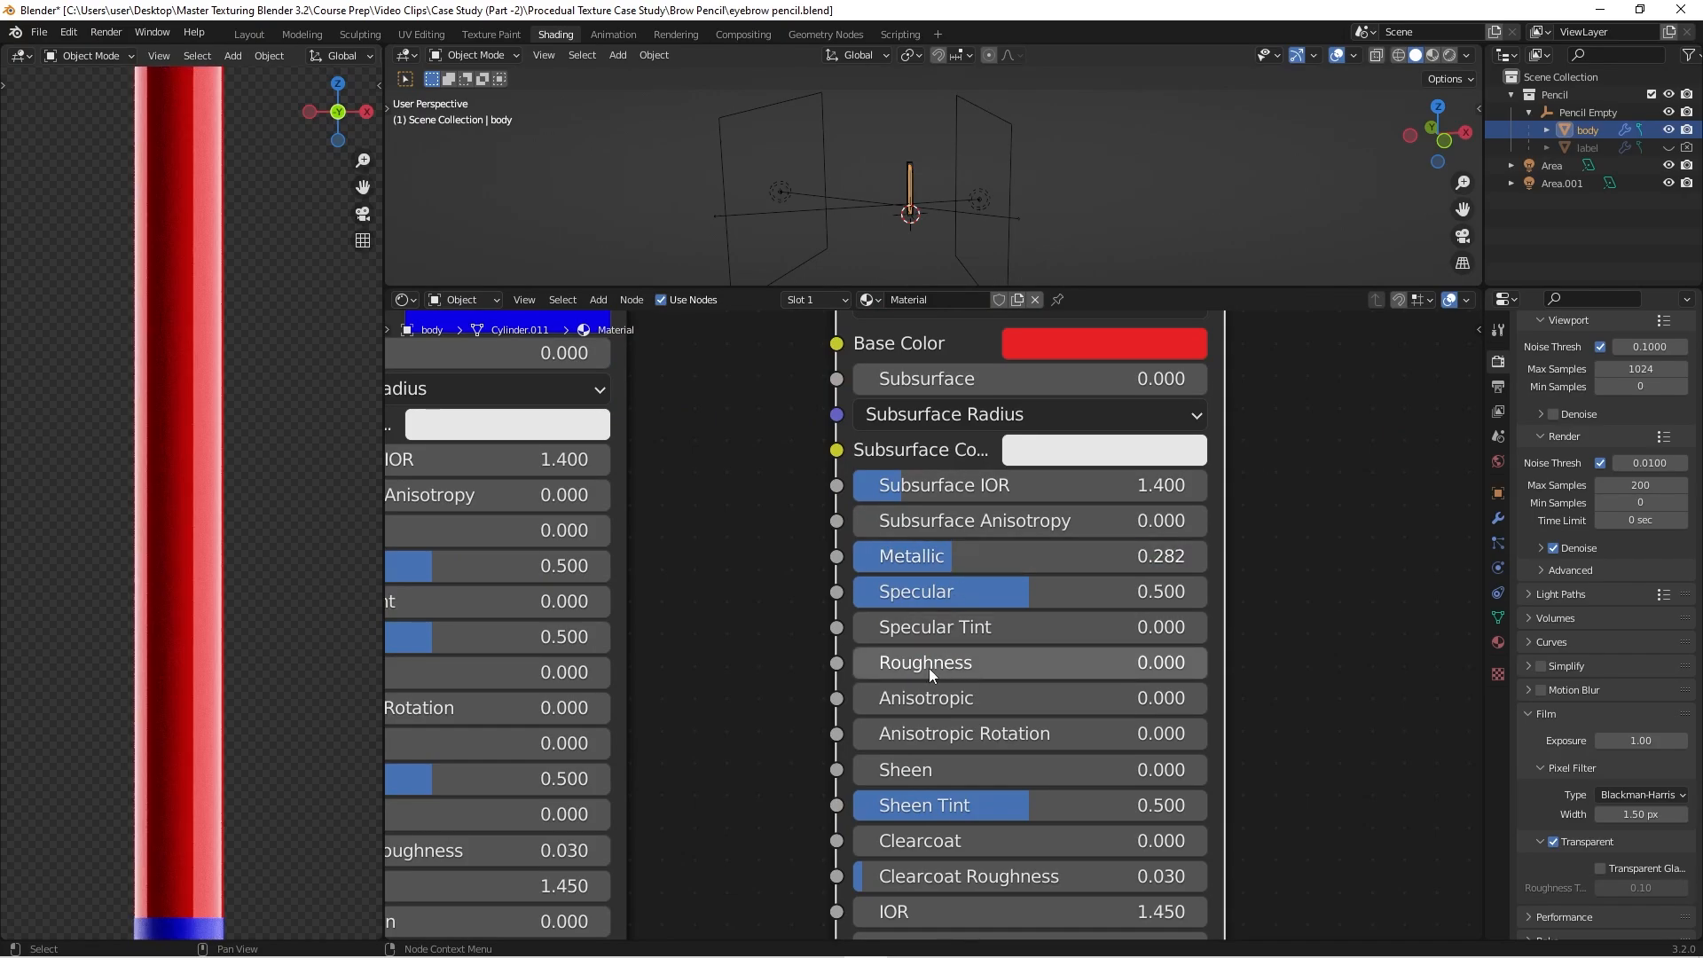
drag(932, 672, 1100, 663)
Step: Try a light blue Base Color on the red Principled BSDF
click(1081, 355)
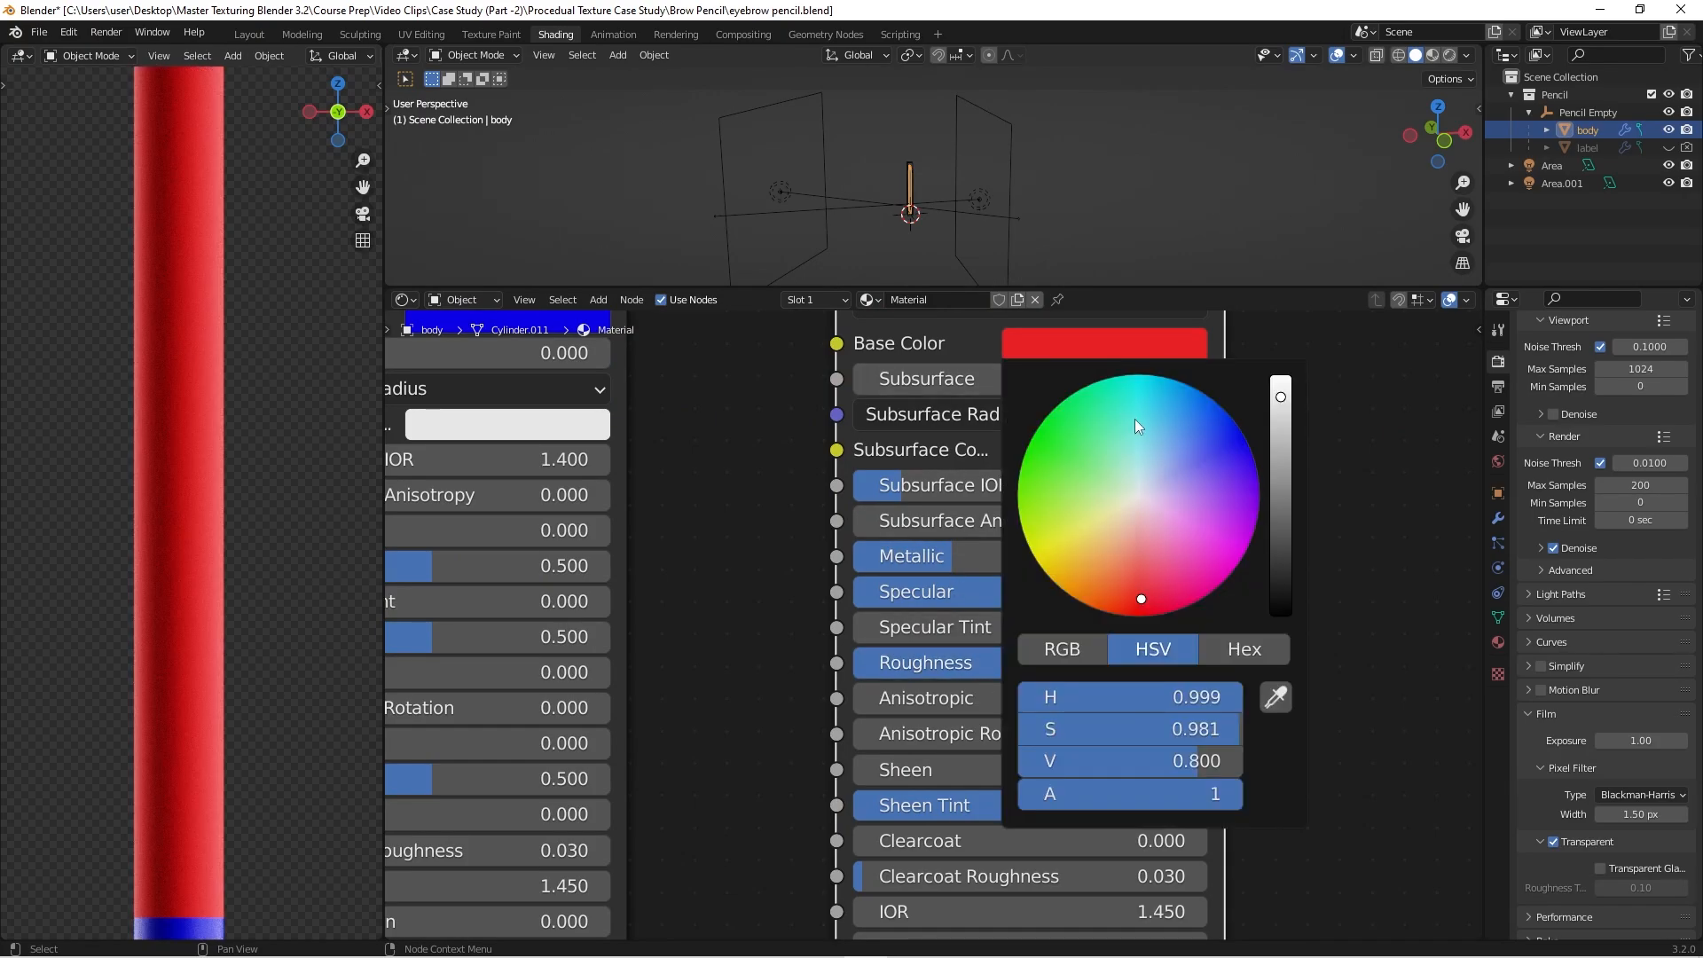
drag(1135, 419, 1157, 438)
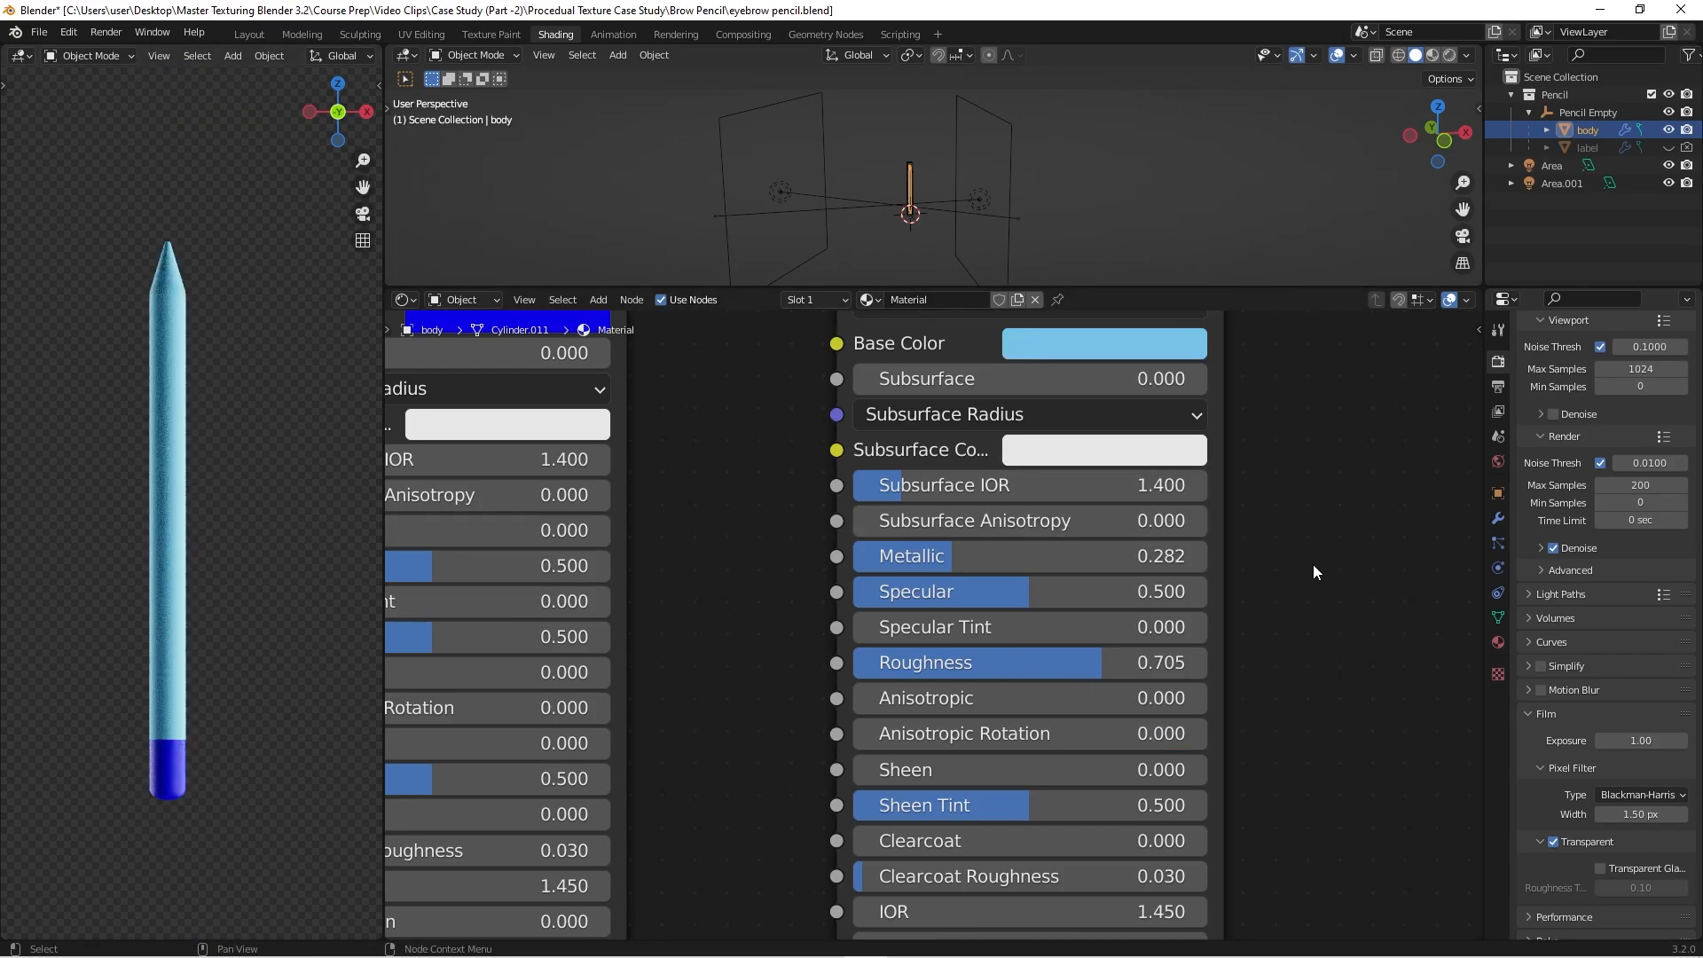
scroll(1312, 564, down, 2)
middle_drag(1311, 567, 1210, 630)
scroll(1210, 628, down, 2)
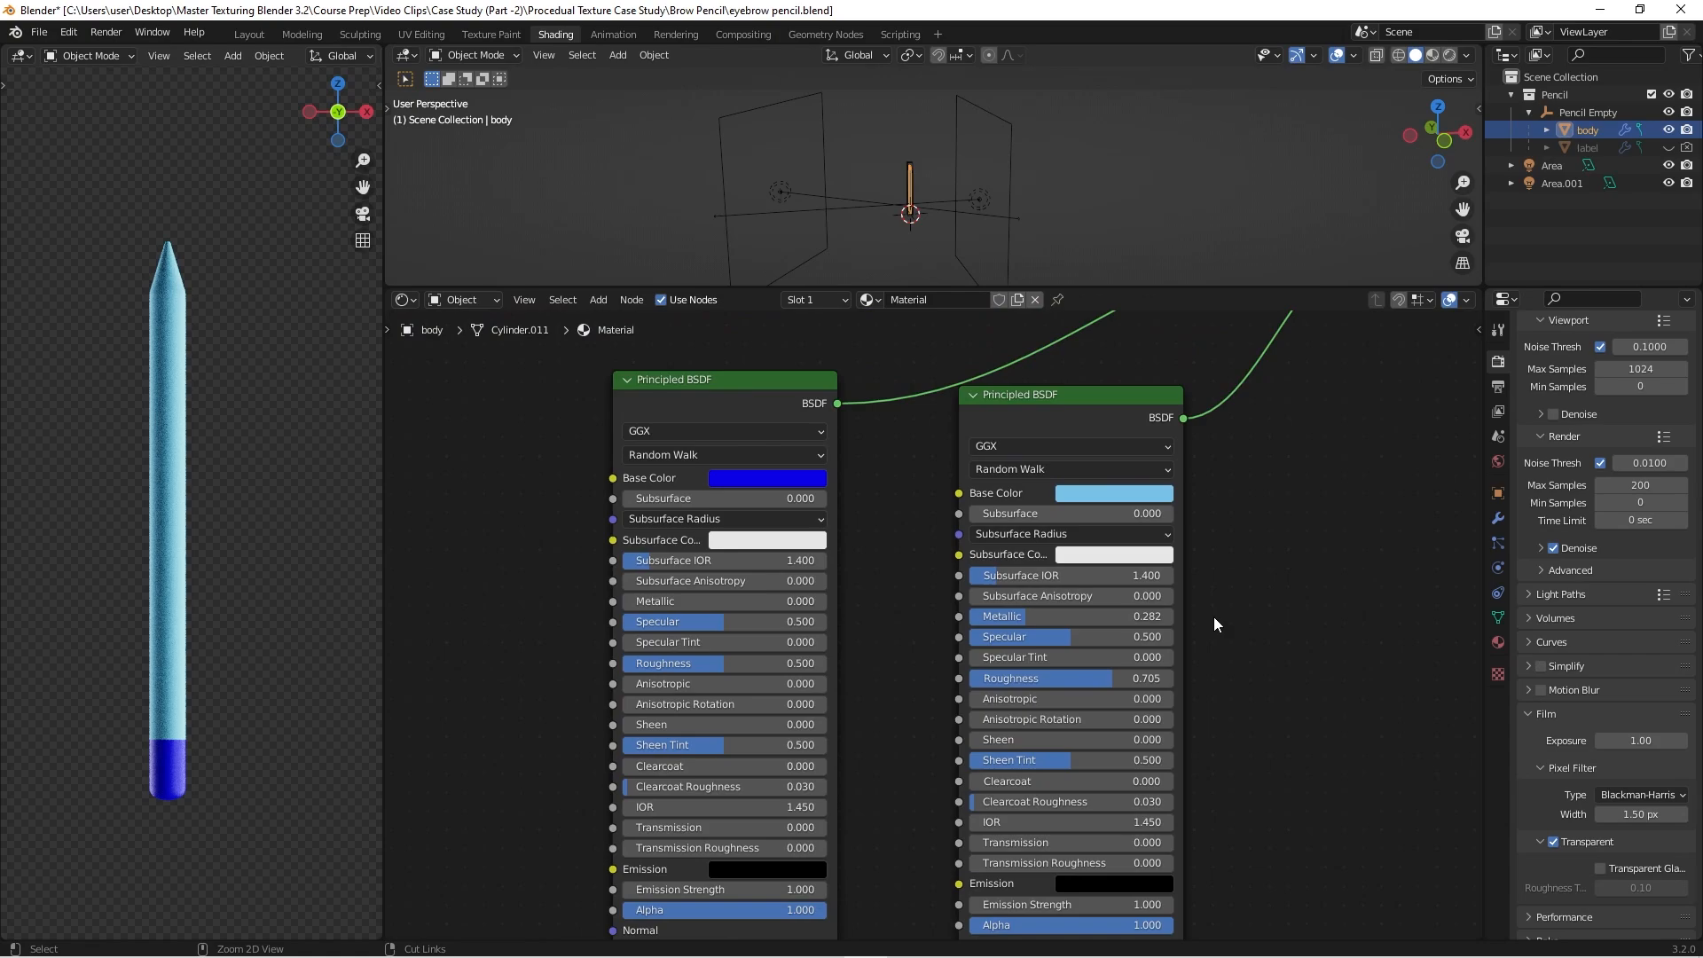
key(ctrl+z)
Step: Link the noise ColorRamp's Color to the Mix Shader's Fac and the Mapping node's Vector to the Noise Texture's Vector input
scroll(1214, 616, down, 3)
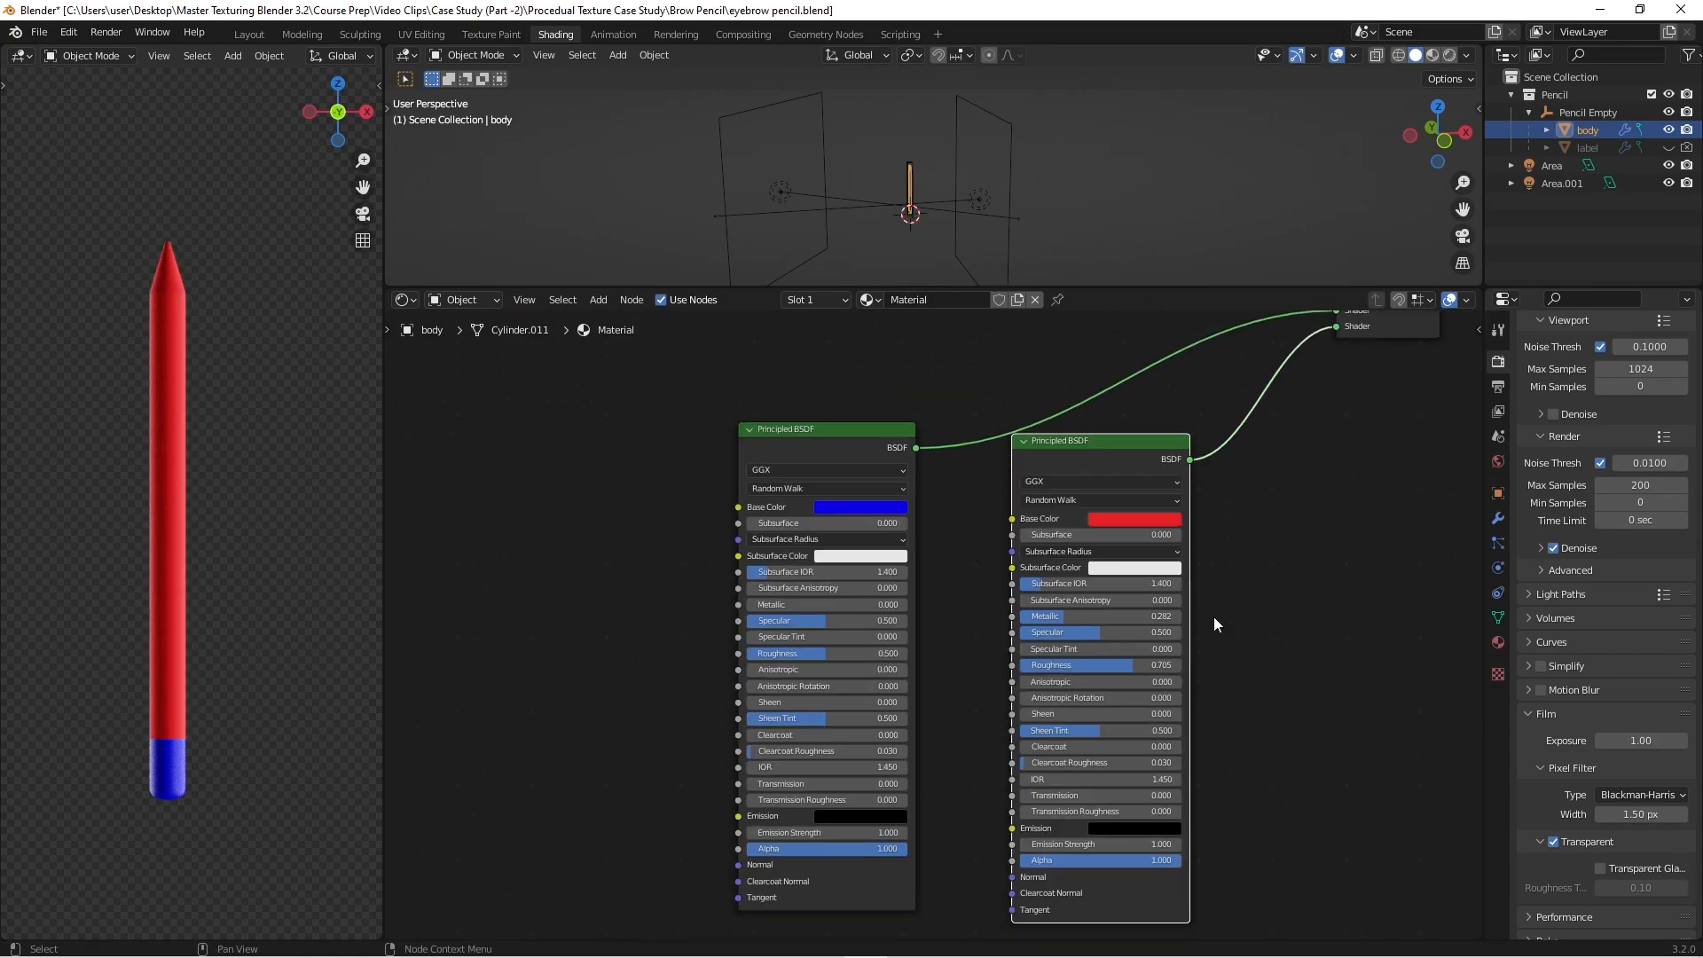
middle_drag(1213, 618, 1119, 820)
scroll(1119, 820, down, 2)
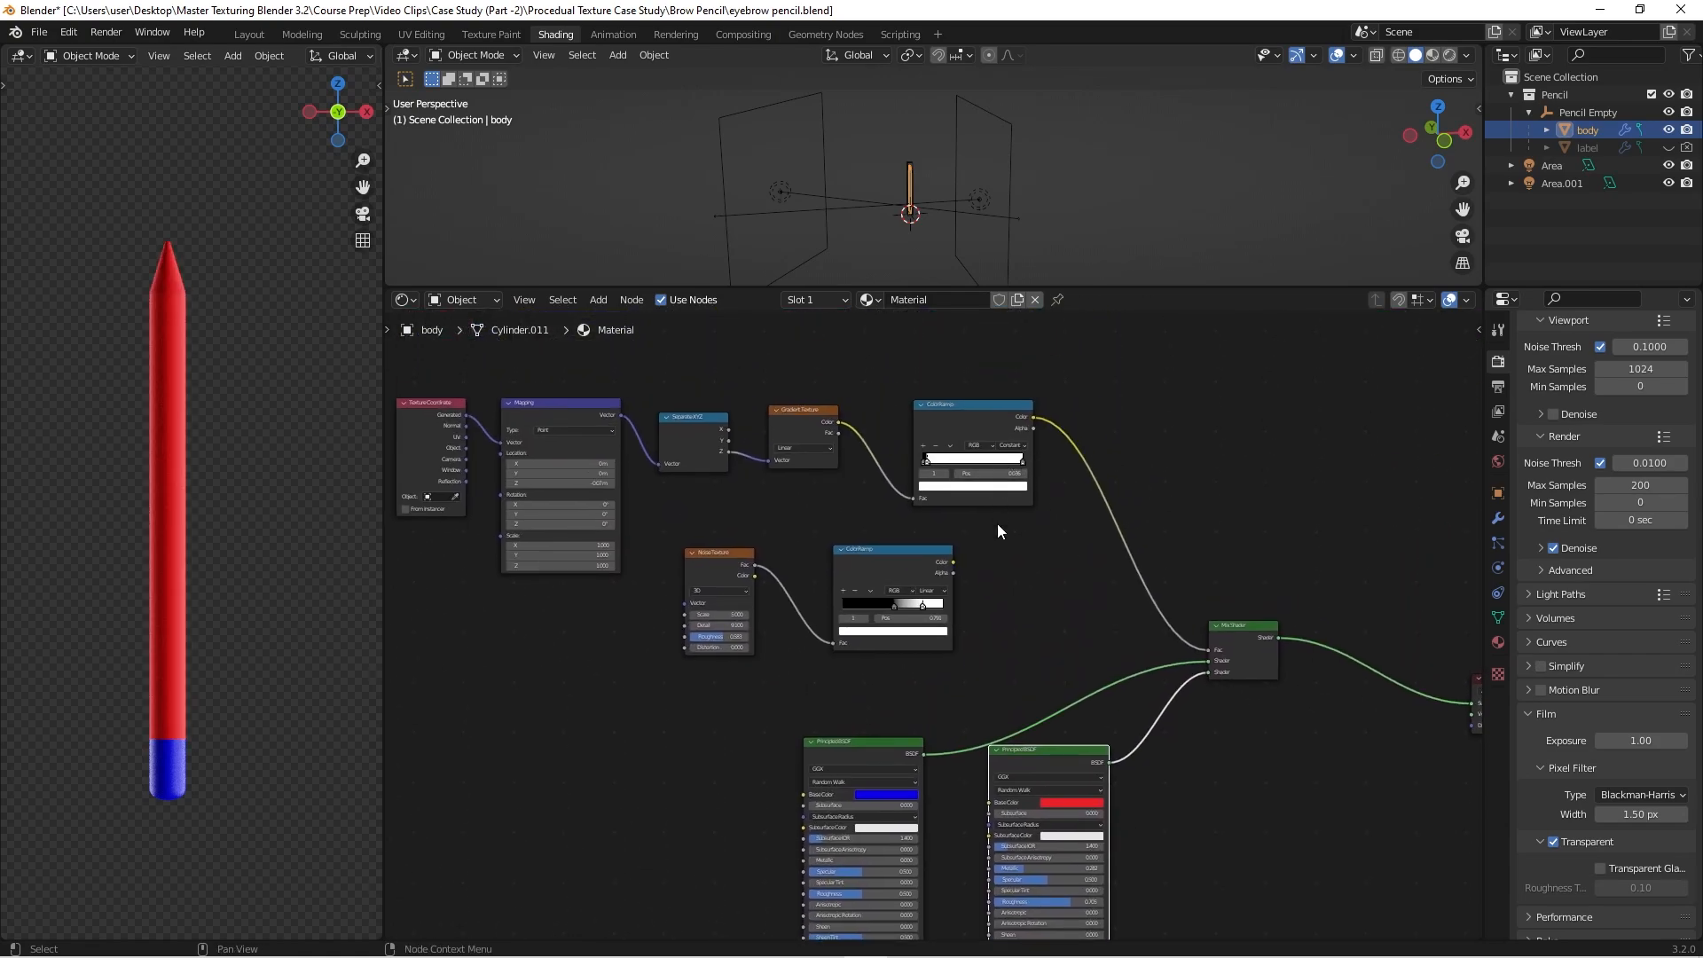
middle_drag(754, 533, 848, 509)
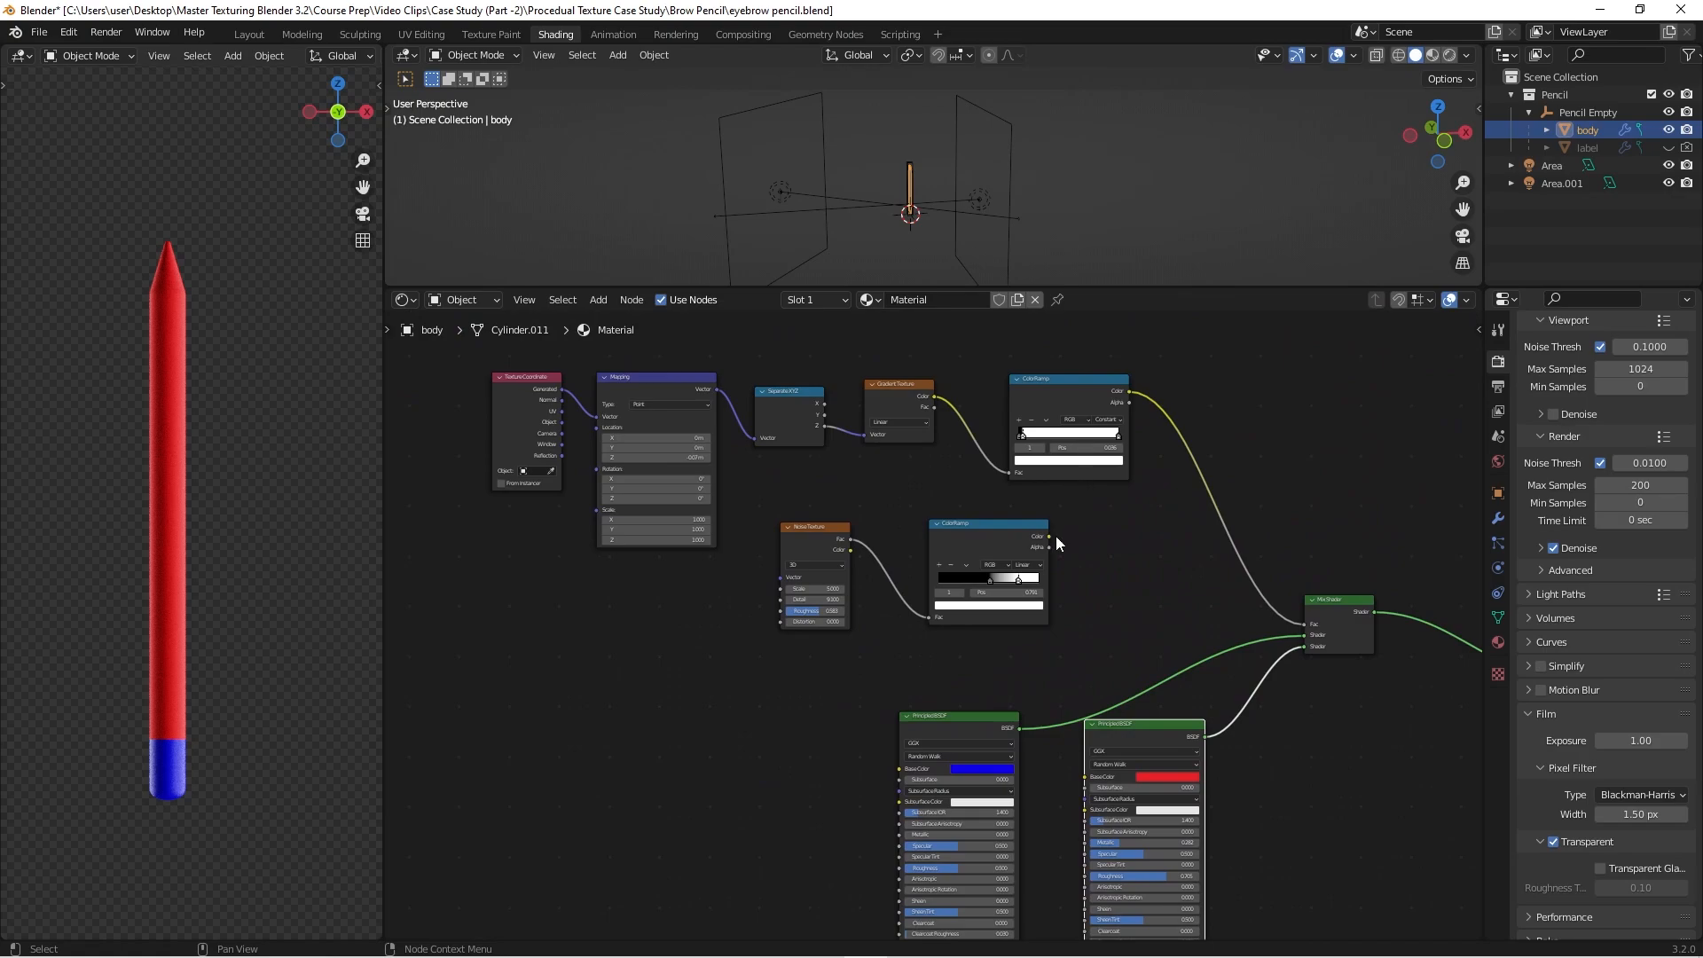
drag(1048, 532, 1307, 624)
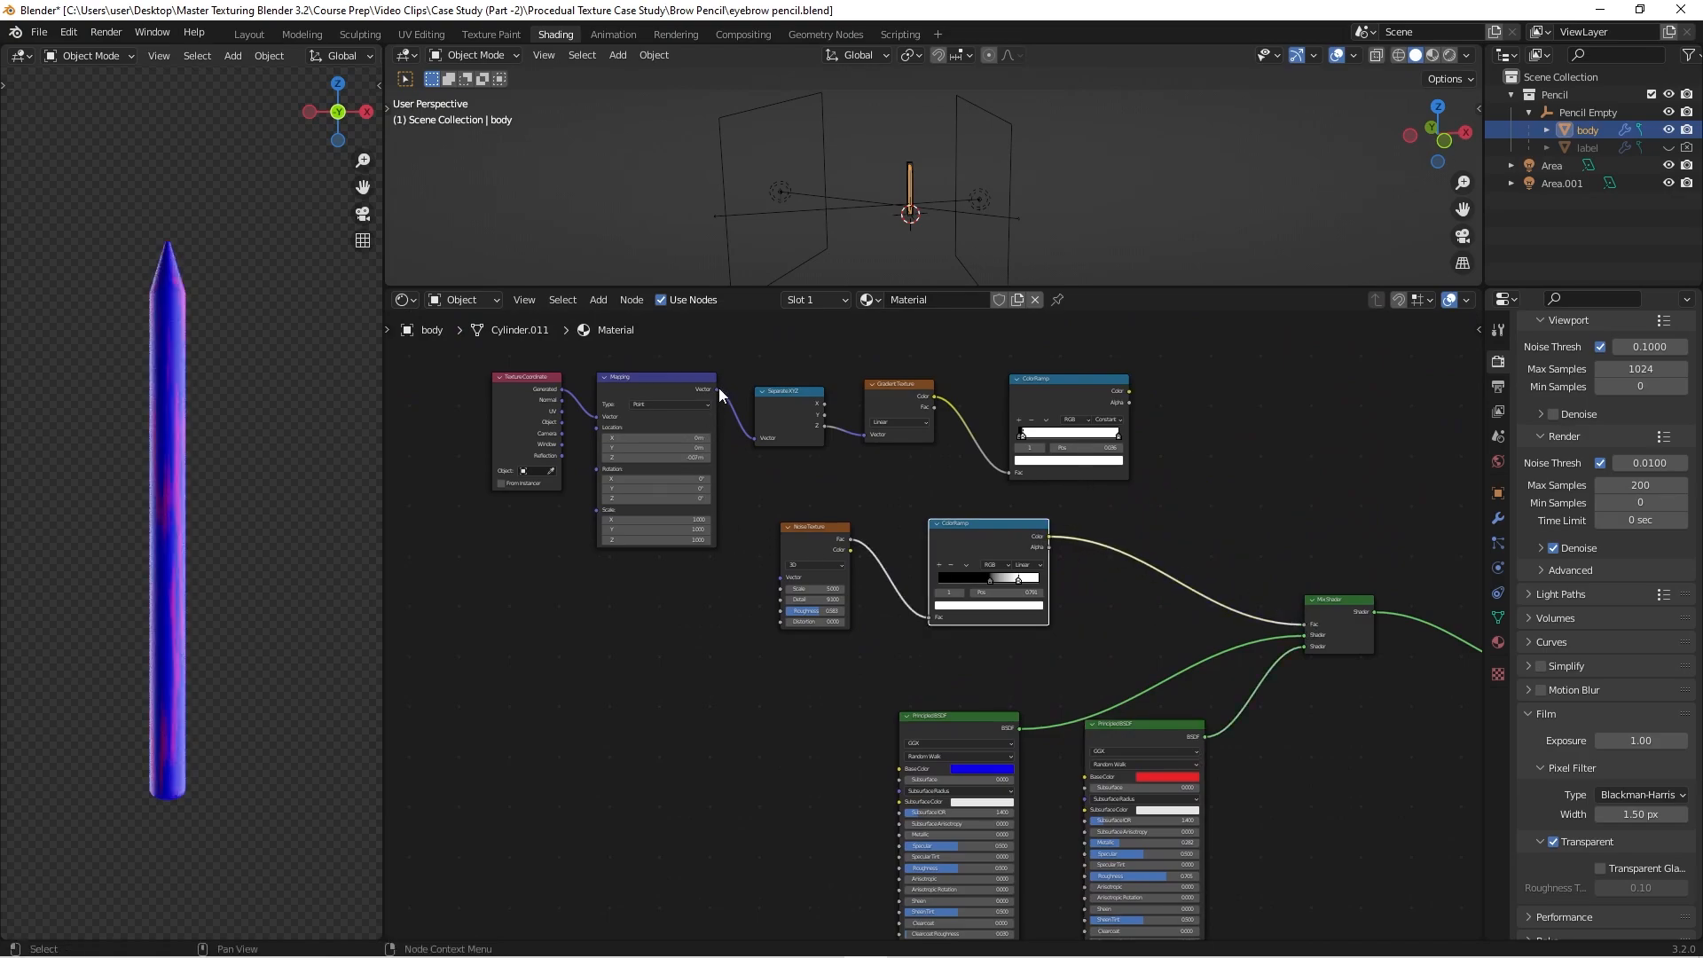
mouse_move(719, 392)
mouse_down()
mouse_move(796, 548)
mouse_move(778, 580)
mouse_up()
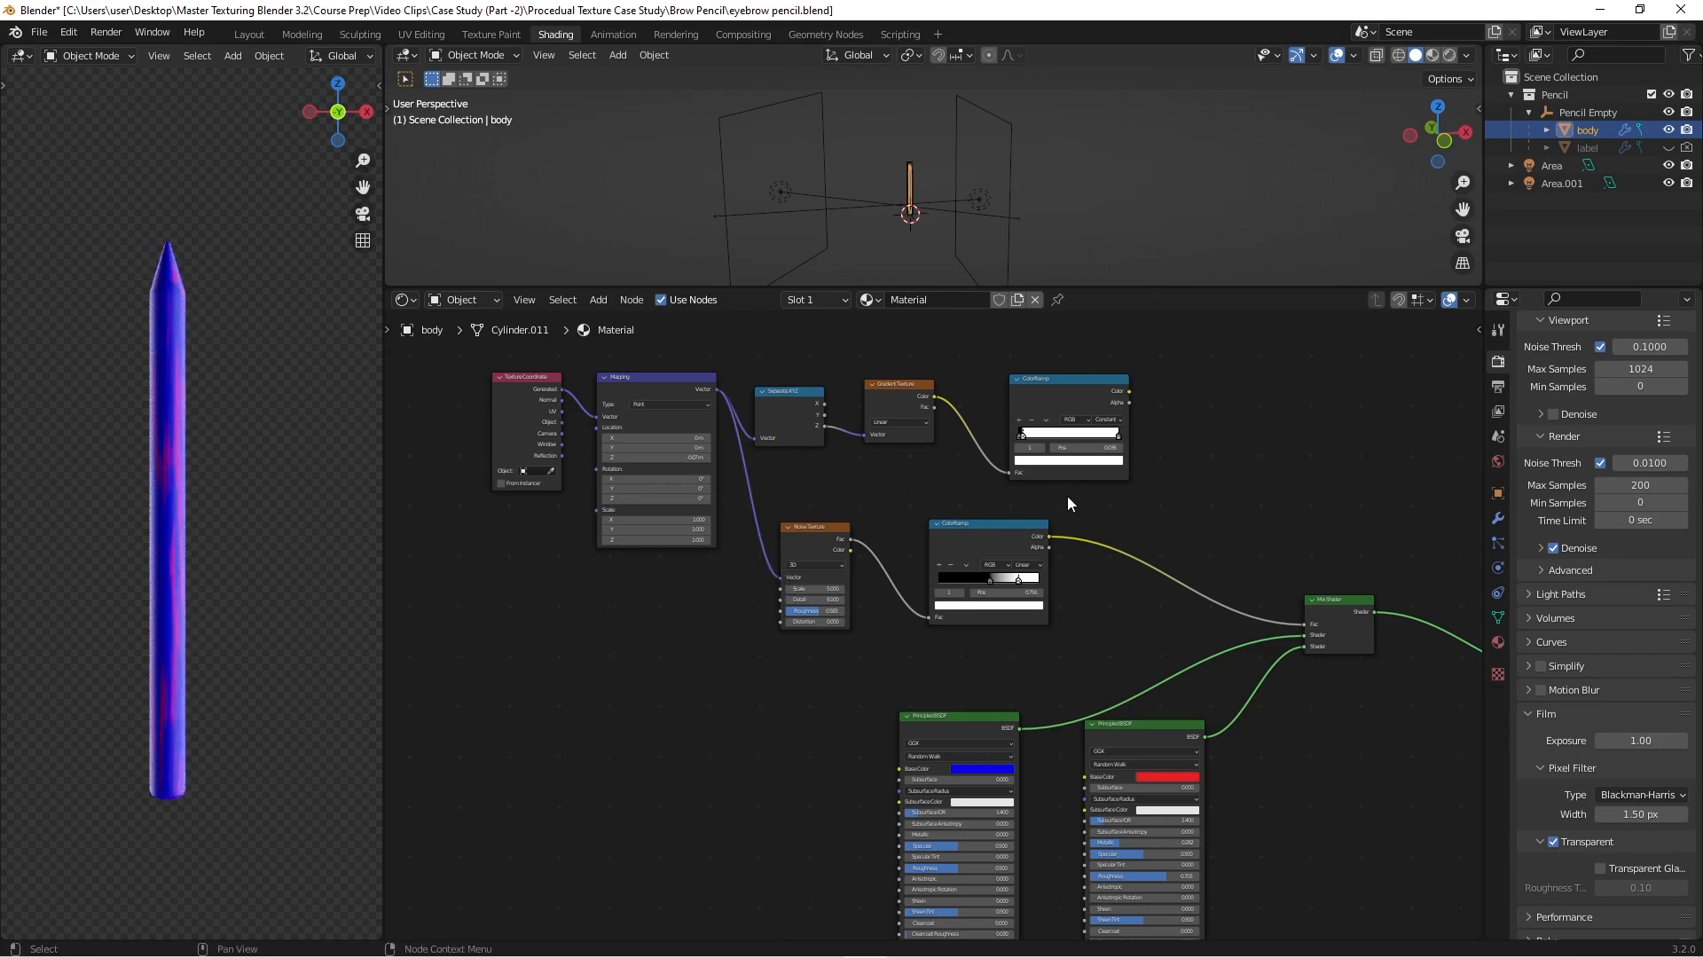
scroll(151, 513, up, 6)
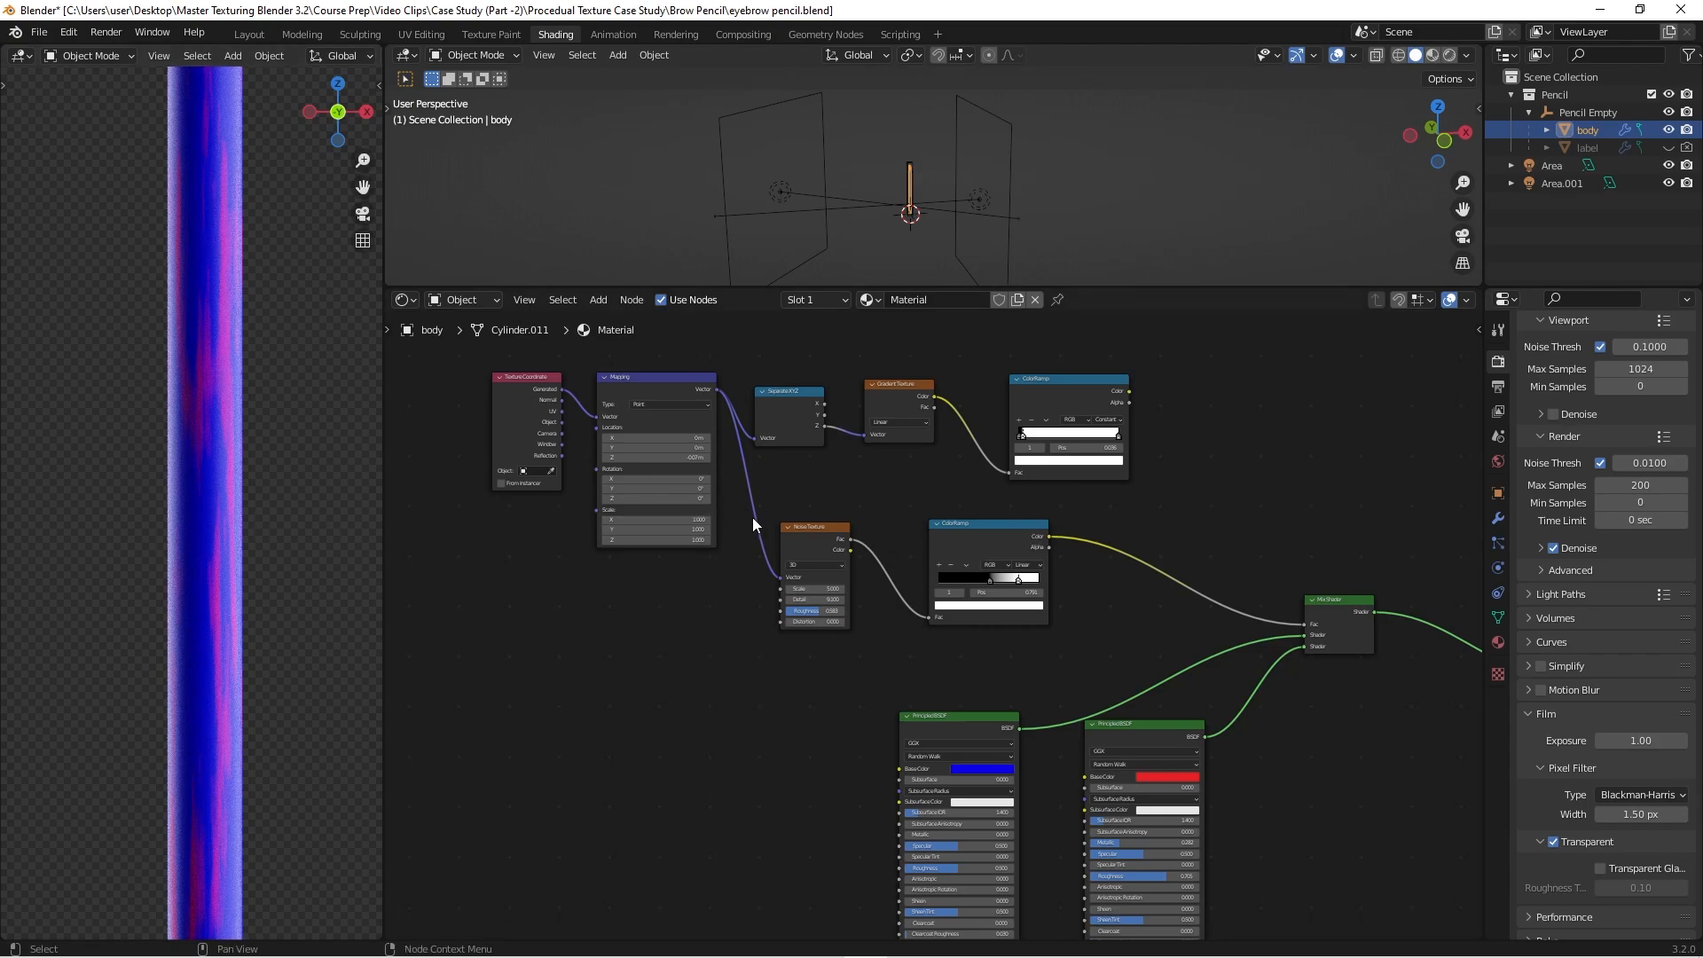
Step: Undo the Noise Texture's Vector link, cut the noise ColorRamp from the Mix Shader, and link the gradient ColorRamp's Color to Fac
key(ctrl+z)
scroll(779, 532, down, 2)
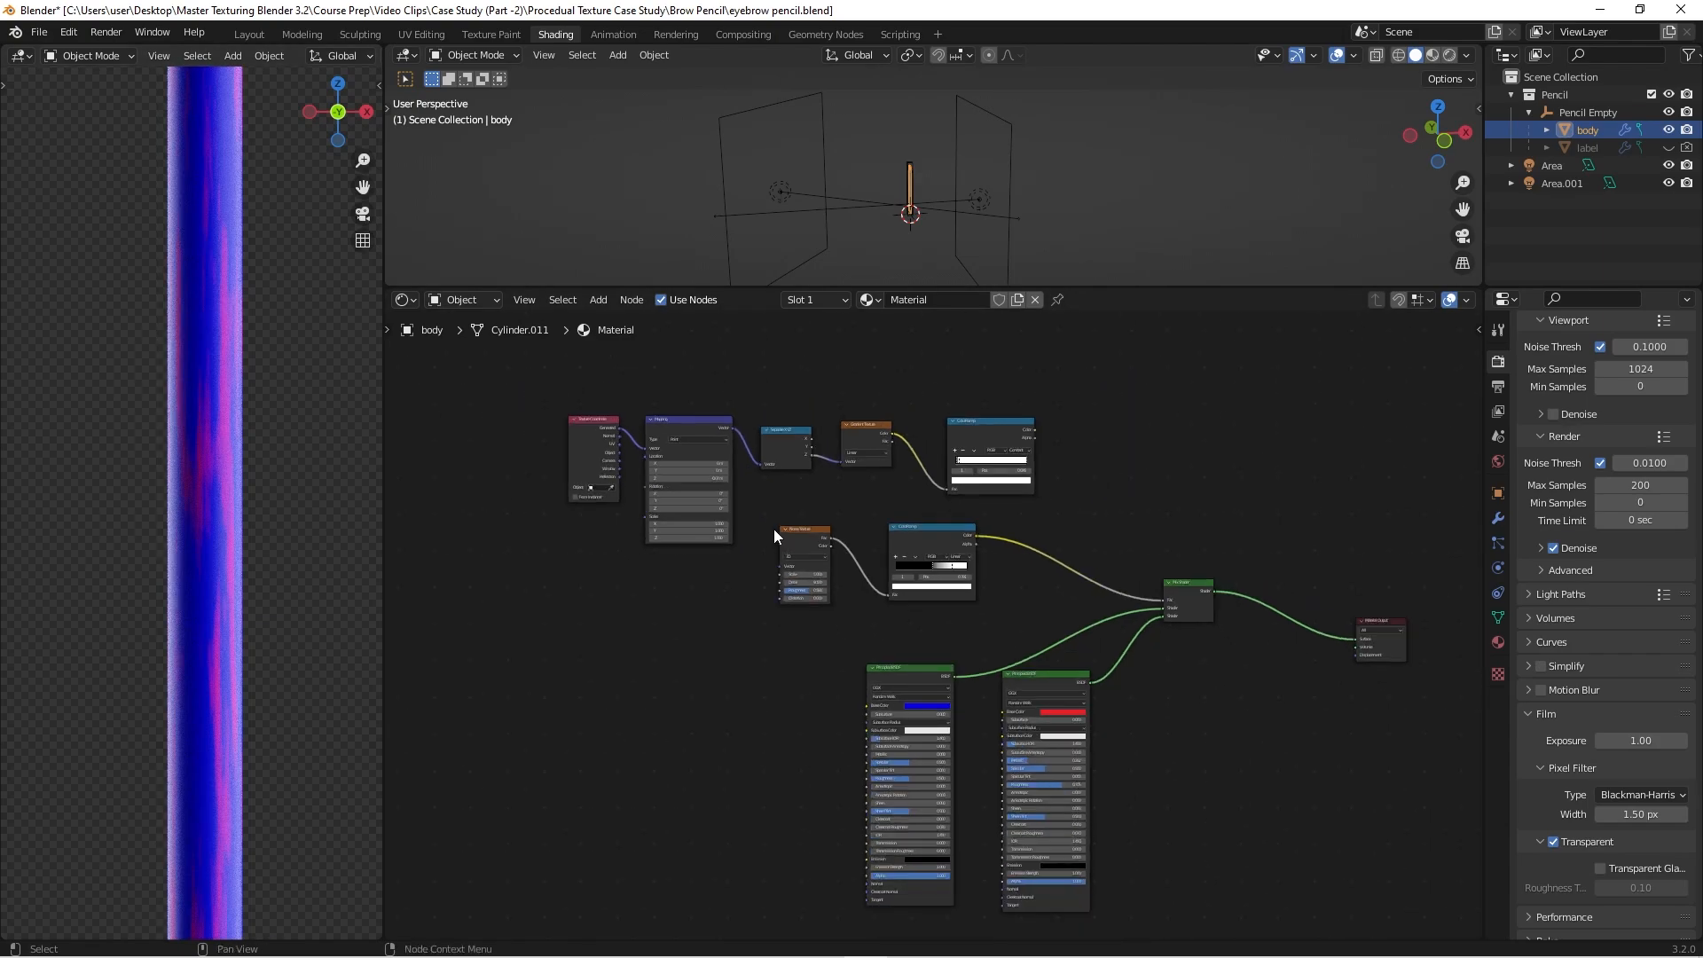
drag(774, 503, 992, 623)
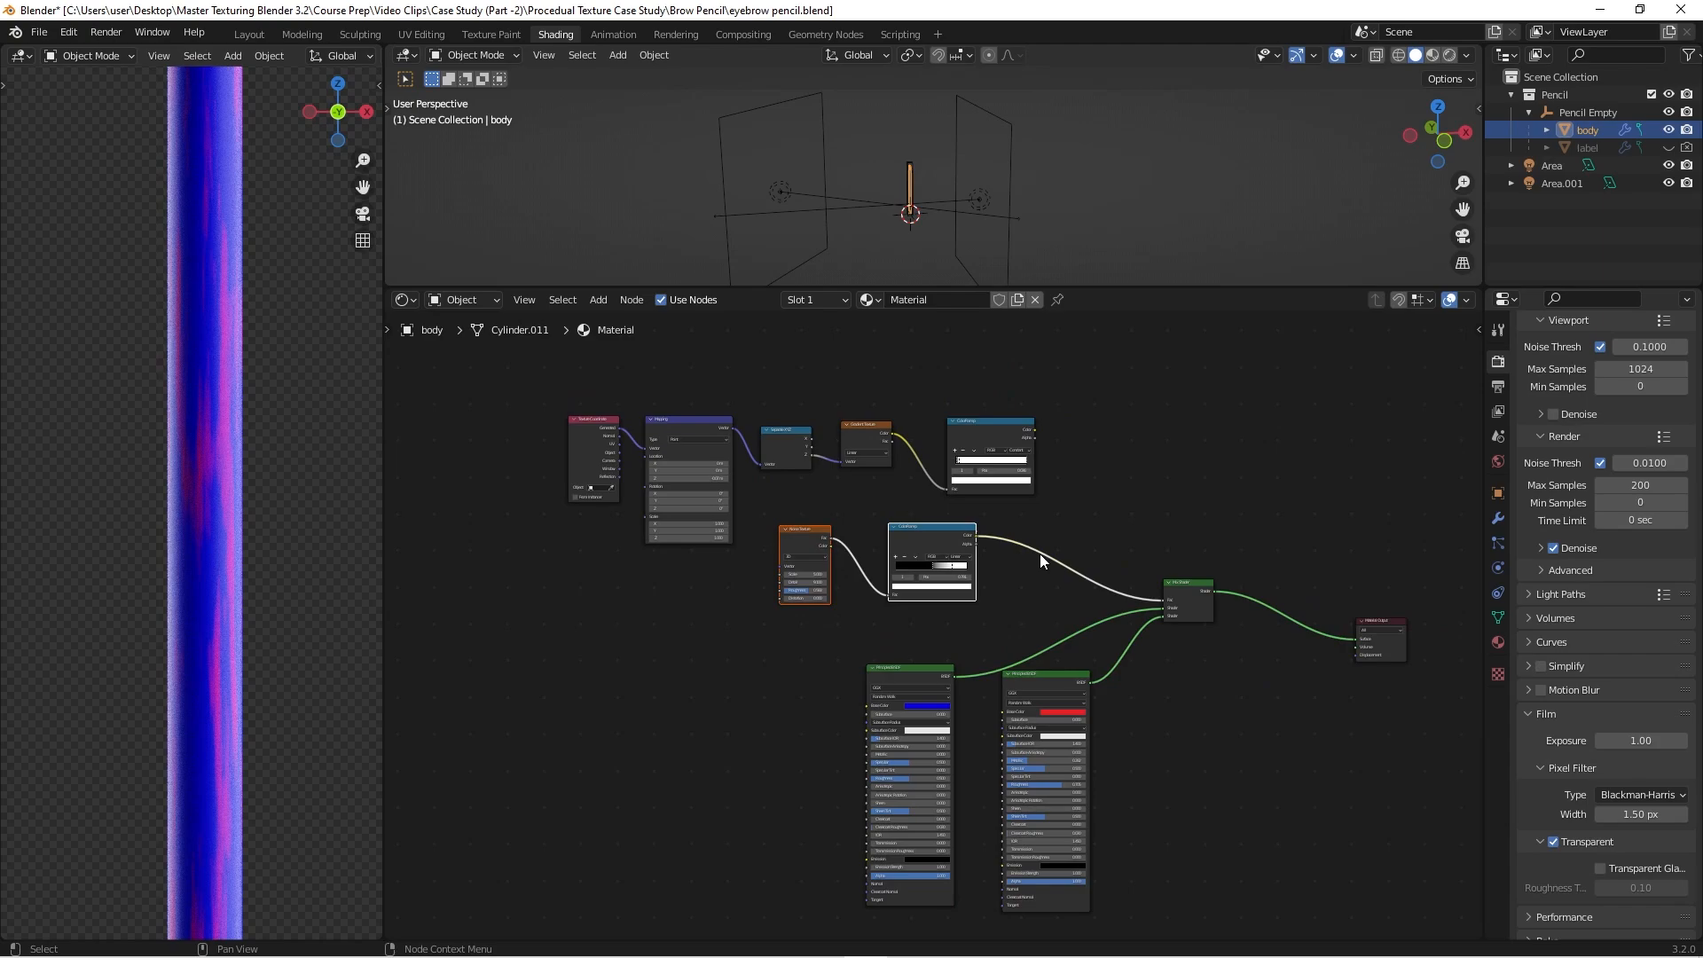
ctrl+right_drag(1089, 524, 1037, 567)
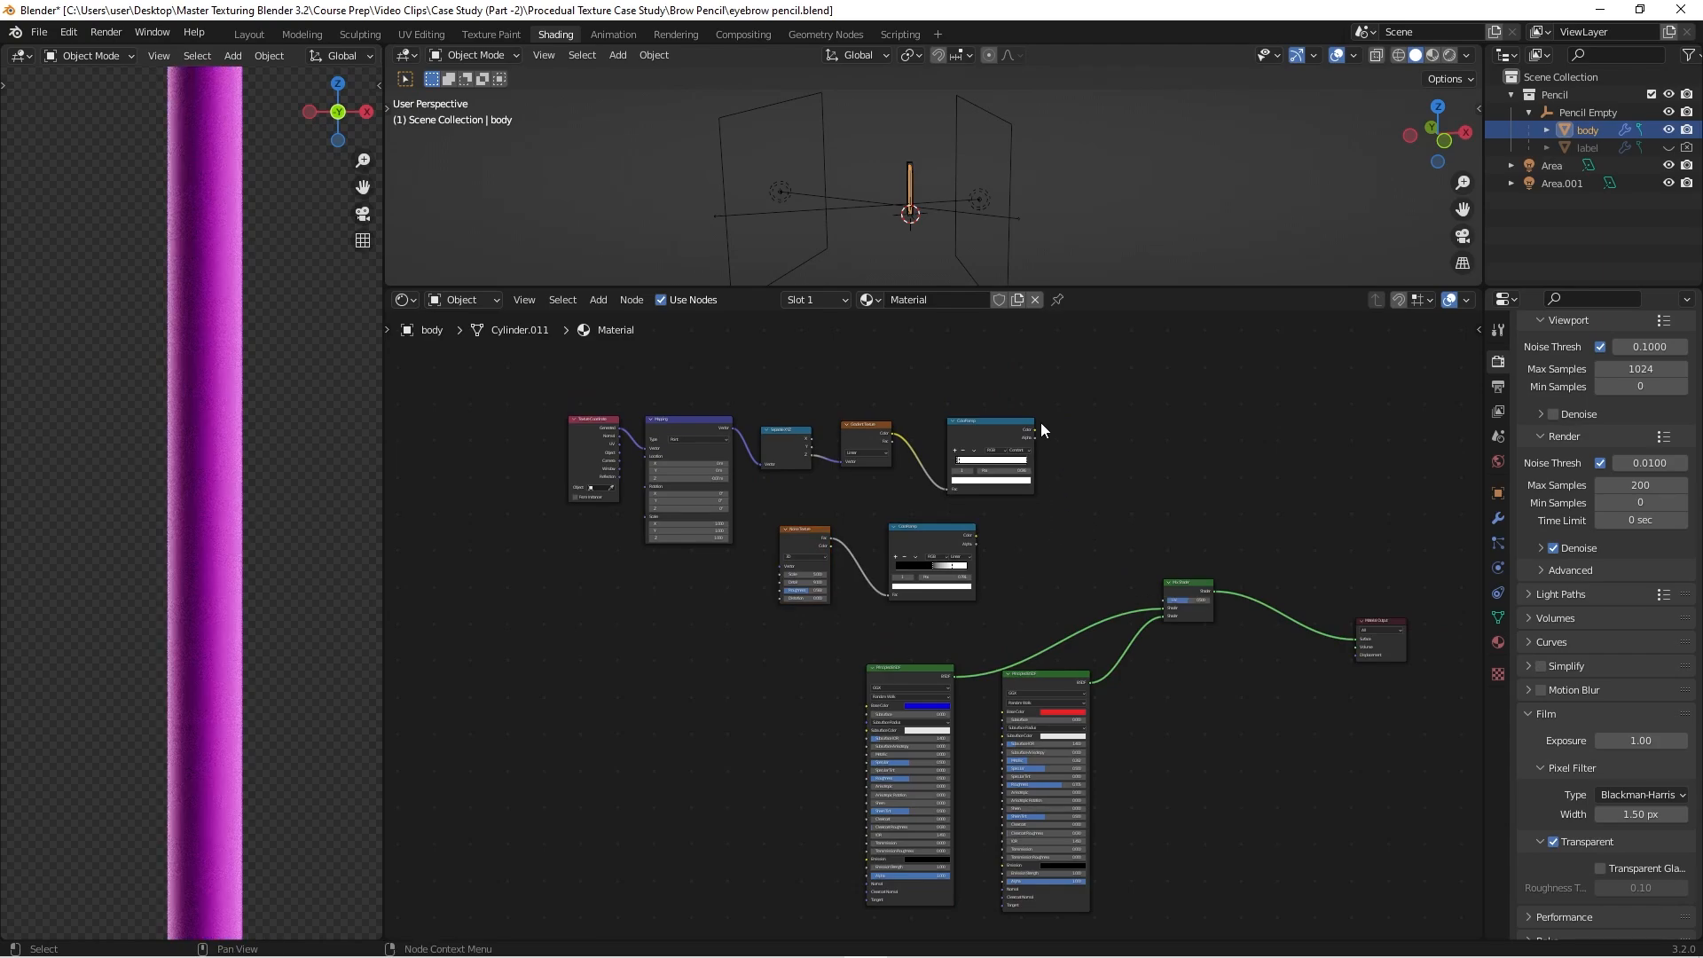
drag(1034, 429, 1163, 600)
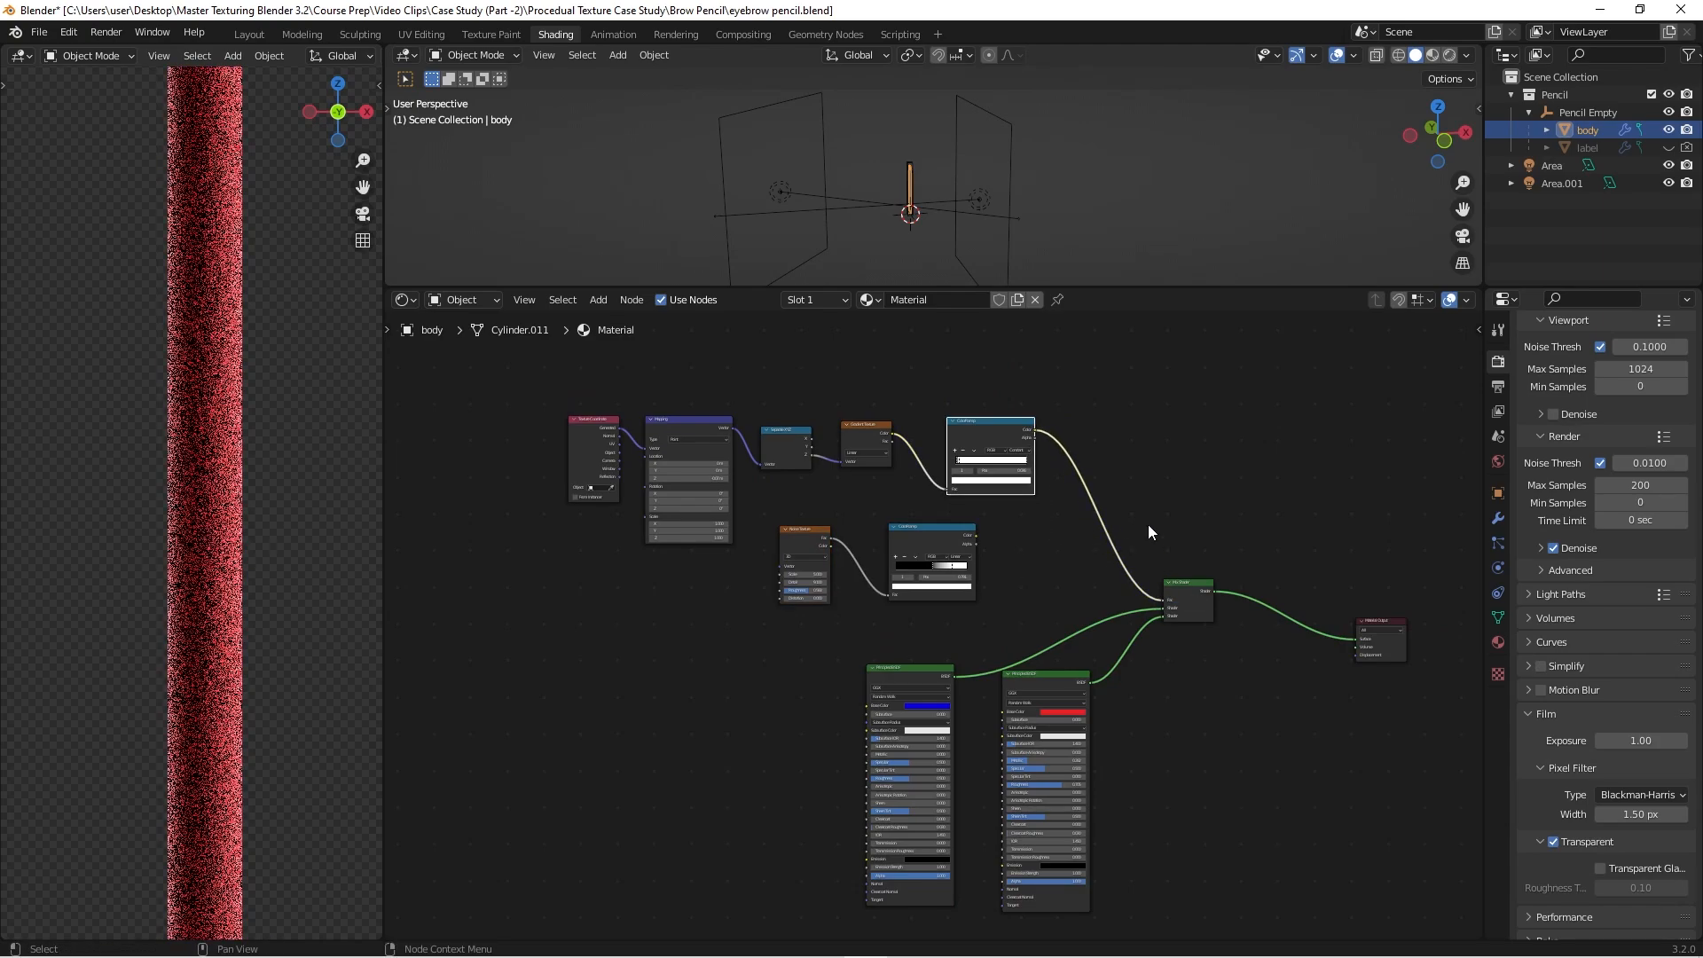
scroll(1113, 472, down, 2)
scroll(266, 580, down, 4)
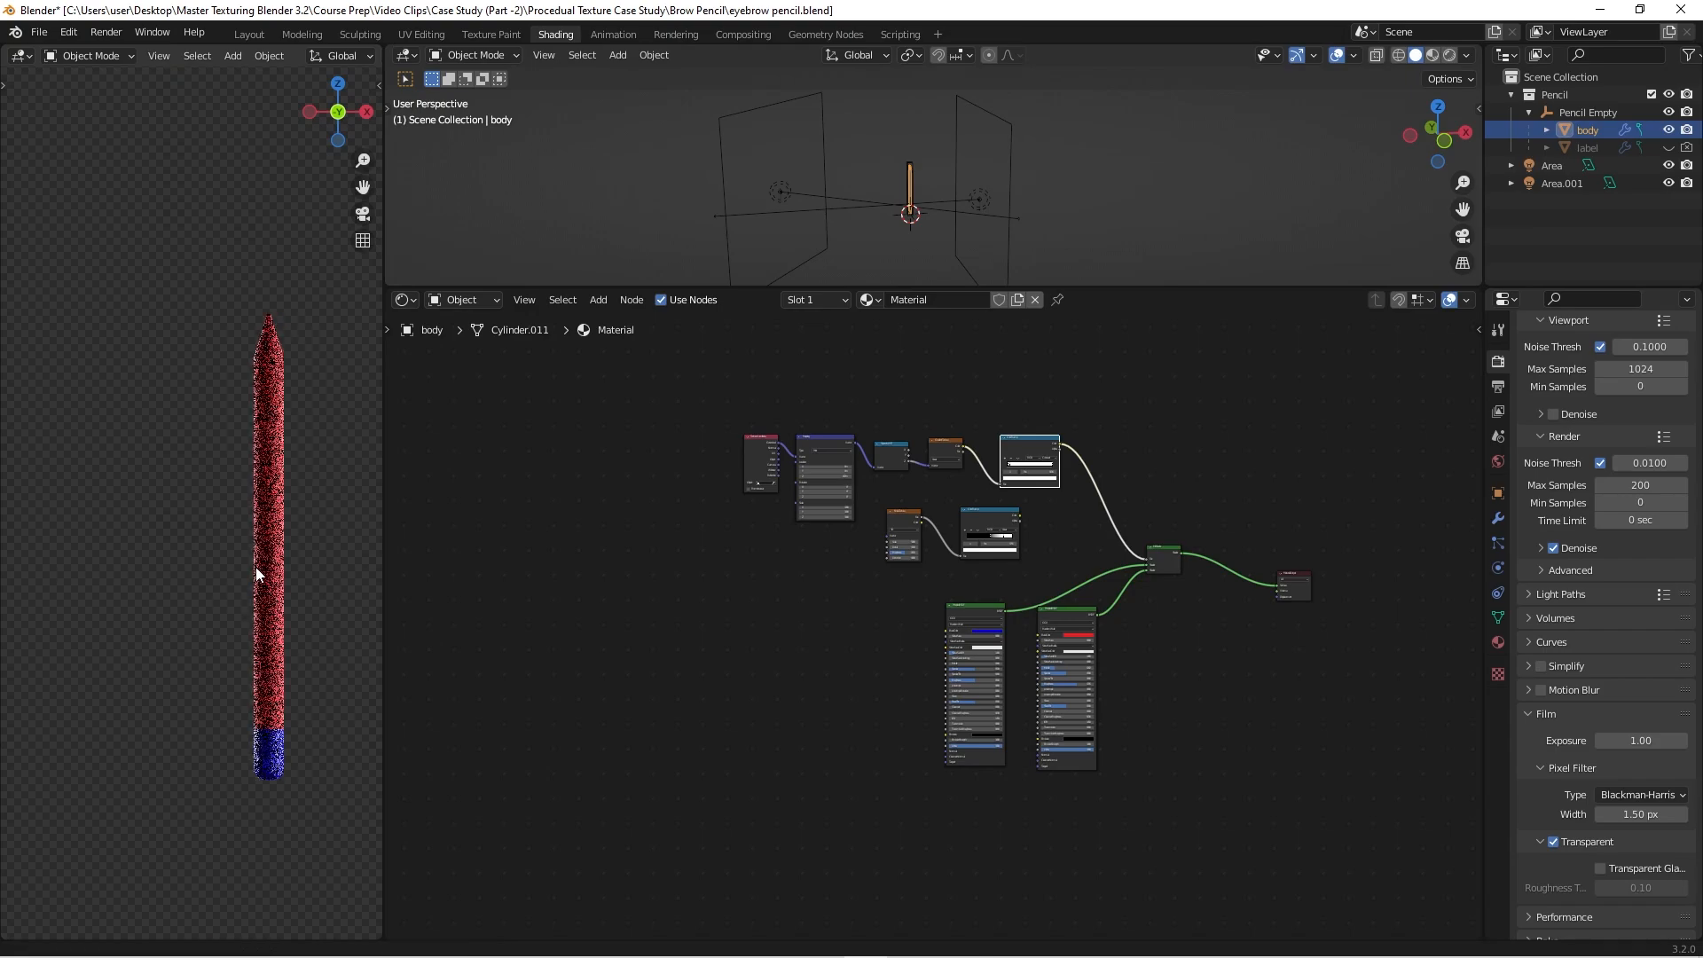
scroll(240, 550, up, 2)
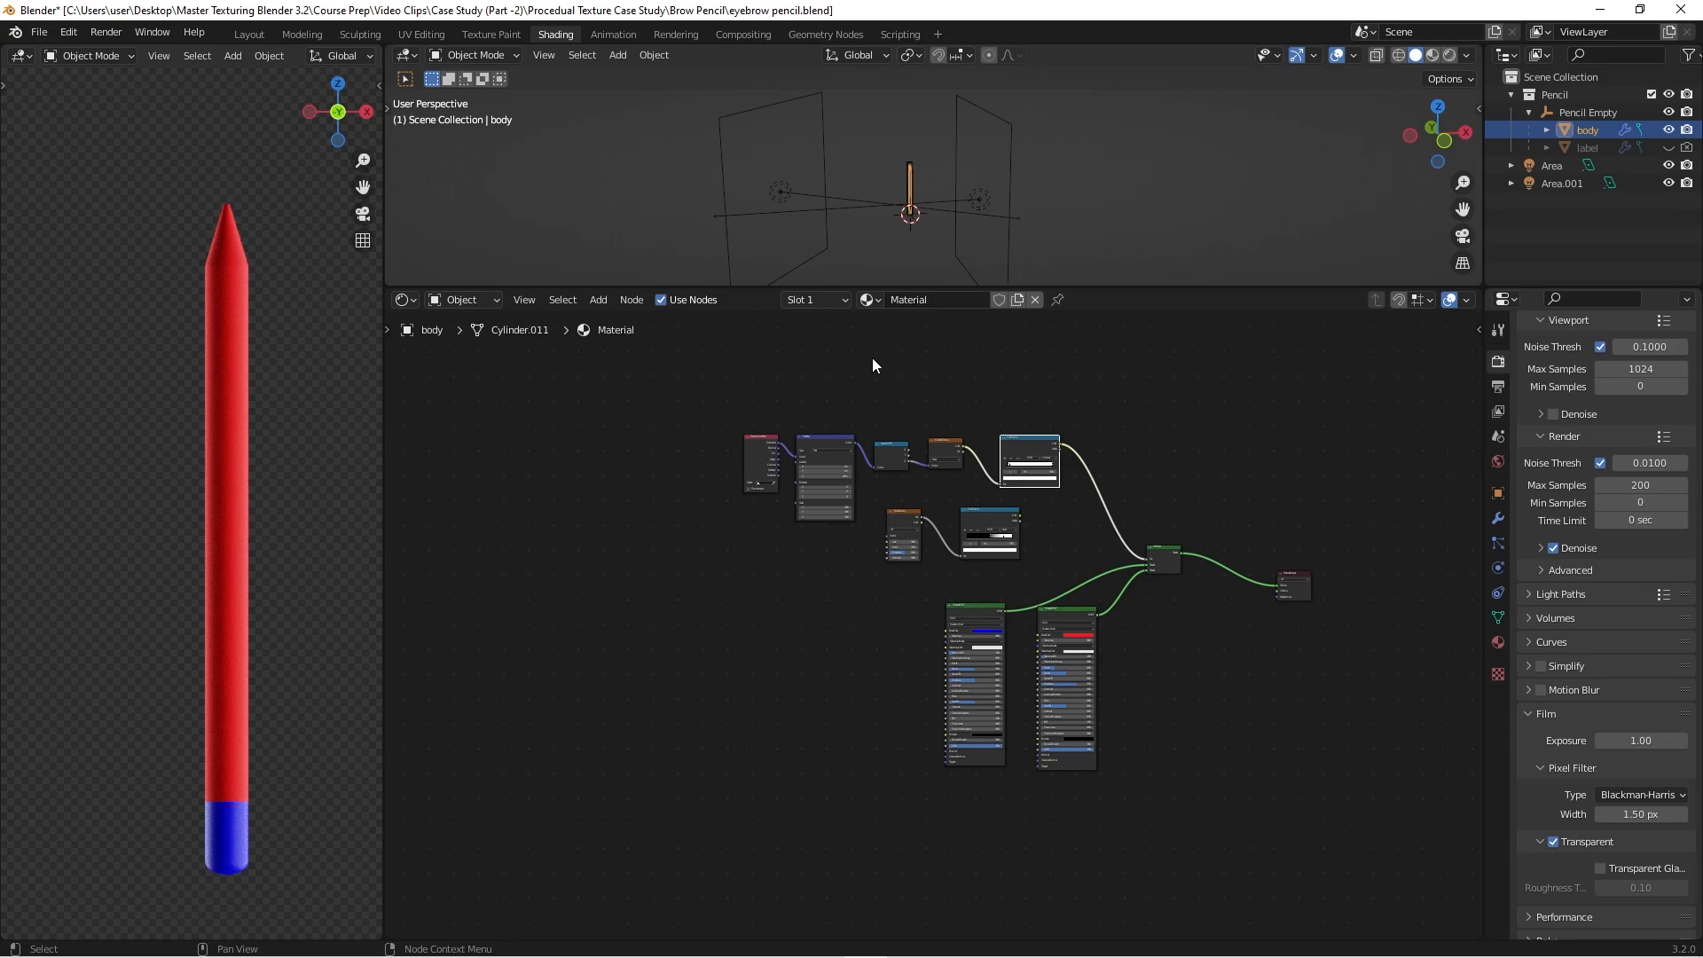
Step: Switch the pencil body's material to the existing "pencil" material
middle_drag(824, 373, 752, 426)
scroll(755, 426, up, 1)
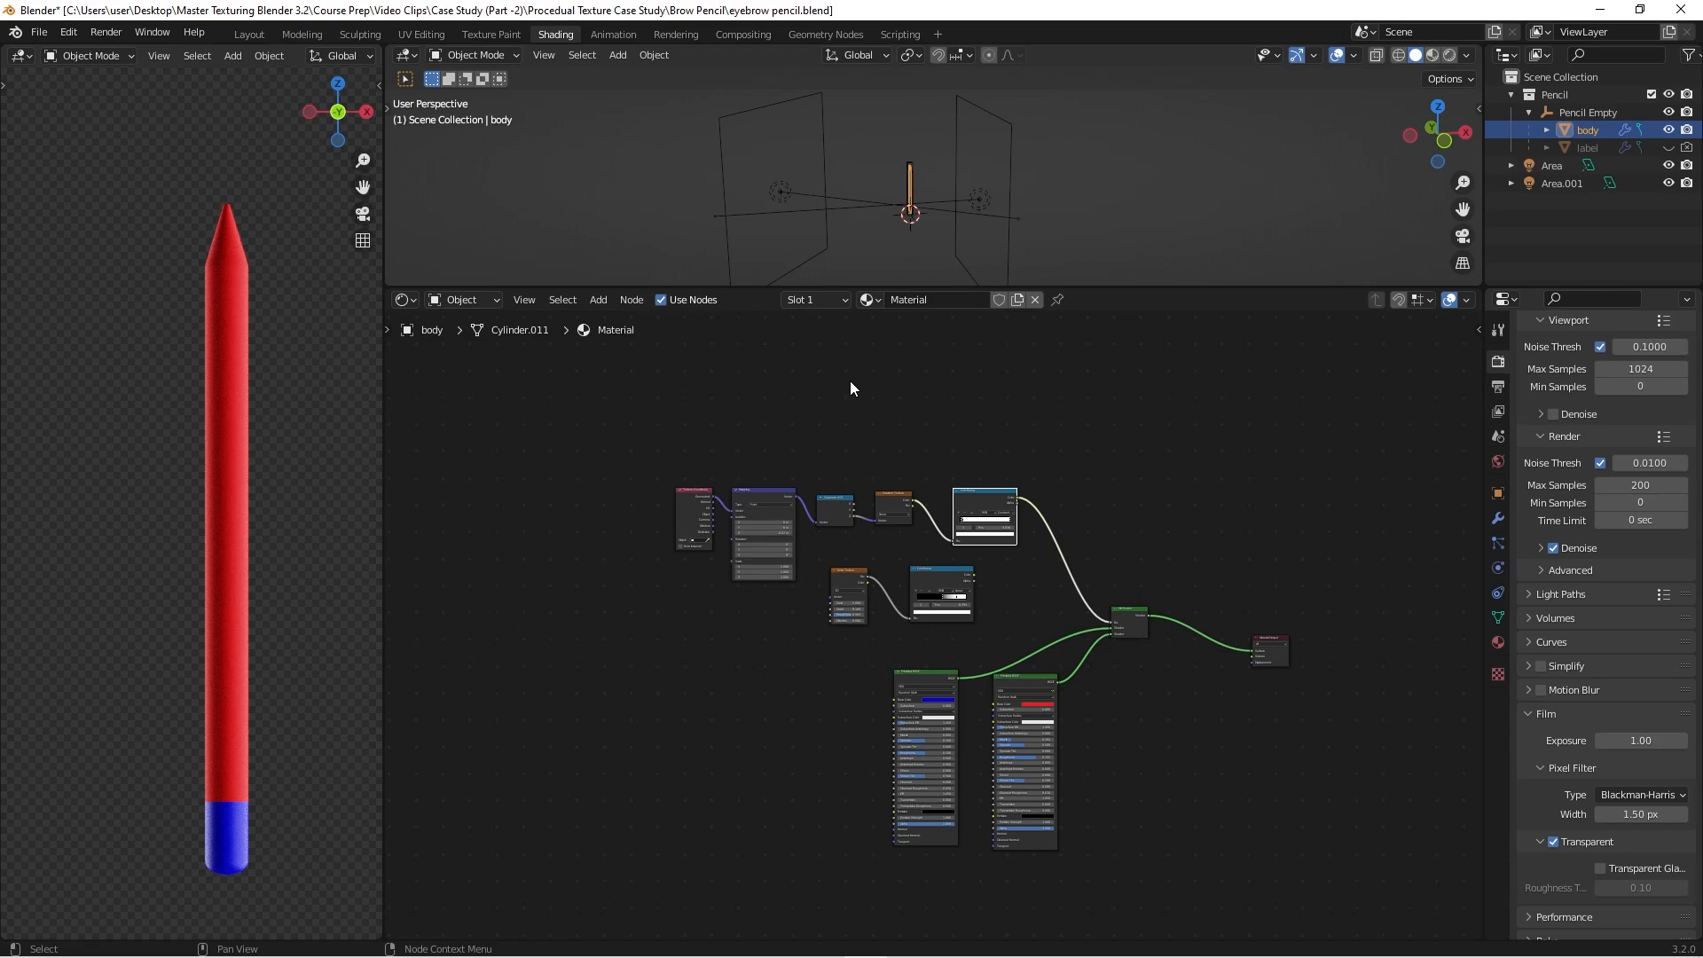
click(869, 302)
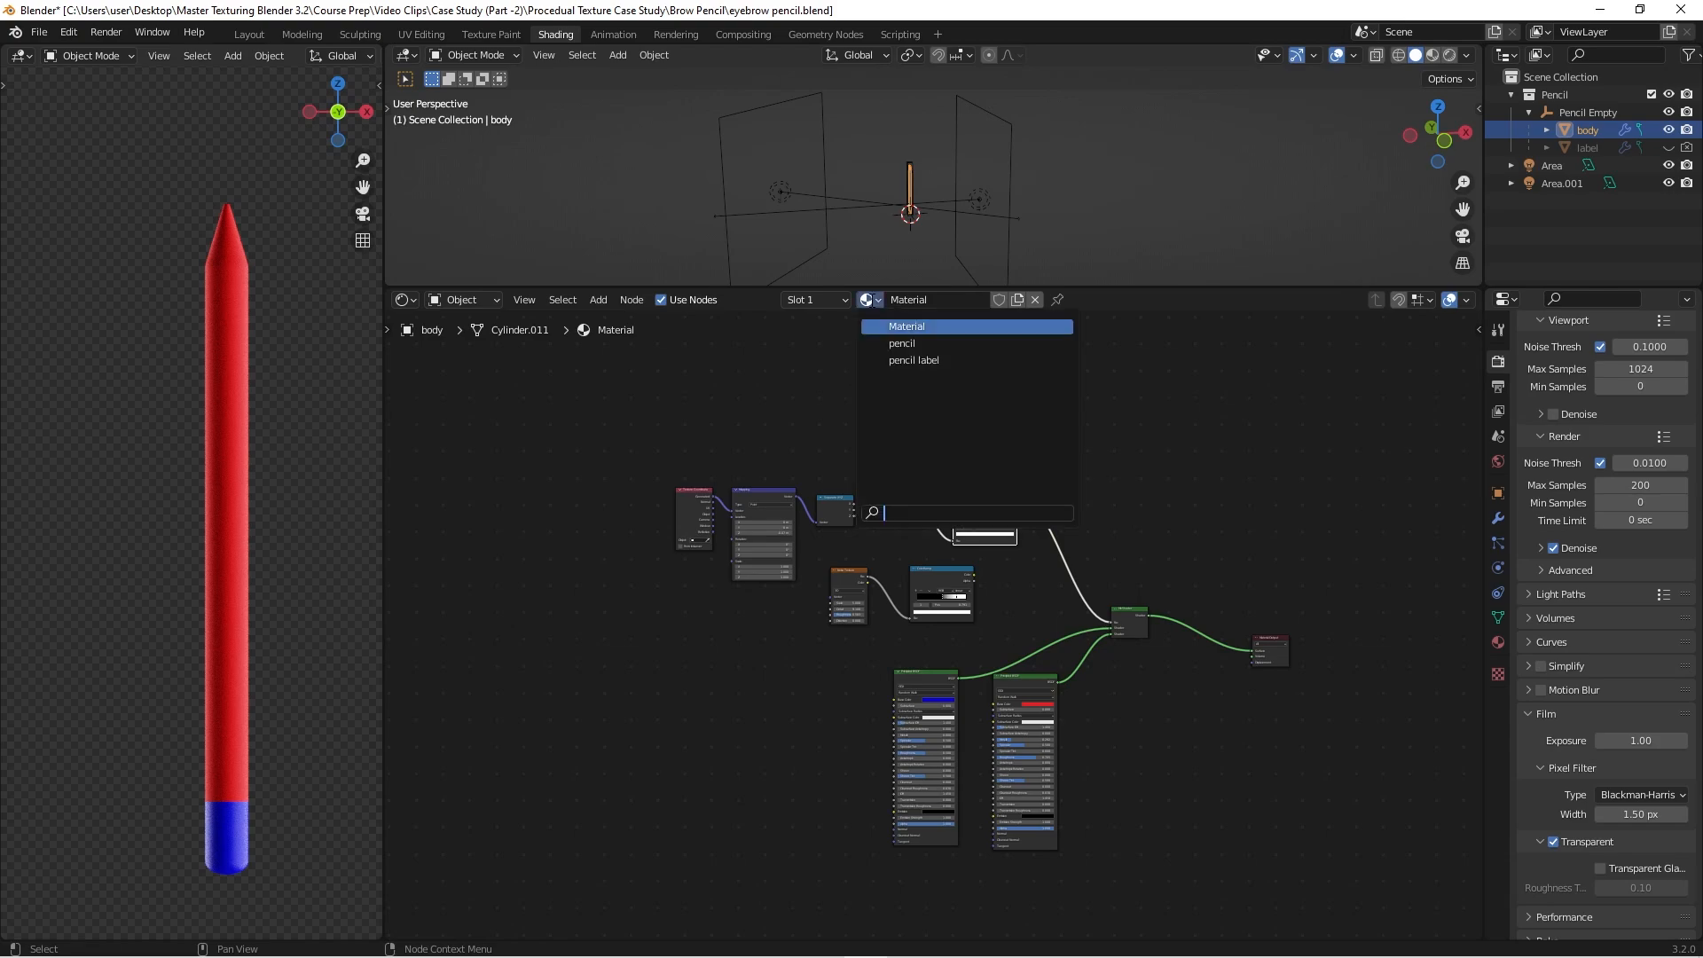
click(892, 344)
scroll(903, 487, down, 2)
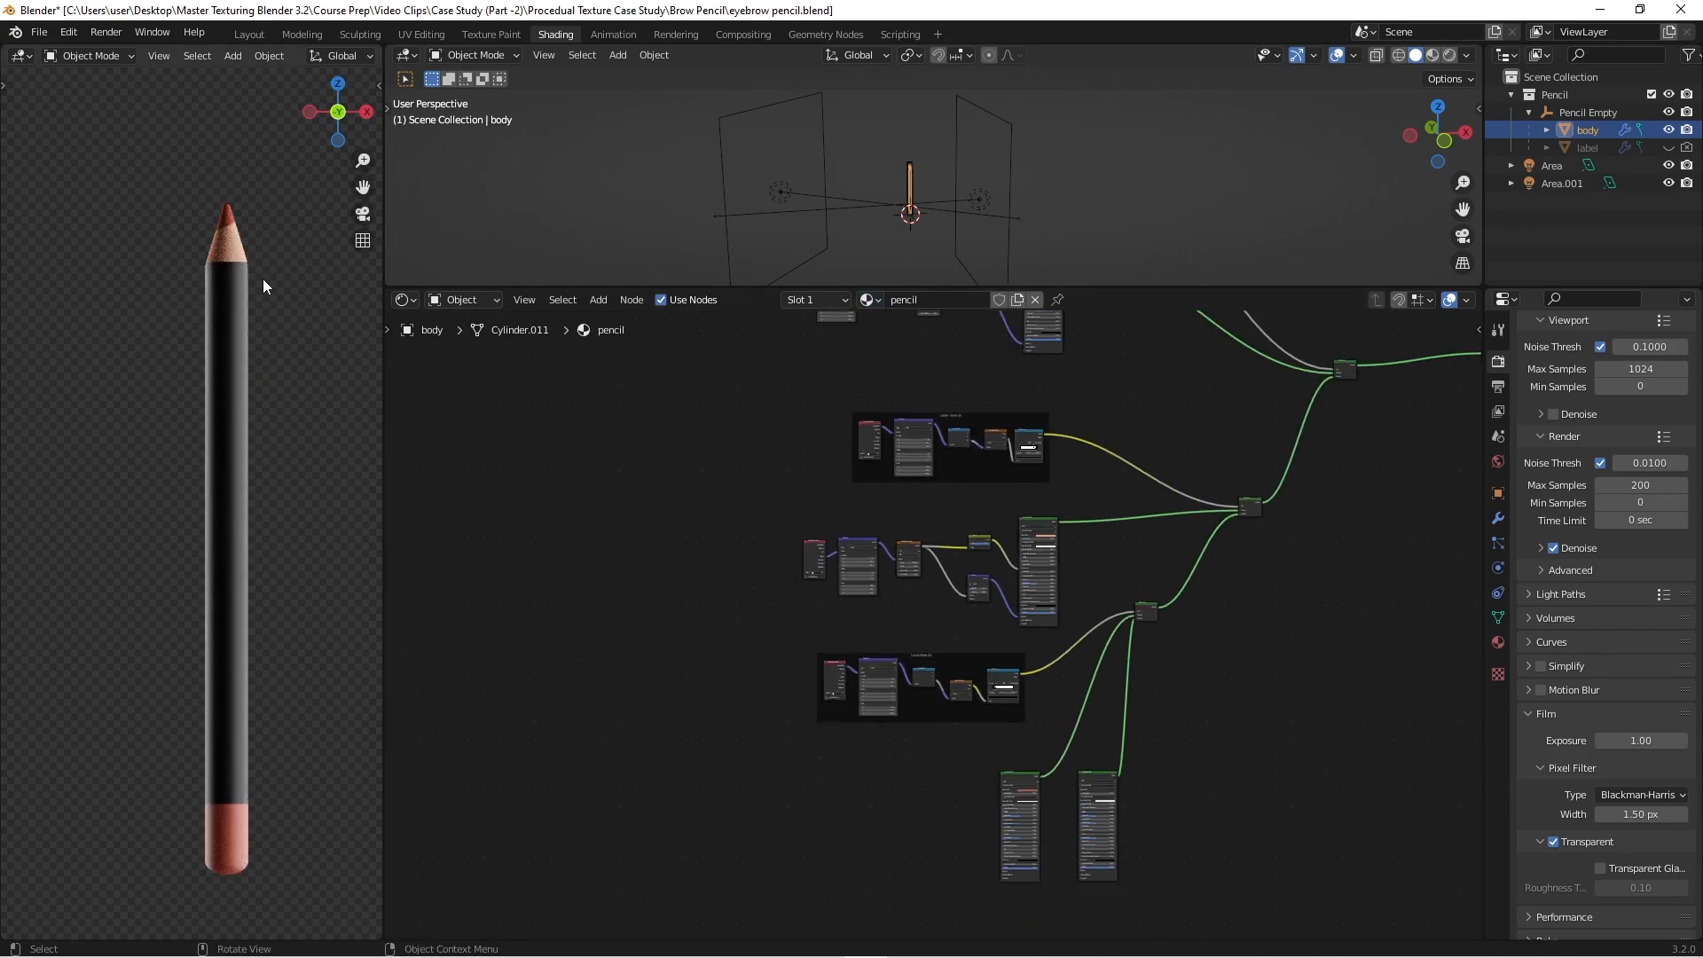
Step: Examine the overall layout of shader layers, masks and Mix Shaders in the pencil material's node tree
scroll(910, 521, down, 3)
middle_drag(768, 681, 653, 789)
scroll(1056, 693, down, 3)
middle_drag(1089, 693, 1091, 682)
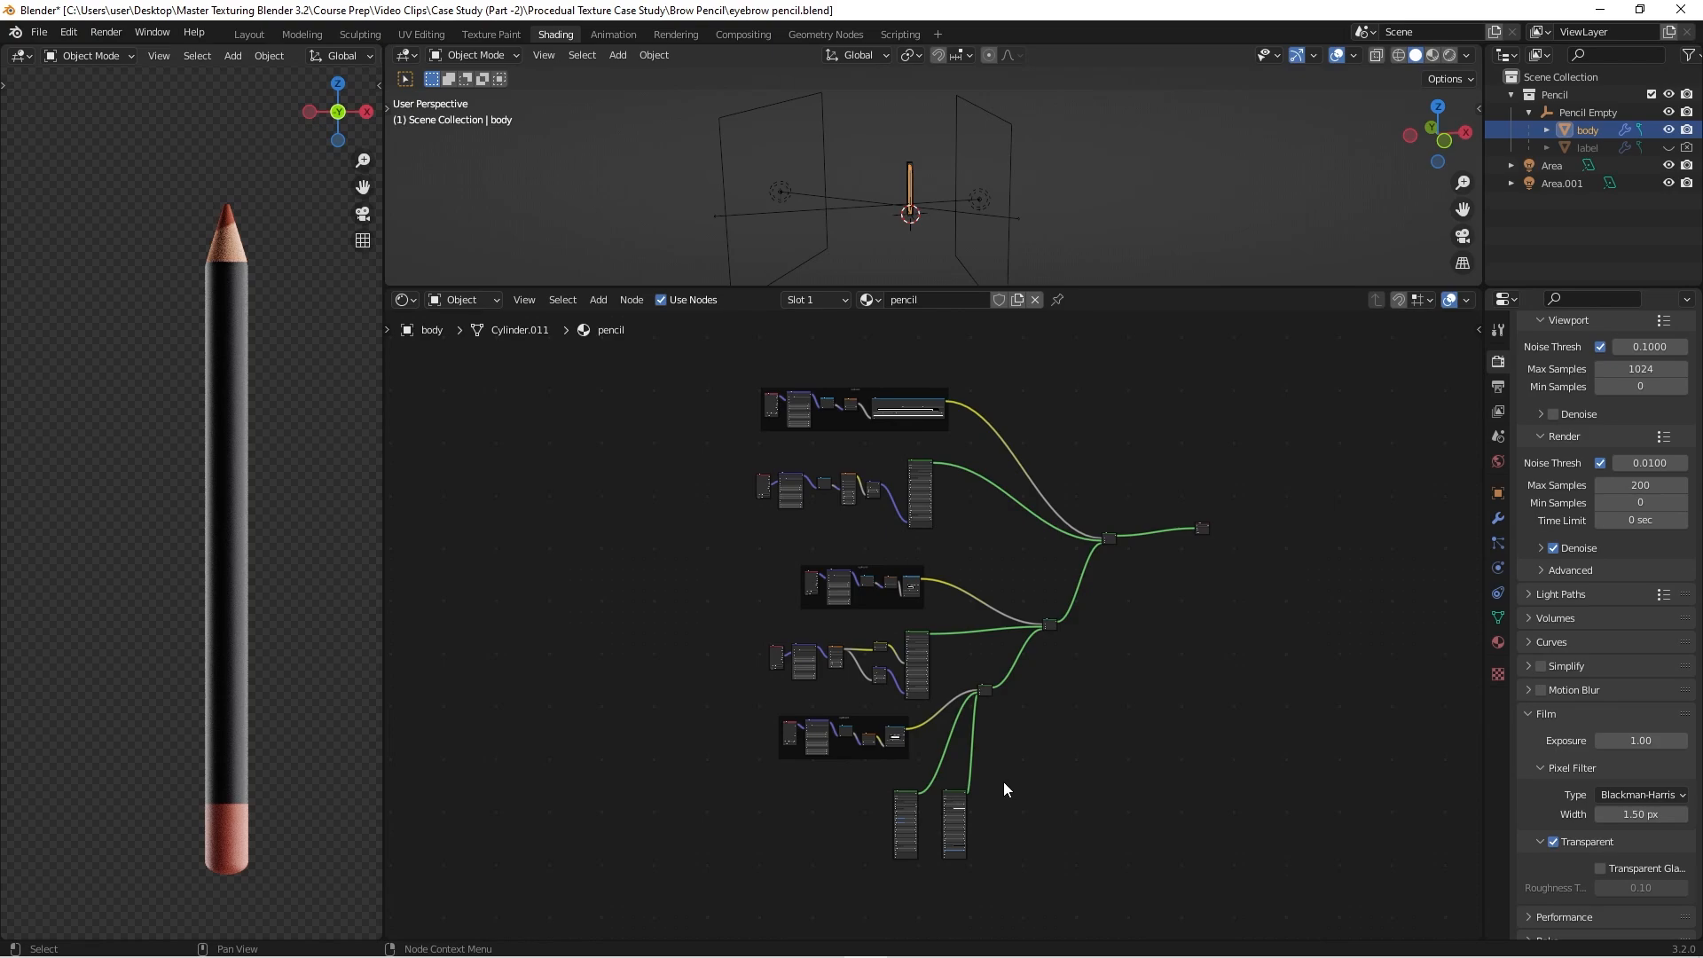
scroll(961, 788, up, 2)
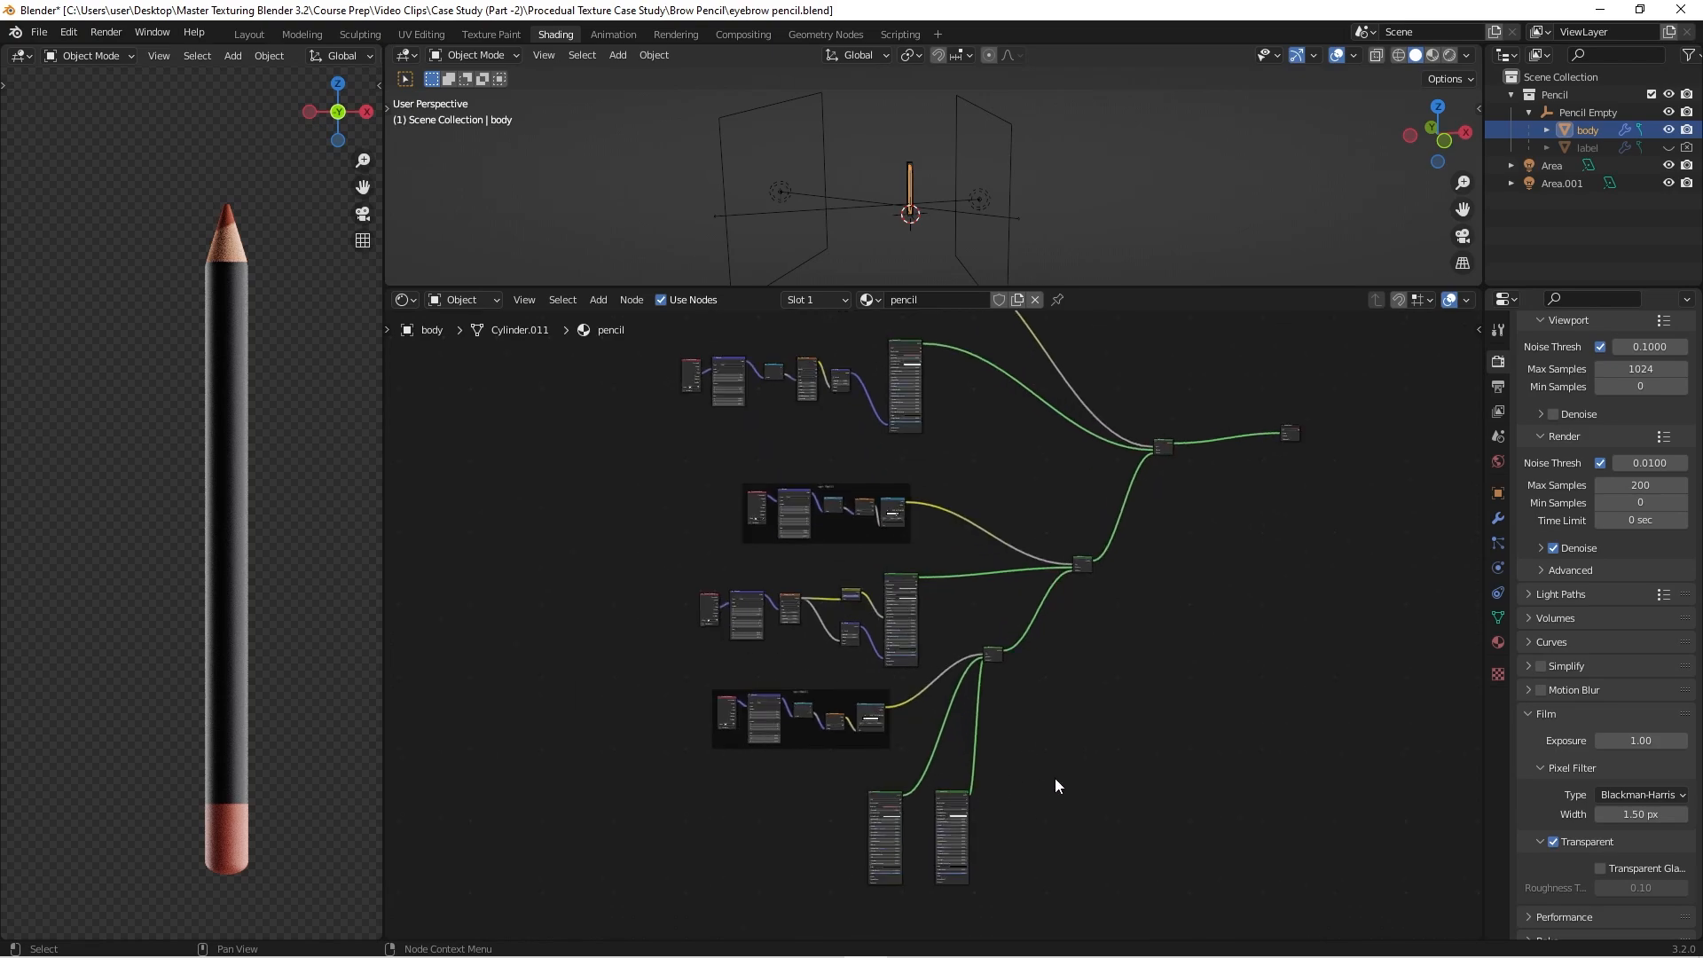
middle_drag(1055, 779, 1106, 688)
scroll(997, 636, up, 7)
scroll(998, 636, down, 4)
scroll(1030, 738, up, 3)
scroll(1029, 736, up, 1)
Step: Maximize the node editor and examine the Layer Mask 02 and Layer Mask 01 frames, the textured shaders and the two lowest Principled BSDFs
key(ctrl+space)
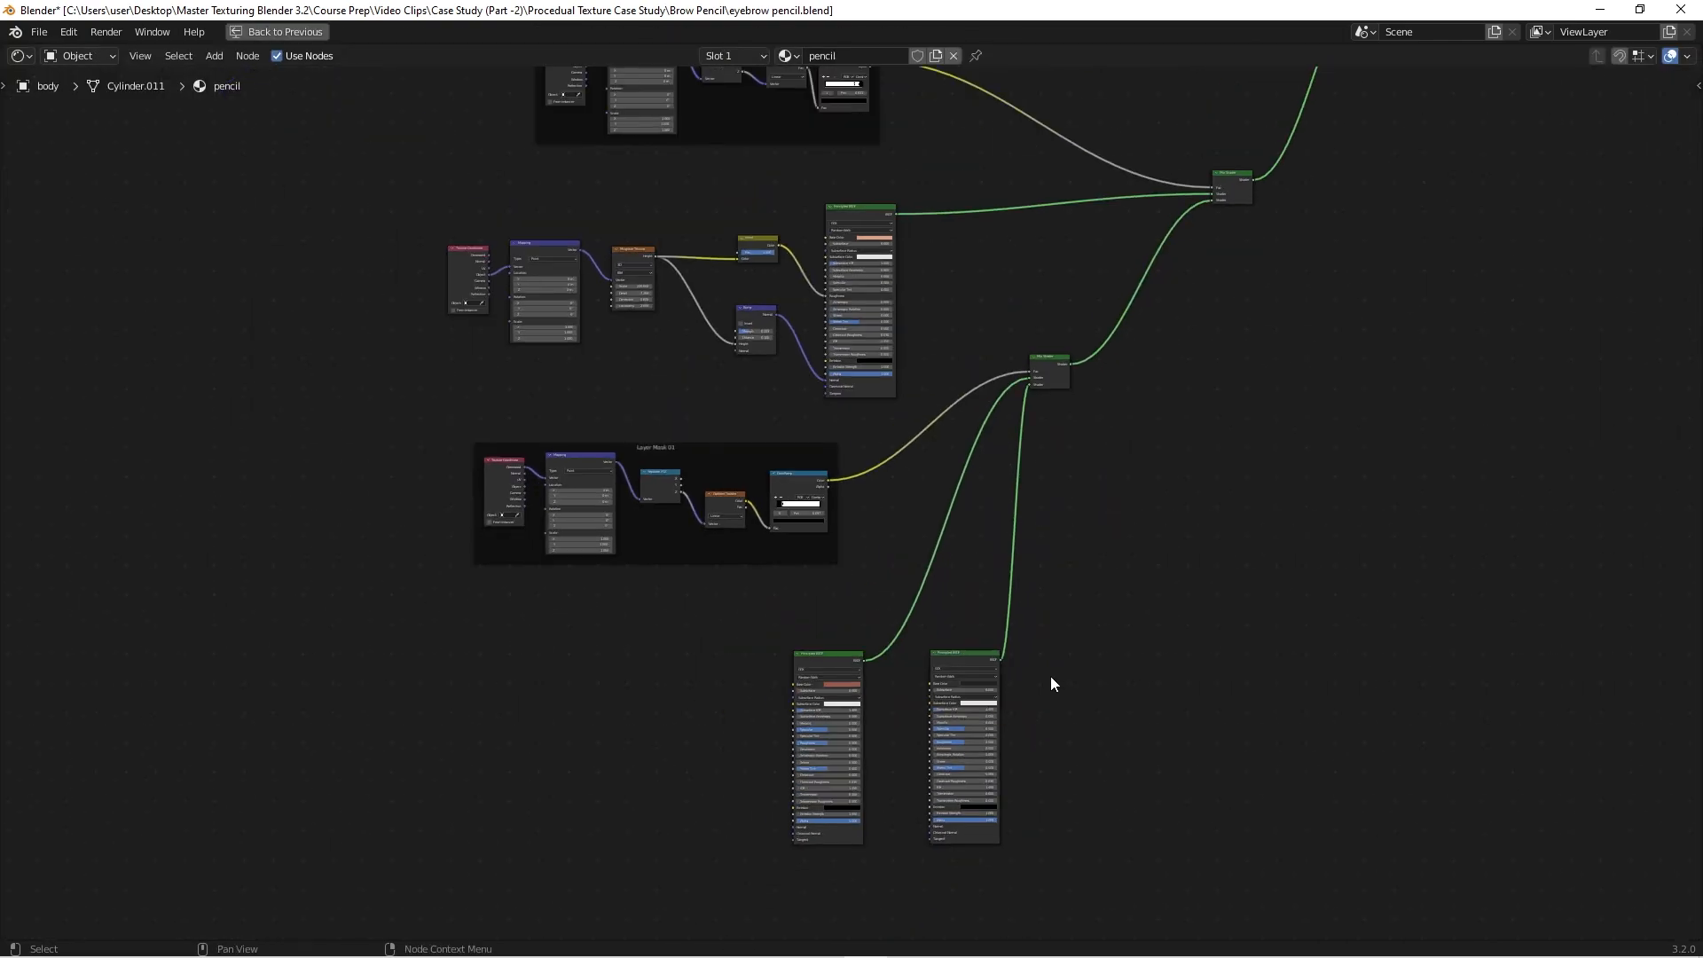
scroll(1053, 684, down, 2)
scroll(1060, 668, down, 2)
scroll(1125, 555, down, 1)
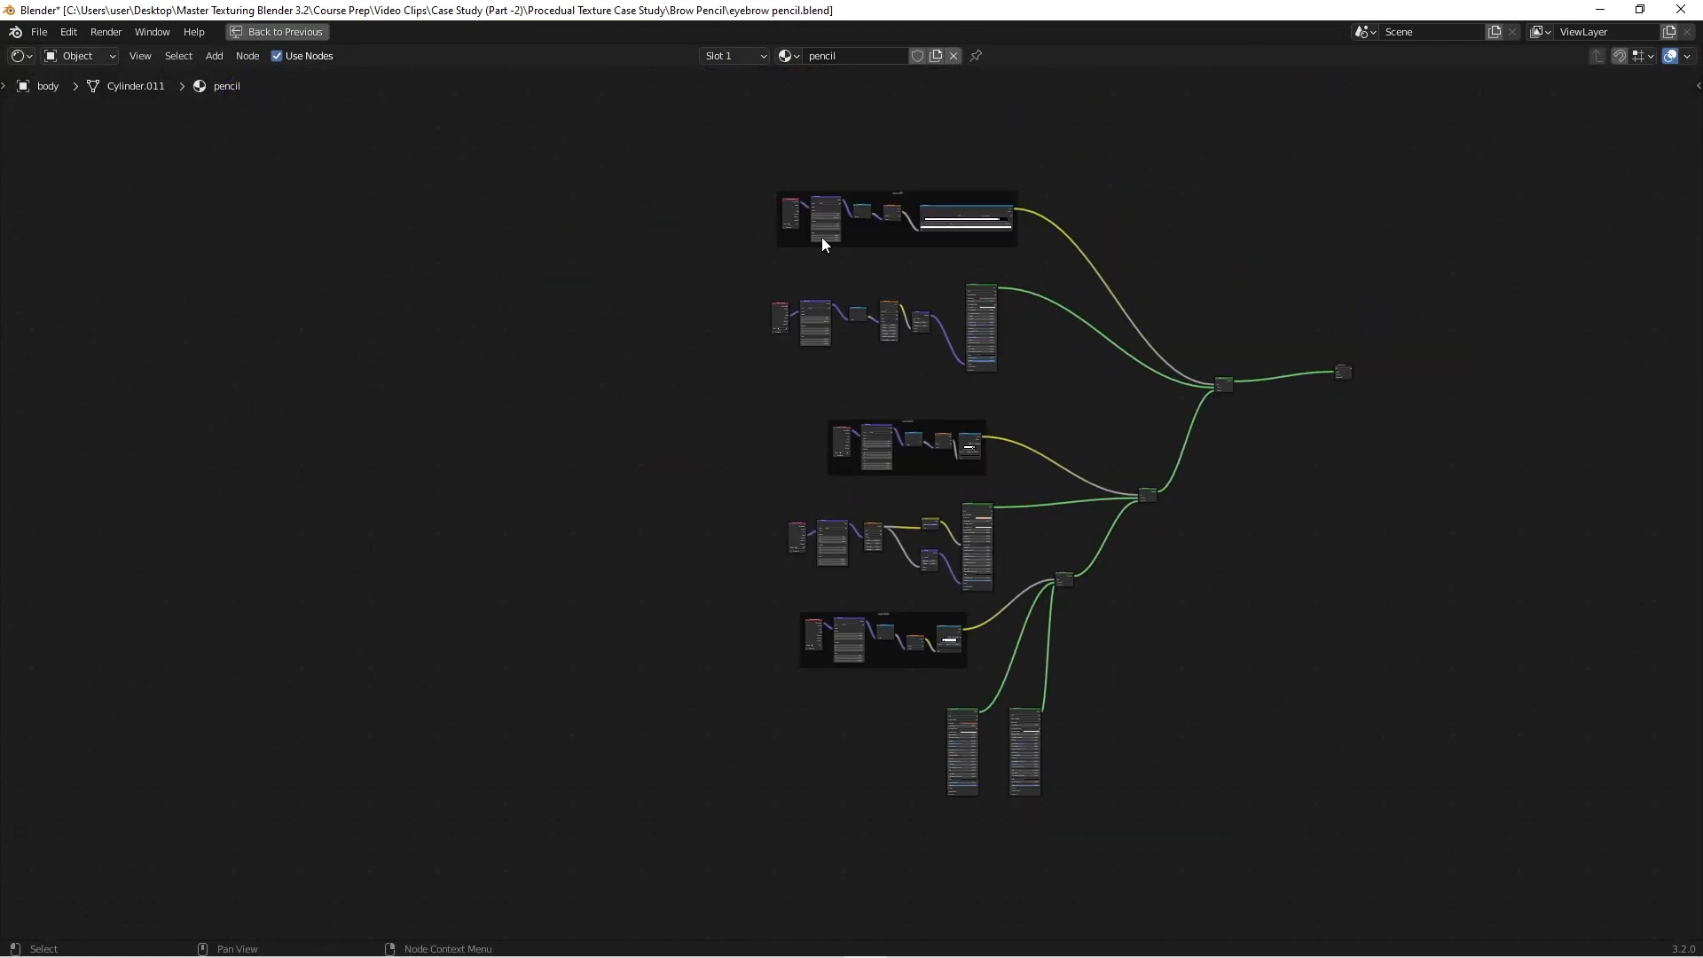
scroll(954, 379, up, 8)
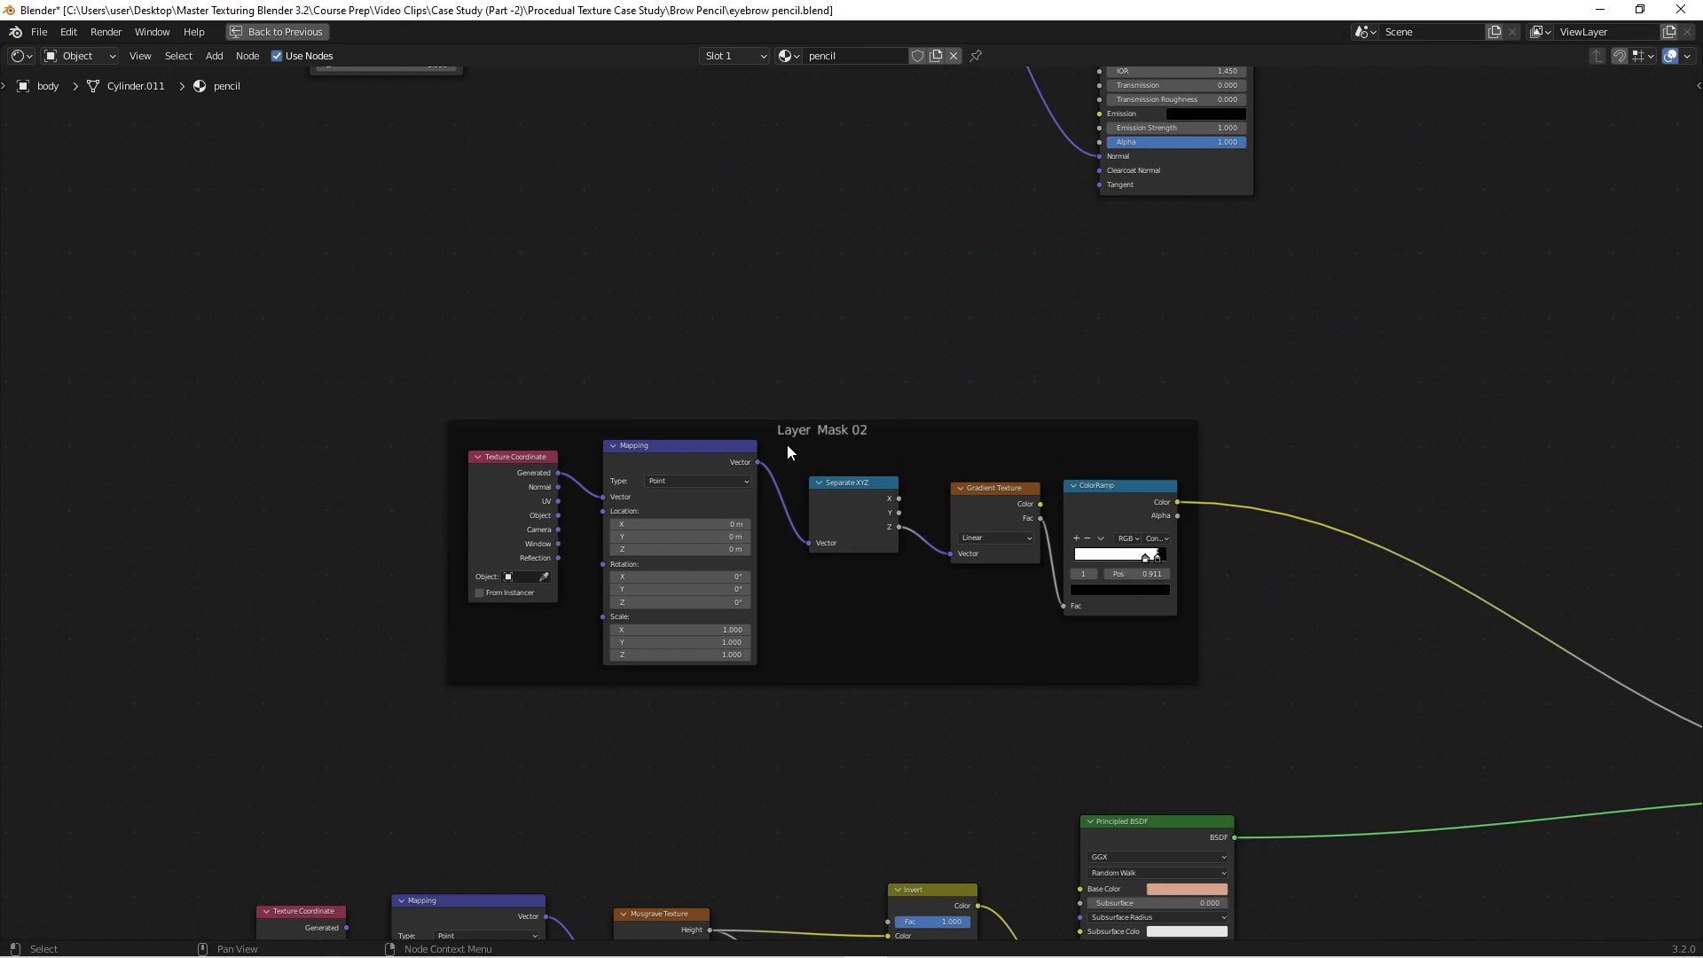
scroll(786, 445, down, 1)
scroll(833, 449, down, 3)
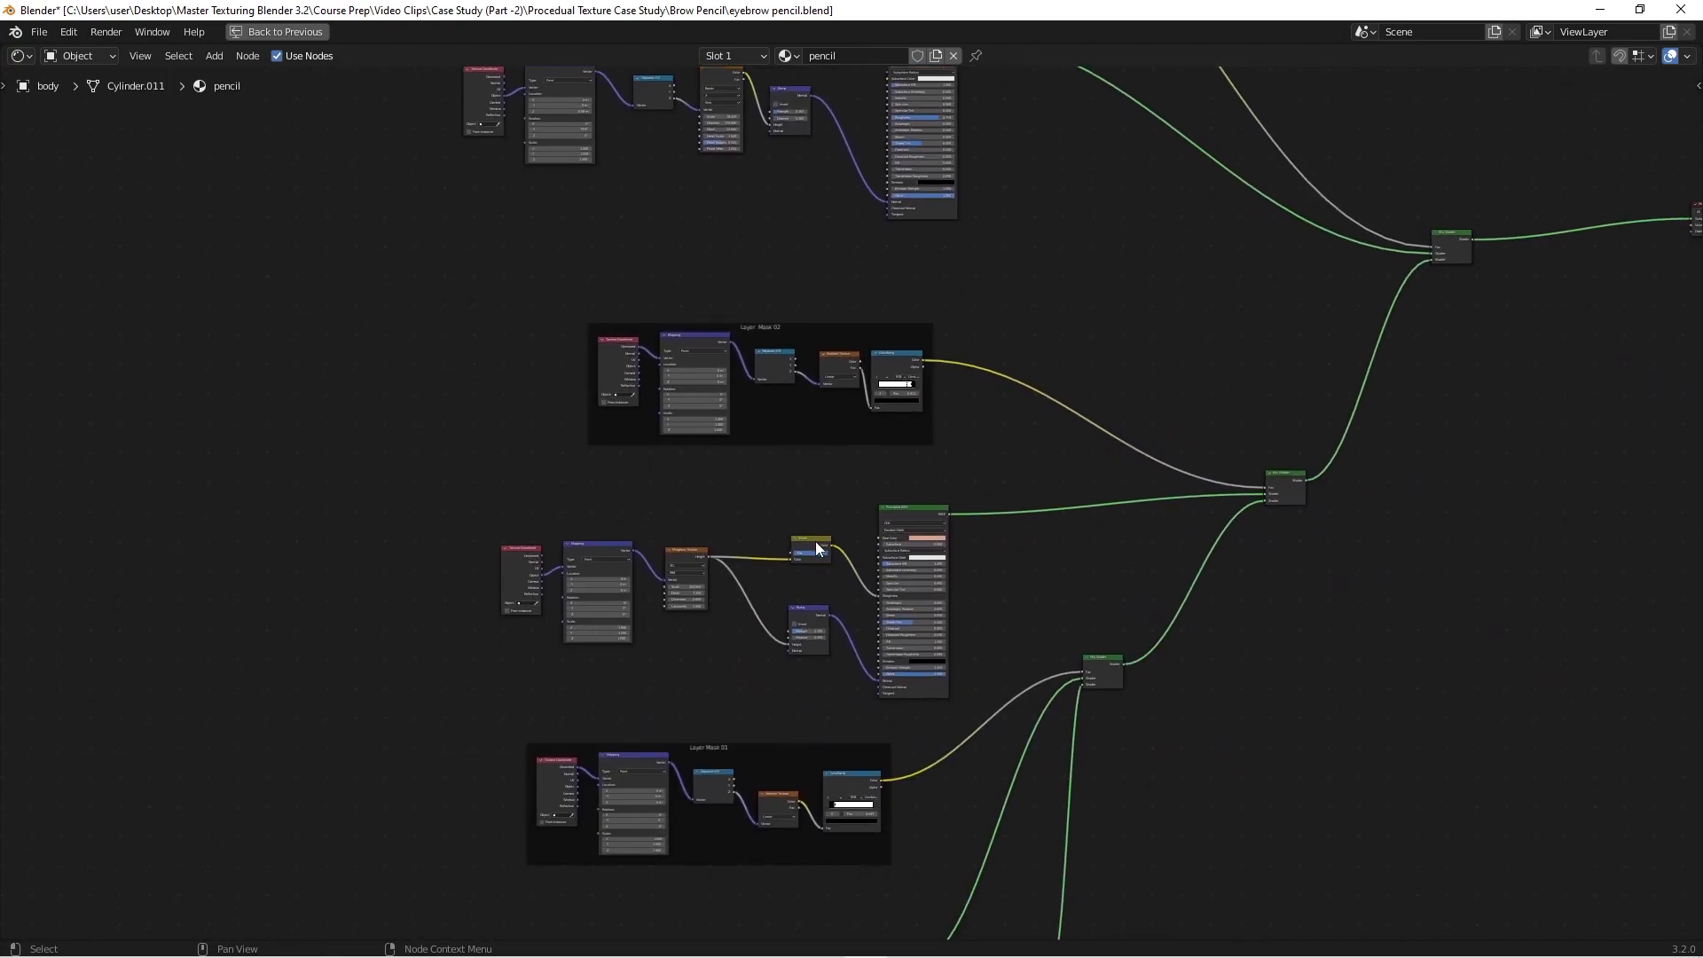
scroll(816, 541, up, 1)
middle_drag(816, 543, 871, 501)
middle_drag(792, 703, 821, 901)
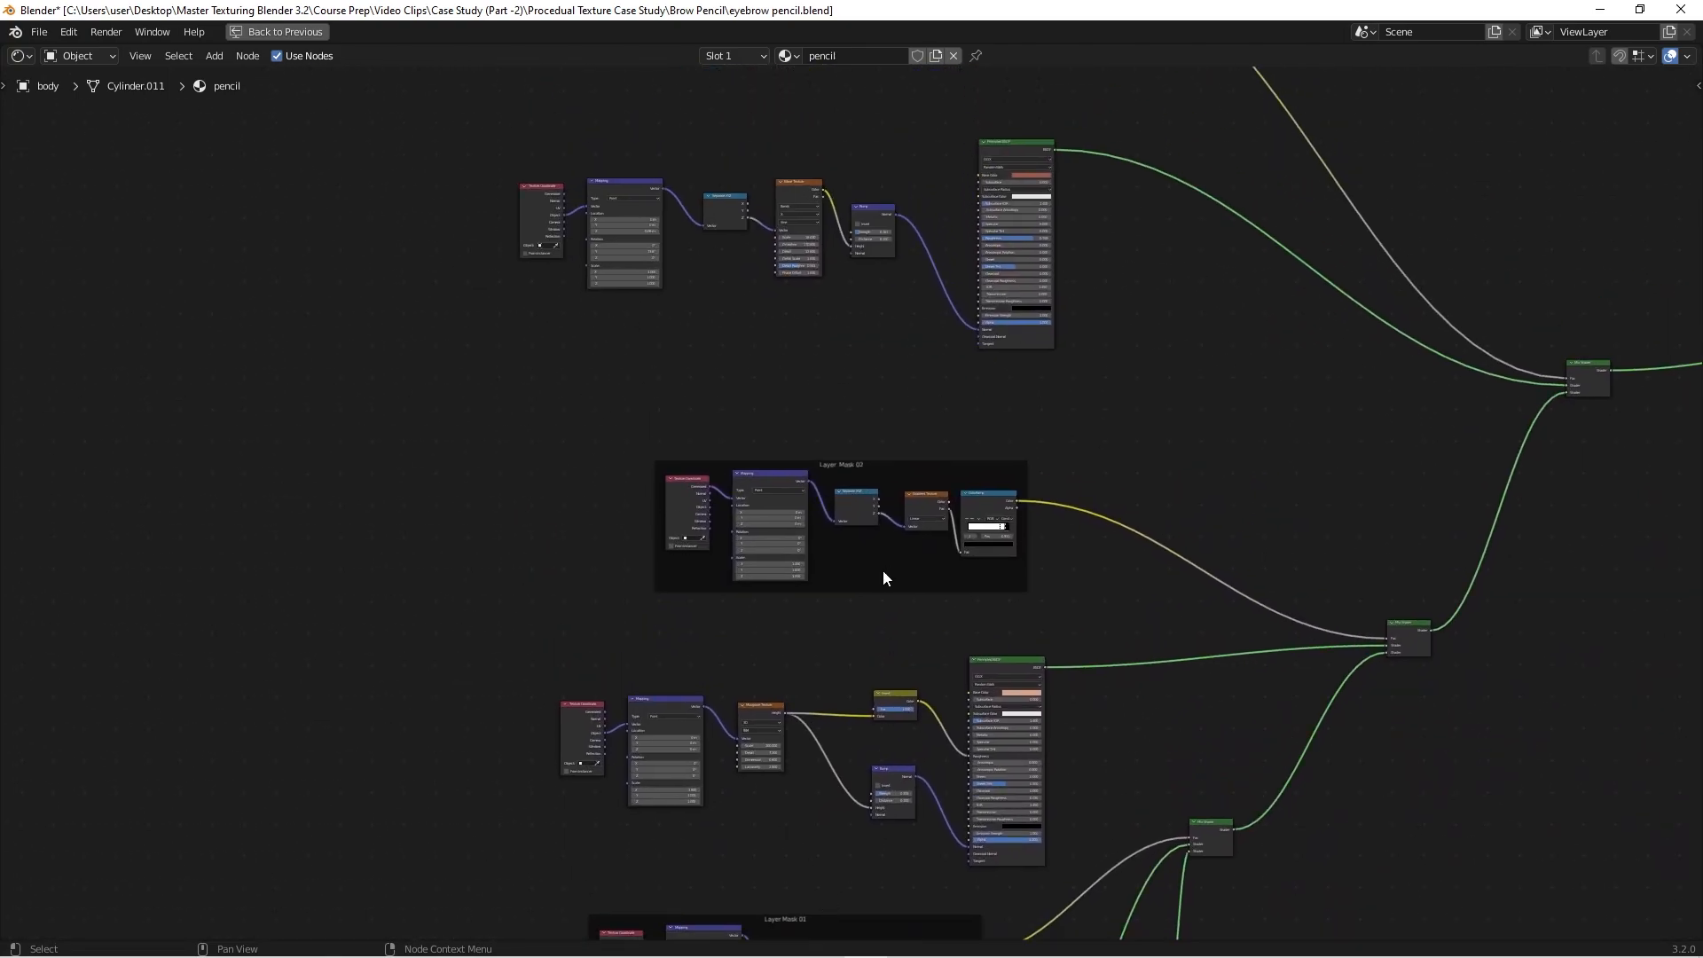
middle_drag(881, 569, 848, 797)
scroll(785, 305, down, 5)
middle_drag(812, 488, 810, 301)
middle_drag(886, 703, 833, 437)
scroll(887, 584, up, 8)
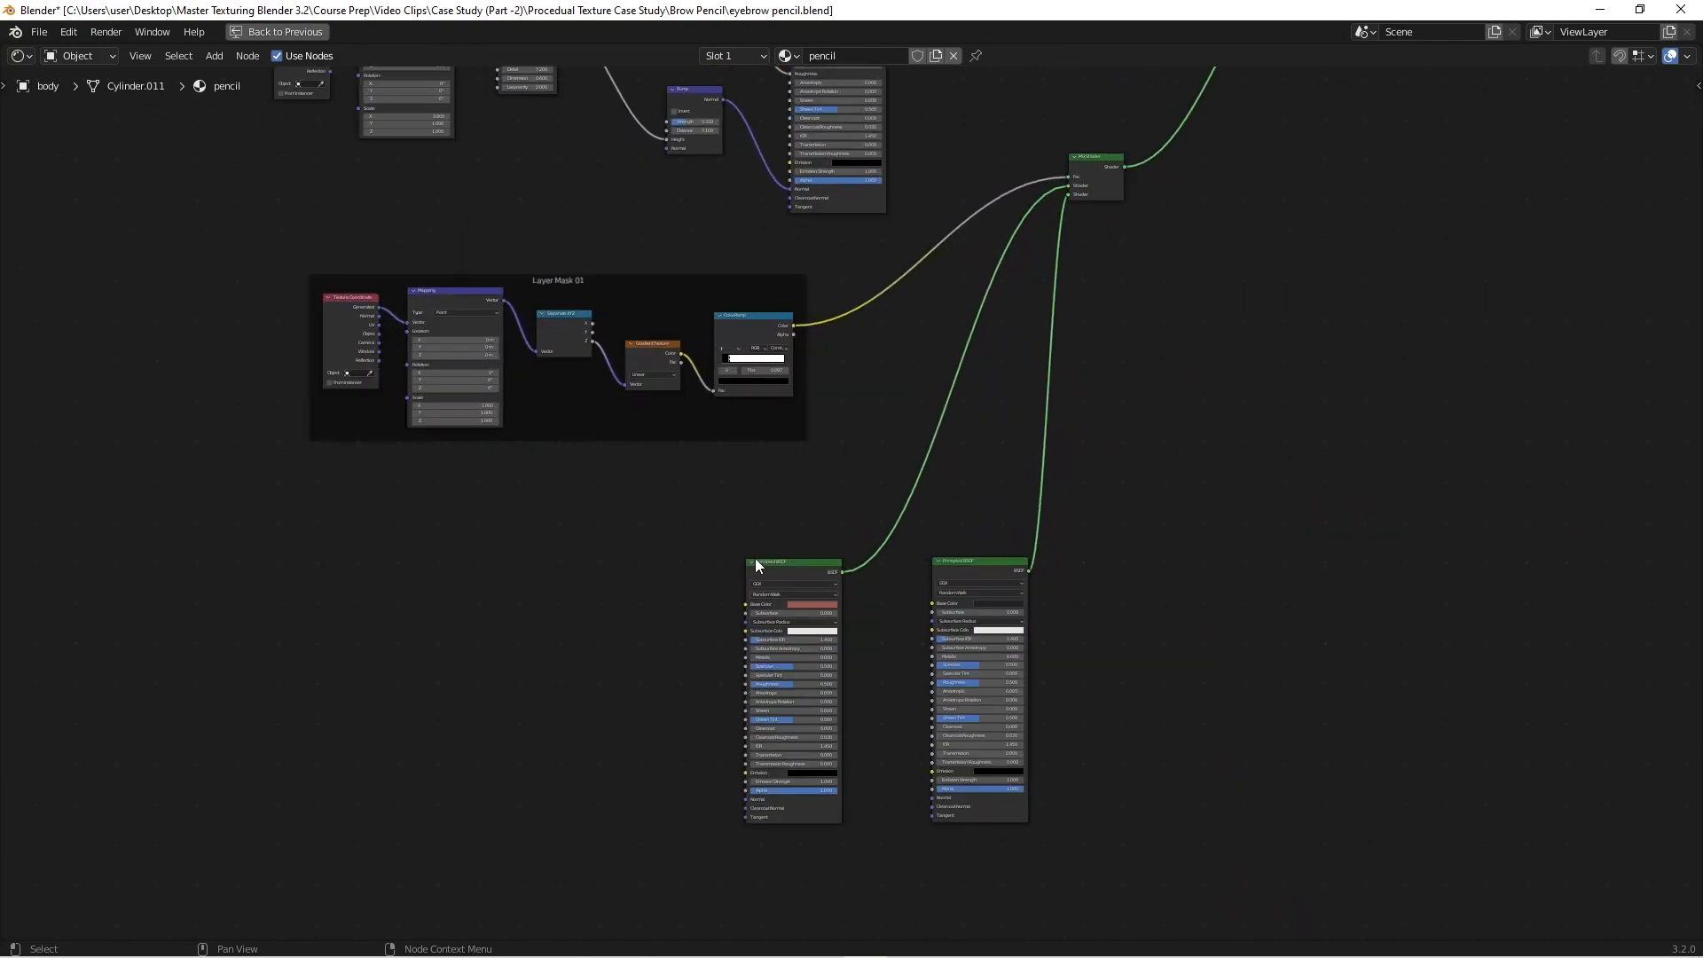
scroll(981, 565, up, 2)
scroll(865, 553, down, 2)
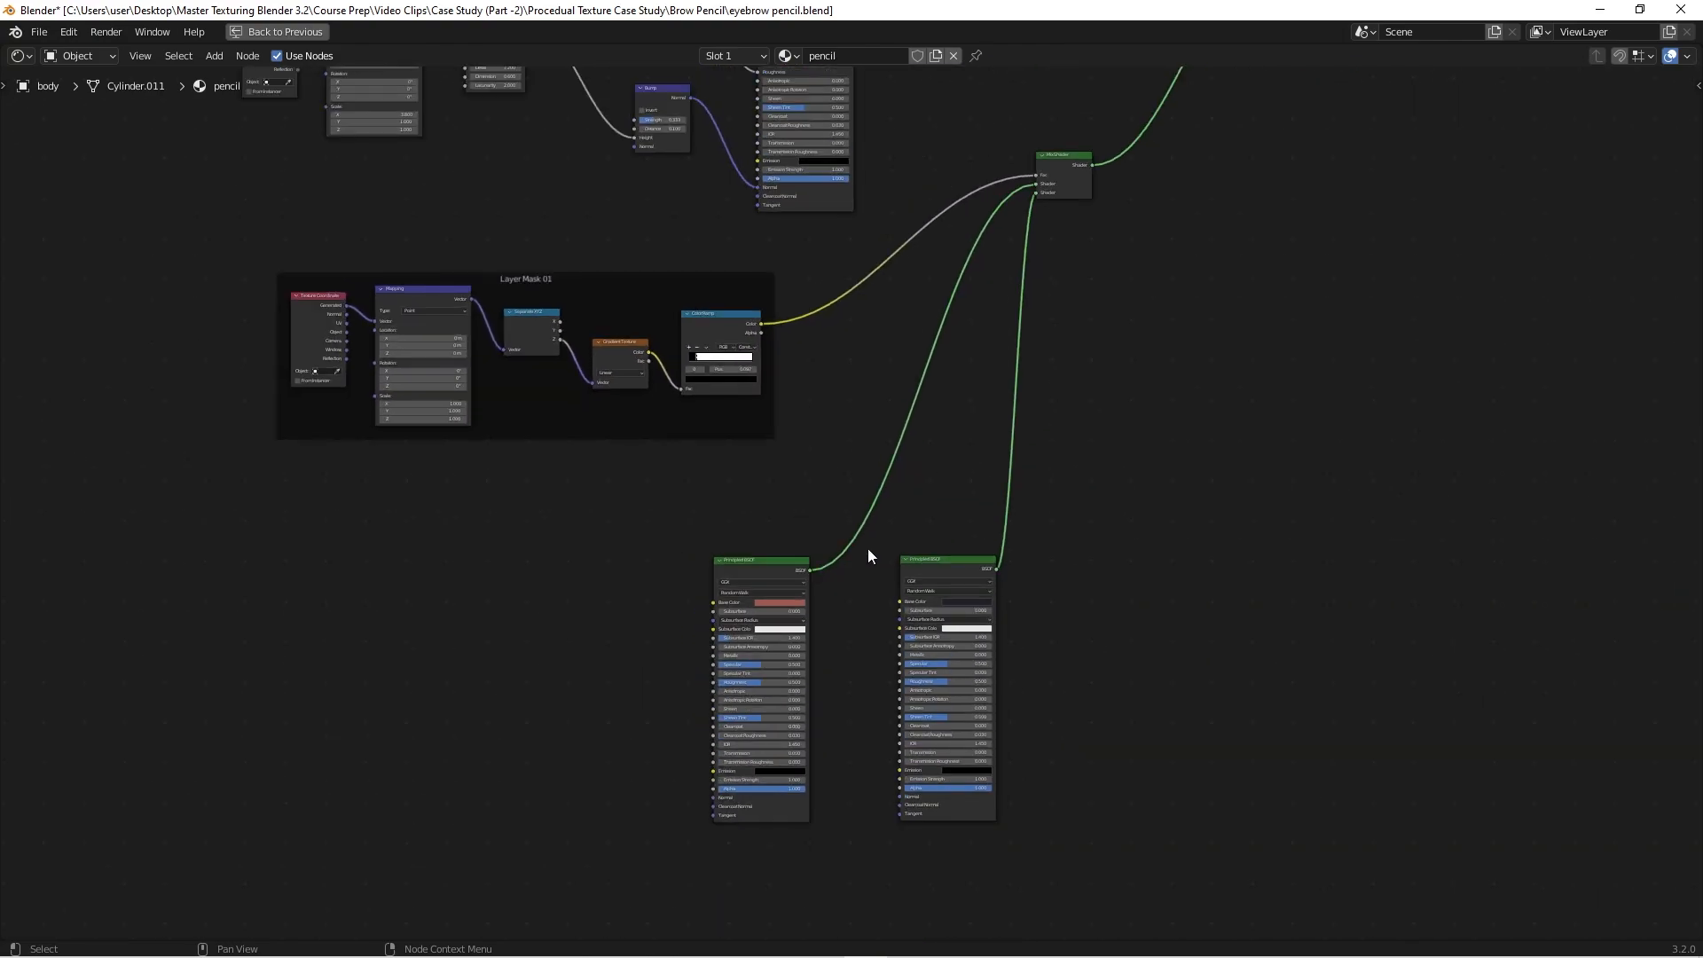
Step: Restore the full workspace layout and preview the two lowest Principled BSDFs on the pencil, the reddish one first and then the black one
key(ctrl+space)
middle_drag(892, 541, 896, 426)
scroll(887, 538, up, 3)
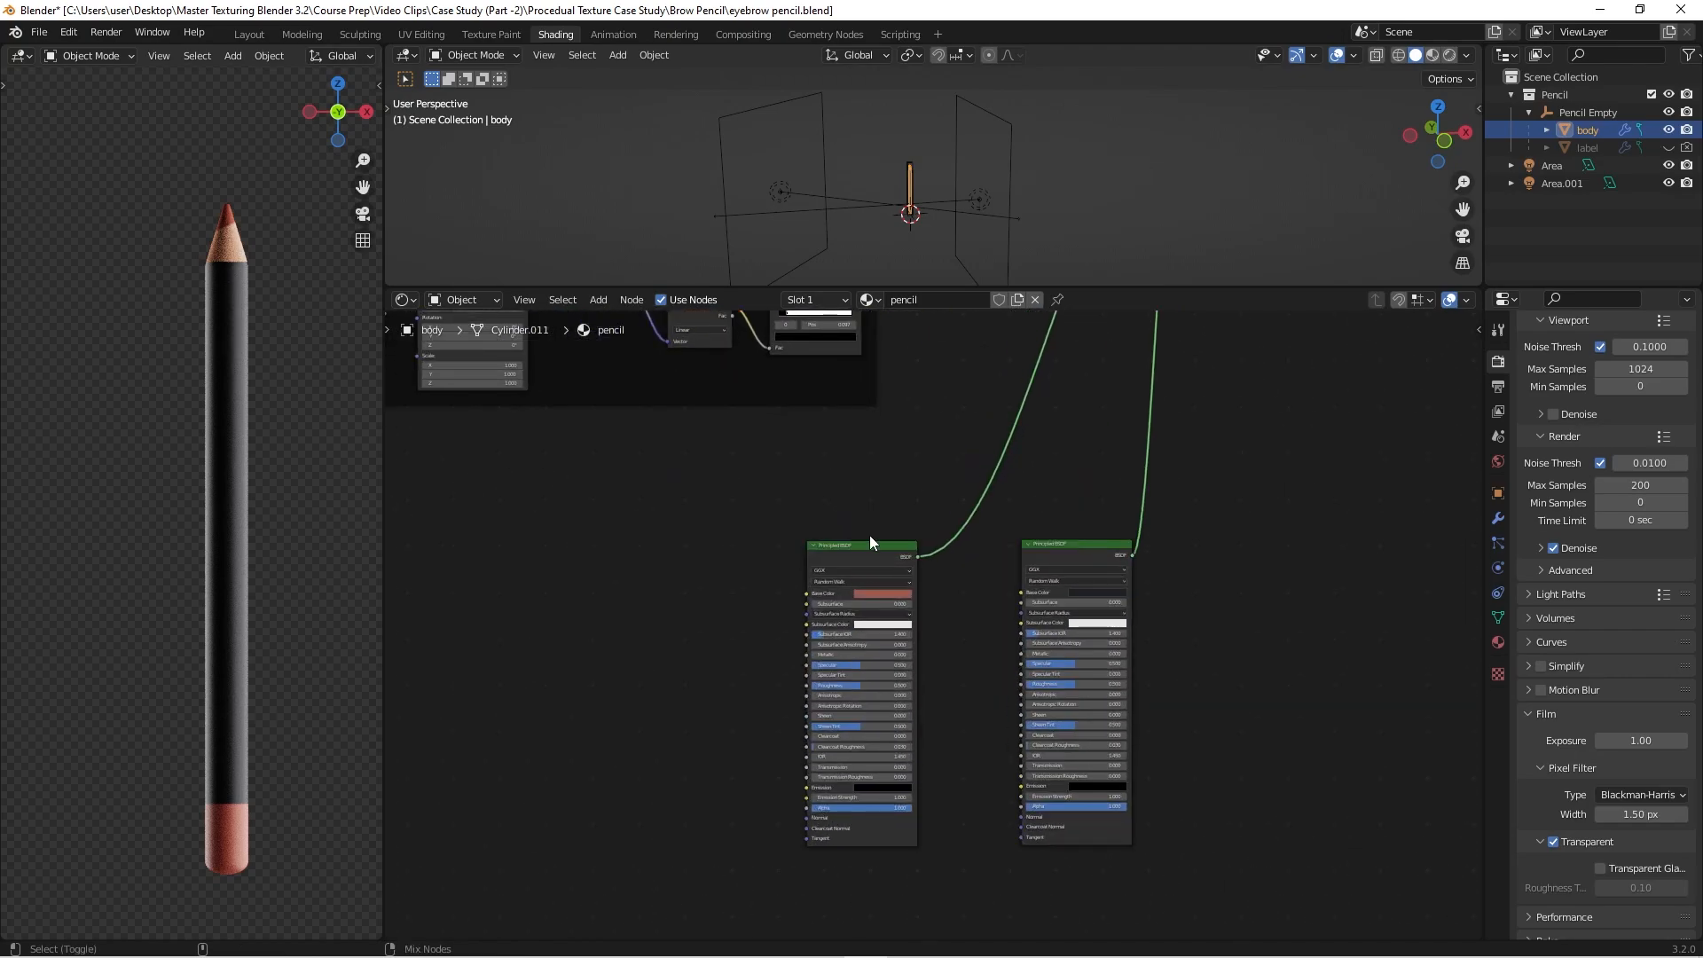
ctrl+shift+click(869, 543)
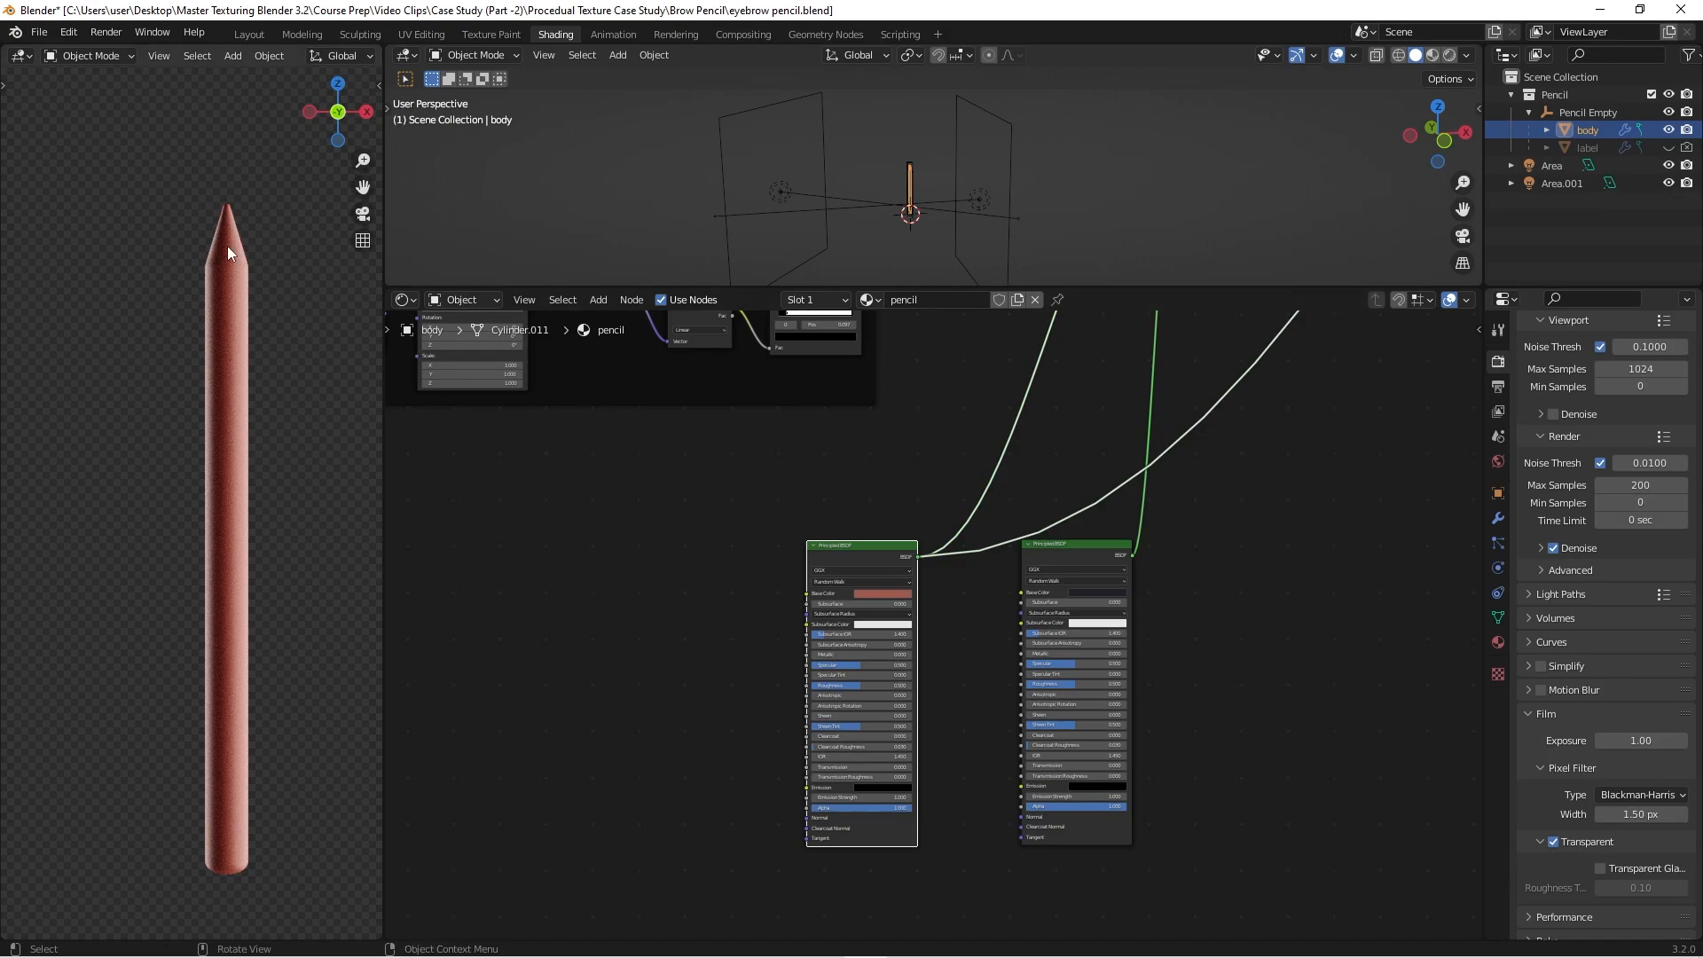
ctrl+shift+click(1082, 545)
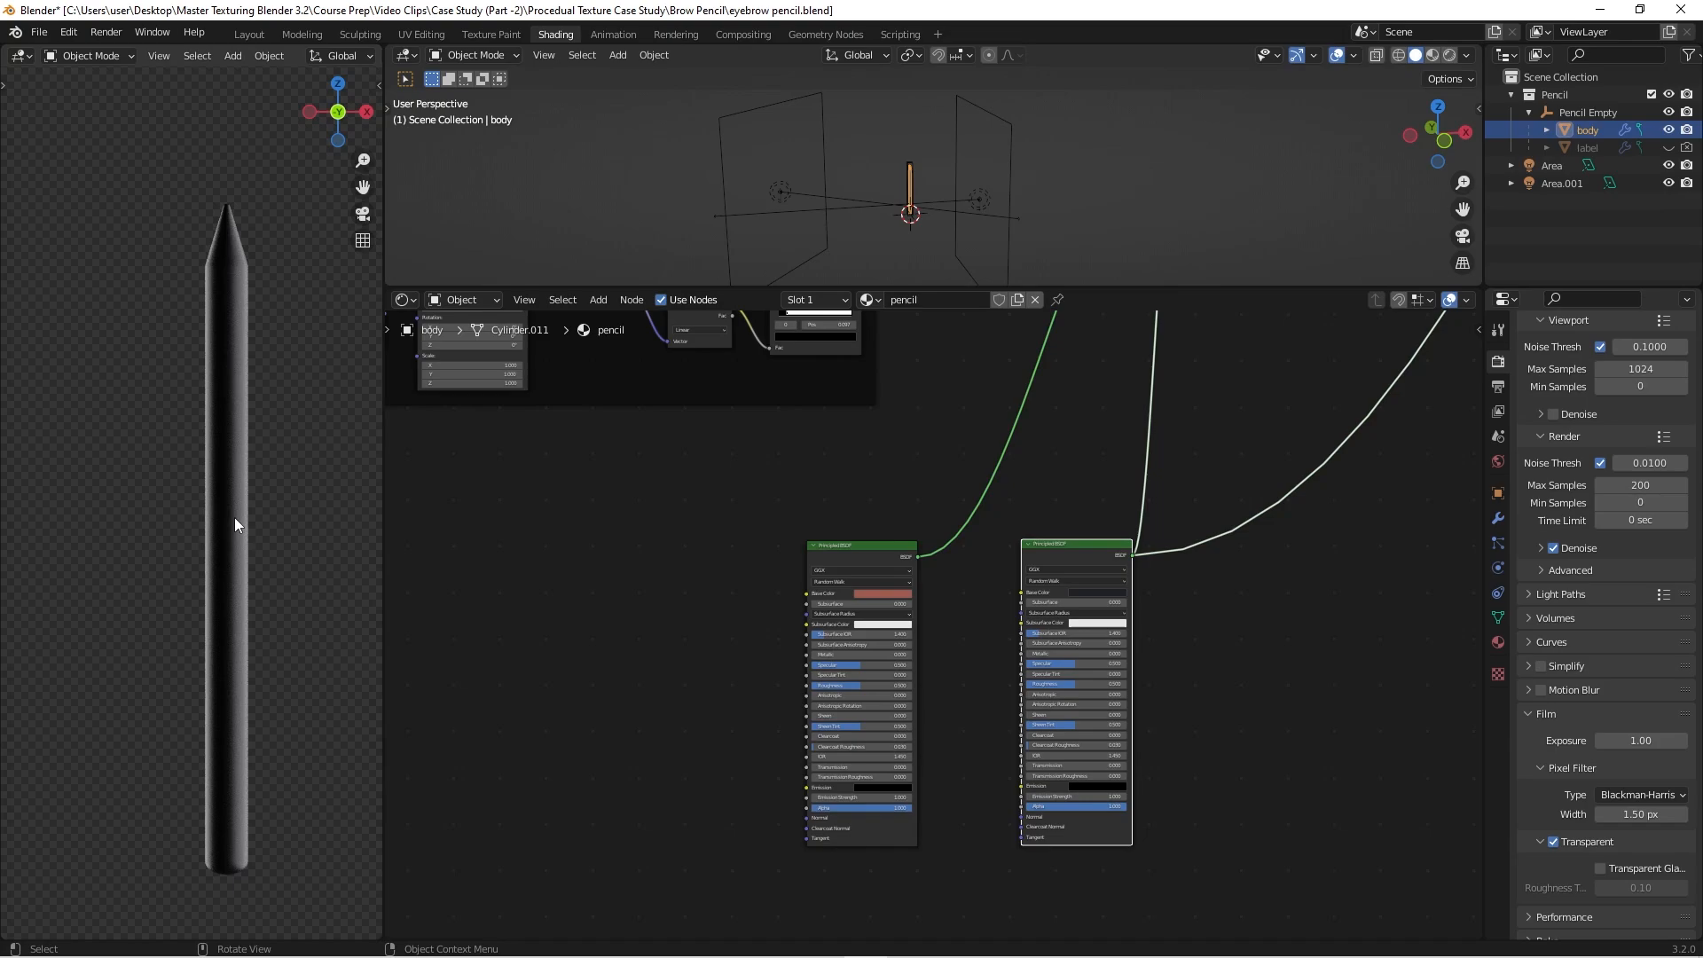
Step: Examine the nodes inside the Layer Mask 01 frame and preview its ColorRamp on the pencil
scroll(1284, 675, down, 2)
middle_drag(1284, 676, 1272, 764)
scroll(1271, 763, down, 1)
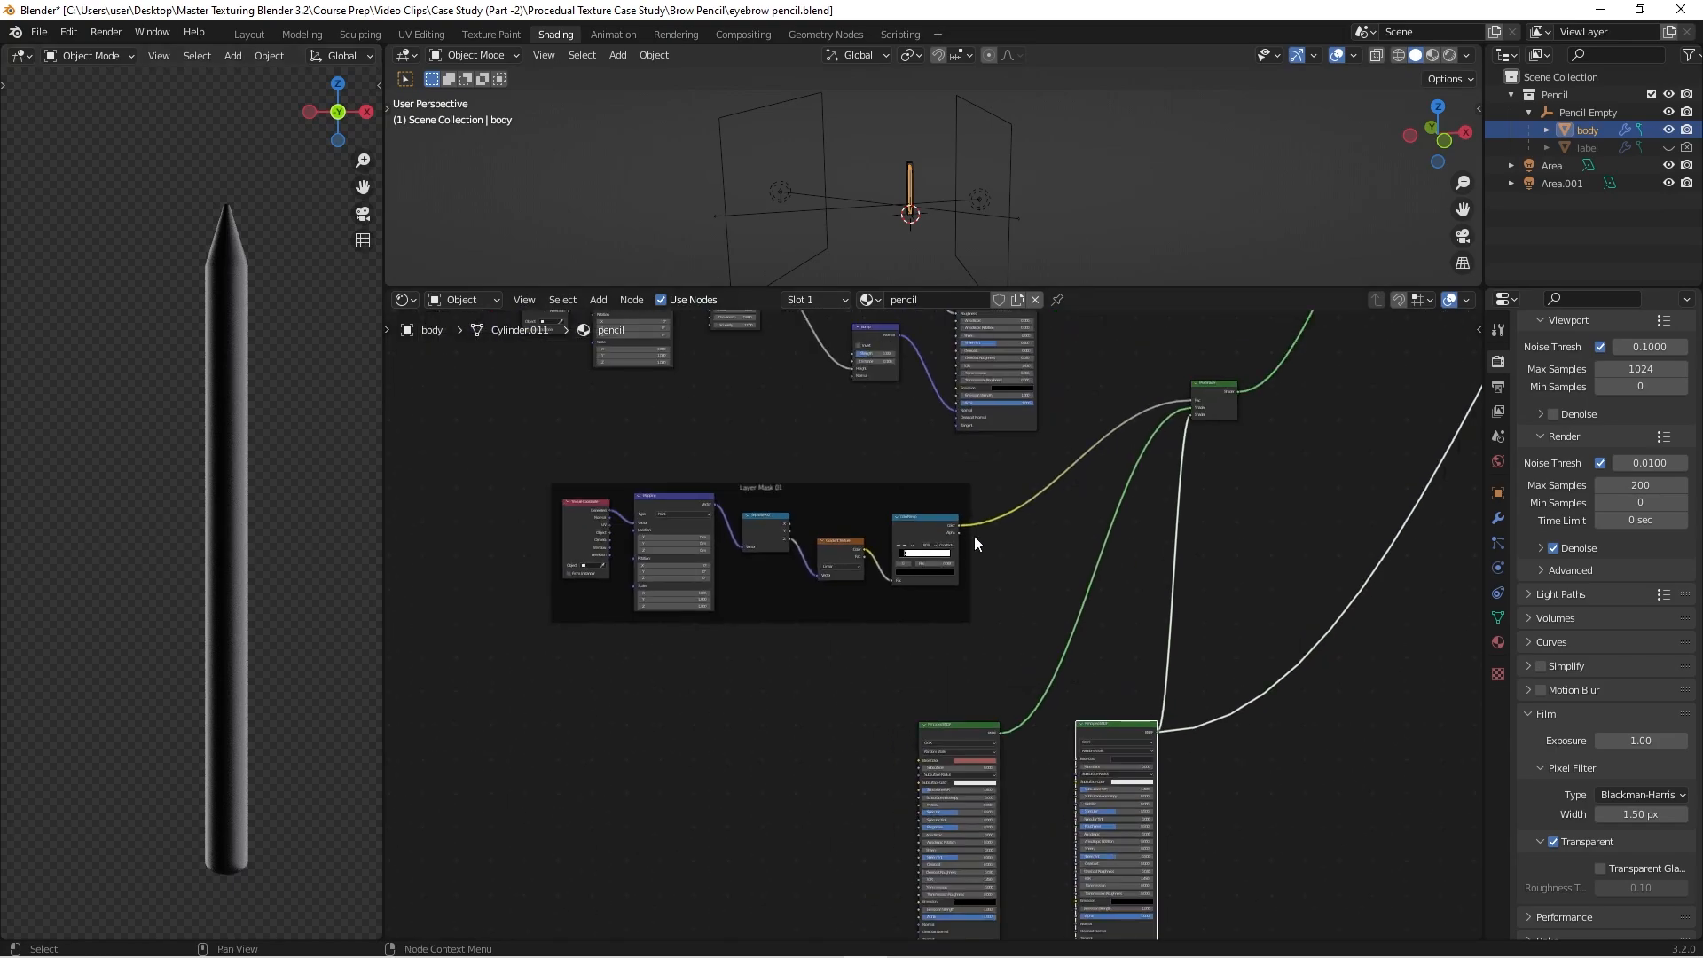
scroll(705, 525, up, 3)
scroll(913, 504, up, 2)
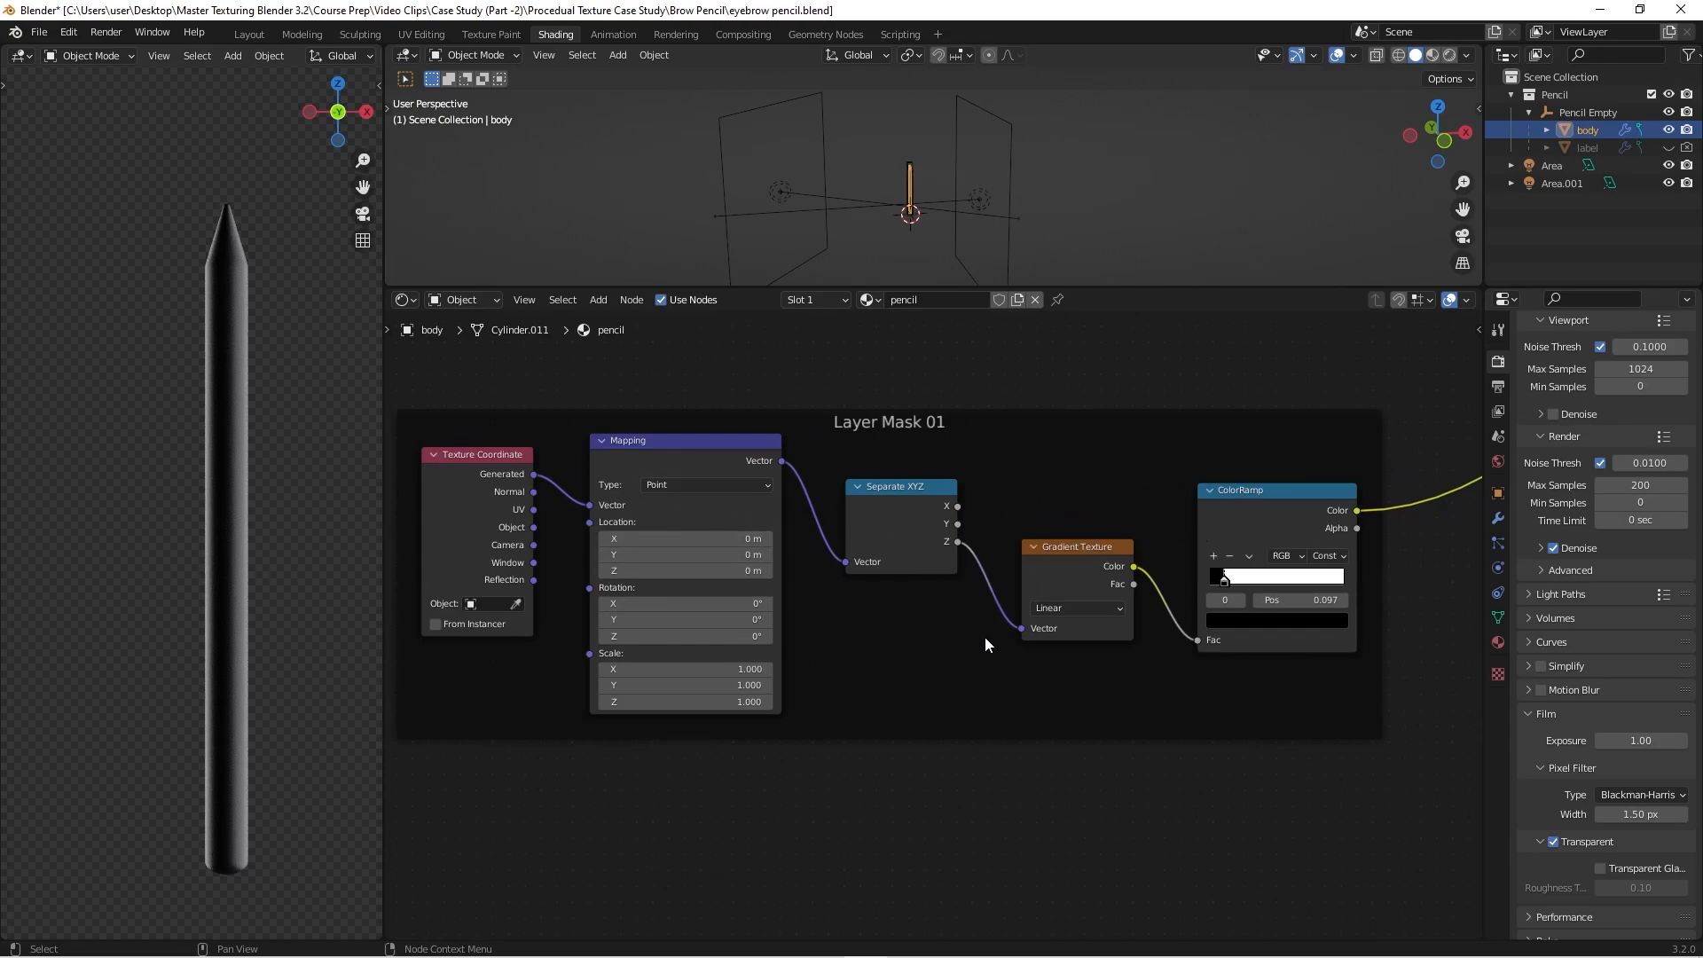
scroll(498, 494, down, 1)
scroll(518, 484, up, 2)
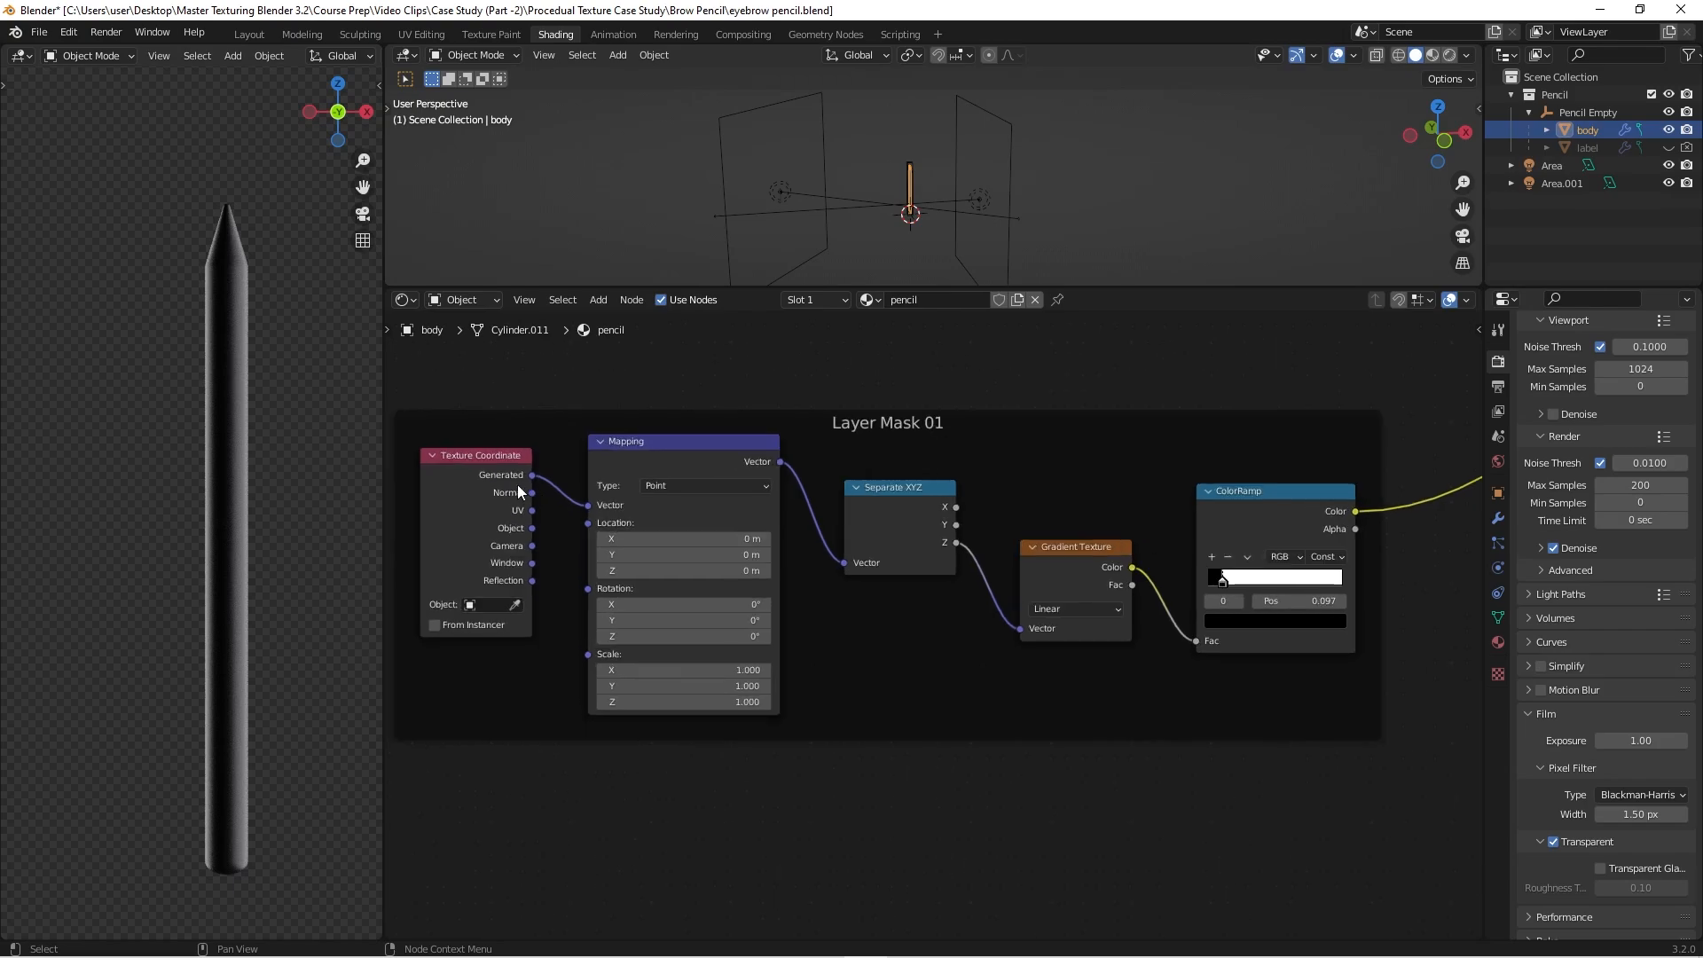
scroll(795, 482, down, 2)
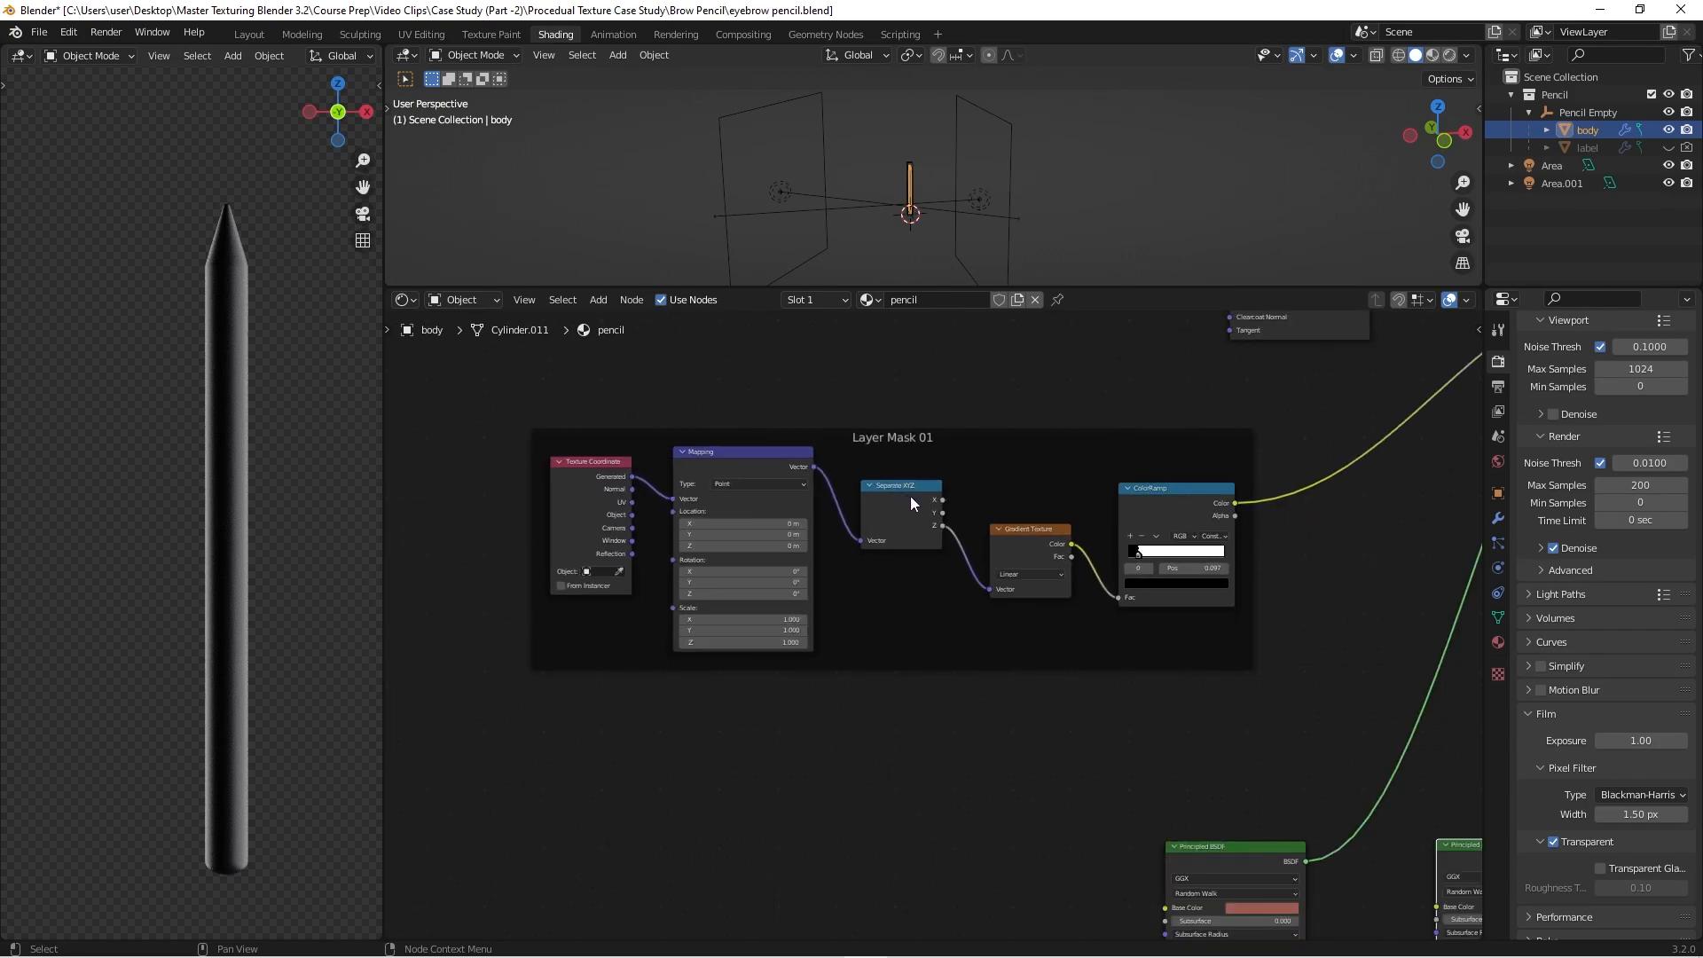
ctrl+shift+click(1180, 488)
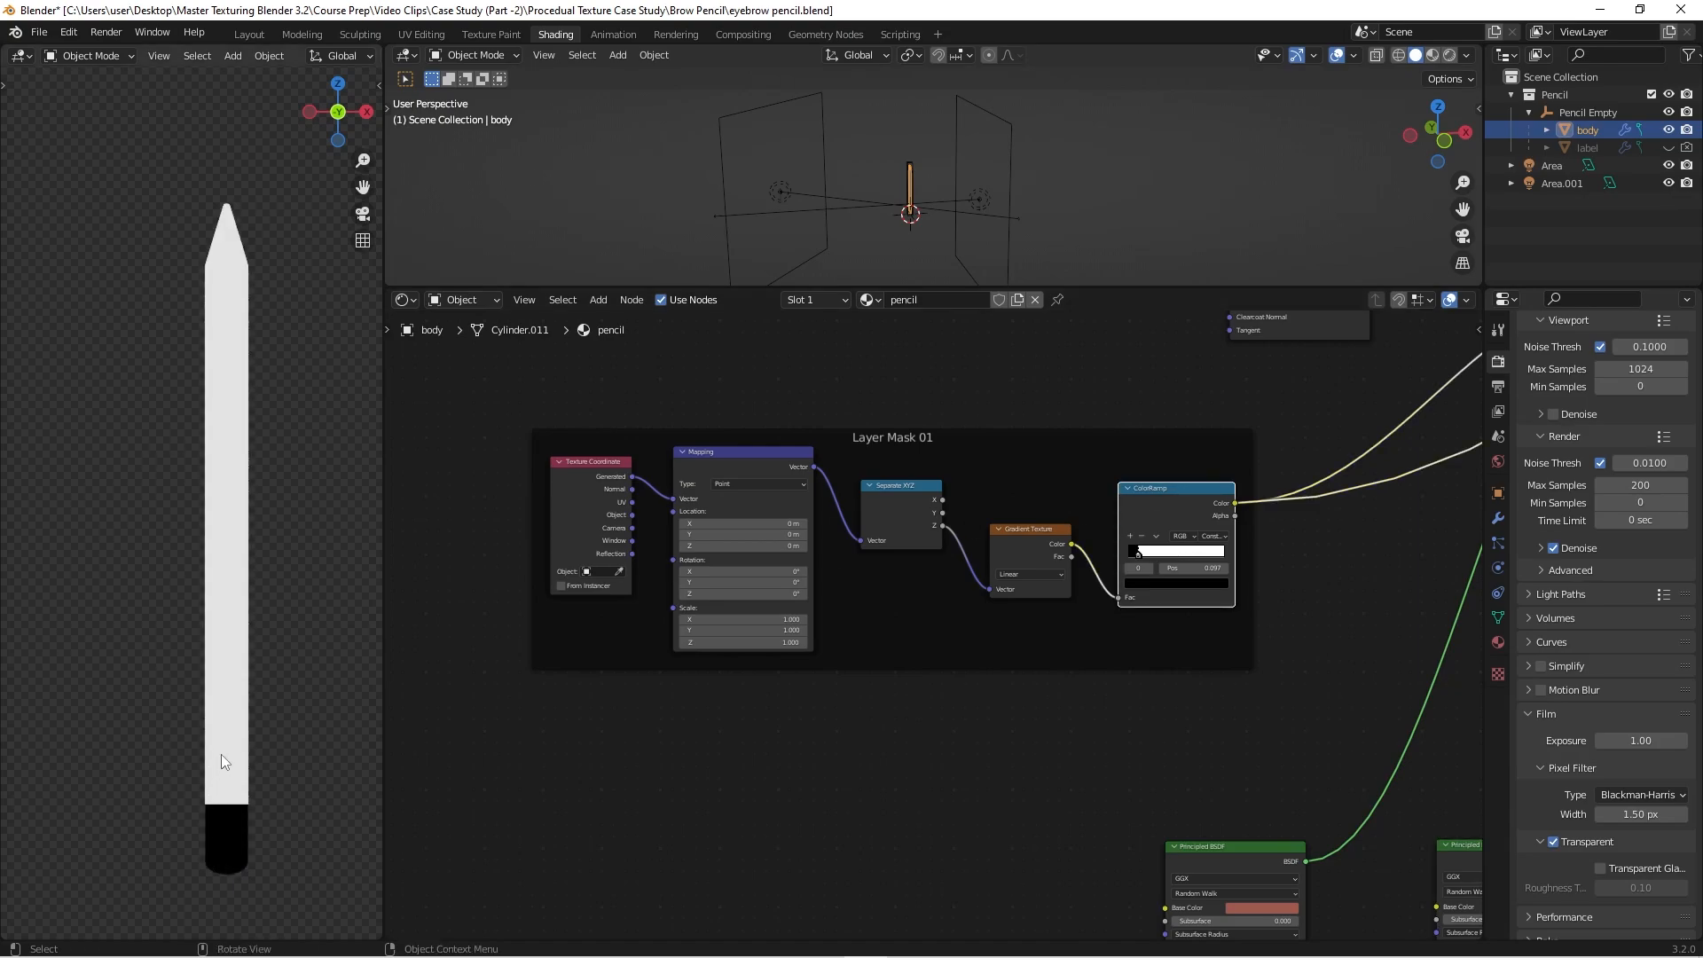
Step: Preview the Mix Shader that blends the reddish and black Principled BSDFs through Layer Mask 01
scroll(905, 607, down, 5)
middle_drag(1184, 588, 1004, 630)
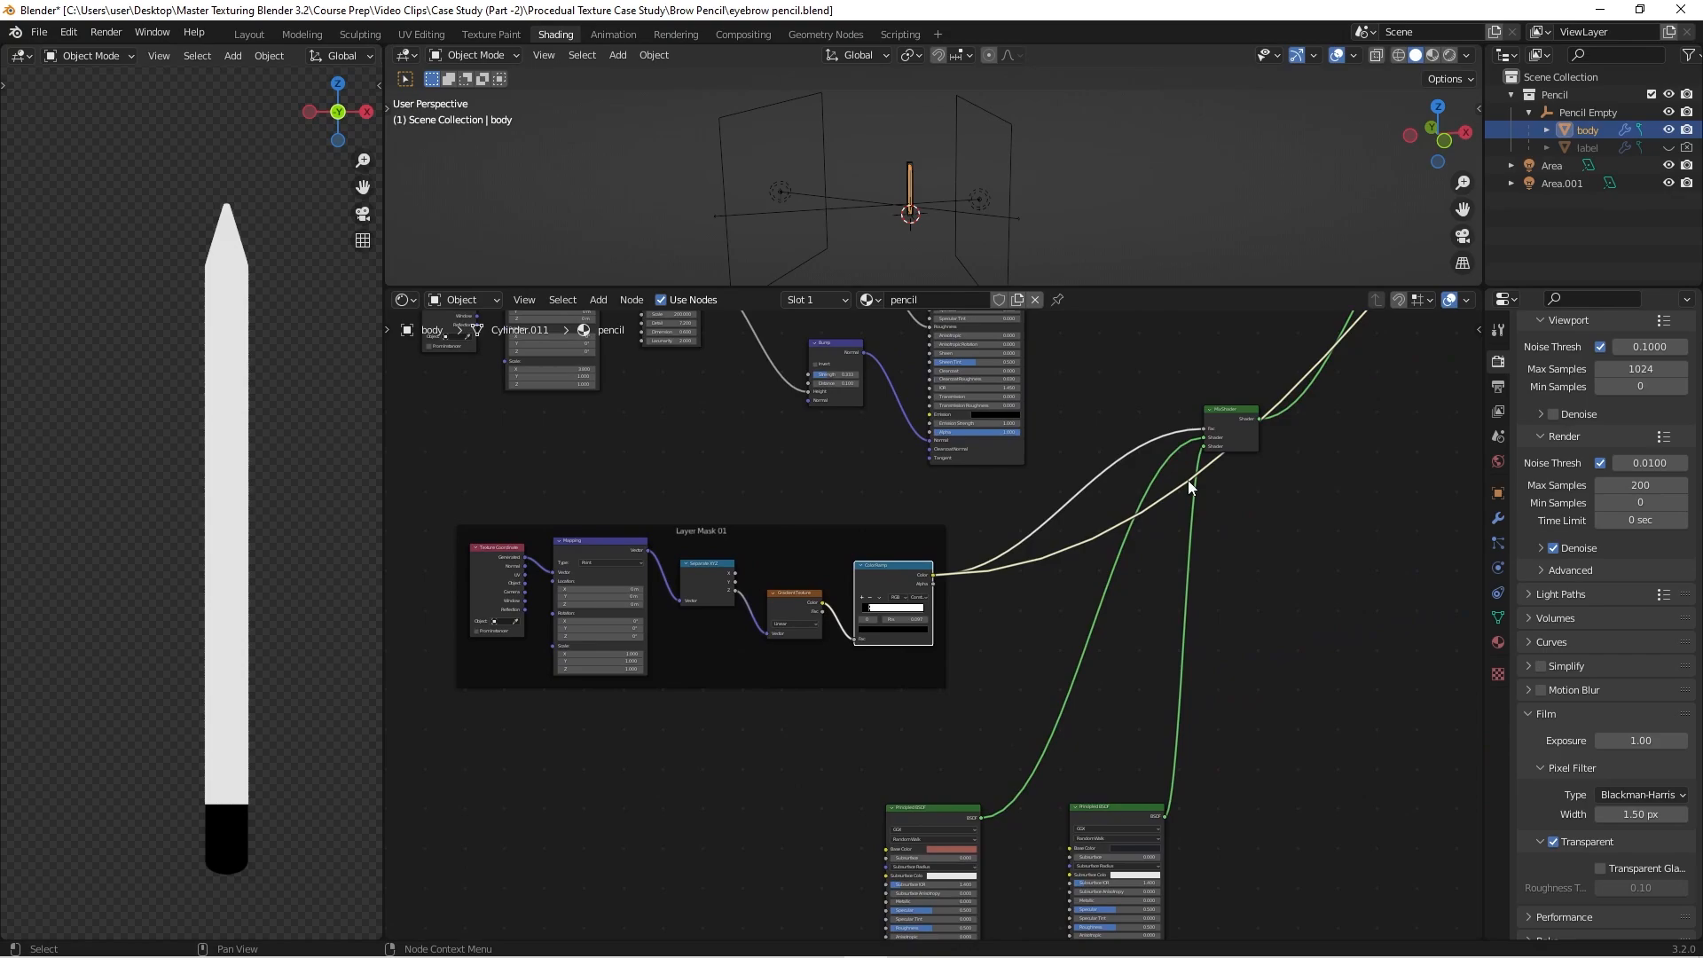
scroll(1056, 475, down, 3)
middle_drag(1146, 589, 1081, 738)
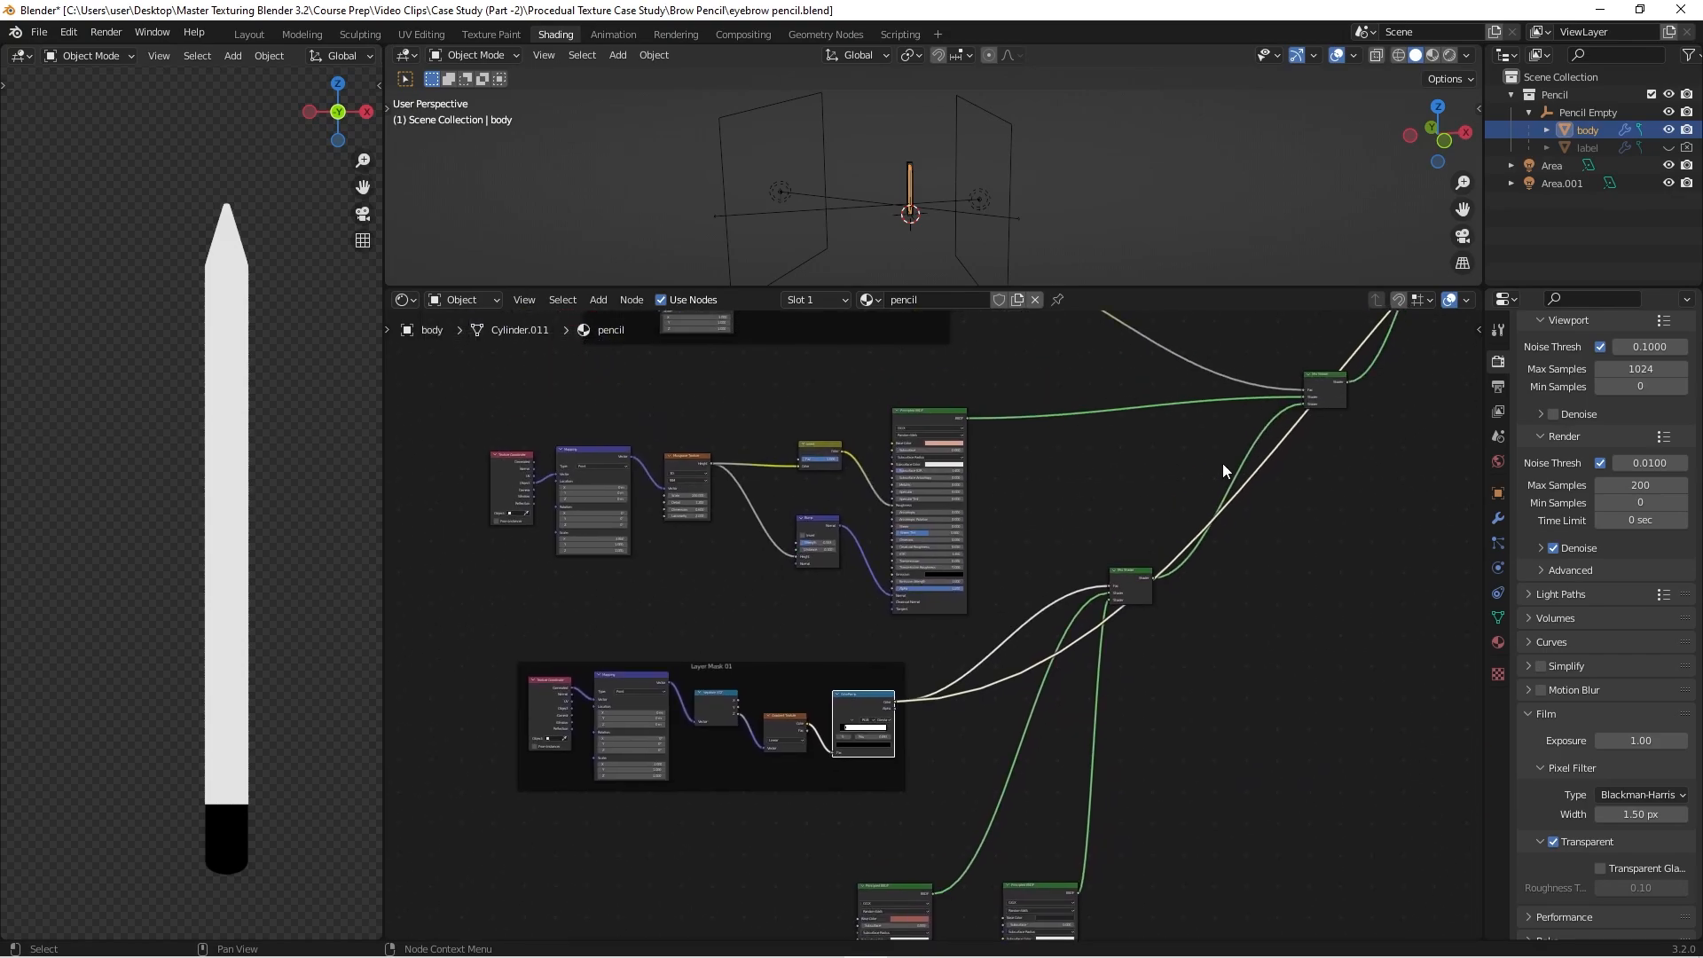
ctrl+shift+click(1132, 572)
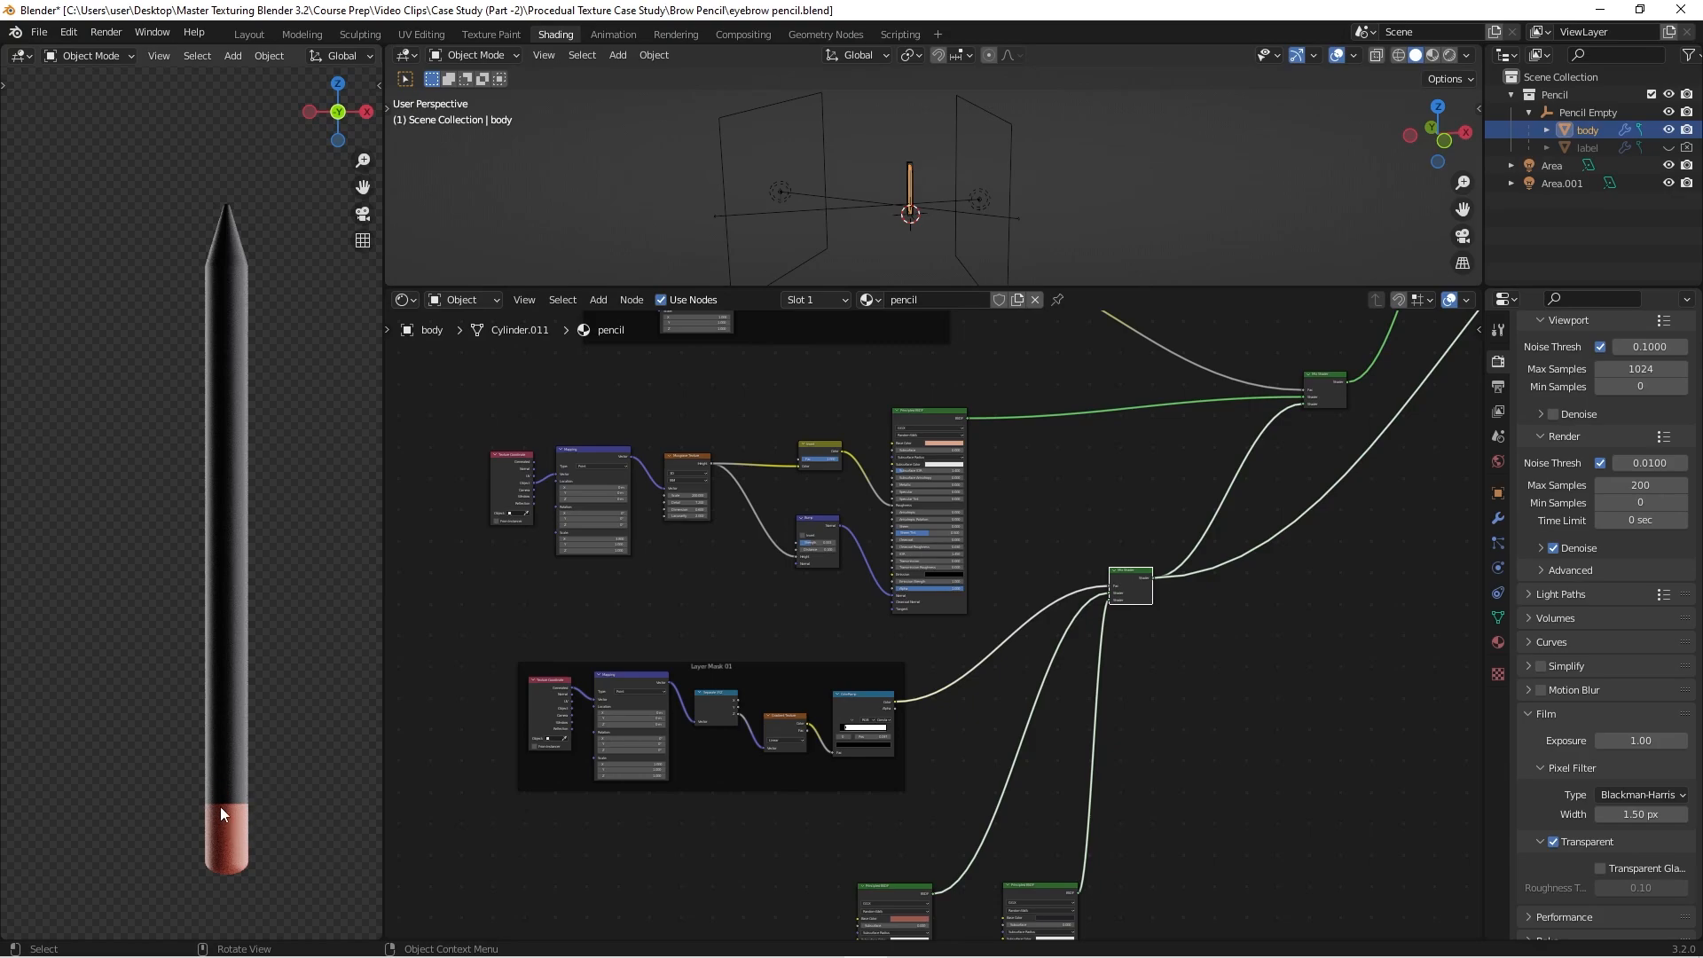
Step: Move the Mix Shader driven by Layer Mask 02 closer to the Mix Shader that feeds it
scroll(1312, 694, down, 1)
middle_drag(1287, 808, 1277, 849)
scroll(1101, 550, up, 1)
scroll(1108, 557, up, 1)
scroll(1162, 477, up, 1)
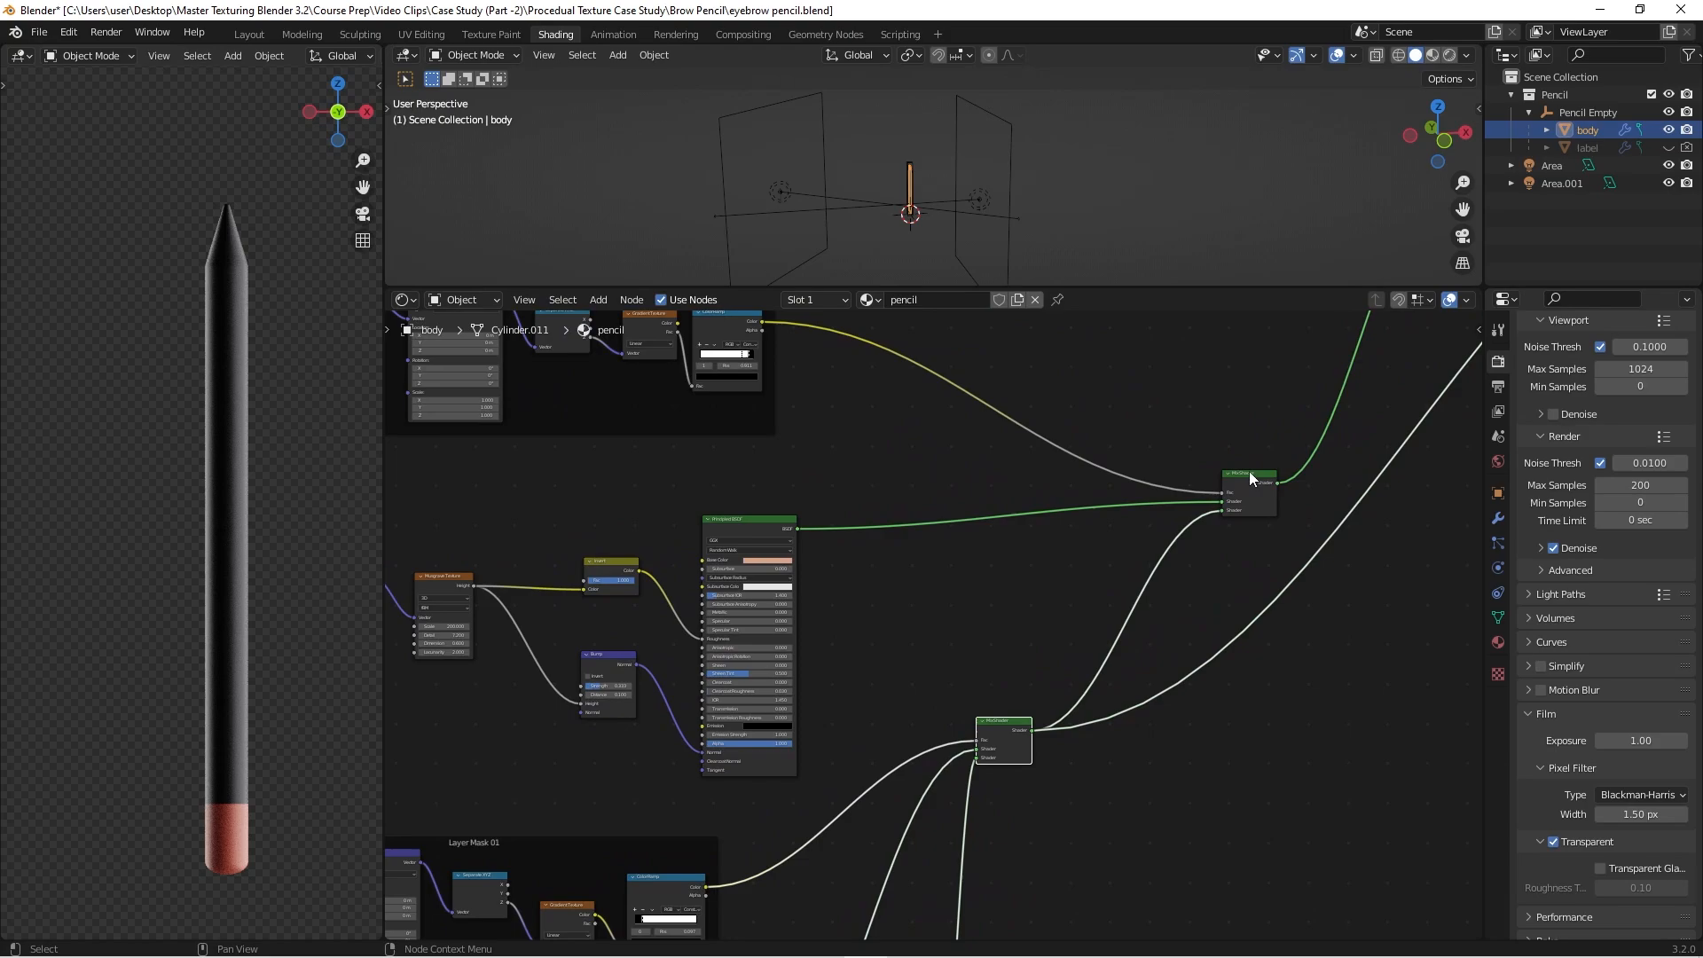
click(1247, 474)
drag(1243, 478, 1104, 524)
scroll(1104, 528, down, 2)
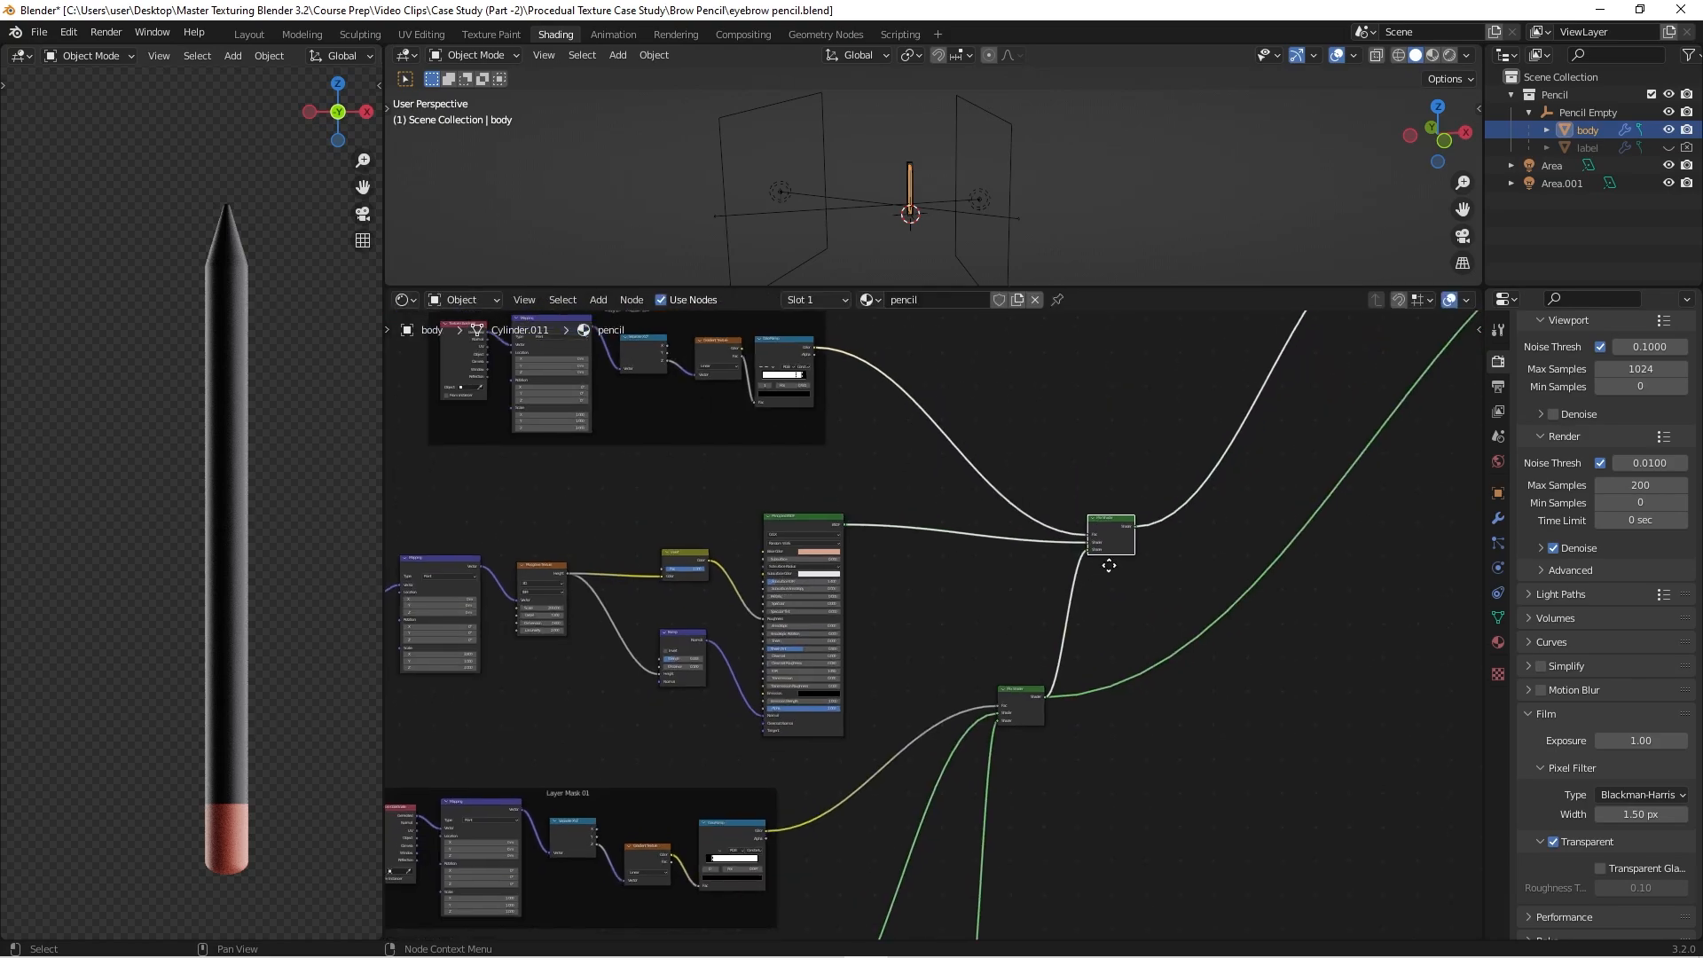
Step: Preview the wood-coloured Principled BSDF driven by the Musgrave Texture, Invert and Bump nodes
middle_drag(1020, 679, 1135, 588)
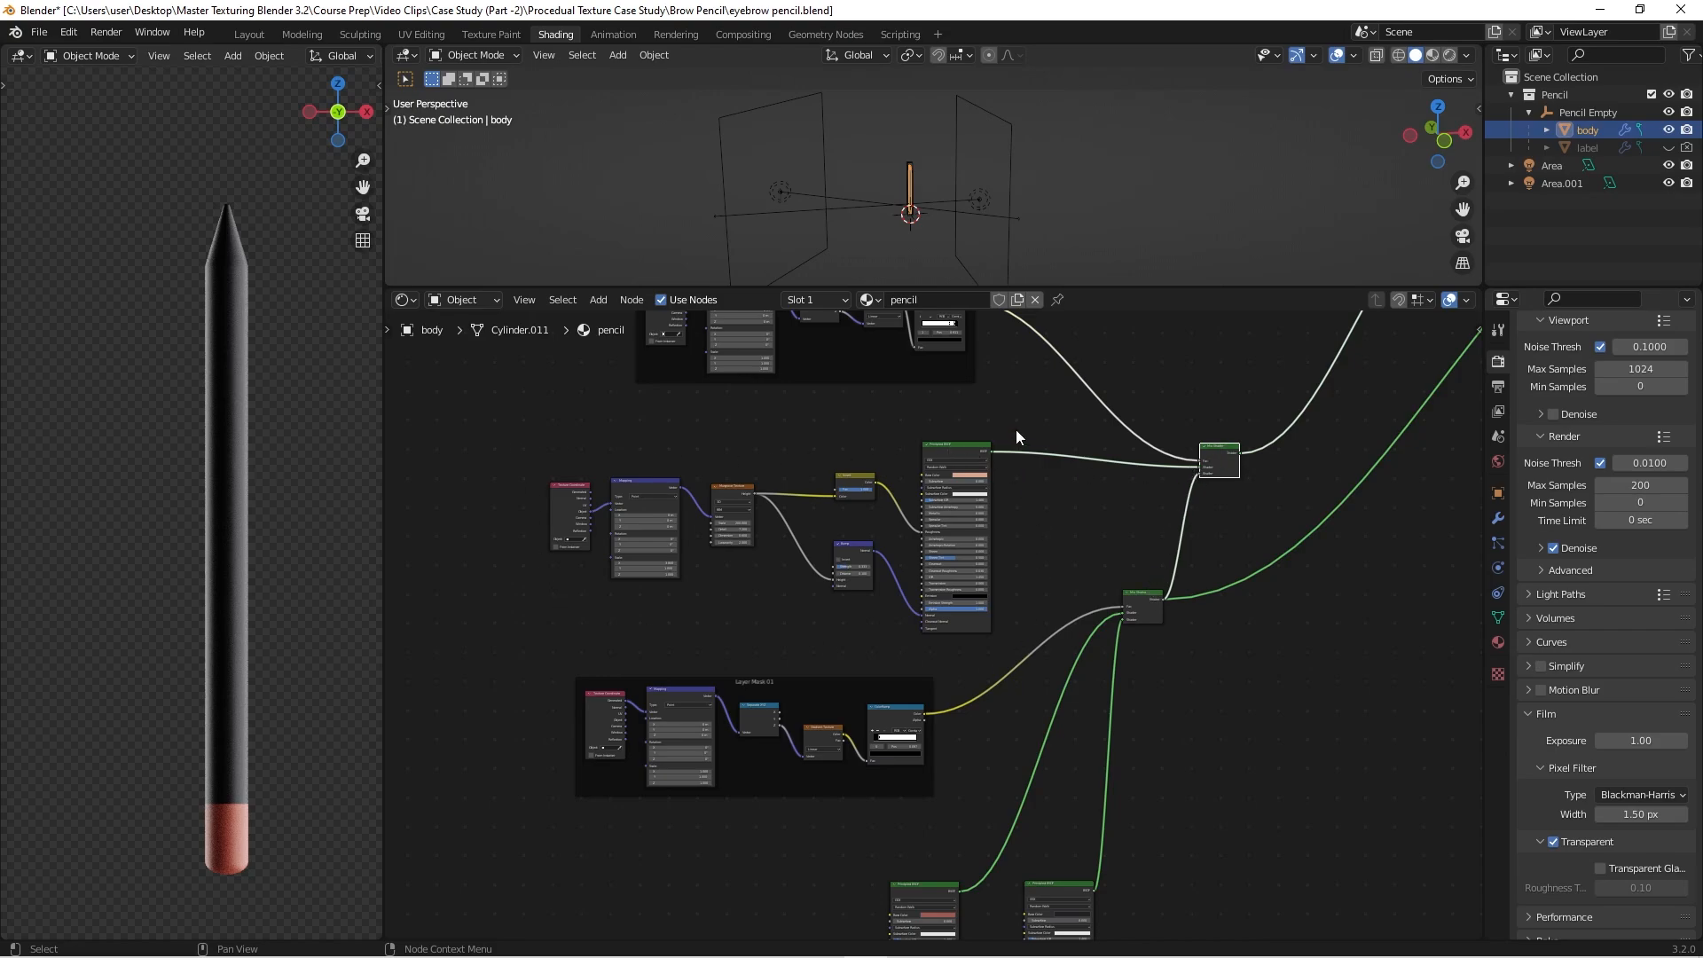
middle_drag(1059, 533, 1066, 534)
scroll(983, 460, up, 2)
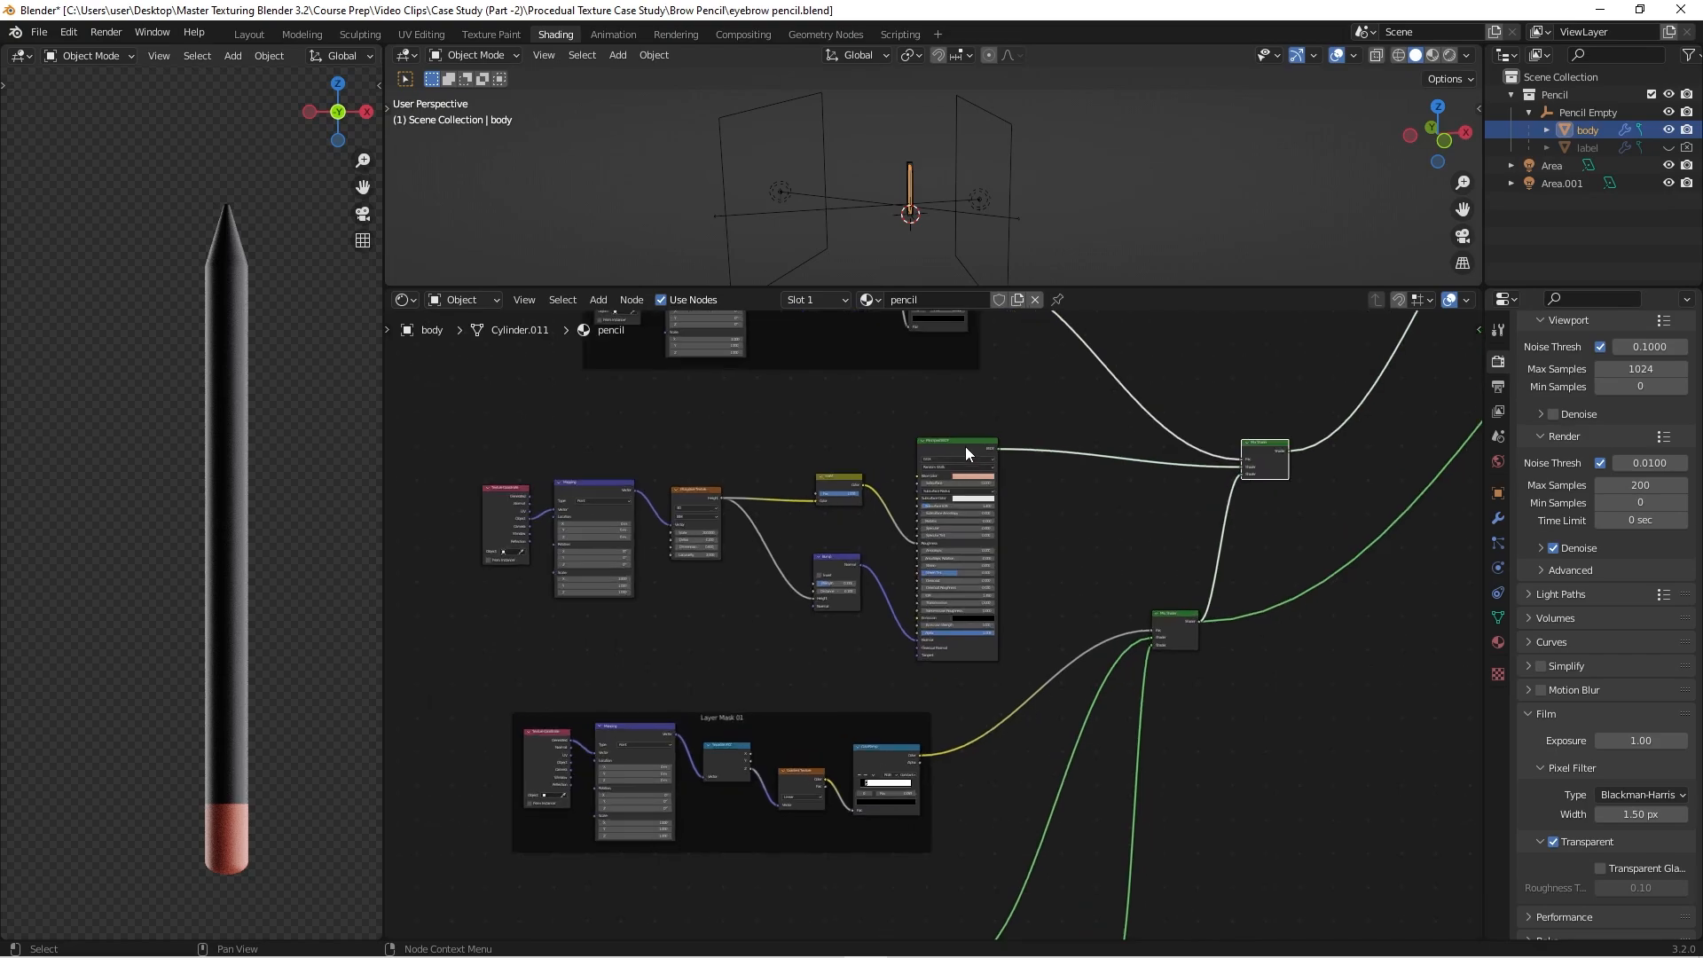
scroll(964, 444, down, 2)
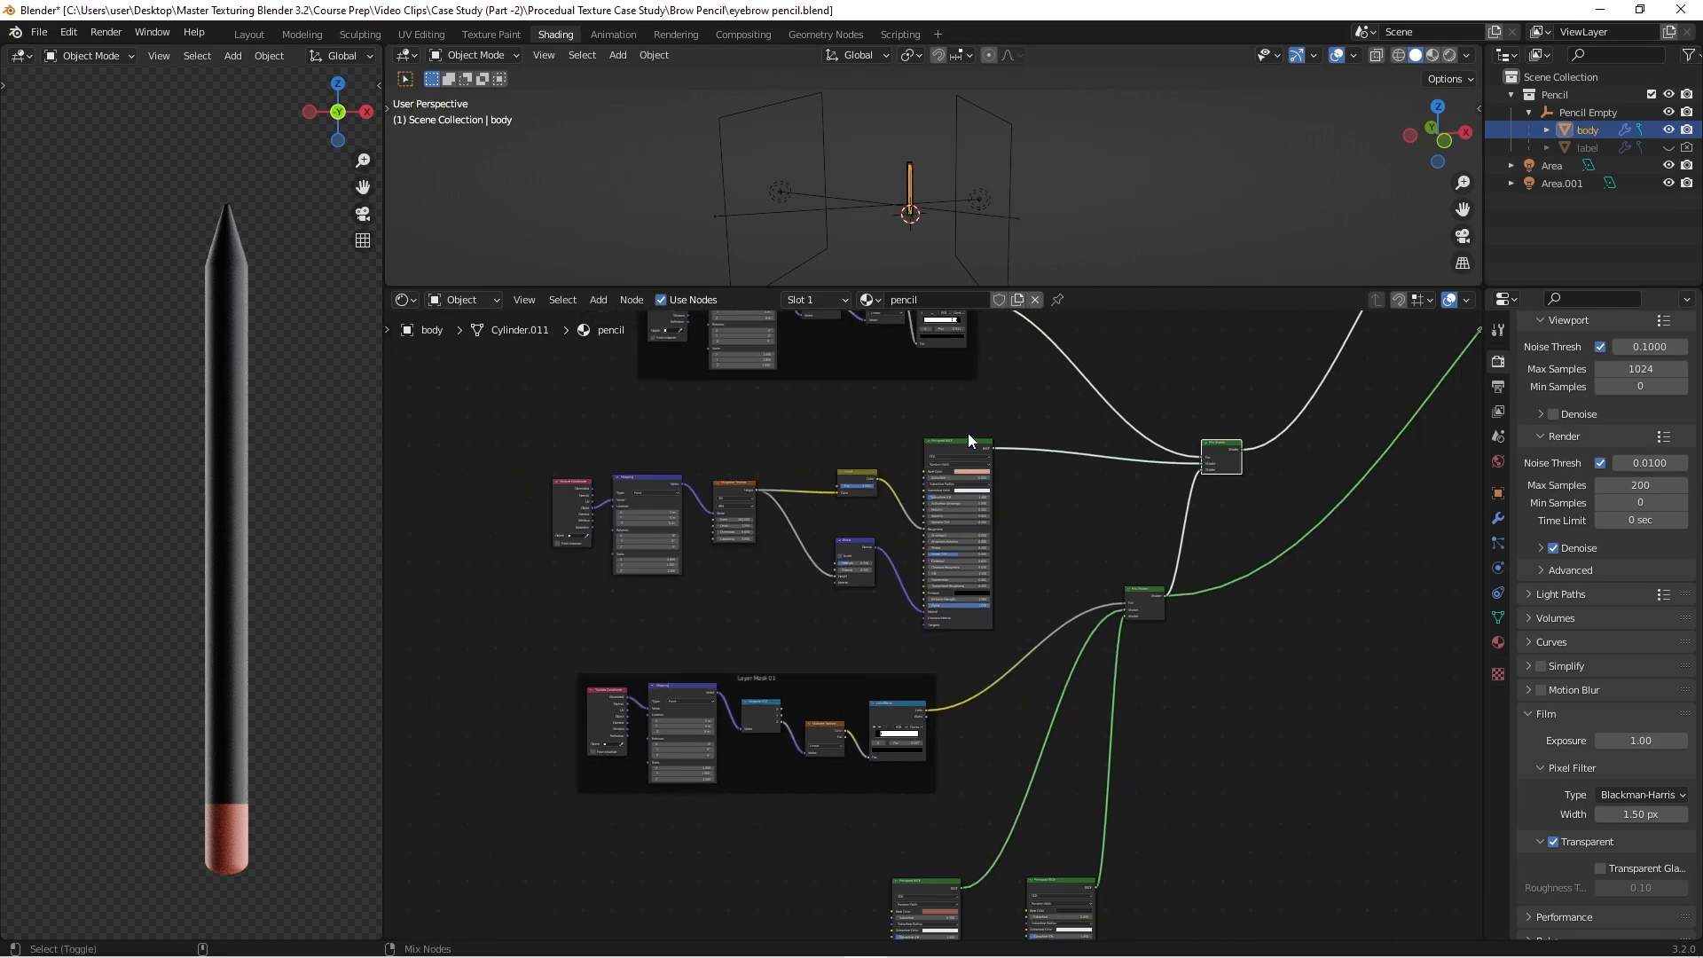
ctrl+shift+click(964, 438)
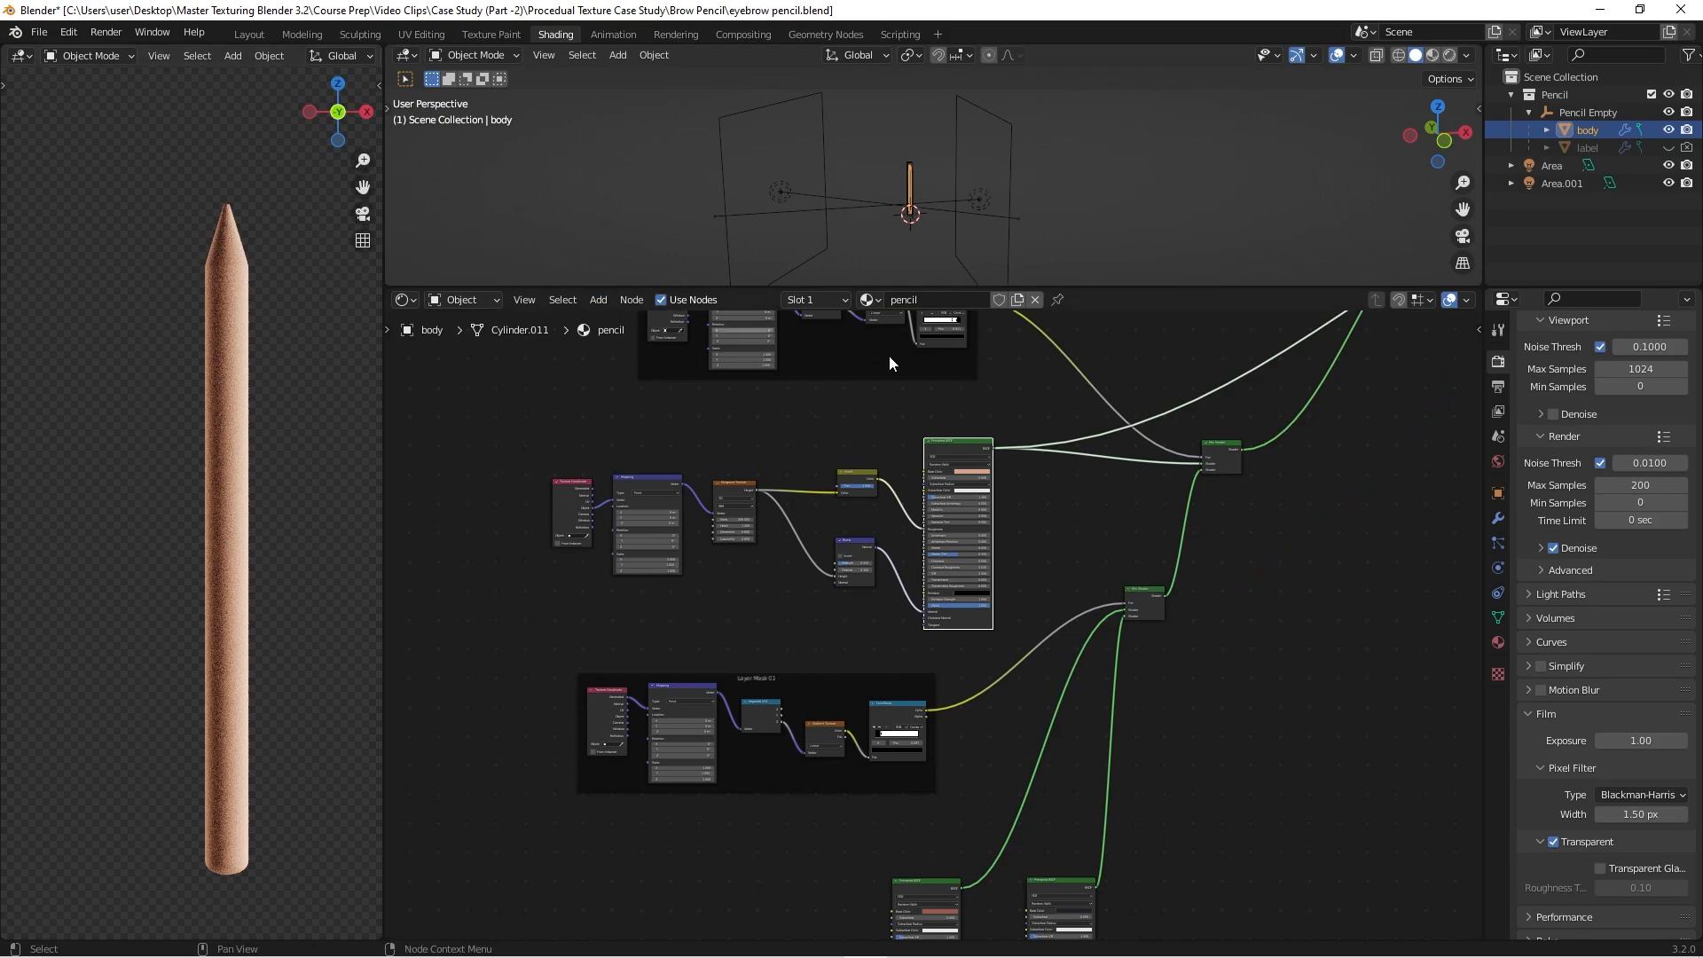
Step: Preview the Musgrave Texture node of the wood-coloured shader and inspect its pattern close up on the pencil
scroll(898, 552, up, 5)
scroll(1036, 557, up, 2)
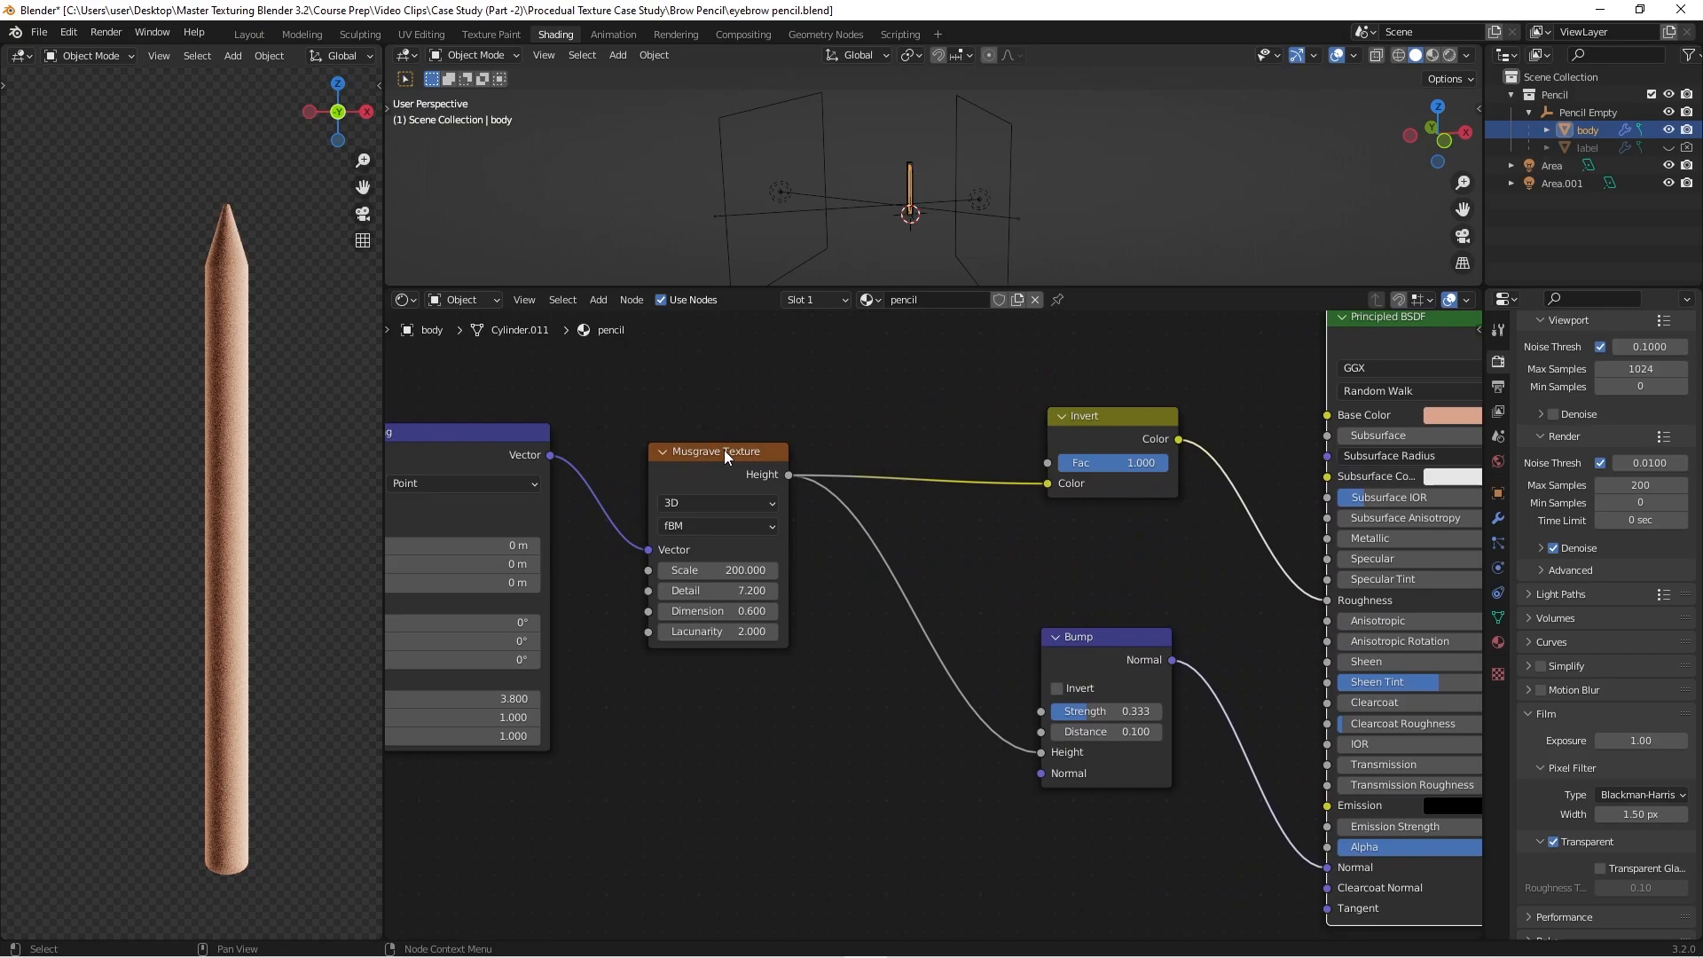
ctrl+shift+click(724, 450)
scroll(236, 486, up, 5)
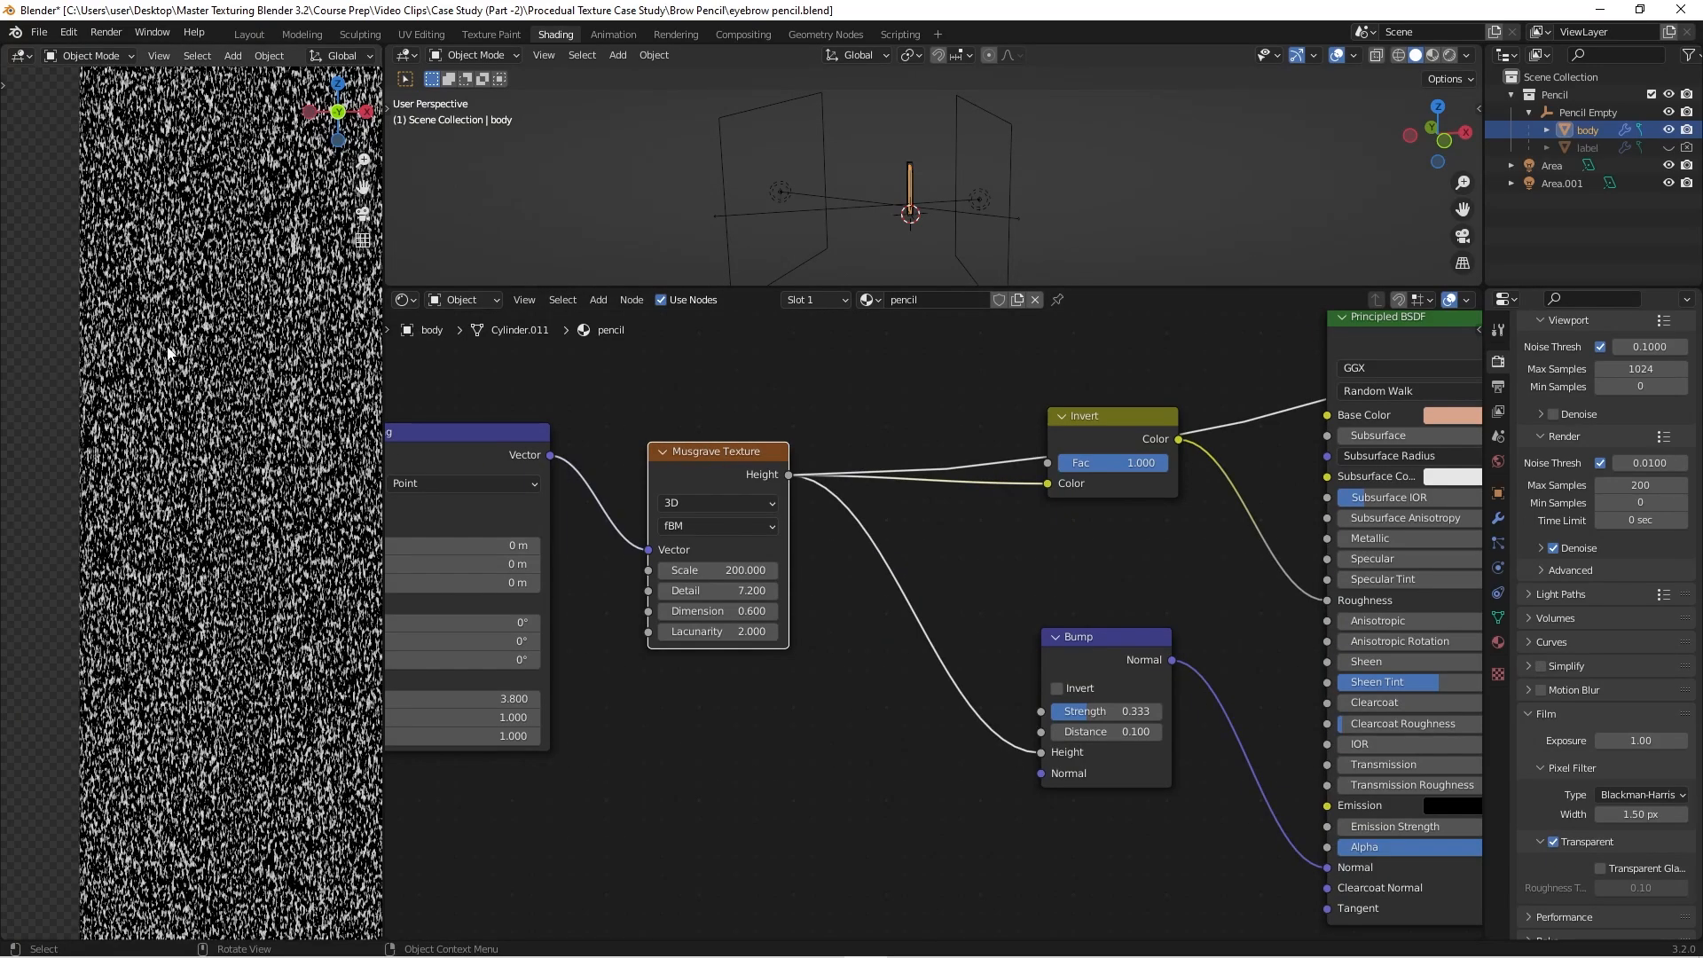
Step: Examine the Texture Coordinate, Mapping and Musgrave Texture settings, comparing the Mapping X scale with the noise pattern on the pencil
scroll(990, 539, down, 1)
scroll(956, 563, down, 1)
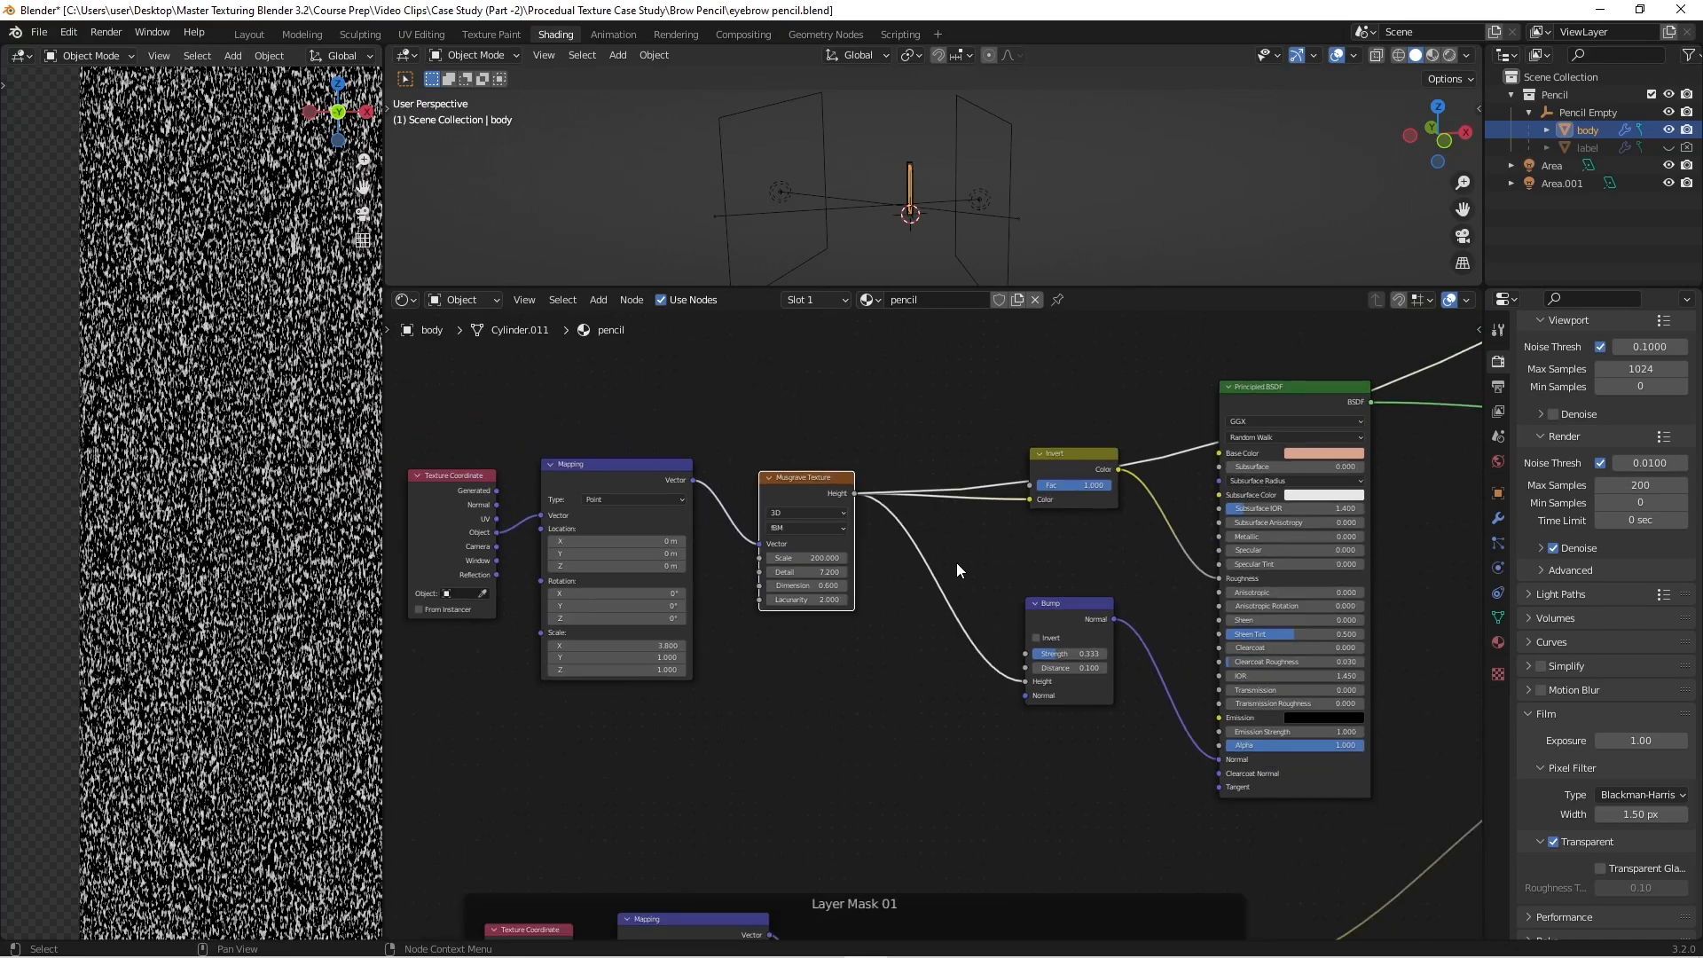
scroll(956, 562, down, 2)
scroll(937, 577, up, 4)
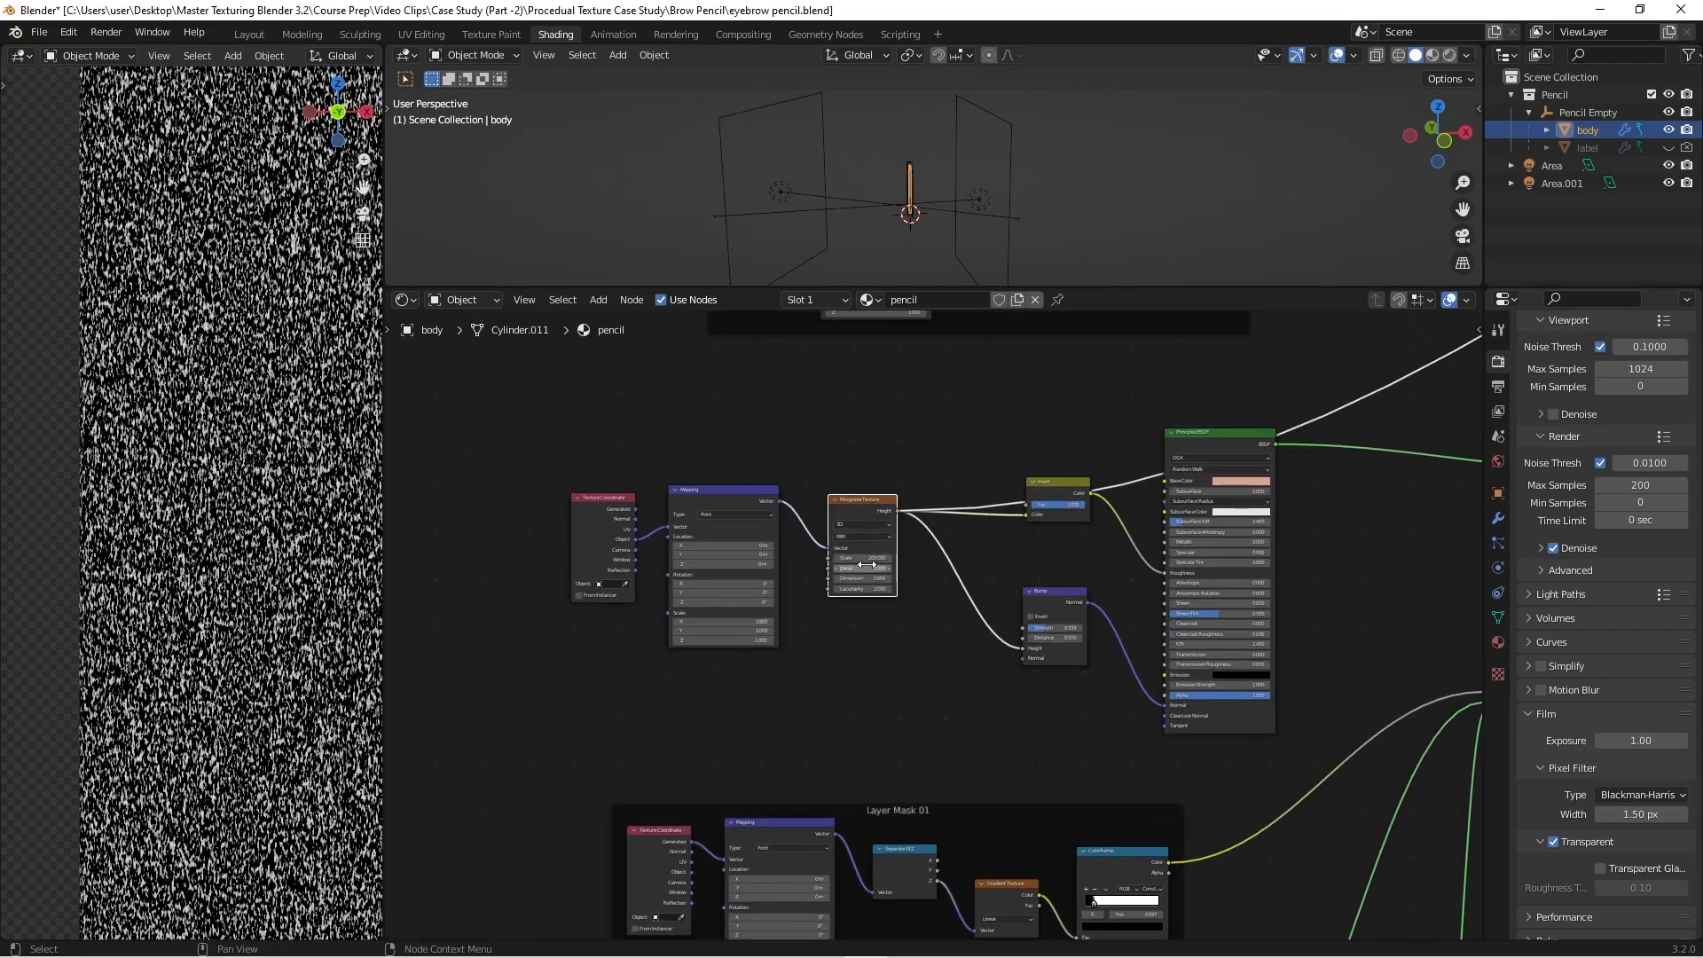
scroll(936, 626, up, 2)
middle_drag(935, 634, 1098, 666)
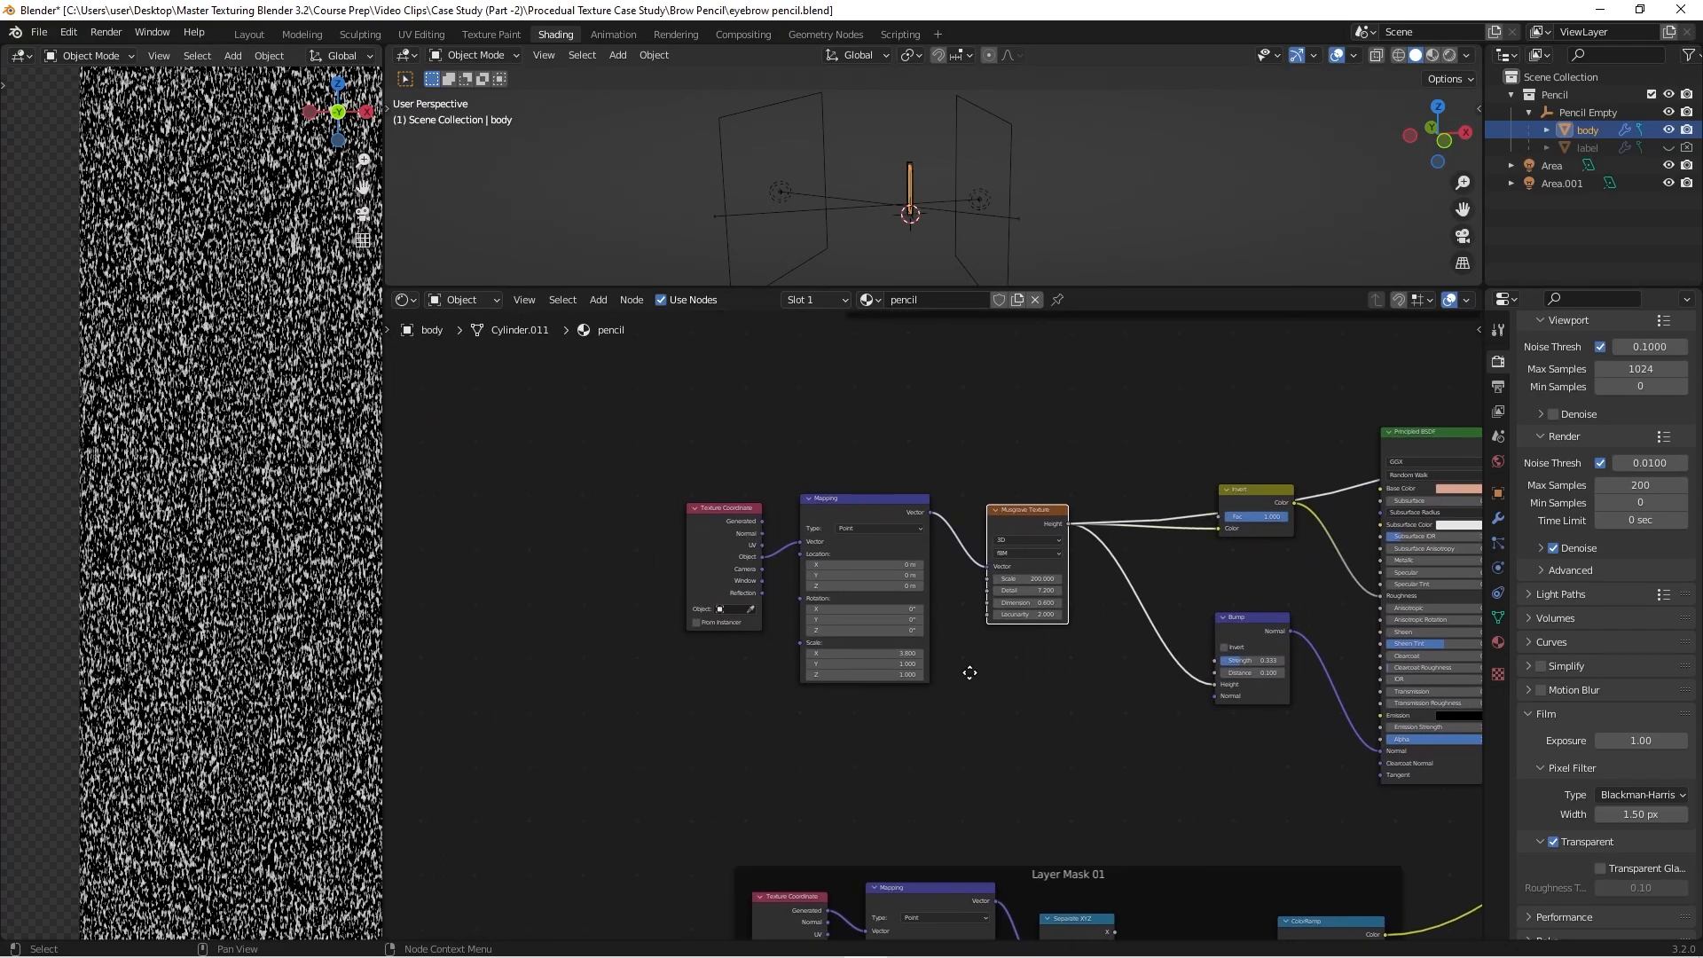
scroll(758, 541, up, 3)
scroll(915, 440, down, 1)
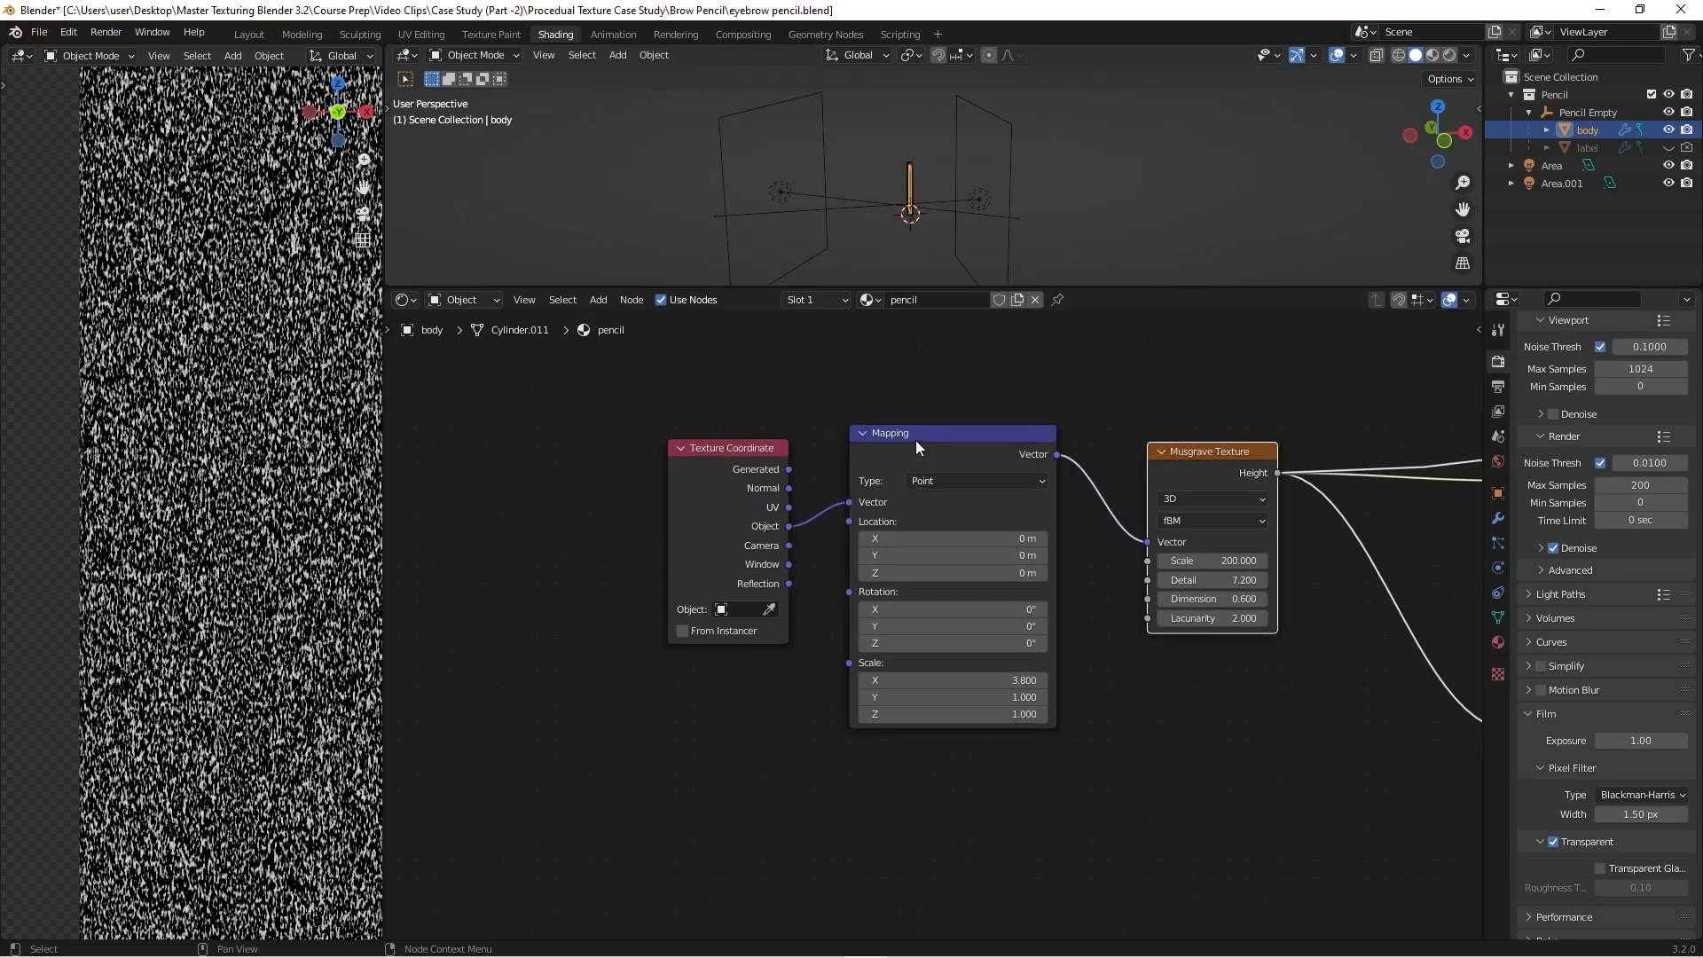
middle_drag(1072, 600, 925, 560)
scroll(789, 599, up, 2)
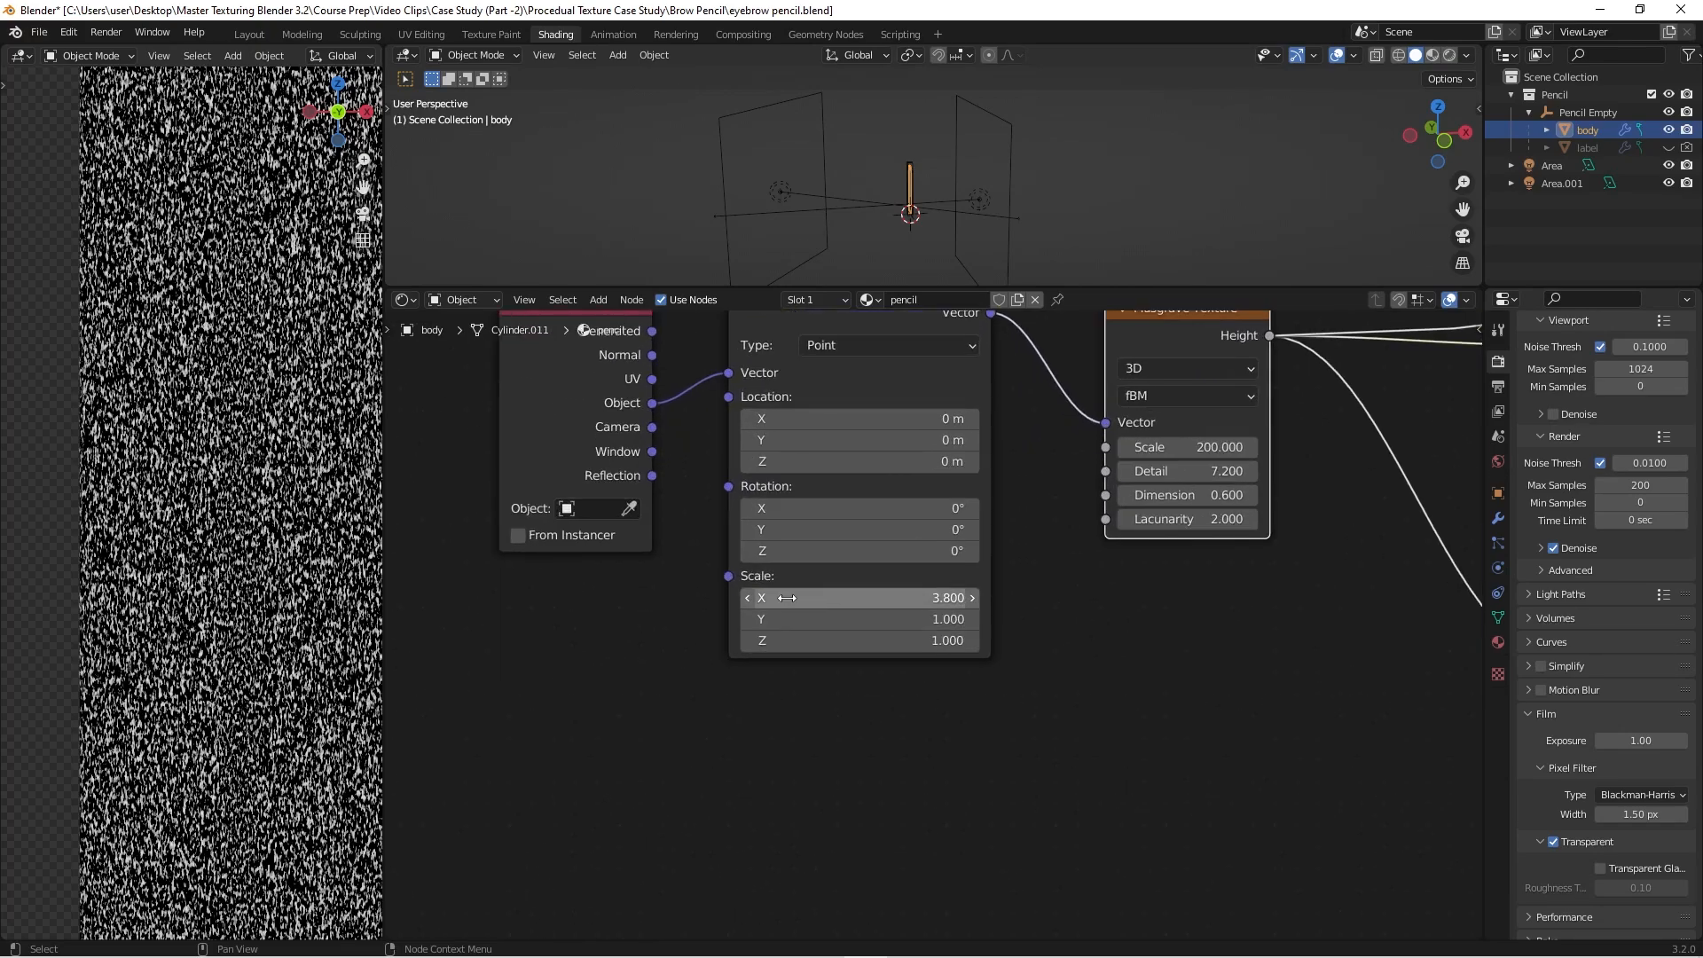
scroll(206, 443, up, 2)
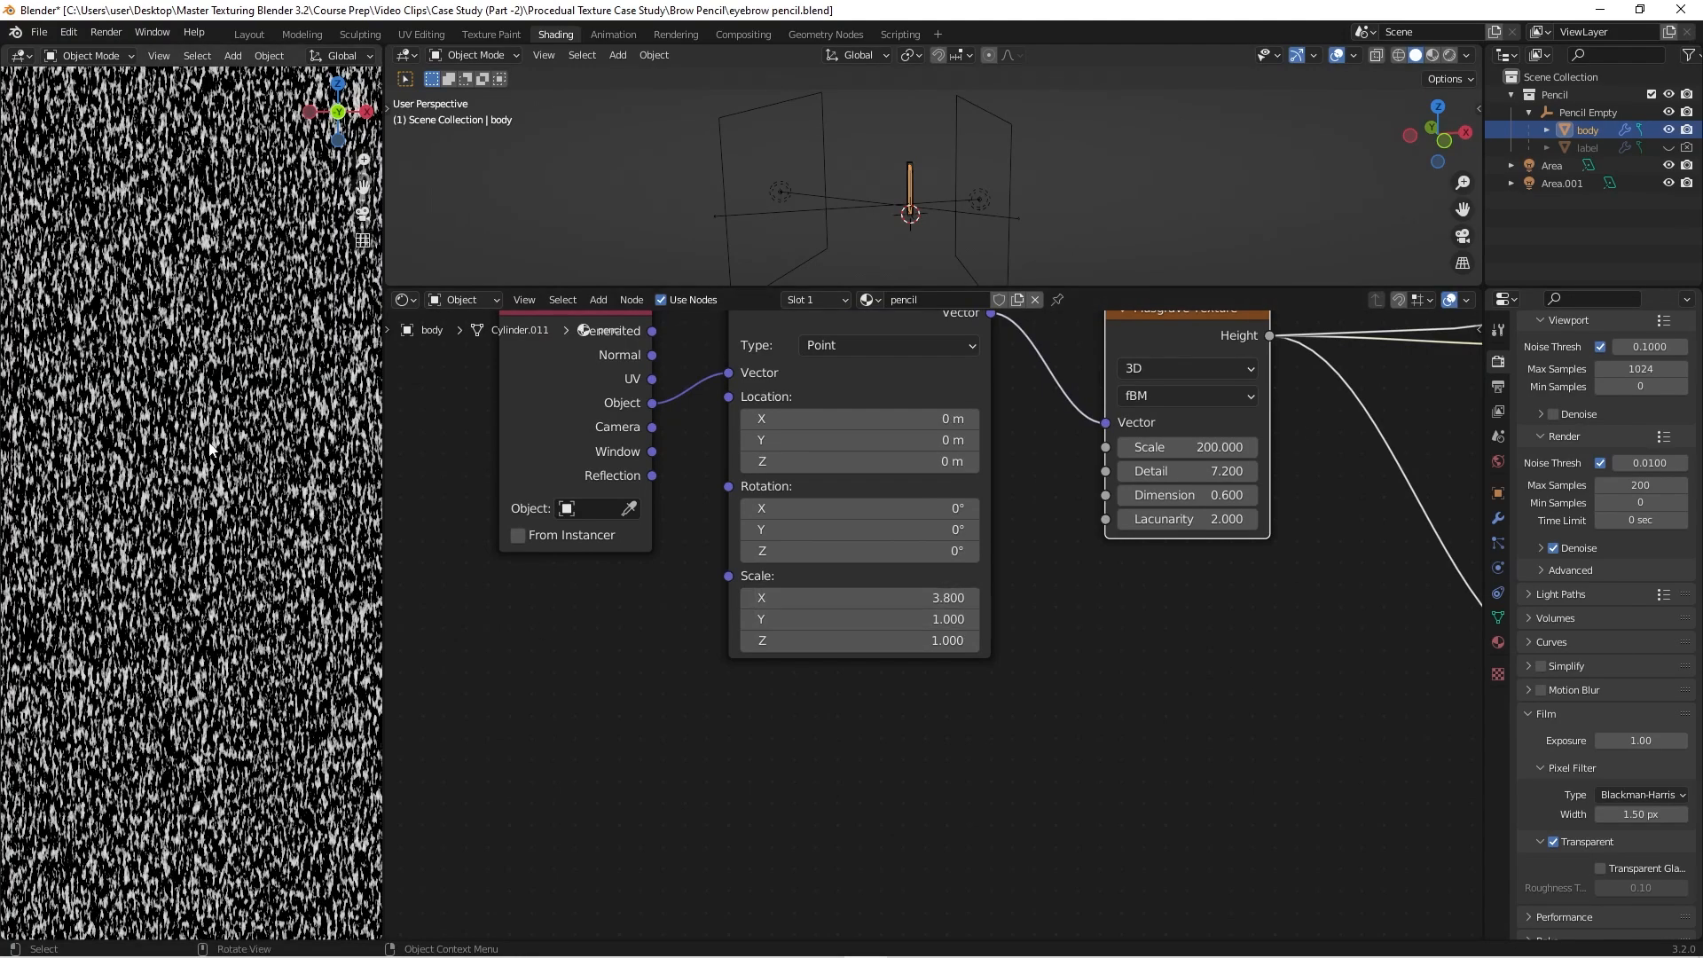
scroll(1021, 603, down, 2)
middle_drag(1105, 684, 858, 772)
scroll(923, 709, down, 1)
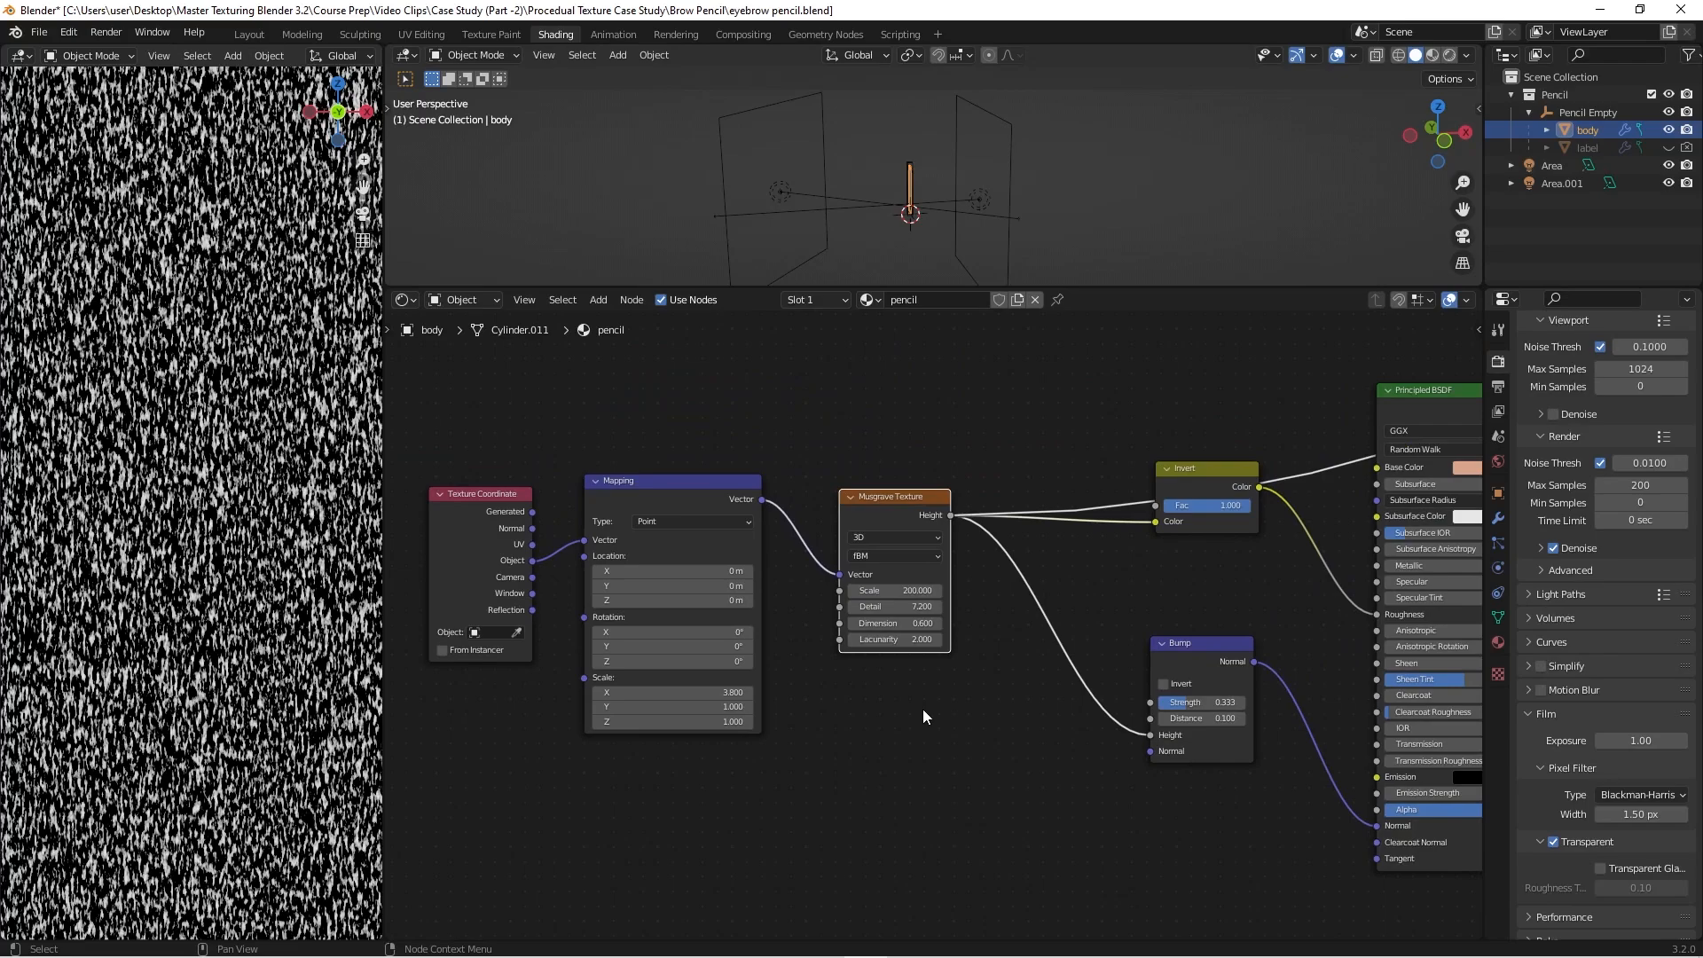
scroll(898, 543, up, 2)
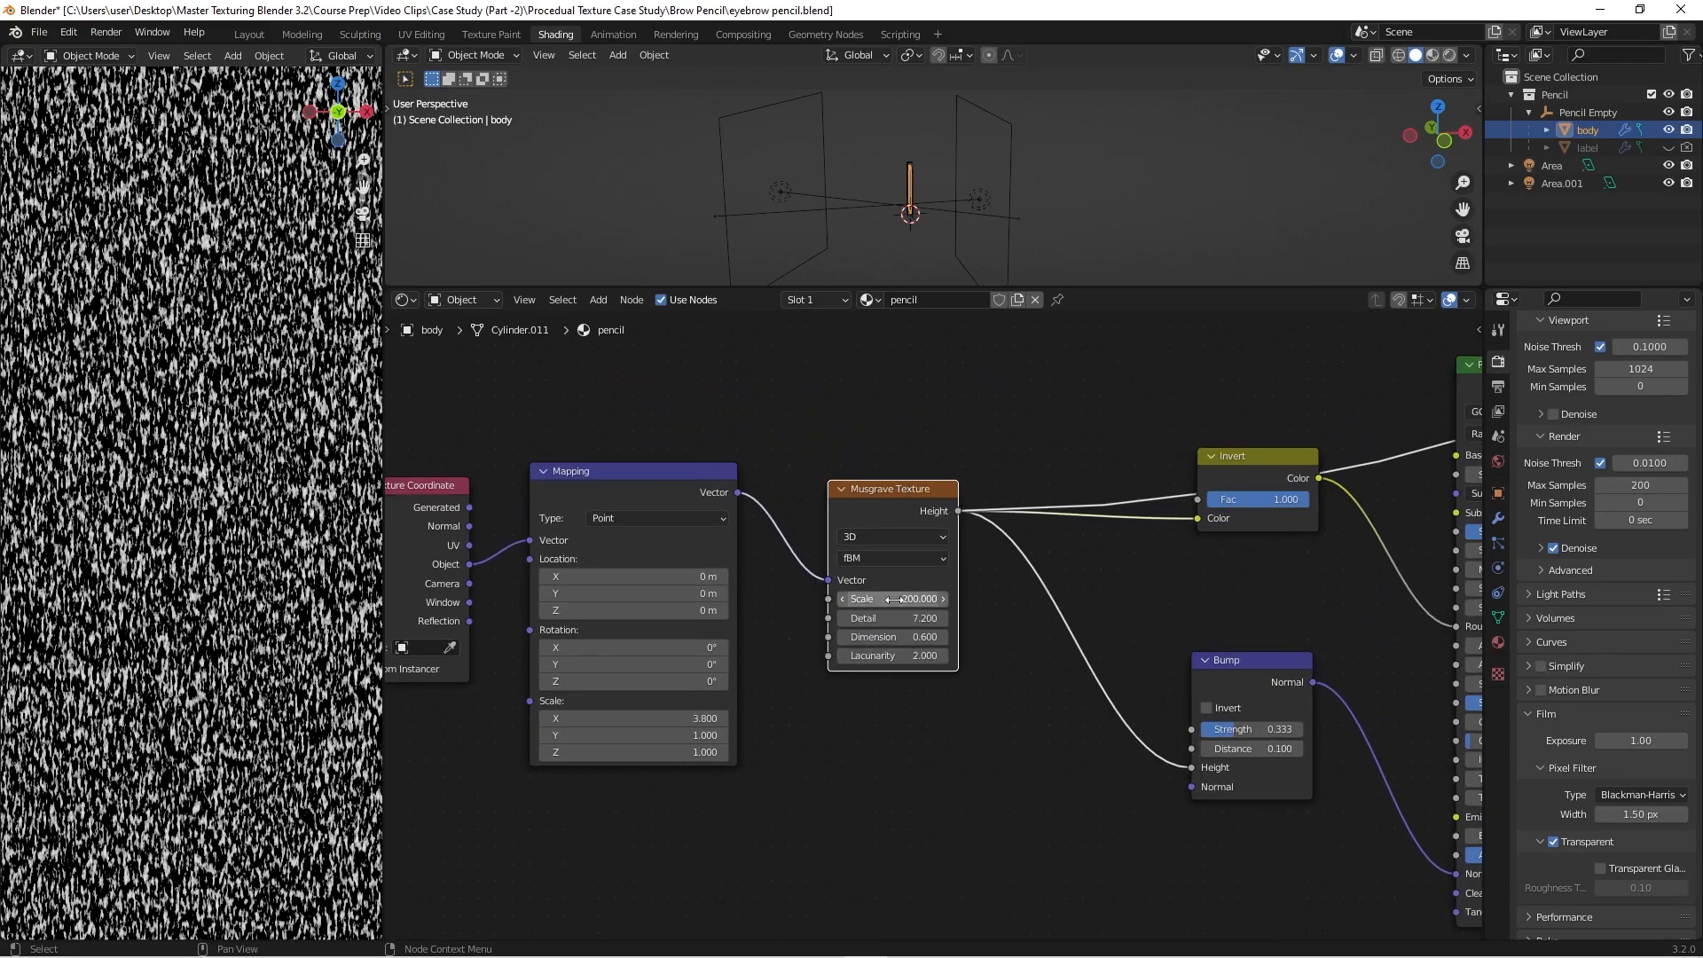
Step: Move the Invert and Bump nodes closer to the Musgrave Texture node that feeds them
scroll(1030, 604, down, 3)
middle_drag(1020, 605, 922, 614)
scroll(1070, 521, up, 3)
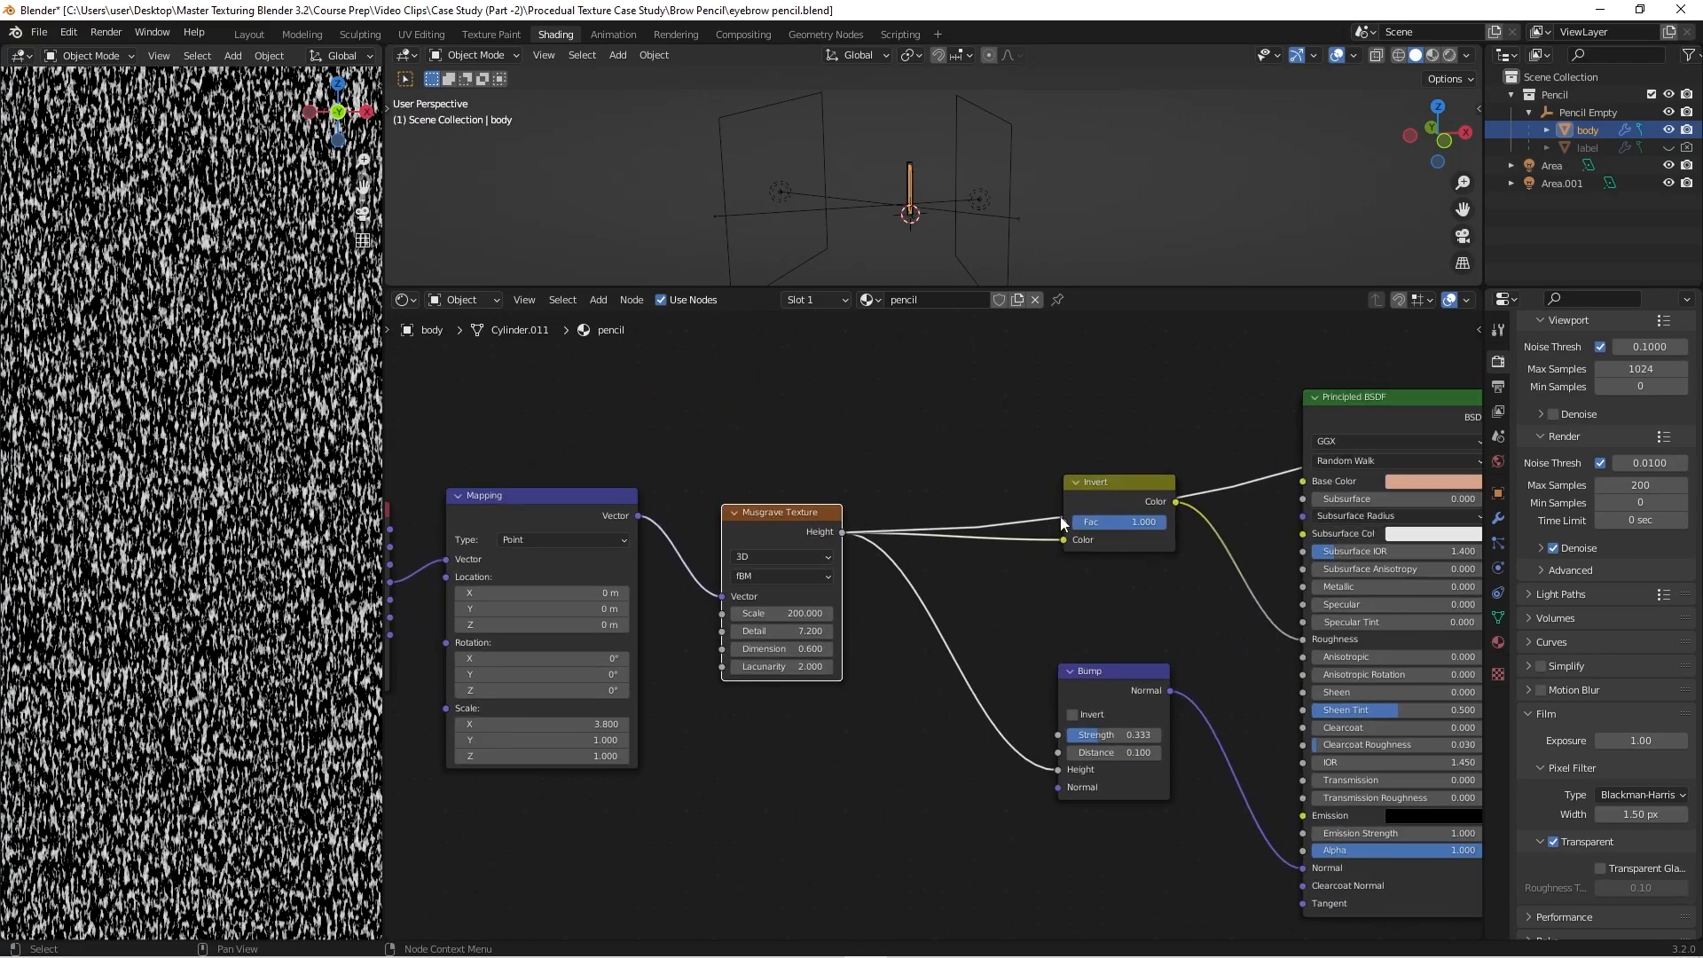
drag(1105, 493, 1061, 523)
scroll(1084, 605, down, 1)
middle_drag(1073, 613, 990, 605)
scroll(1013, 669, up, 1)
drag(1013, 668, 945, 669)
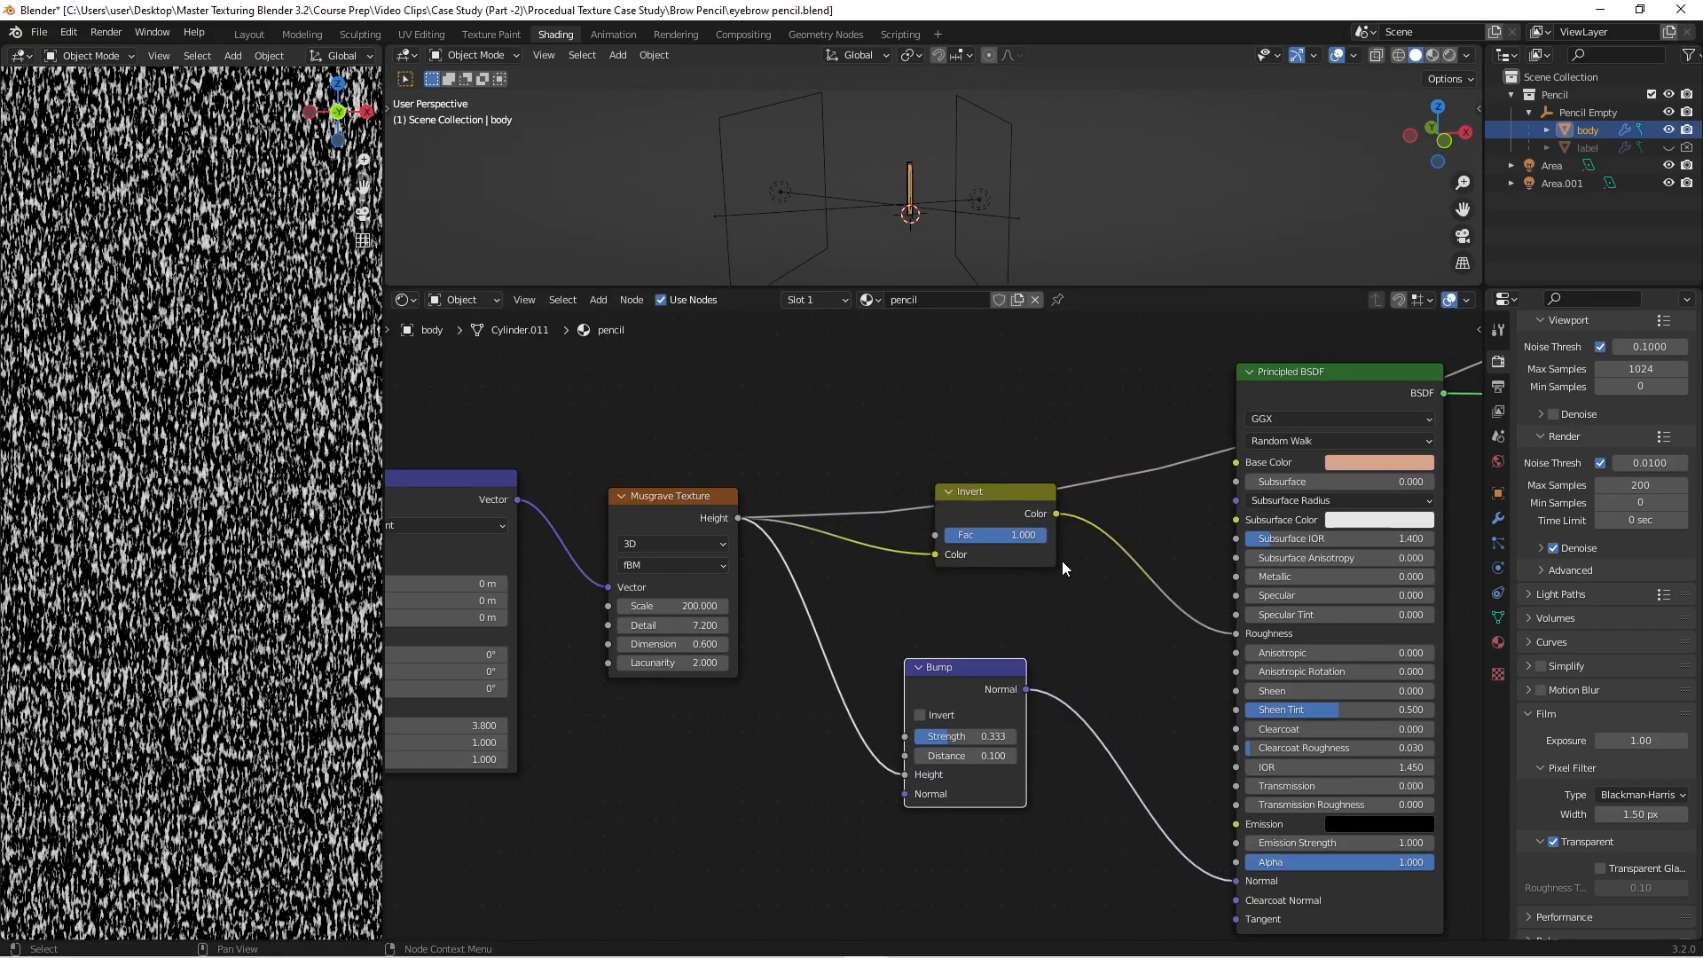
drag(972, 490, 980, 510)
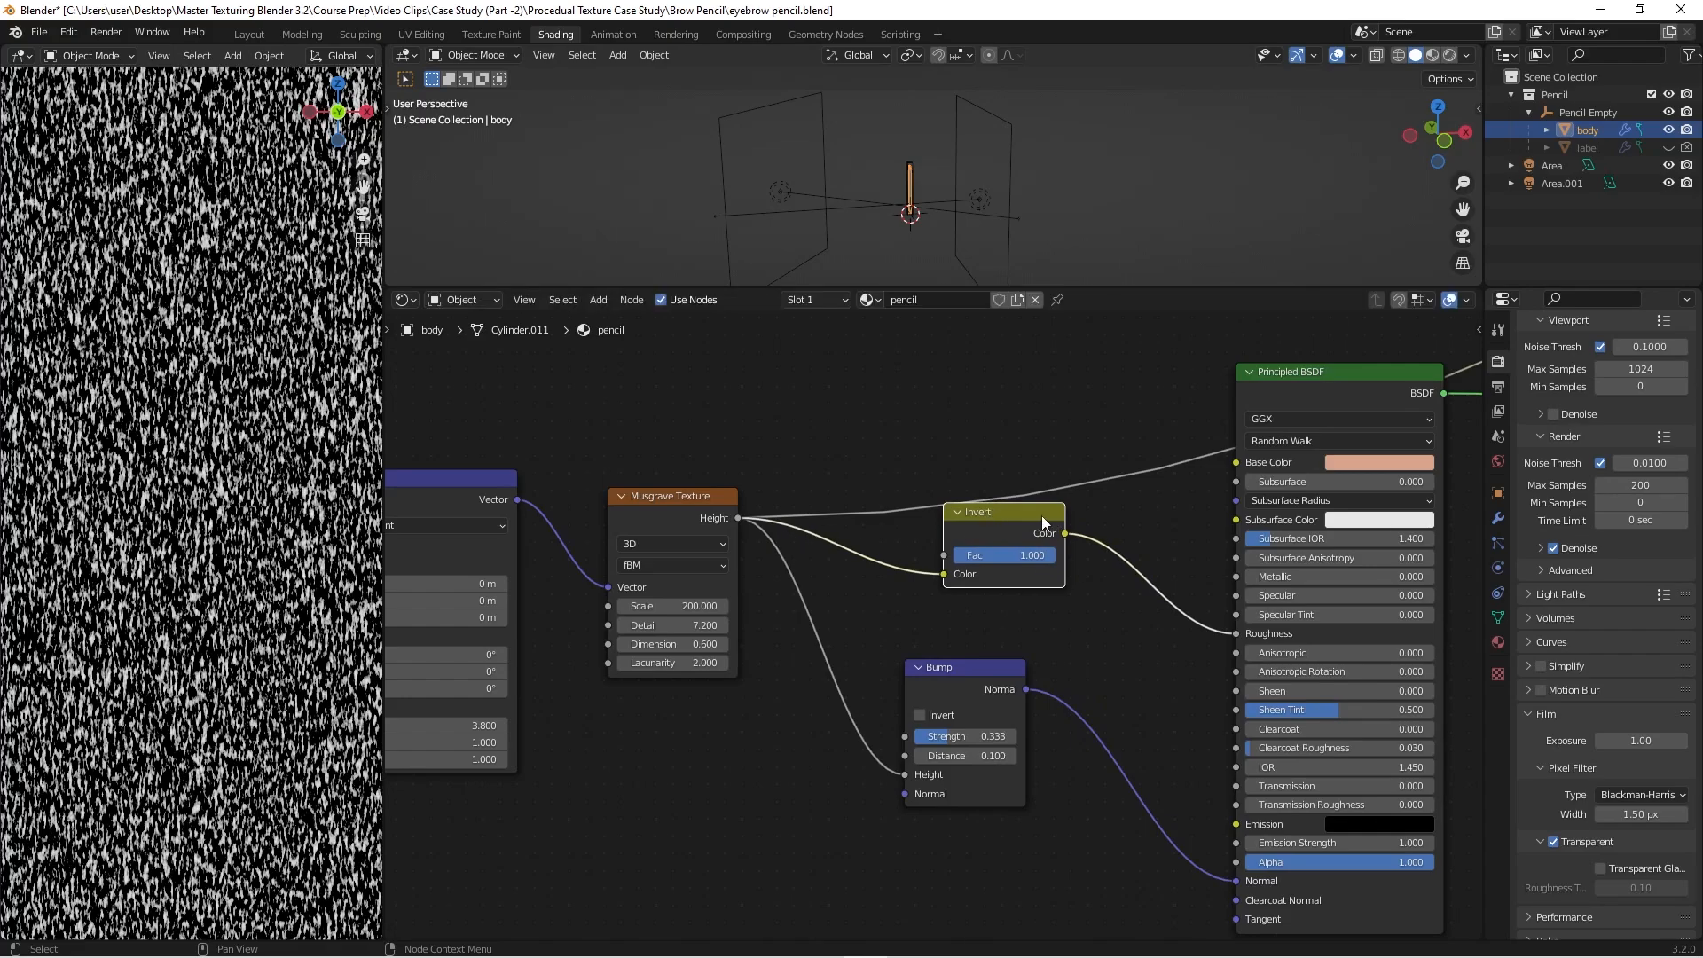
Step: Return the preview to the wood-coloured Principled BSDF and inspect its surface detail close up on the pencil
scroll(1226, 621, down, 3)
scroll(1142, 564, up, 1)
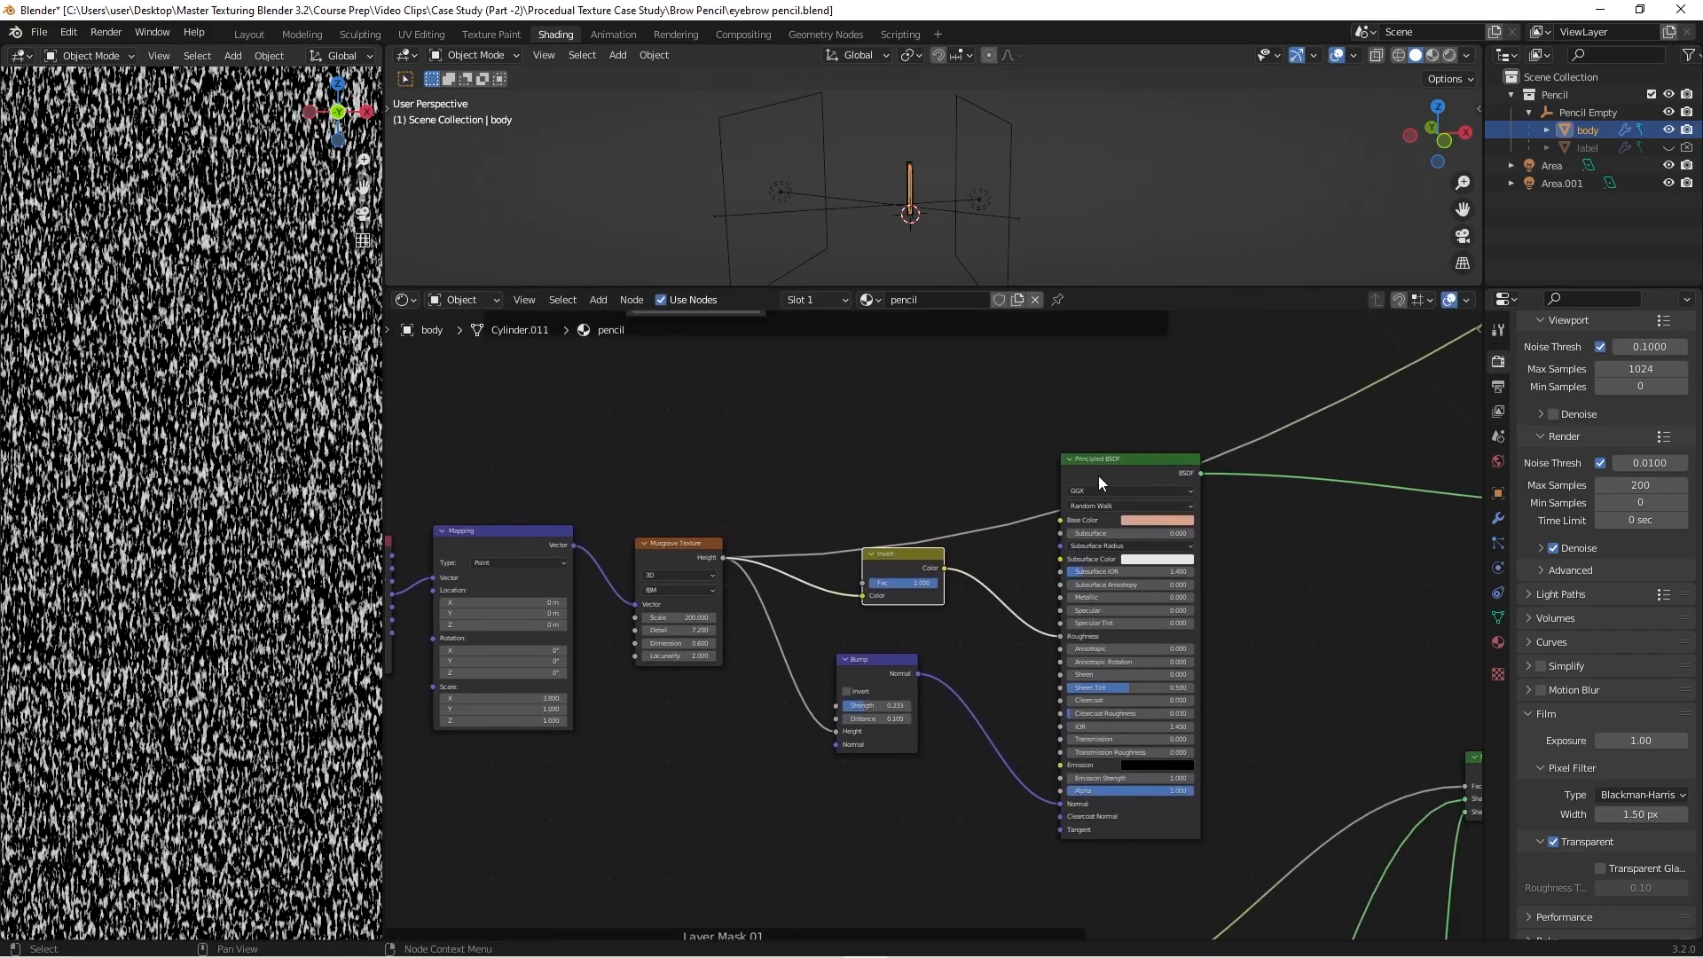
ctrl+shift+click(1146, 459)
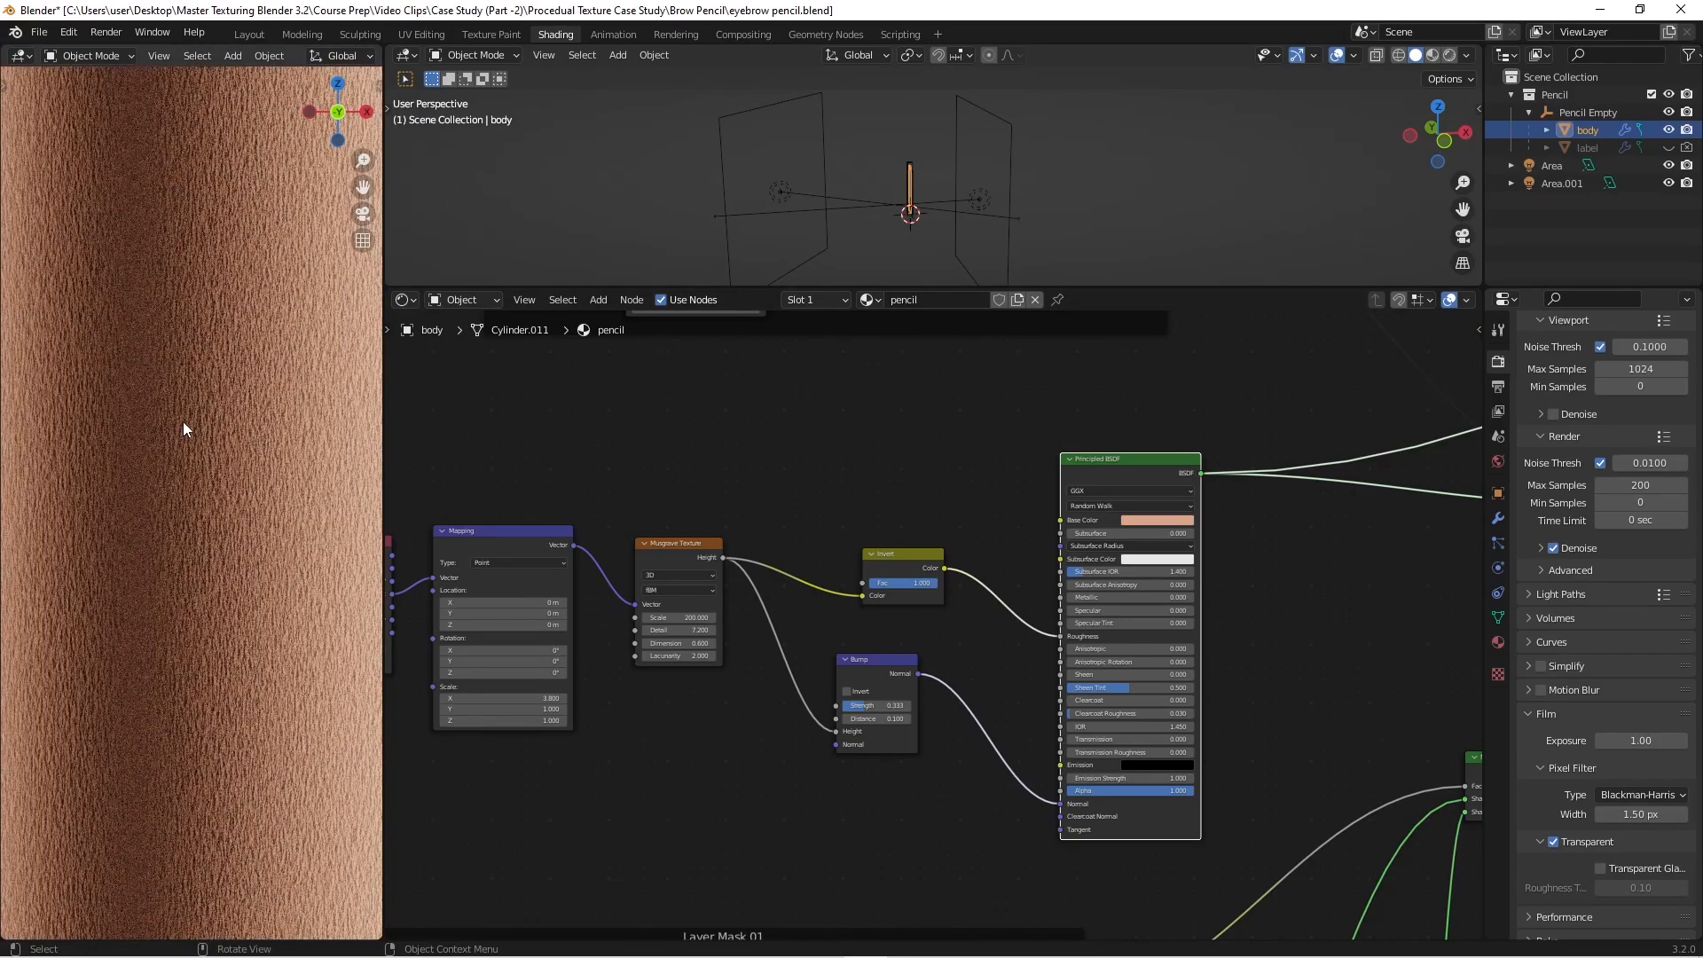
scroll(183, 422, down, 2)
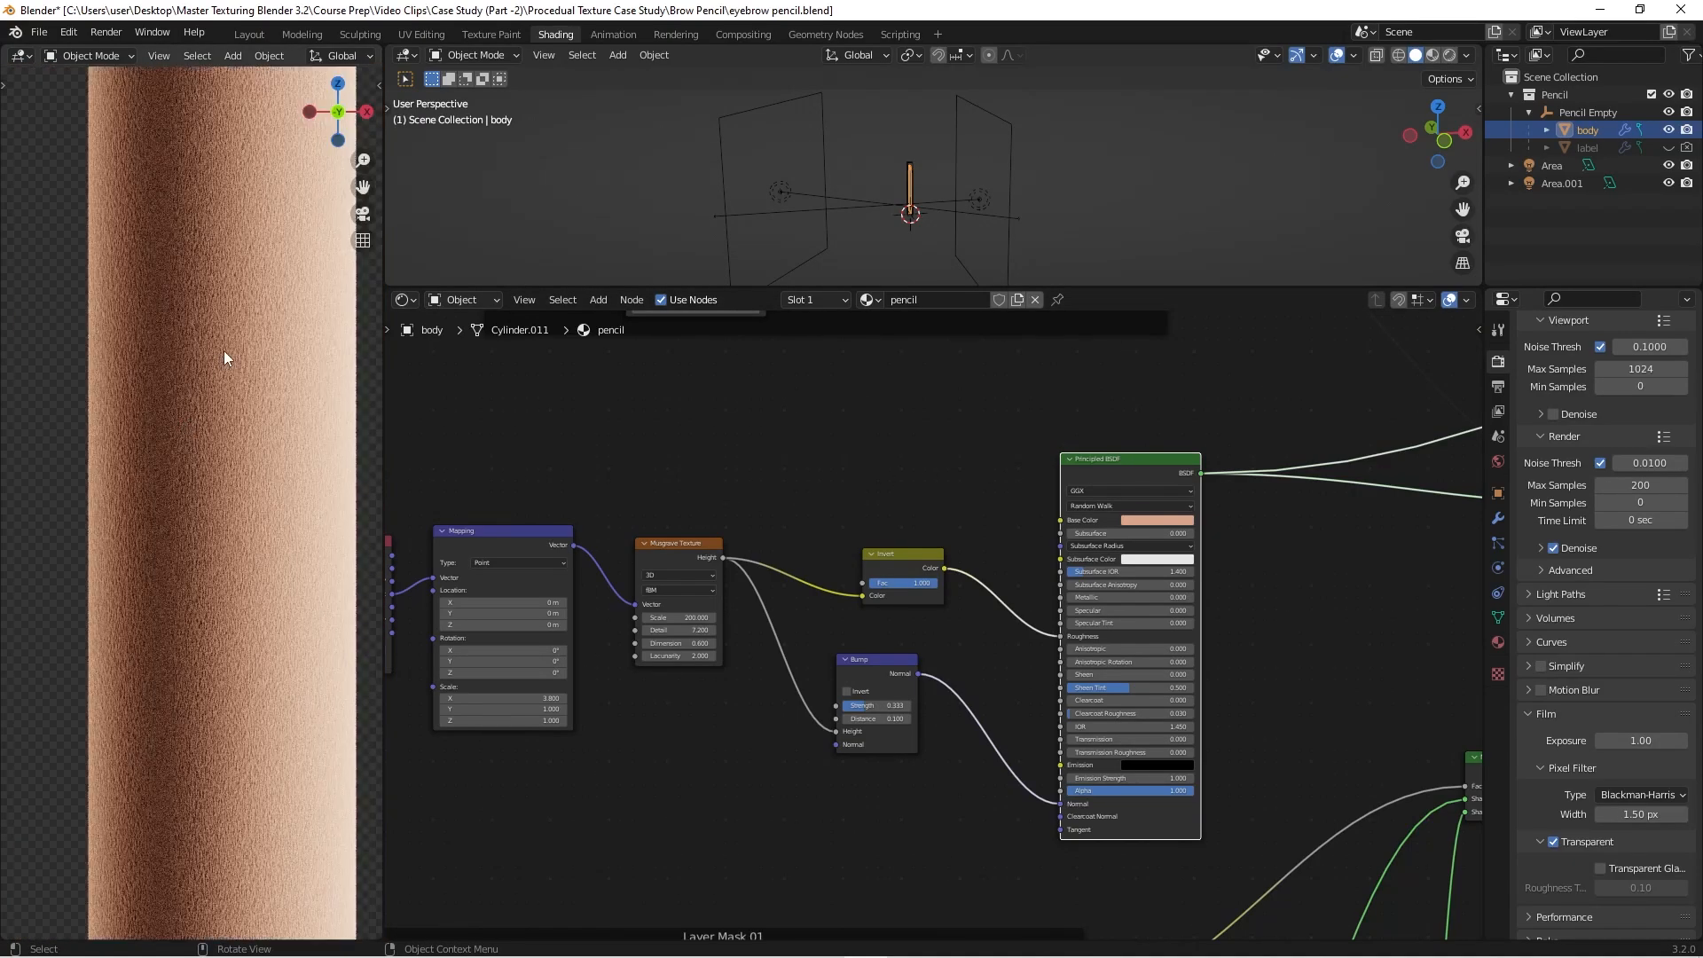
Step: Preview the Mix Shader driven by Layer Mask 02 and inspect the pencil's sharpened tip close up
scroll(972, 497, down, 4)
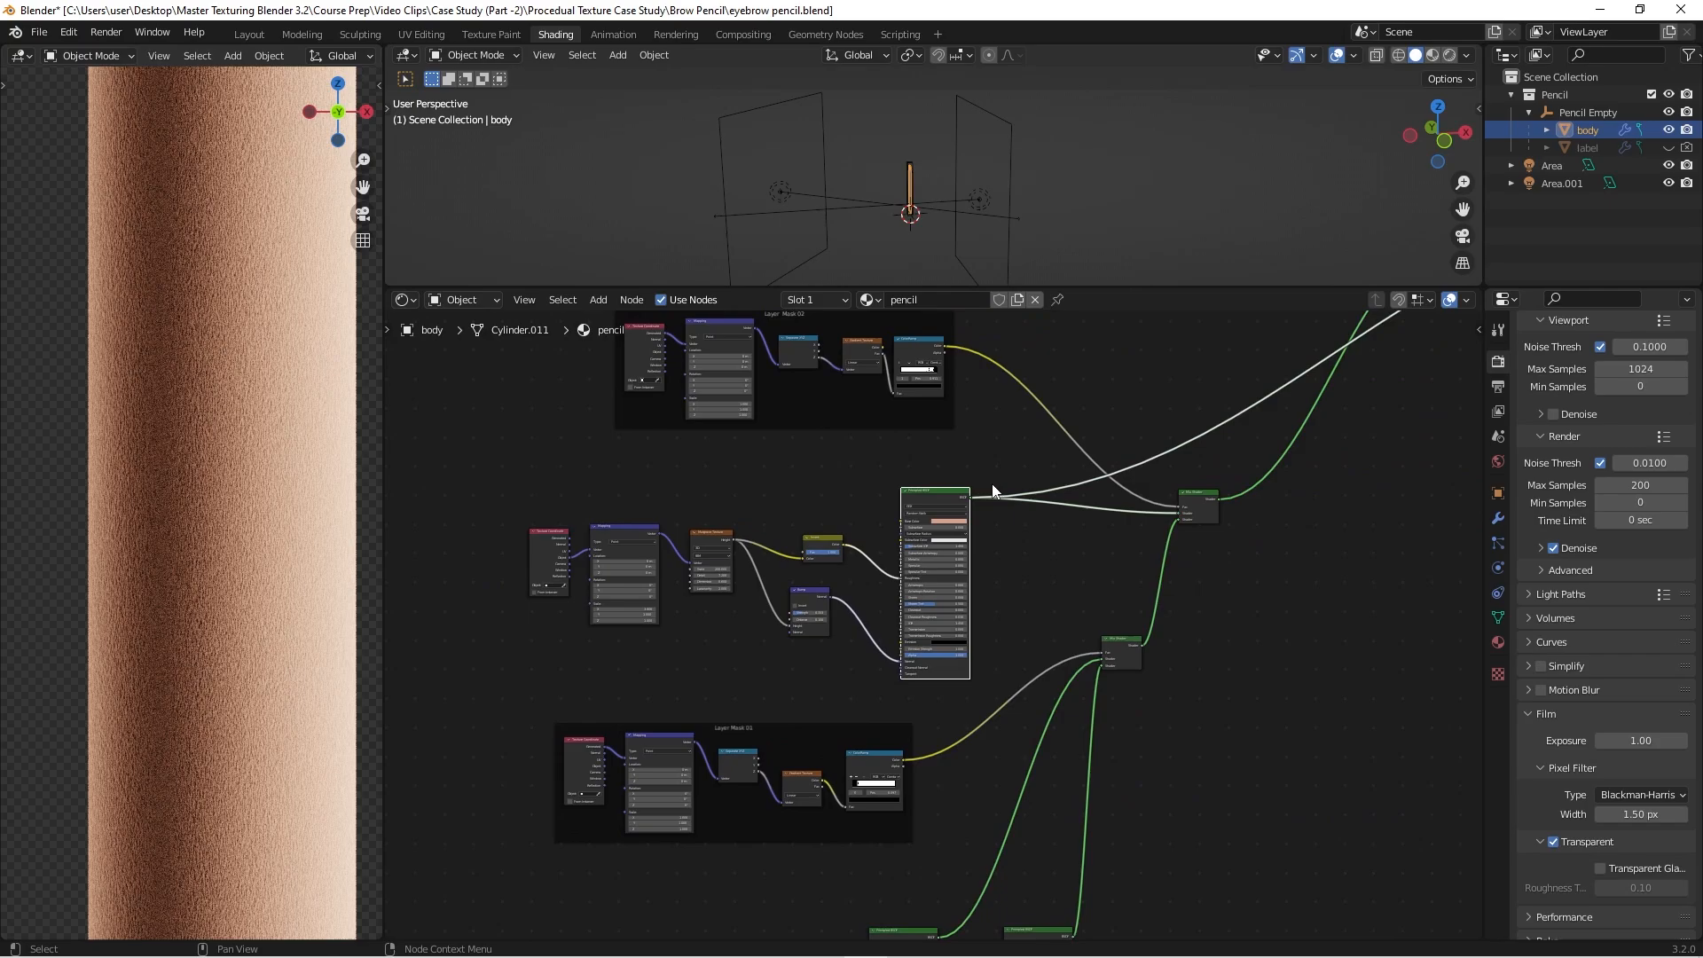
middle_drag(946, 493, 1049, 495)
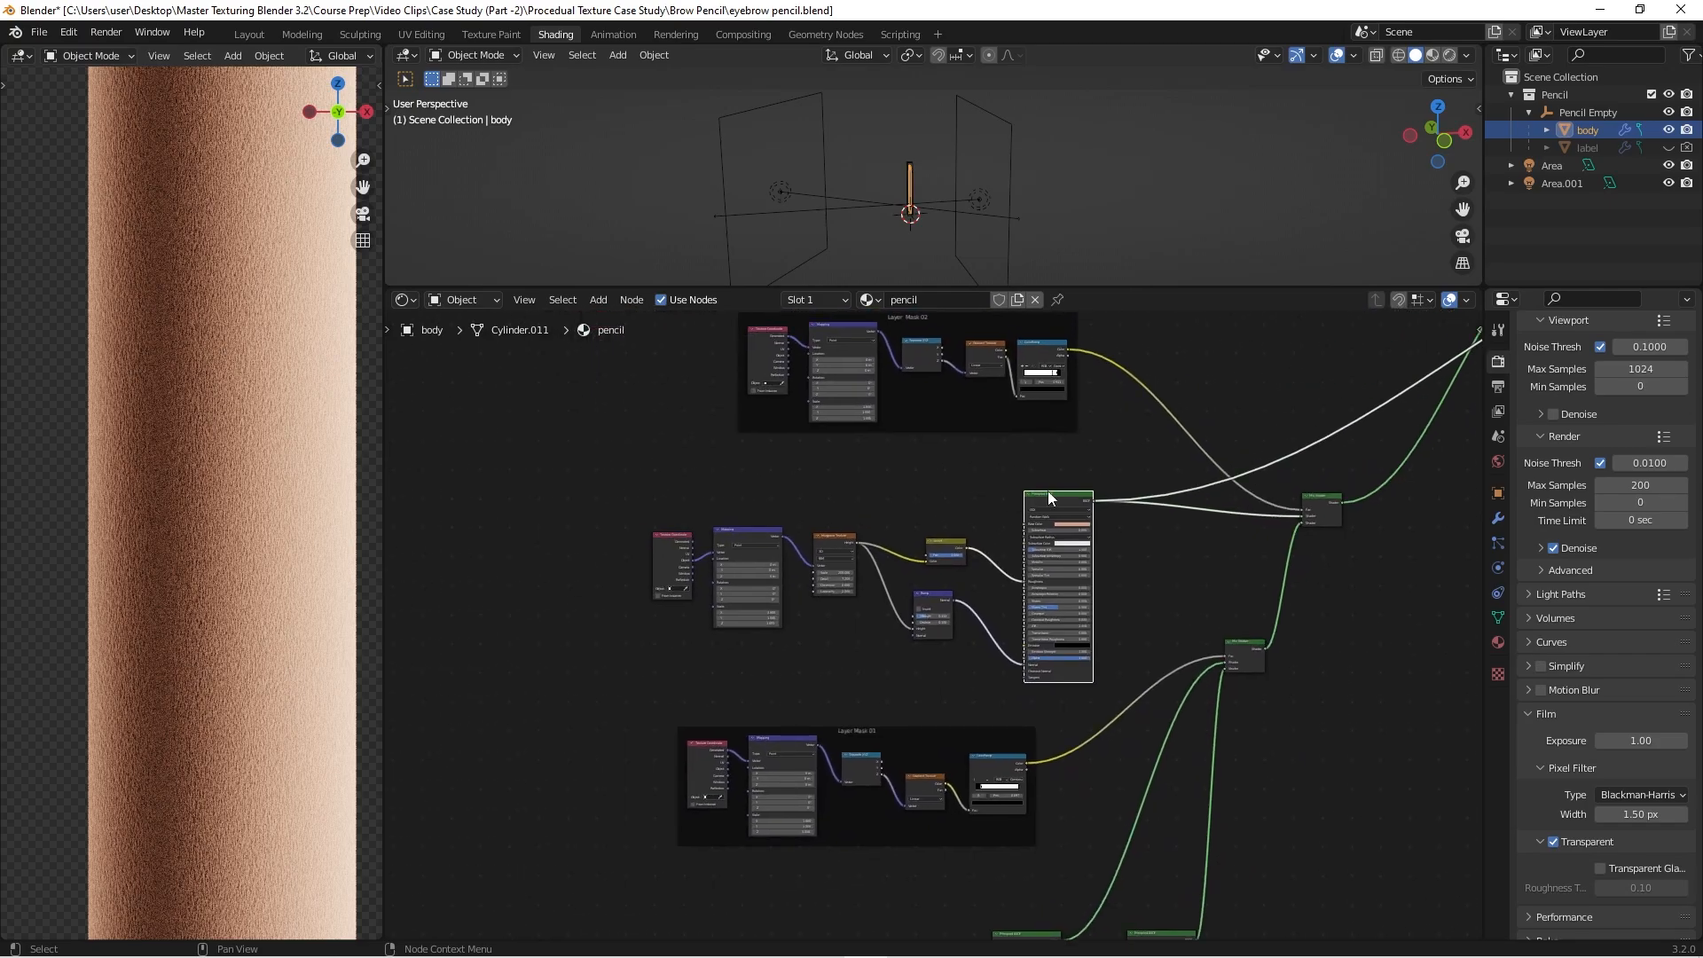
ctrl+shift+click(1318, 497)
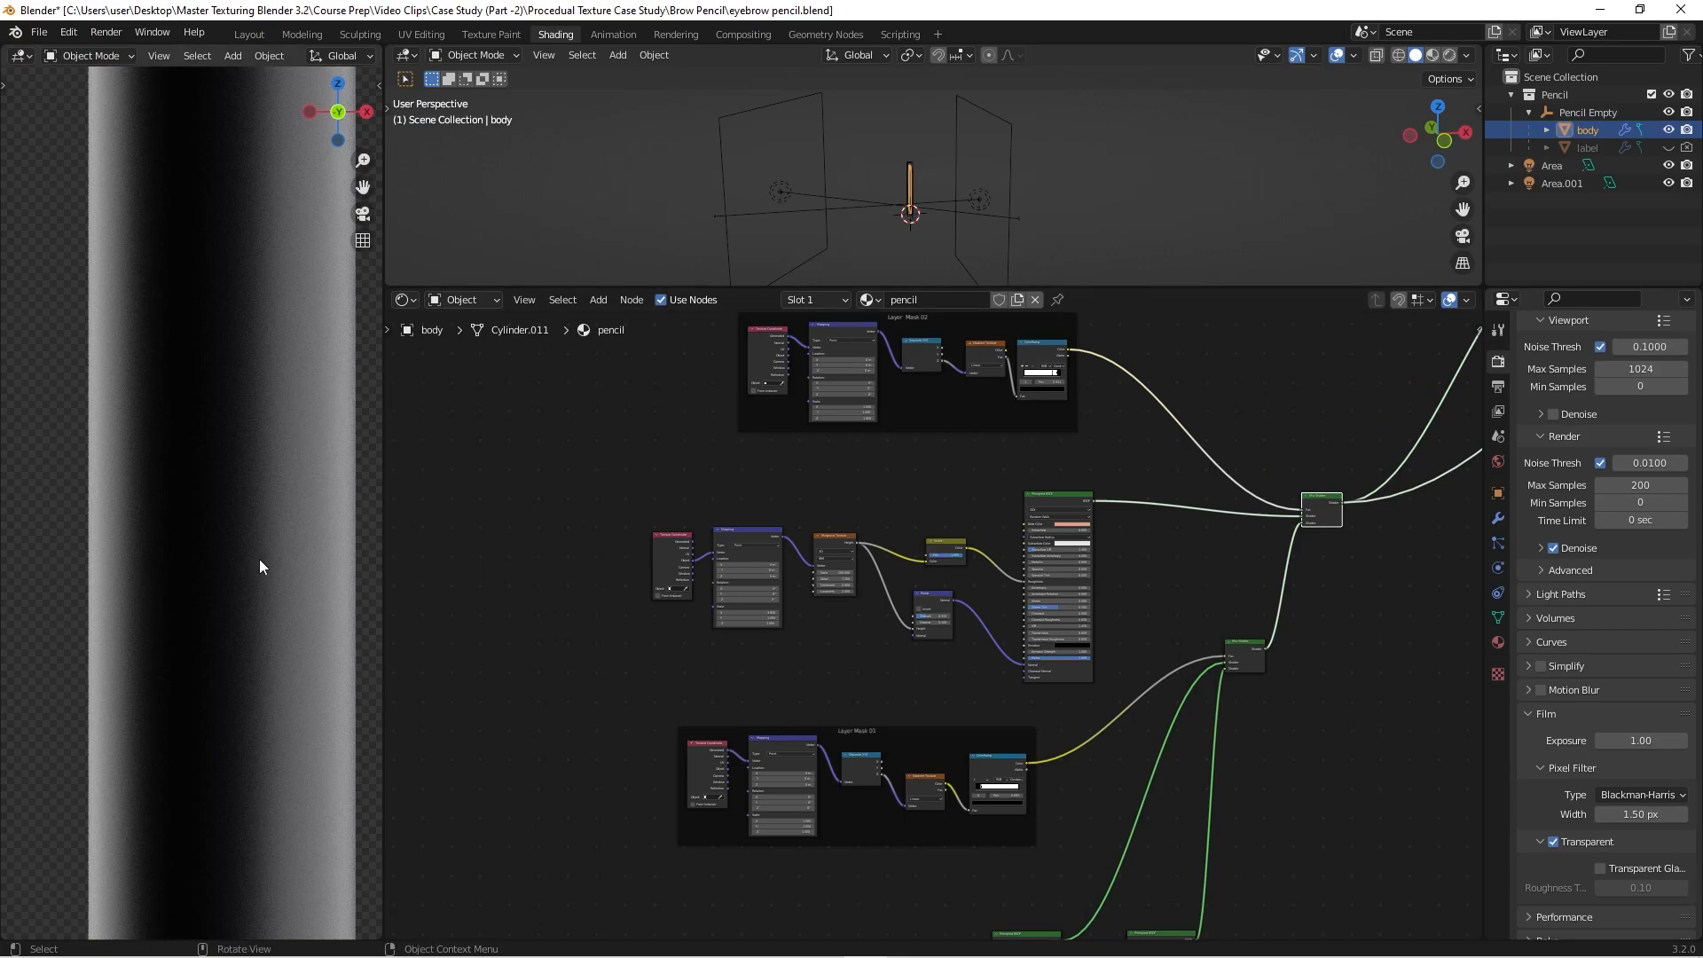
scroll(258, 557, down, 5)
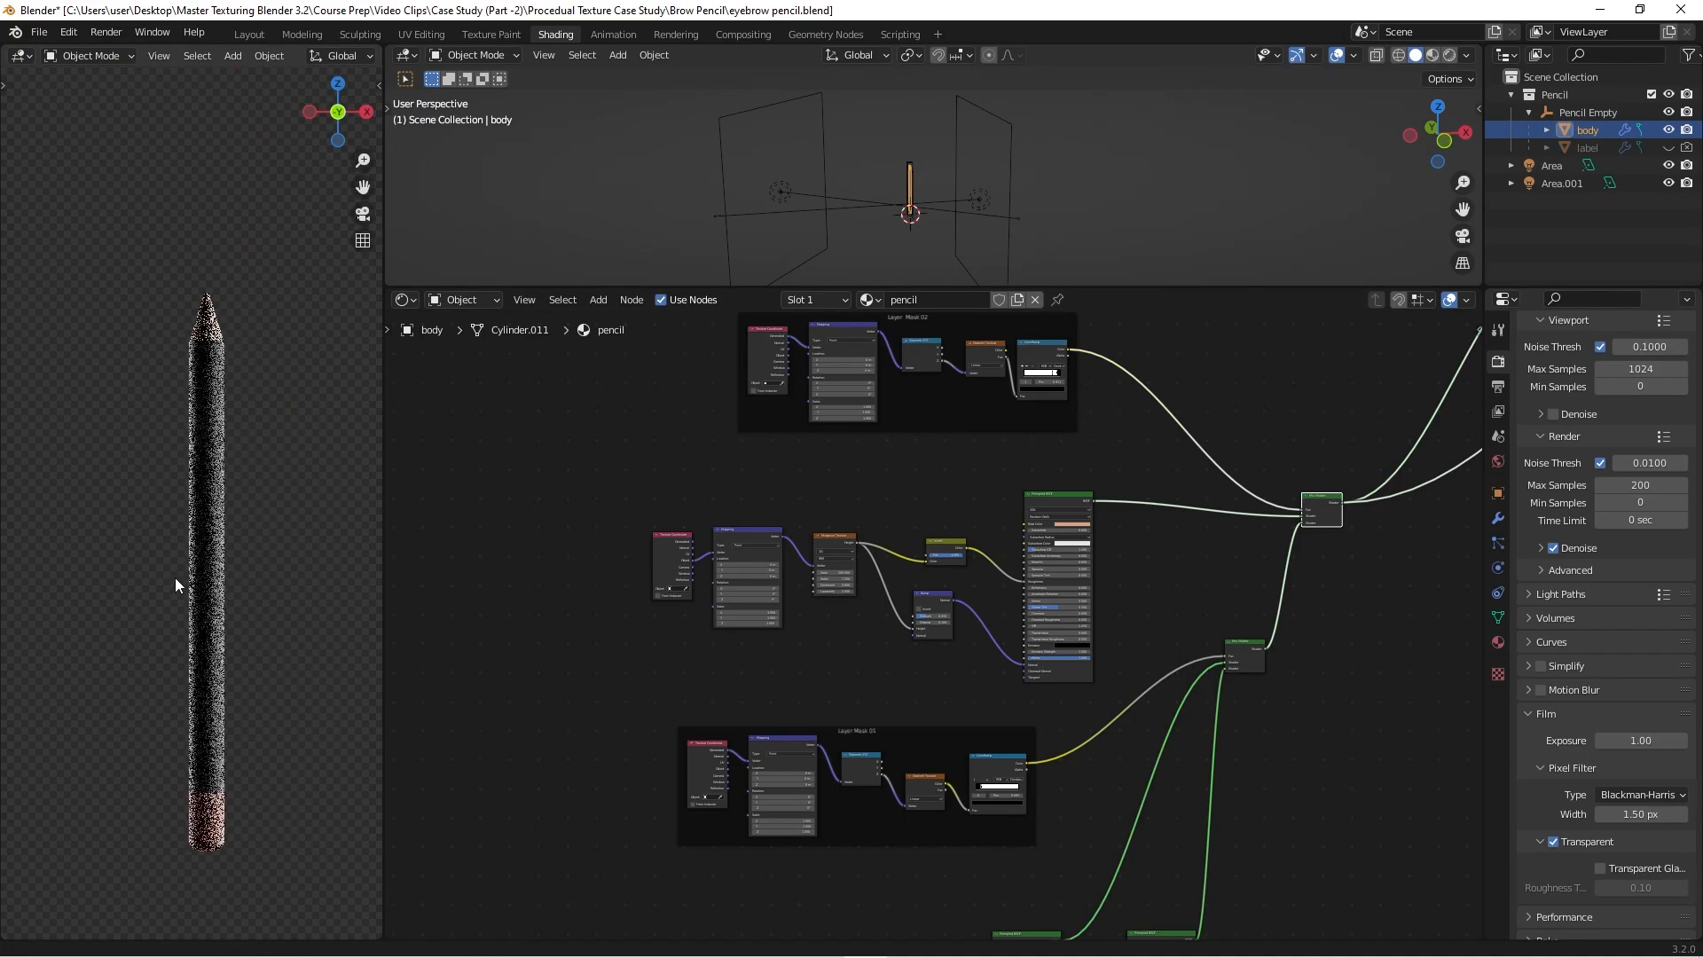
scroll(186, 296, up, 8)
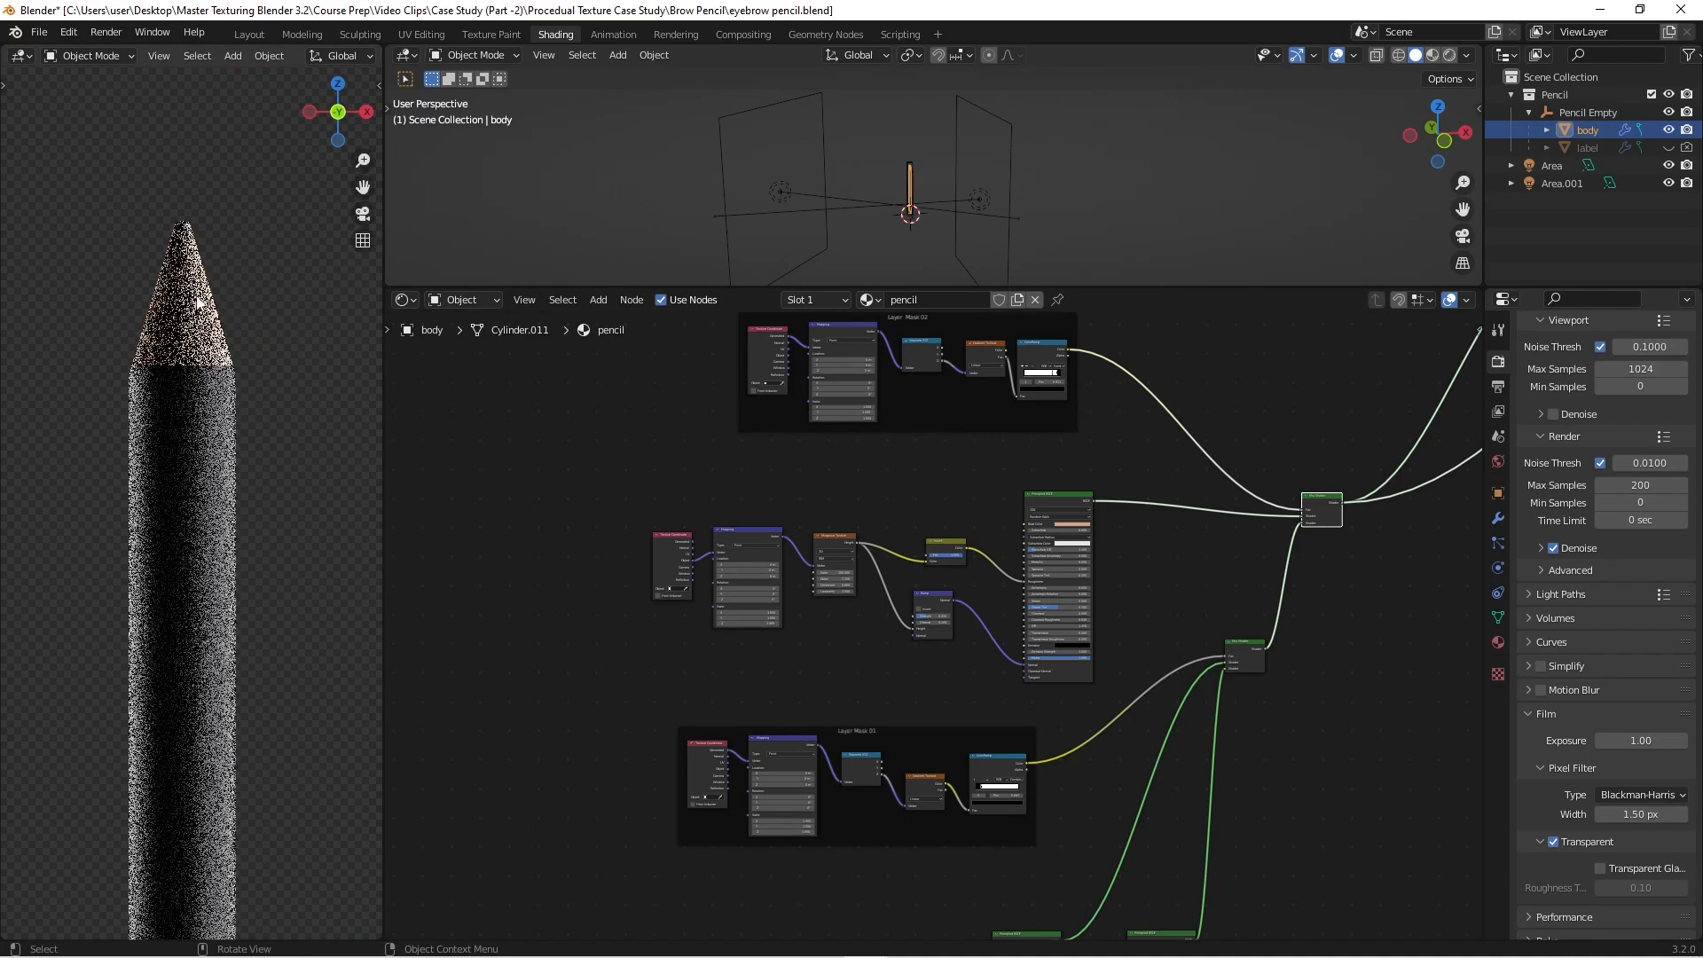
scroll(188, 390, up, 3)
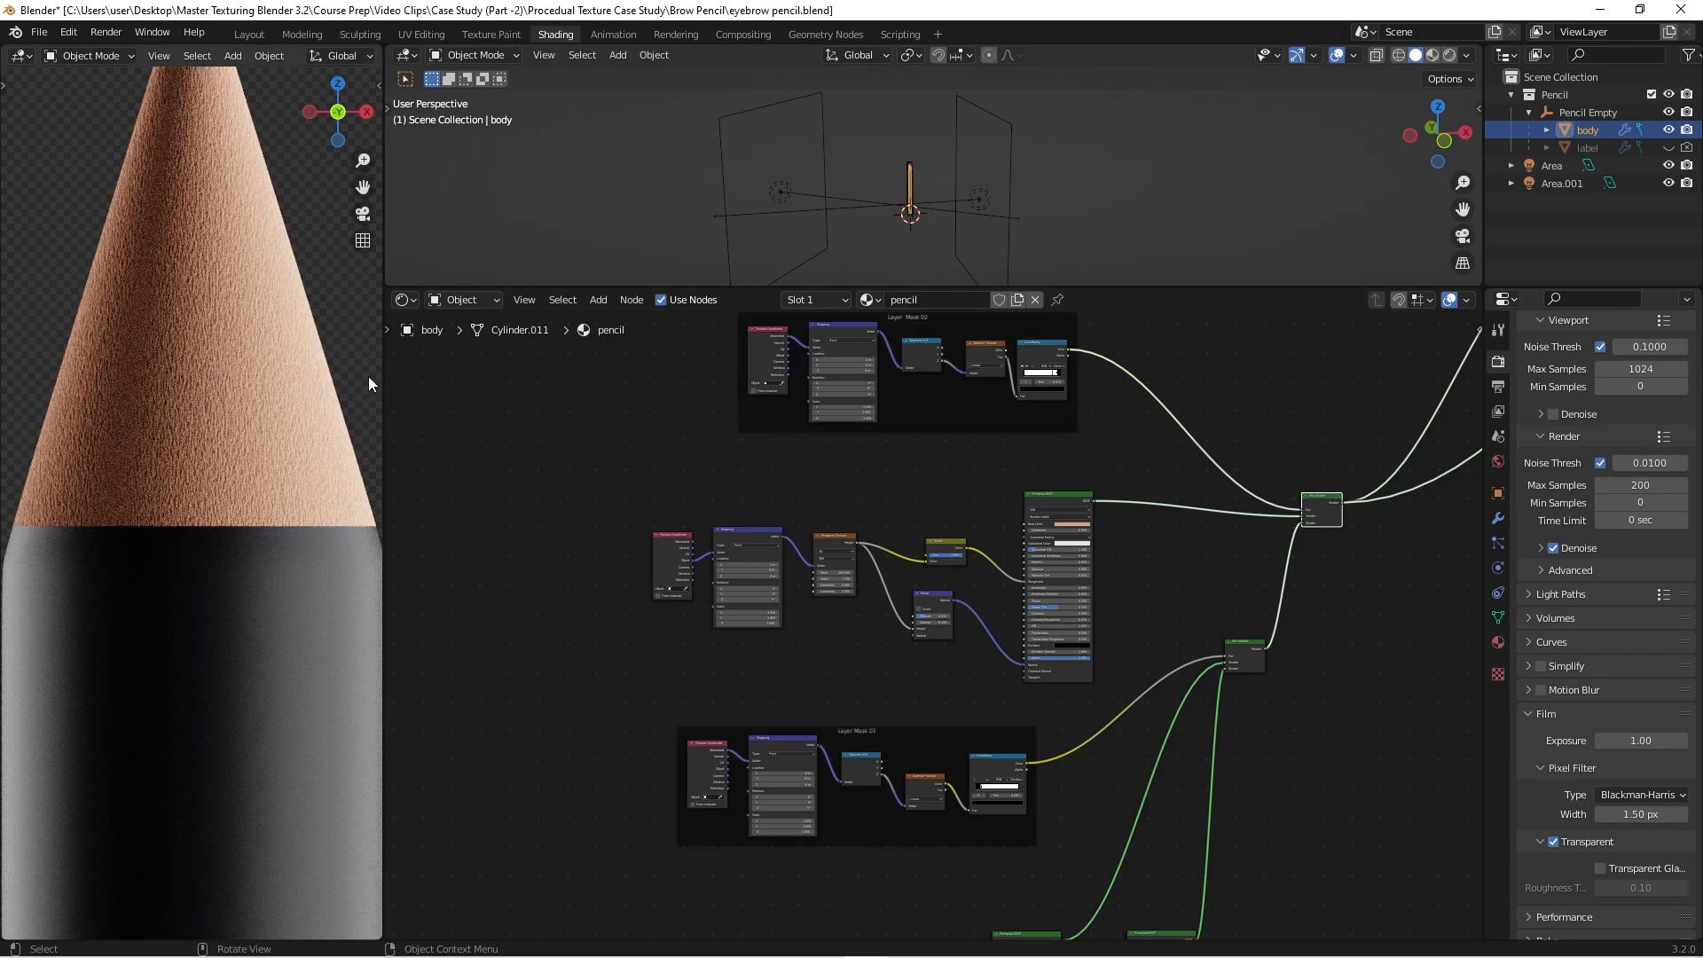
Step: Examine the nodes inside the Layer Mask 02 frame, from Texture Coordinate through Separate XYZ and Gradient Texture to the ColorRamp
scroll(1165, 562, down, 1)
middle_drag(1127, 595, 1135, 683)
scroll(1136, 642, down, 1)
scroll(950, 514, up, 4)
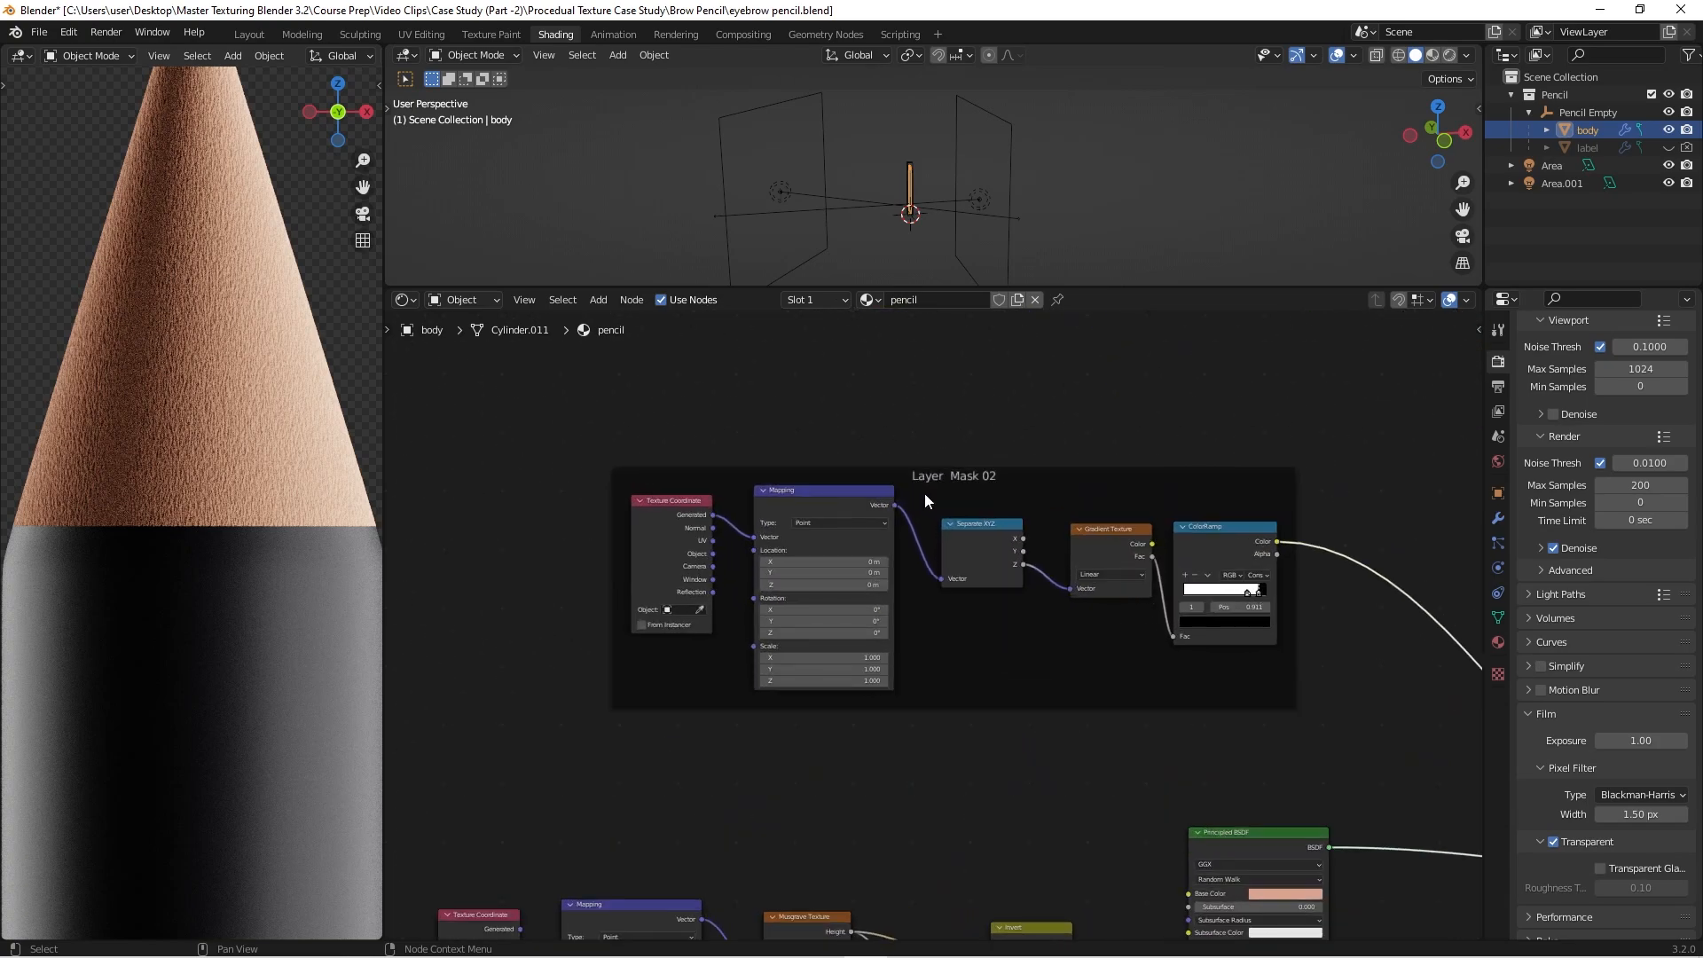
scroll(924, 493, up, 2)
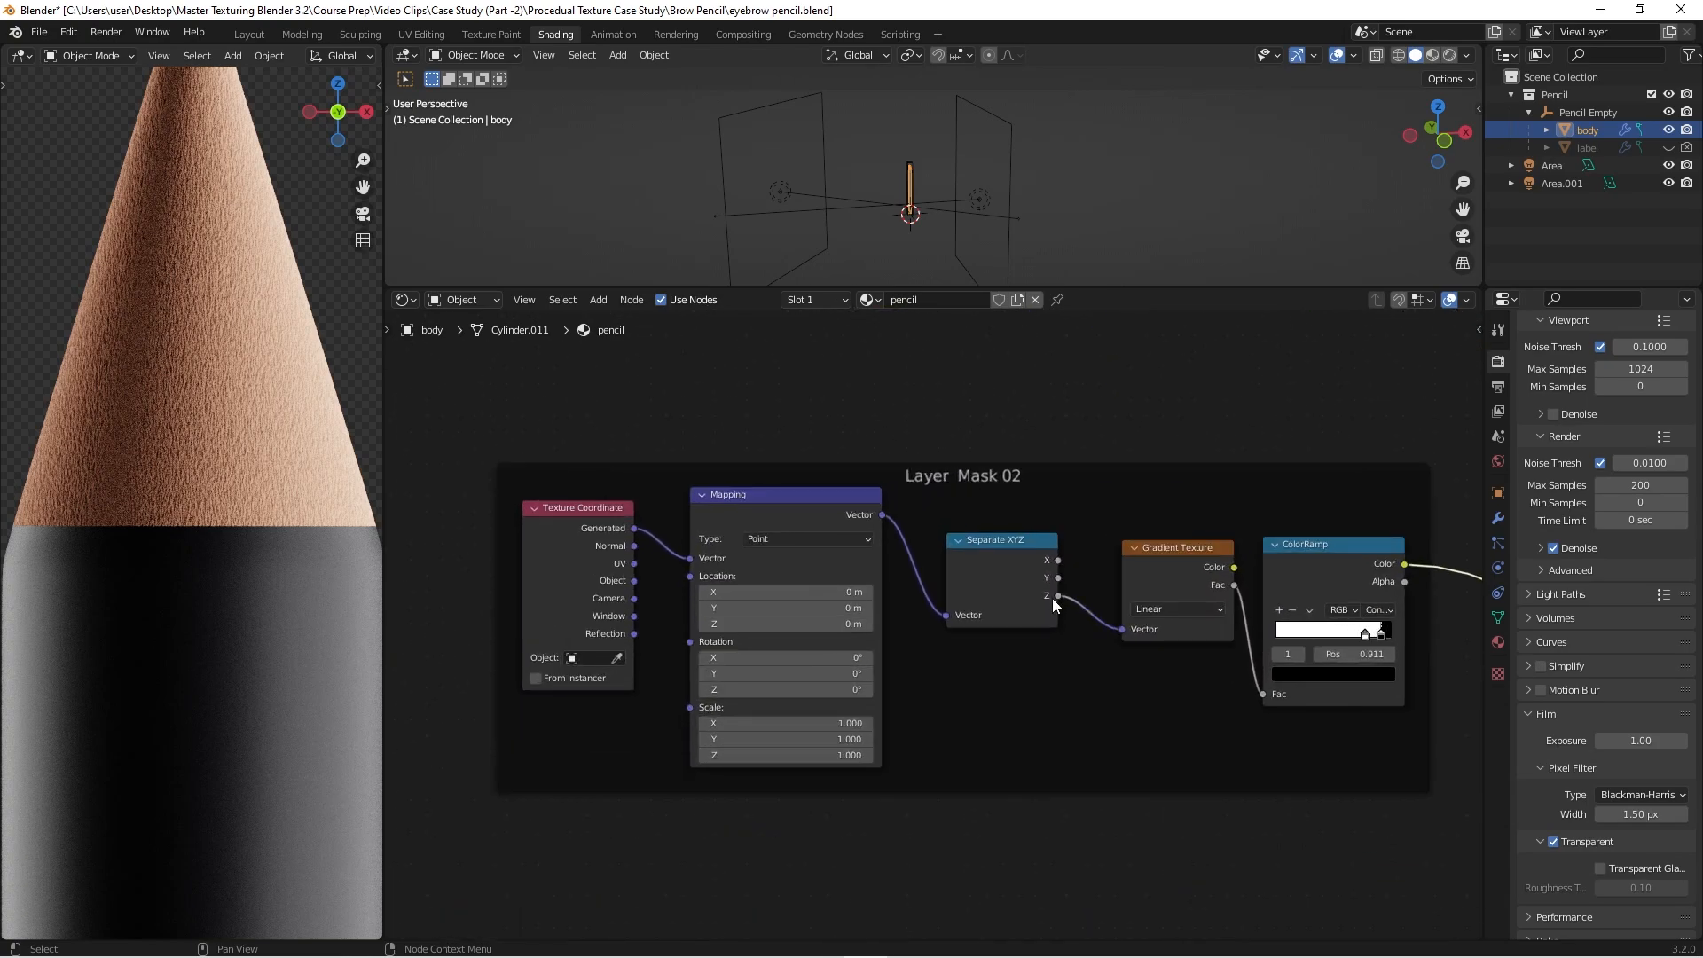
scroll(1360, 666, down, 1)
middle_drag(1361, 665, 1243, 591)
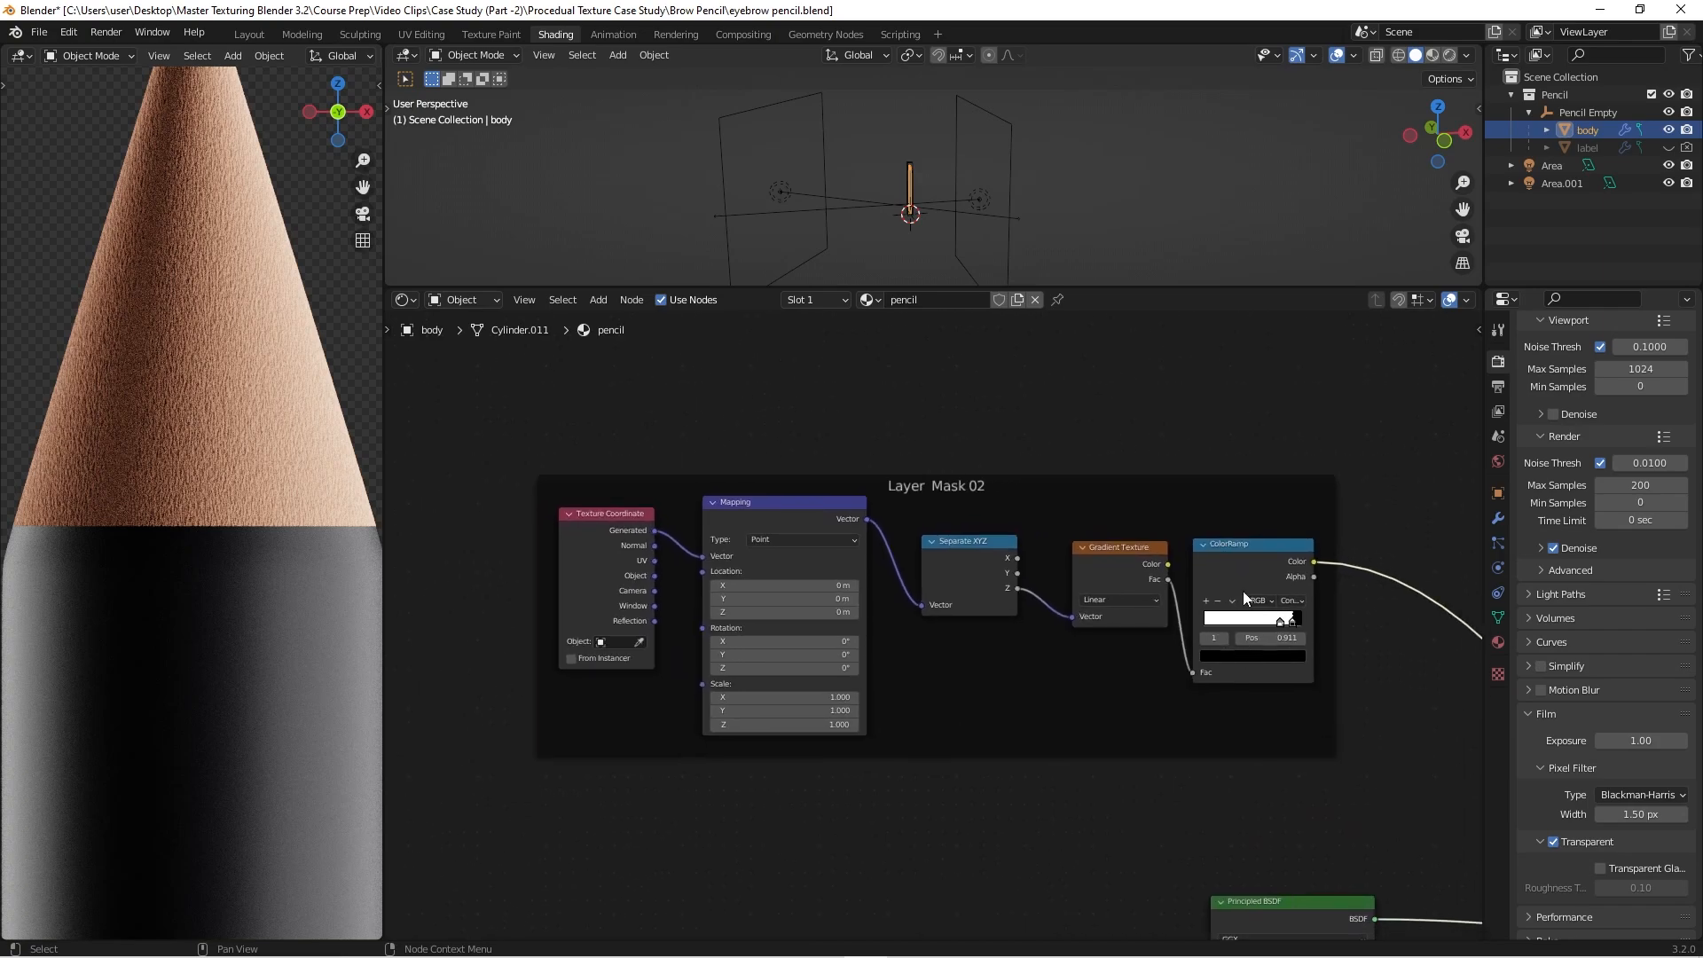
scroll(1240, 554, up, 1)
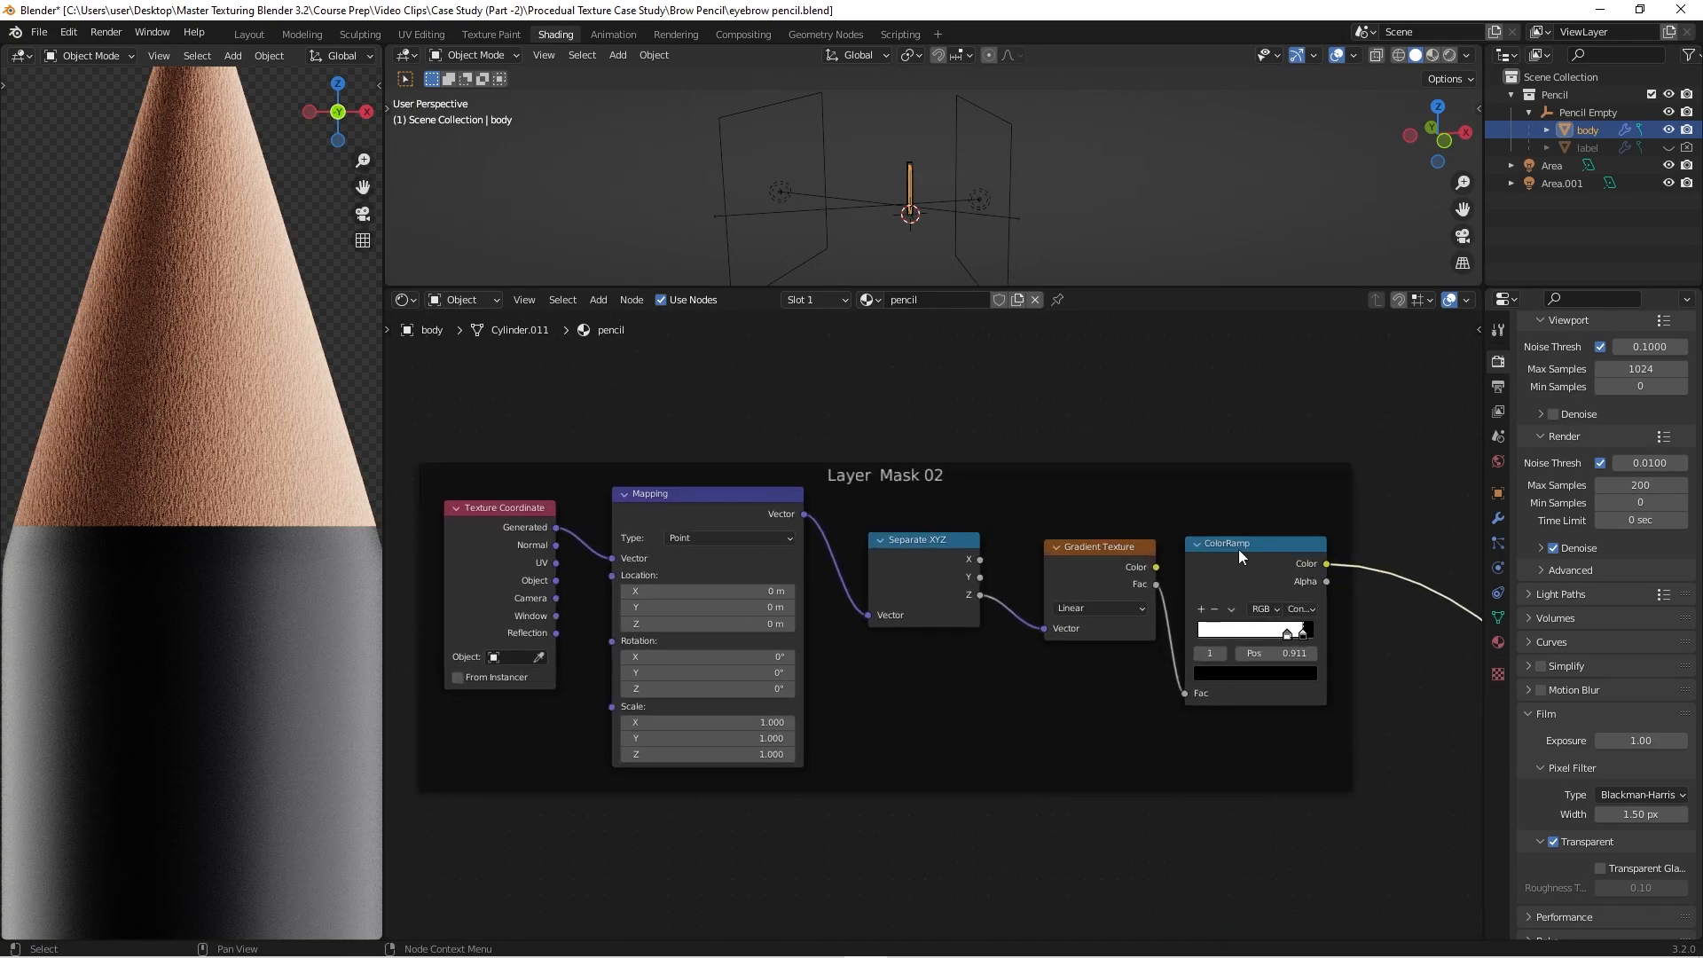
scroll(1174, 570, down, 2)
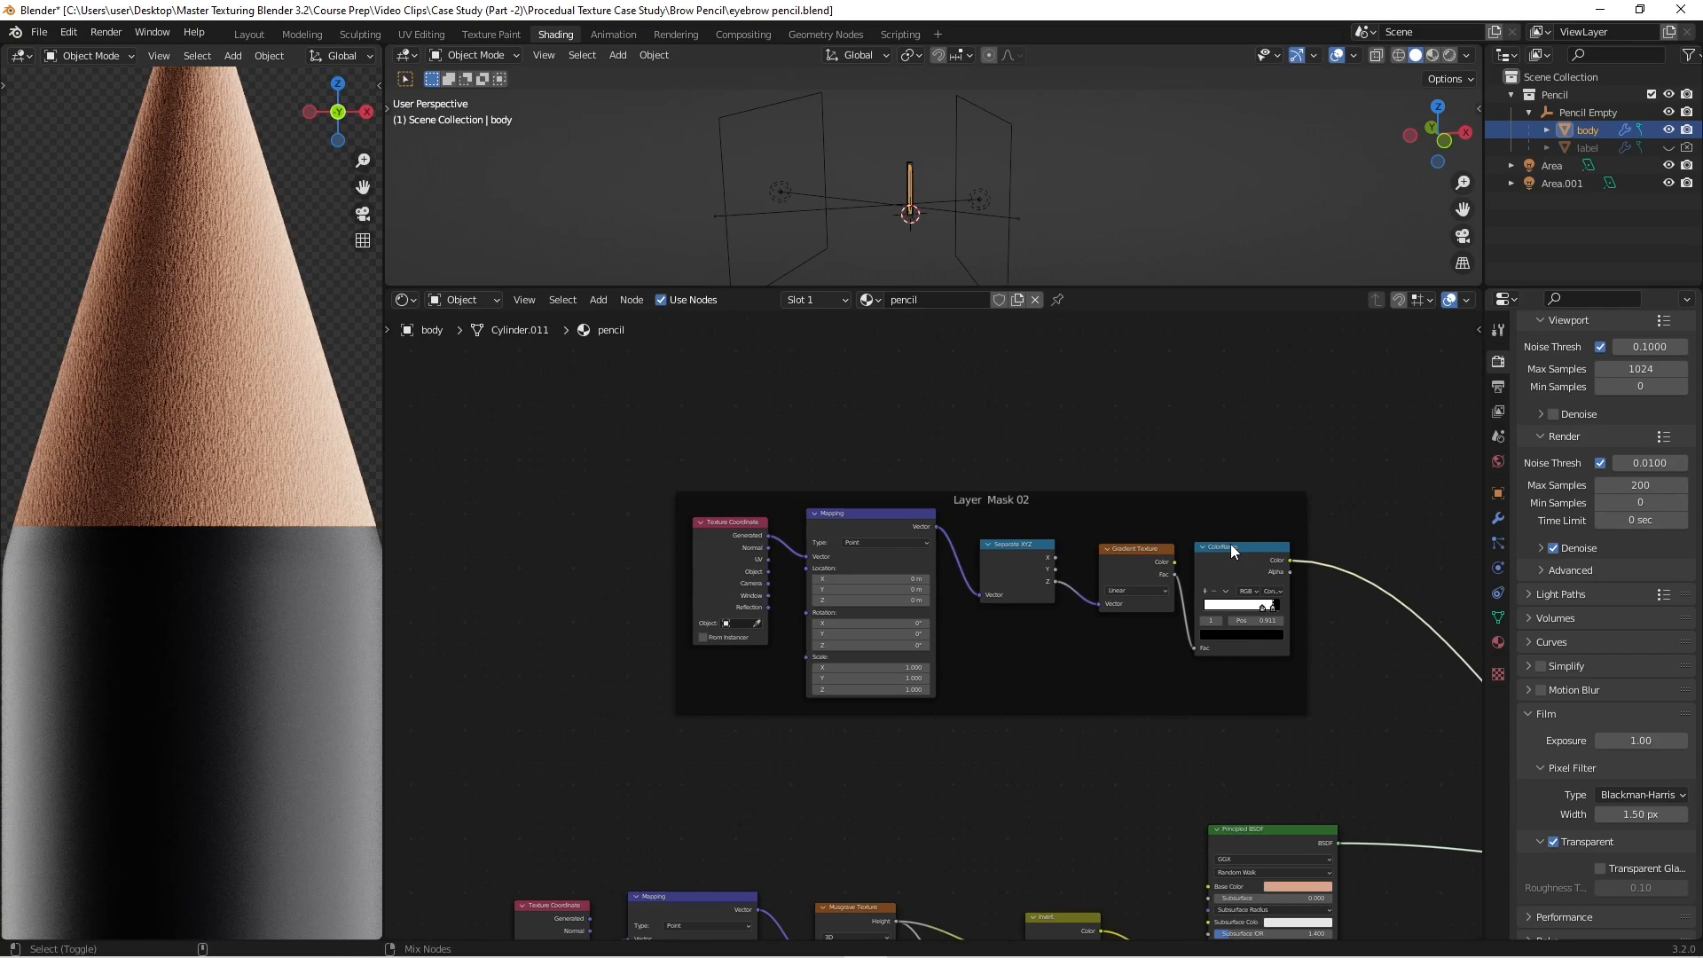
Step: Preview the Layer Mask 02 ColorRamp on the whole pencil
ctrl+shift+click(1231, 545)
scroll(208, 551, down, 4)
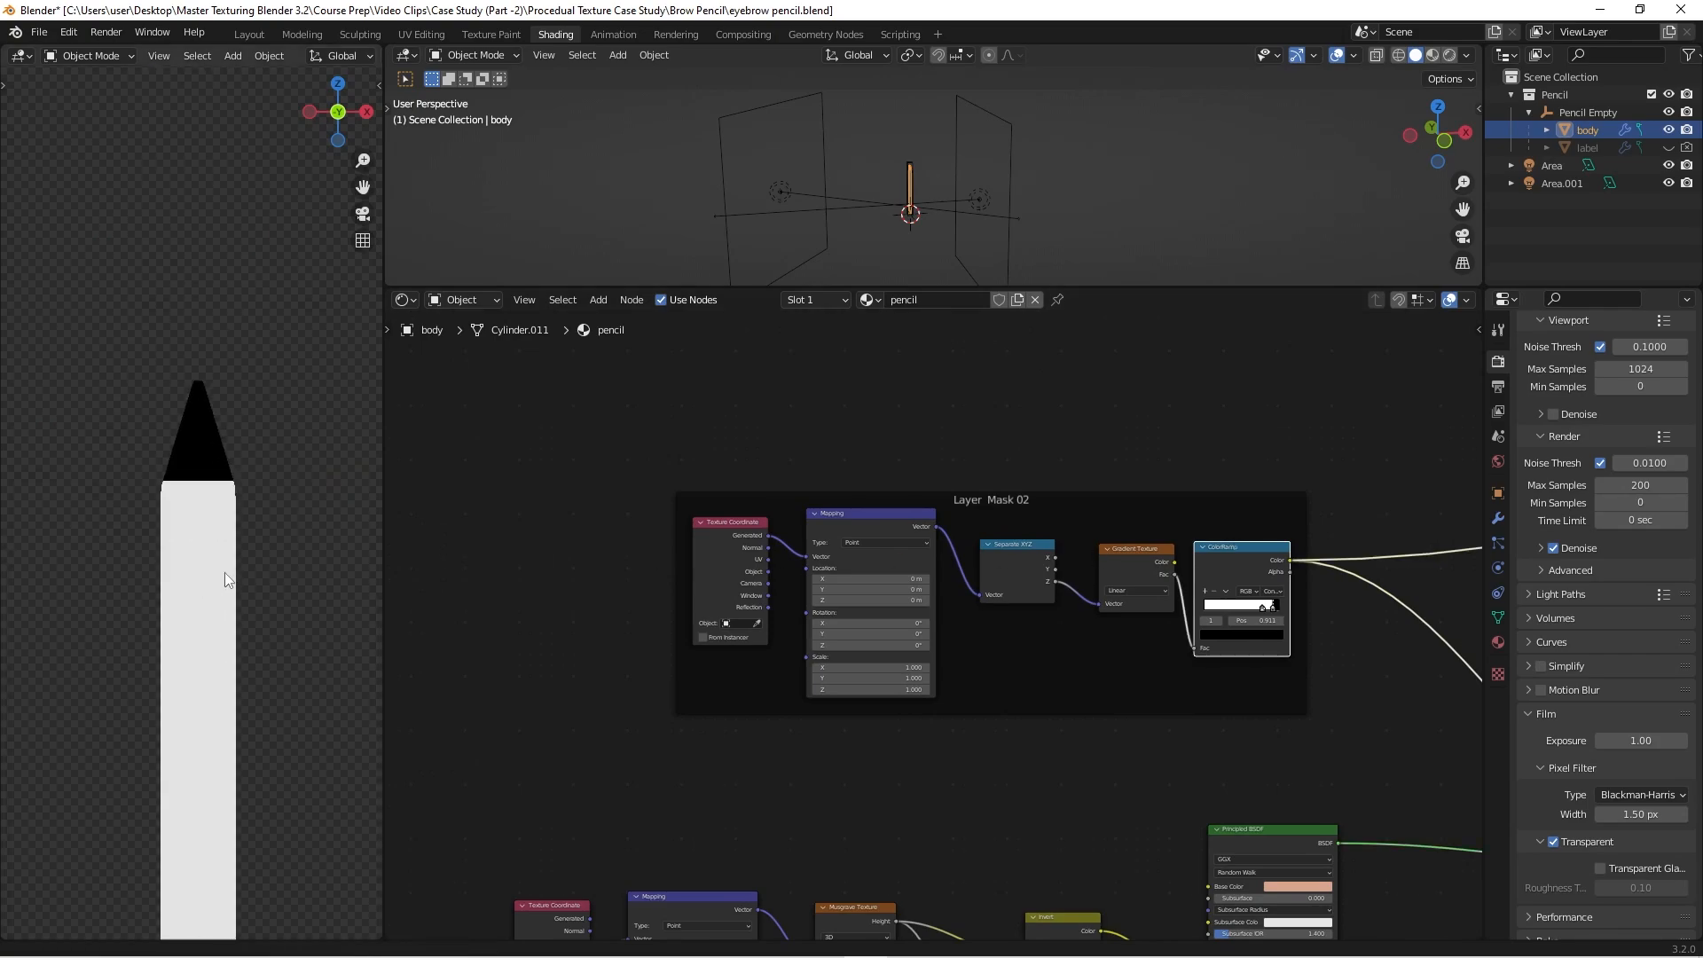
scroll(236, 514, down, 3)
mouse_move(230, 602)
shift+middle_down()
mouse_move(215, 392)
mouse_move(221, 477)
shift+middle_up()
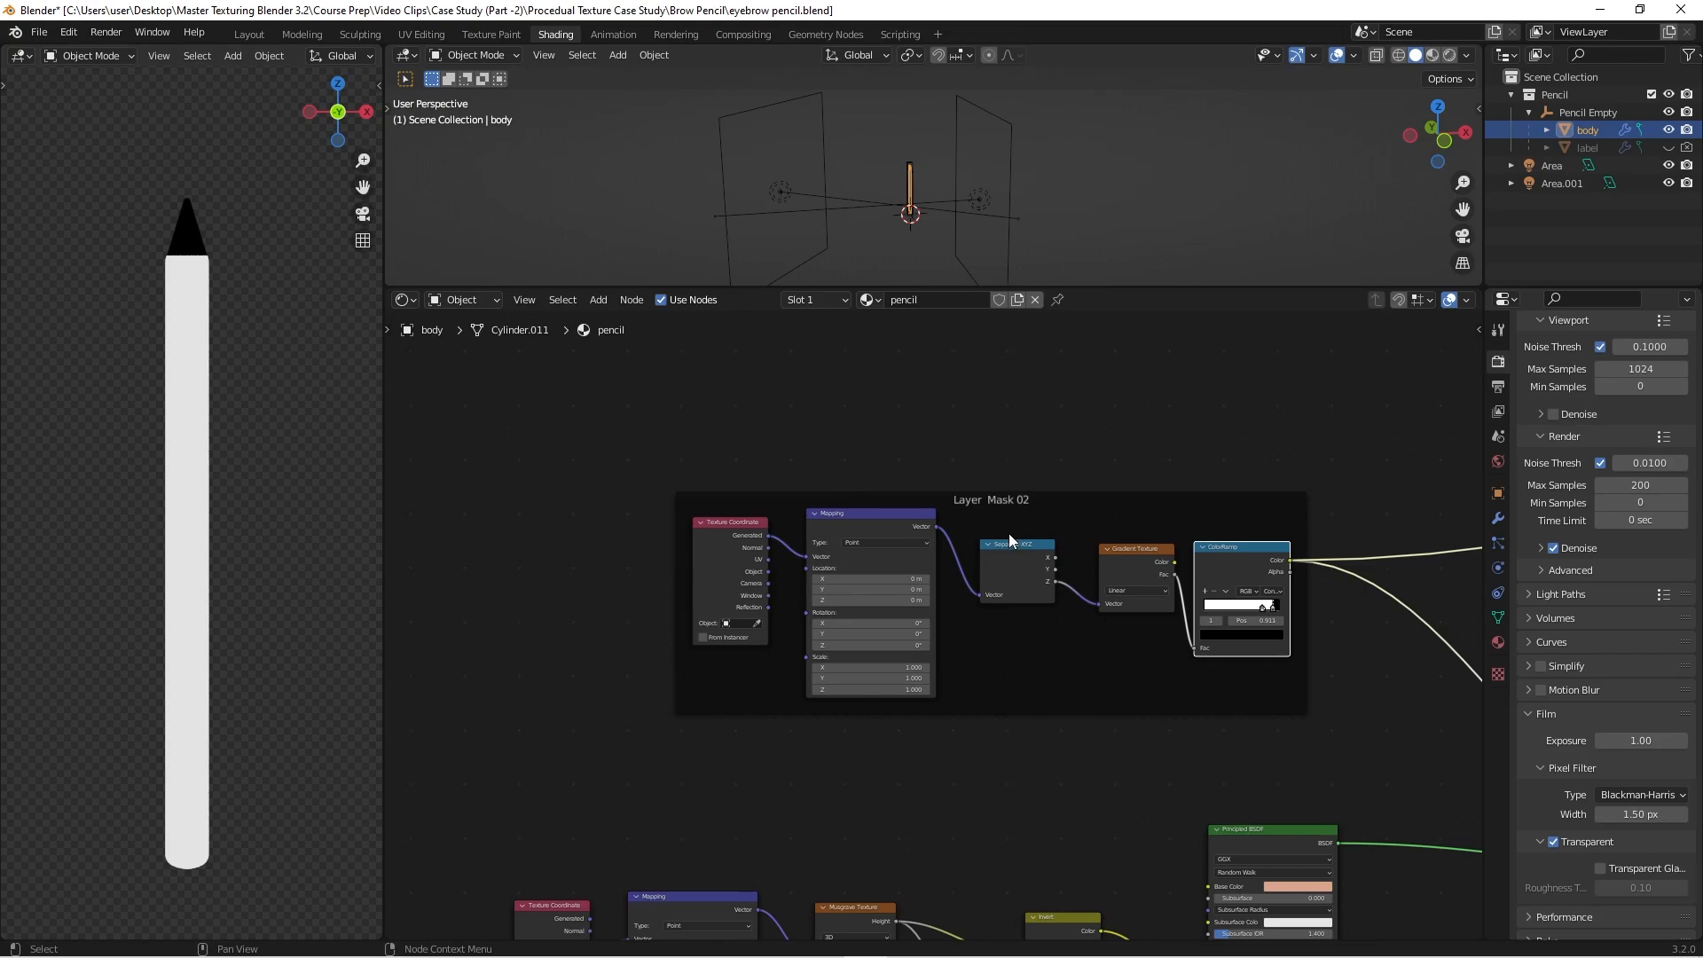
Step: Switch the preview back to the Mix Shader that adds the wood-coloured Principled BSDF through Layer Mask 02
middle_drag(1008, 534, 827, 596)
scroll(1038, 621, down, 2)
middle_drag(1041, 623, 777, 630)
scroll(777, 629, down, 2)
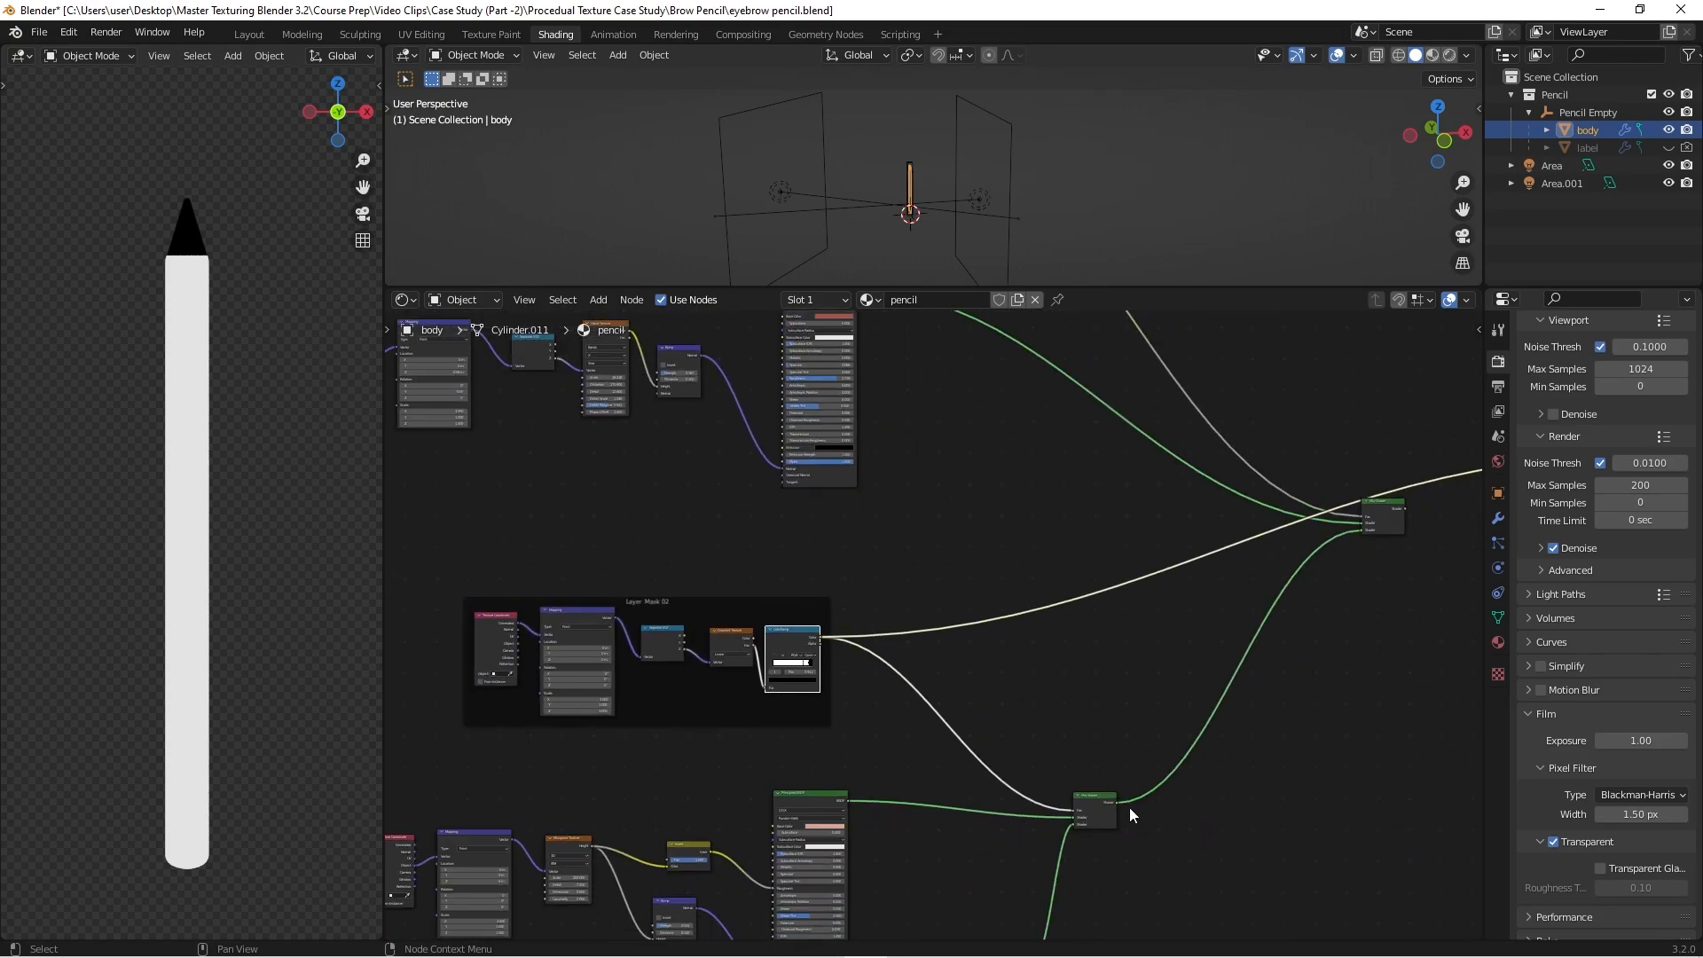
ctrl+shift+click(1098, 798)
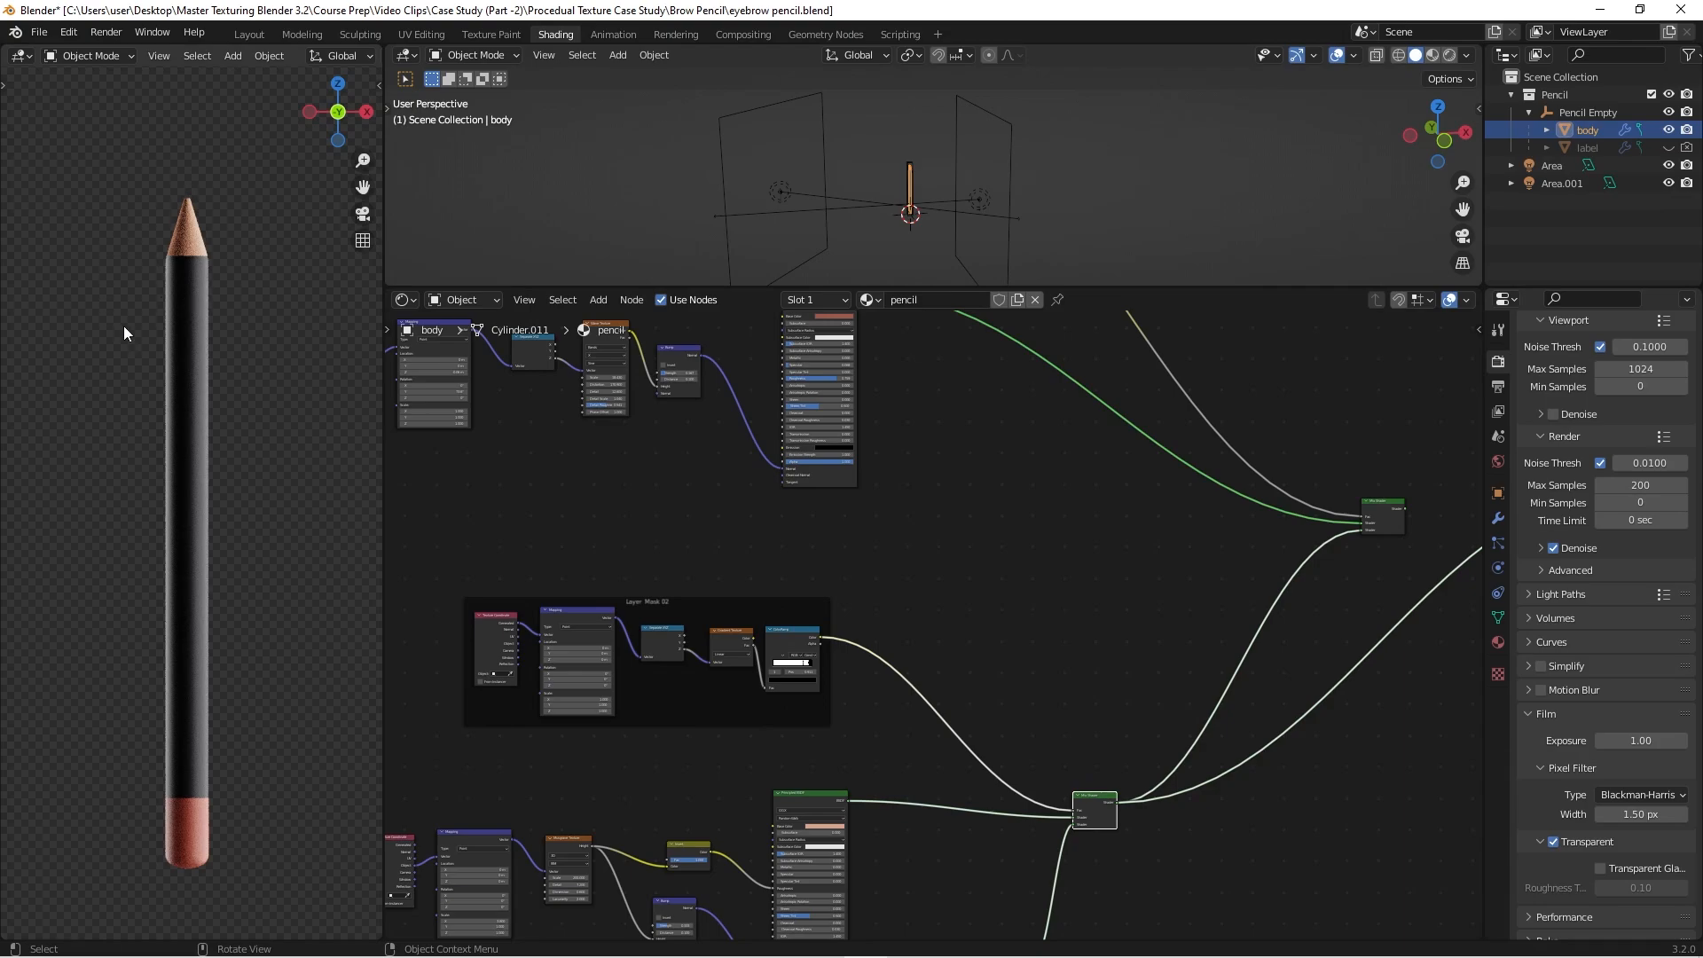
Step: Locate the red Principled BSDF layer above Layer Mask 02 and inspect the wood-coloured pencil tip close up
scroll(975, 648, down, 2)
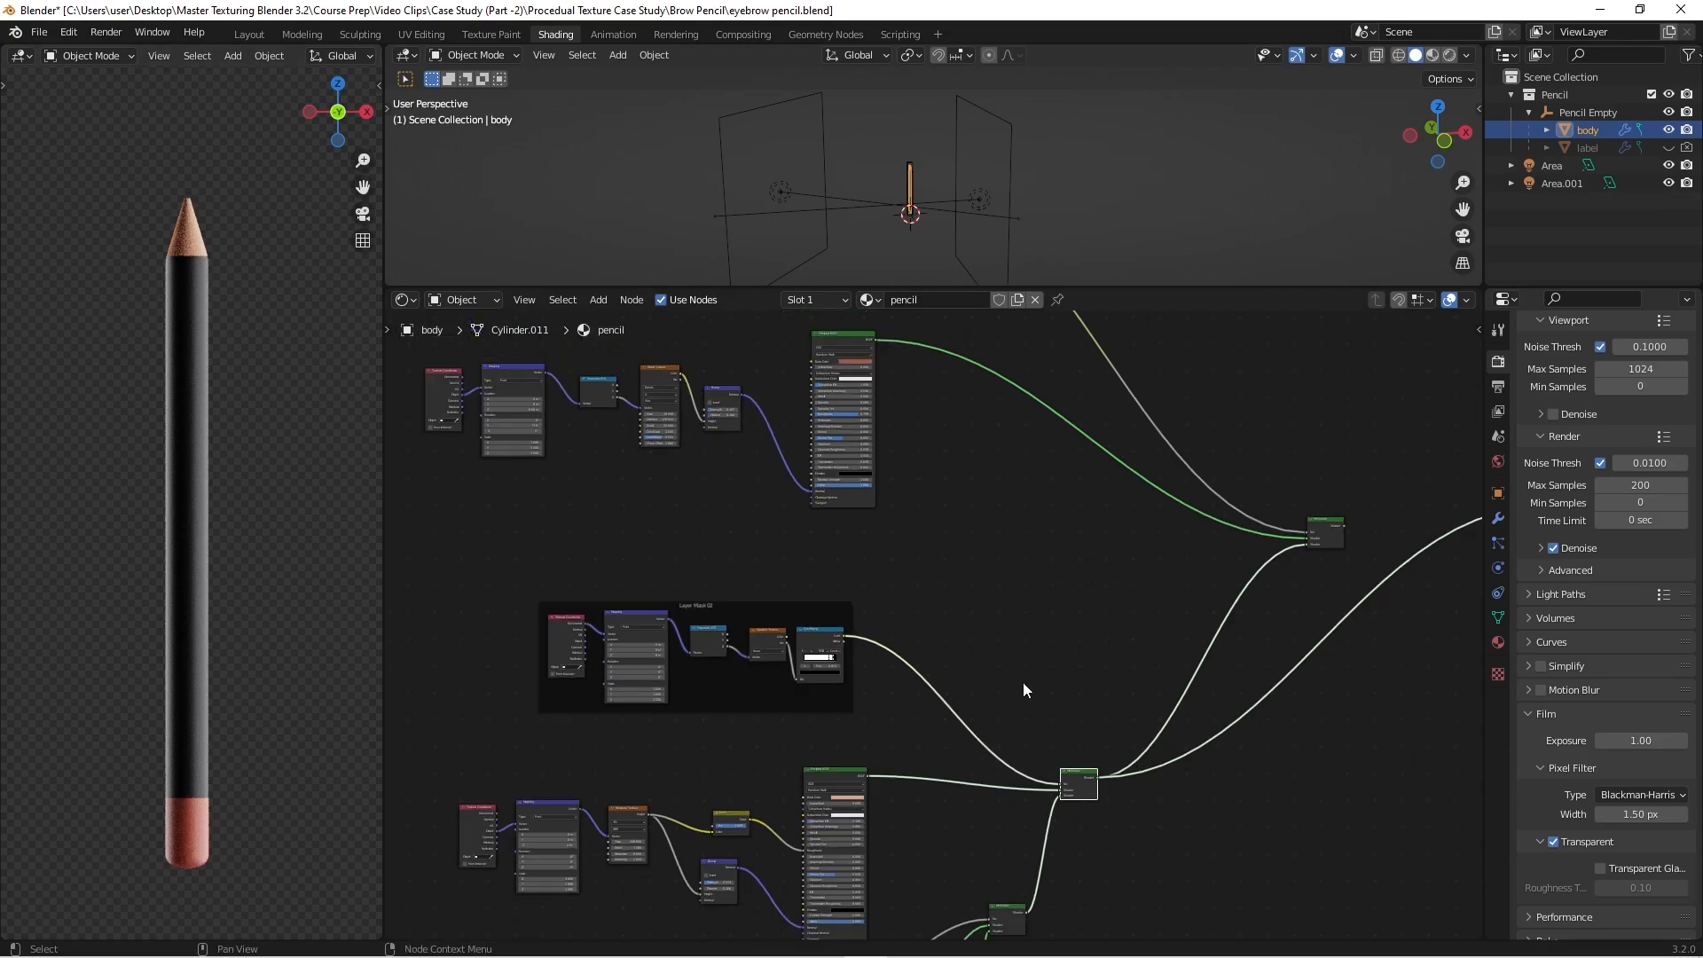
middle_drag(1019, 688, 1132, 647)
scroll(1056, 743, up, 1)
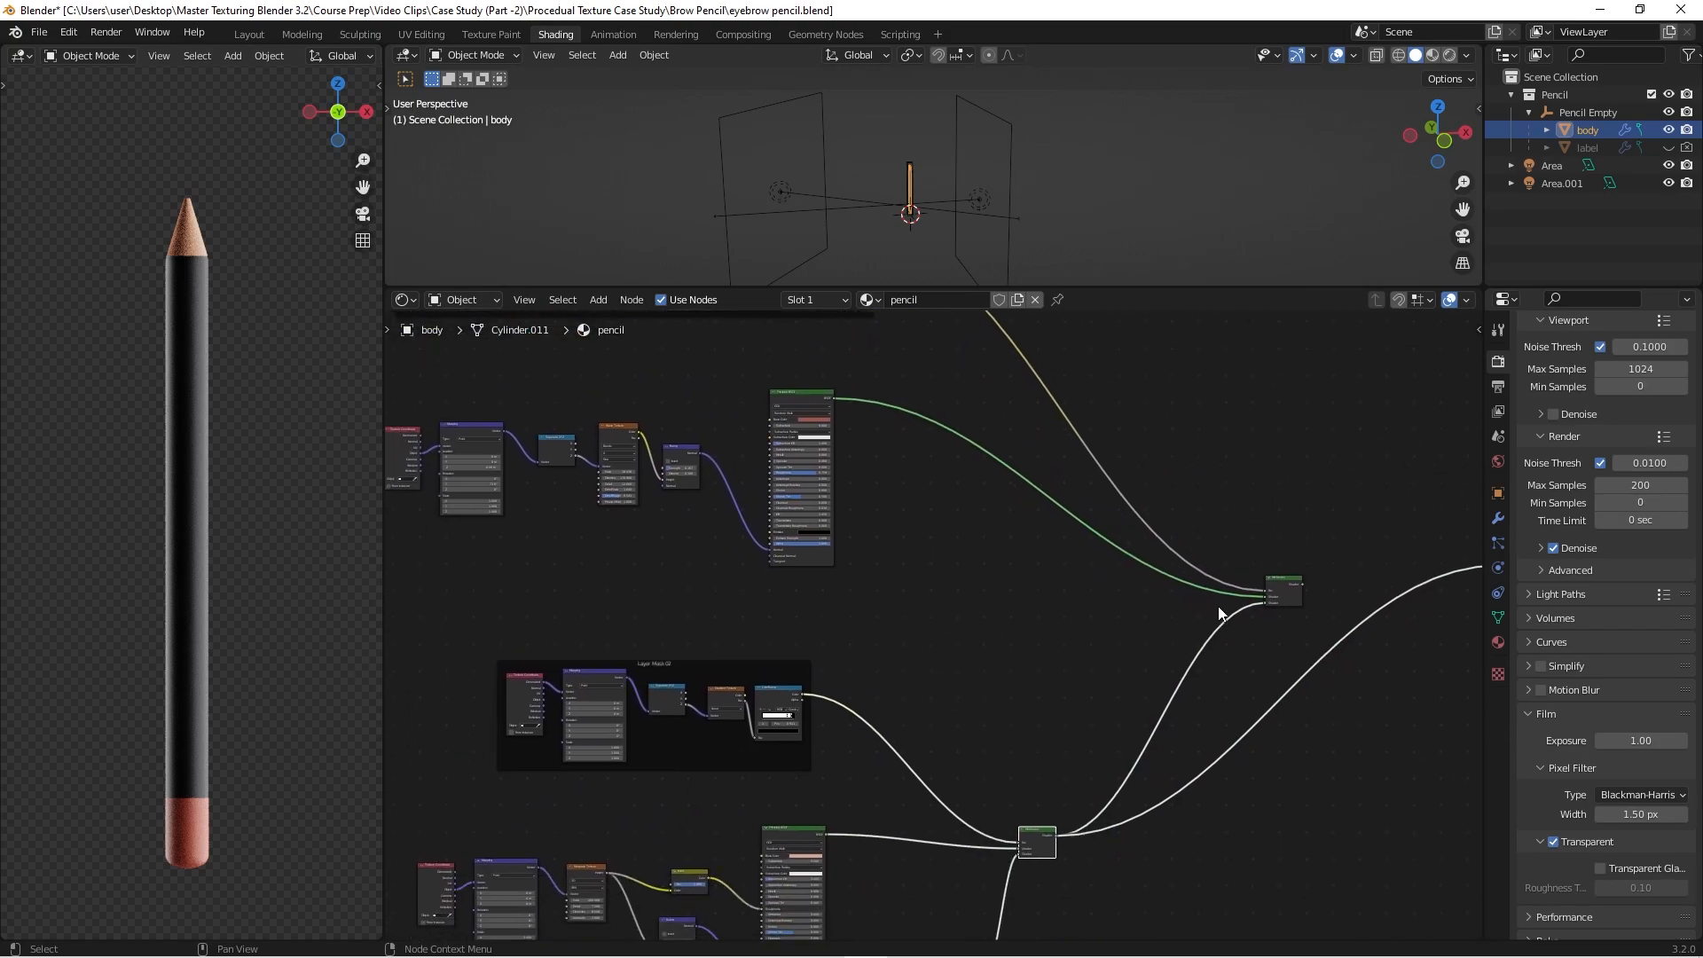
scroll(1219, 607, up, 1)
scroll(870, 681, down, 2)
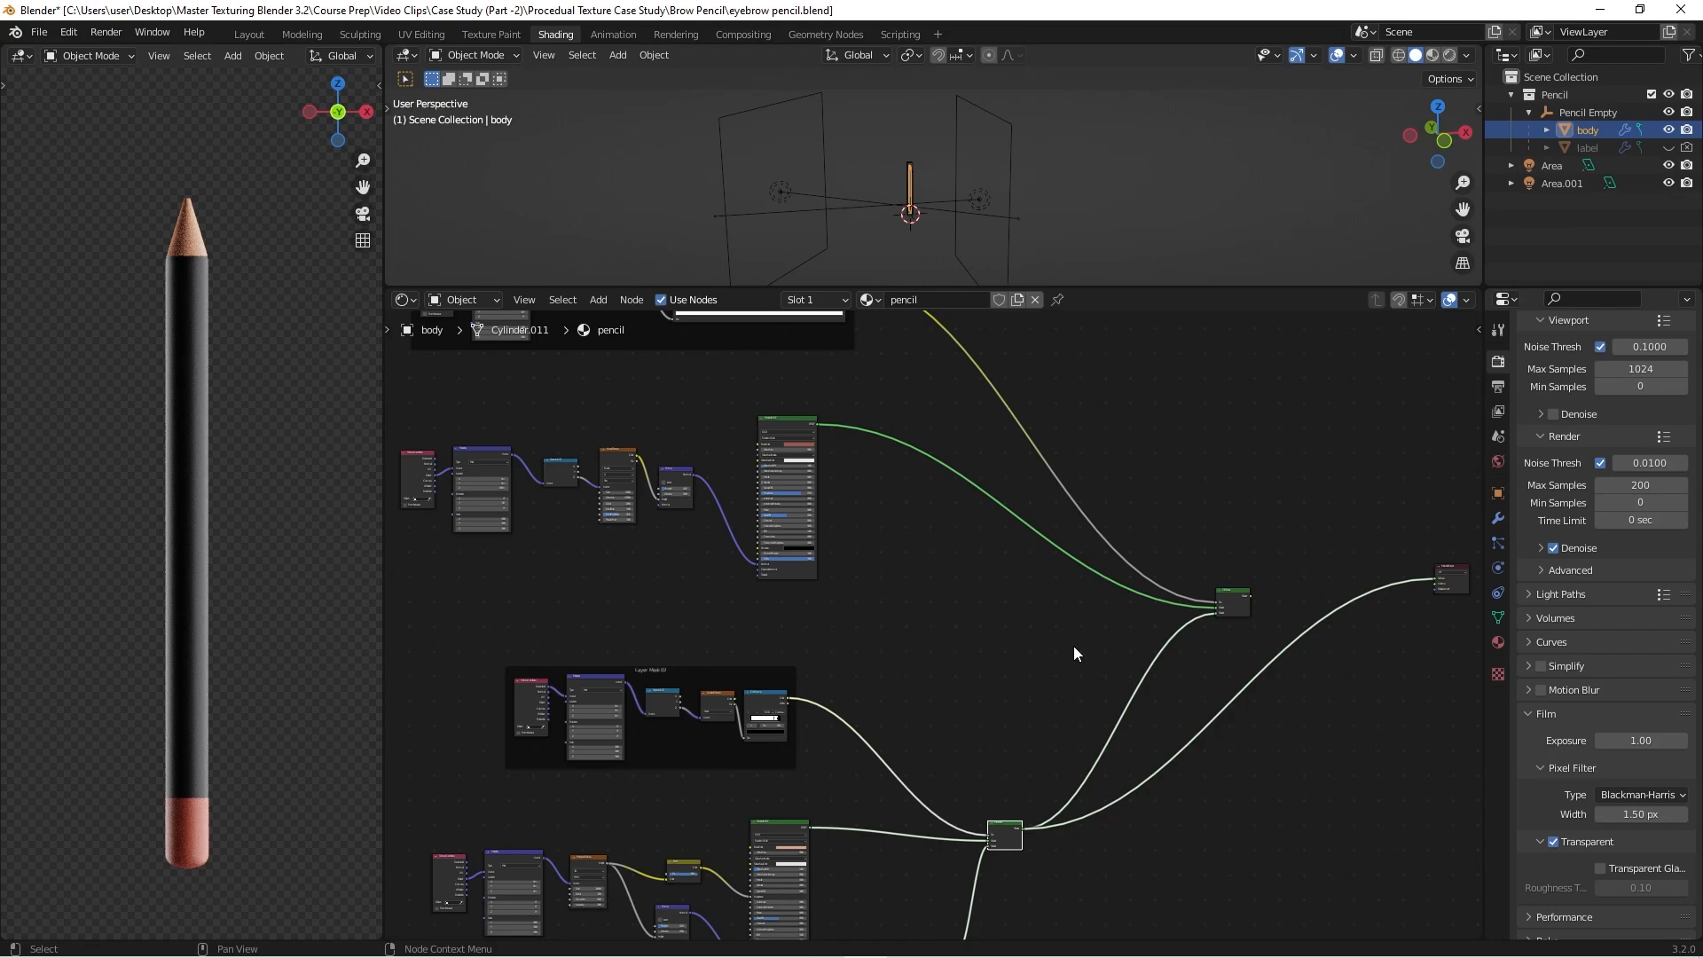
scroll(1073, 648, up, 2)
middle_drag(759, 437, 1008, 523)
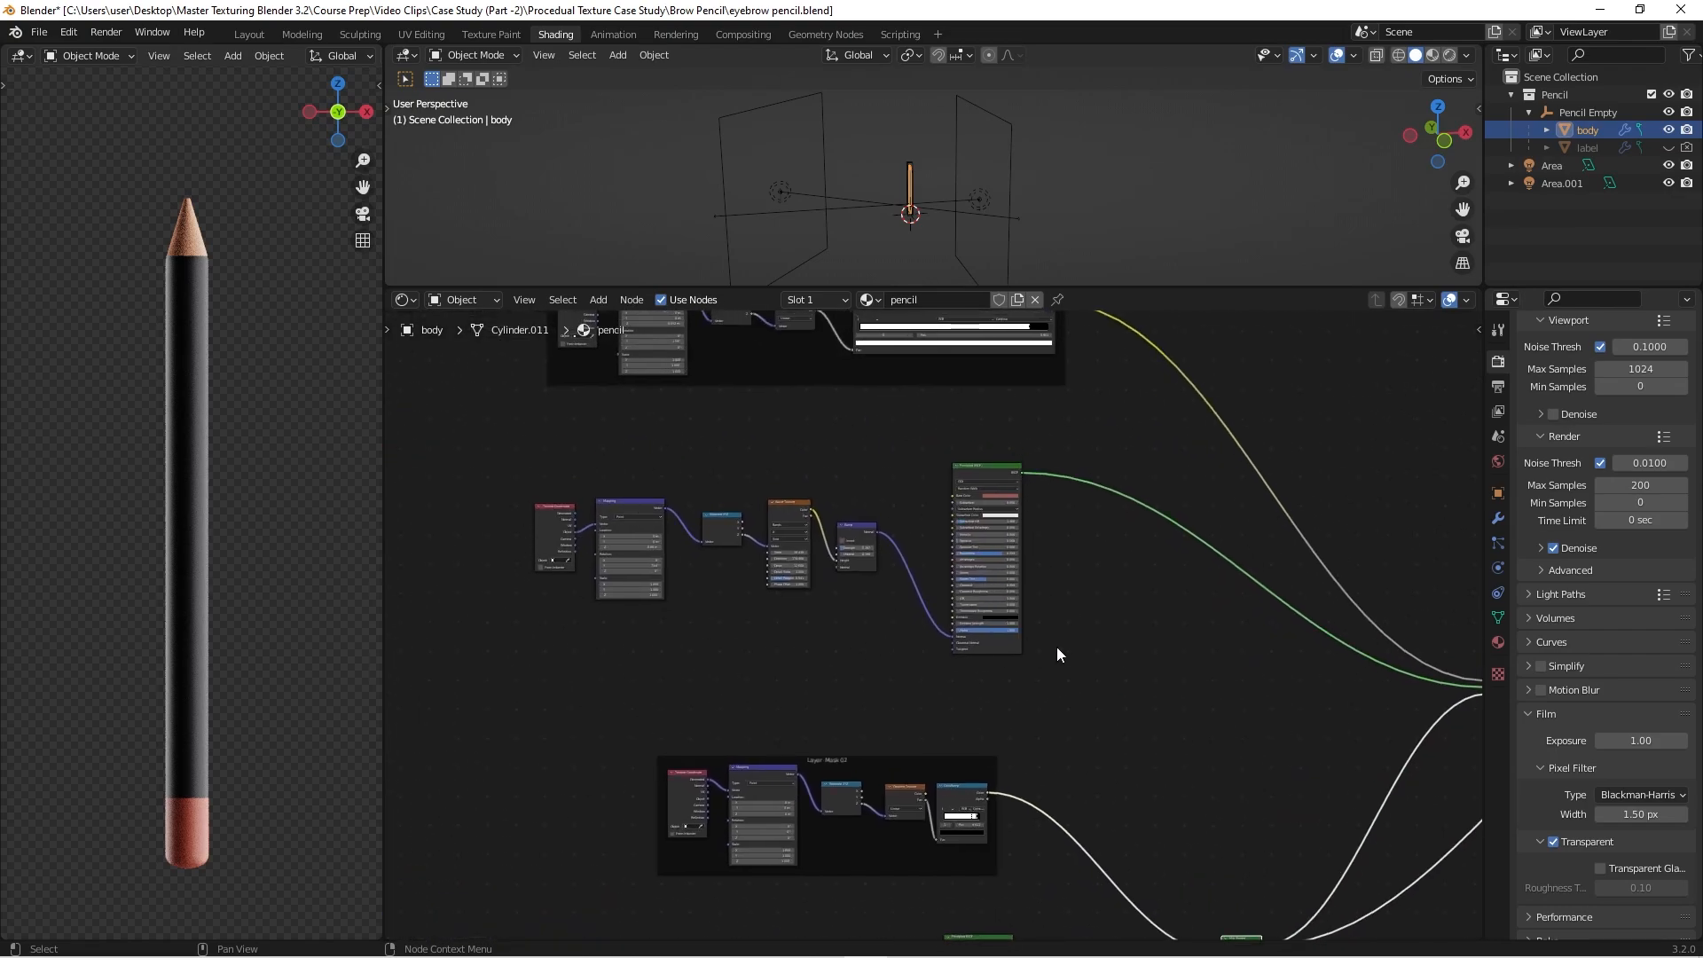
scroll(1030, 608, up, 1)
scroll(199, 188, up, 5)
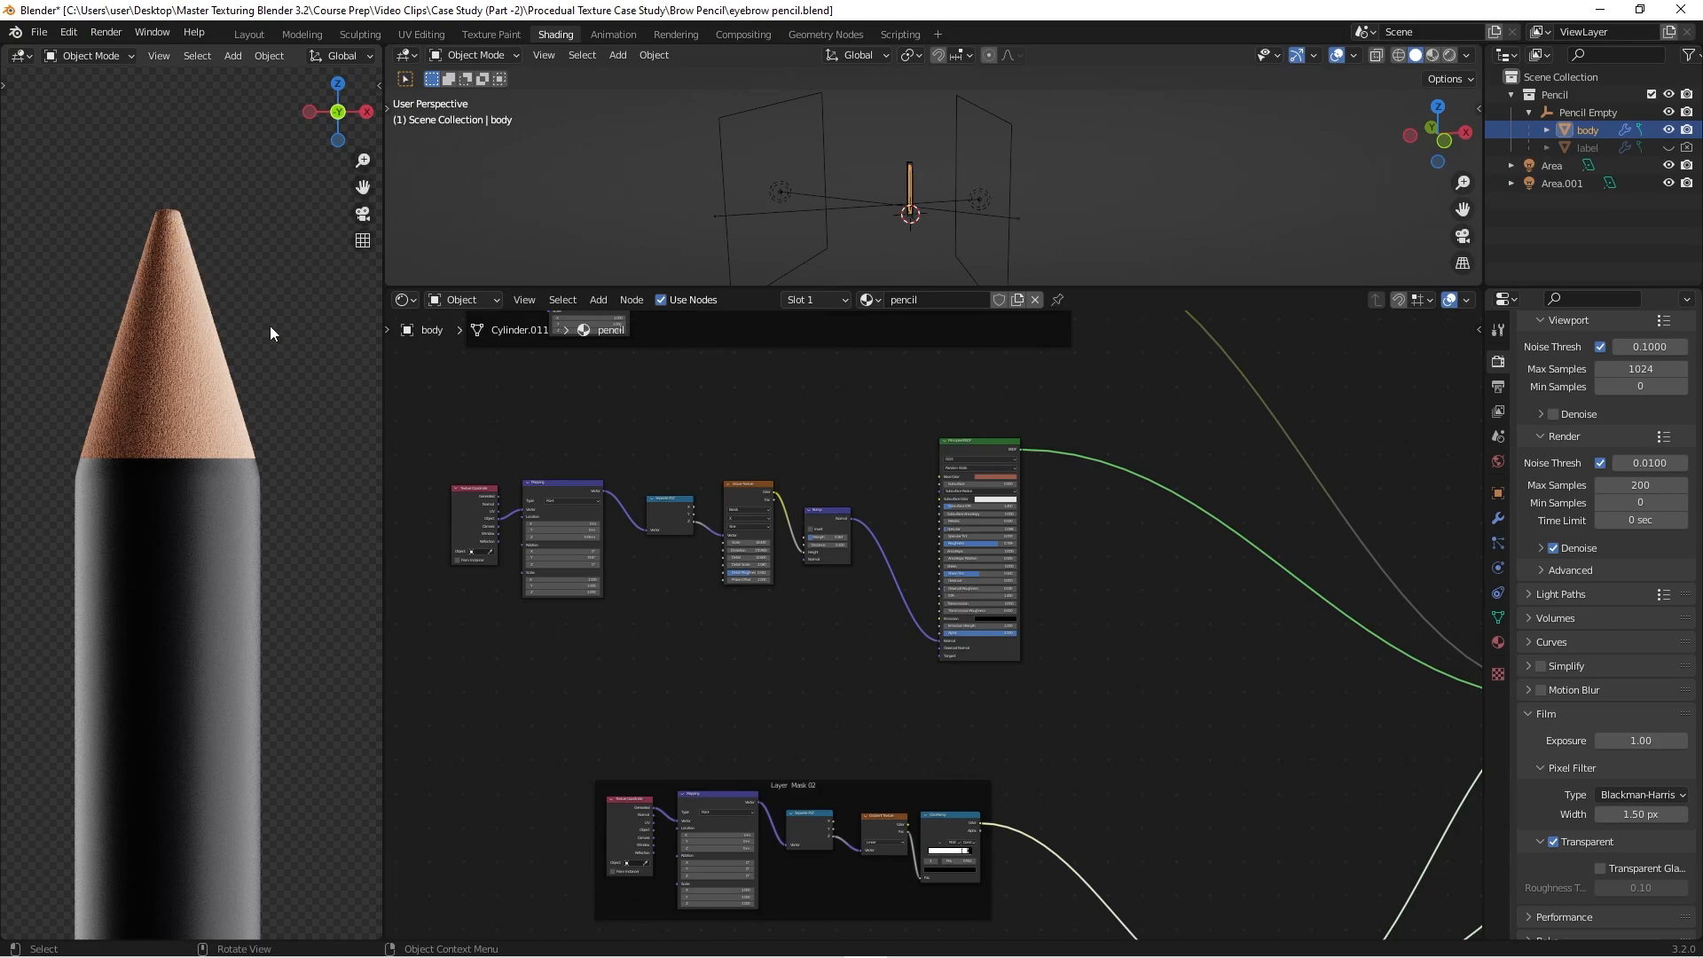
scroll(1056, 514, down, 2)
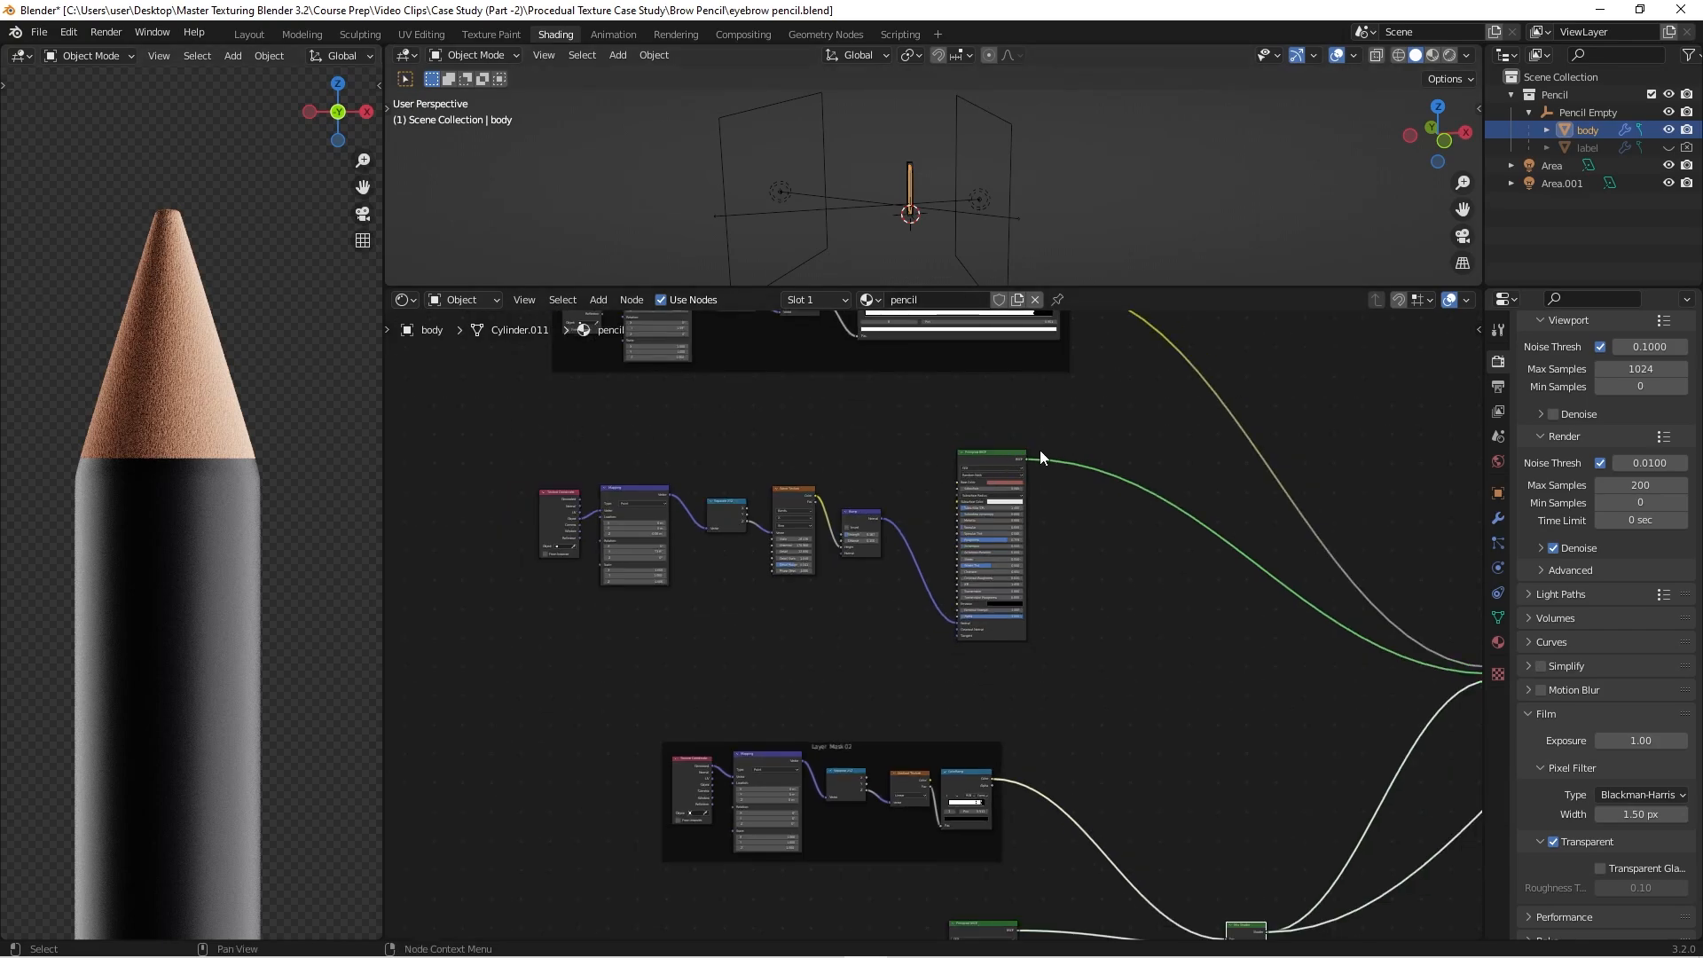
Step: Examine the nodes feeding the red Principled BSDF, from Texture Coordinate through Mapping, Separate XYZ and Wave Texture to Bump
scroll(1001, 454, up, 3)
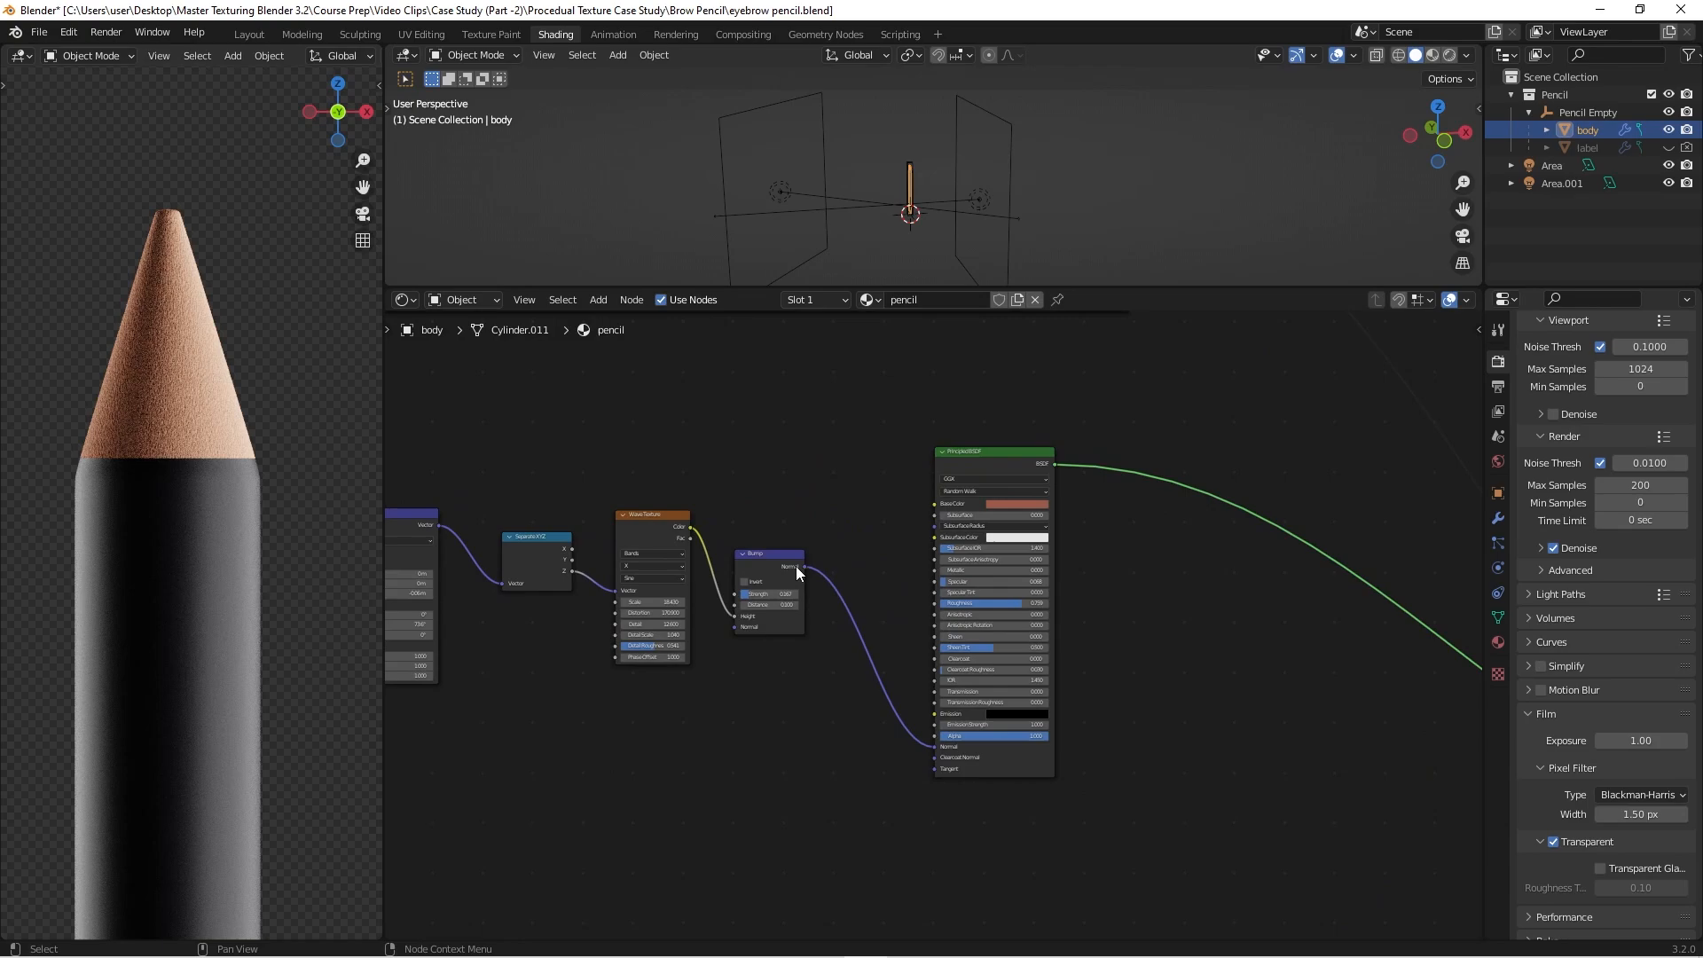
middle_drag(796, 566, 1190, 582)
scroll(1185, 582, up, 3)
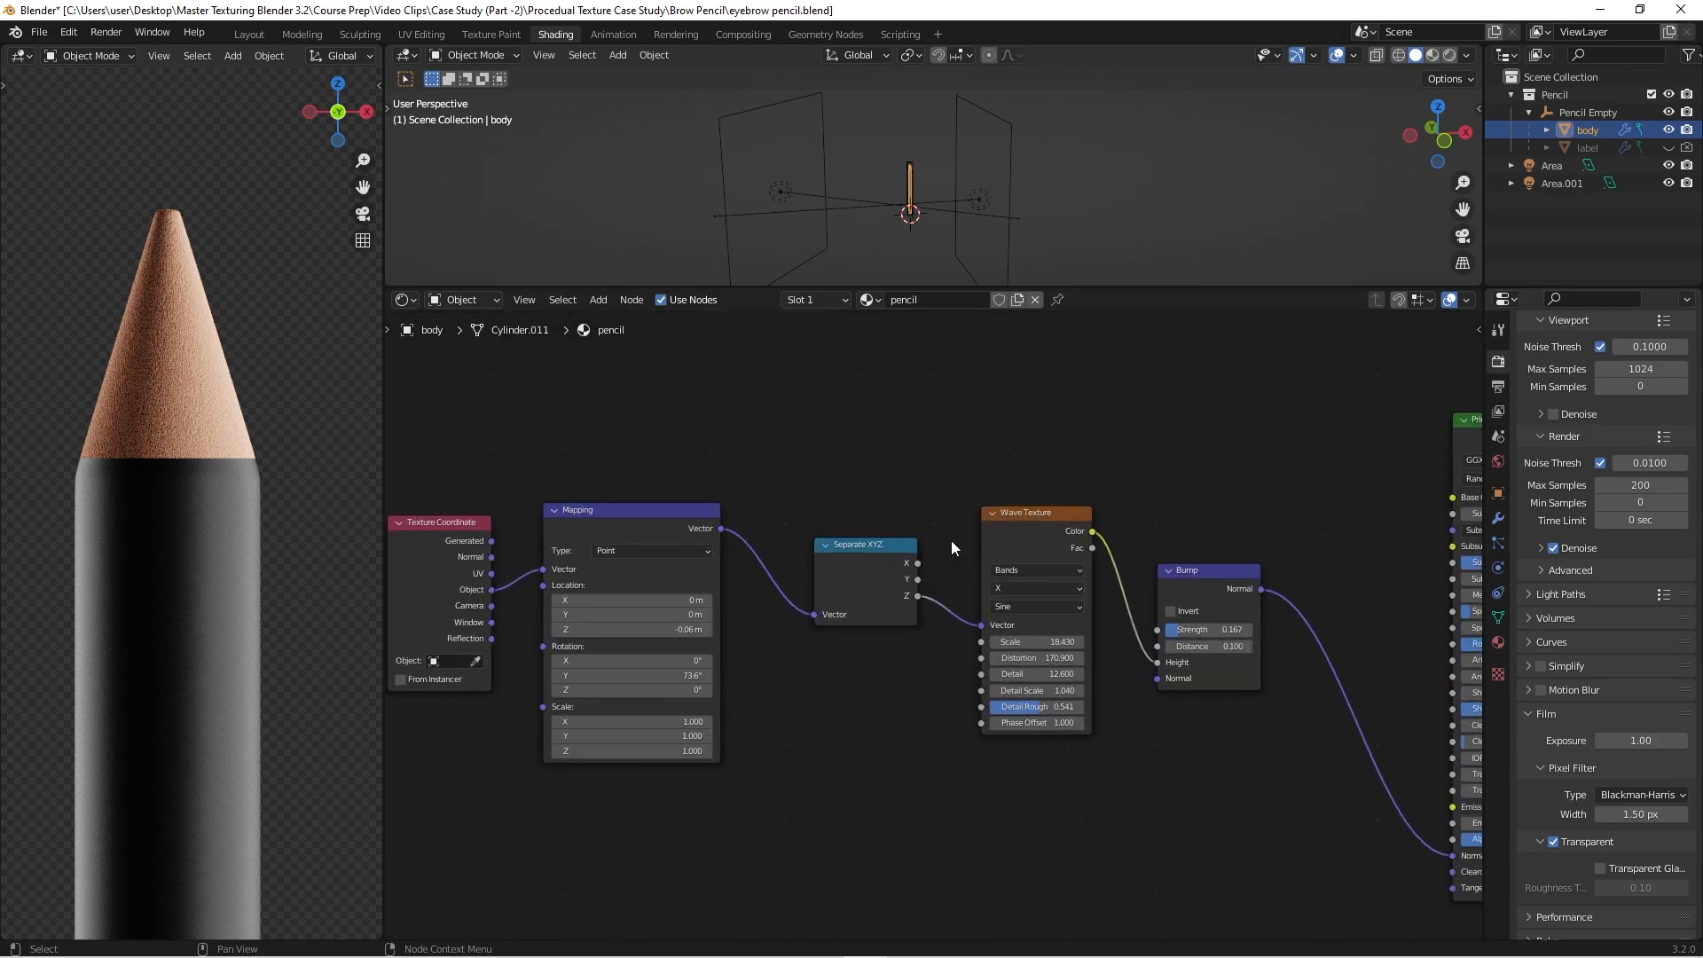
scroll(653, 532, up, 1)
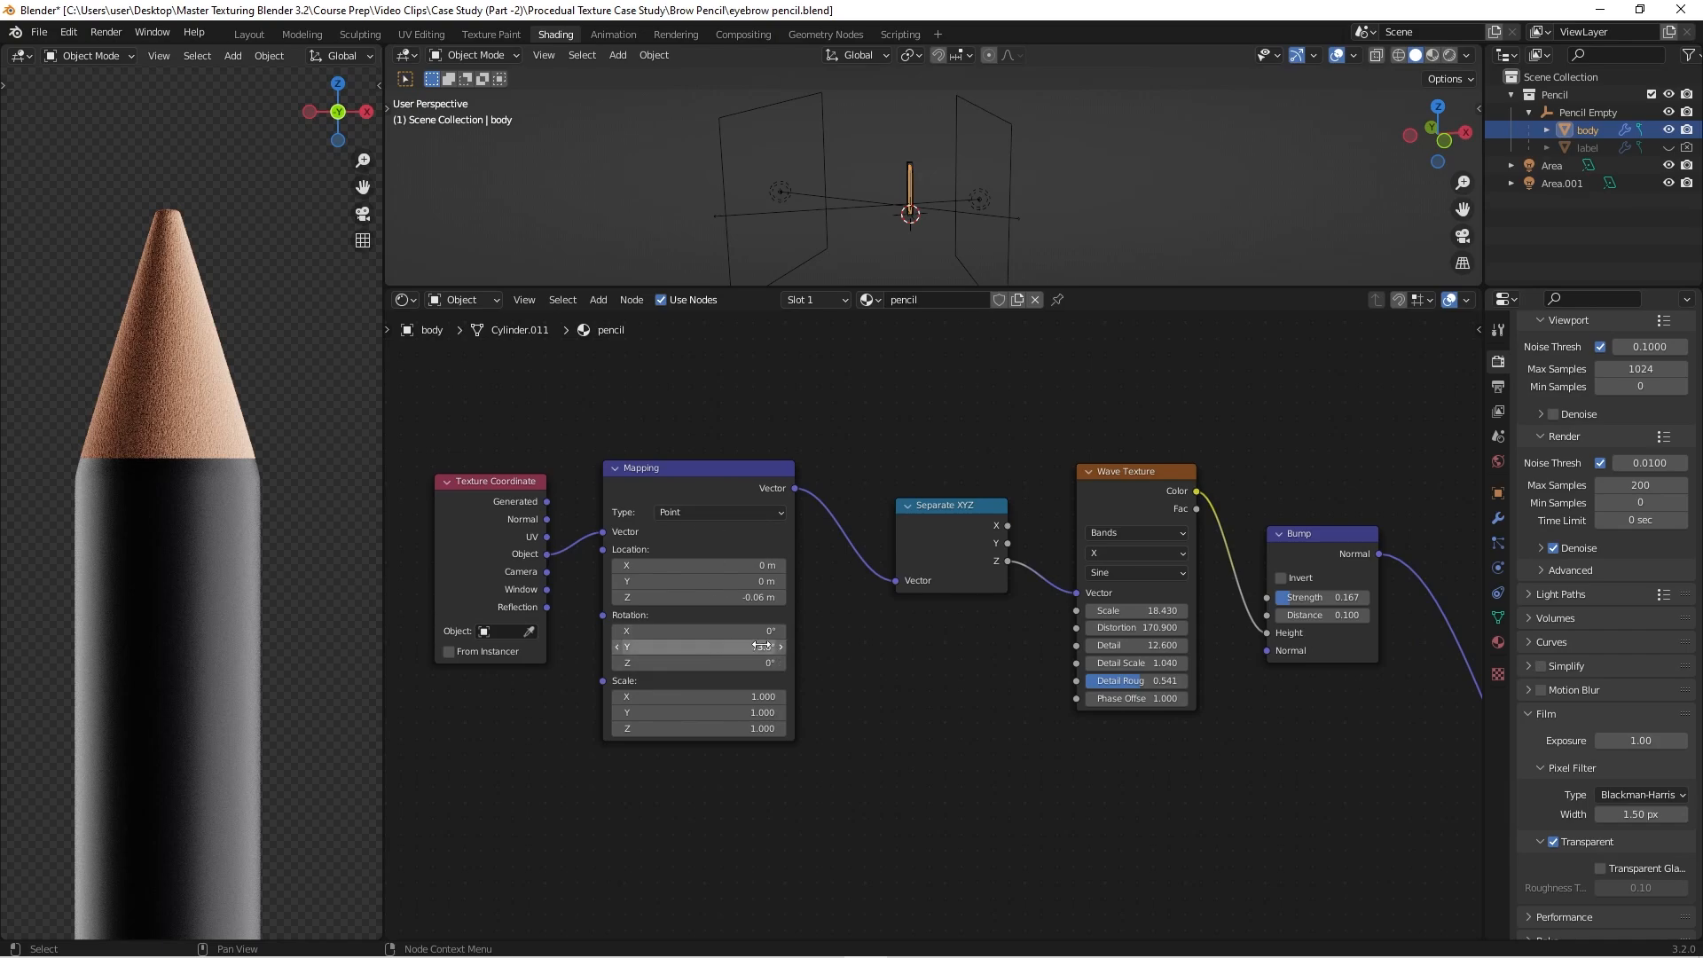
scroll(781, 645, down, 3)
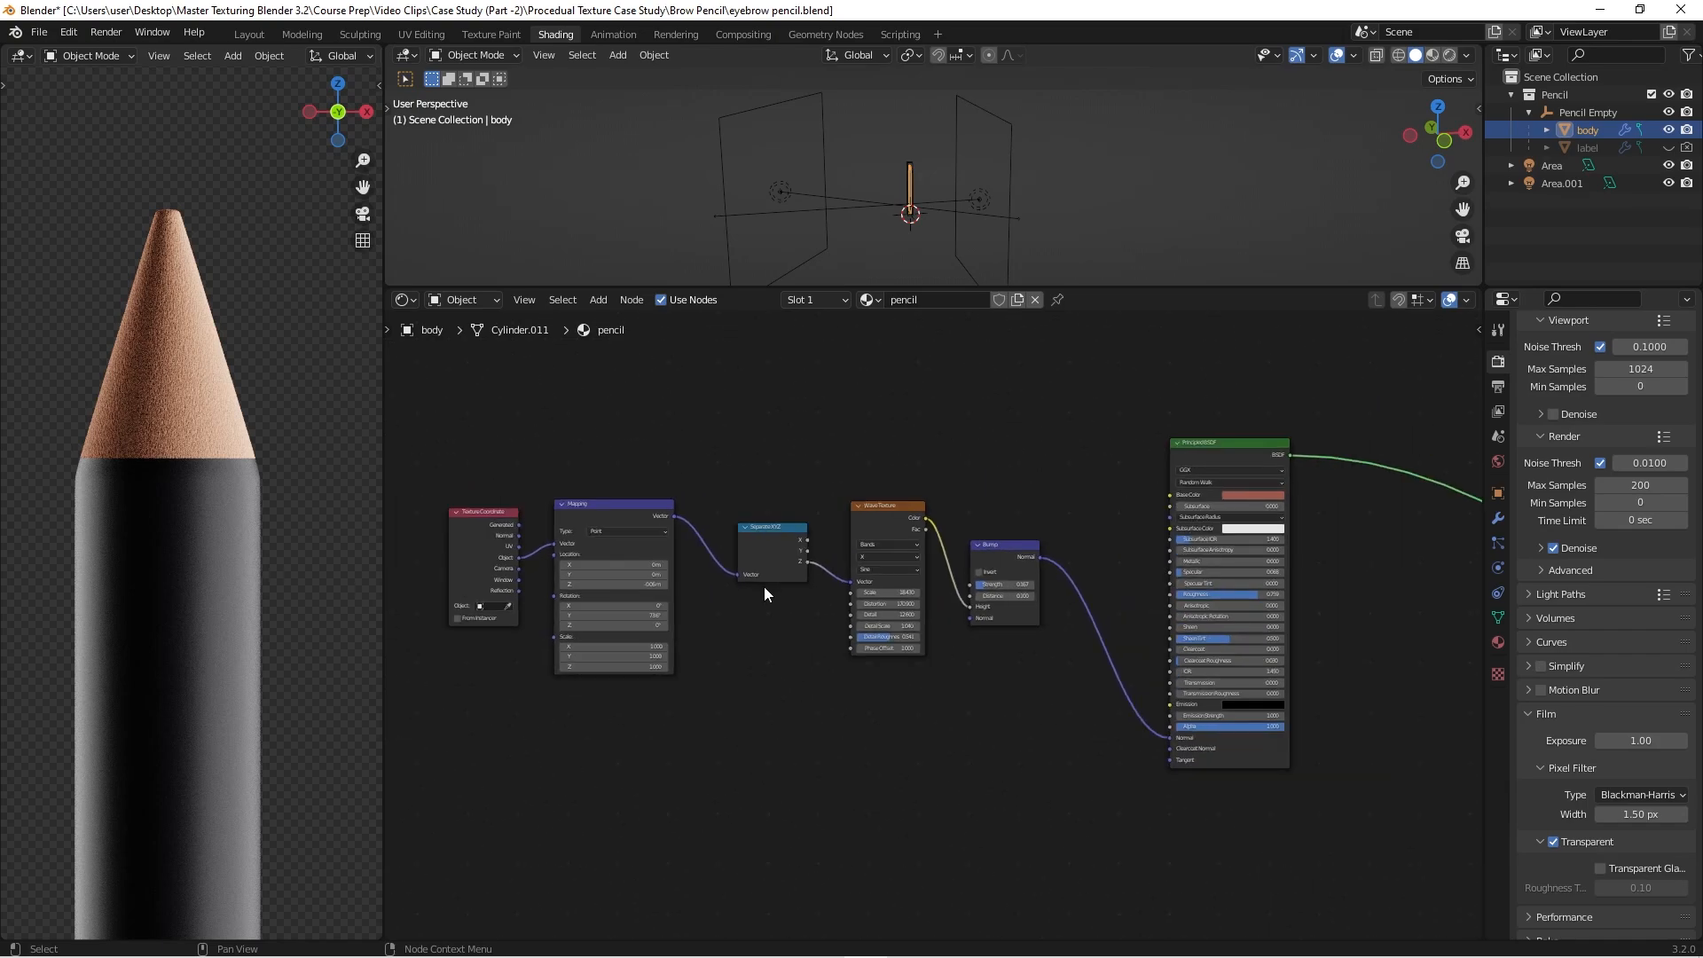
scroll(803, 558, up, 2)
scroll(928, 509, down, 4)
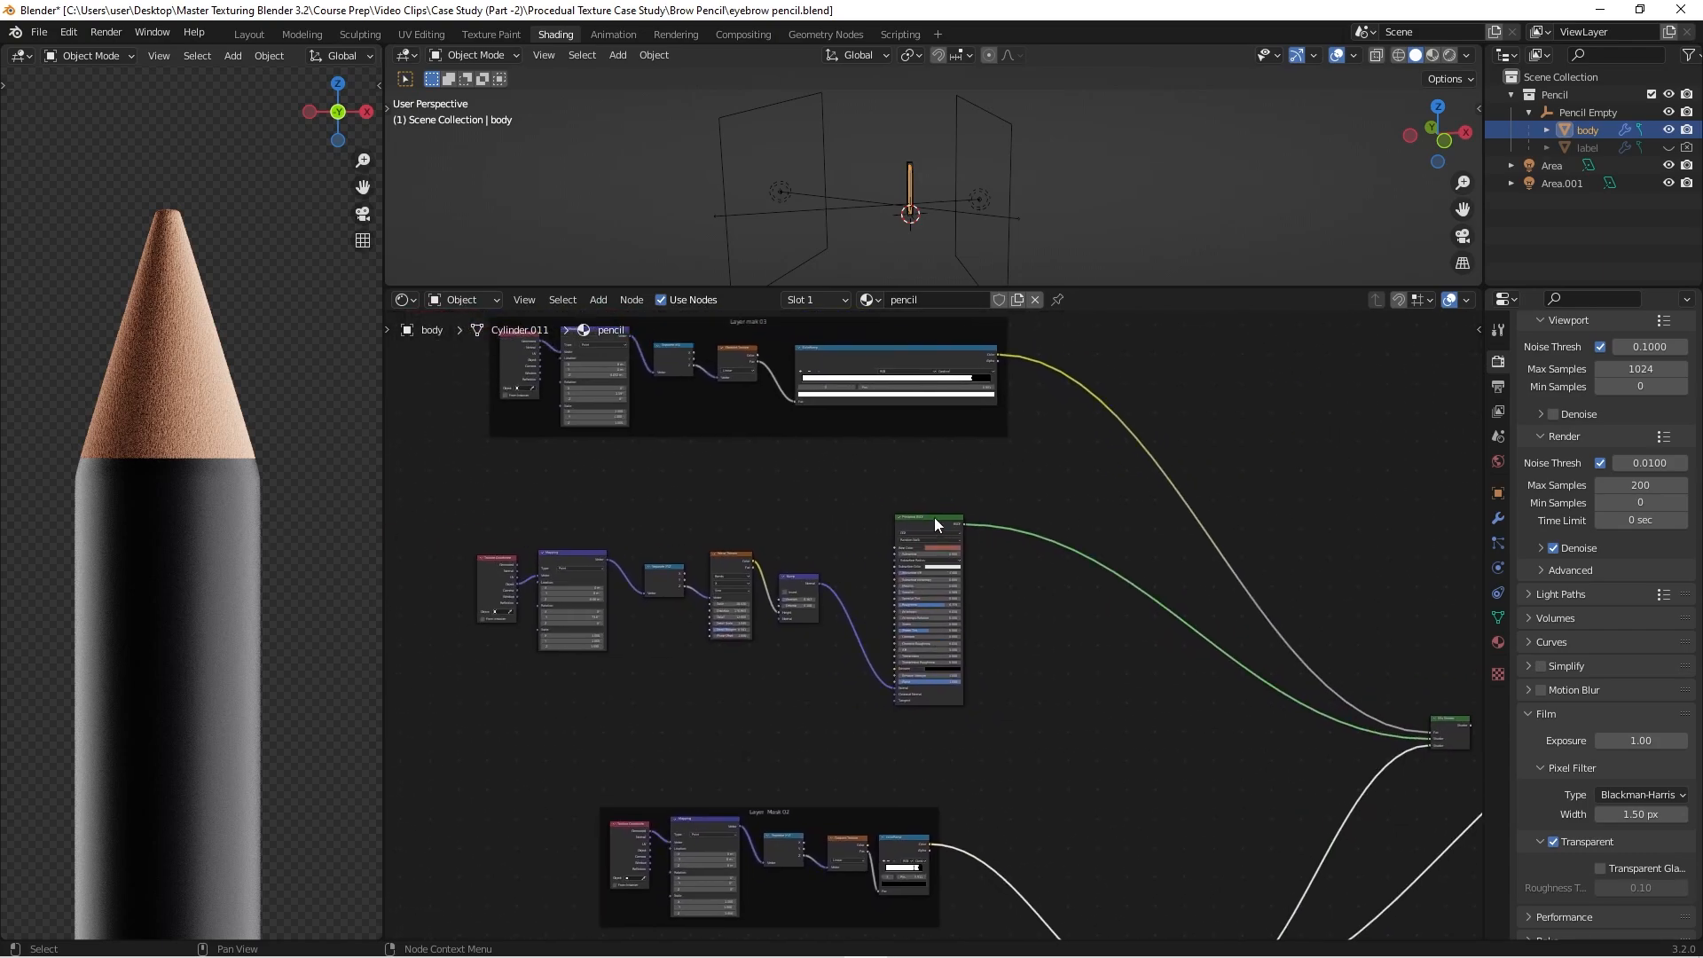
Step: Preview the red Principled BSDF and inspect its streaked bump texture close up on the pencil tip
ctrl+shift+click(934, 519)
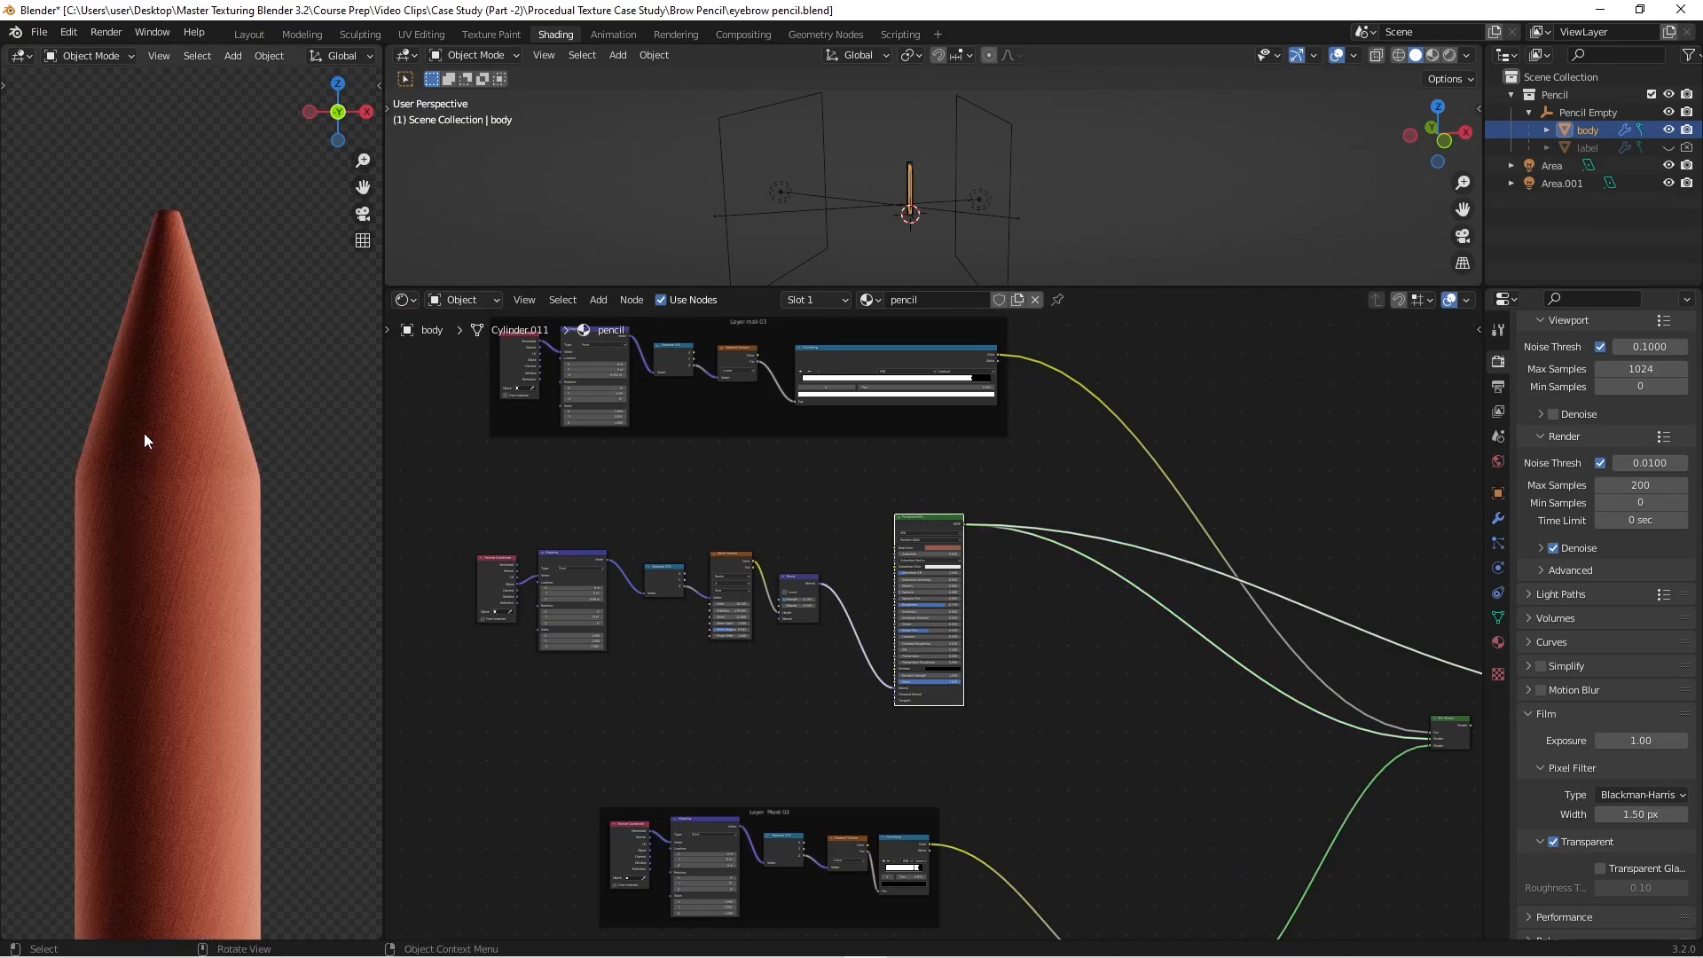
scroll(143, 433, up, 5)
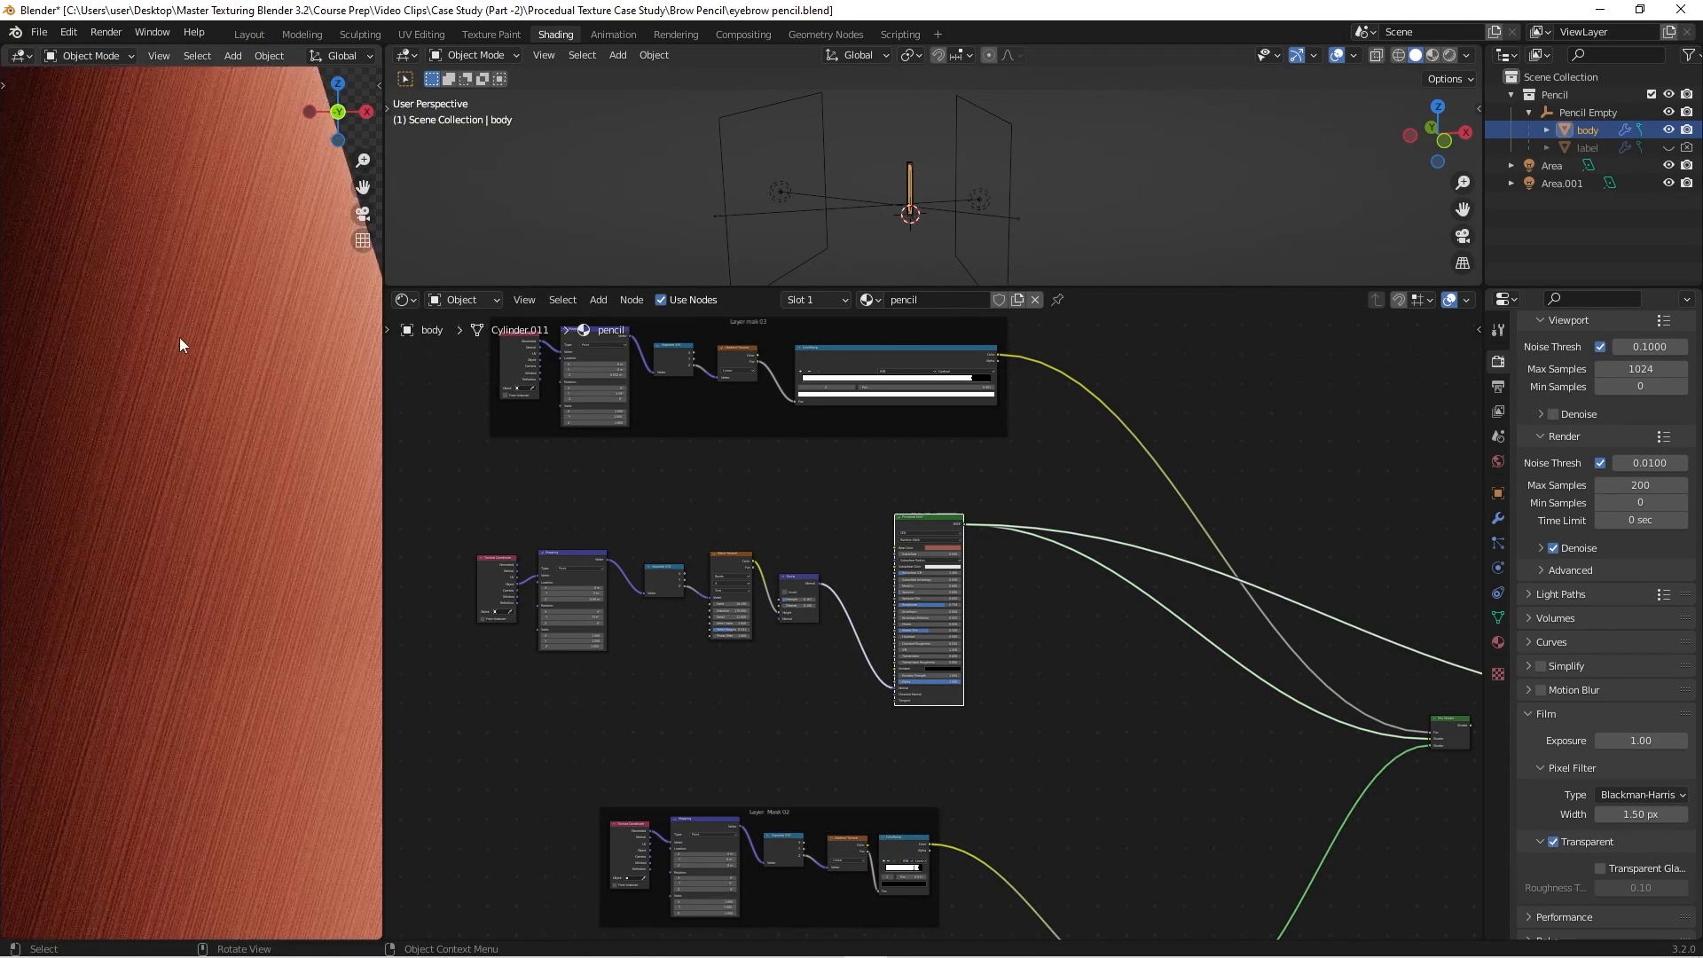
scroll(190, 340, down, 3)
mouse_move(205, 342)
shift+middle_down()
mouse_move(251, 518)
mouse_move(289, 524)
shift+middle_up()
scroll(220, 269, up, 1)
scroll(222, 264, down, 1)
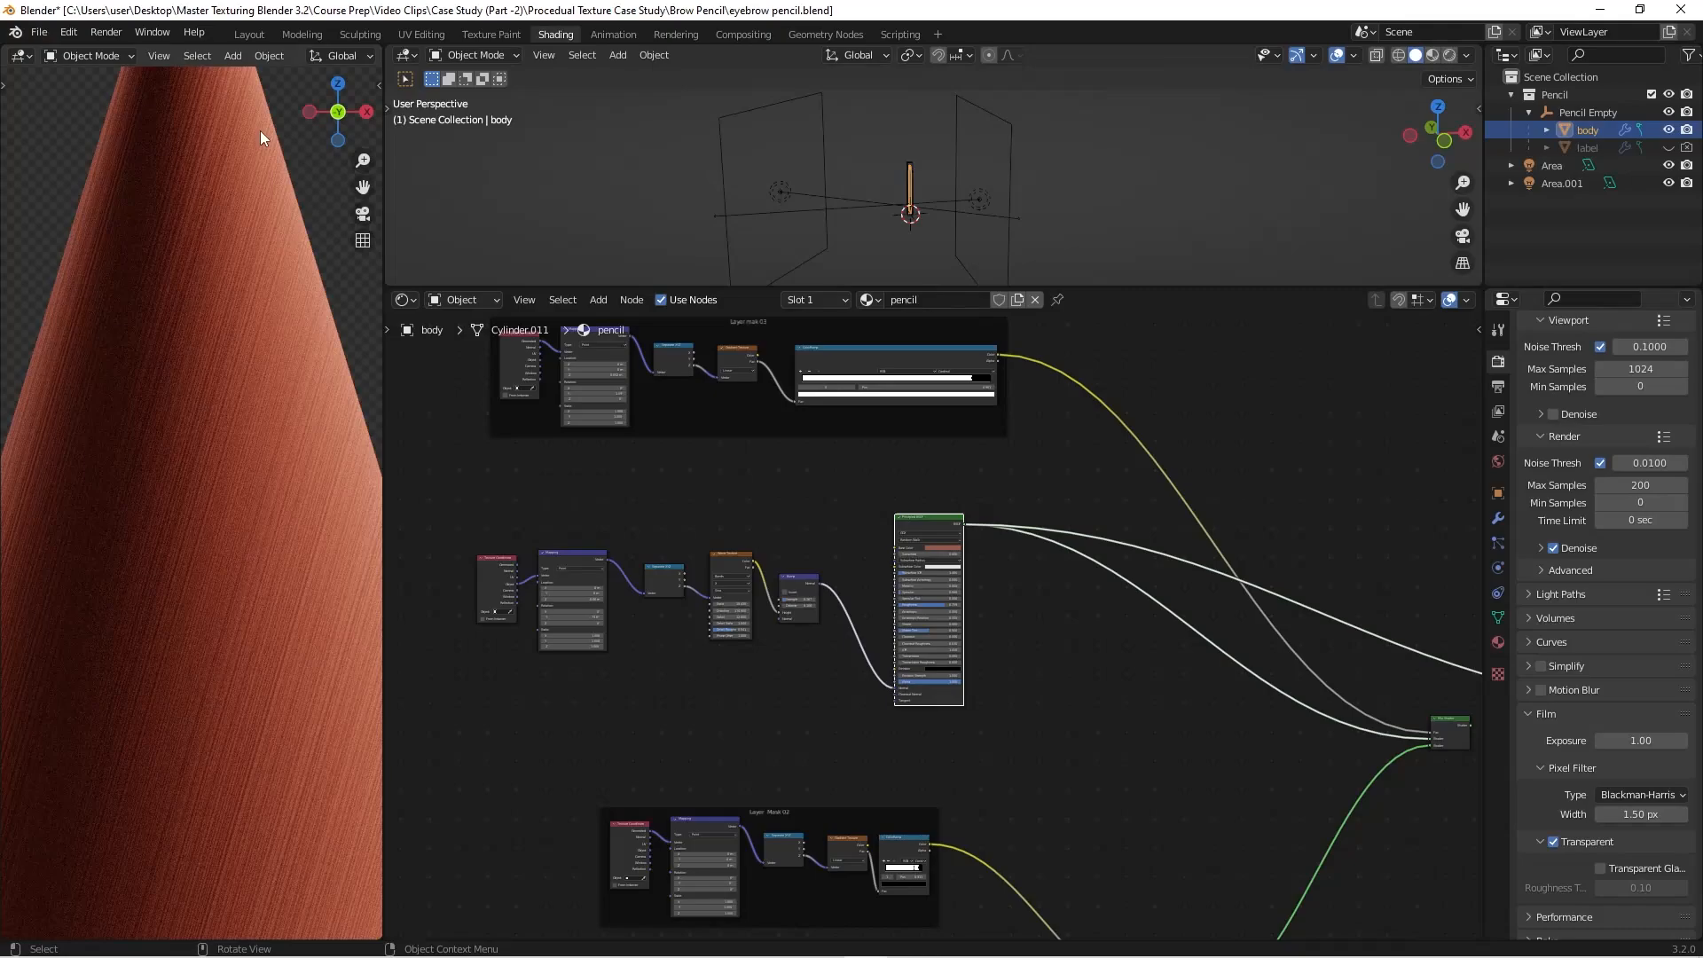
shift+middle_drag(220, 116, 221, 285)
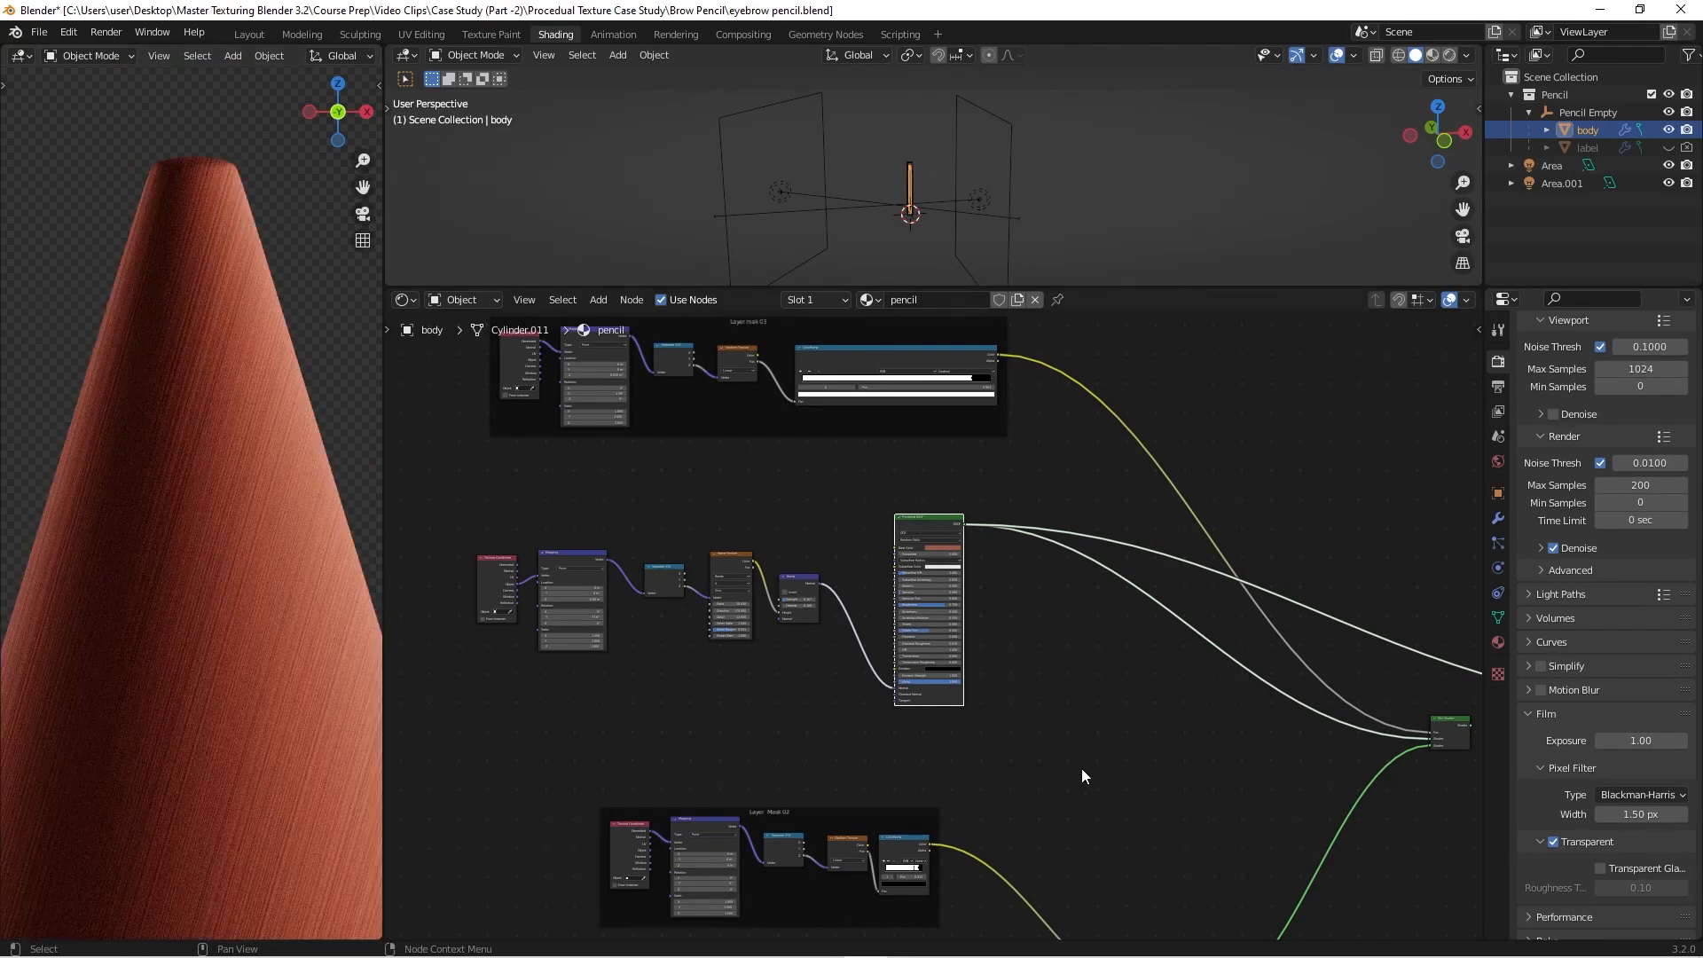
Step: Review the Mapping and Wave Texture settings behind the streaks and the layer's link to its Mix Shader
middle_drag(1082, 776, 1425, 707)
scroll(1189, 665, up, 6)
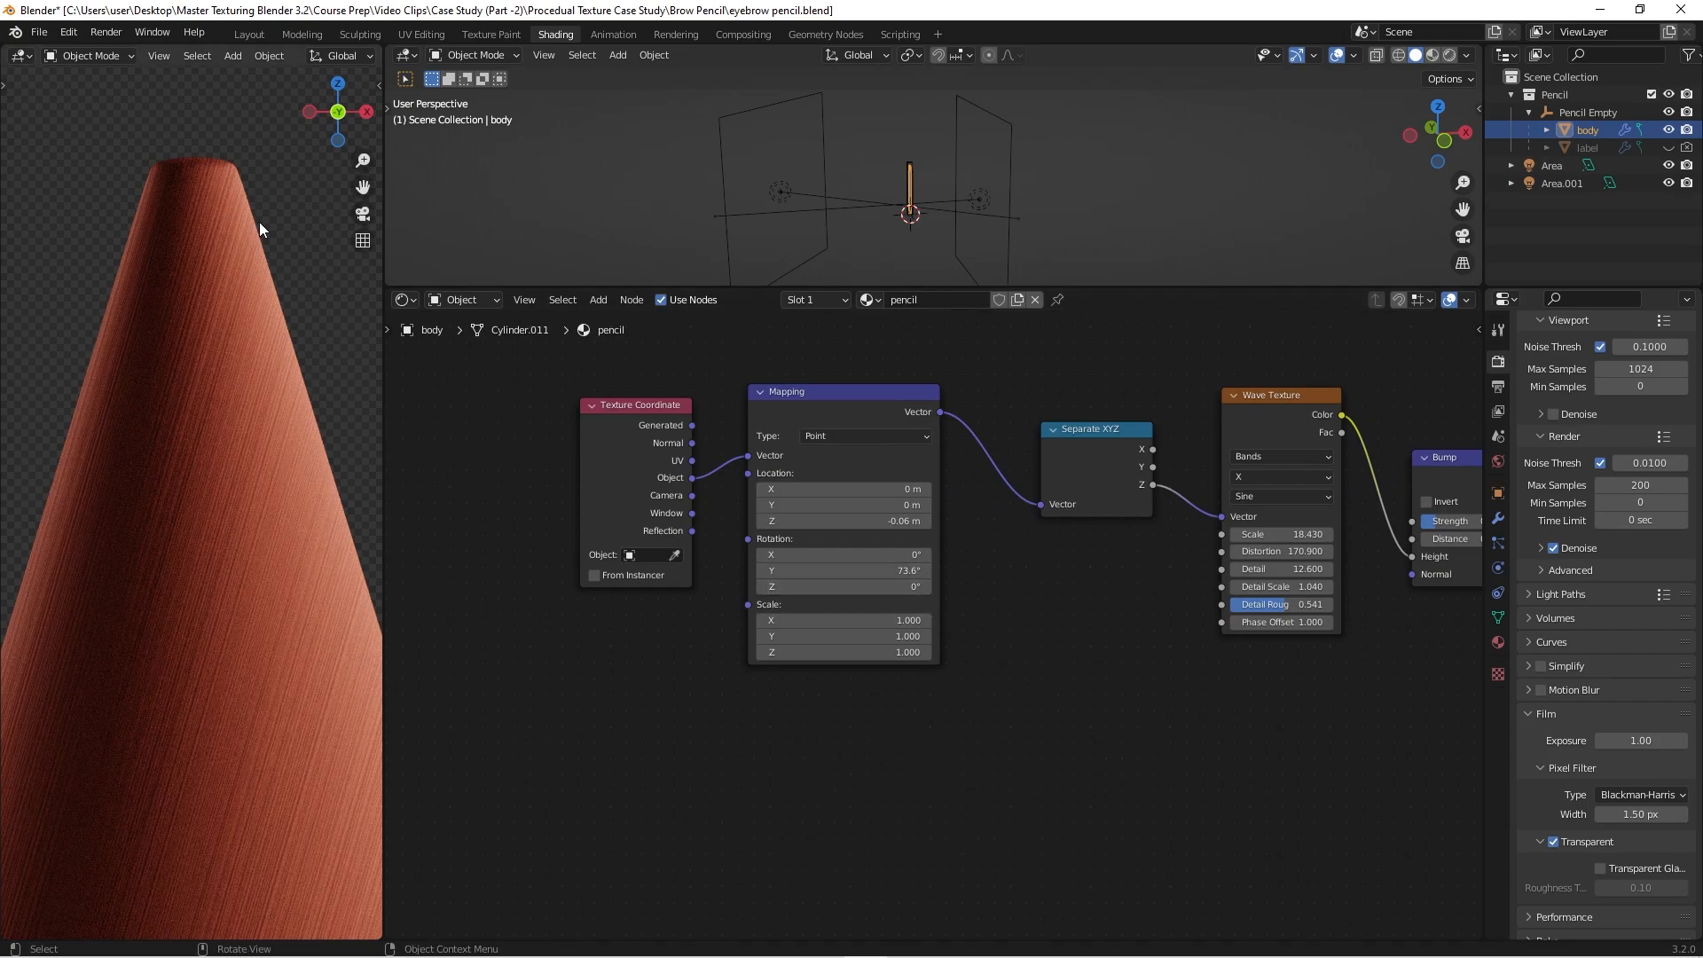
scroll(999, 694, down, 4)
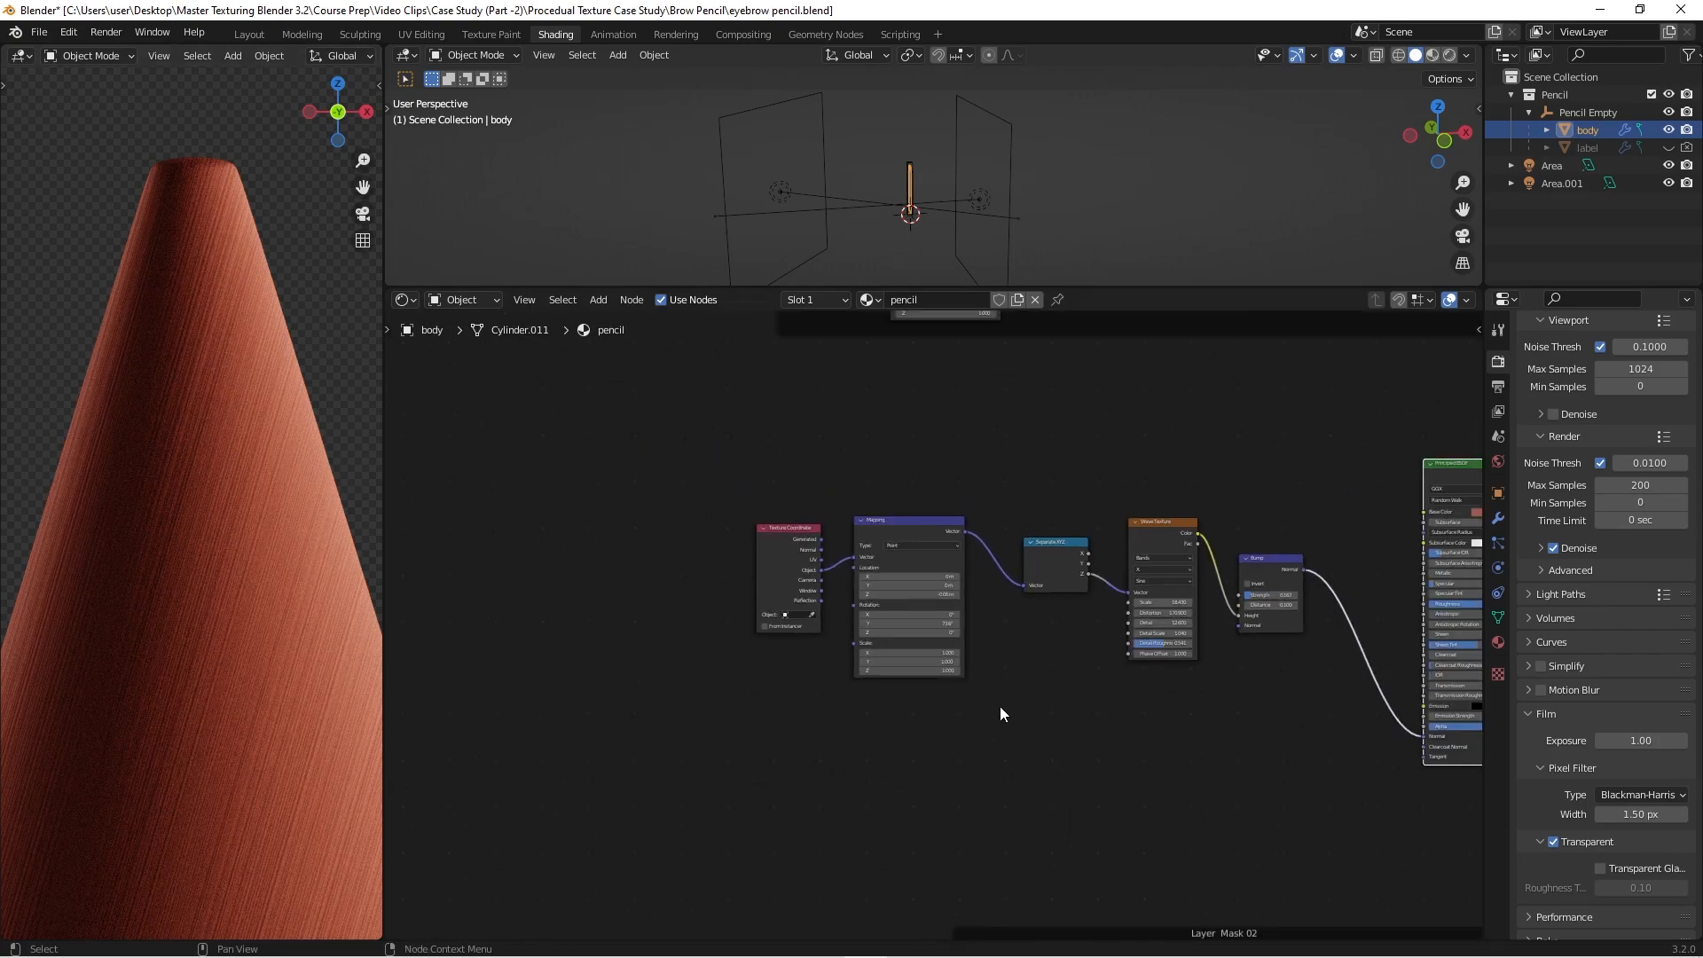
middle_drag(1000, 730, 792, 703)
scroll(792, 703, down, 3)
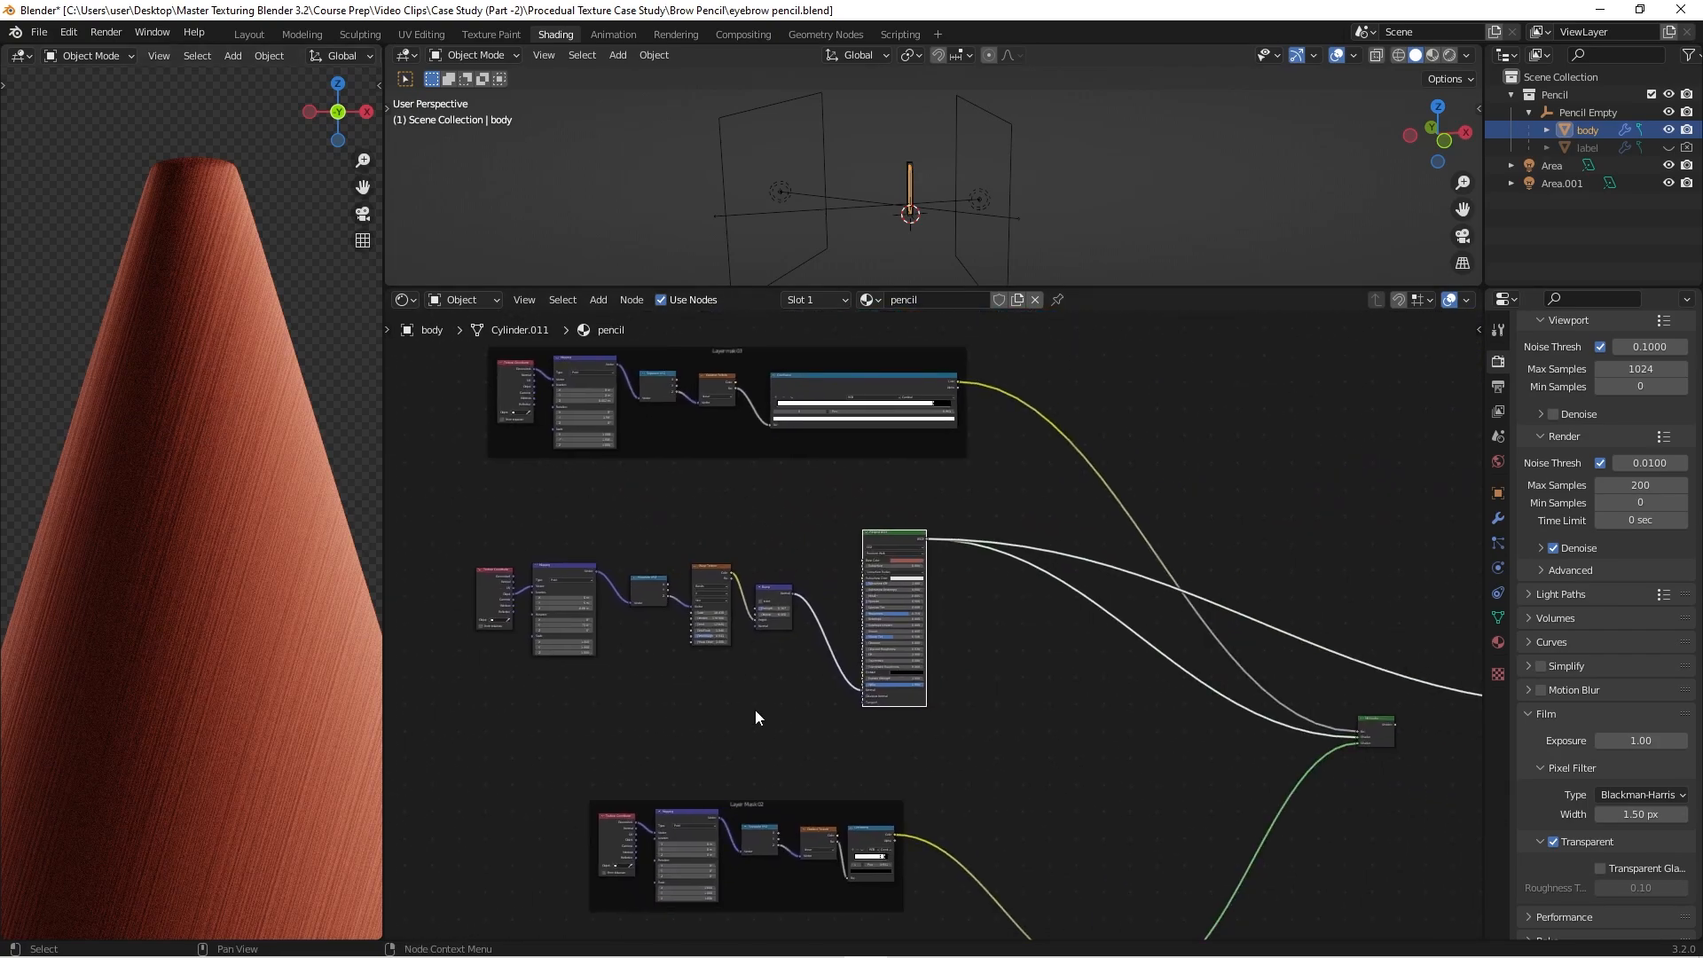
mouse_move(1034, 702)
middle_down()
mouse_move(1020, 697)
mouse_move(1041, 724)
middle_up()
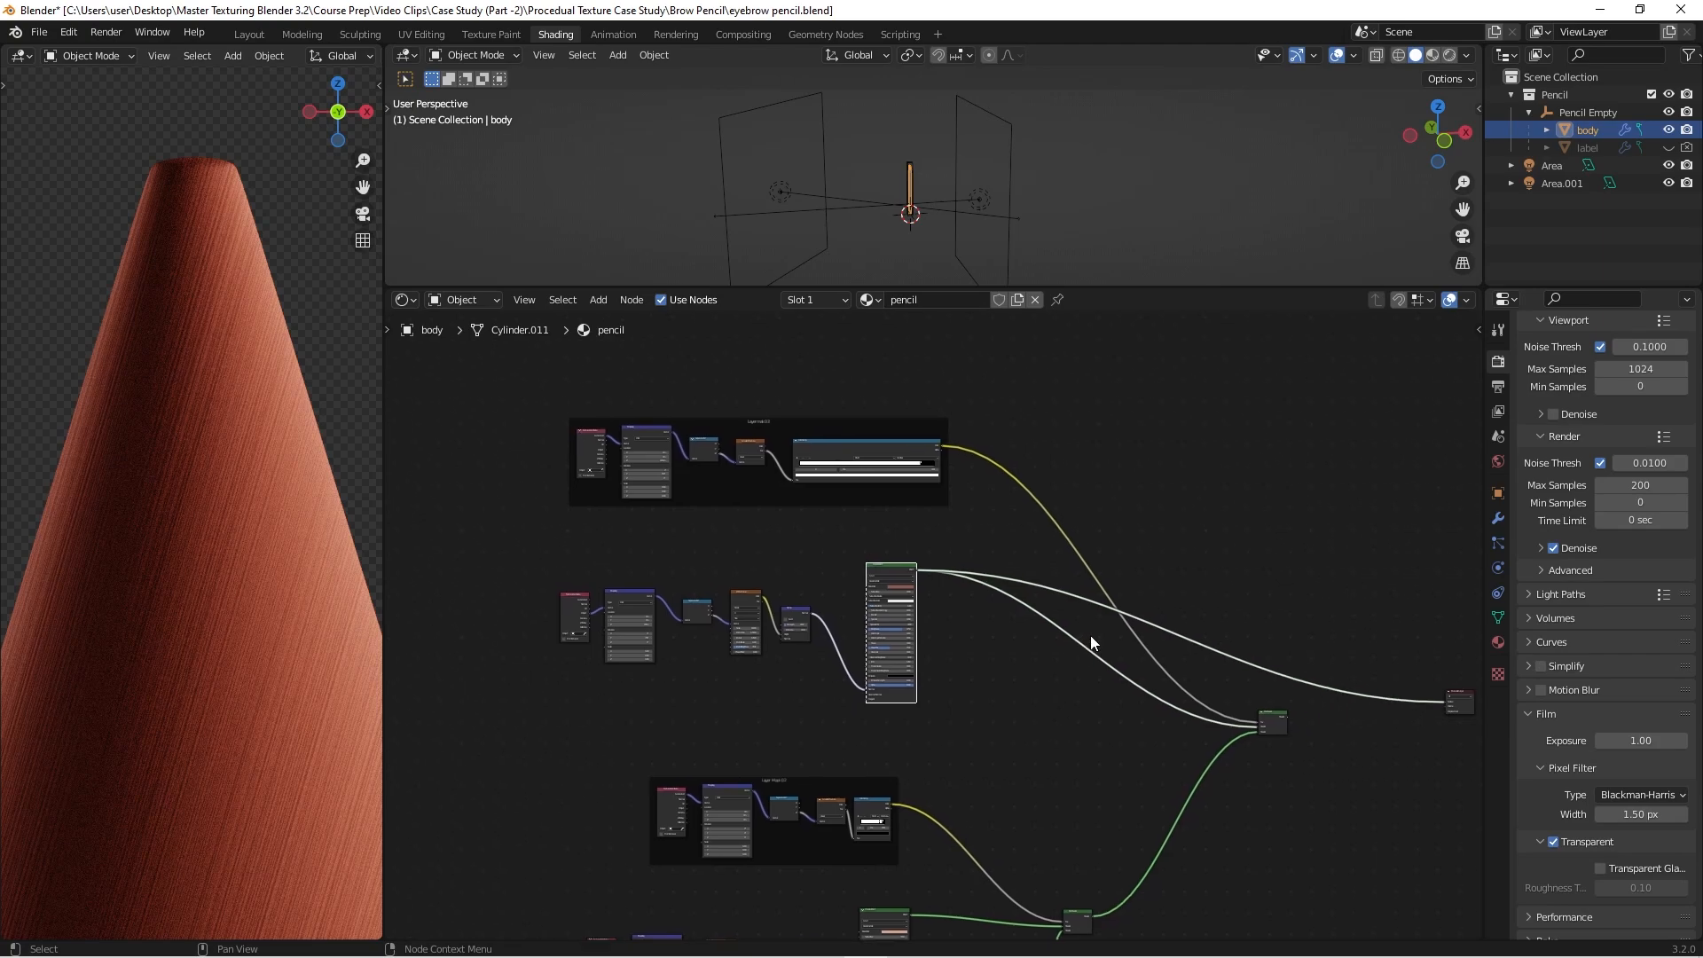
Step: Preview the Layer mak 03 ColorRamp on the pencil tip and examine its black and white stops
ctrl+shift+click(883, 441)
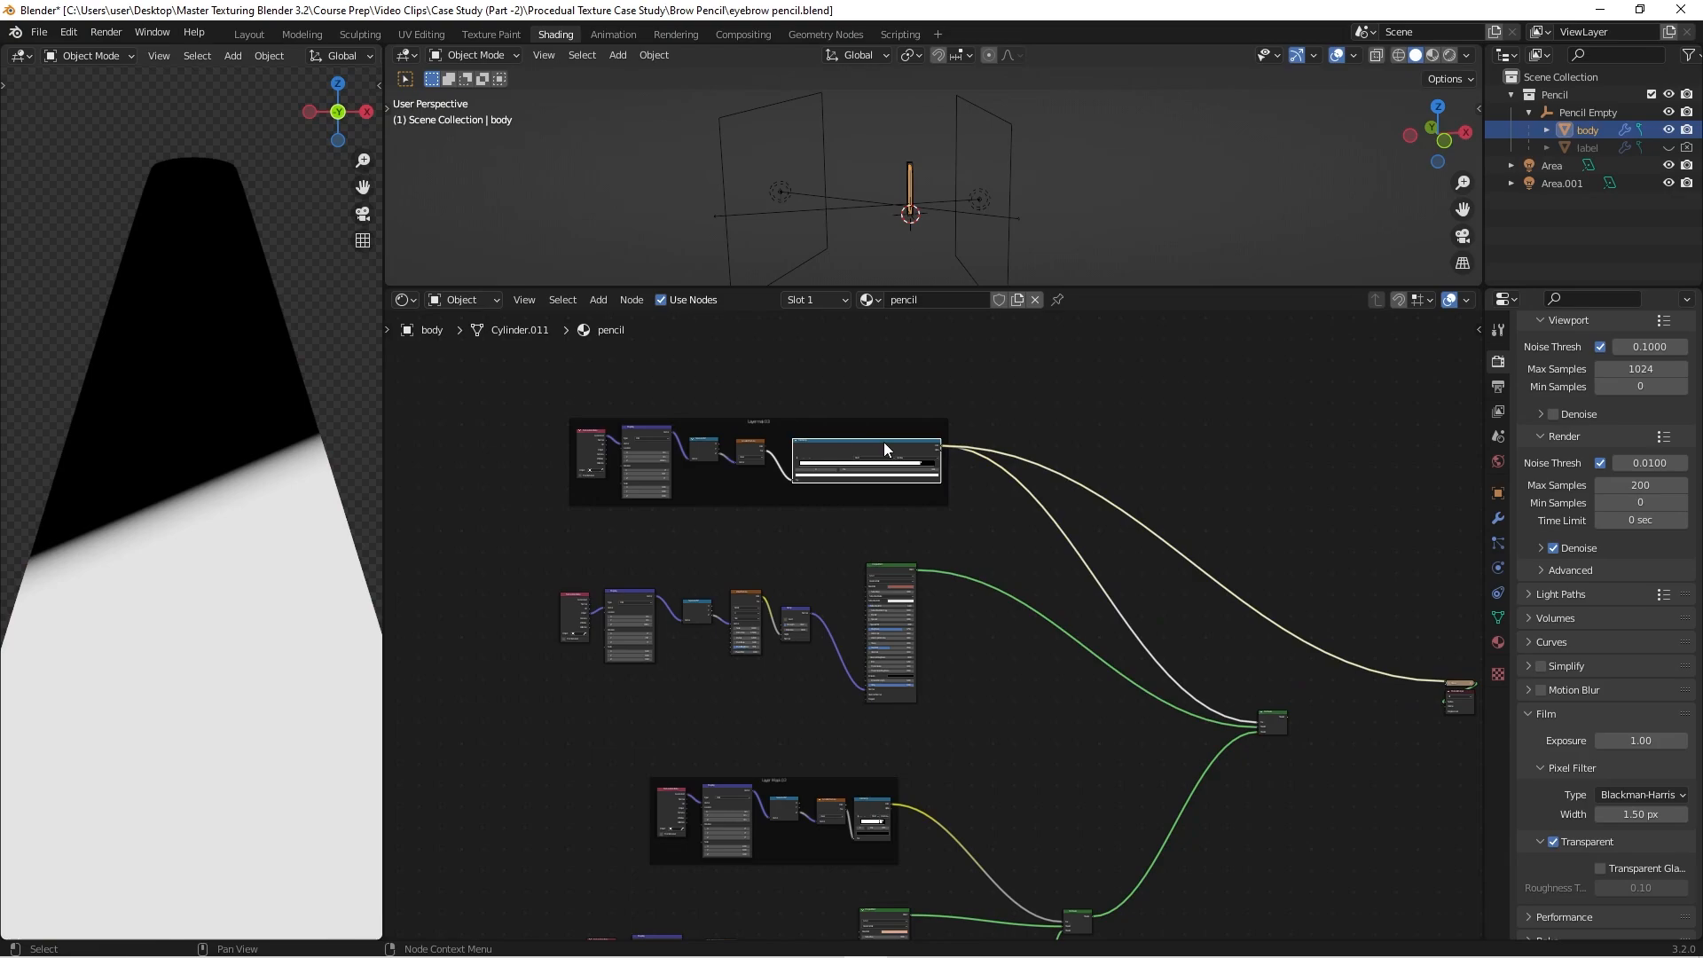
scroll(146, 534, up, 3)
middle_drag(135, 514, 233, 456)
scroll(851, 523, up, 6)
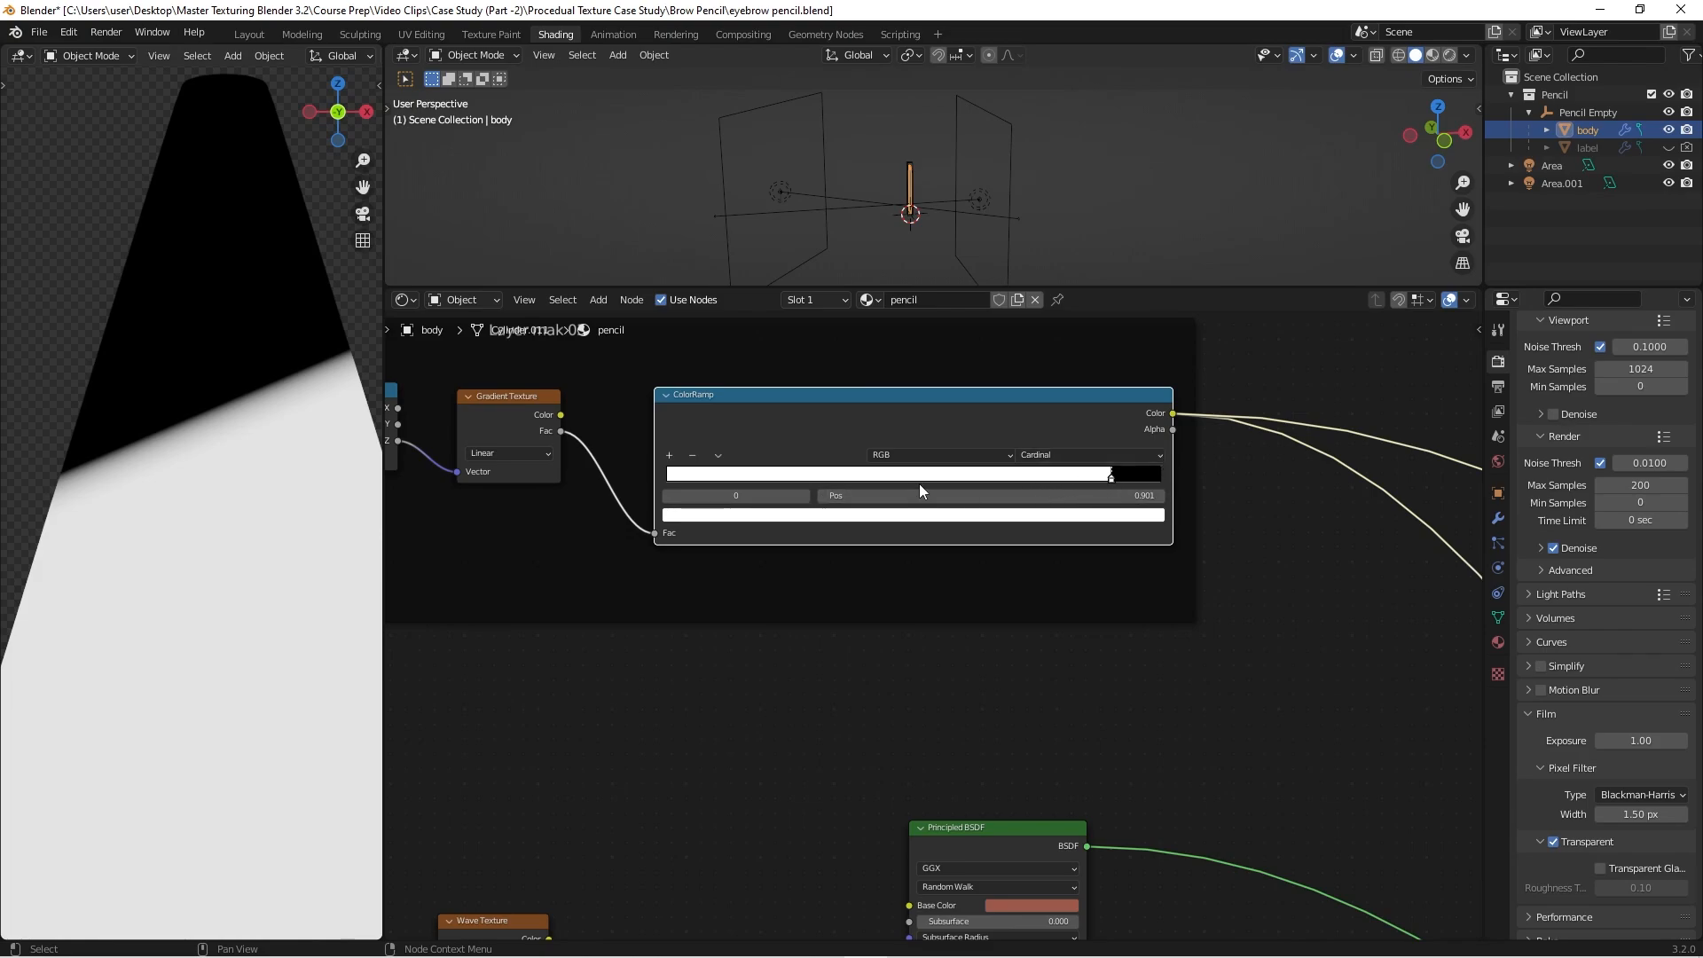
Step: Try shifting the black stop on the Layer mak 03 ColorRamp and undo the move
scroll(995, 577, down, 4)
middle_drag(897, 660, 963, 671)
scroll(1128, 510, up, 3)
drag(1146, 513, 1120, 510)
key(ctrl+z)
scroll(883, 592, down, 3)
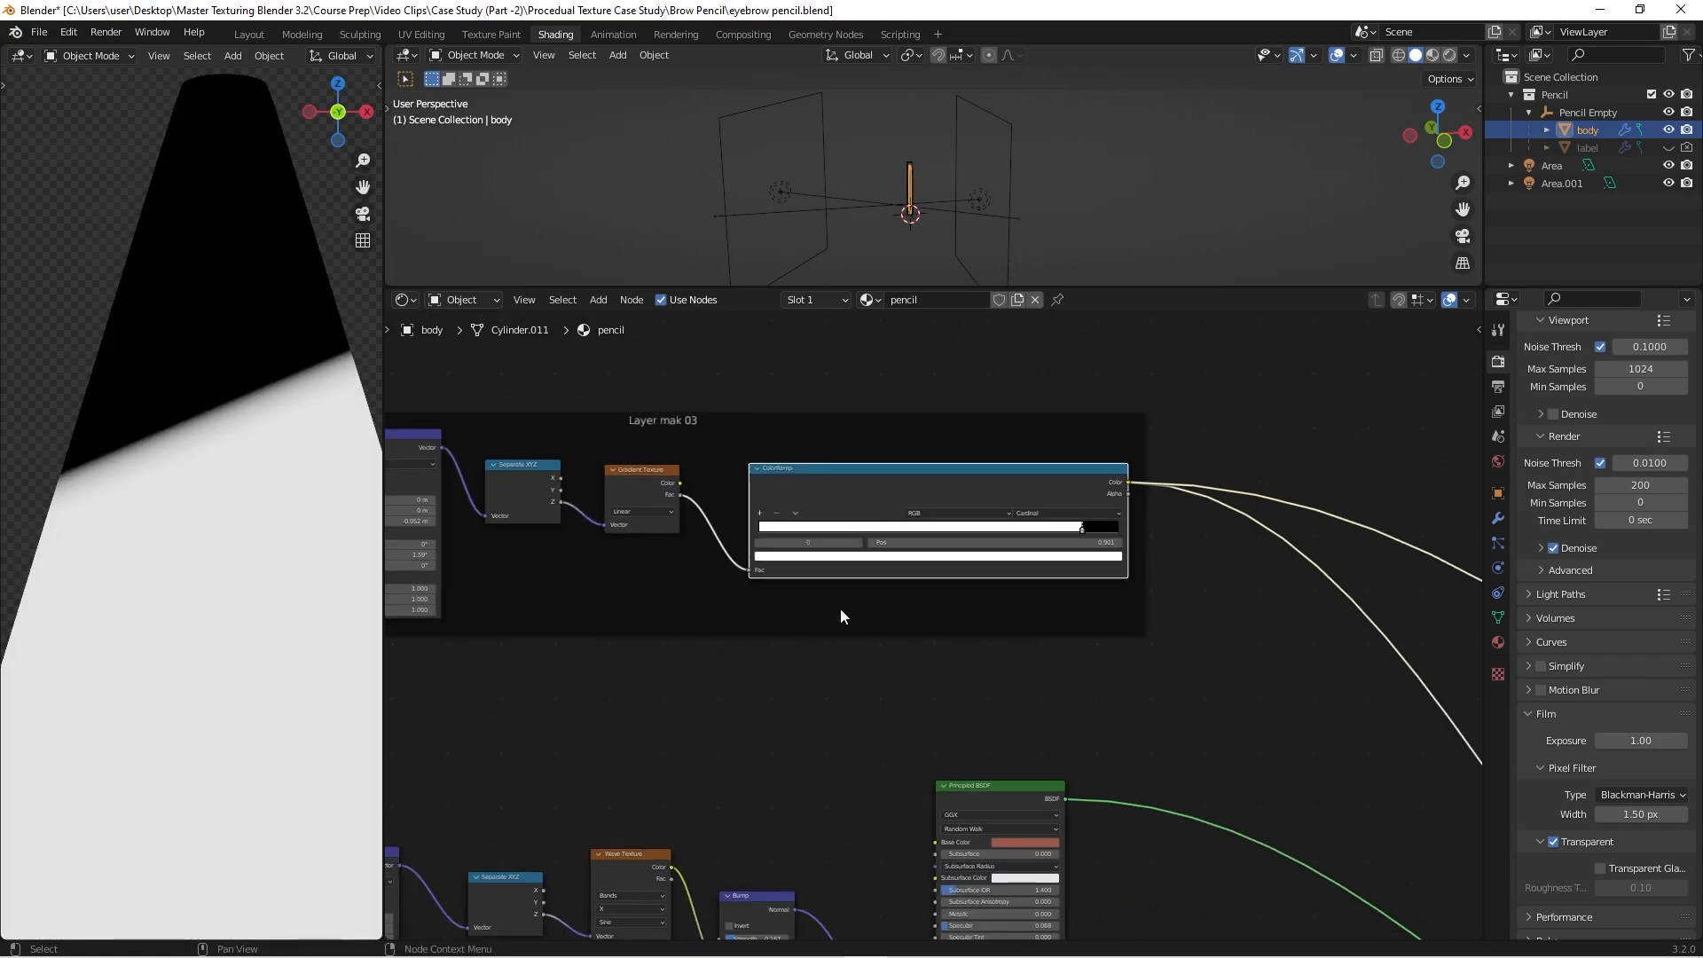
Step: Examine the Texture Coordinate, Mapping, Separate XYZ and Gradient Texture nodes inside the Layer mak 03 frame
middle_drag(854, 621, 1052, 614)
scroll(885, 506, up, 2)
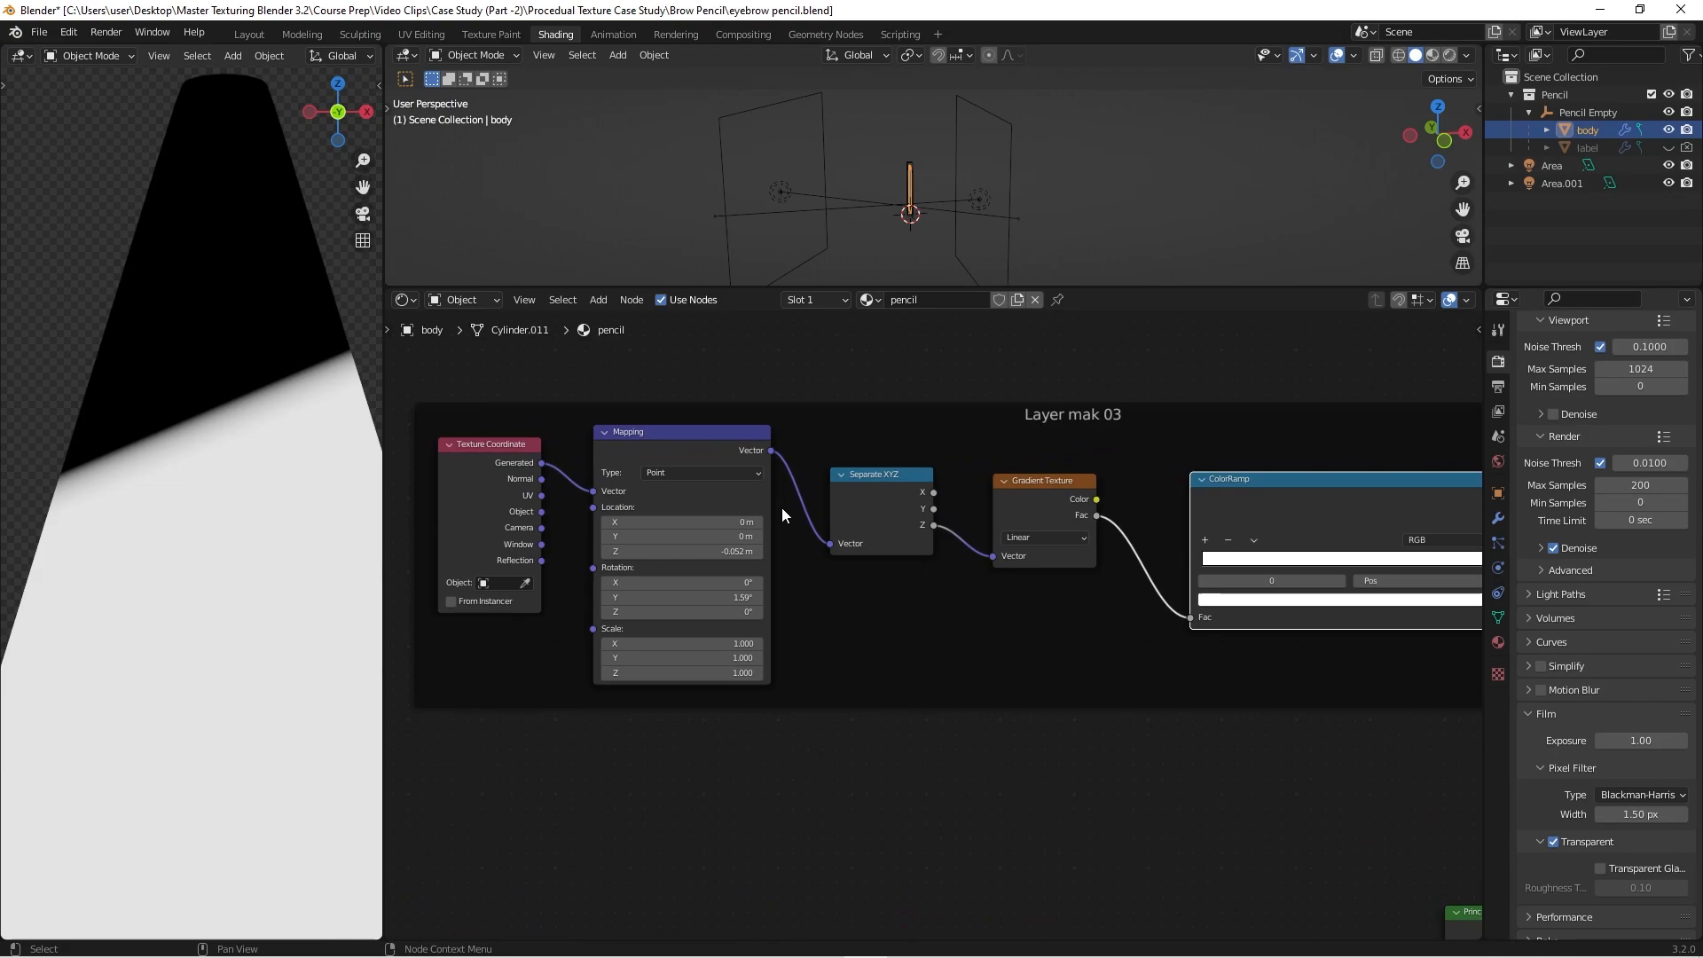
scroll(556, 508, up, 1)
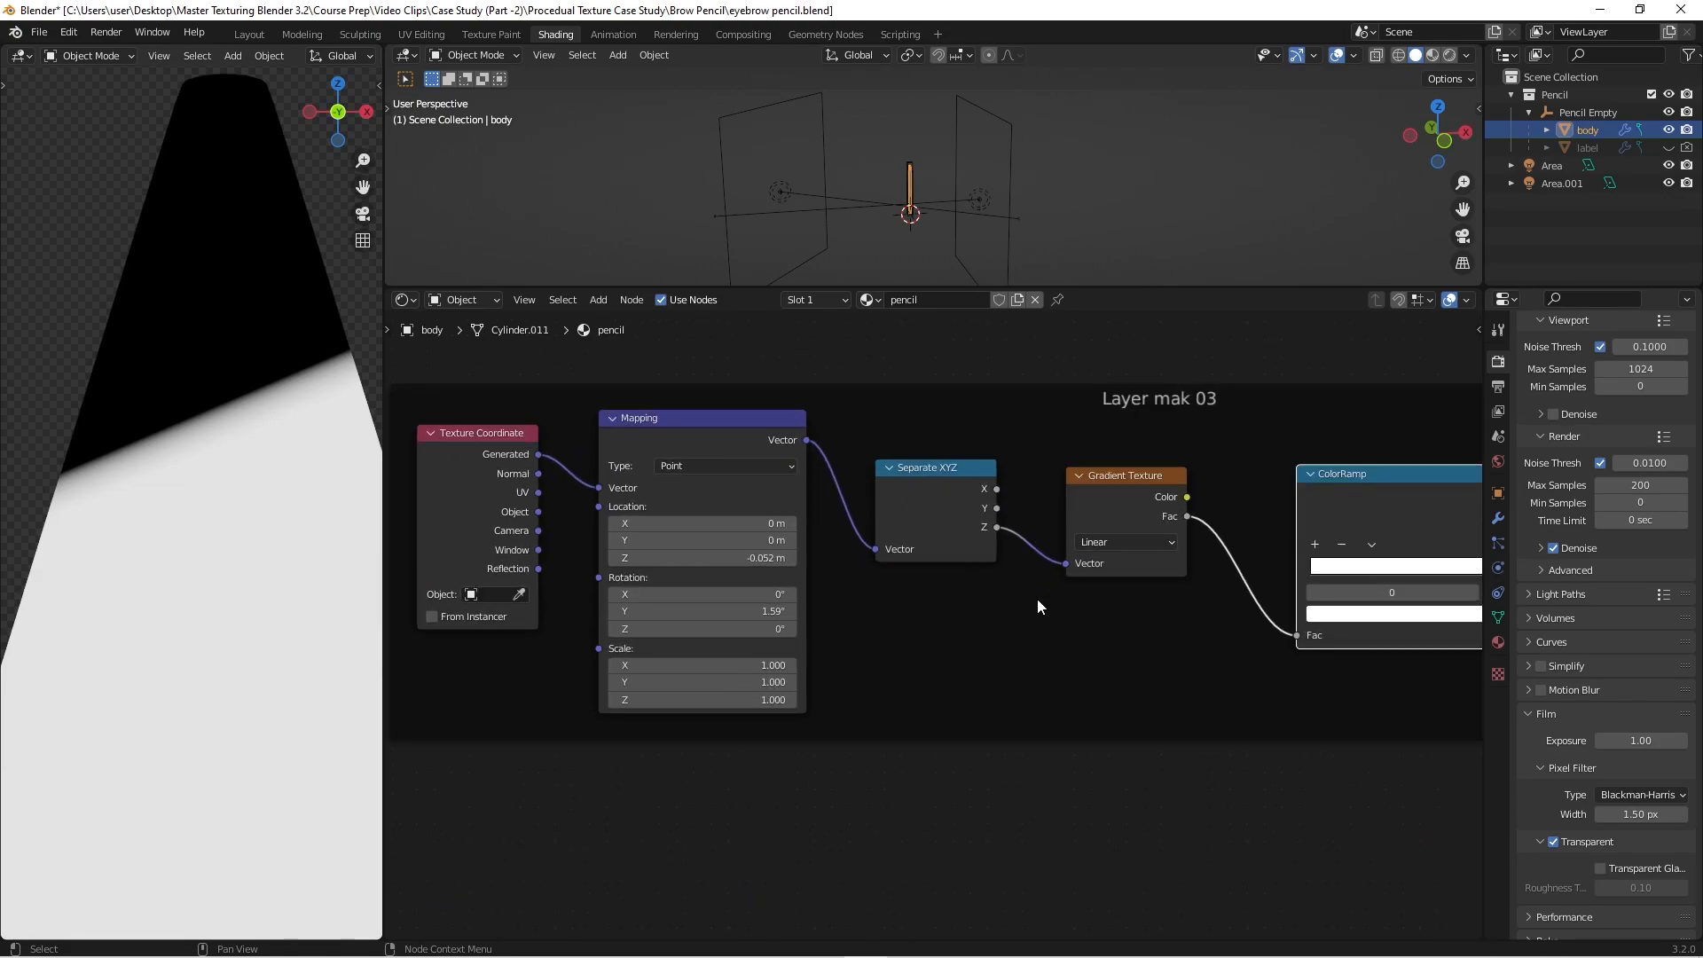
scroll(971, 709, down, 6)
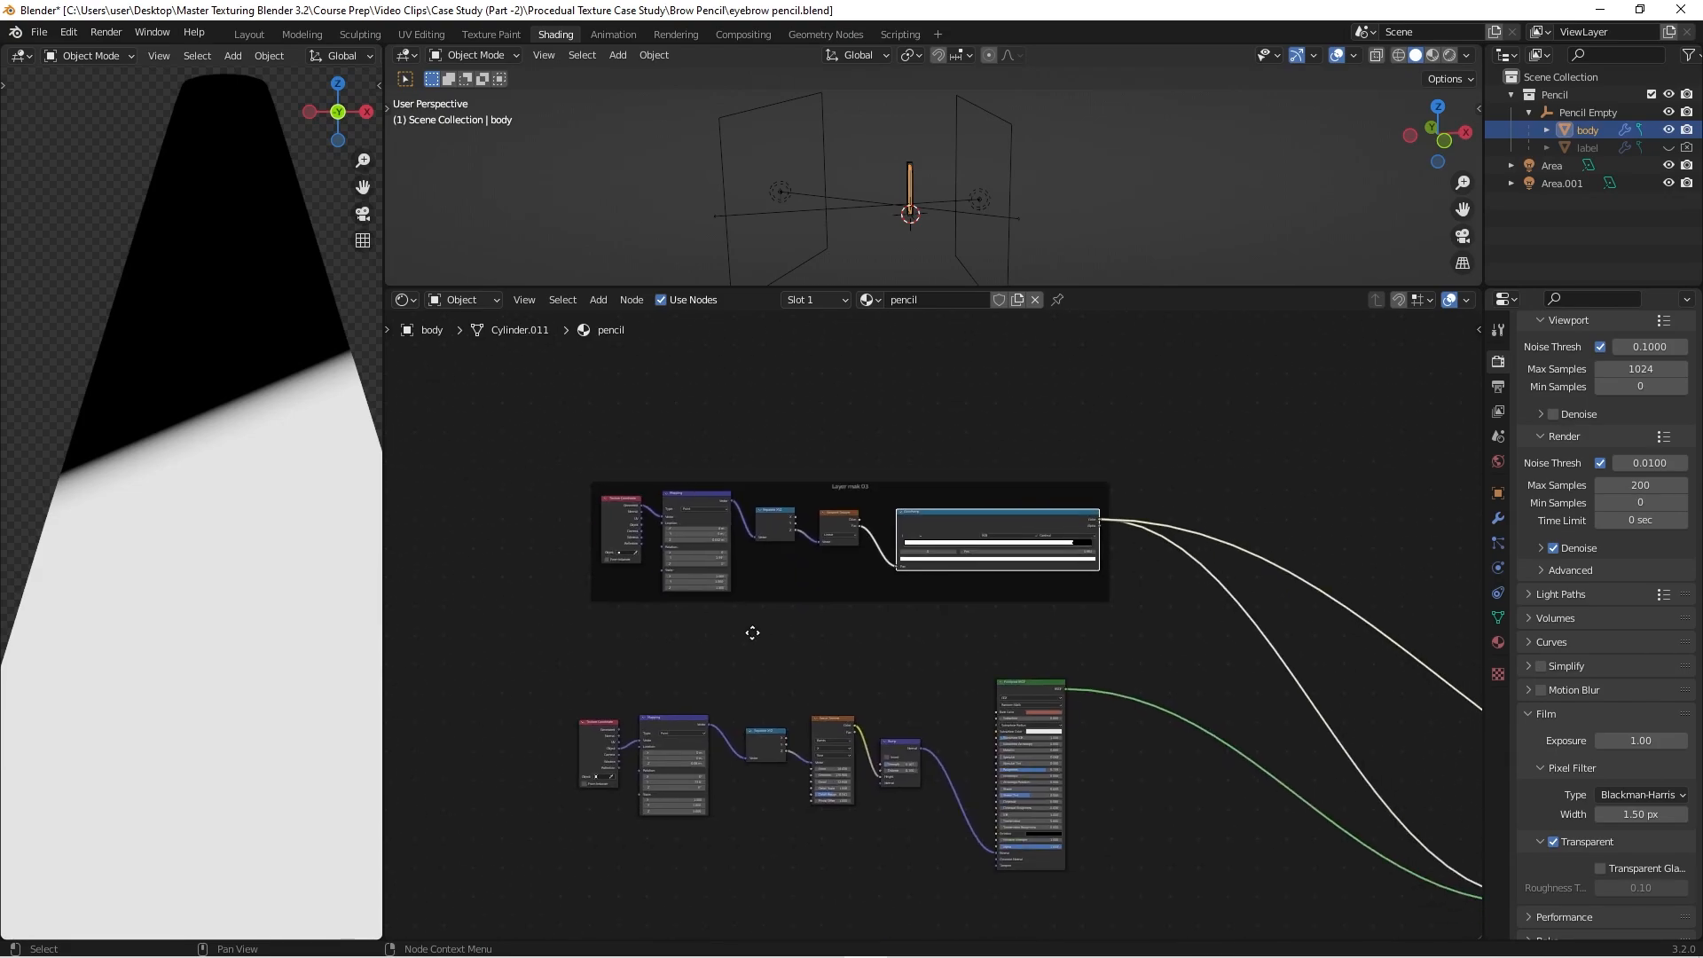
Step: Preview the final Mix Shader that adds the red Principled BSDF through Layer mak 03, and inspect the whole pencil
middle_drag(757, 706, 690, 617)
scroll(1046, 709, down, 3)
middle_drag(1022, 743, 970, 680)
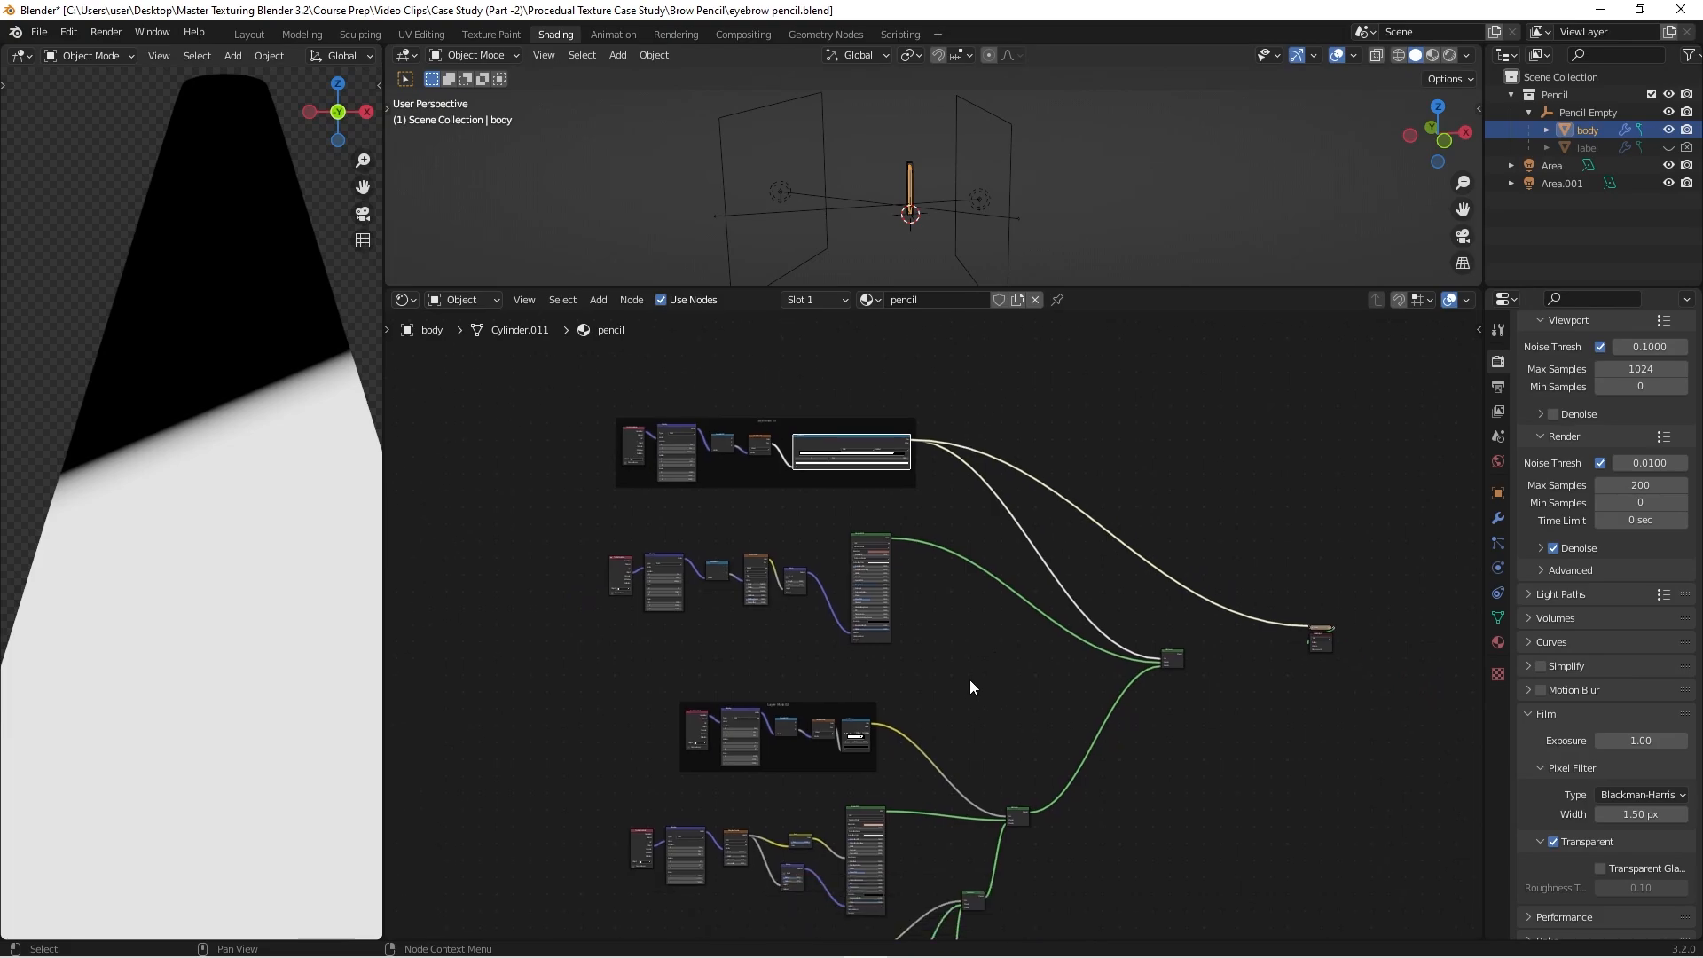
scroll(942, 683, down, 2)
scroll(942, 682, up, 1)
scroll(1141, 601, up, 2)
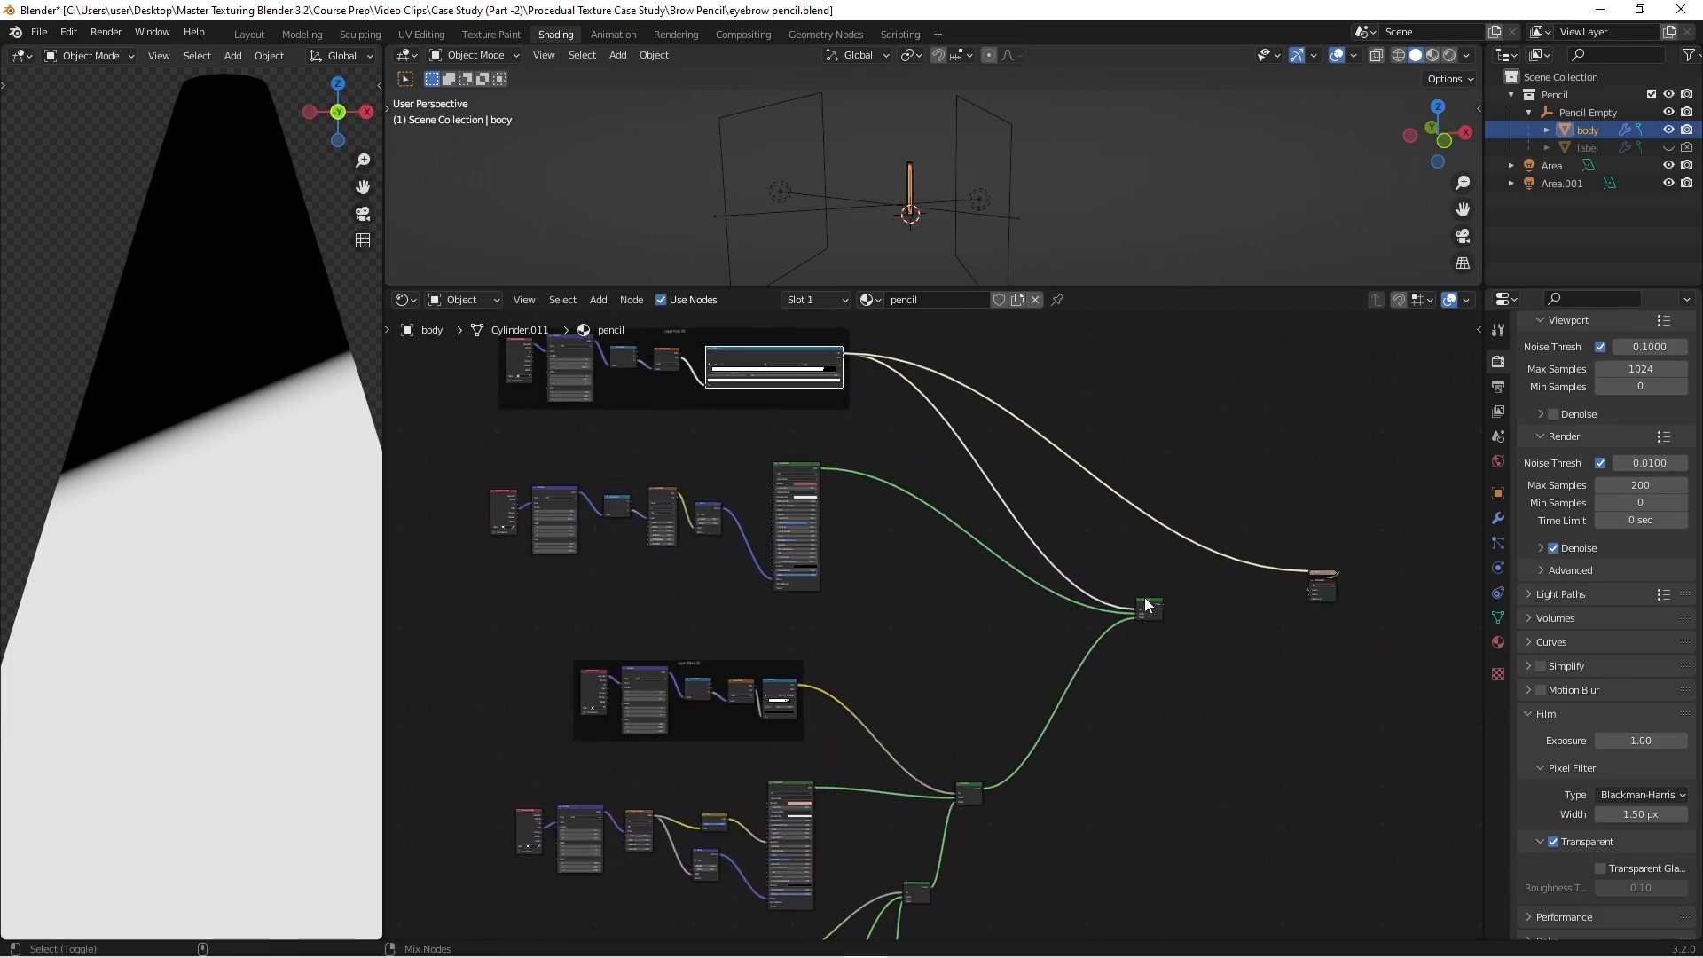
ctrl+shift+click(1147, 606)
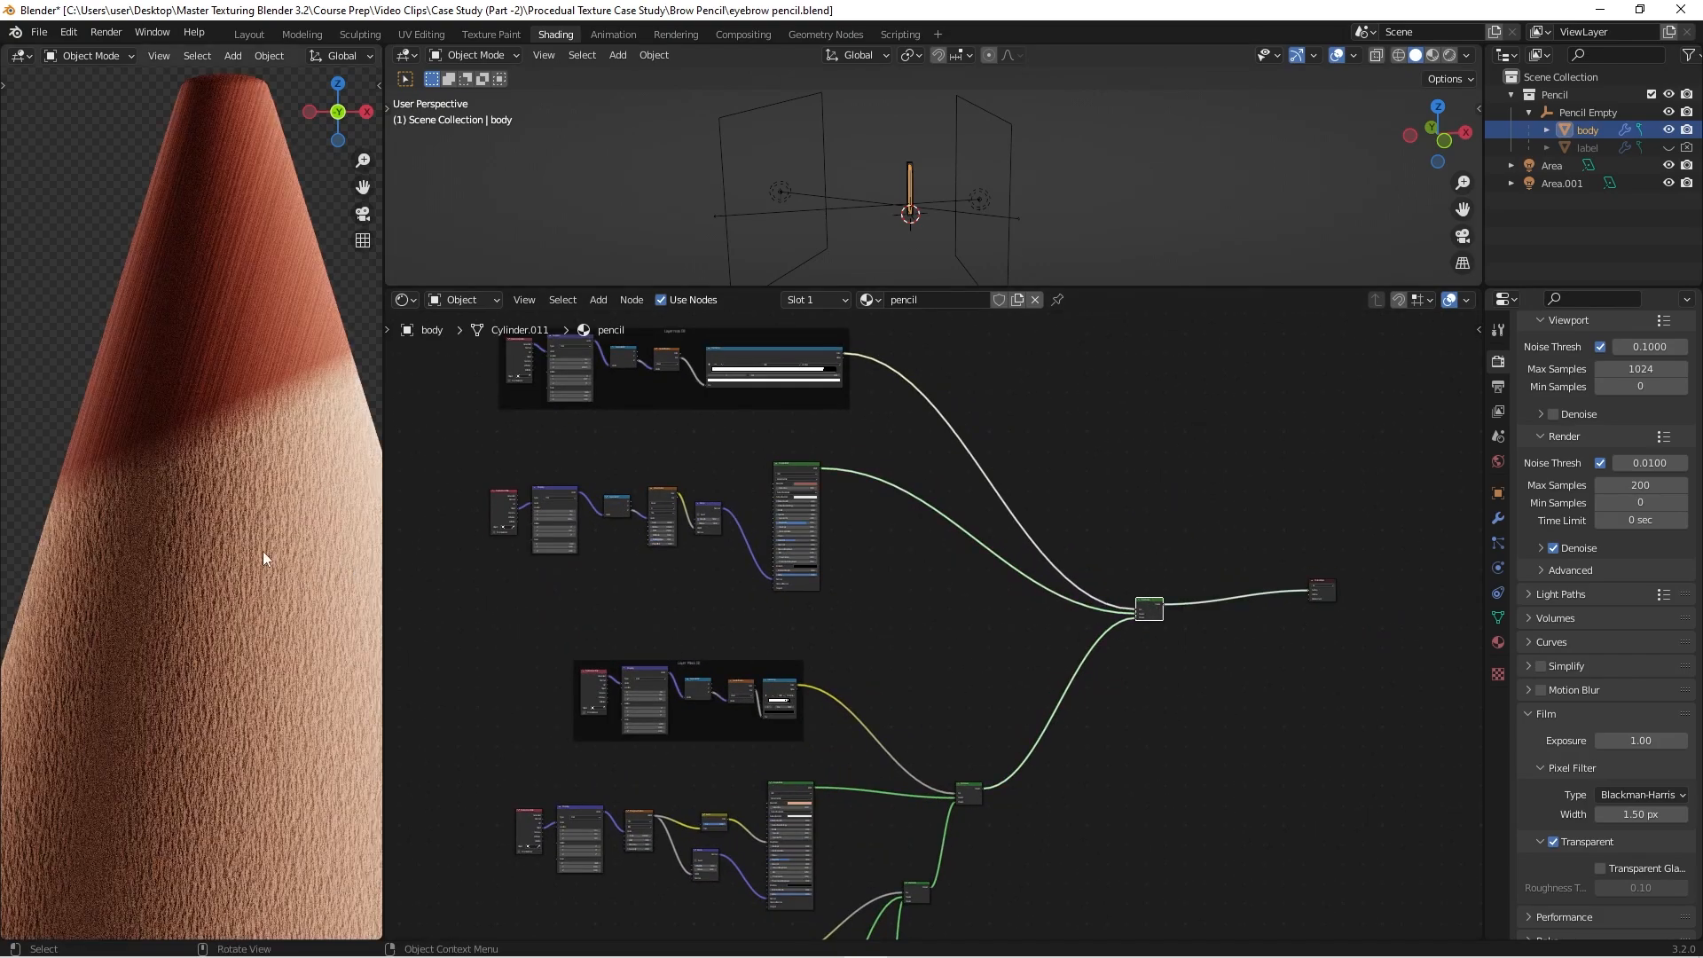
scroll(262, 551, down, 5)
scroll(211, 457, down, 3)
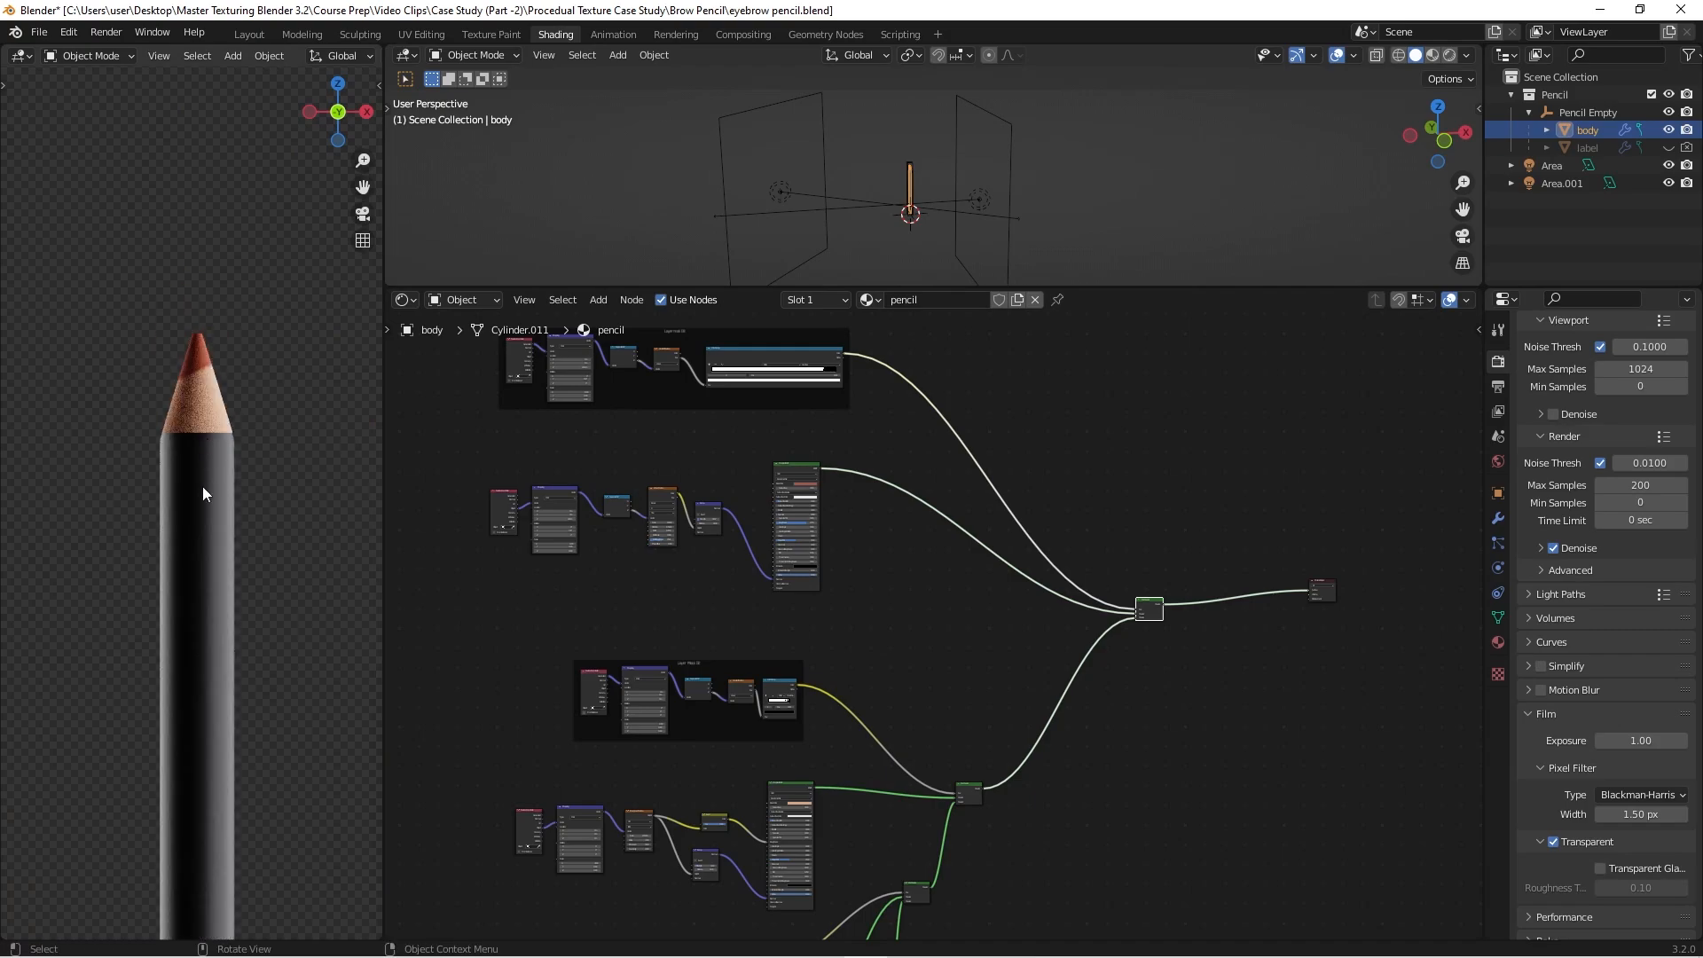
shift+middle_drag(206, 690, 206, 513)
scroll(205, 514, down, 3)
shift+middle_drag(210, 674, 203, 543)
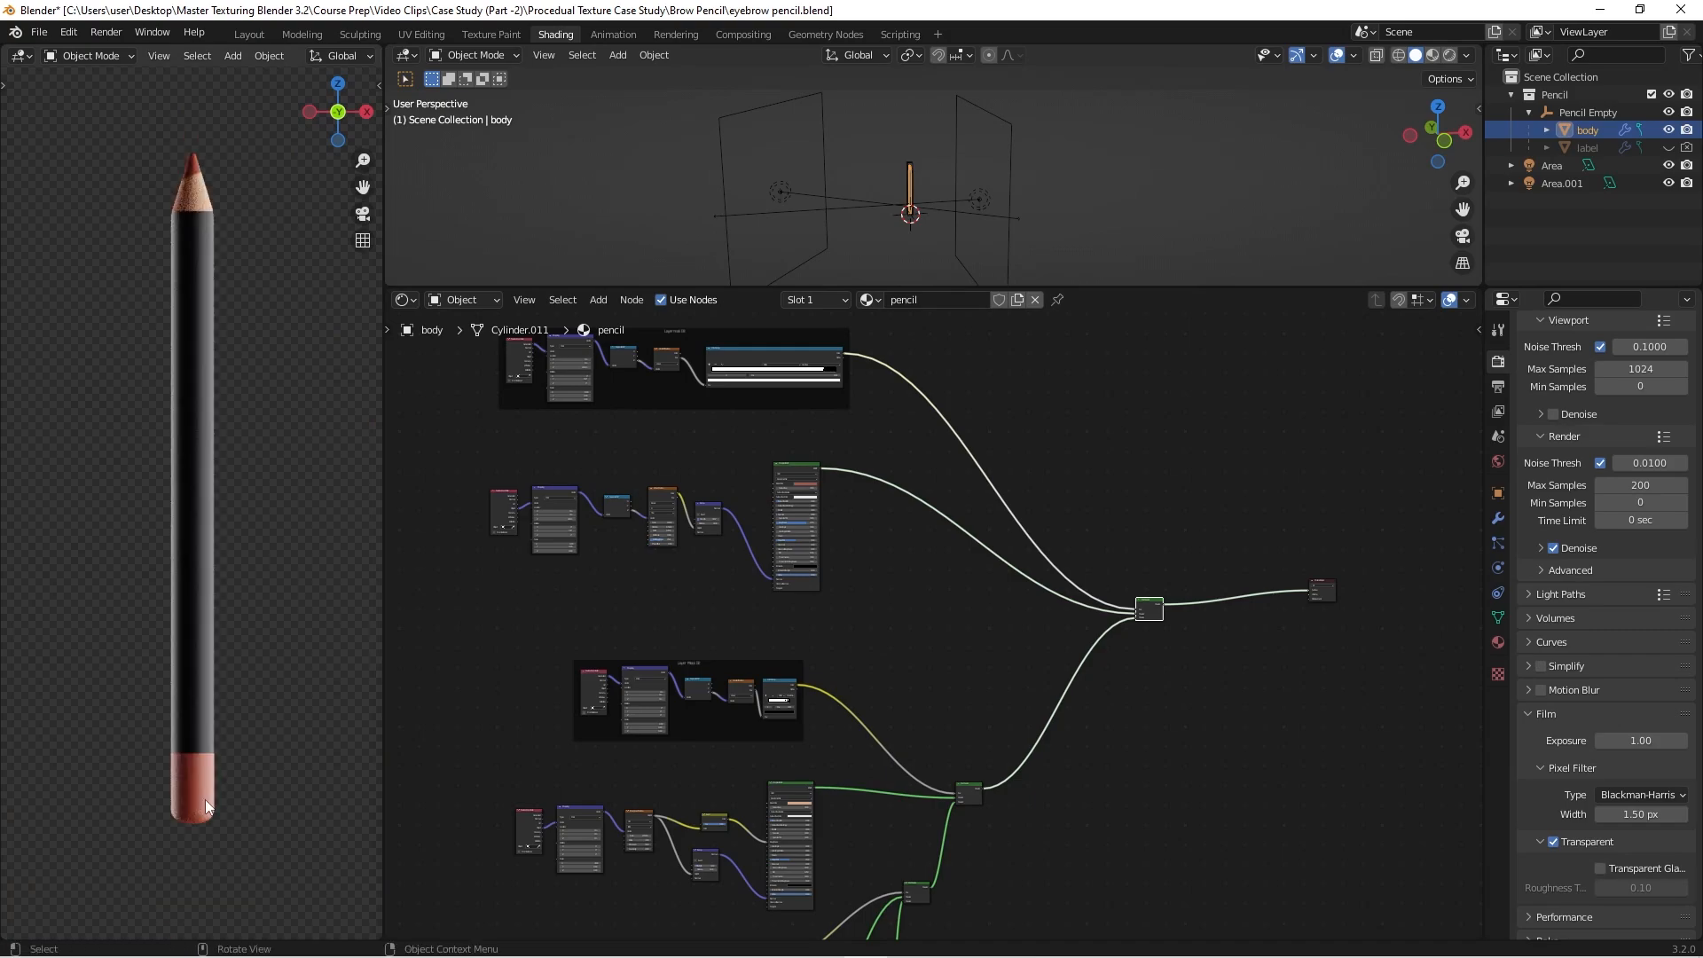
Step: Review the complete pencil node tree and unhide the label object in the viewport
scroll(967, 705, down, 5)
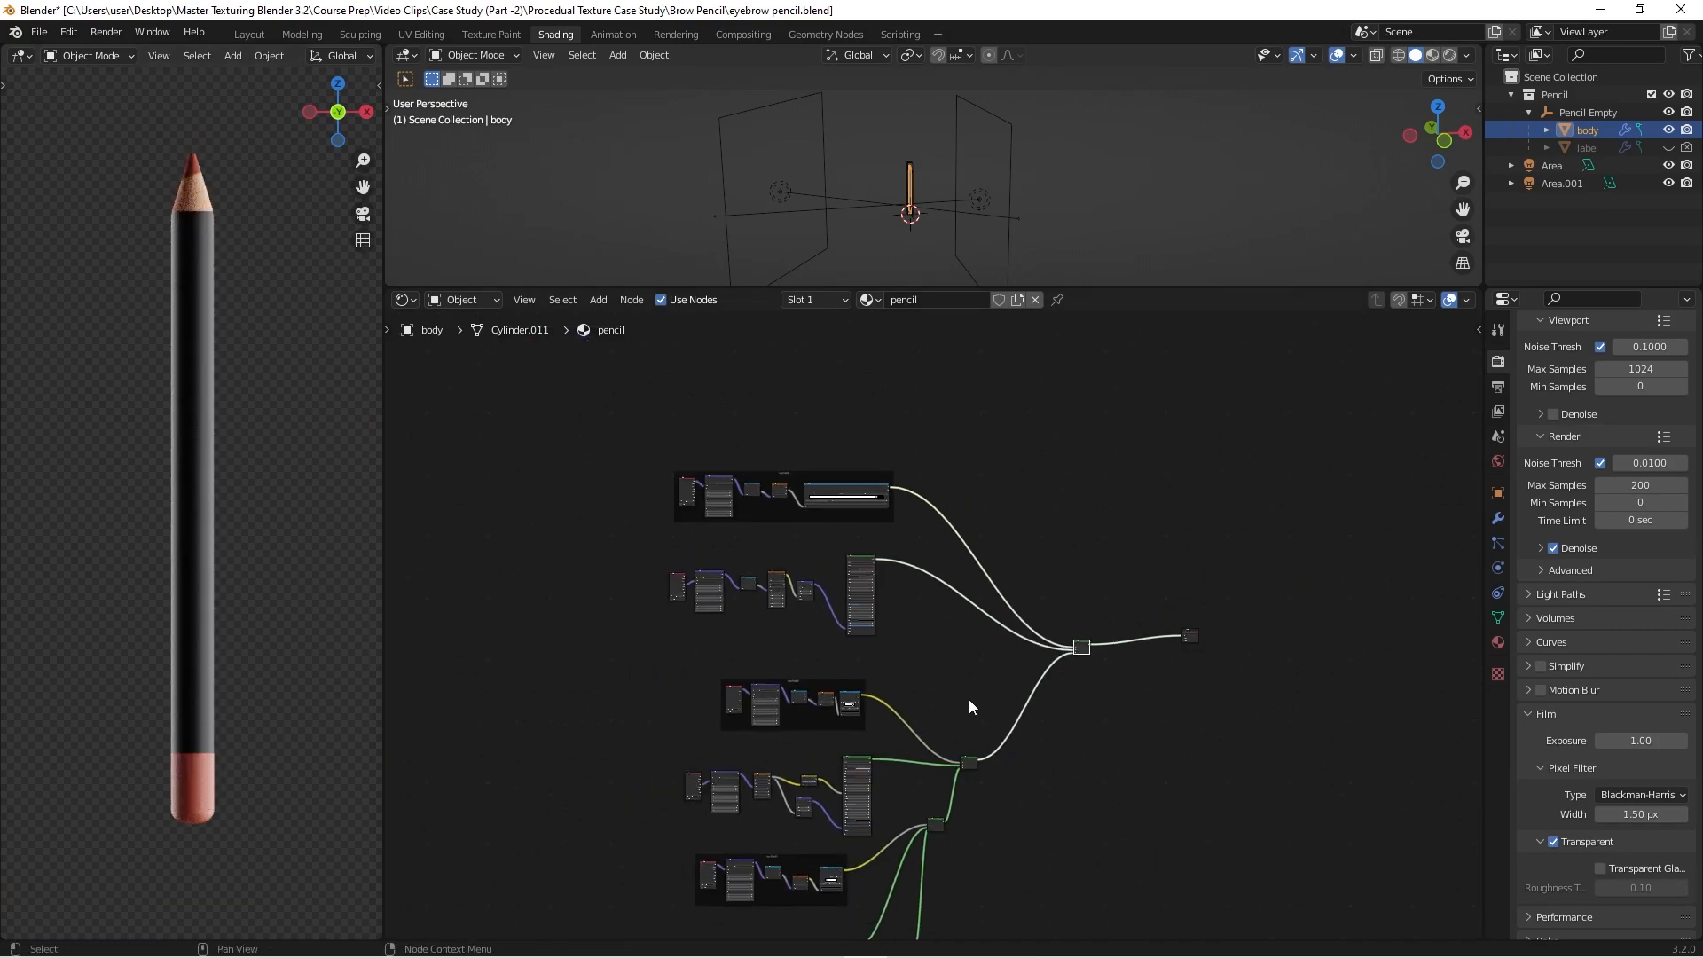
middle_drag(1015, 713, 1024, 692)
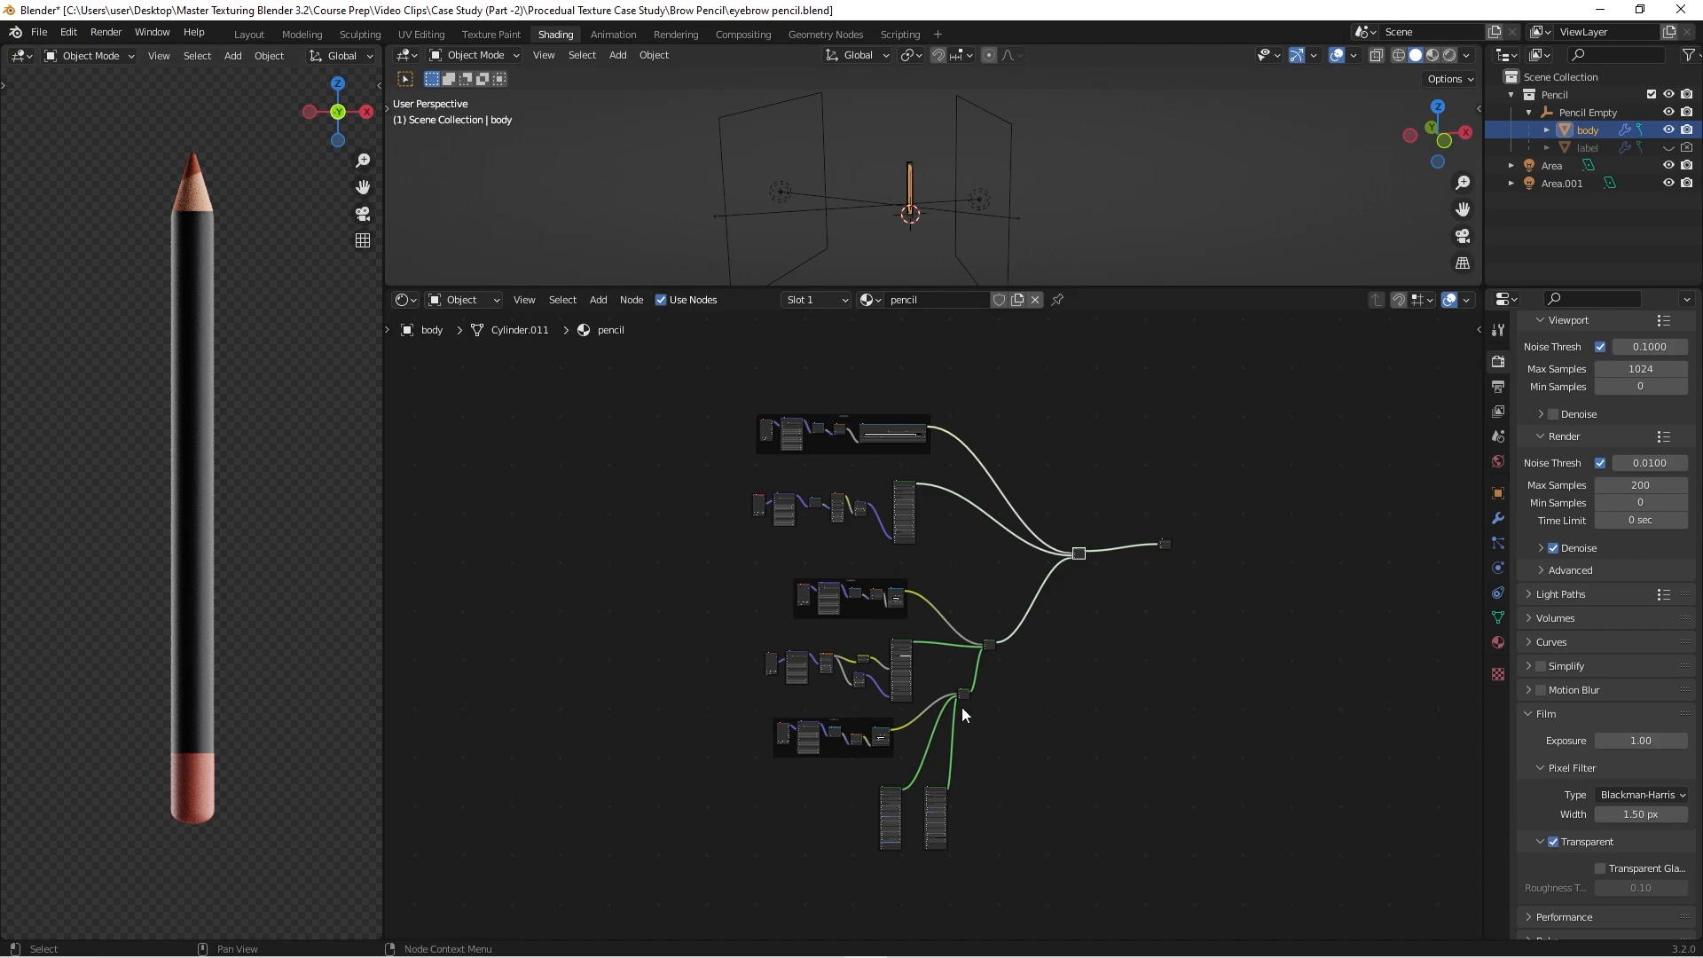
scroll(998, 626, up, 1)
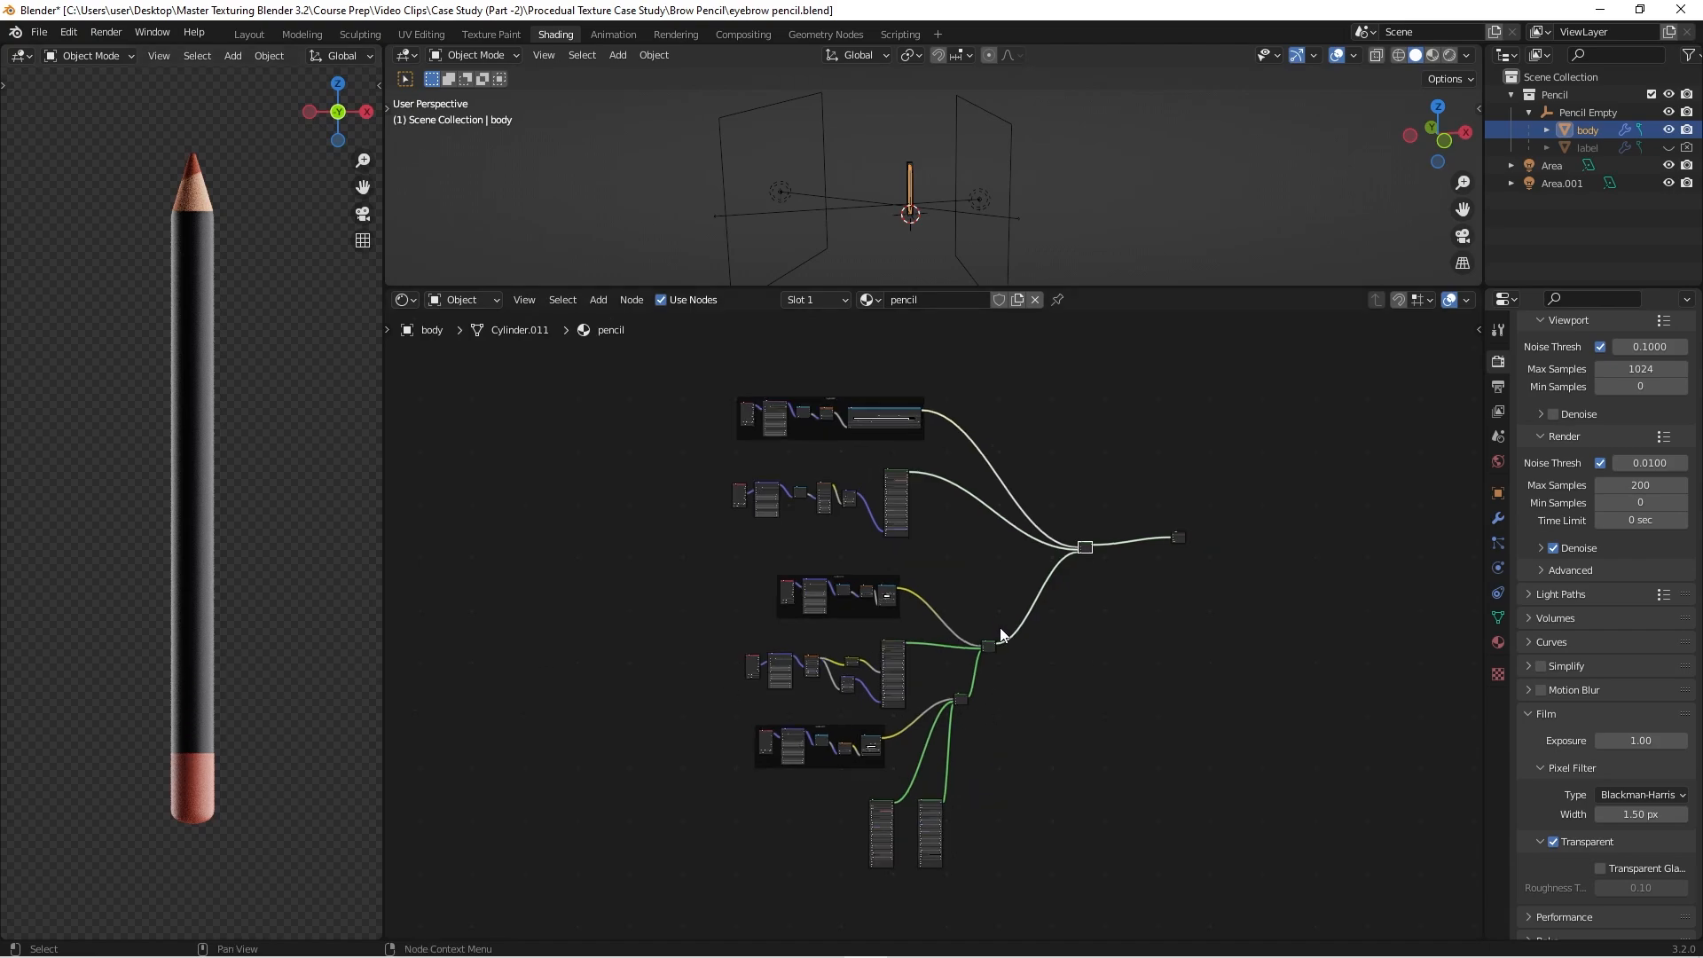
middle_drag(999, 626, 1028, 586)
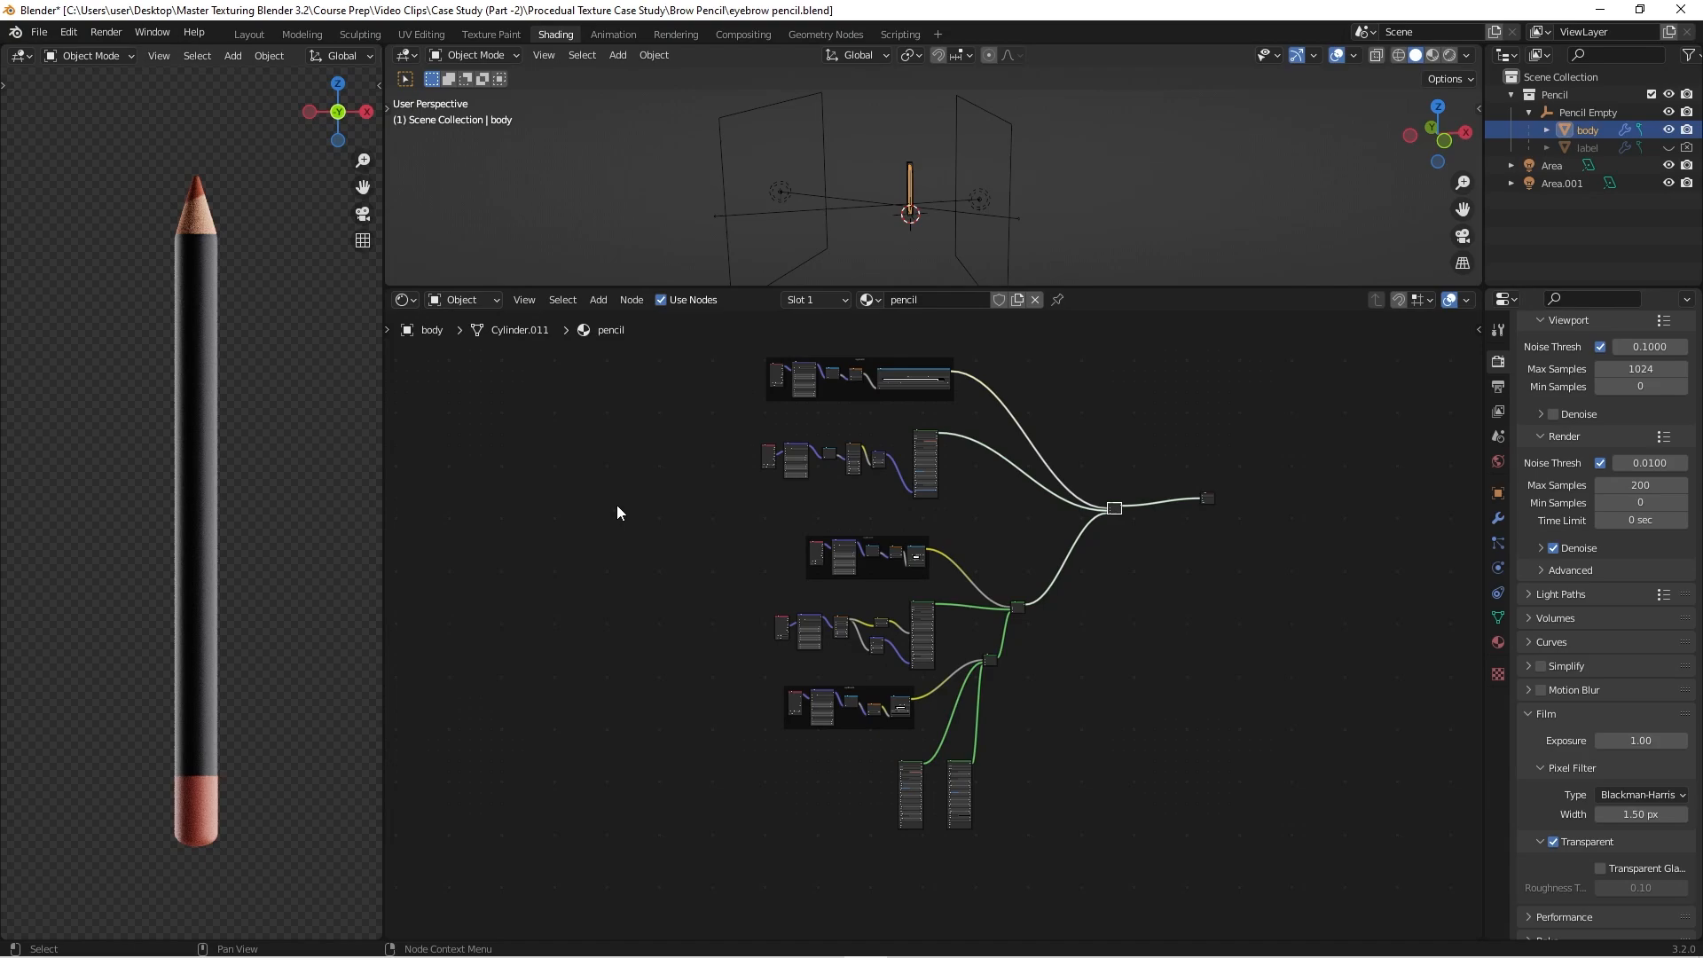
click(1668, 147)
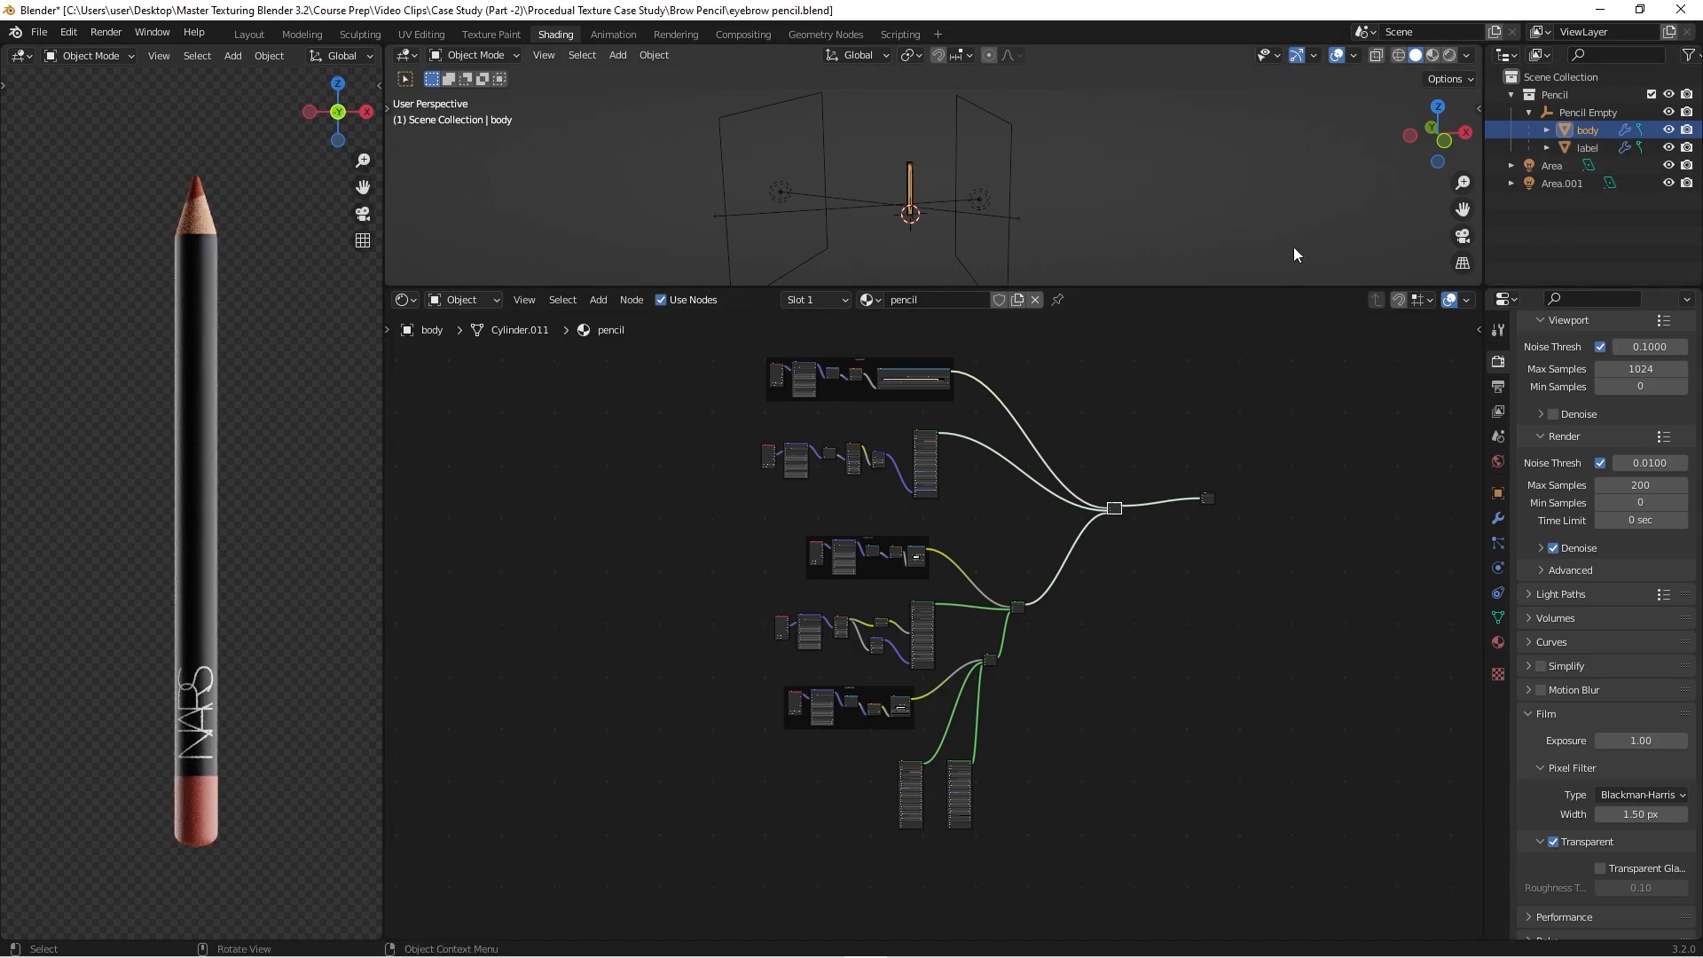
Step: Inspect the NARS logo on the pencil up close and select the label object to show its material nodes
scroll(169, 749, up, 6)
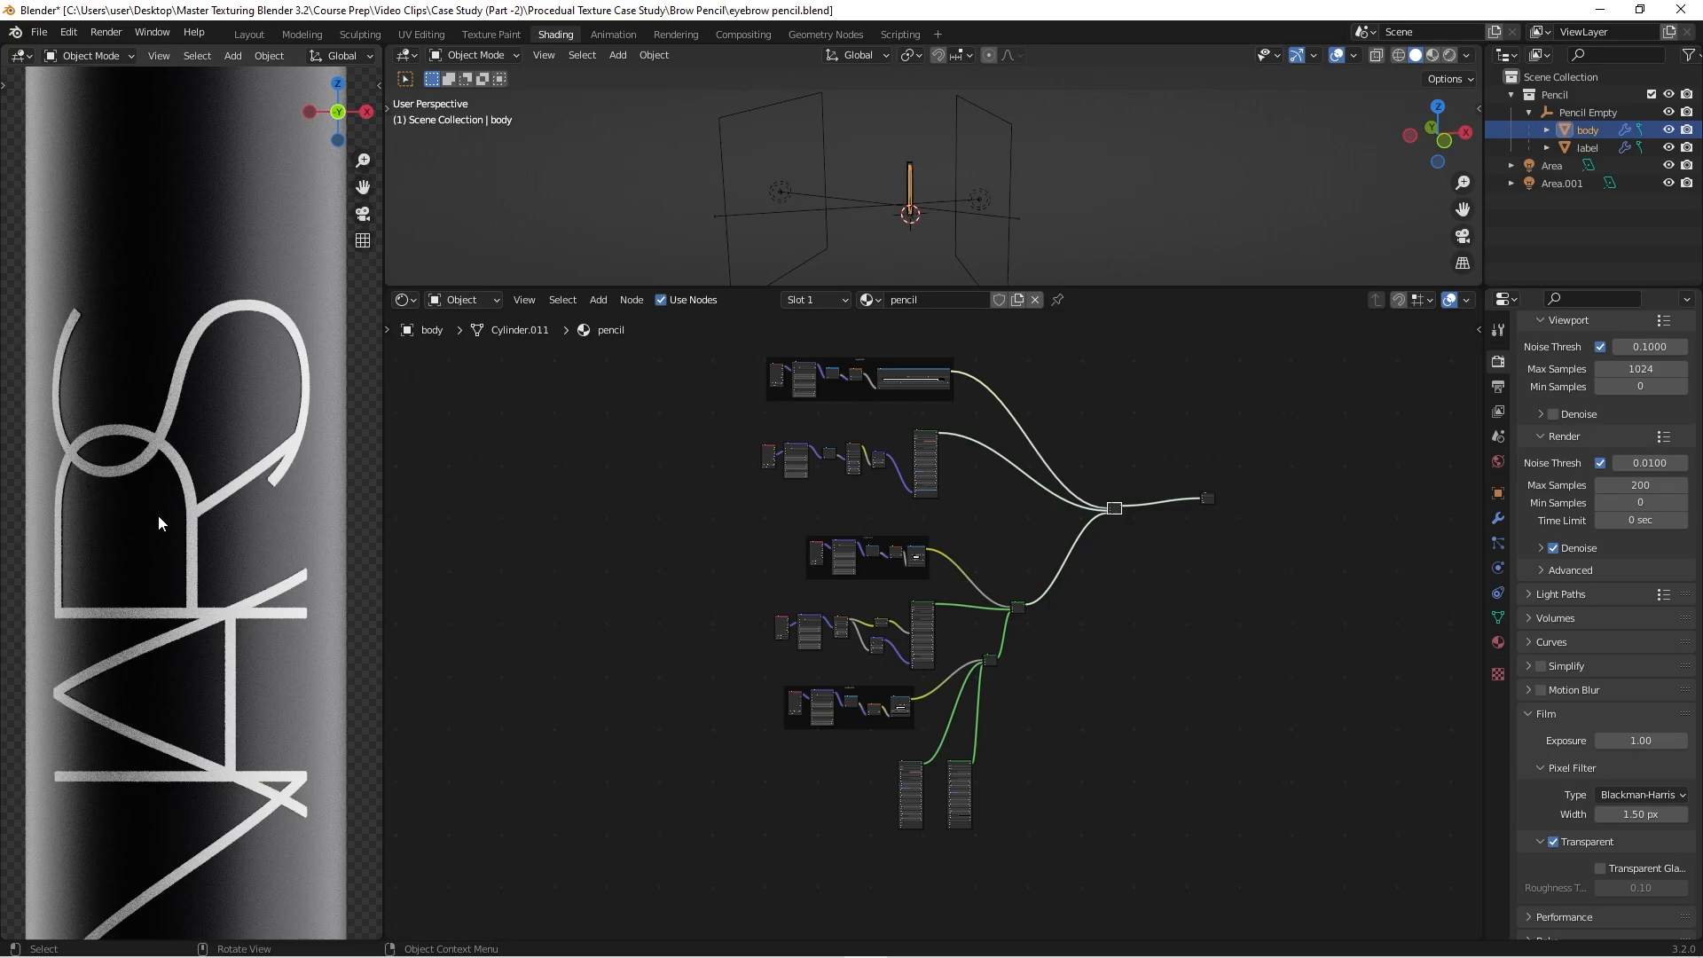
scroll(162, 514, down, 3)
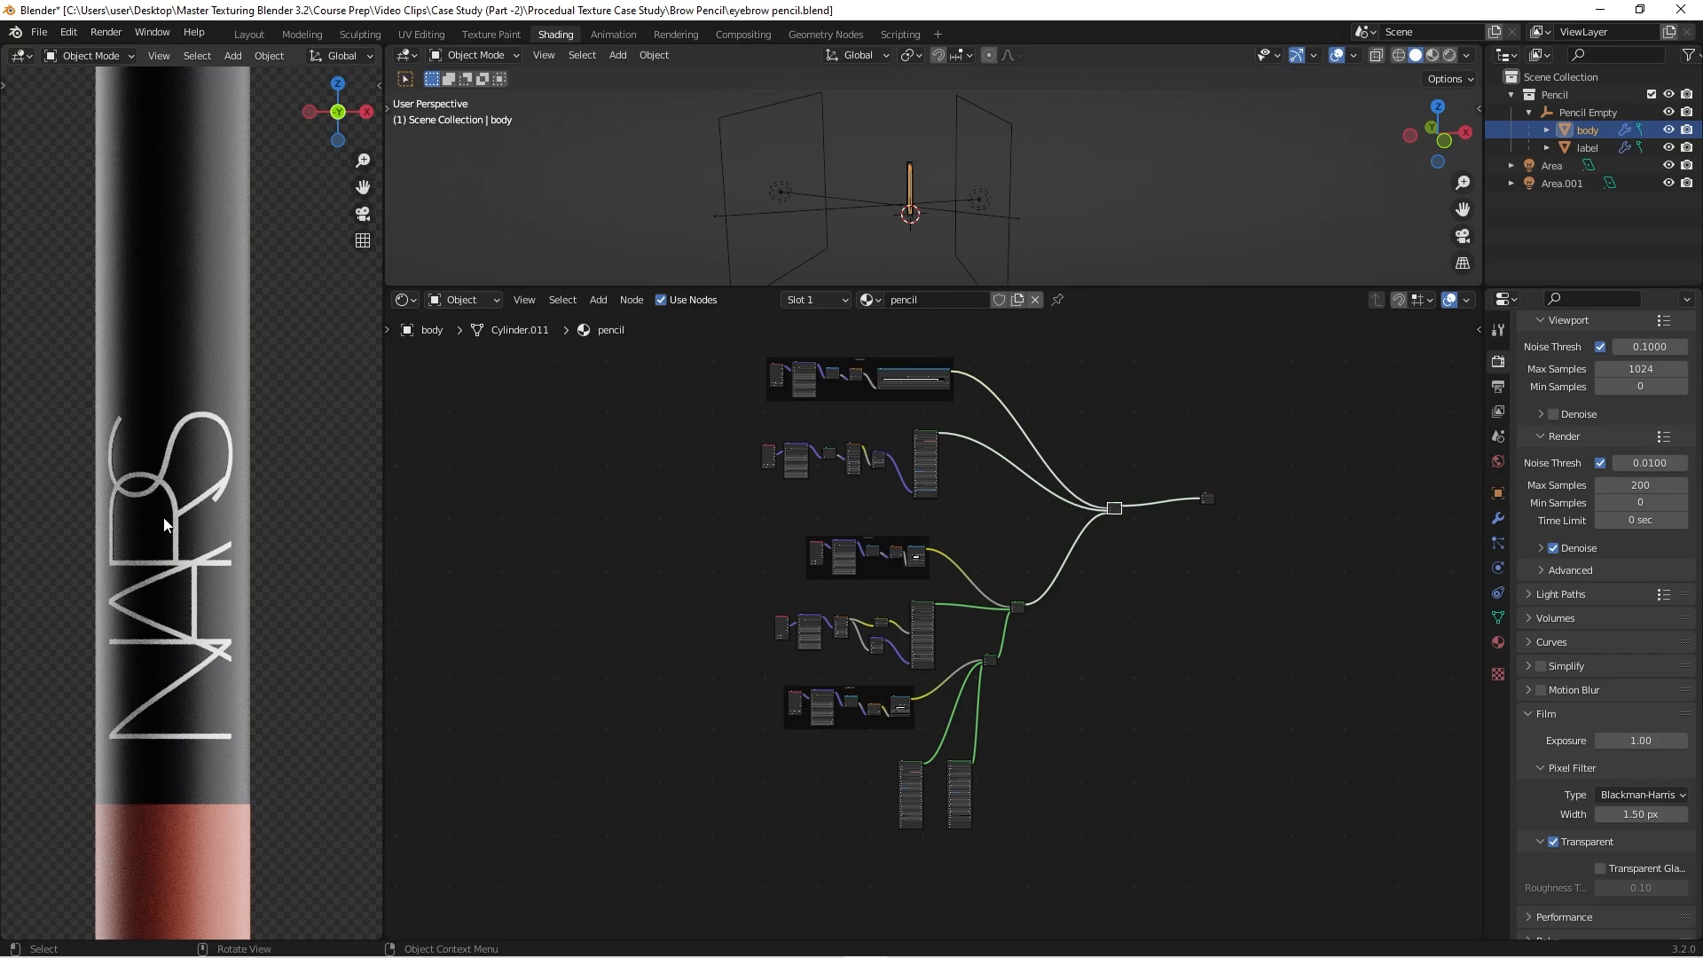
scroll(164, 566, down, 2)
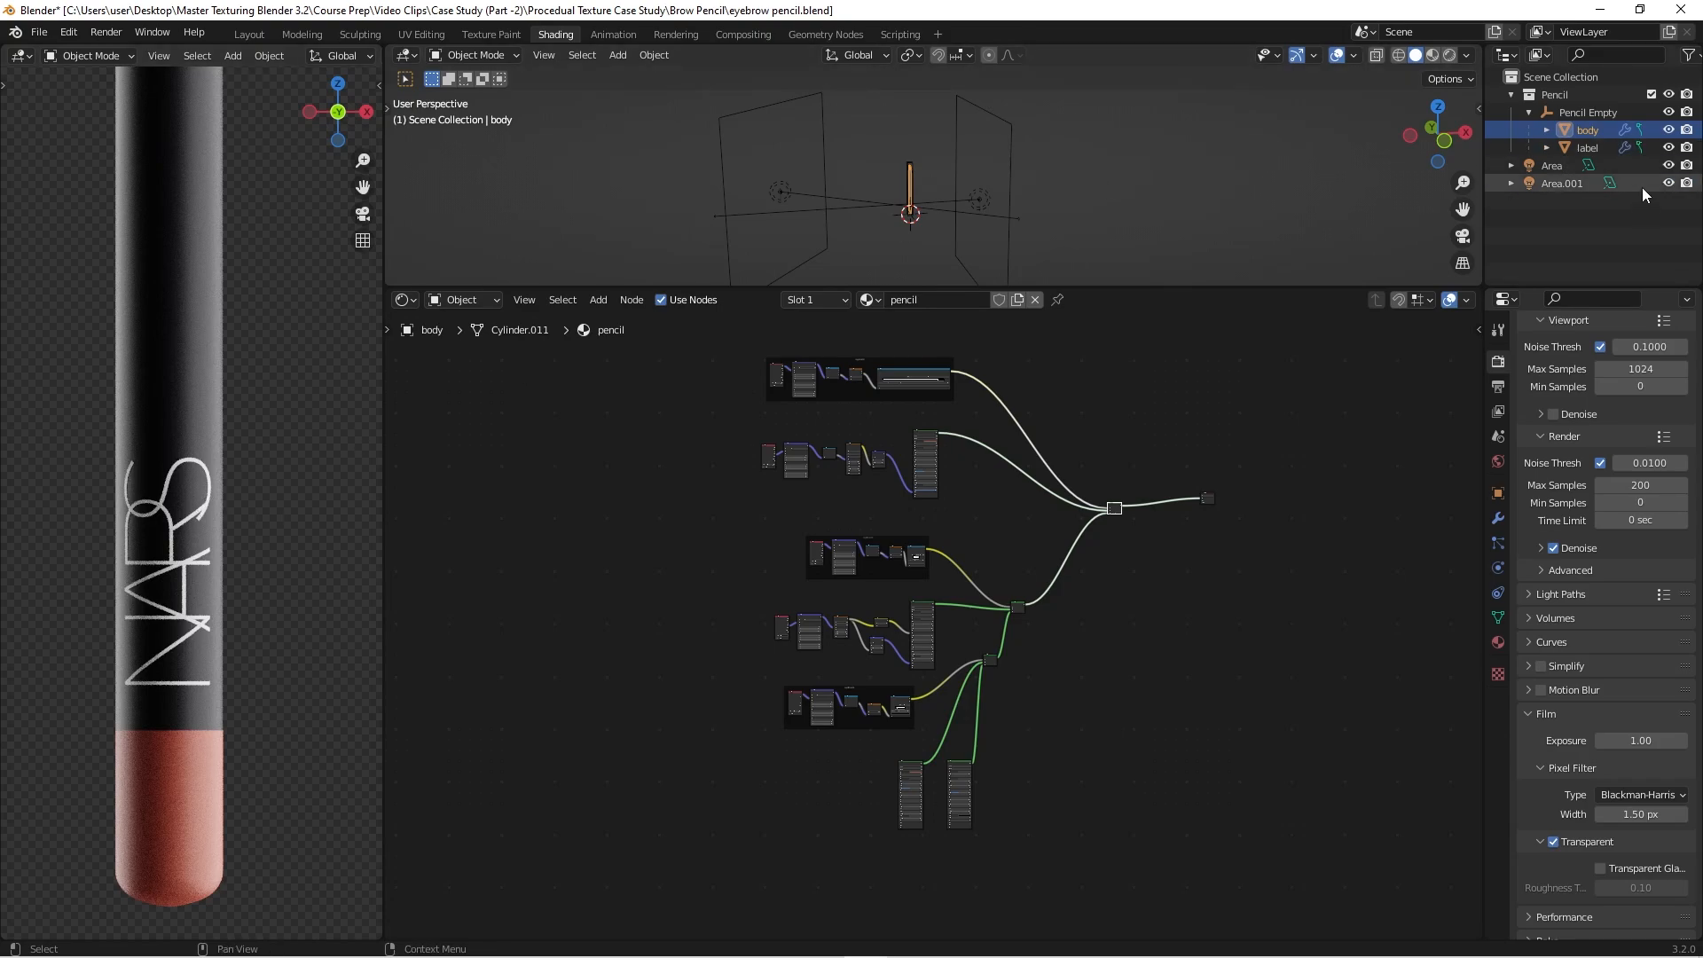
click(1575, 148)
scroll(837, 692, up, 8)
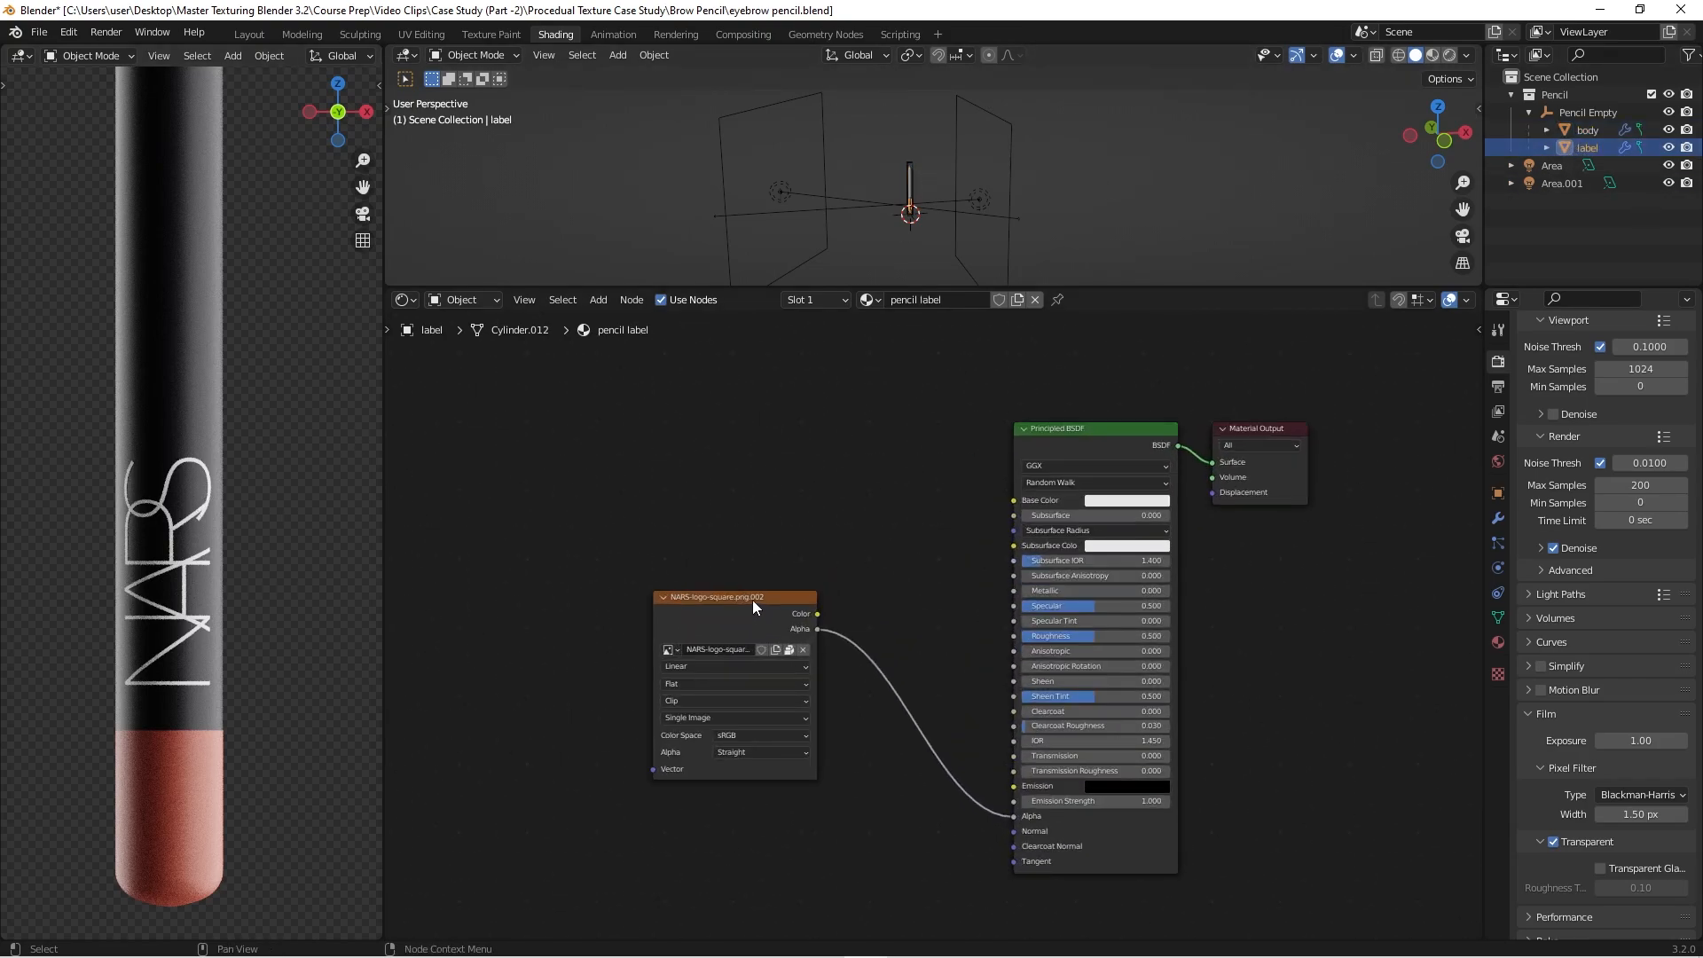
Step: Examine the NARS-logo-square image texture node and its Alpha link to the Principled BSDF in the pencil label material
drag(752, 600, 836, 559)
scroll(1217, 622, up, 3)
scroll(665, 523, down, 3)
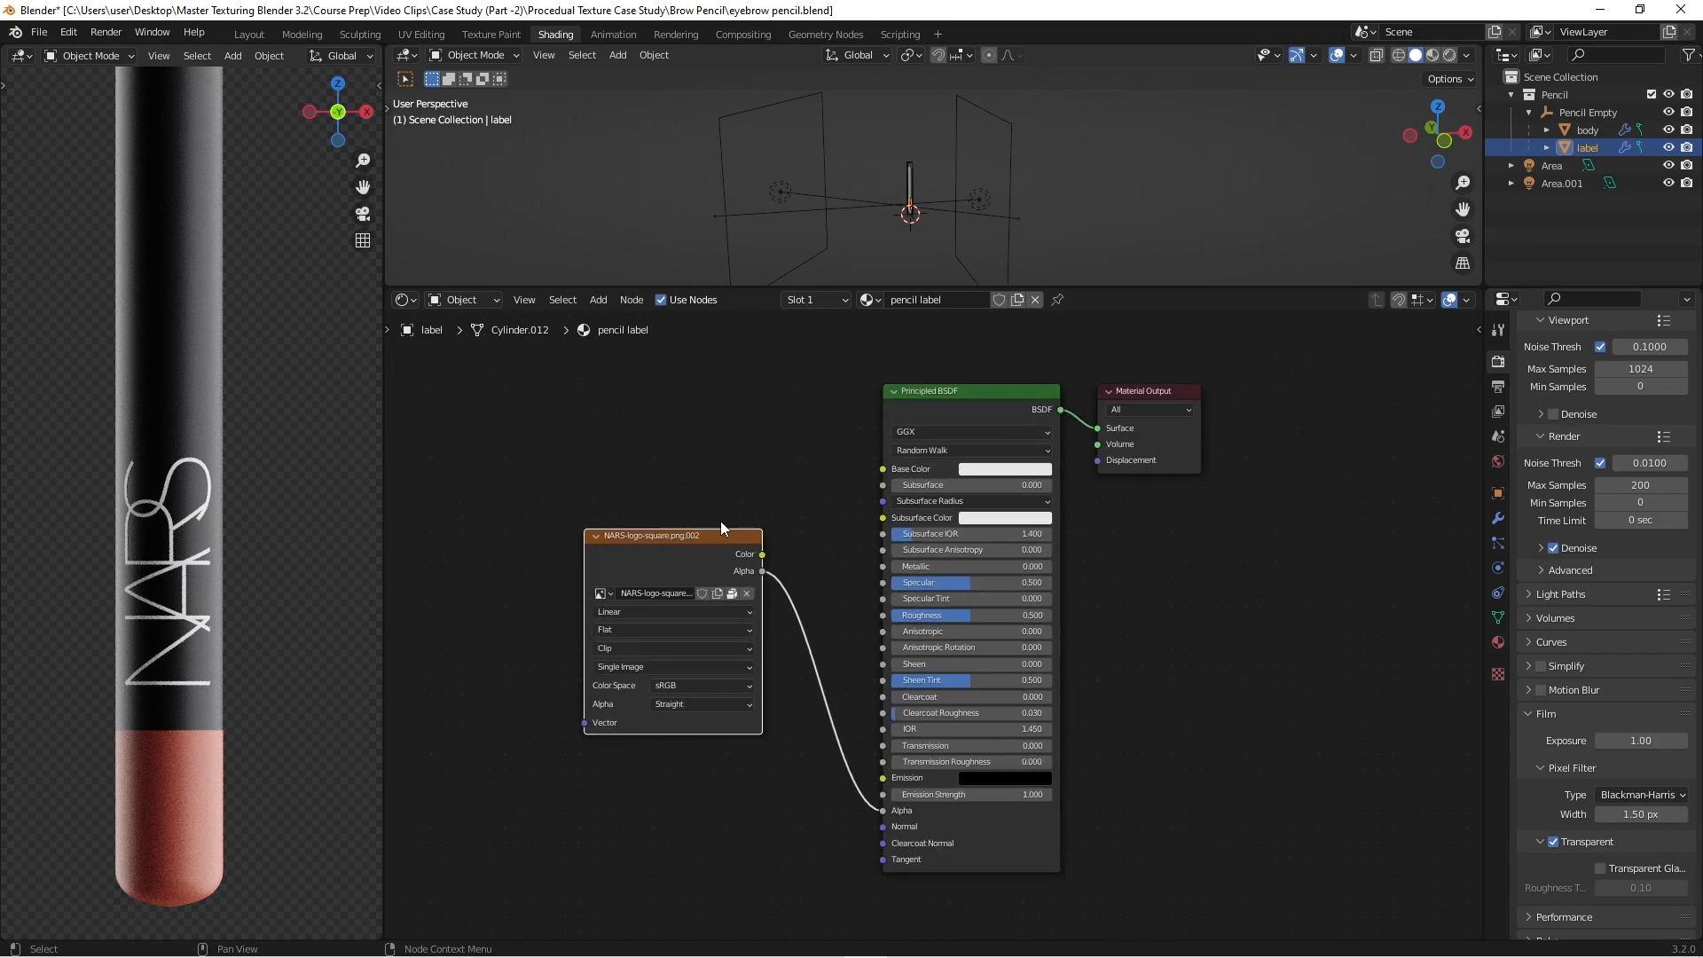
scroll(688, 548, up, 2)
middle_drag(684, 554, 766, 545)
scroll(764, 546, up, 3)
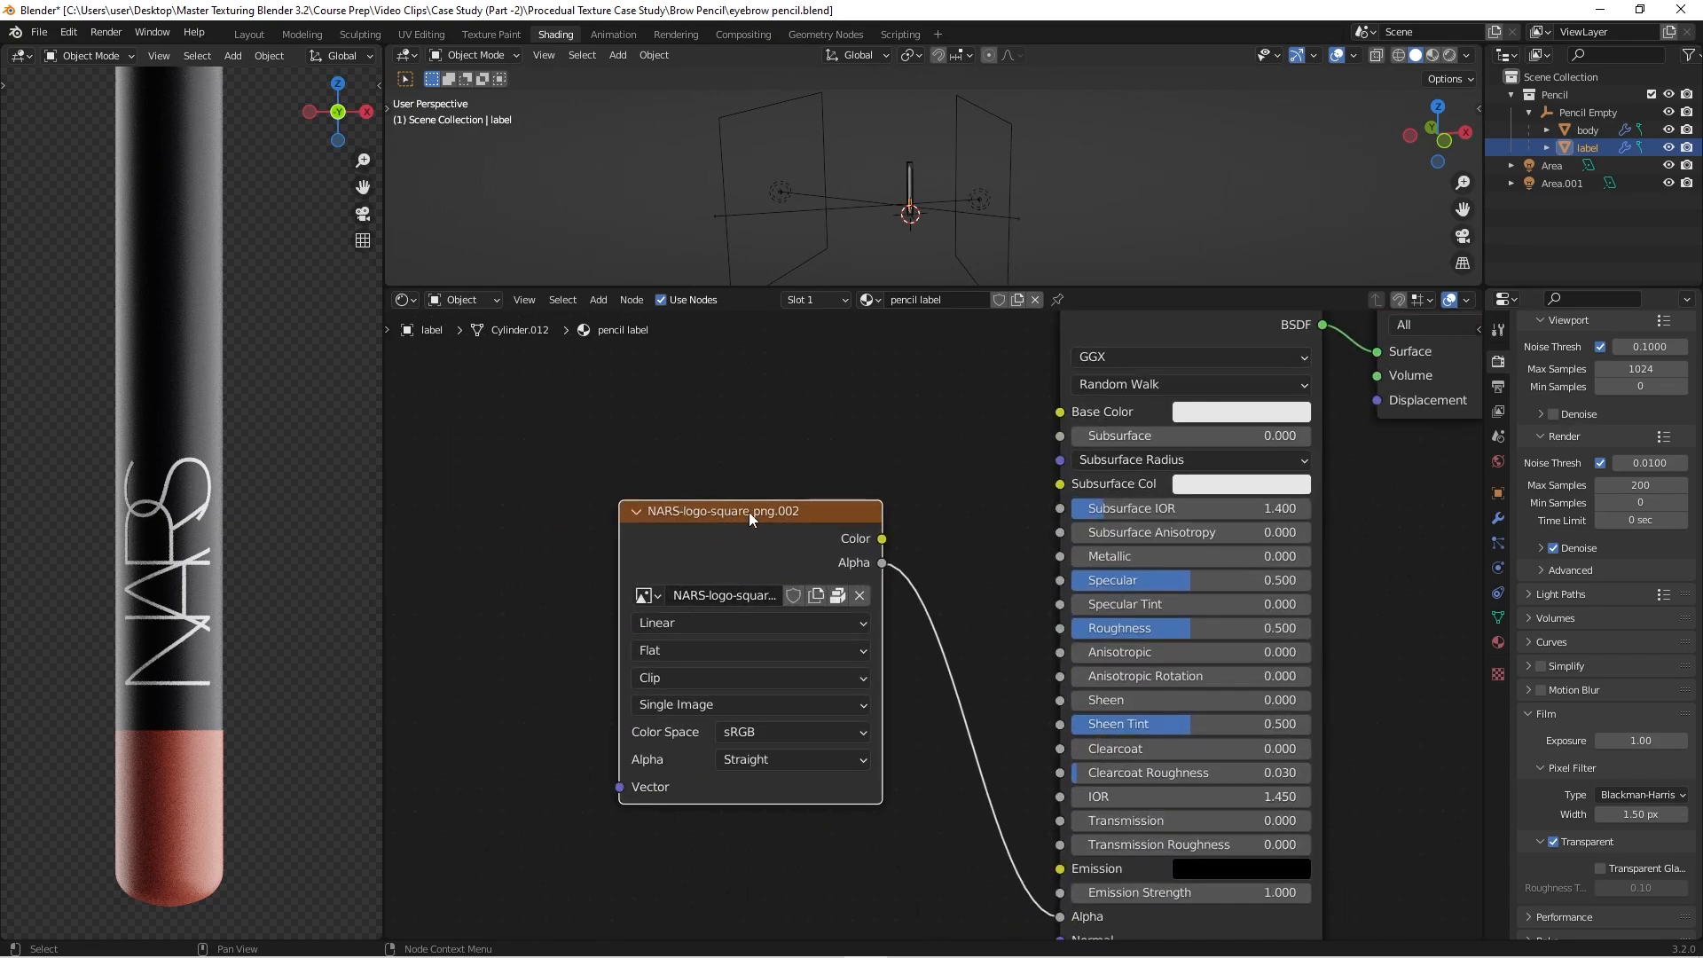
drag(748, 513, 705, 522)
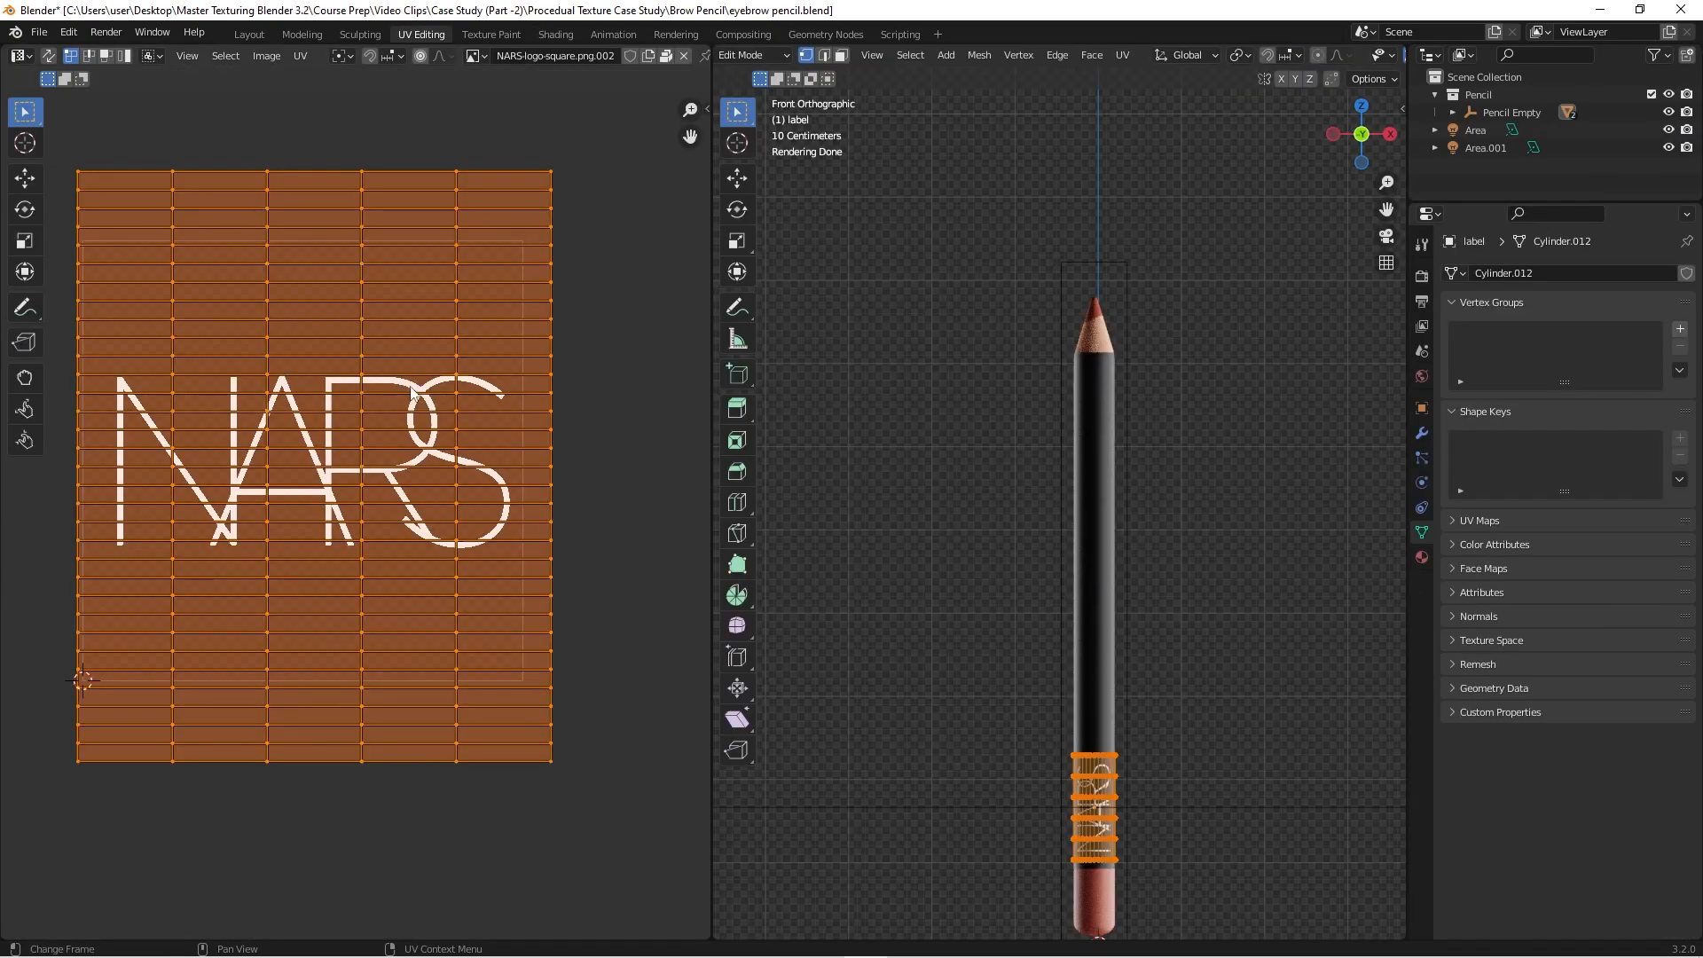
Step: Examine the label's UV layout over the NARS logo image and the matching mesh section on the pencil in the UV Editing workspace
middle_drag(386, 427, 465, 451)
scroll(282, 442, up, 1)
middle_drag(199, 454, 140, 471)
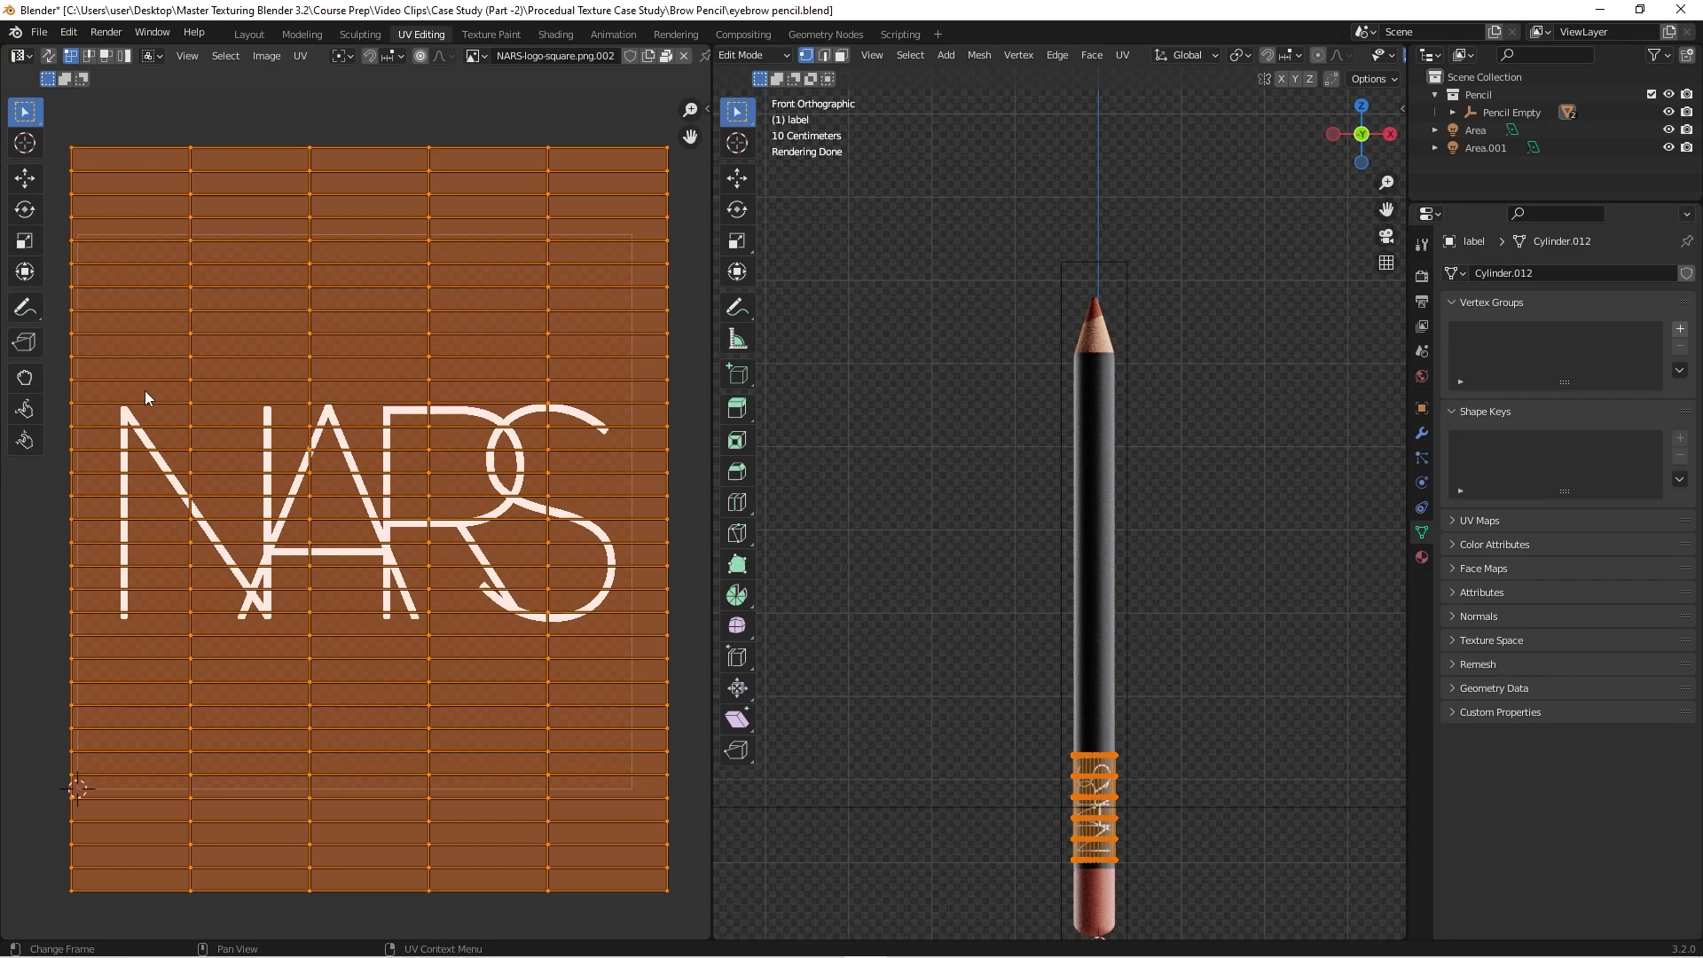
scroll(931, 479, down, 2)
shift+middle_drag(938, 467, 950, 327)
scroll(978, 431, up, 1)
scroll(978, 431, up, 2)
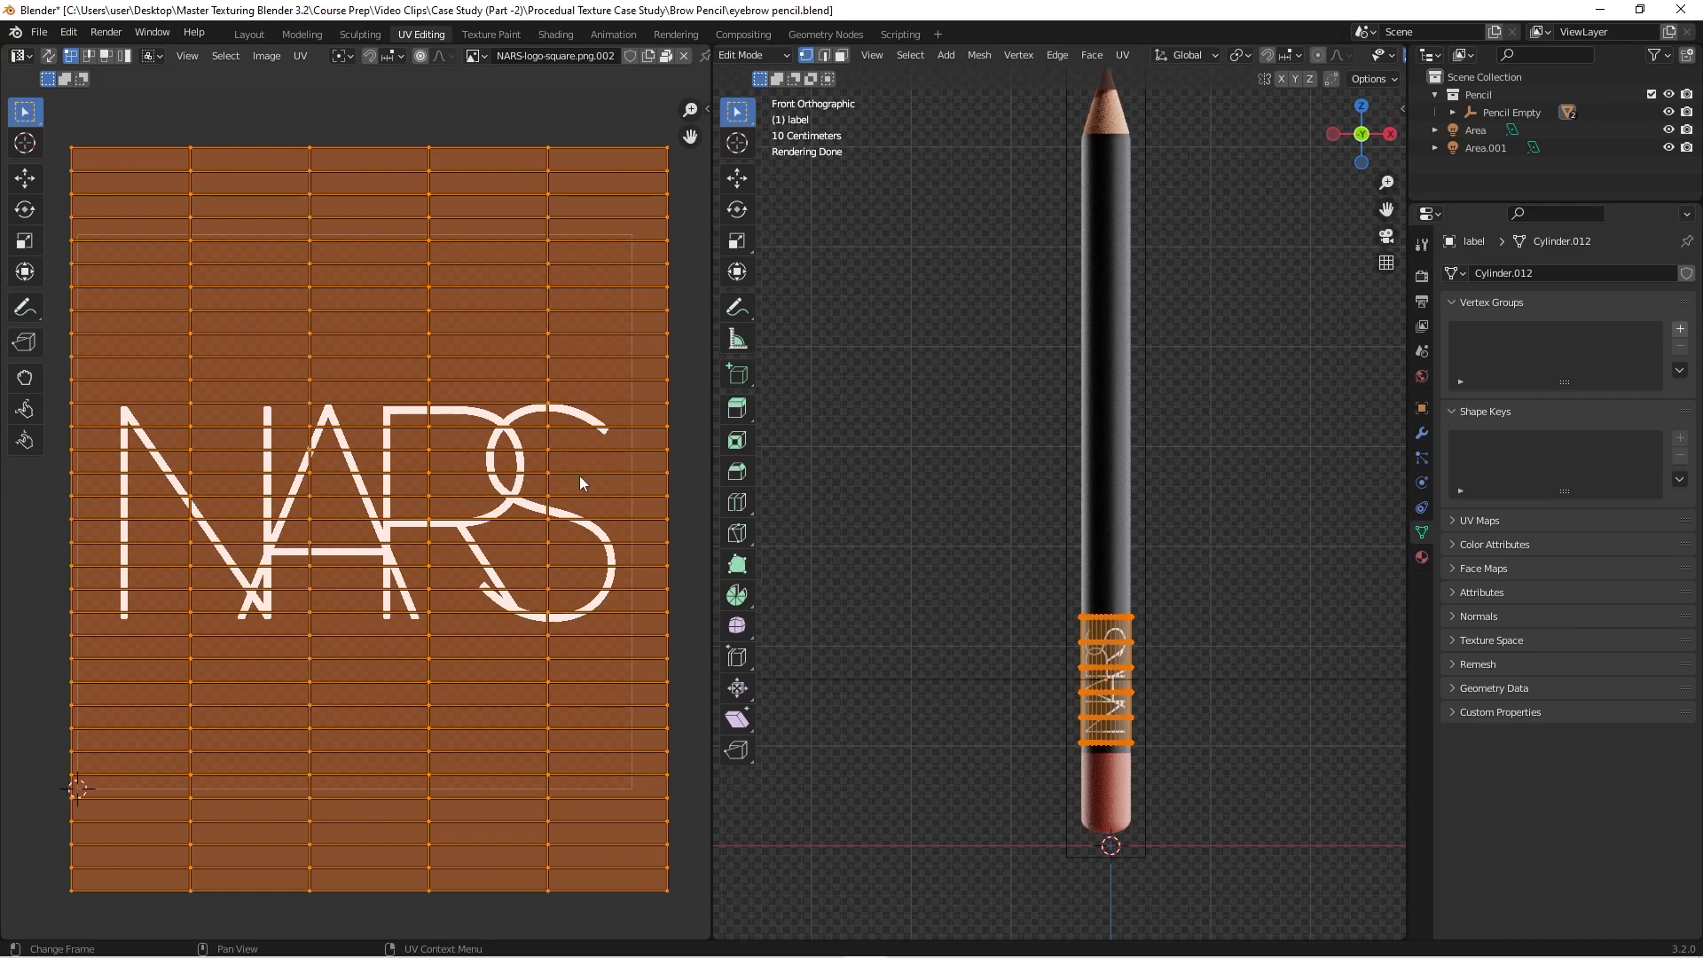
scroll(126, 434, up, 3)
scroll(131, 493, down, 4)
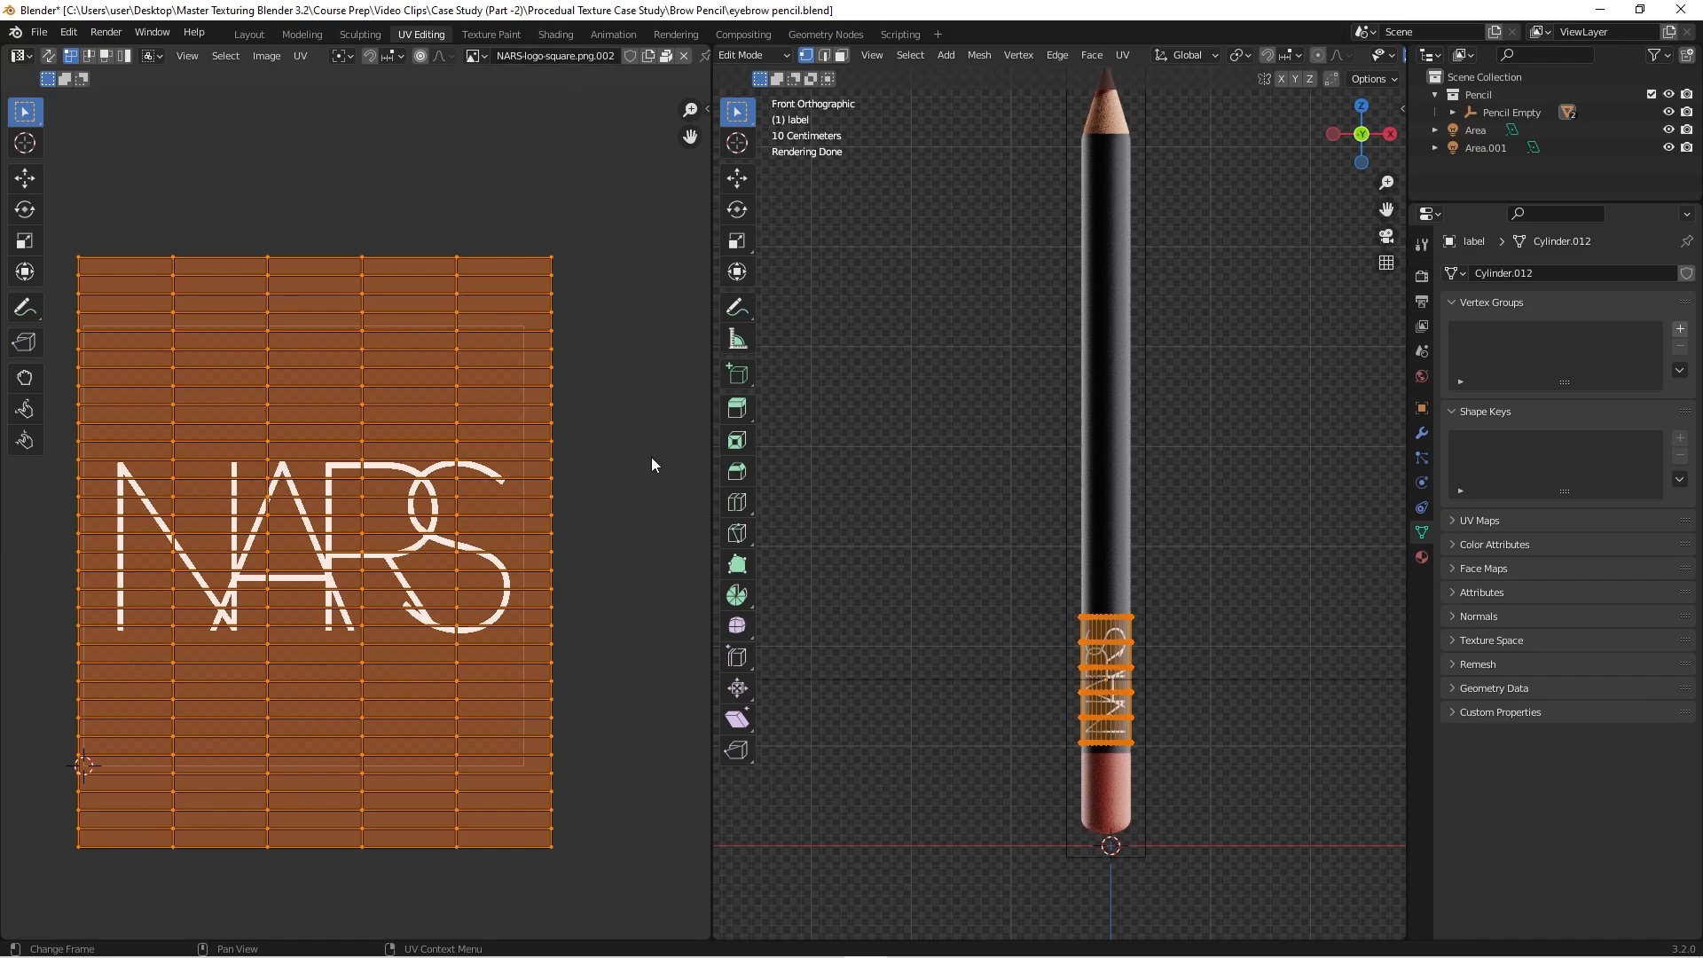
scroll(1151, 570, up, 3)
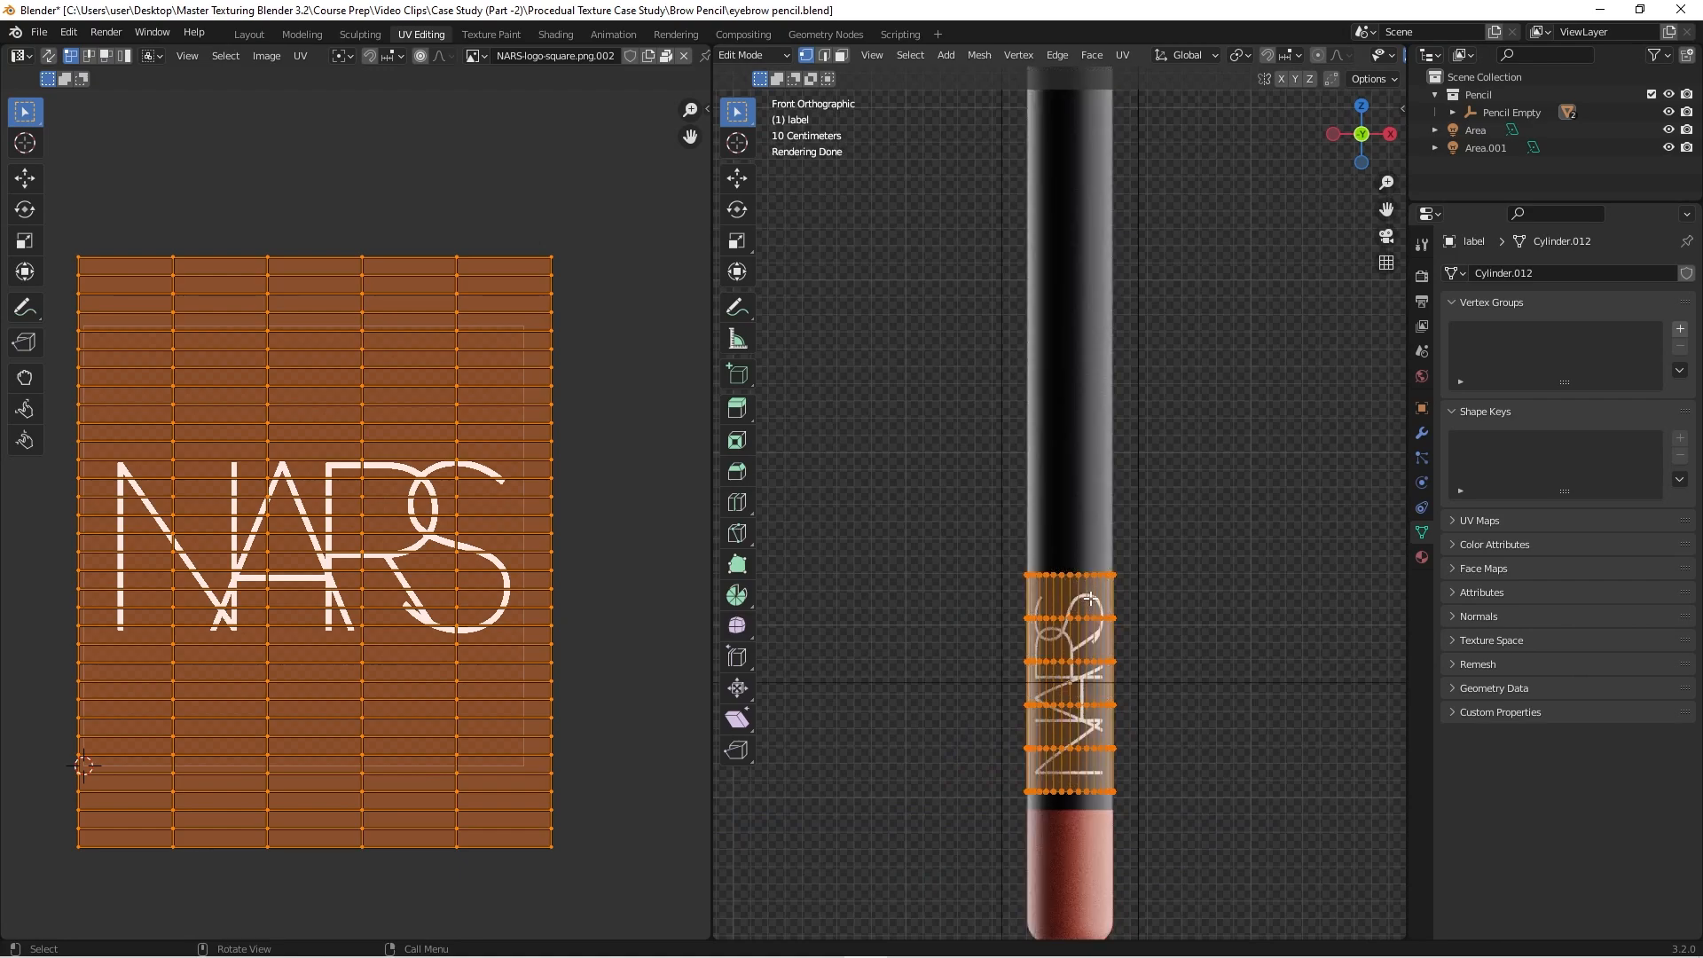
scroll(1041, 575, up, 2)
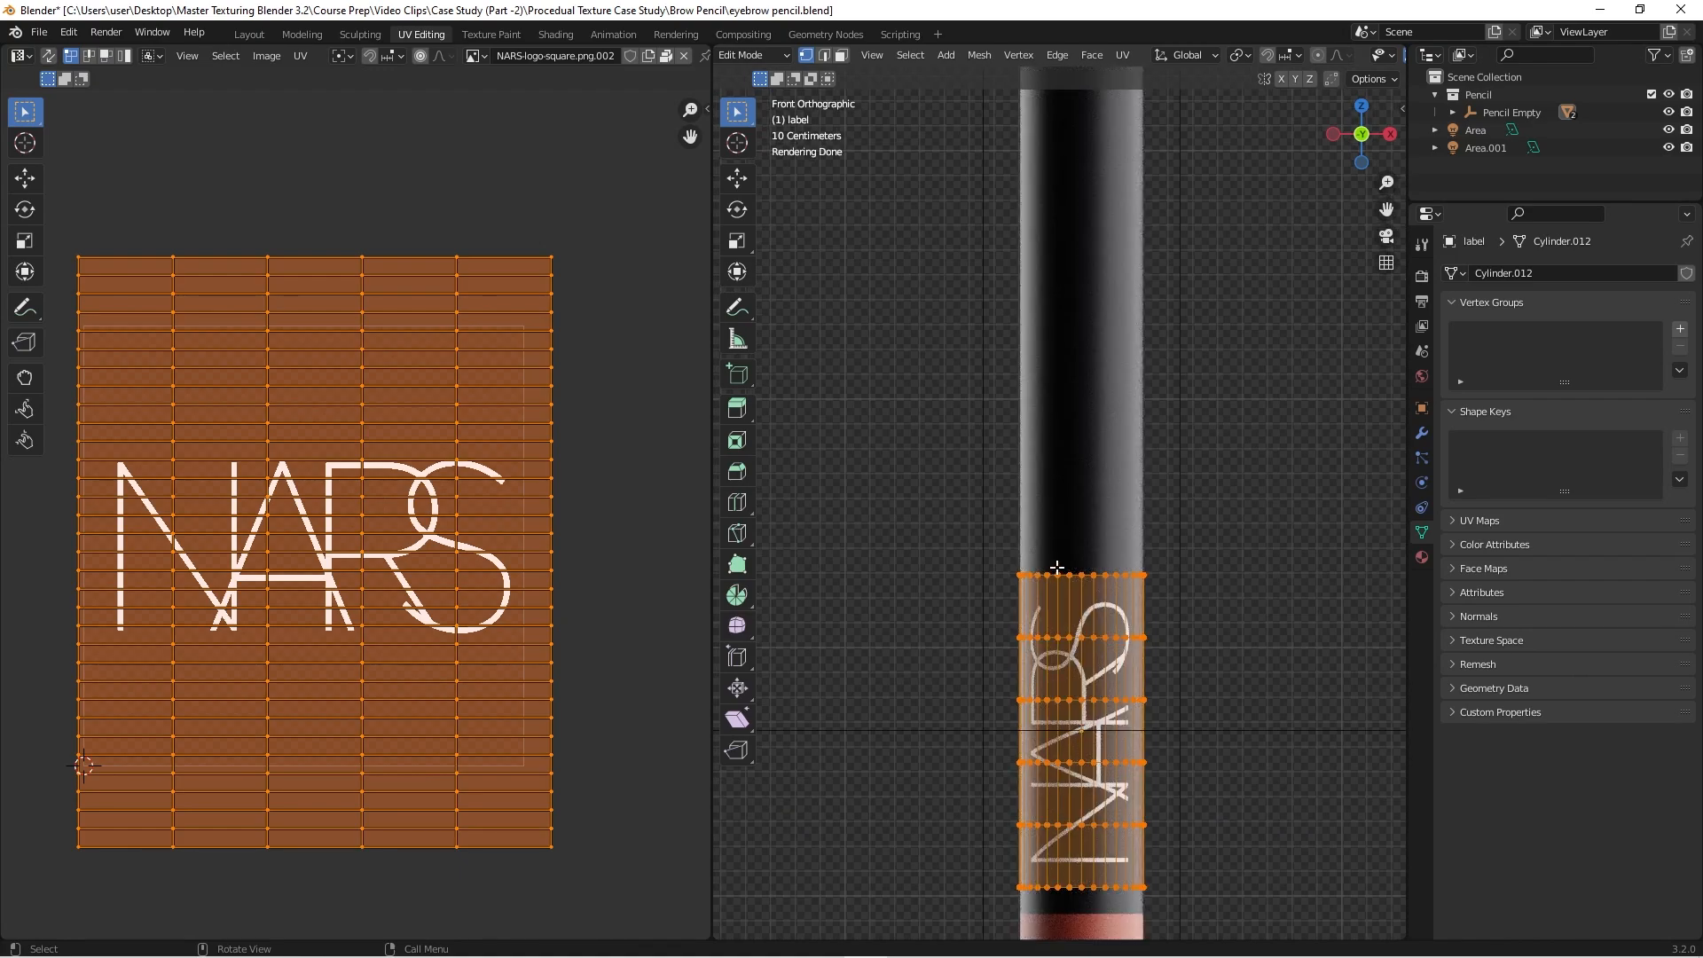
Step: Leave the label's Edit Mode, select the pencil body, set the viewport to solid shading, and edit the body's mesh
key(Tab)
click(1080, 527)
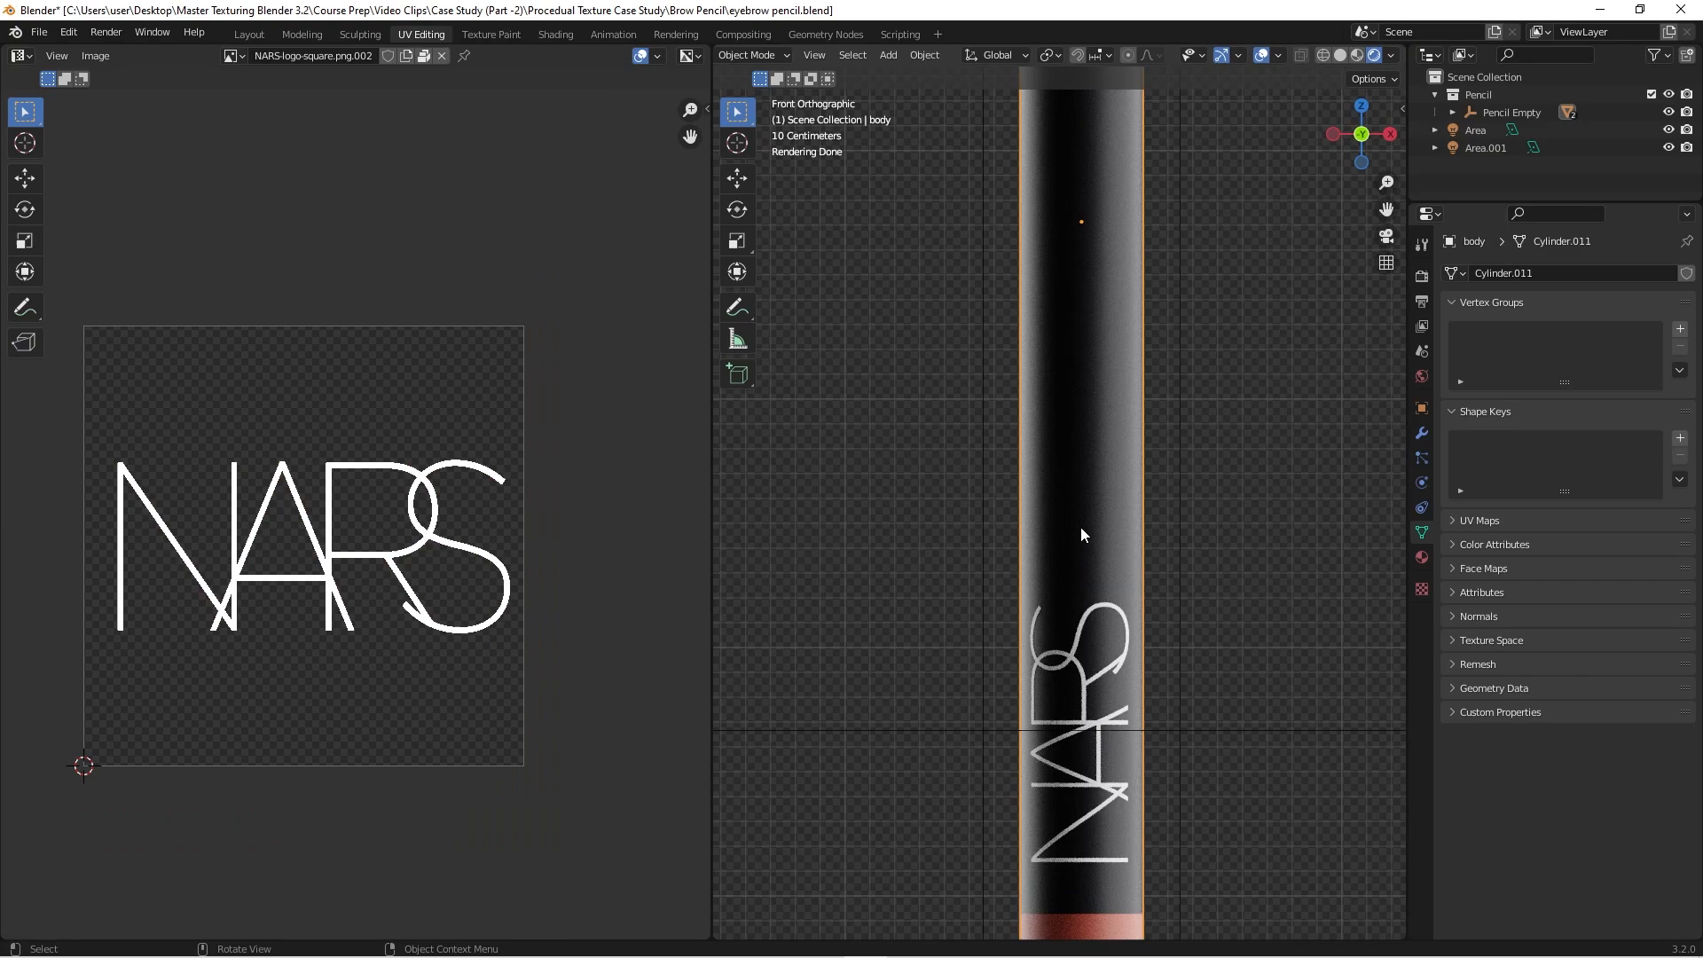
scroll(1080, 526, down, 4)
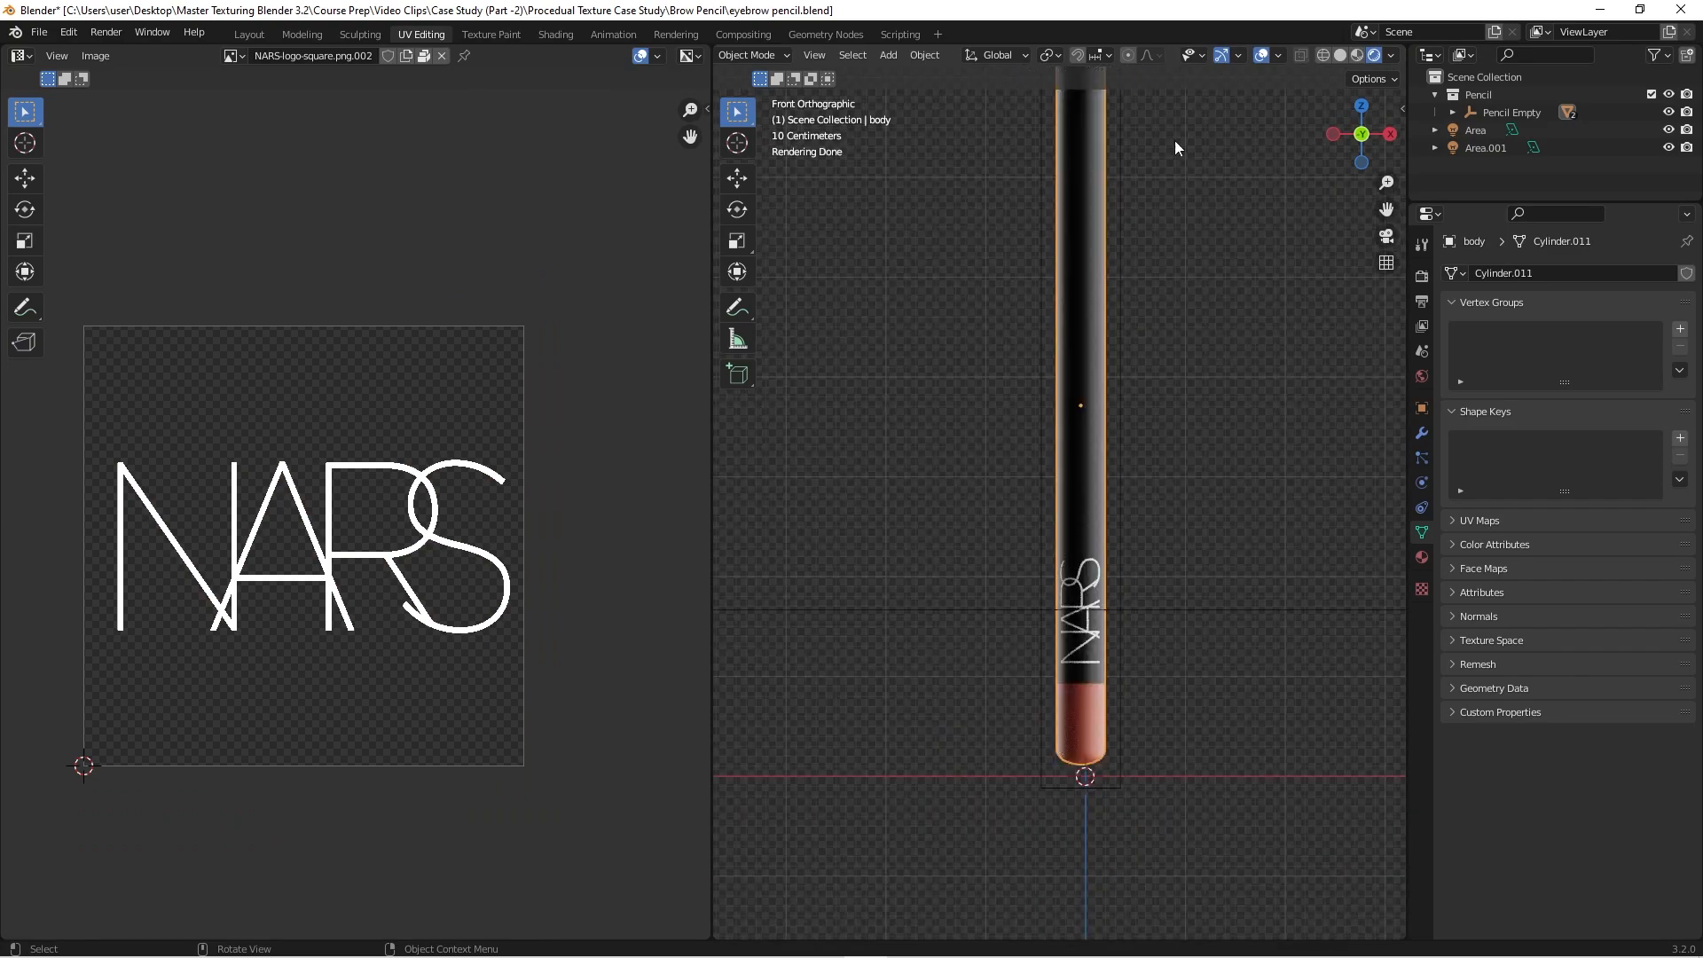
click(1340, 55)
scroll(1106, 652, up, 3)
key(Tab)
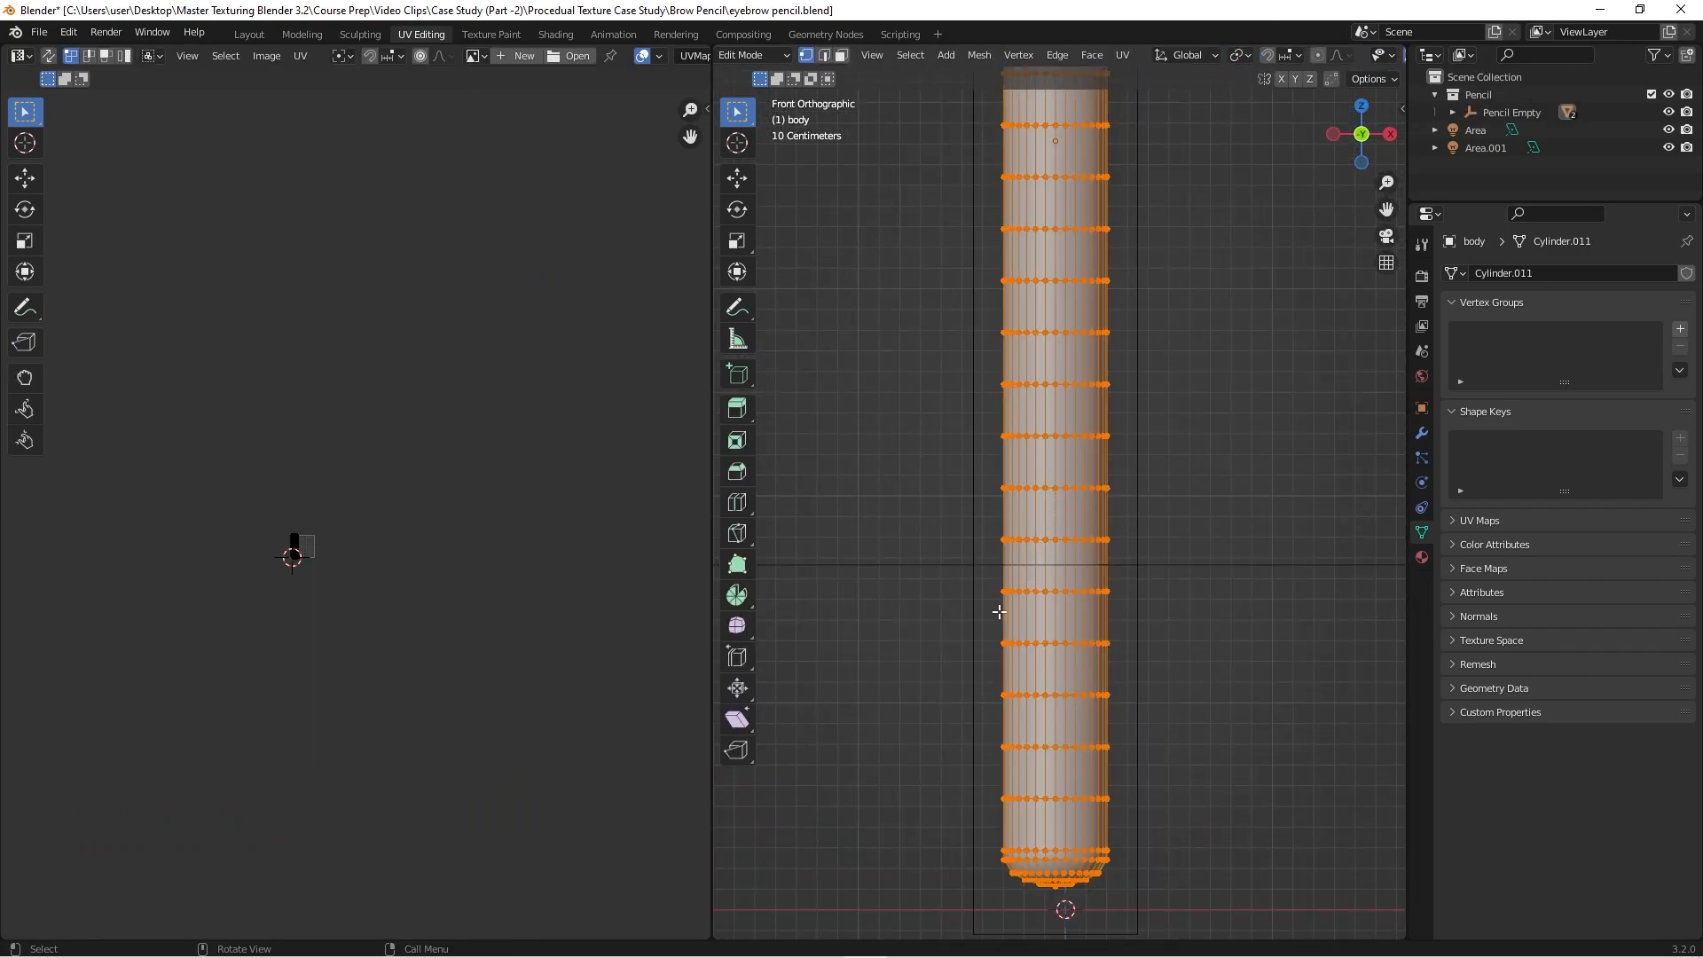
Step: Duplicate six adjacent edge loops of the body's lower section in place and separate the copy into its own object
mouse_move(885, 421)
mouse_down()
mouse_move(920, 470)
mouse_move(1123, 628)
mouse_up()
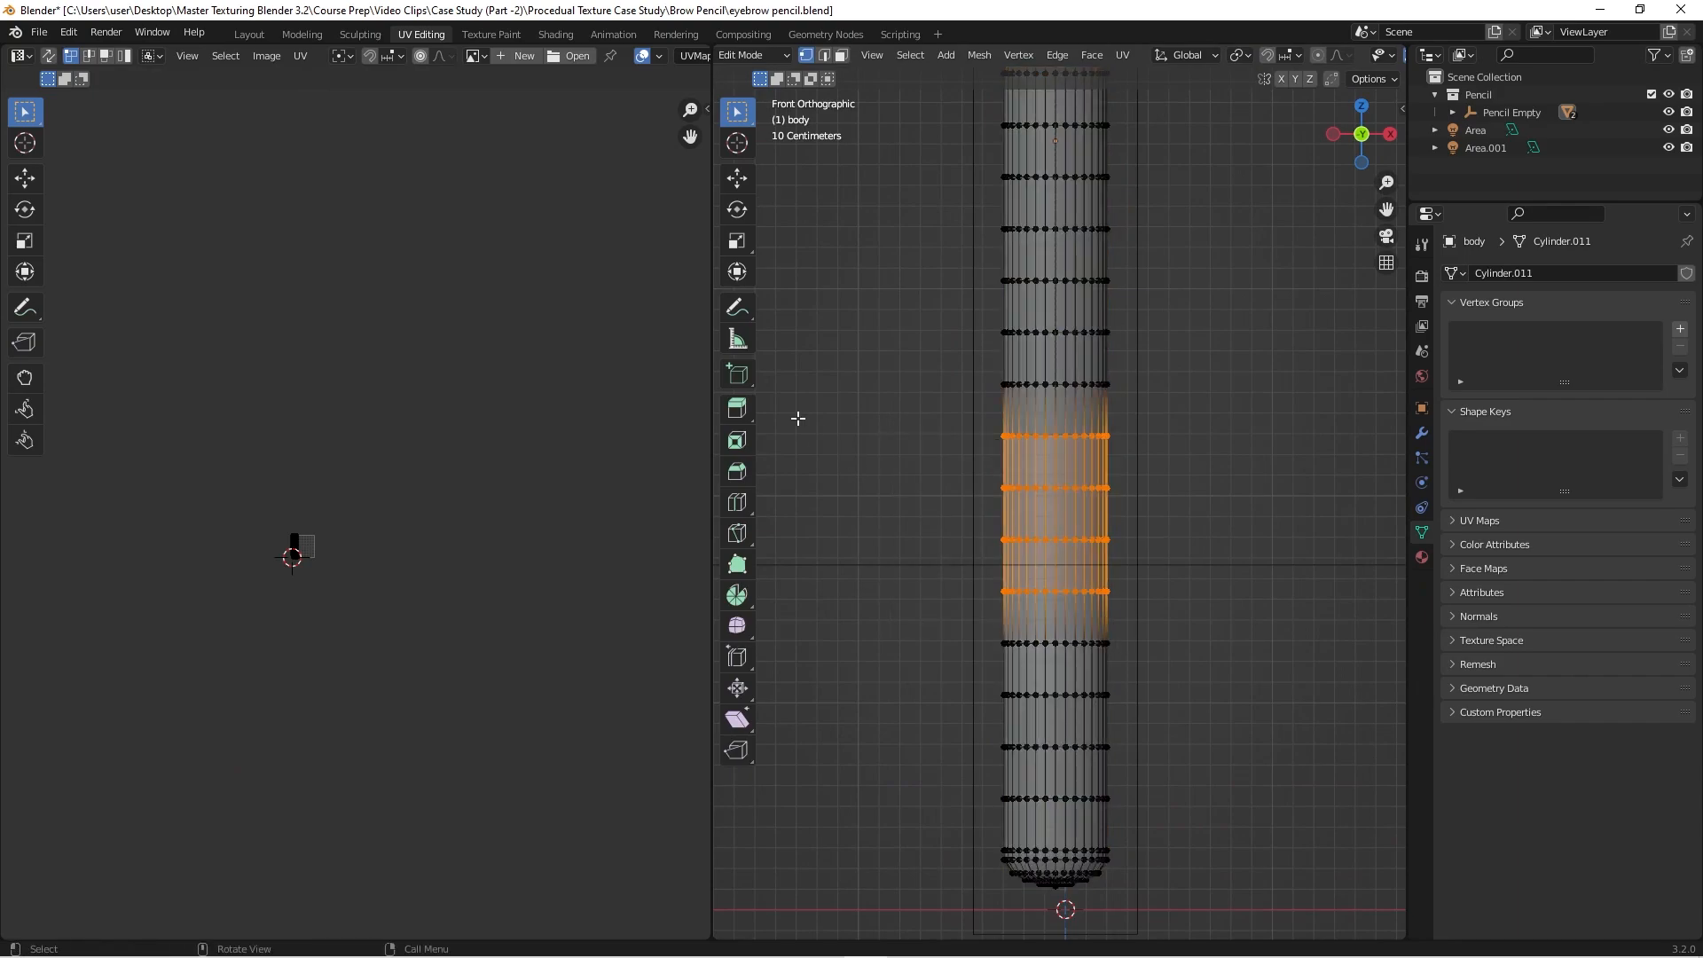
drag(794, 385, 1206, 723)
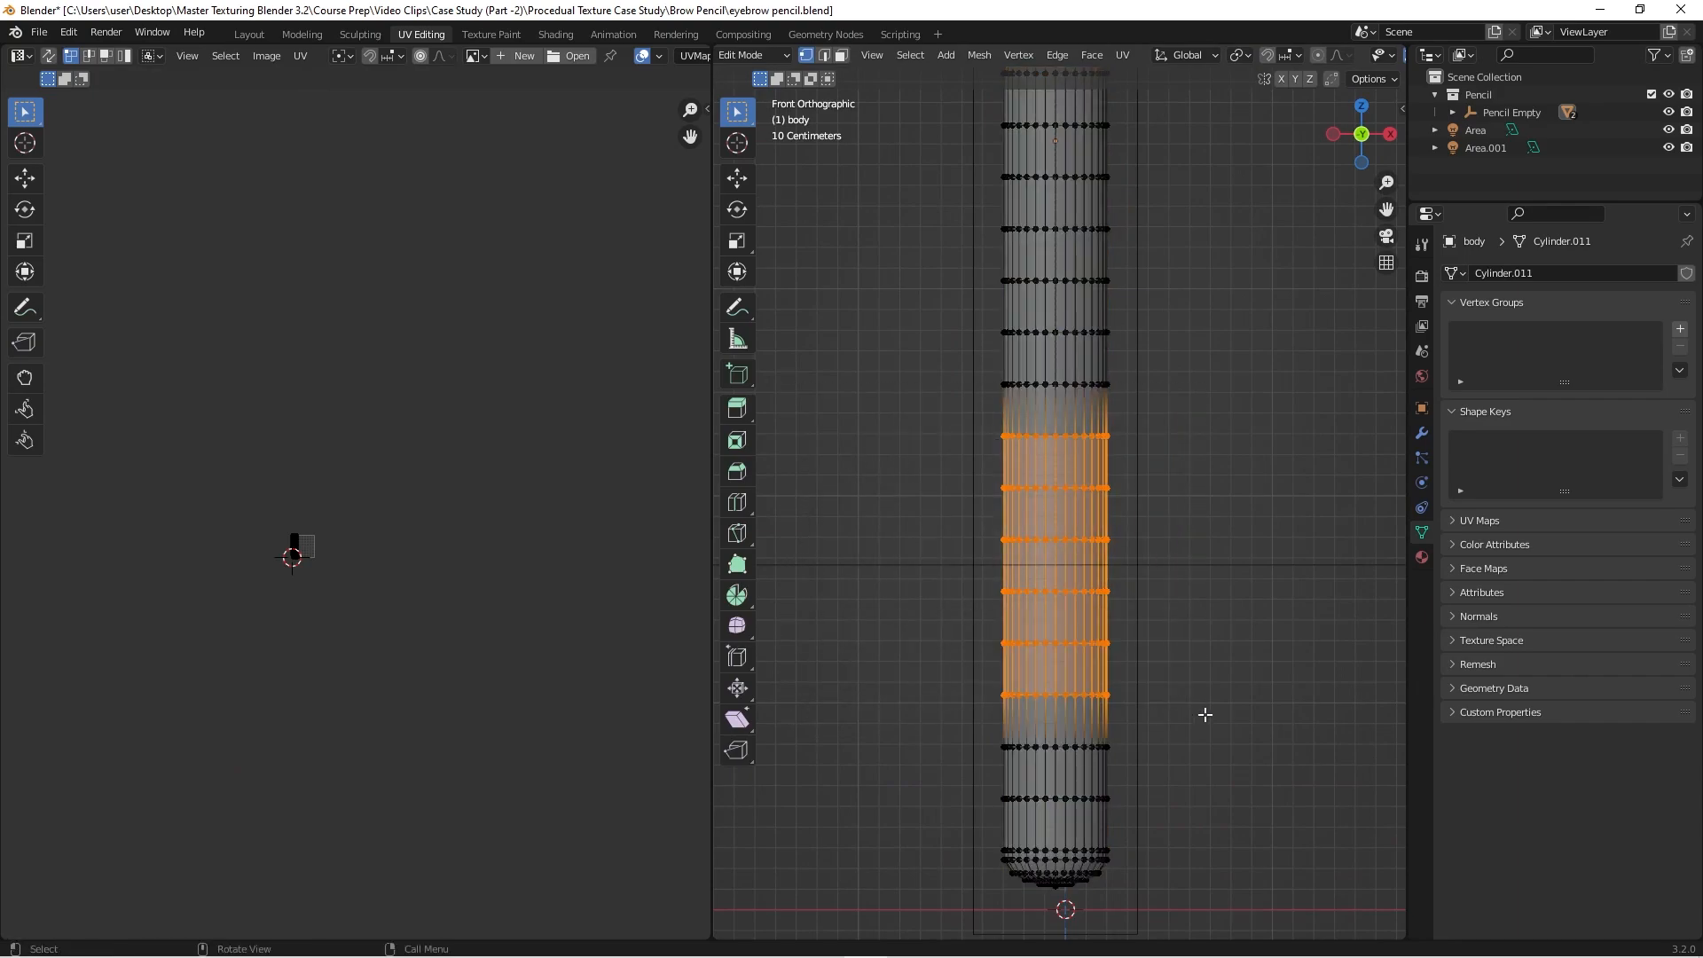
key(shift+d)
right_click(946, 551)
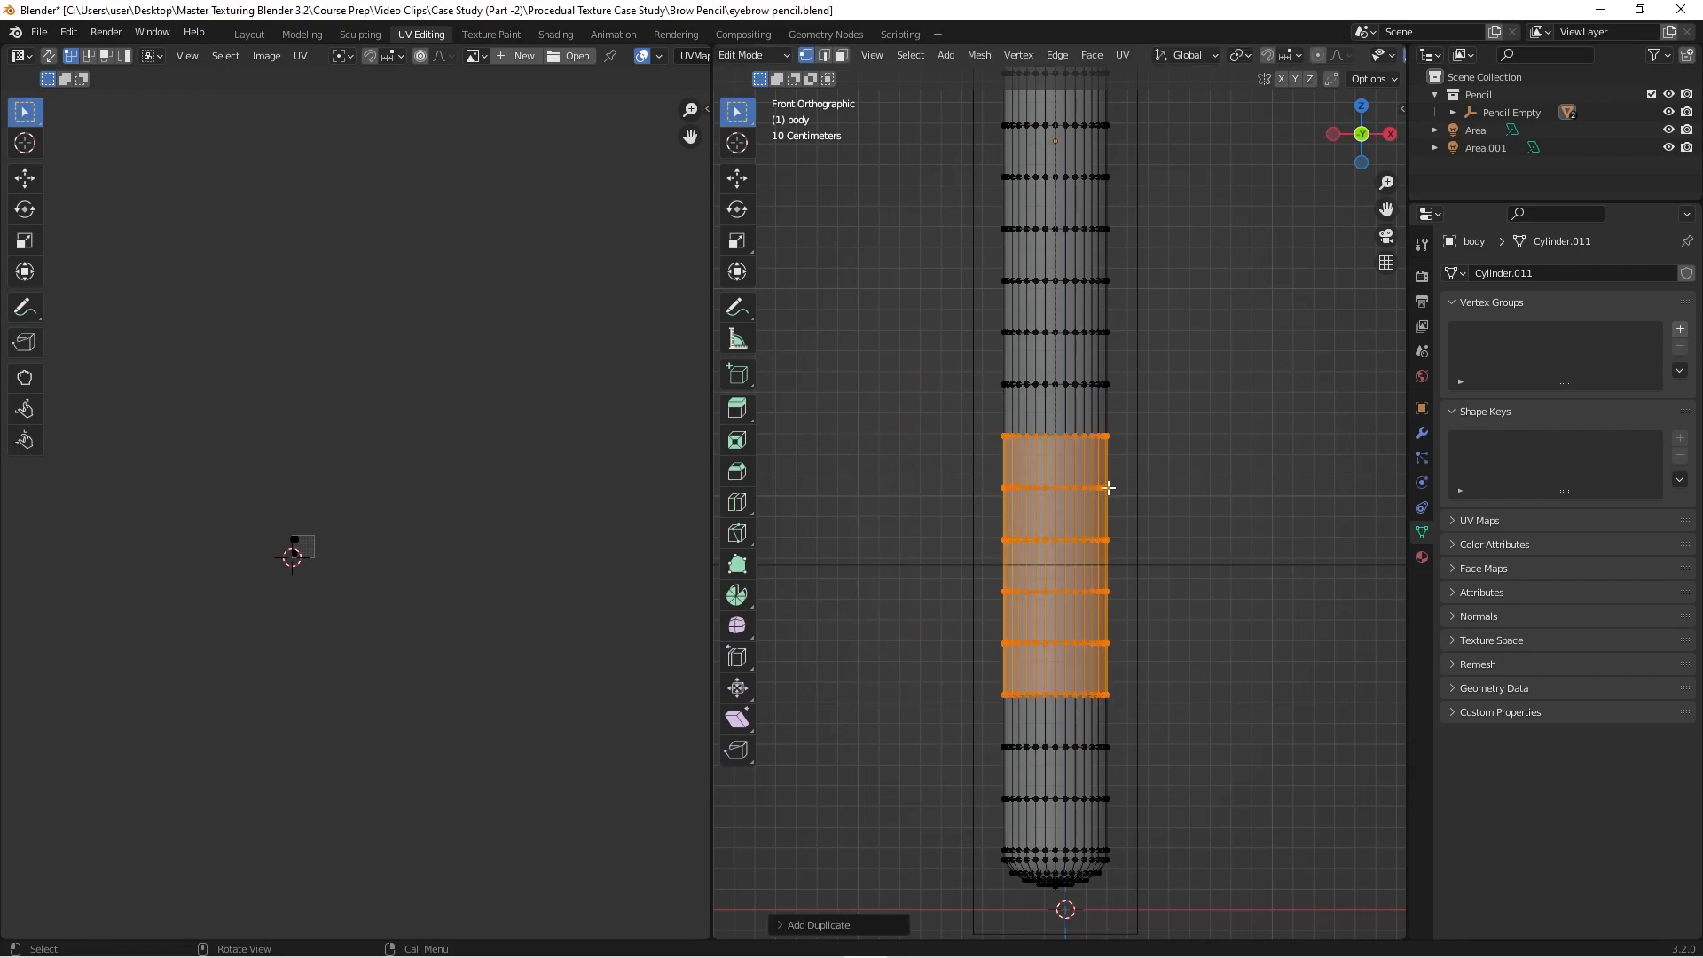
key(p)
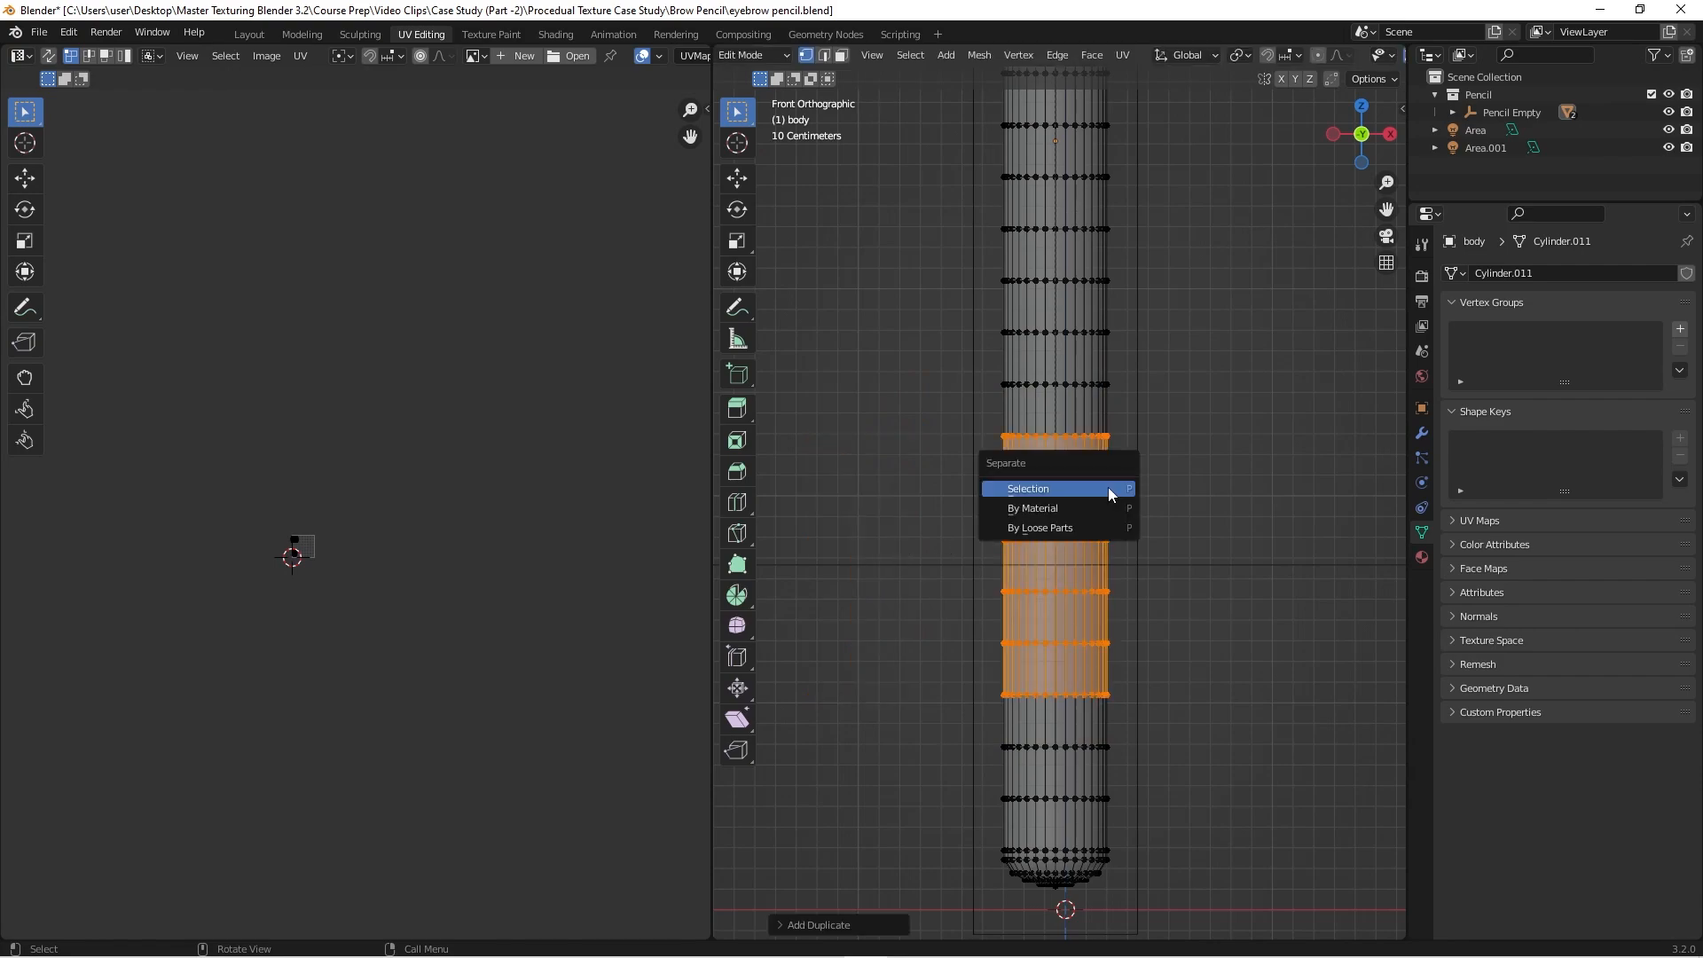
click(1108, 487)
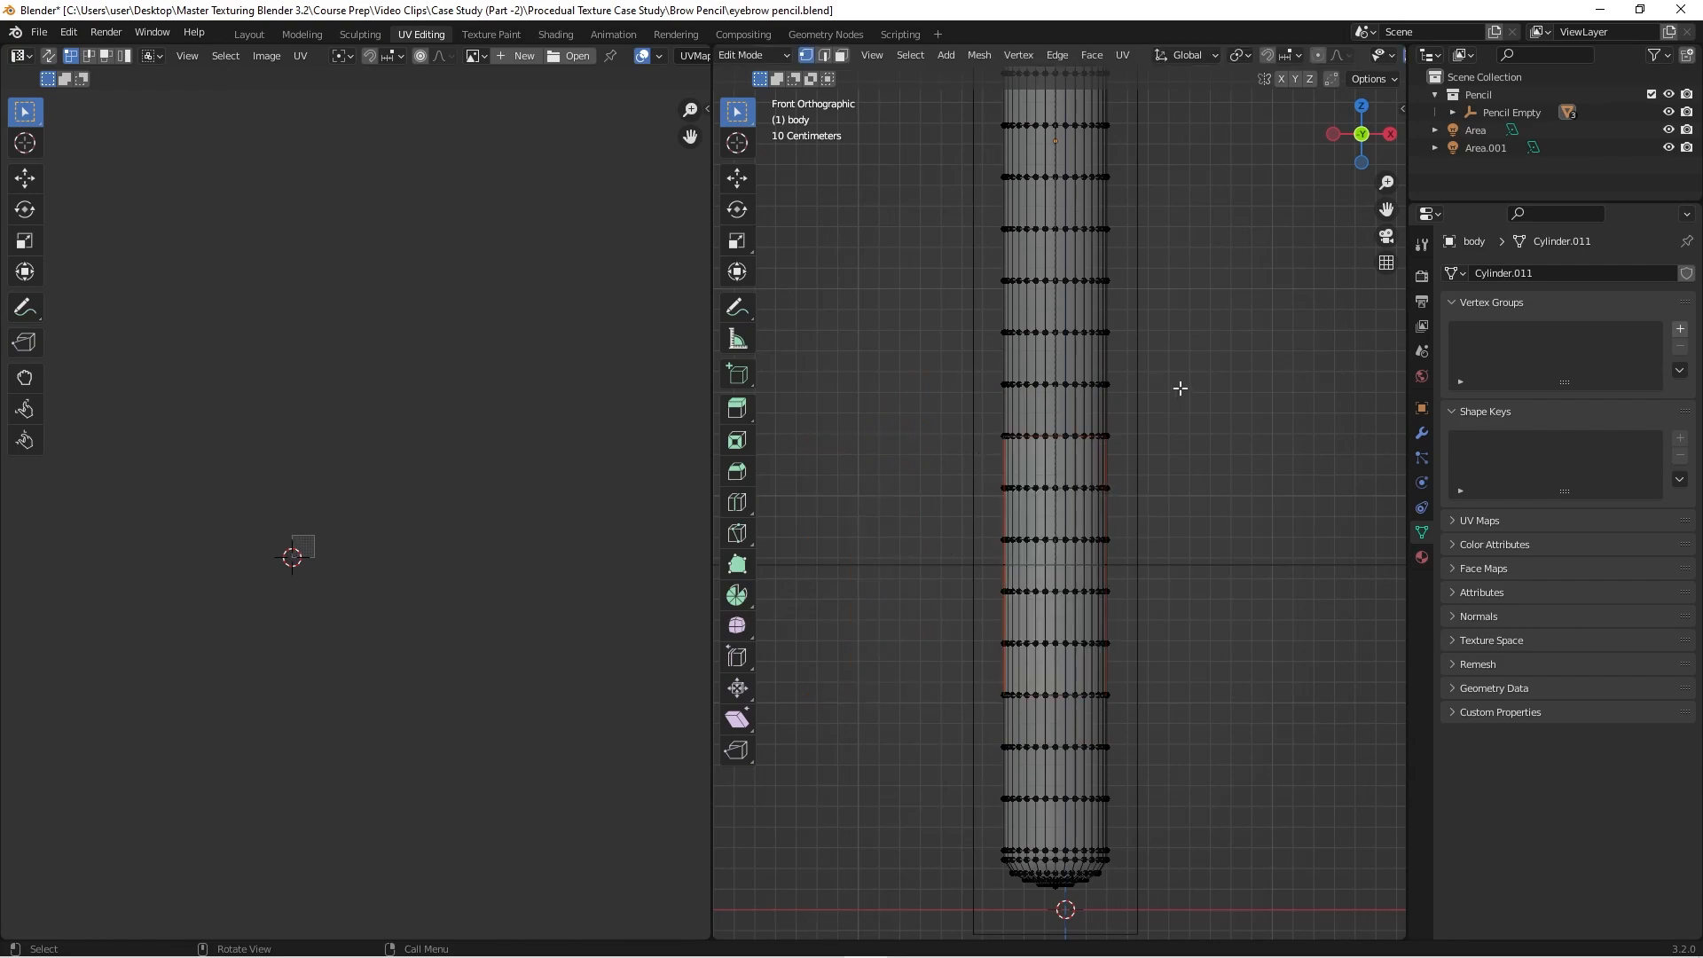
Step: Return to Object Mode, select the separated band, reveal the Pencil Empty's children, and delete the band
key(Tab)
click(1067, 581)
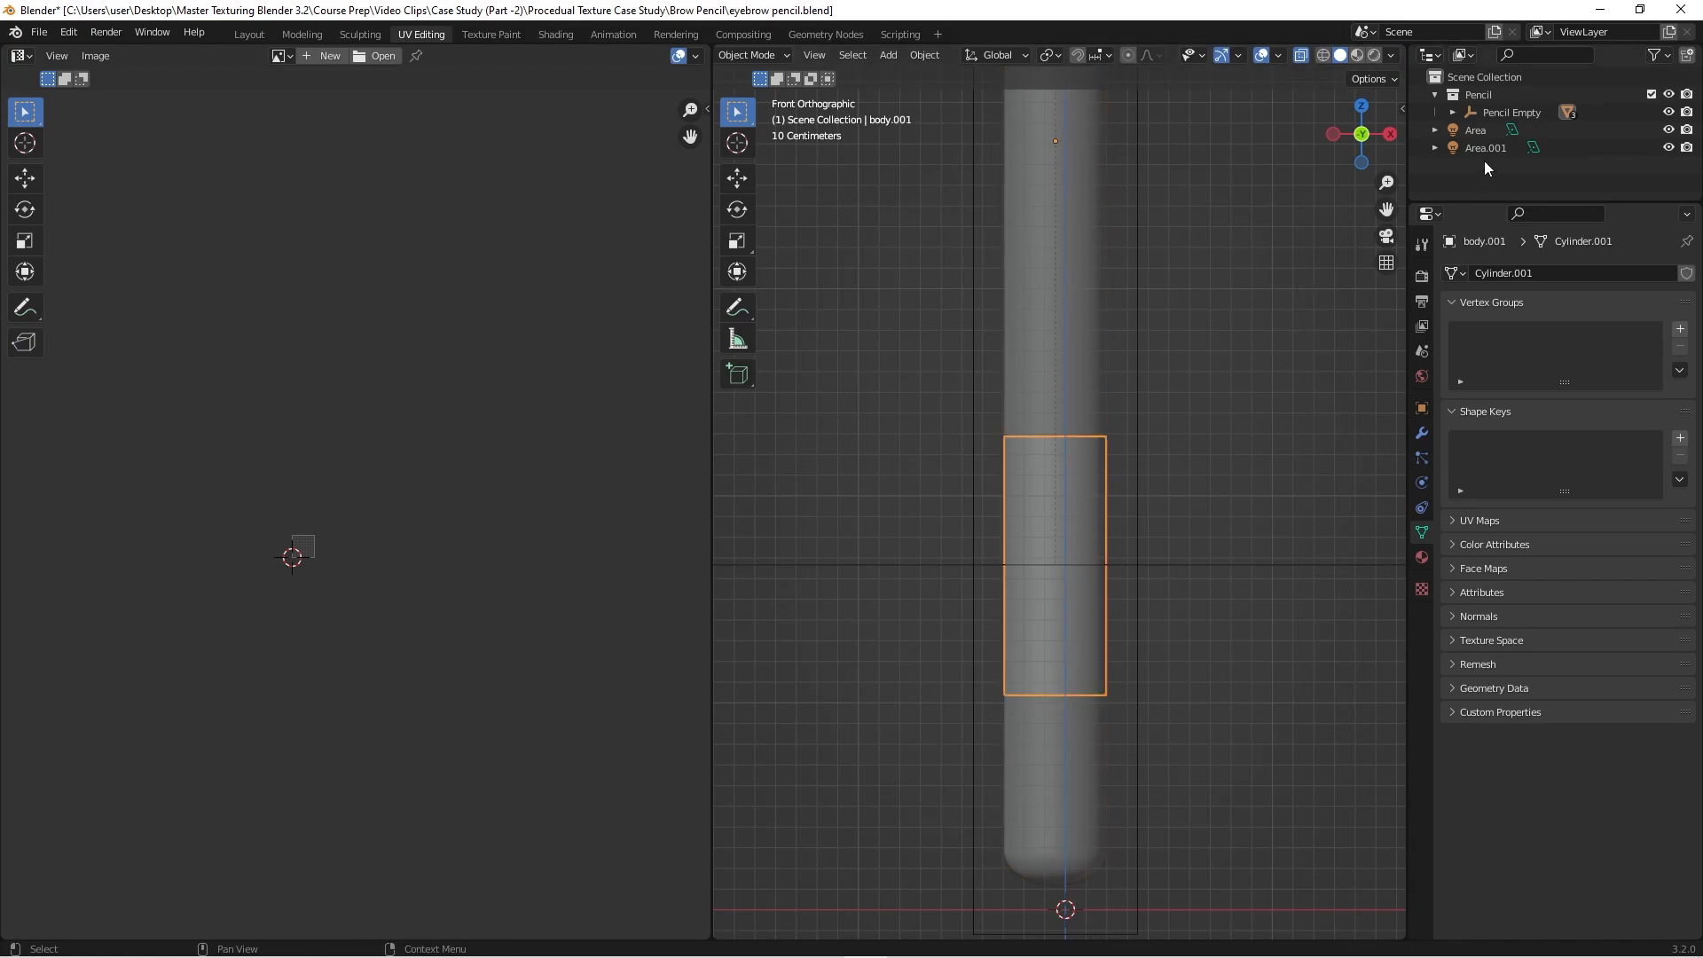
click(1453, 112)
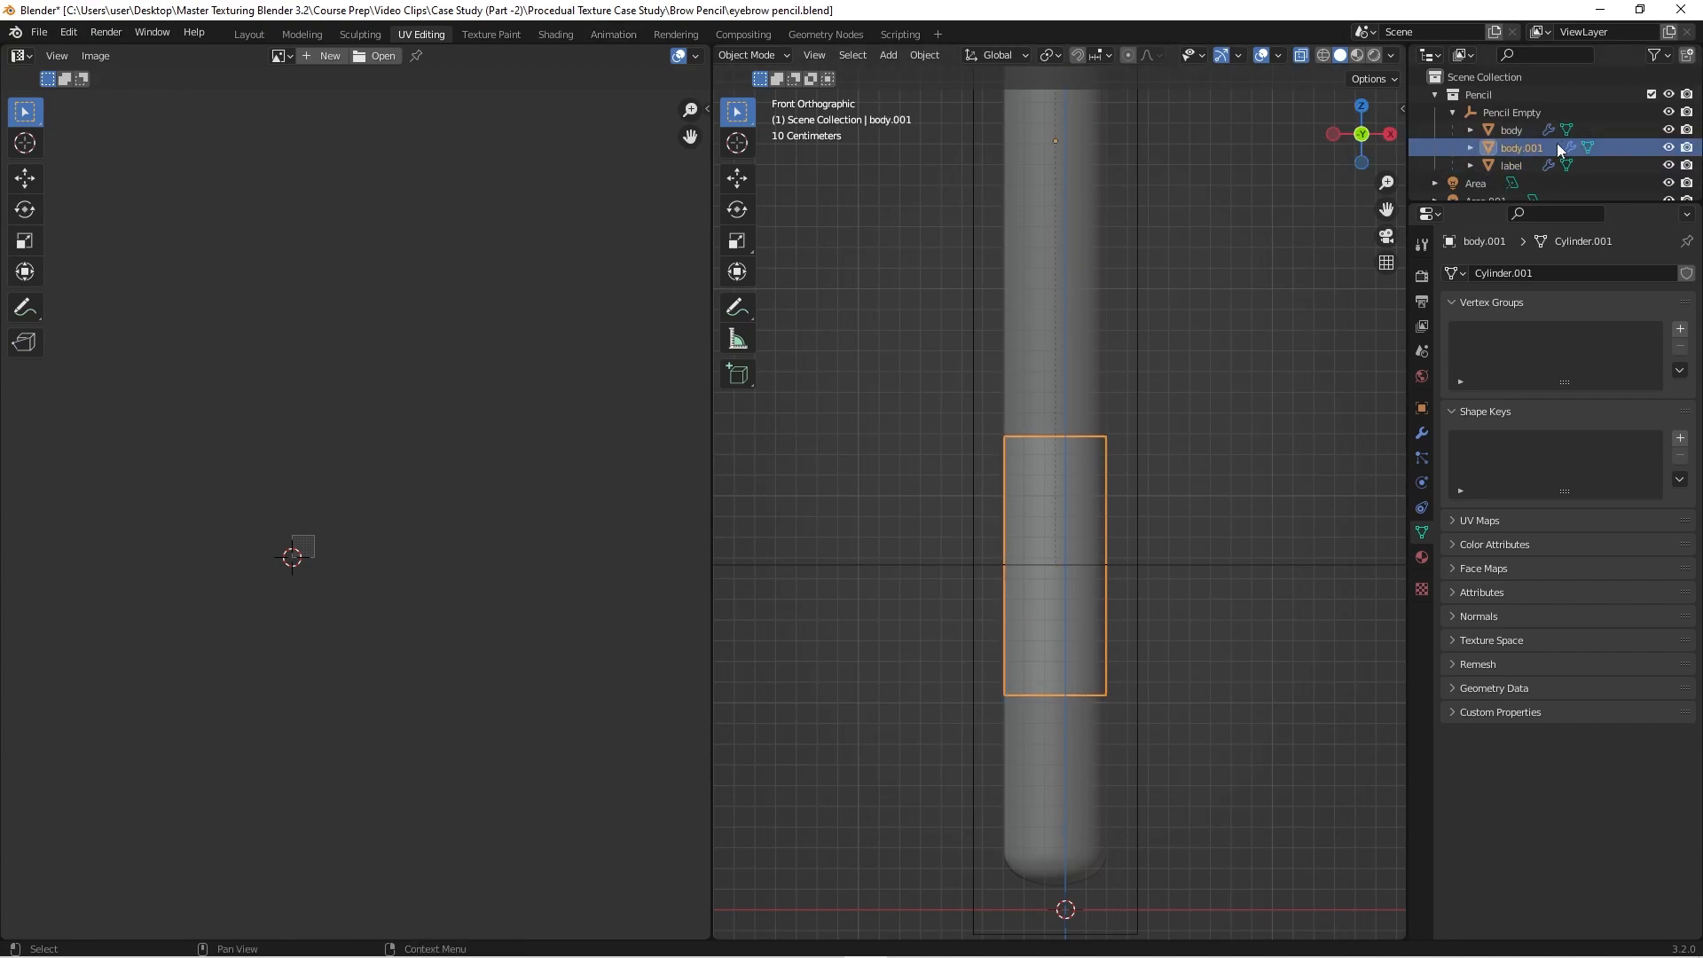
key(g)
click(1070, 550)
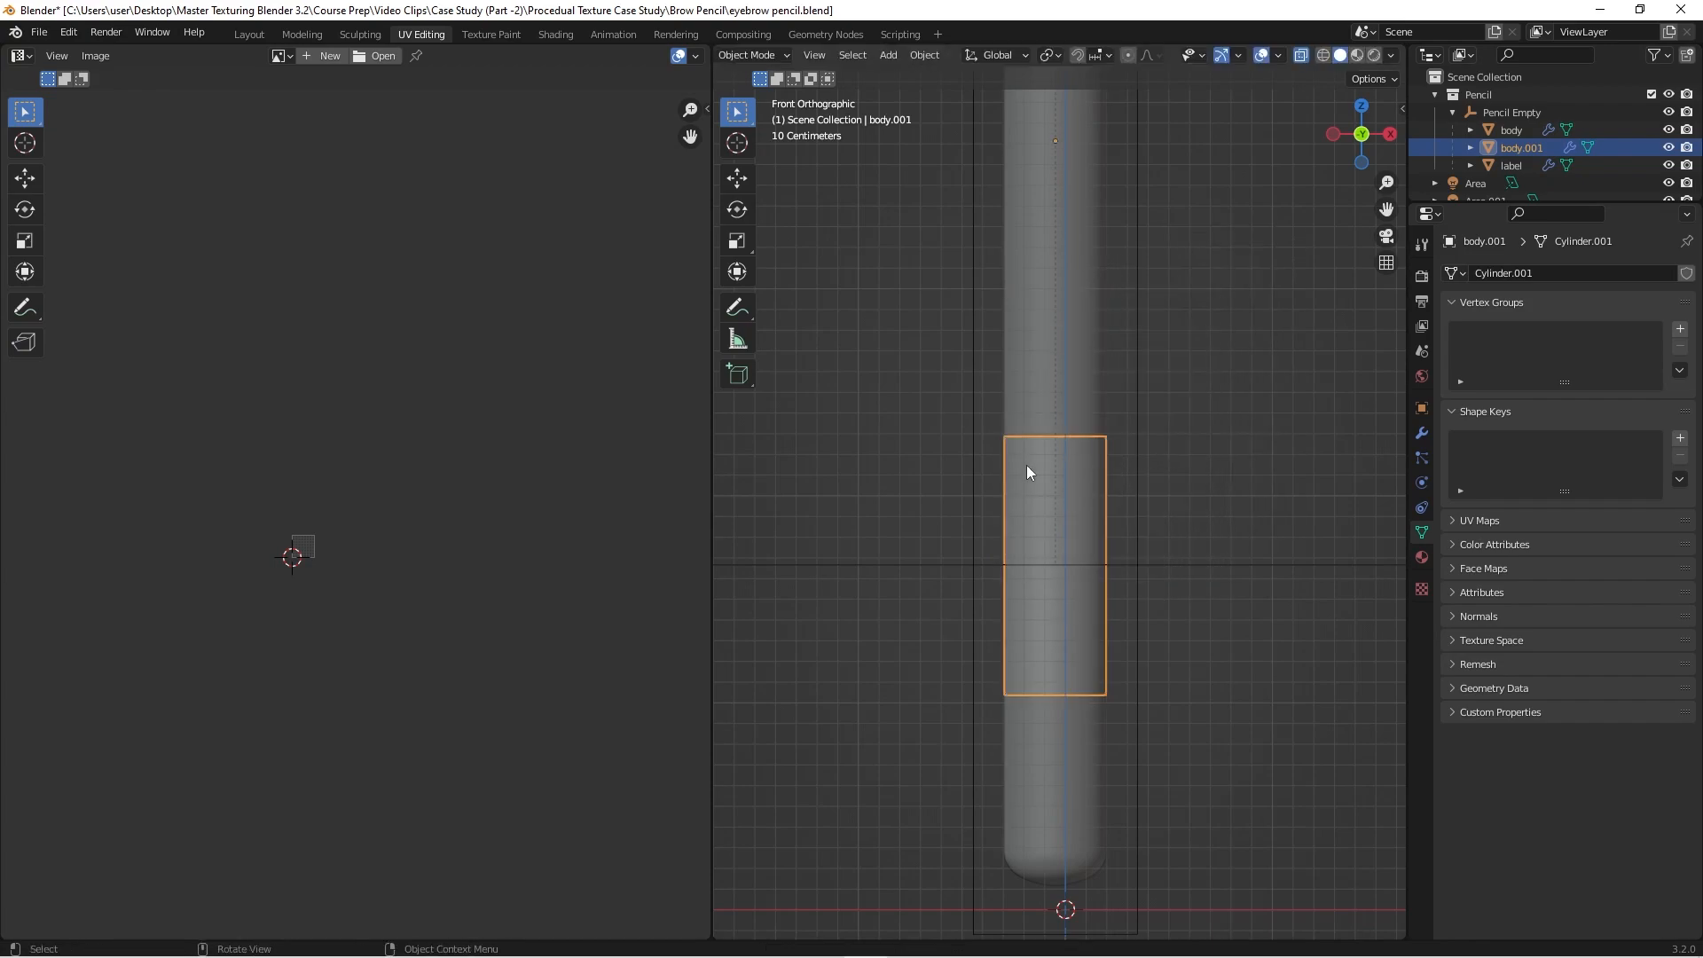
key(x)
click(1078, 486)
Step: Select the existing label, hide the body, and inspect the label's open cylinder mesh and seam in Edit Mode
click(1072, 386)
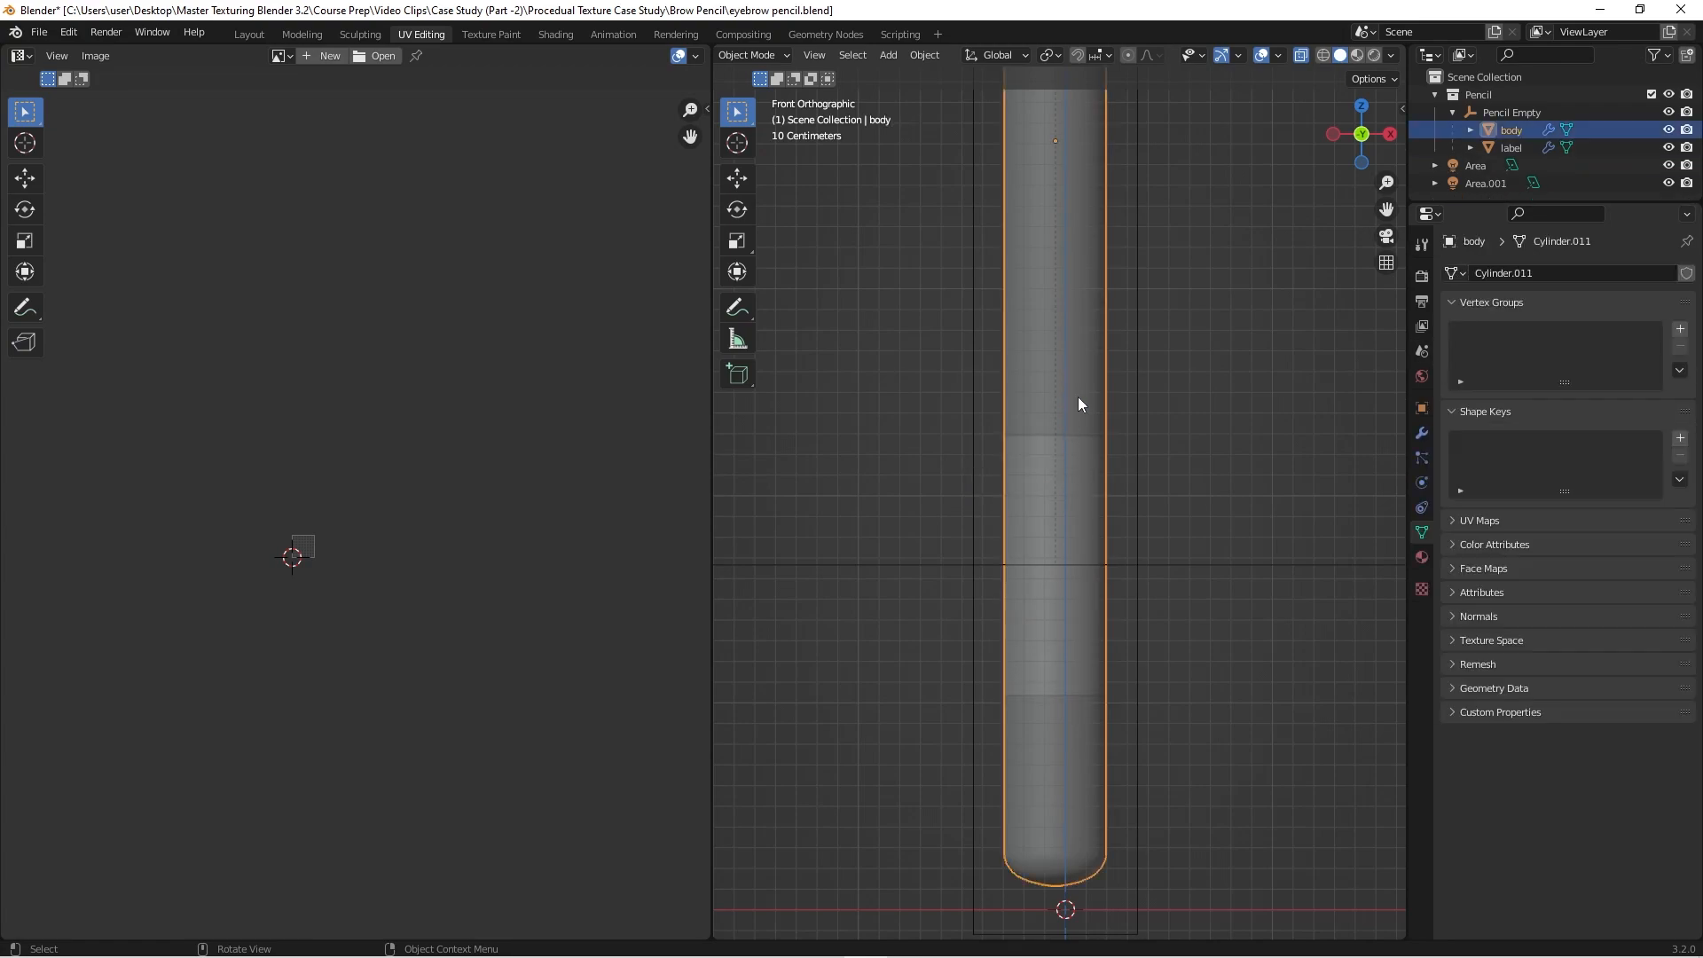
click(1078, 454)
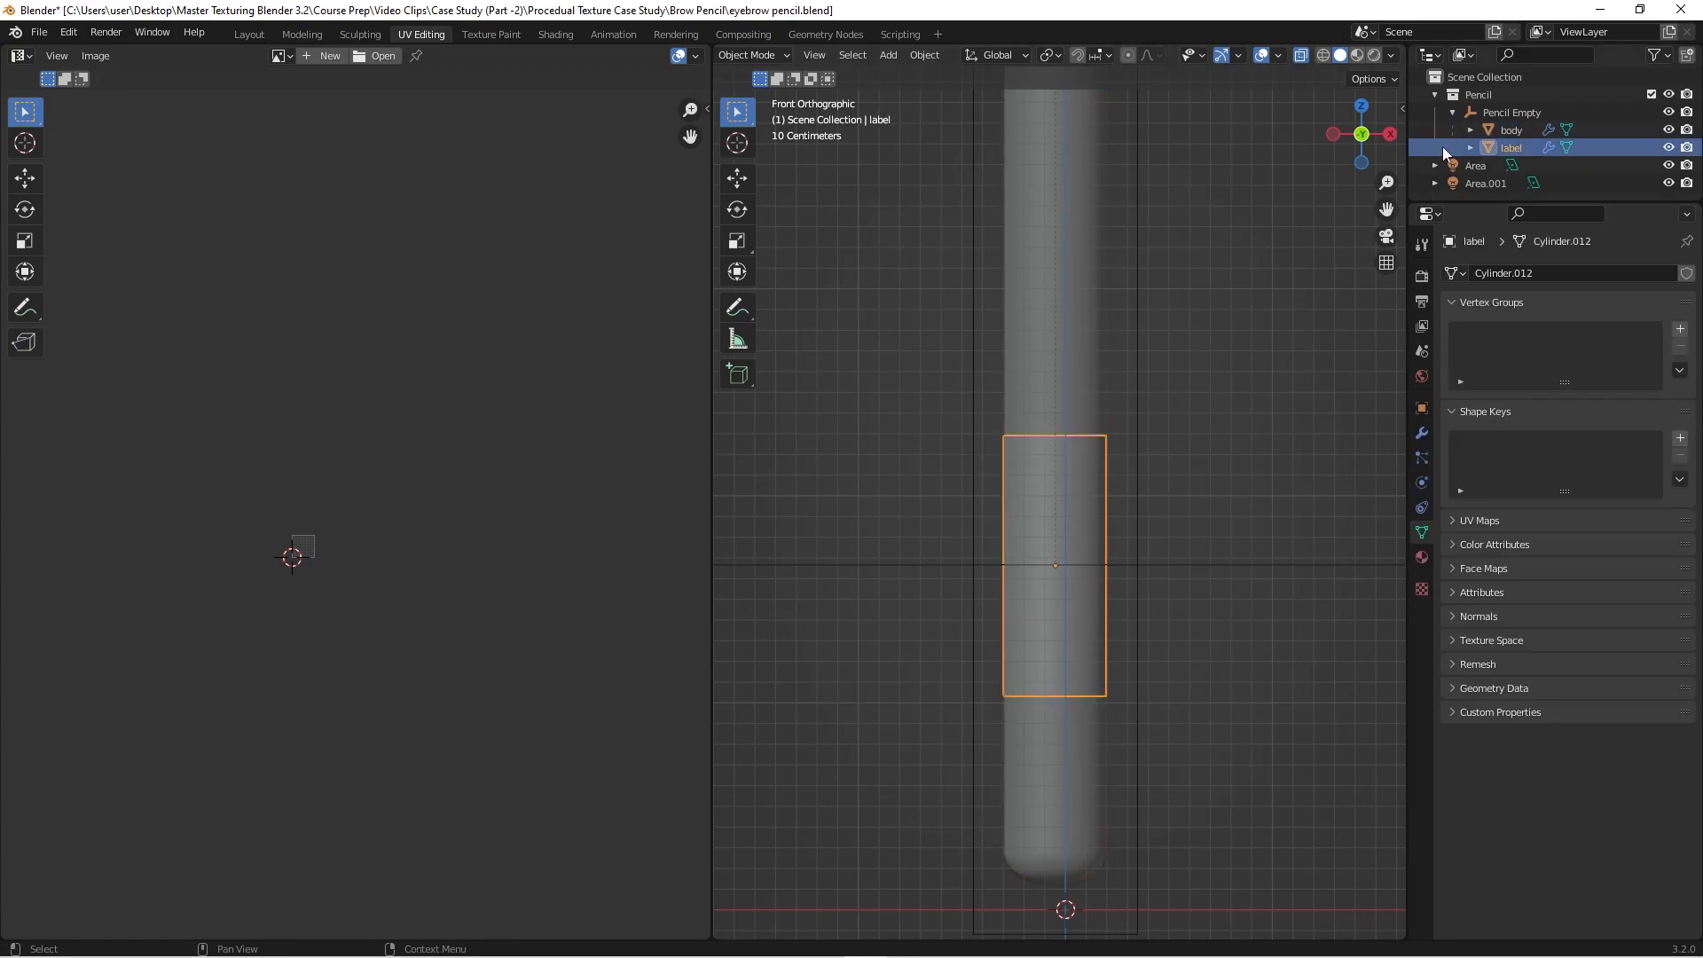
click(1668, 130)
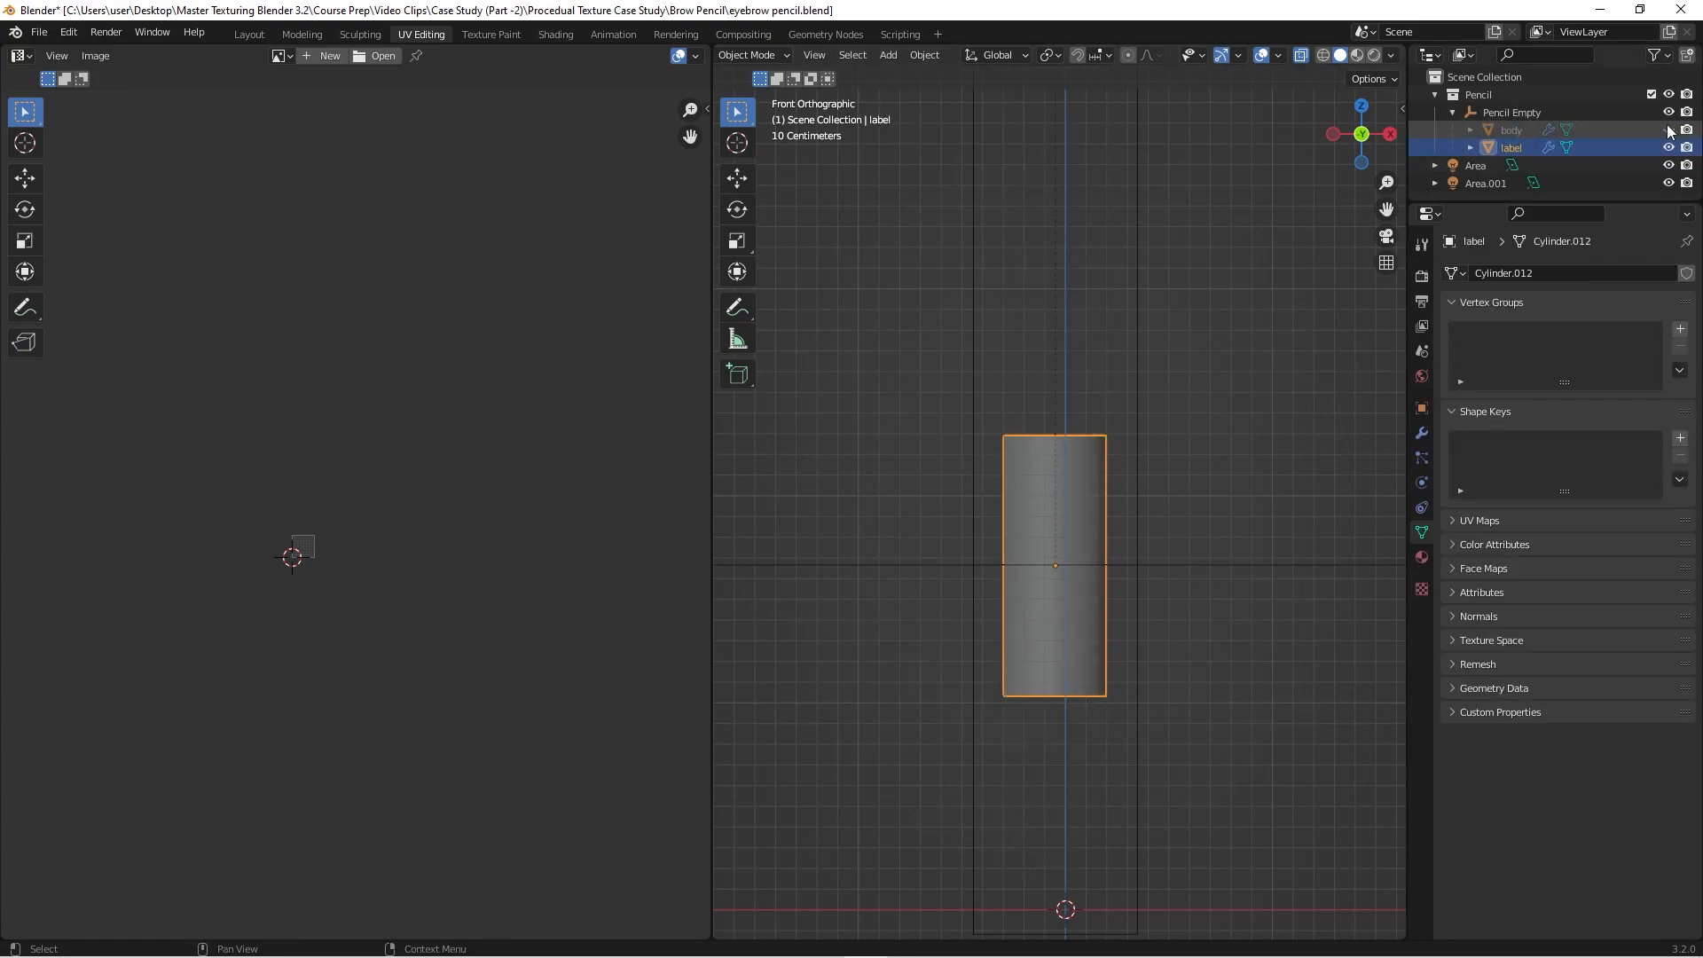
middle_drag(1053, 465, 1091, 557)
scroll(1052, 461, up, 2)
key(Tab)
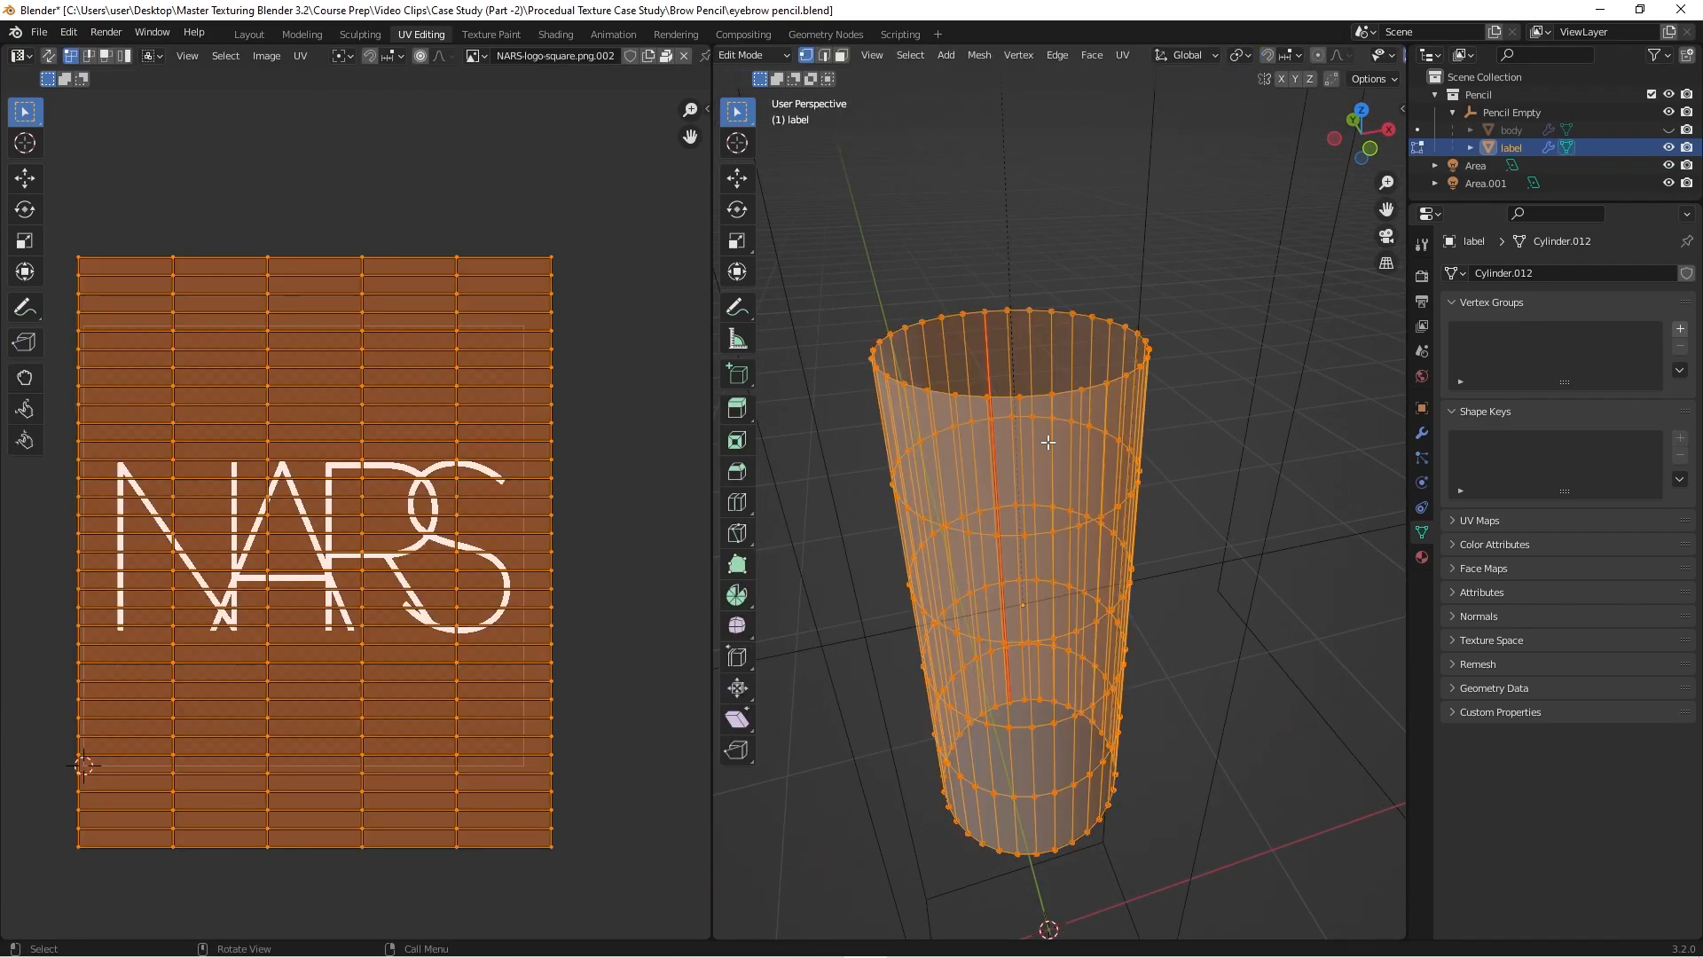
key(Tab)
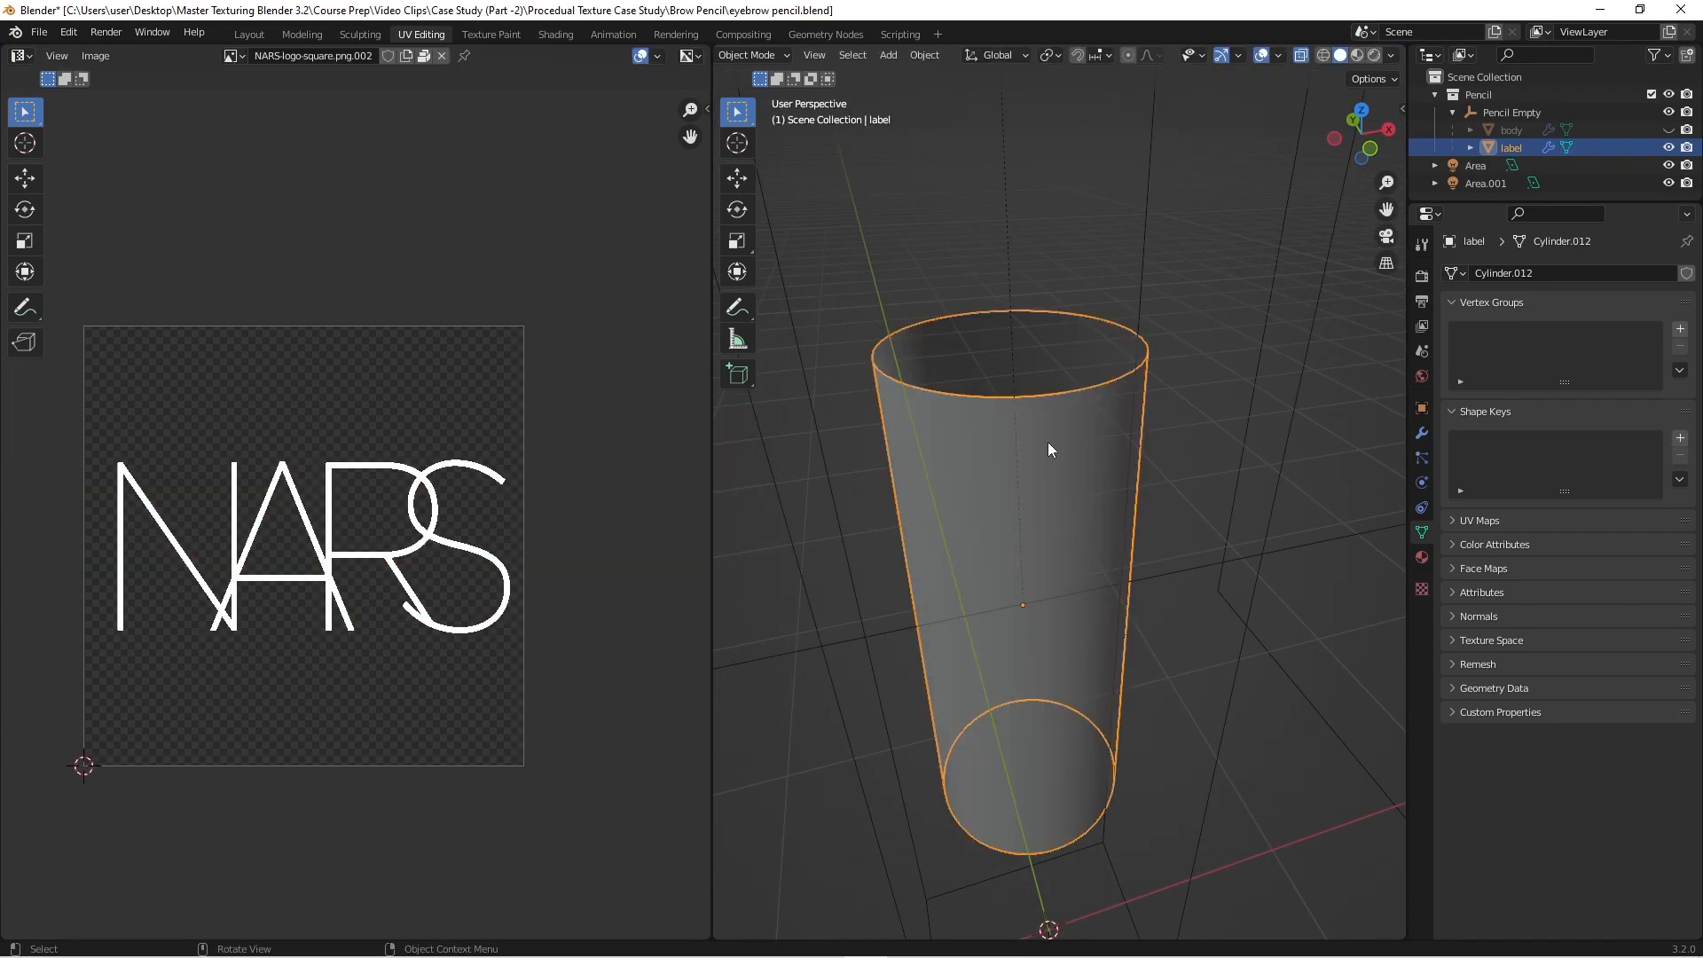
Step: Return to the Shading workspace and examine how the logo image's alpha feeds the Principled BSDF's Alpha input
click(549, 31)
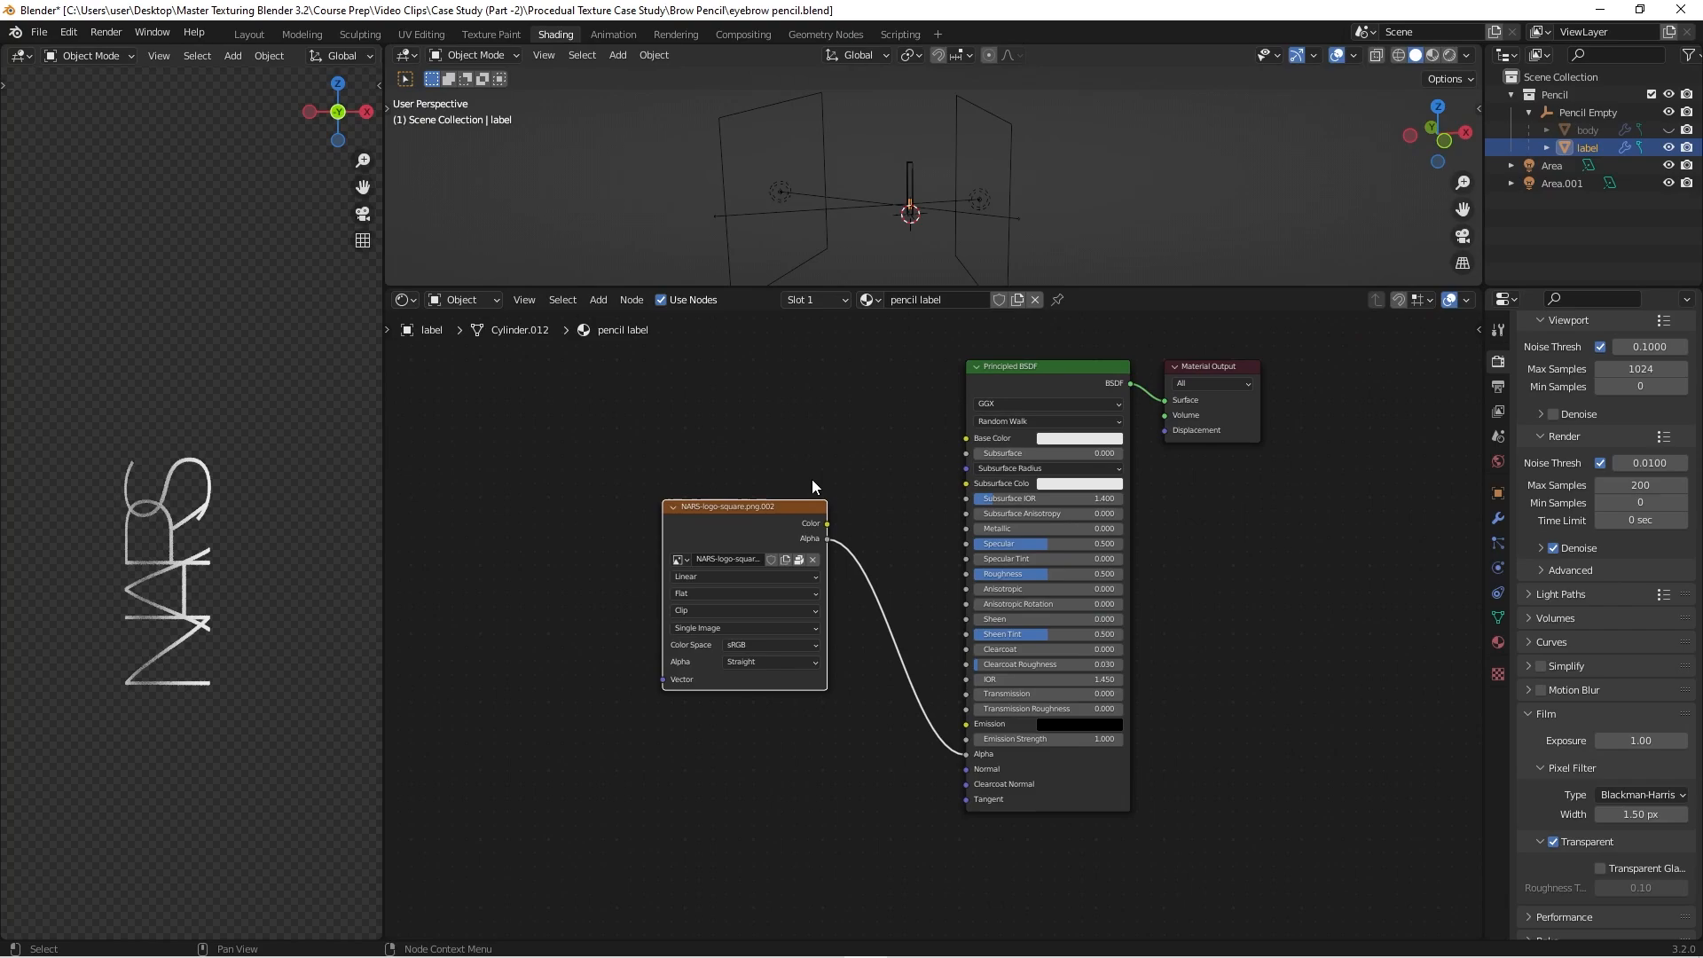
scroll(829, 550, up, 3)
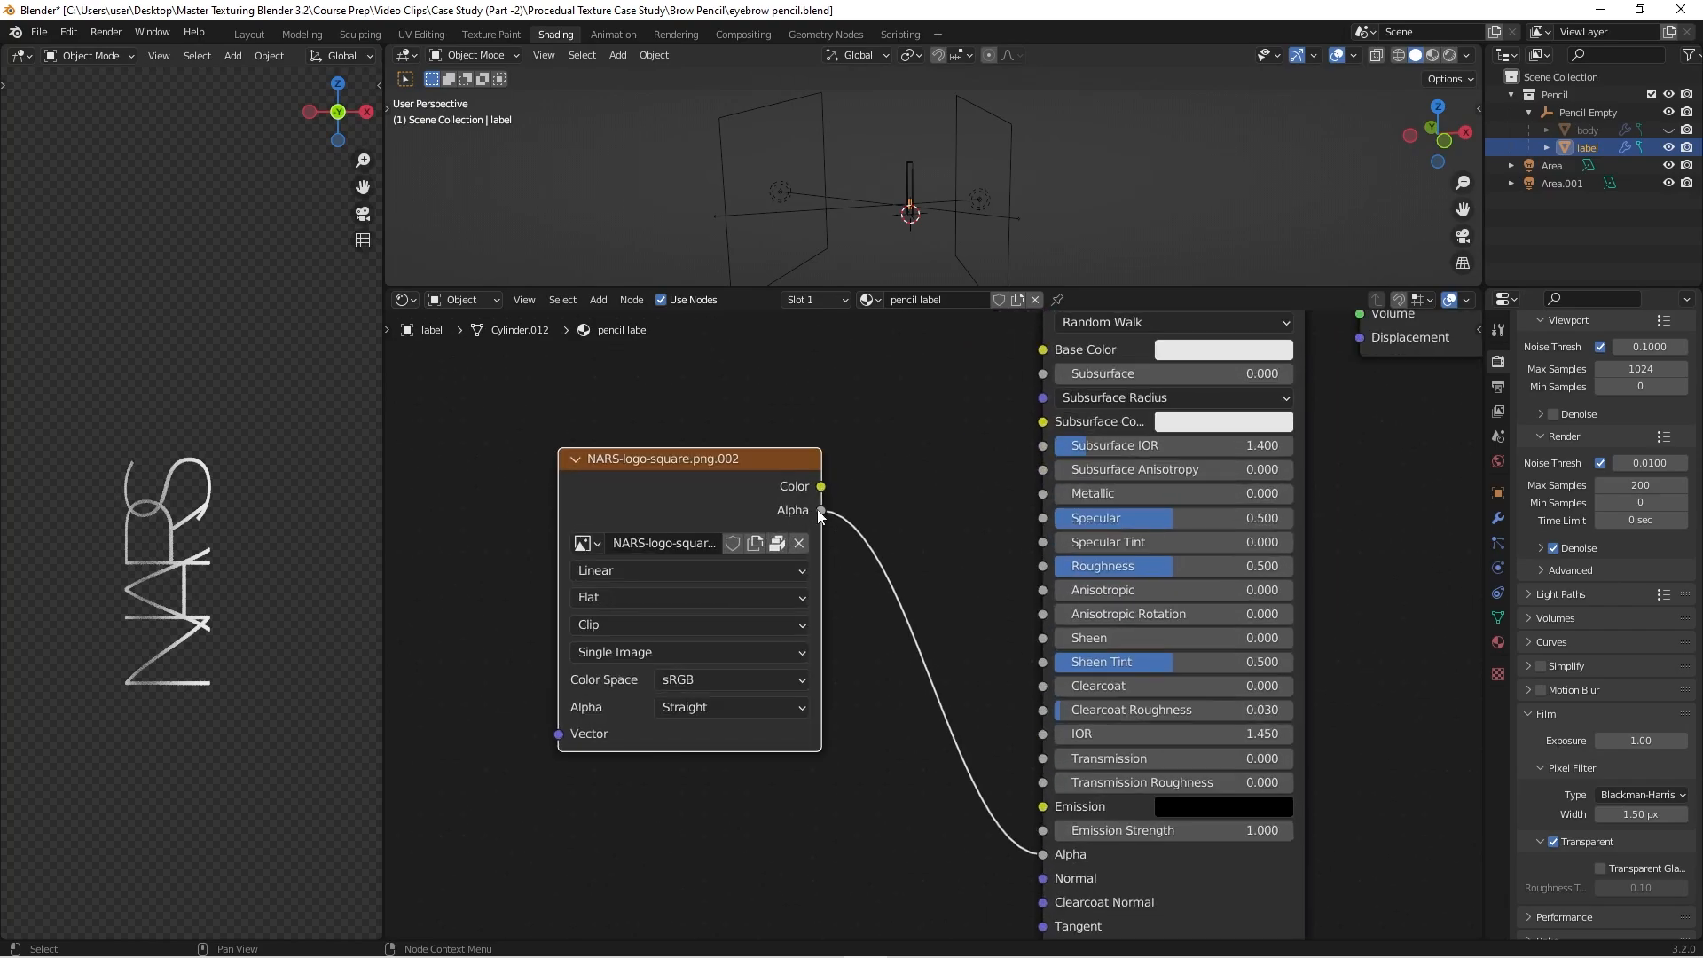
scroll(859, 477, down, 2)
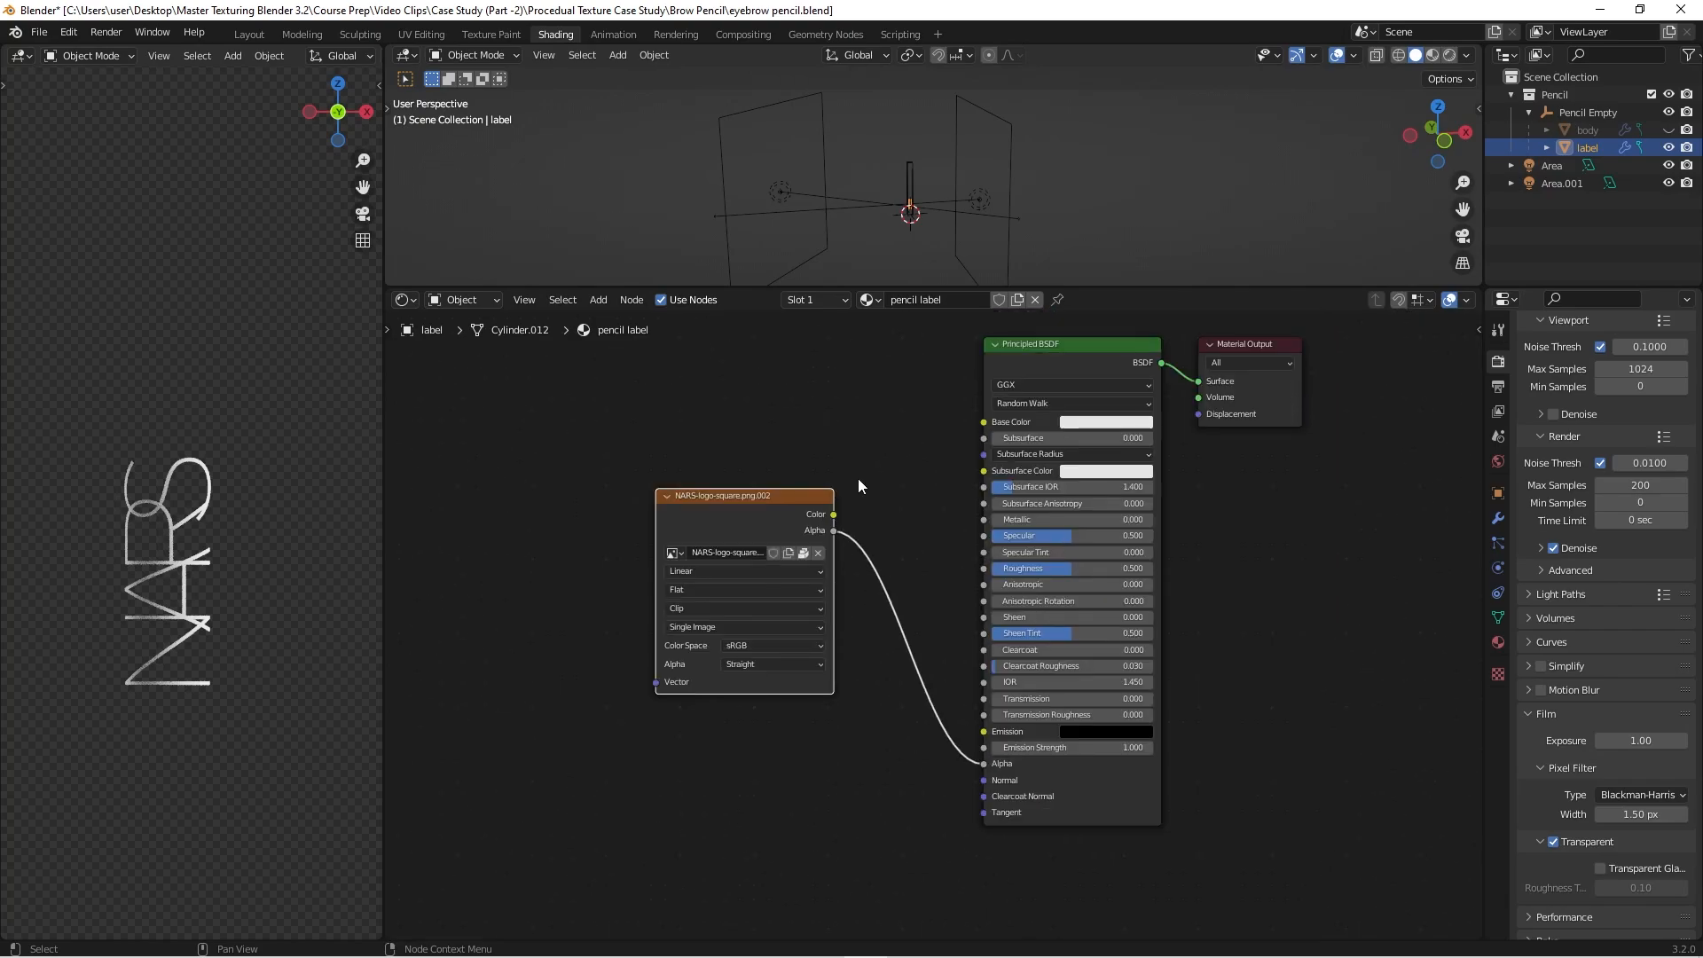
scroll(853, 483, up, 2)
middle_drag(910, 510, 939, 517)
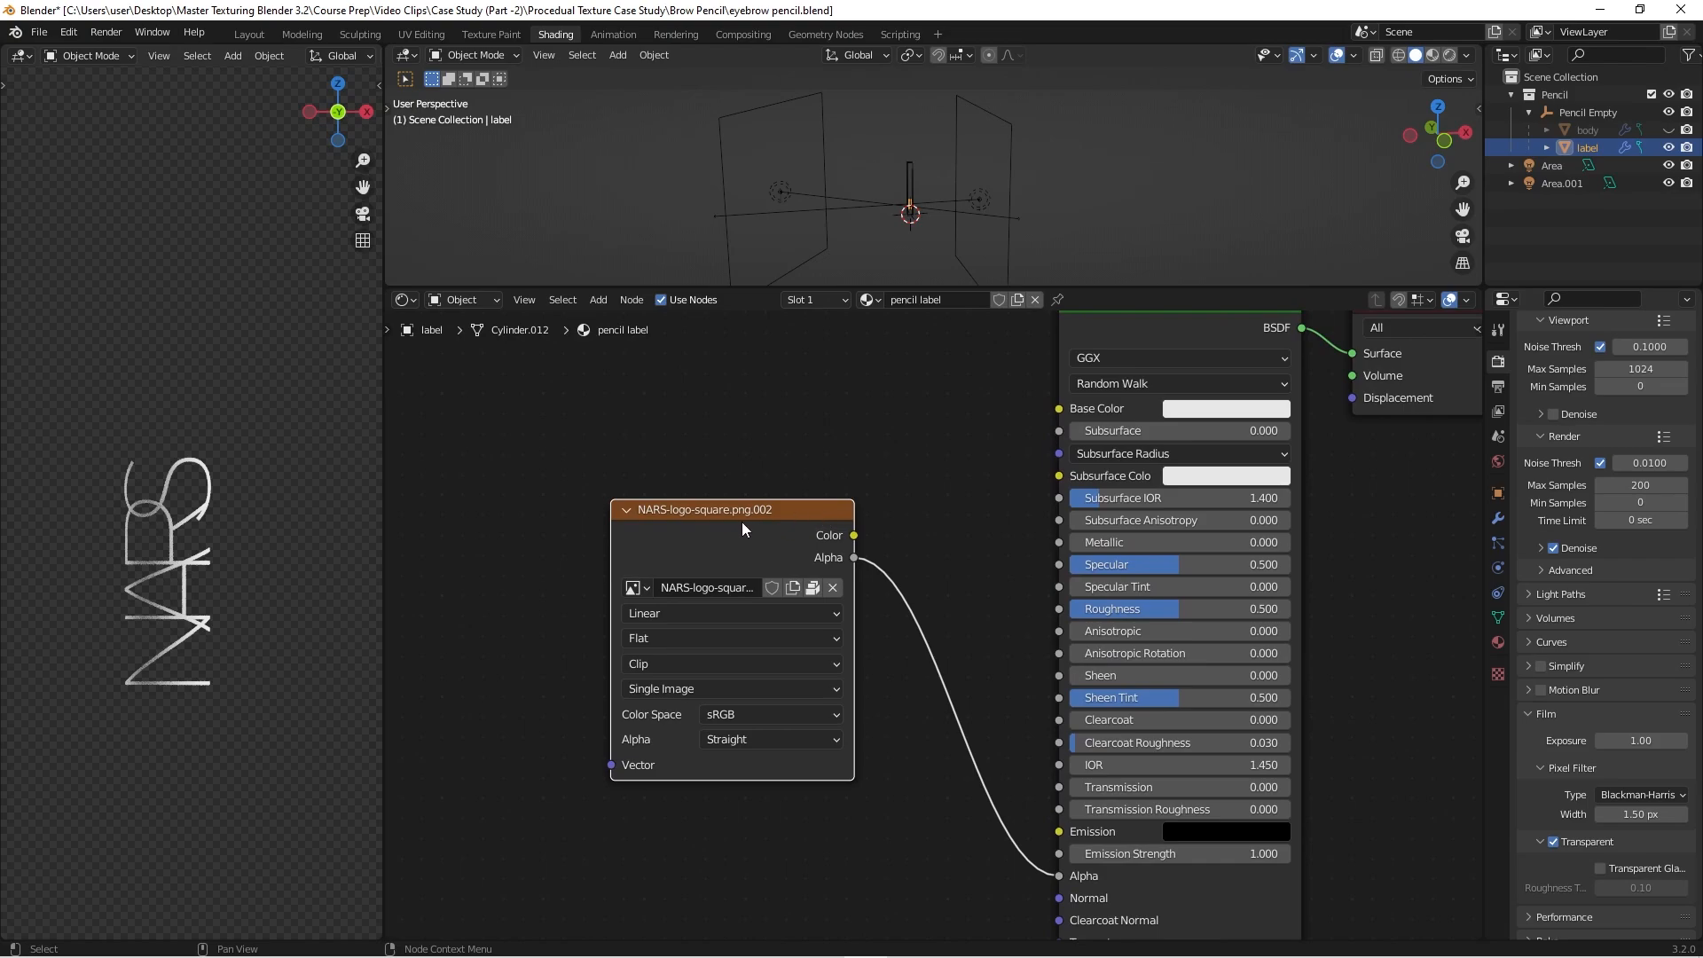
drag(800, 502, 816, 502)
Step: Inspect the isolated NARS label in the rendered viewport and reset that viewport to the front view
mouse_move(878, 248)
middle_down()
mouse_move(917, 174)
mouse_move(781, 222)
middle_up()
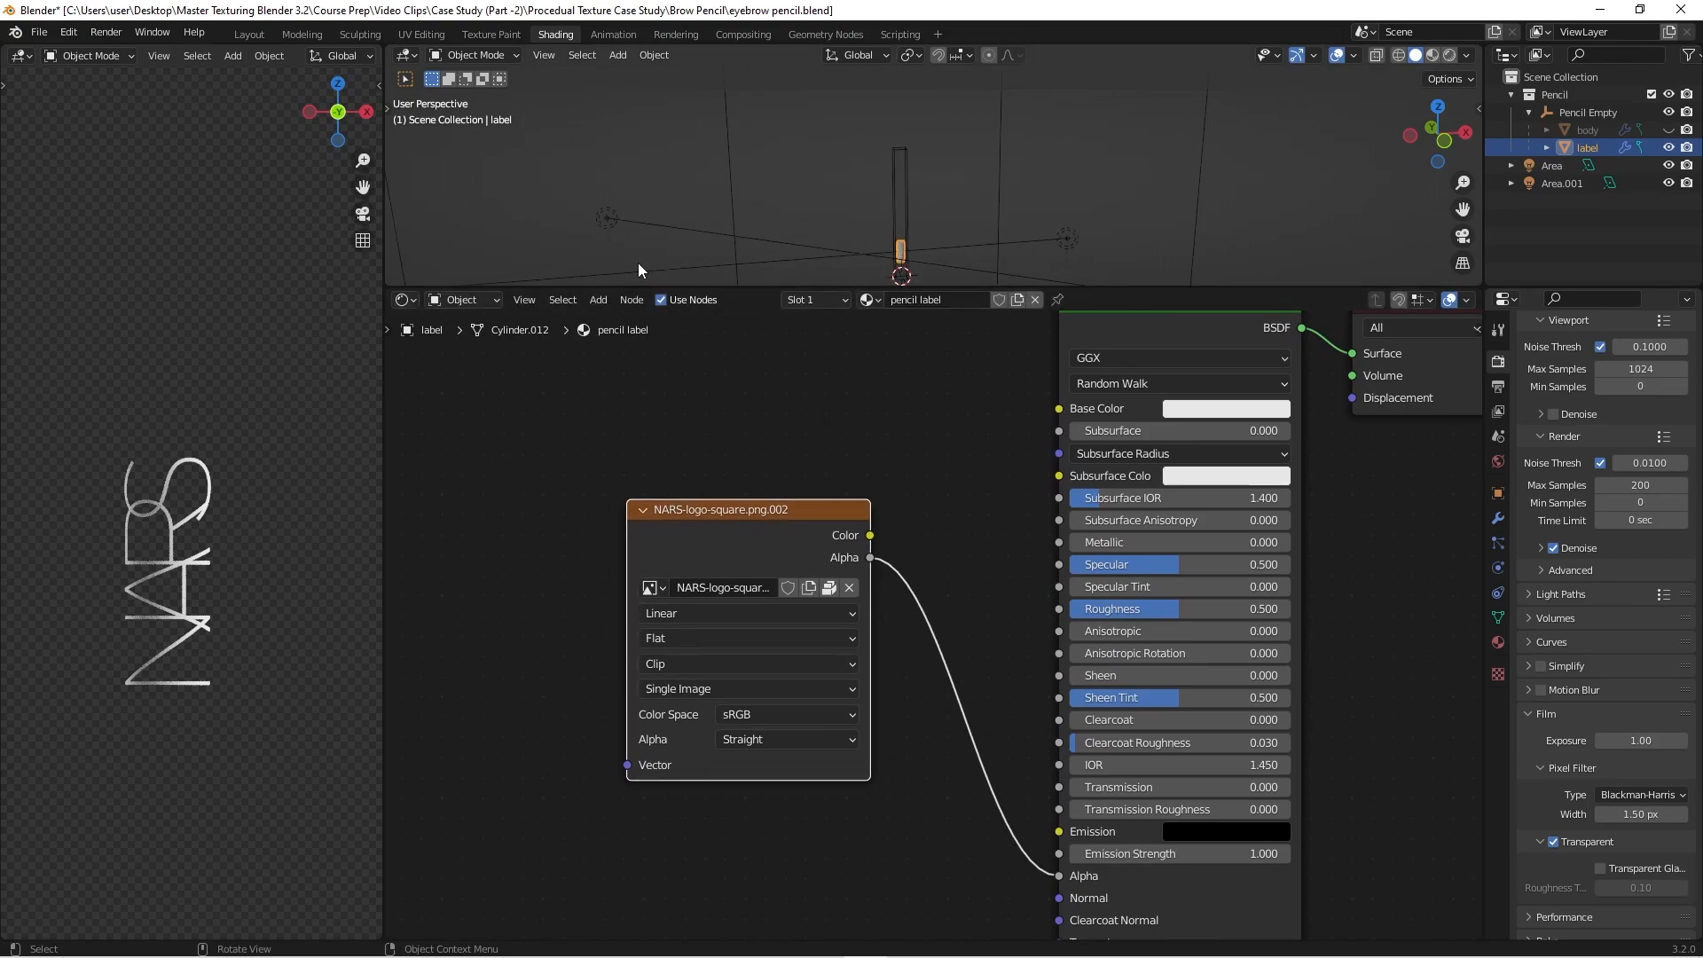
scroll(313, 383, down, 5)
middle_drag(223, 459, 255, 450)
key(KP_1)
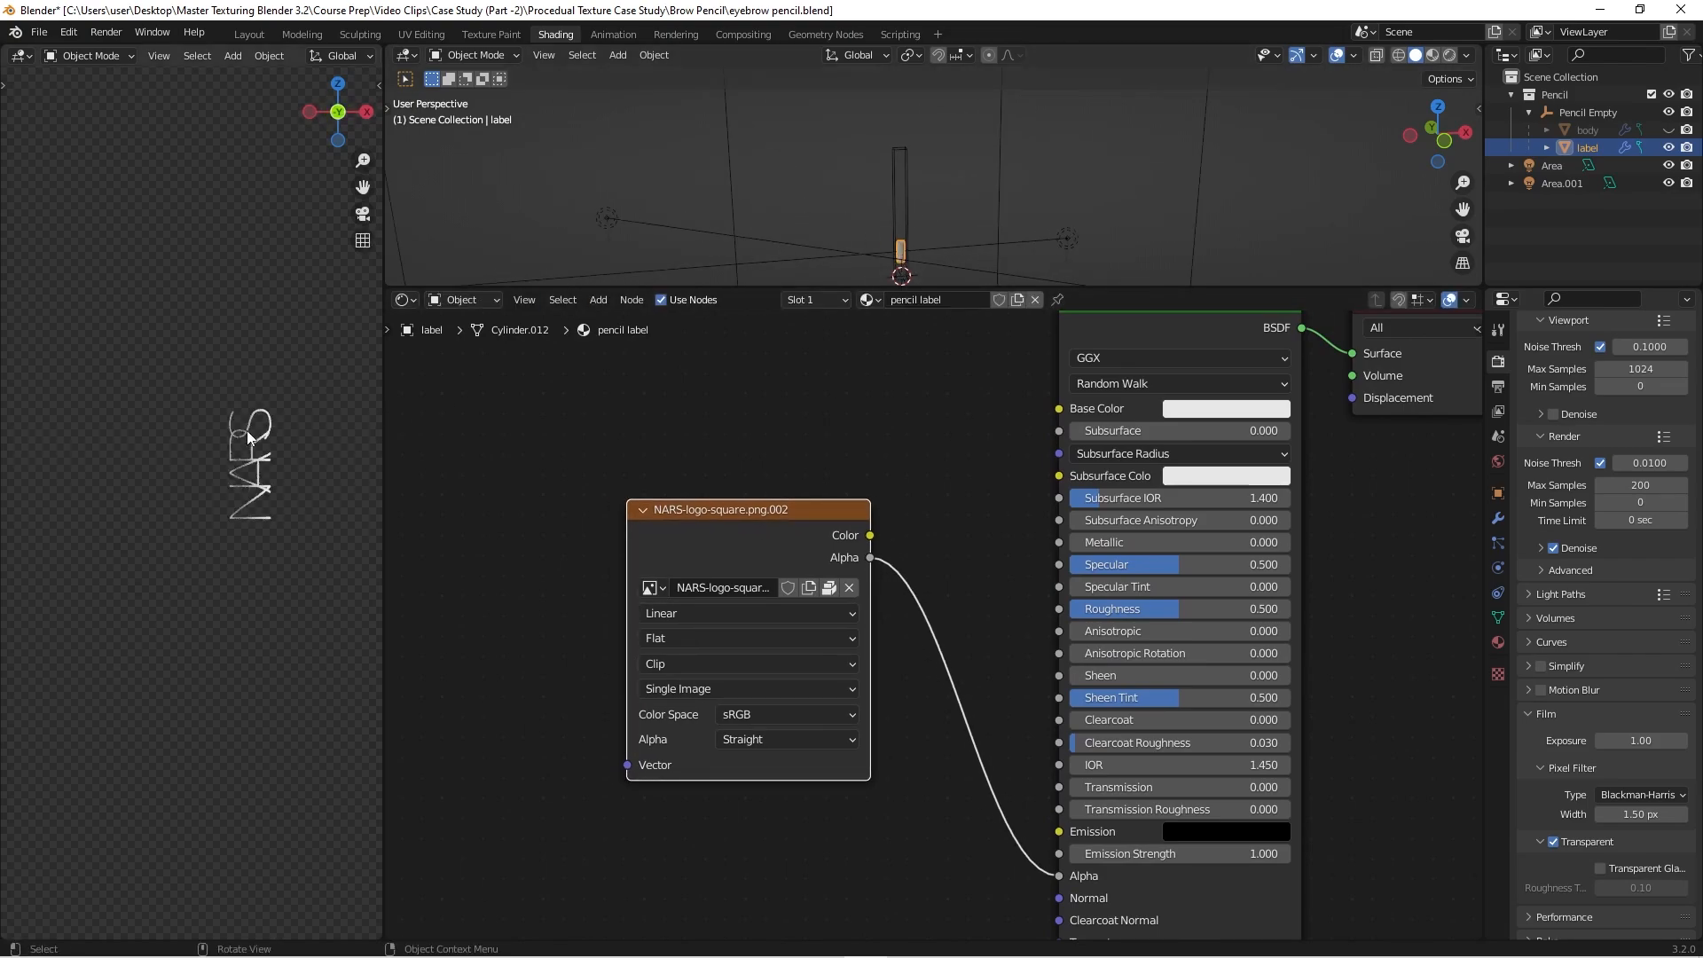
scroll(261, 401, up, 4)
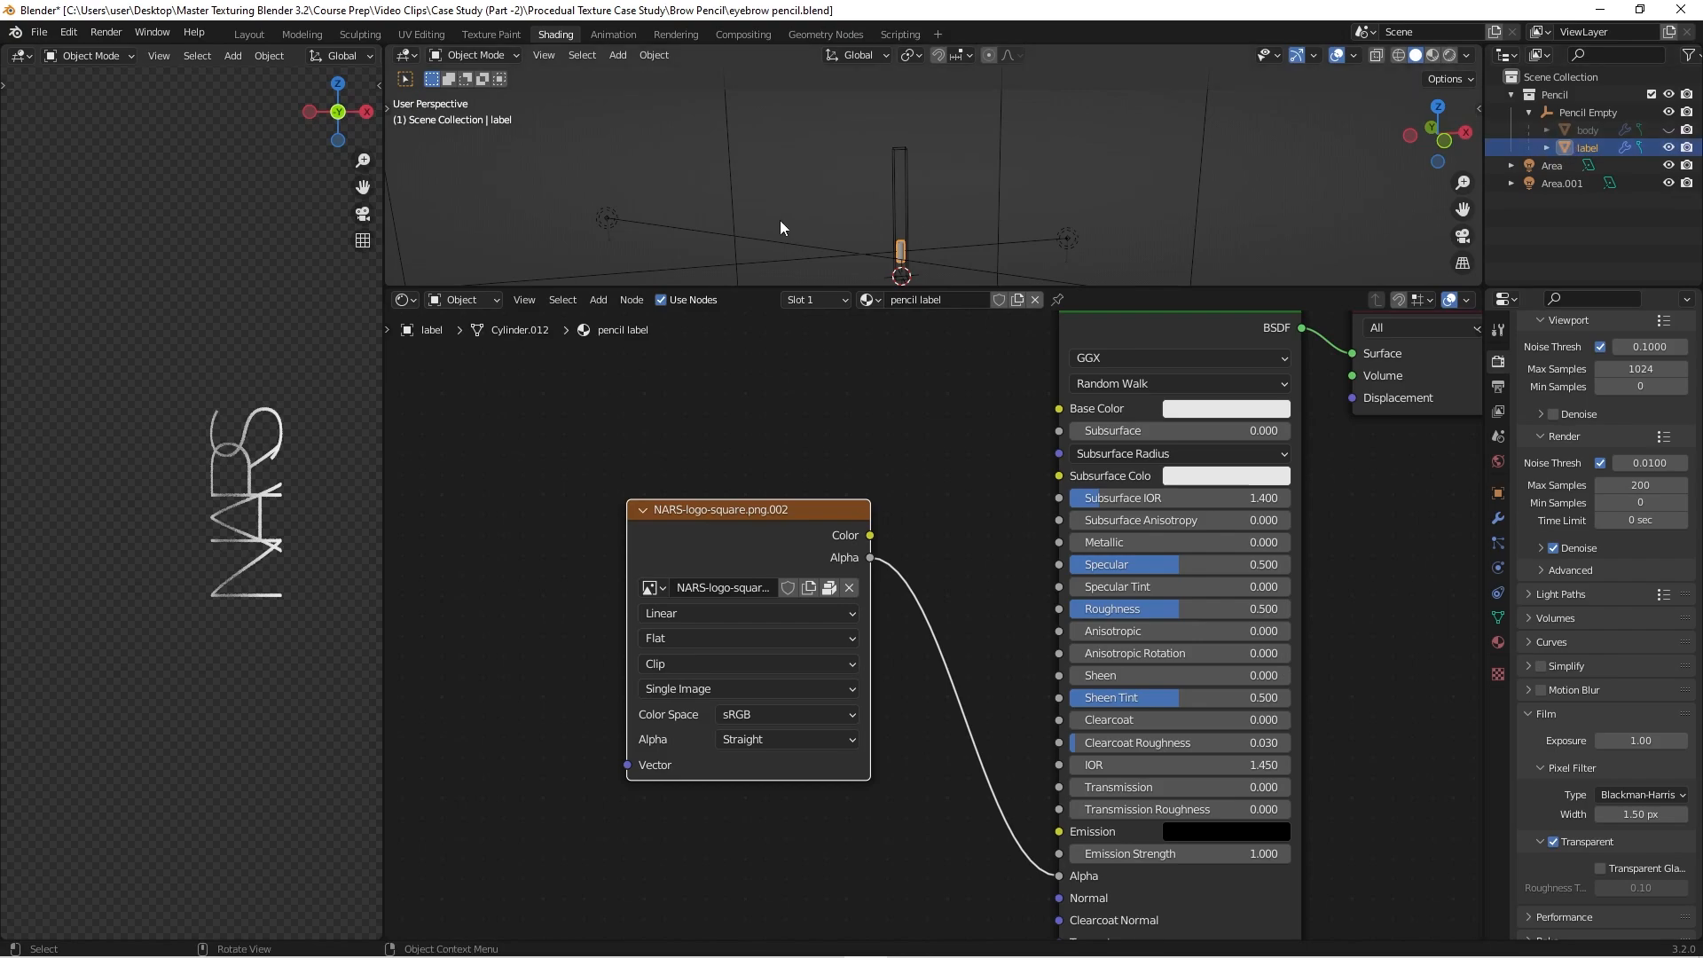
Step: Enlarge the solid viewport and examine the isolated label cylinder alongside its rendered NARS logo
scroll(780, 220, up, 3)
drag(1051, 290, 1006, 487)
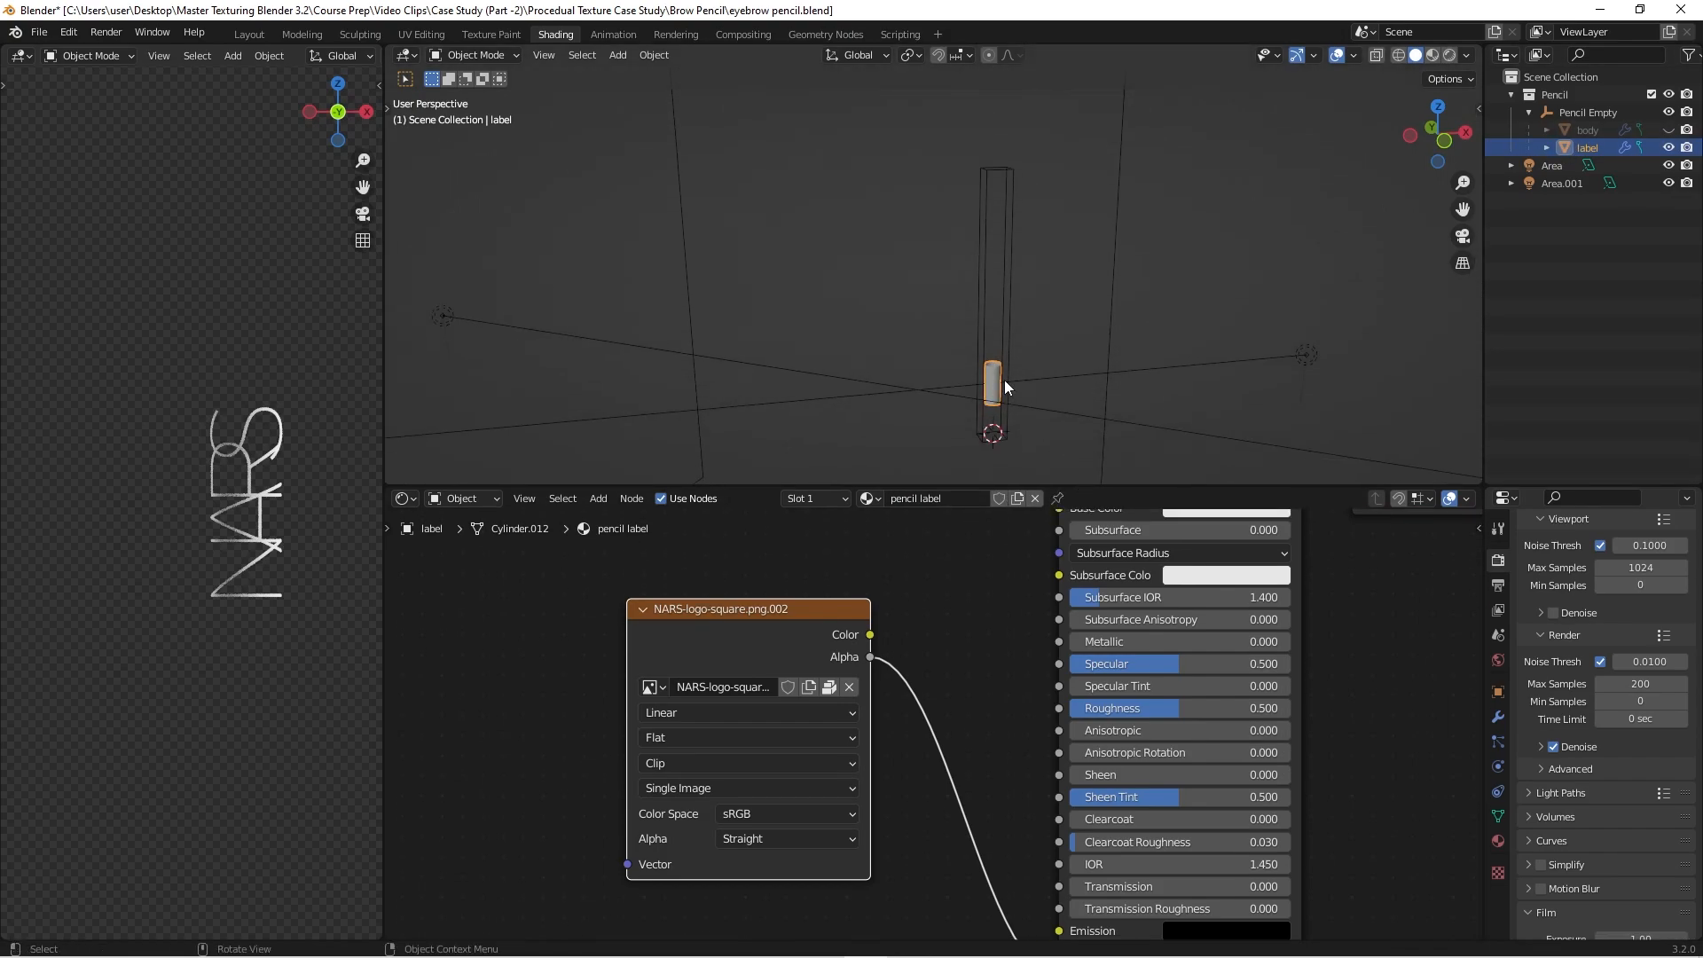
scroll(230, 456, up, 3)
shift+middle_drag(236, 449, 145, 454)
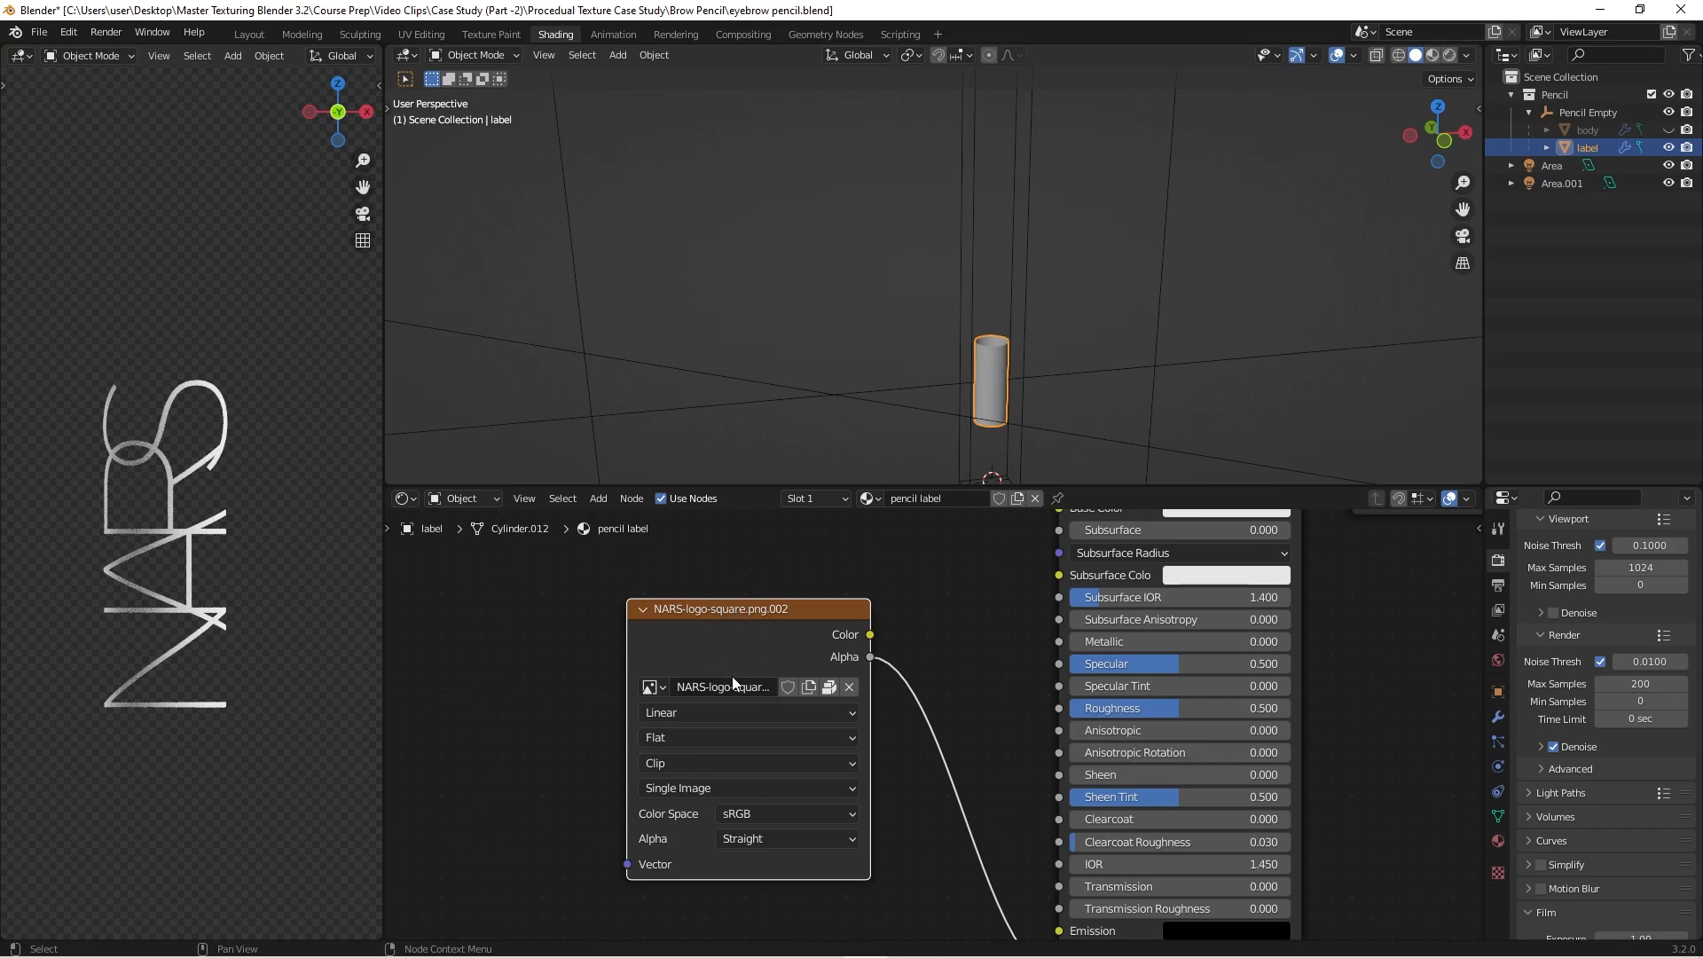
scroll(995, 337, up, 5)
scroll(993, 337, down, 4)
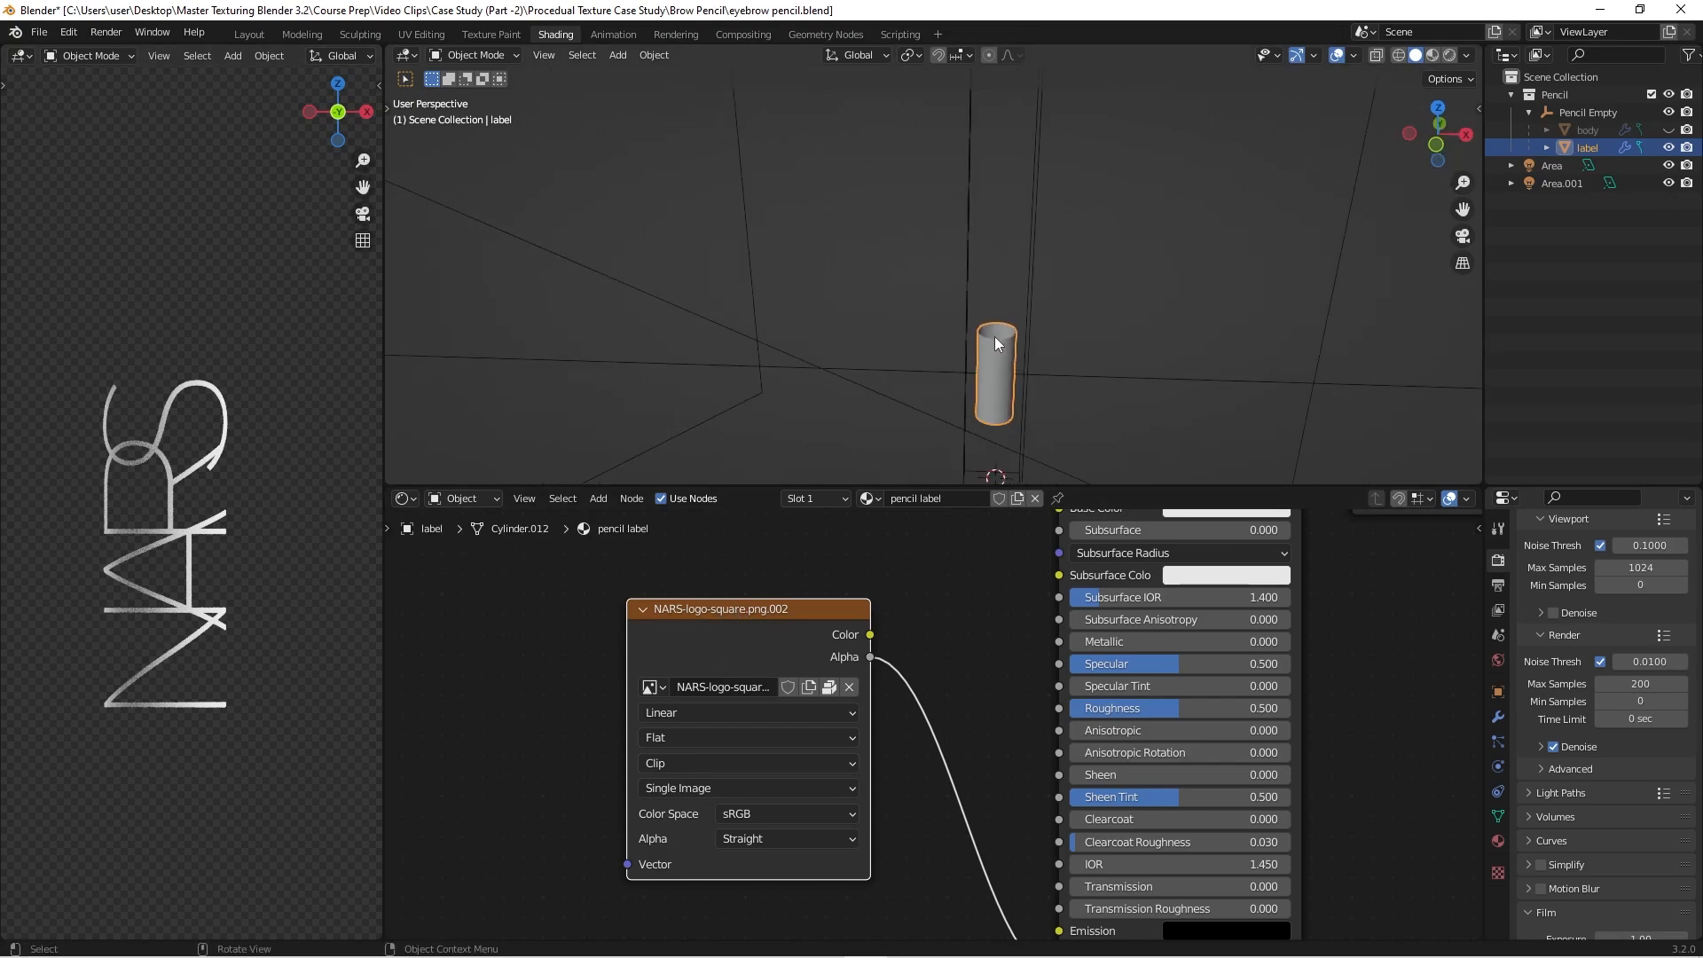
Step: Try rotating the label cylinder around the global Z axis
shift+middle_drag(993, 337, 966, 282)
key(KP_7)
scroll(971, 256, up, 4)
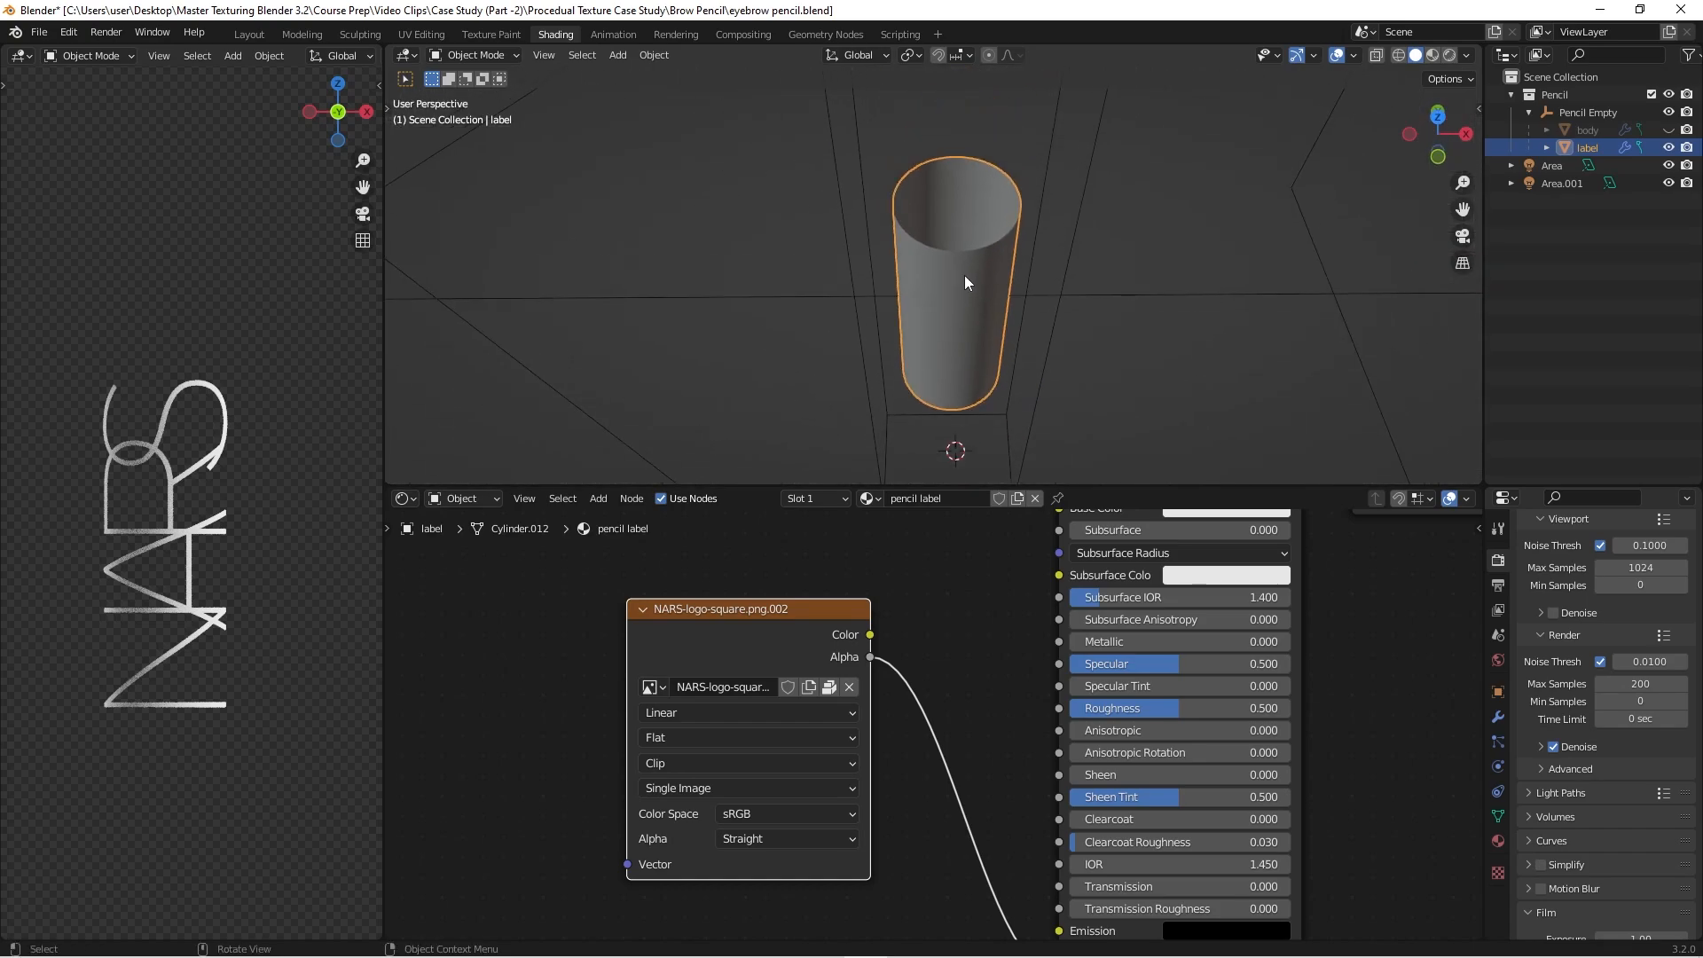
key(r)
key(z)
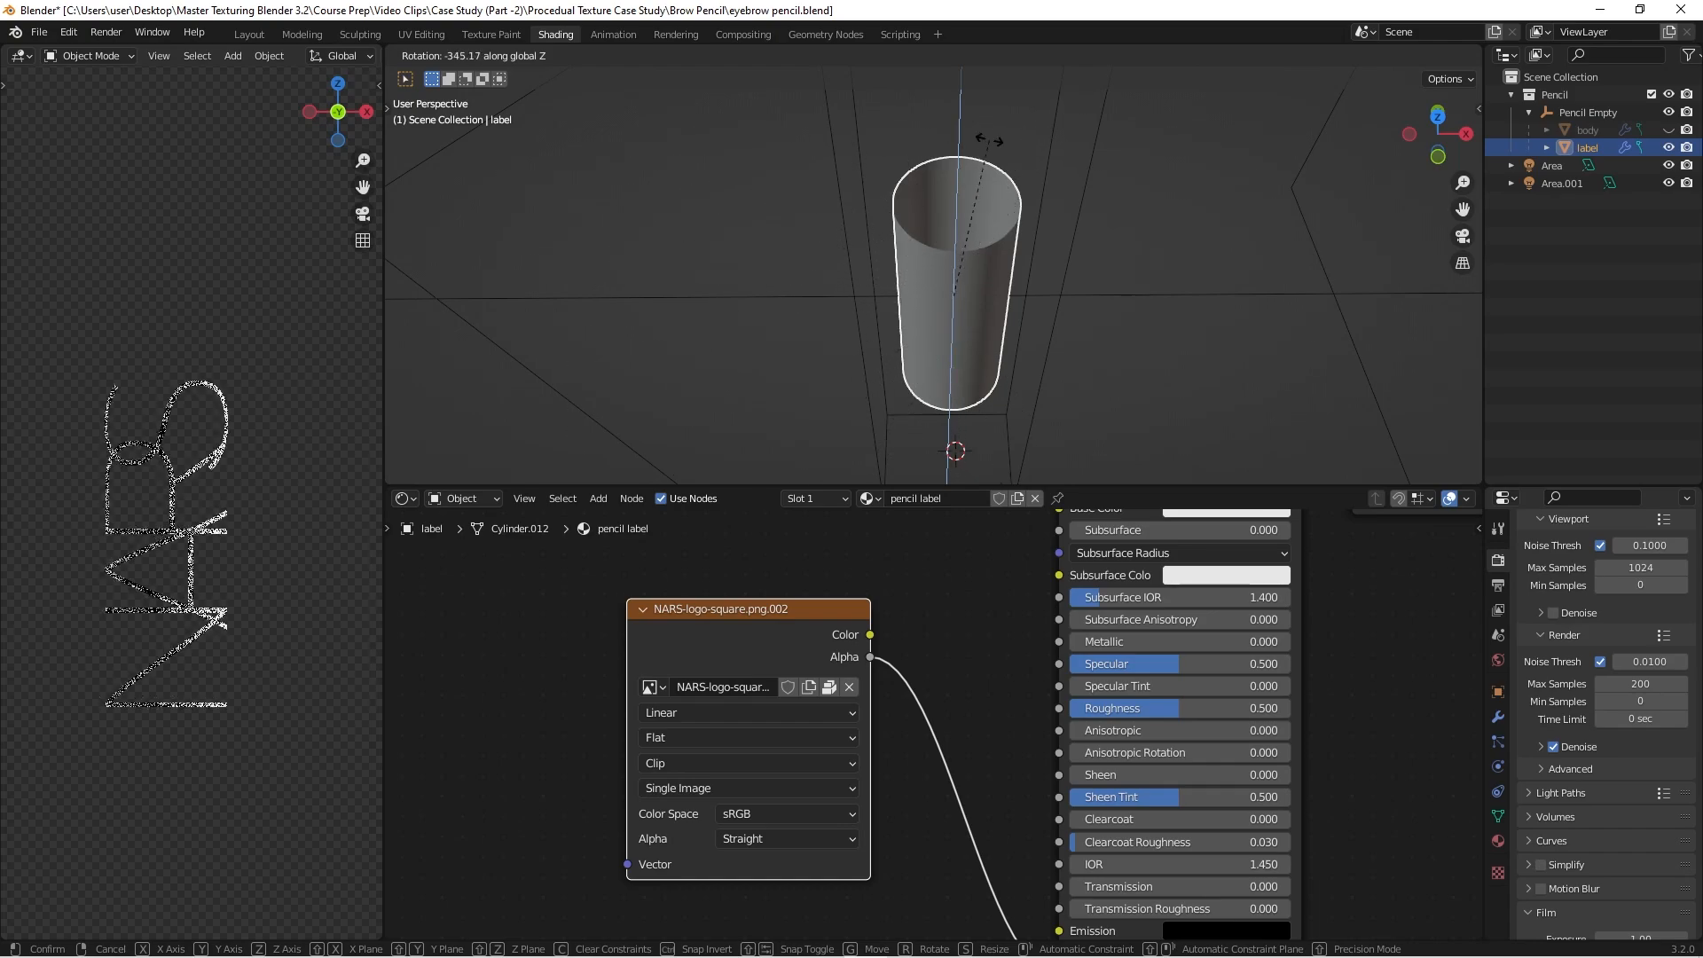
click(939, 156)
scroll(899, 170, down, 3)
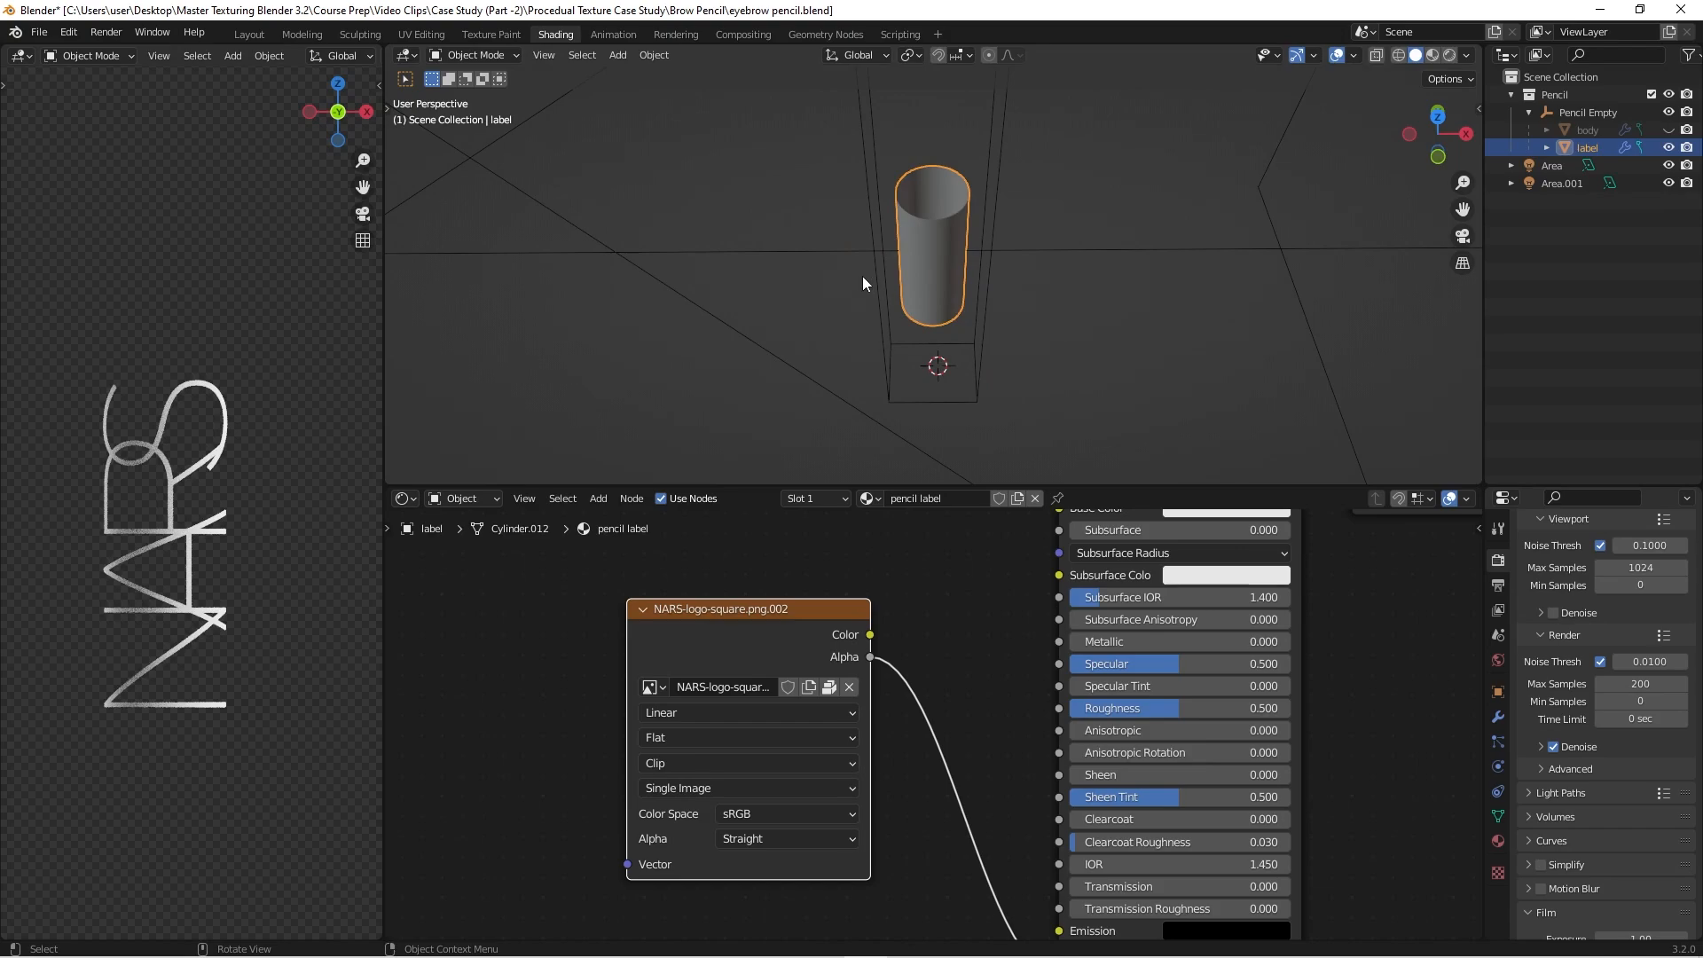
Step: Set the solid viewport to the front view, frame the label's whole node tree and reposition the NARS logo image node slightly
key(KP_1)
scroll(874, 253, down, 2)
scroll(992, 294, up, 1)
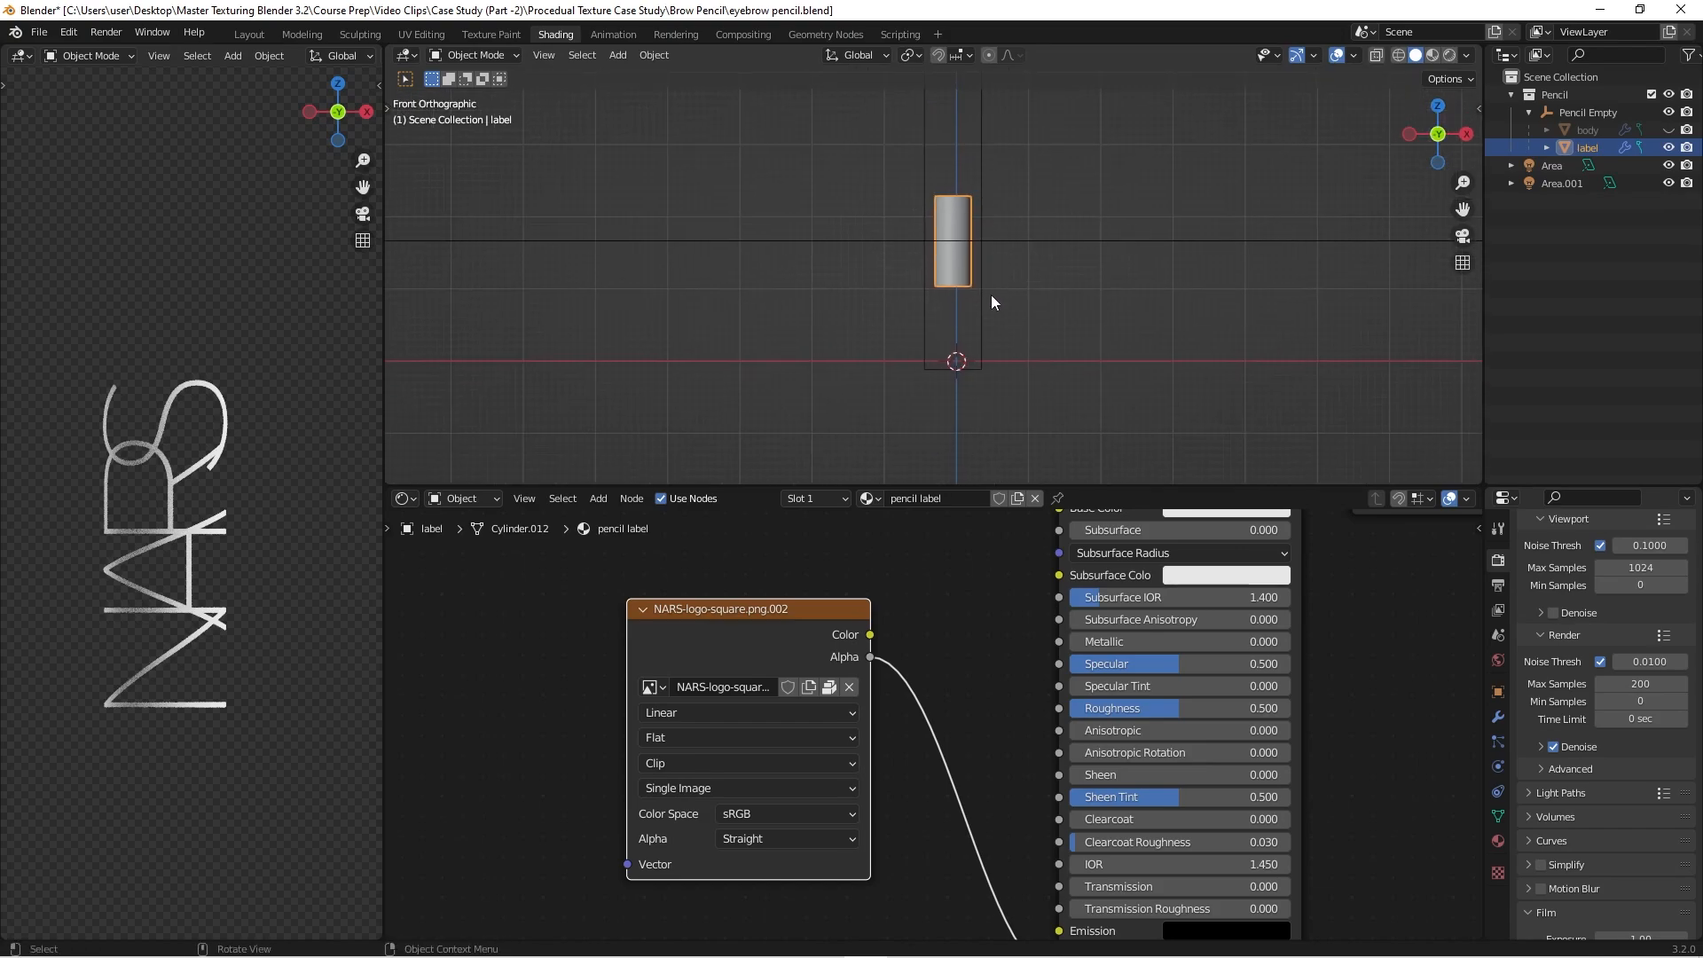
drag(1088, 488, 1011, 330)
key(Home)
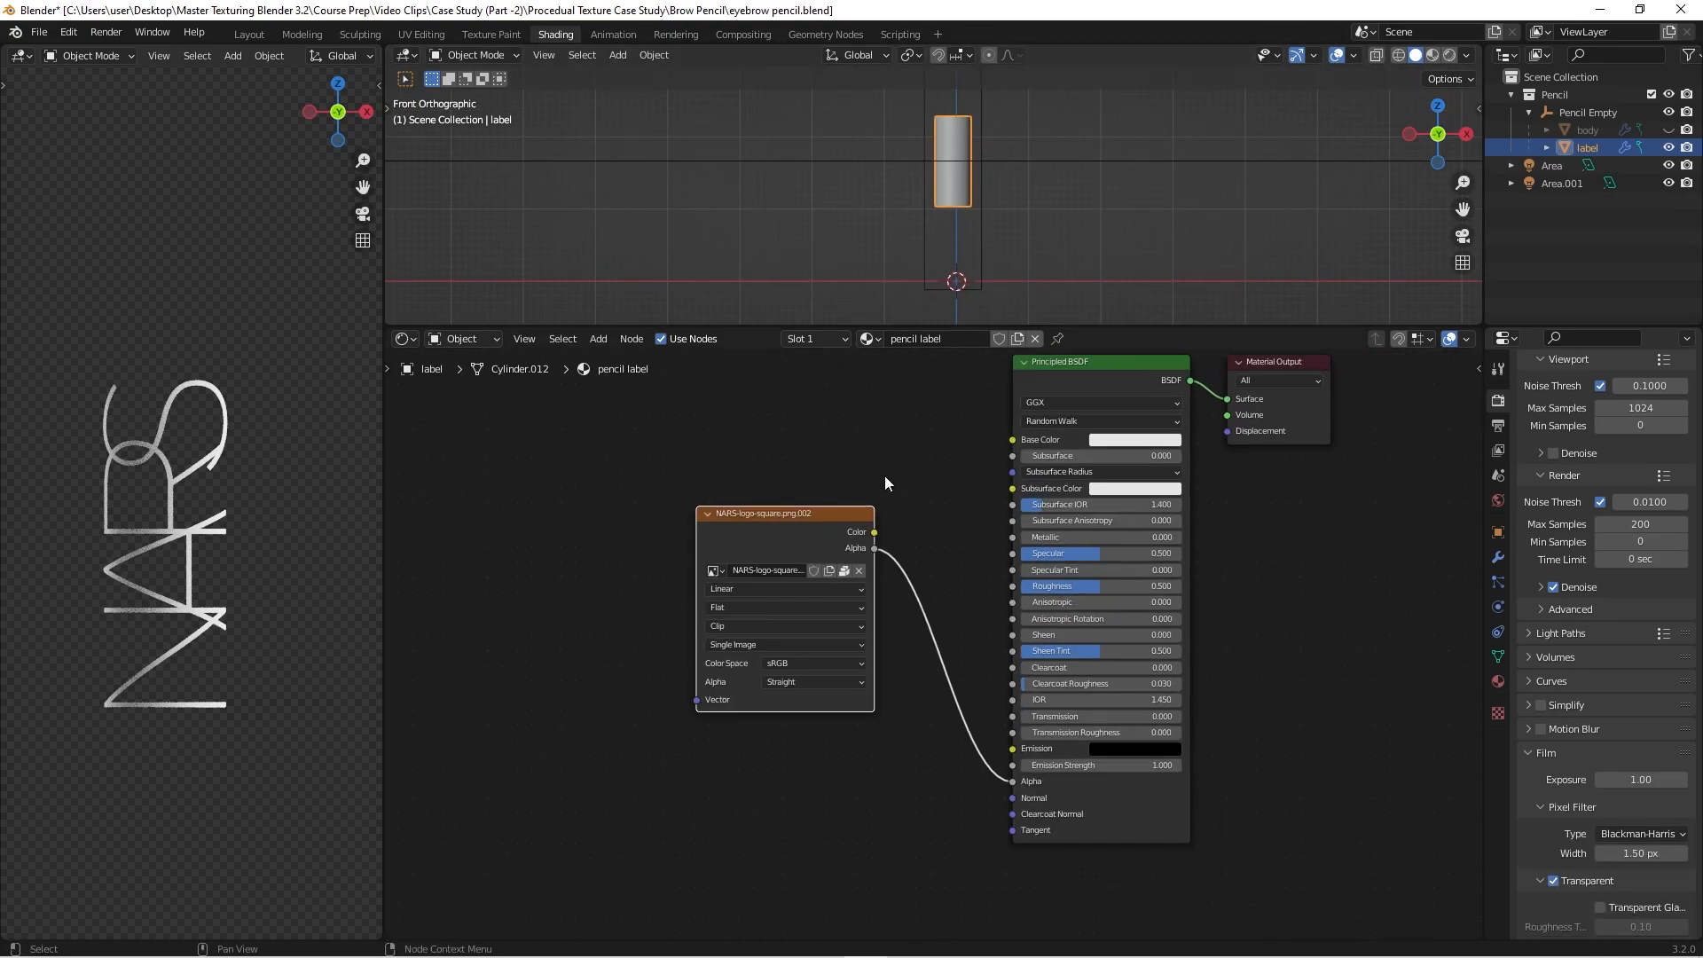
drag(817, 552, 845, 583)
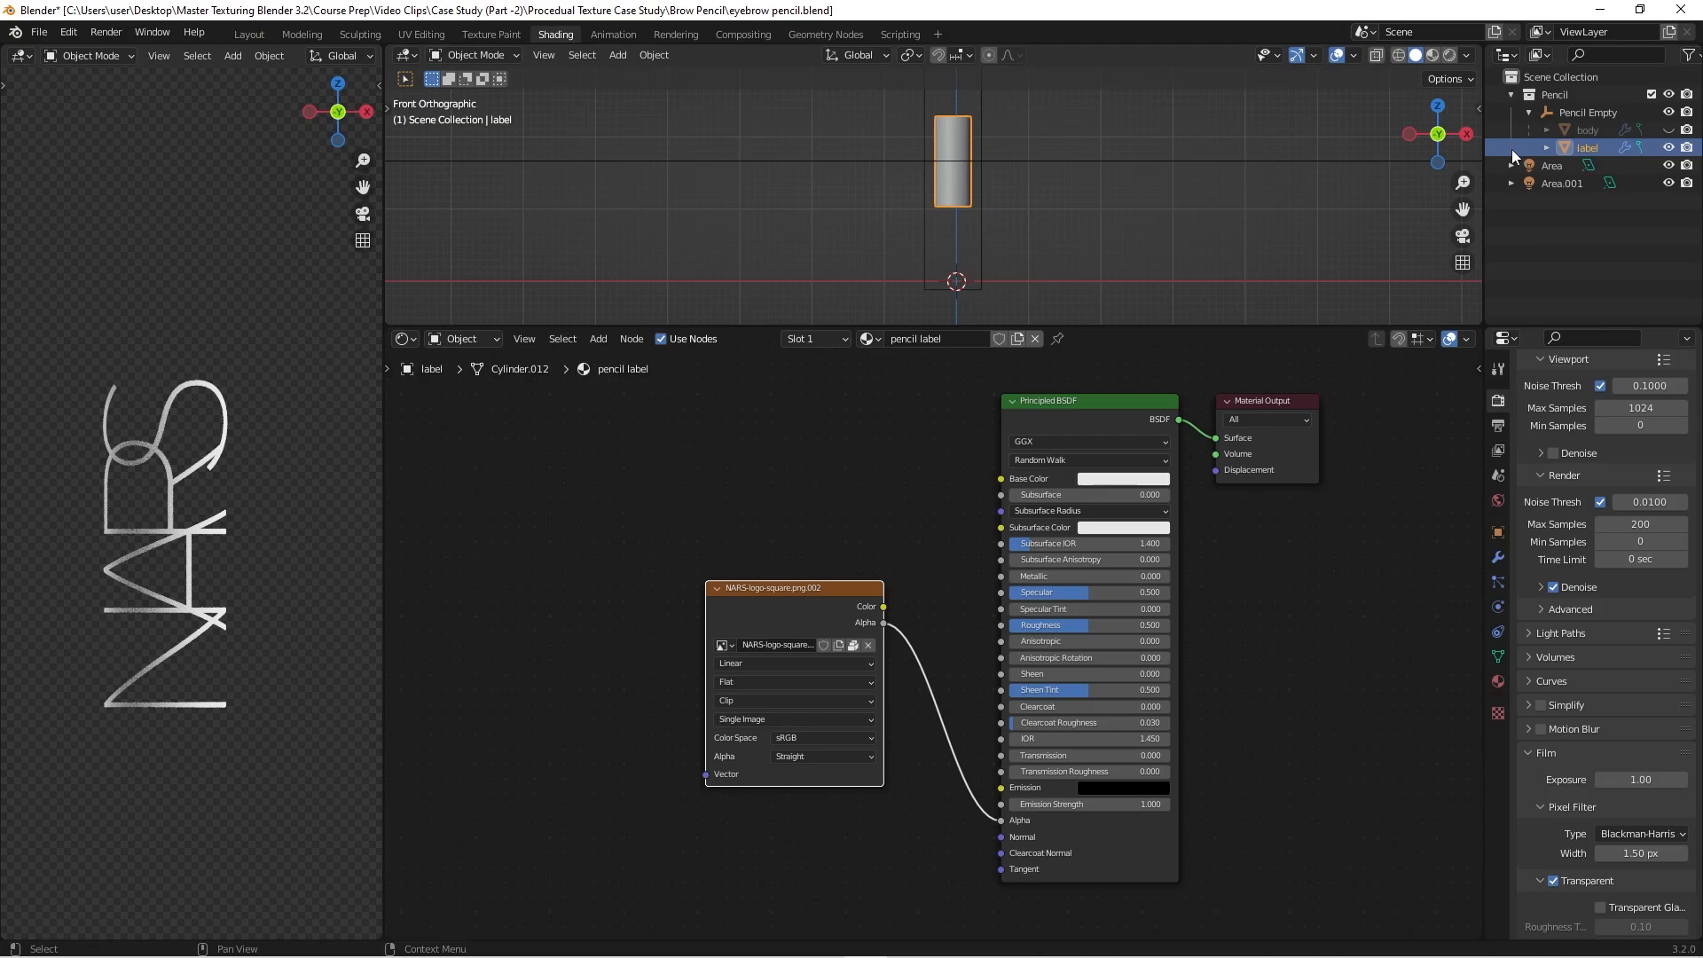
Step: Show the pencil body again and inspect from an angled close-up how the NARS logo sits over its surface
click(1668, 130)
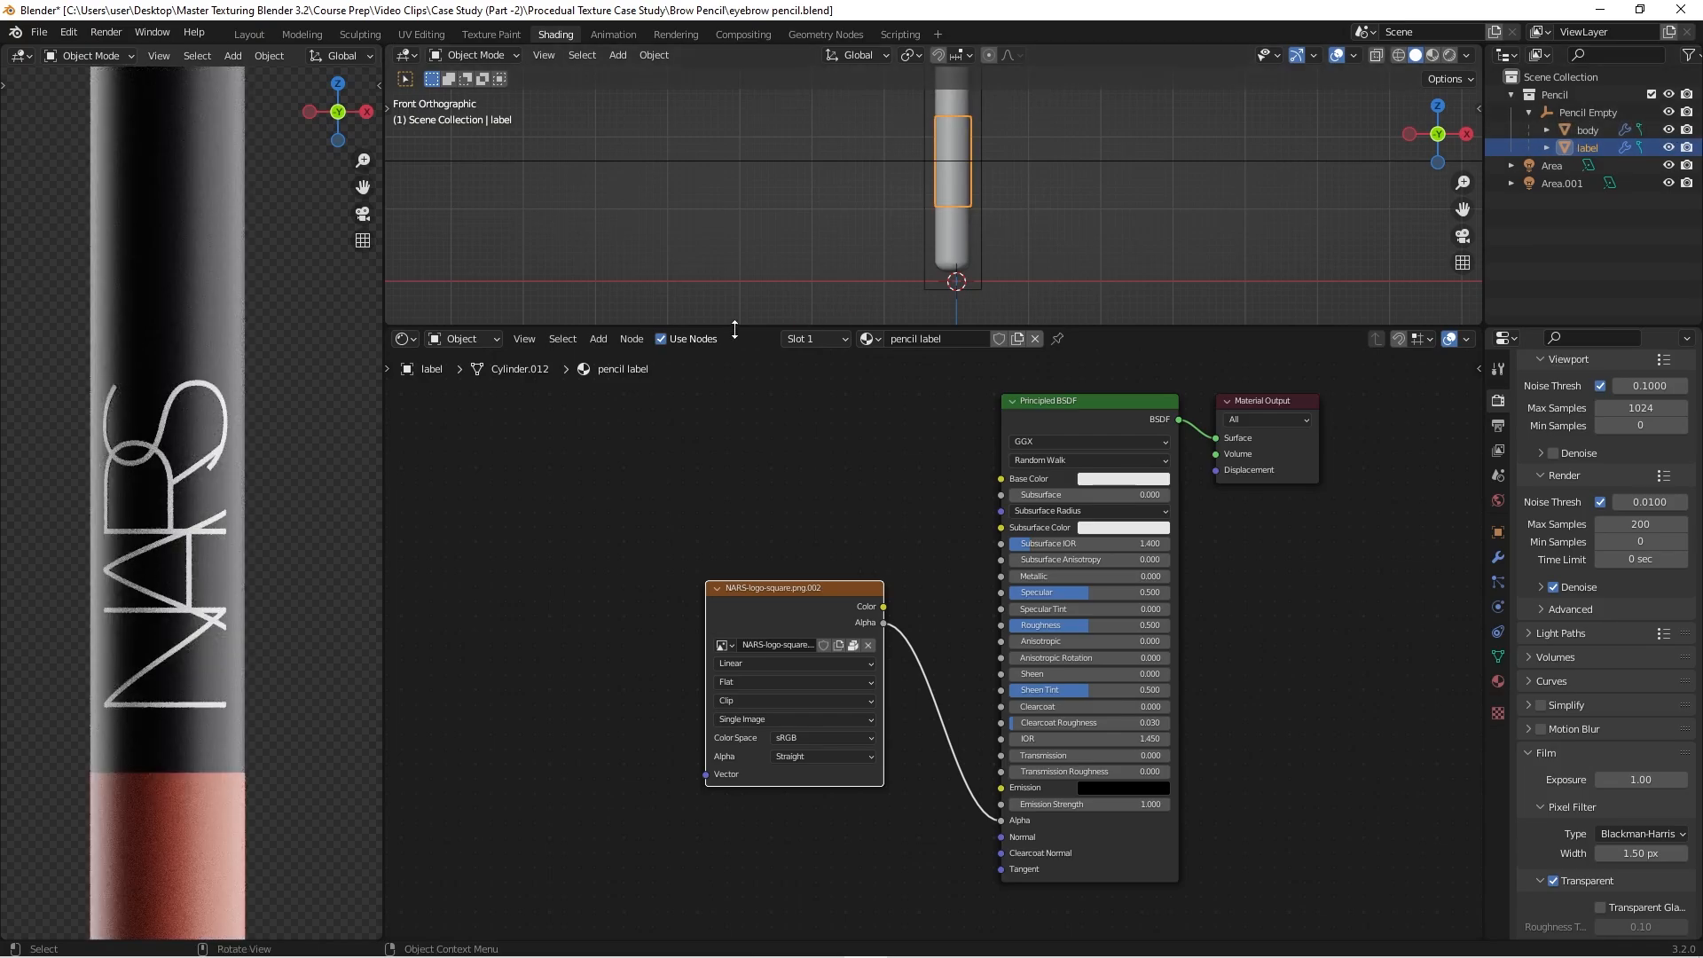
scroll(198, 421, up, 4)
middle_drag(144, 363, 315, 387)
scroll(81, 402, up, 2)
scroll(83, 381, down, 4)
scroll(85, 369, up, 6)
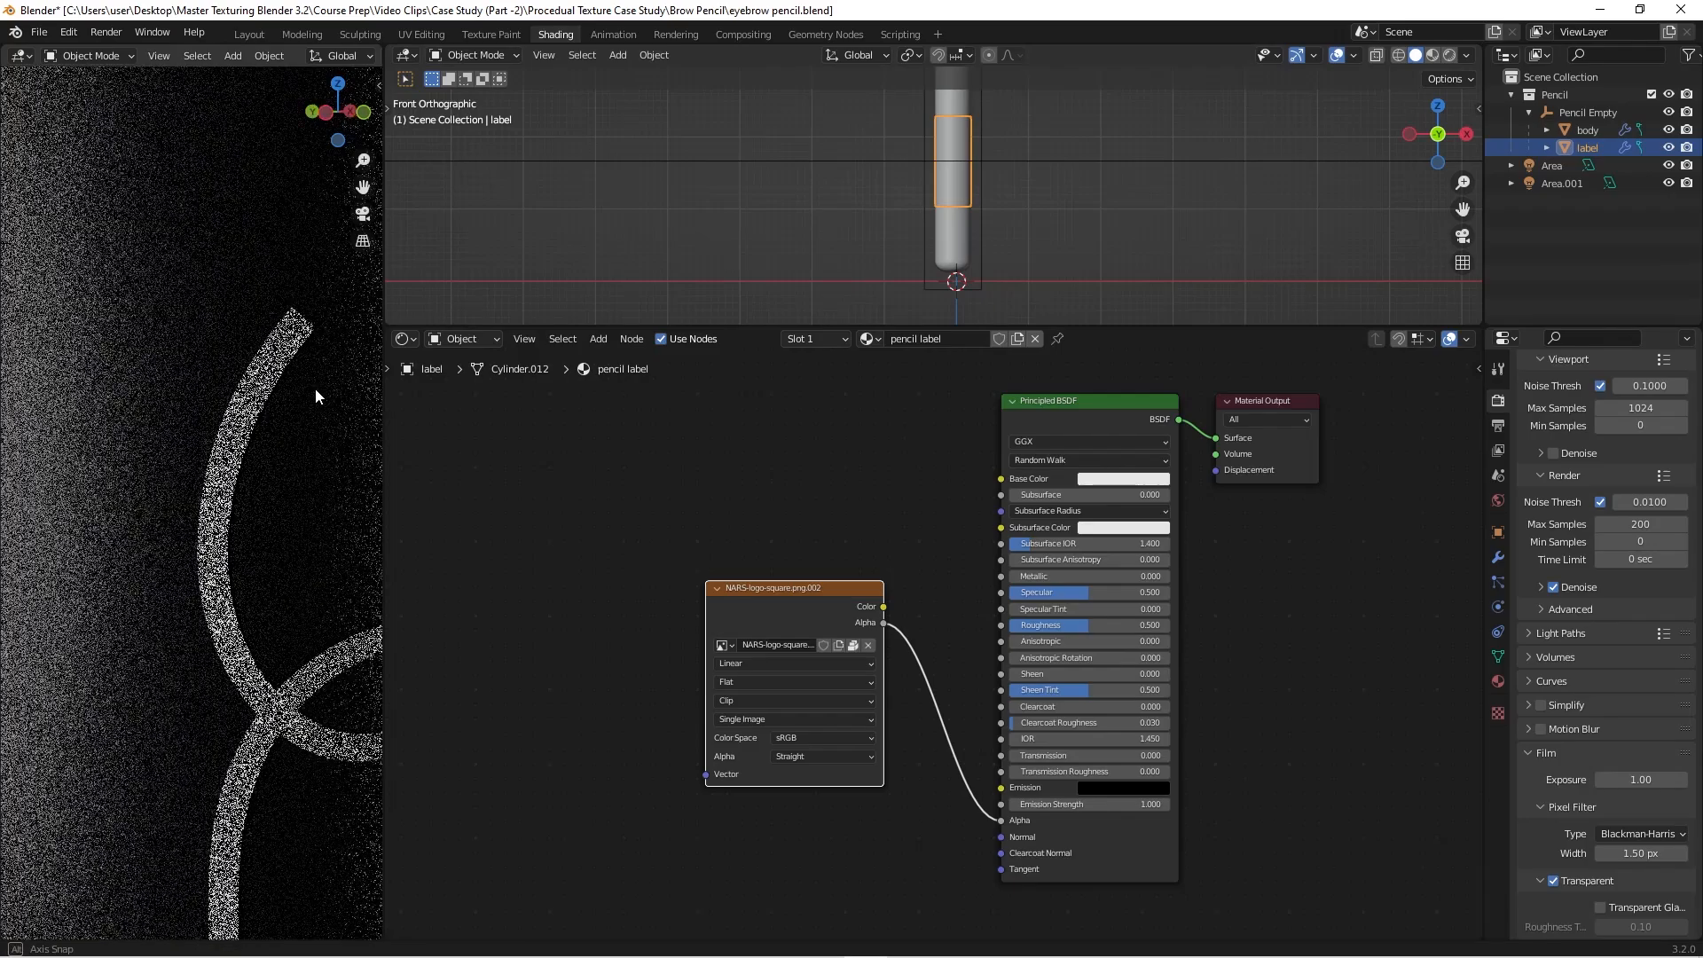
scroll(269, 369, up, 4)
scroll(237, 524, down, 3)
shift+middle_drag(147, 518, 55, 279)
shift+middle_drag(265, 559, 178, 525)
scroll(271, 561, up, 3)
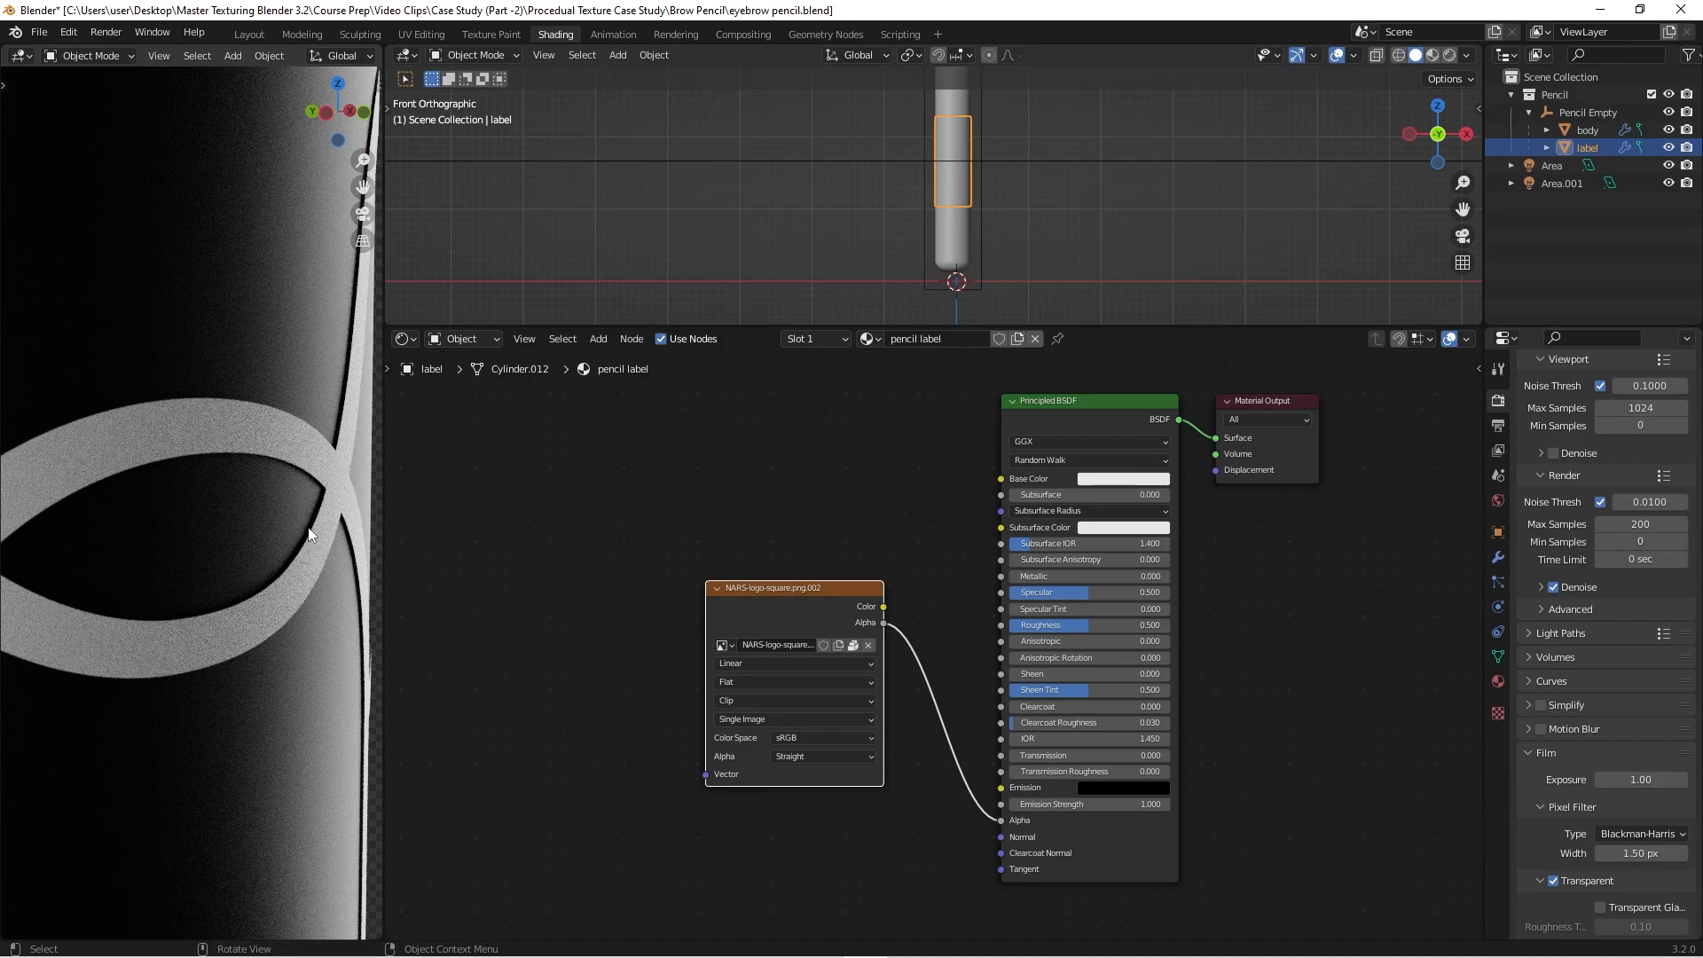
Step: Return the rendered viewport to the front view and examine the whole pencil, including its wooden tip and NARS label
scroll(301, 542, down, 8)
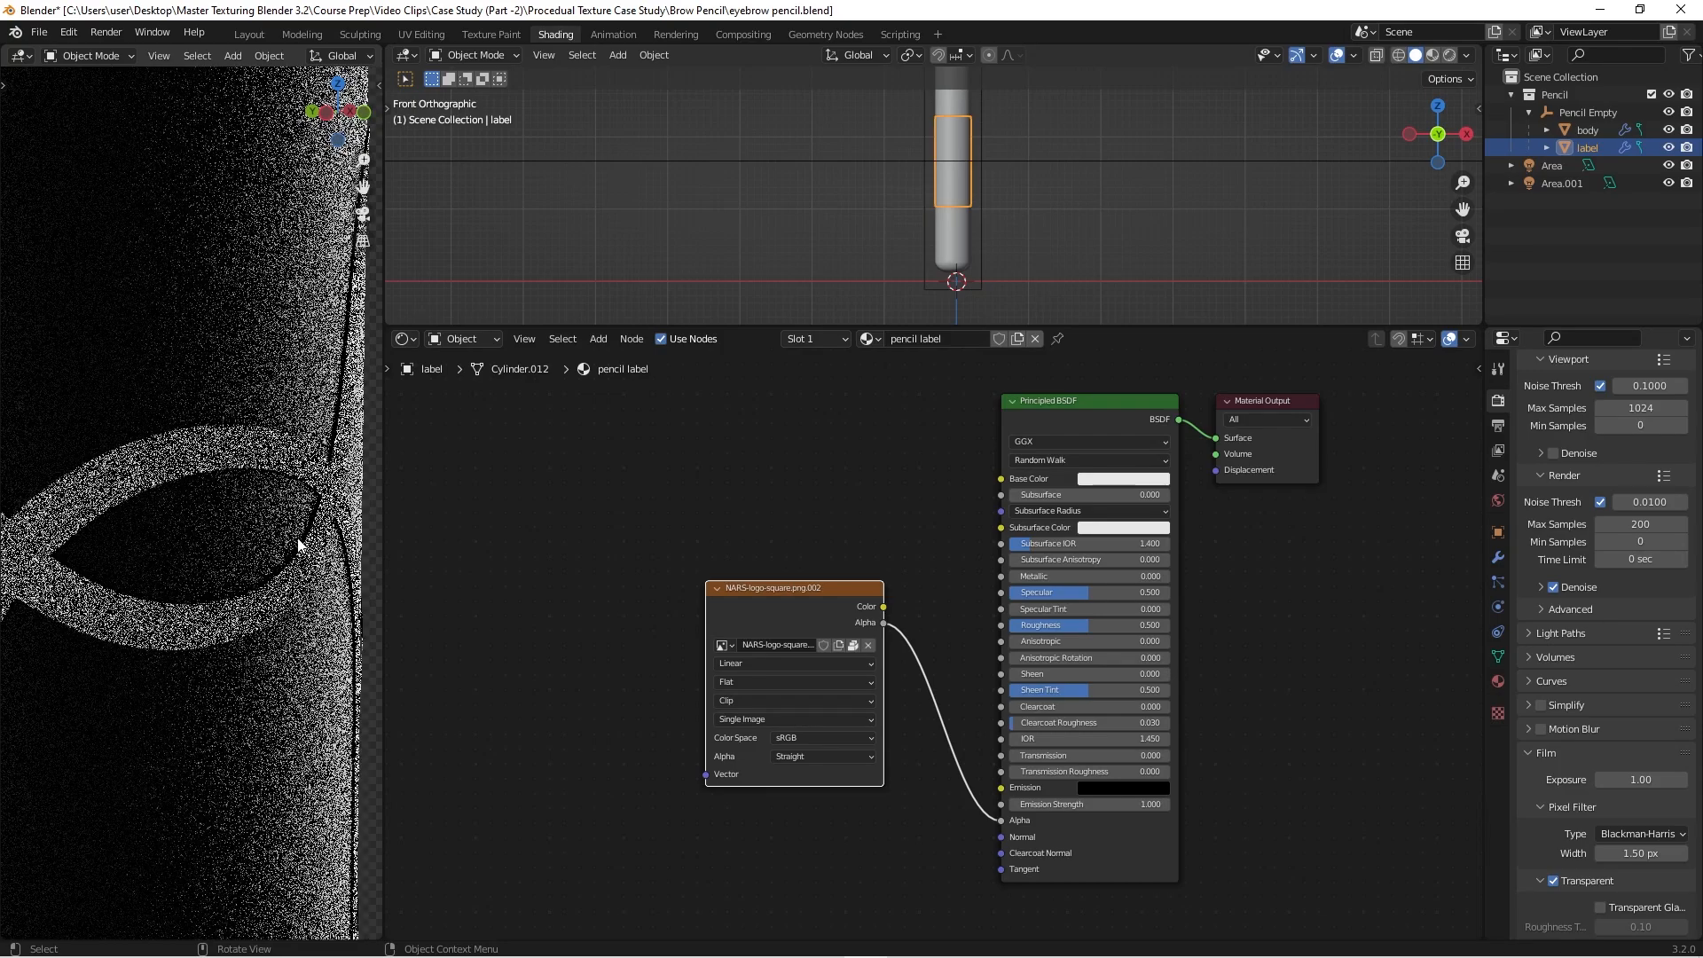
scroll(209, 533, down, 3)
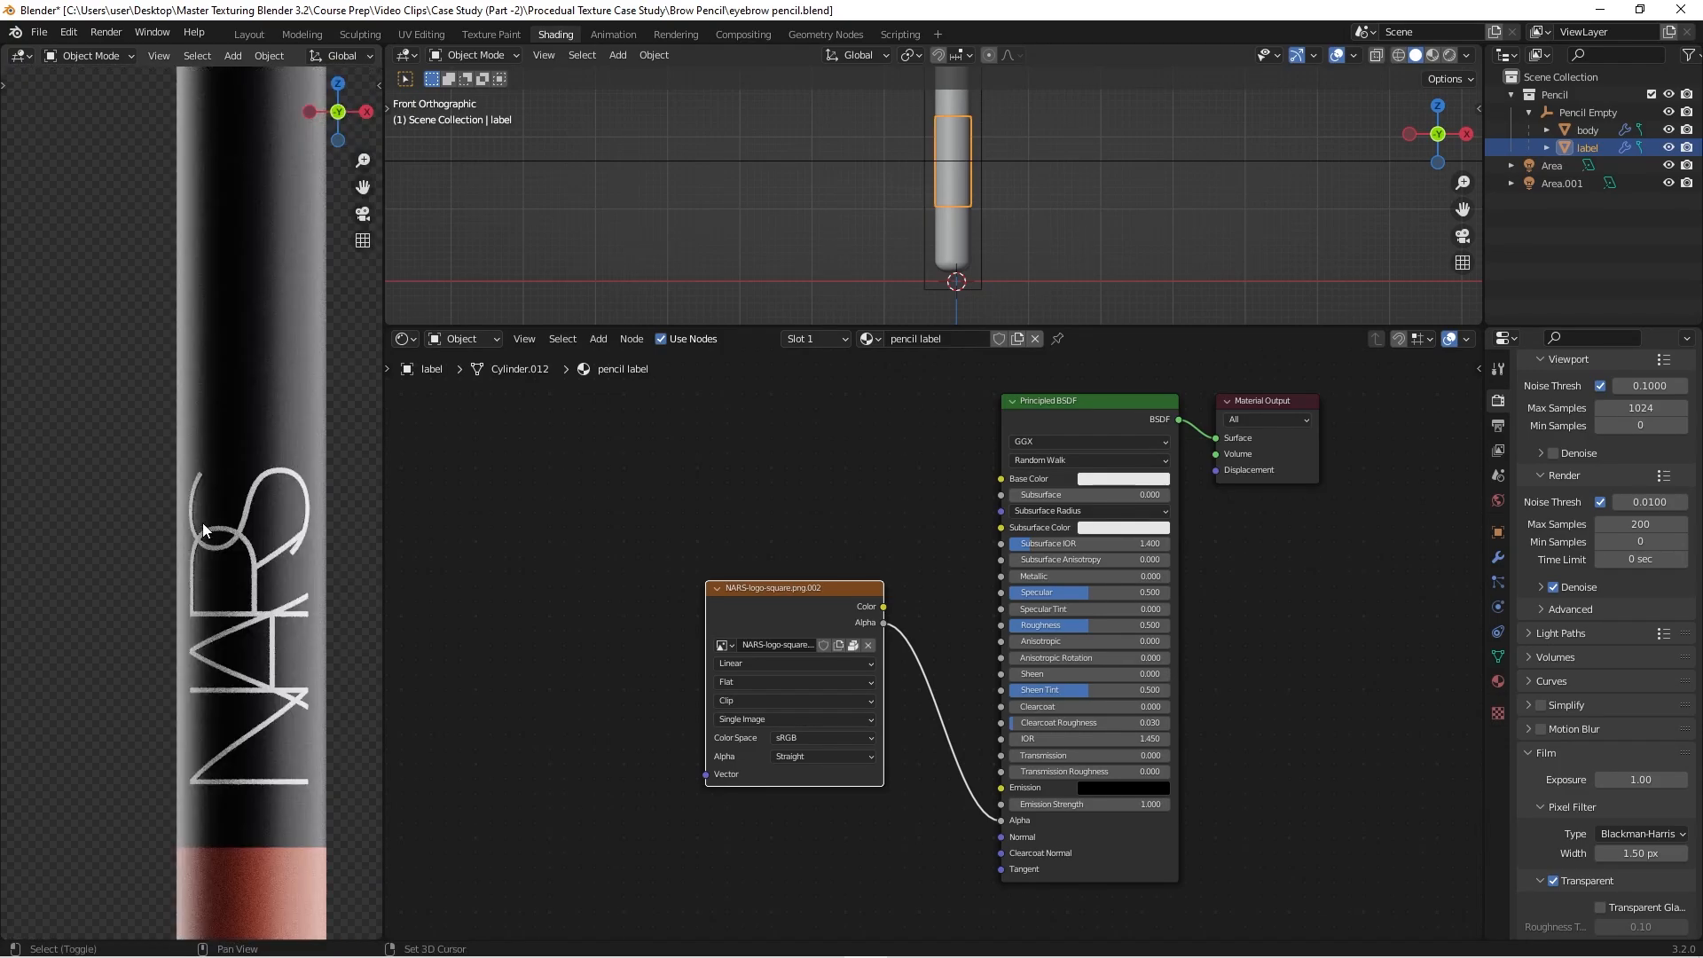
scroll(196, 568, down, 2)
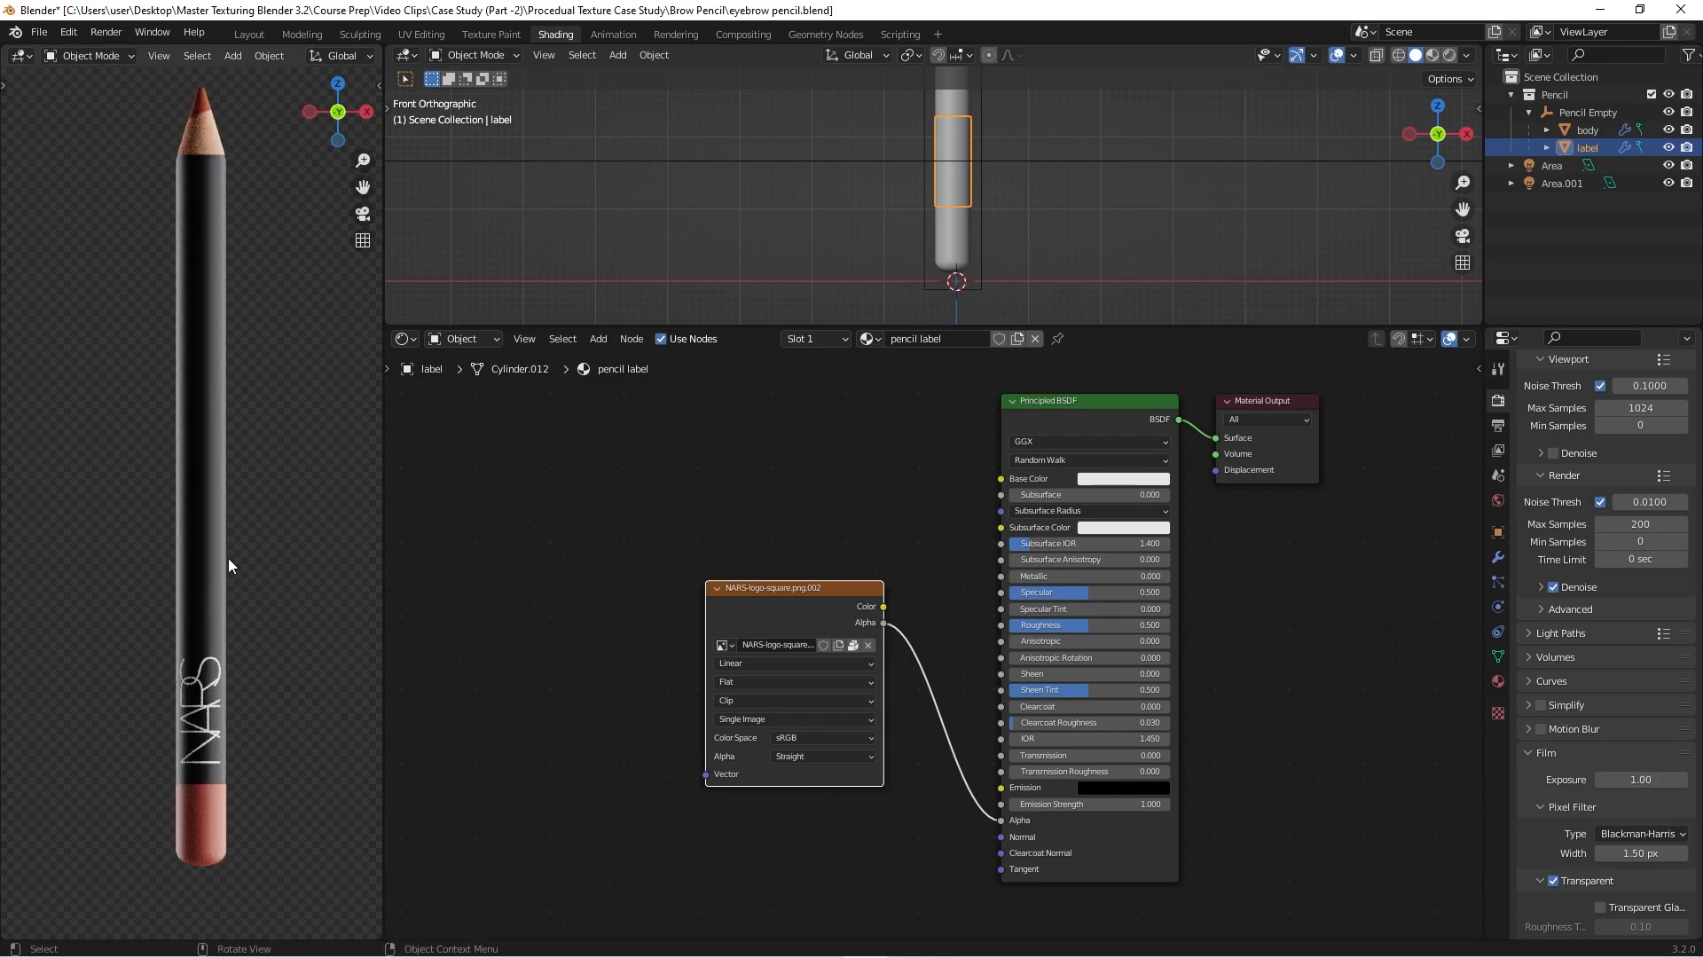
scroll(817, 566, down, 1)
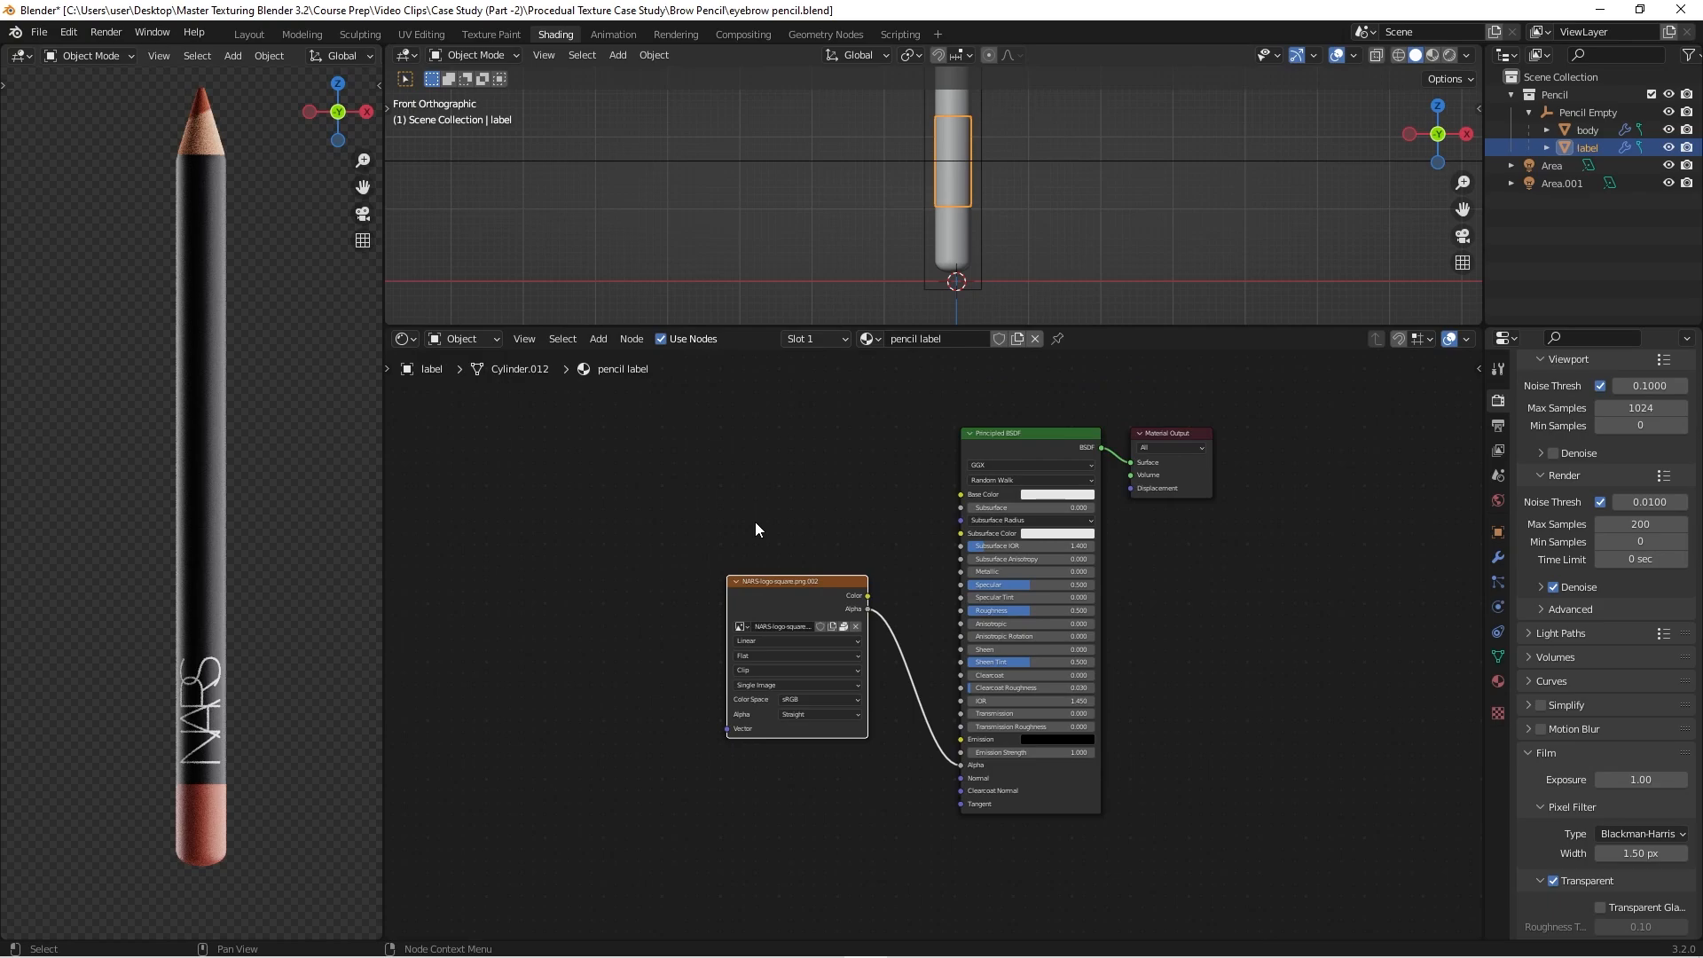
drag(958, 324, 959, 392)
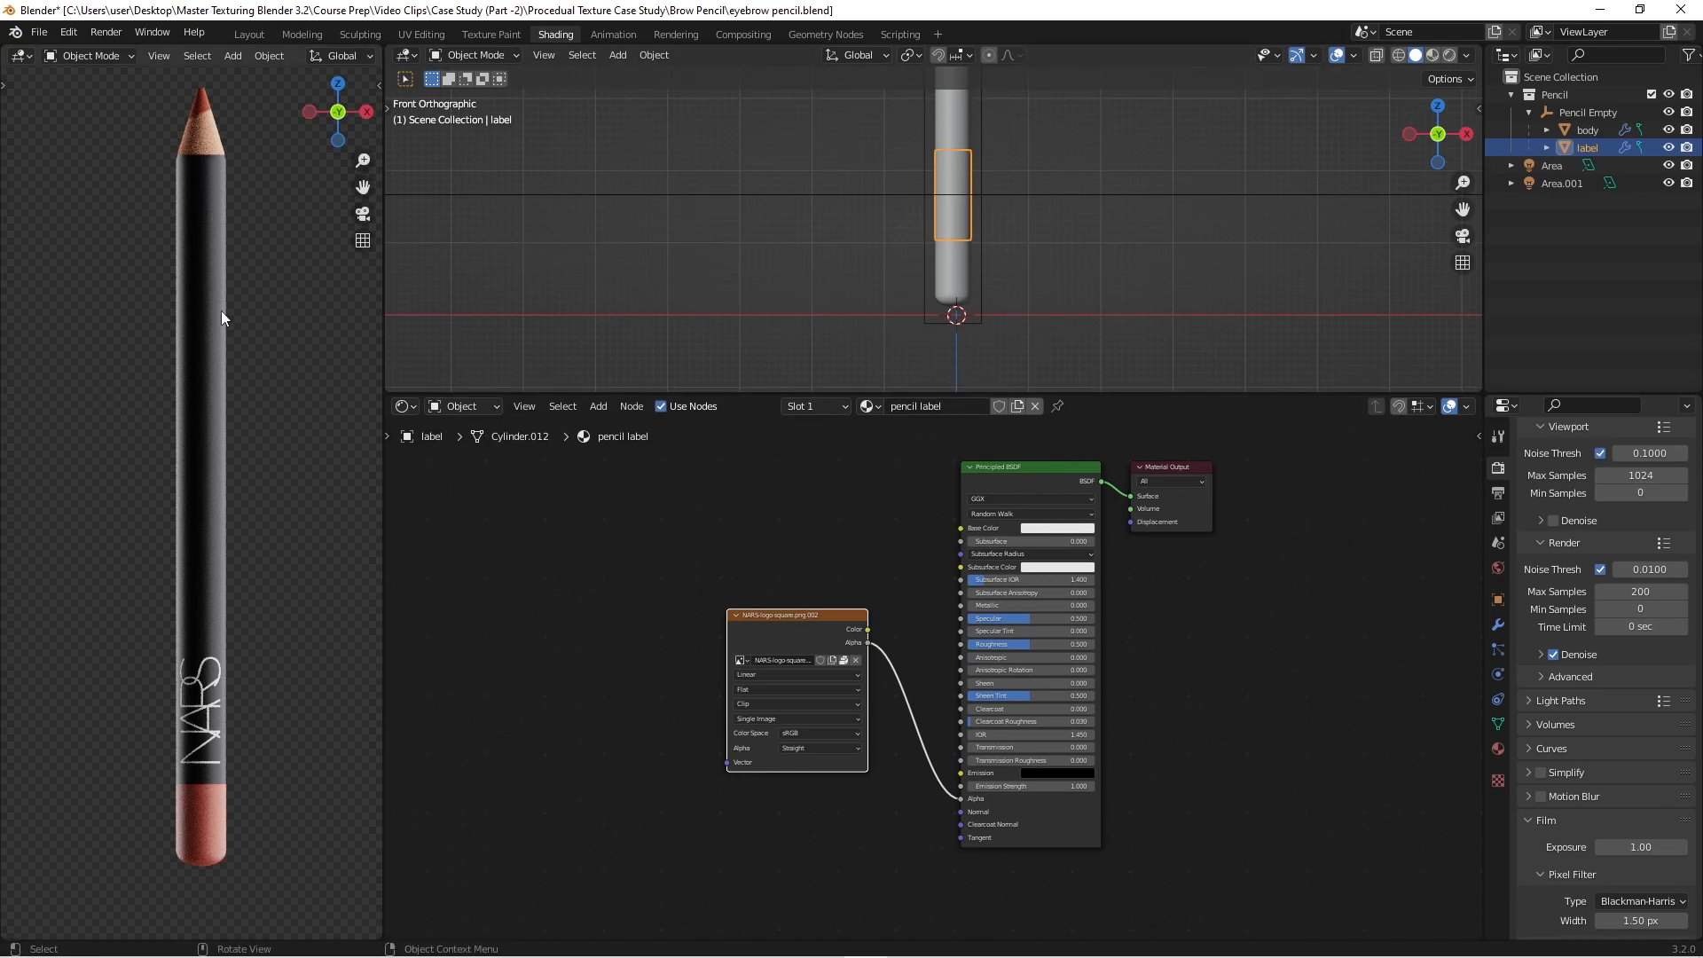
scroll(221, 310, up, 6)
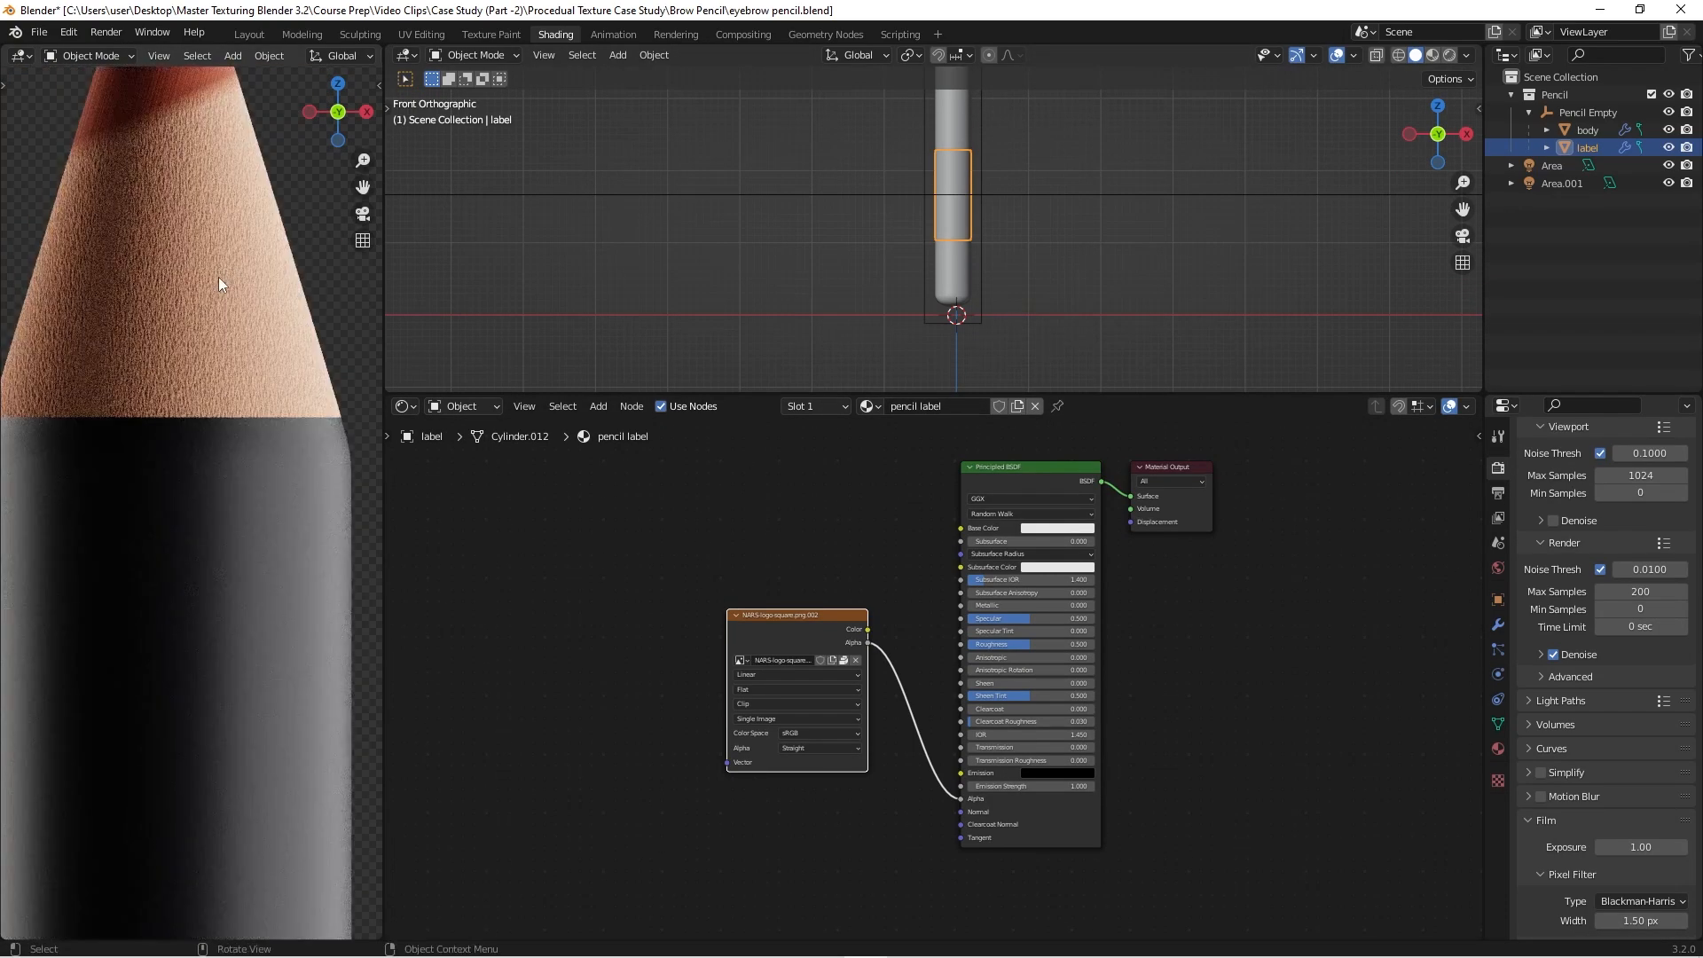
scroll(218, 277, down, 8)
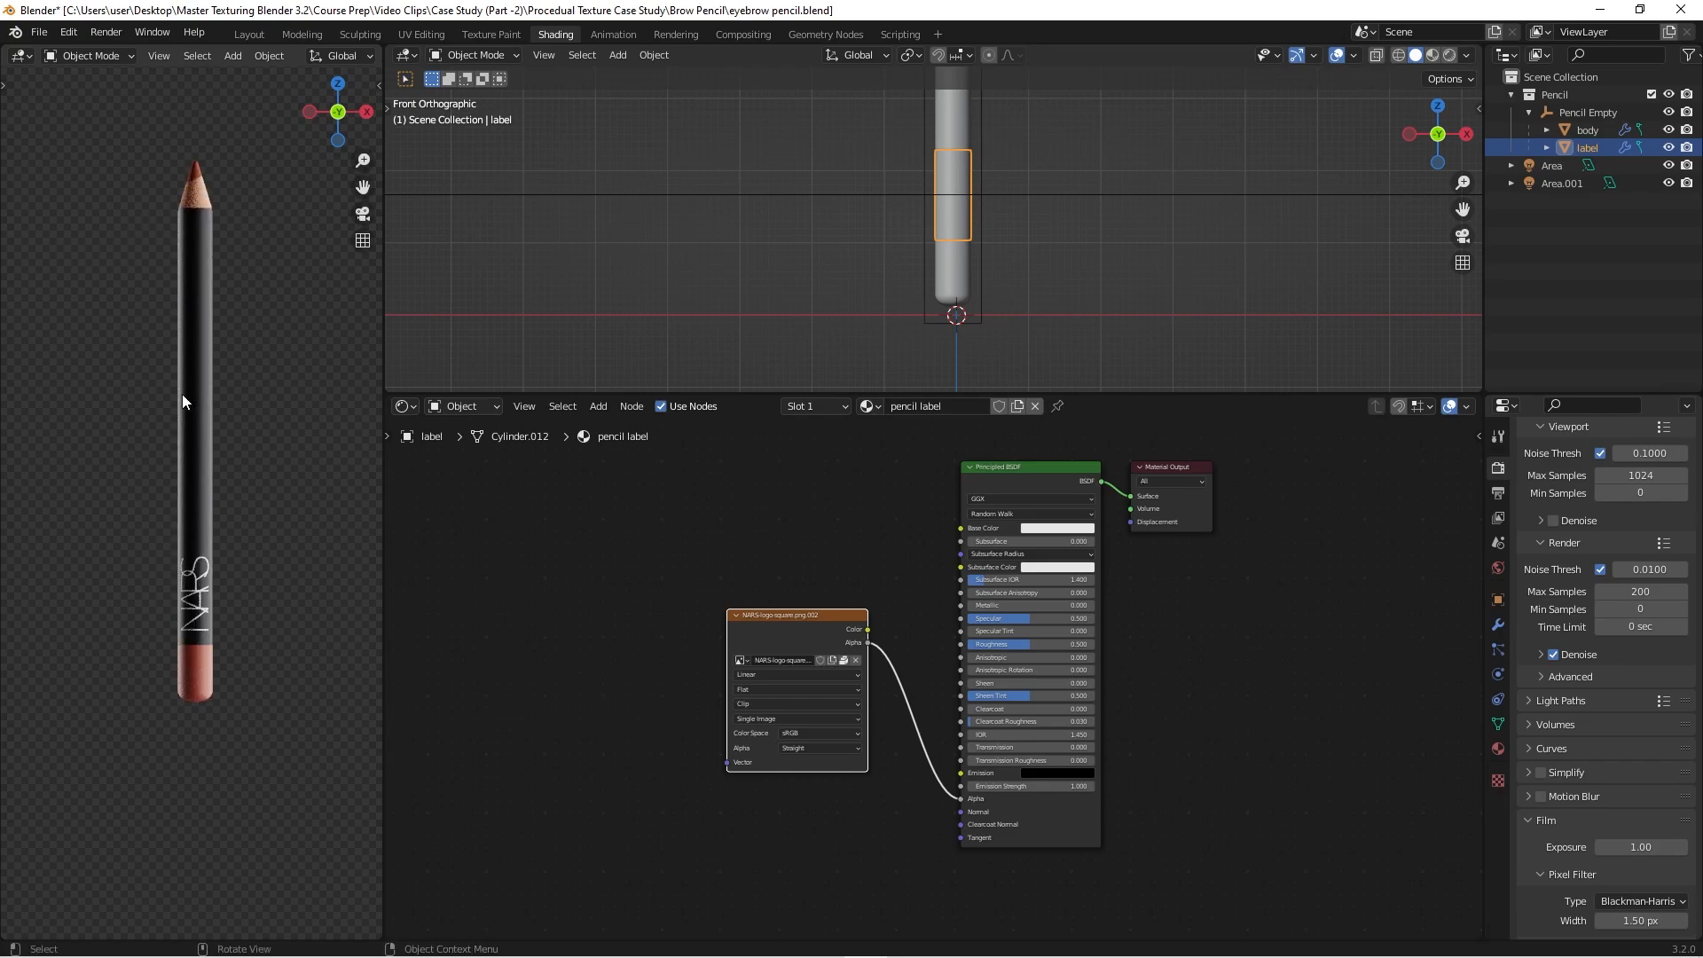
scroll(190, 386, up, 3)
scroll(190, 428, down, 1)
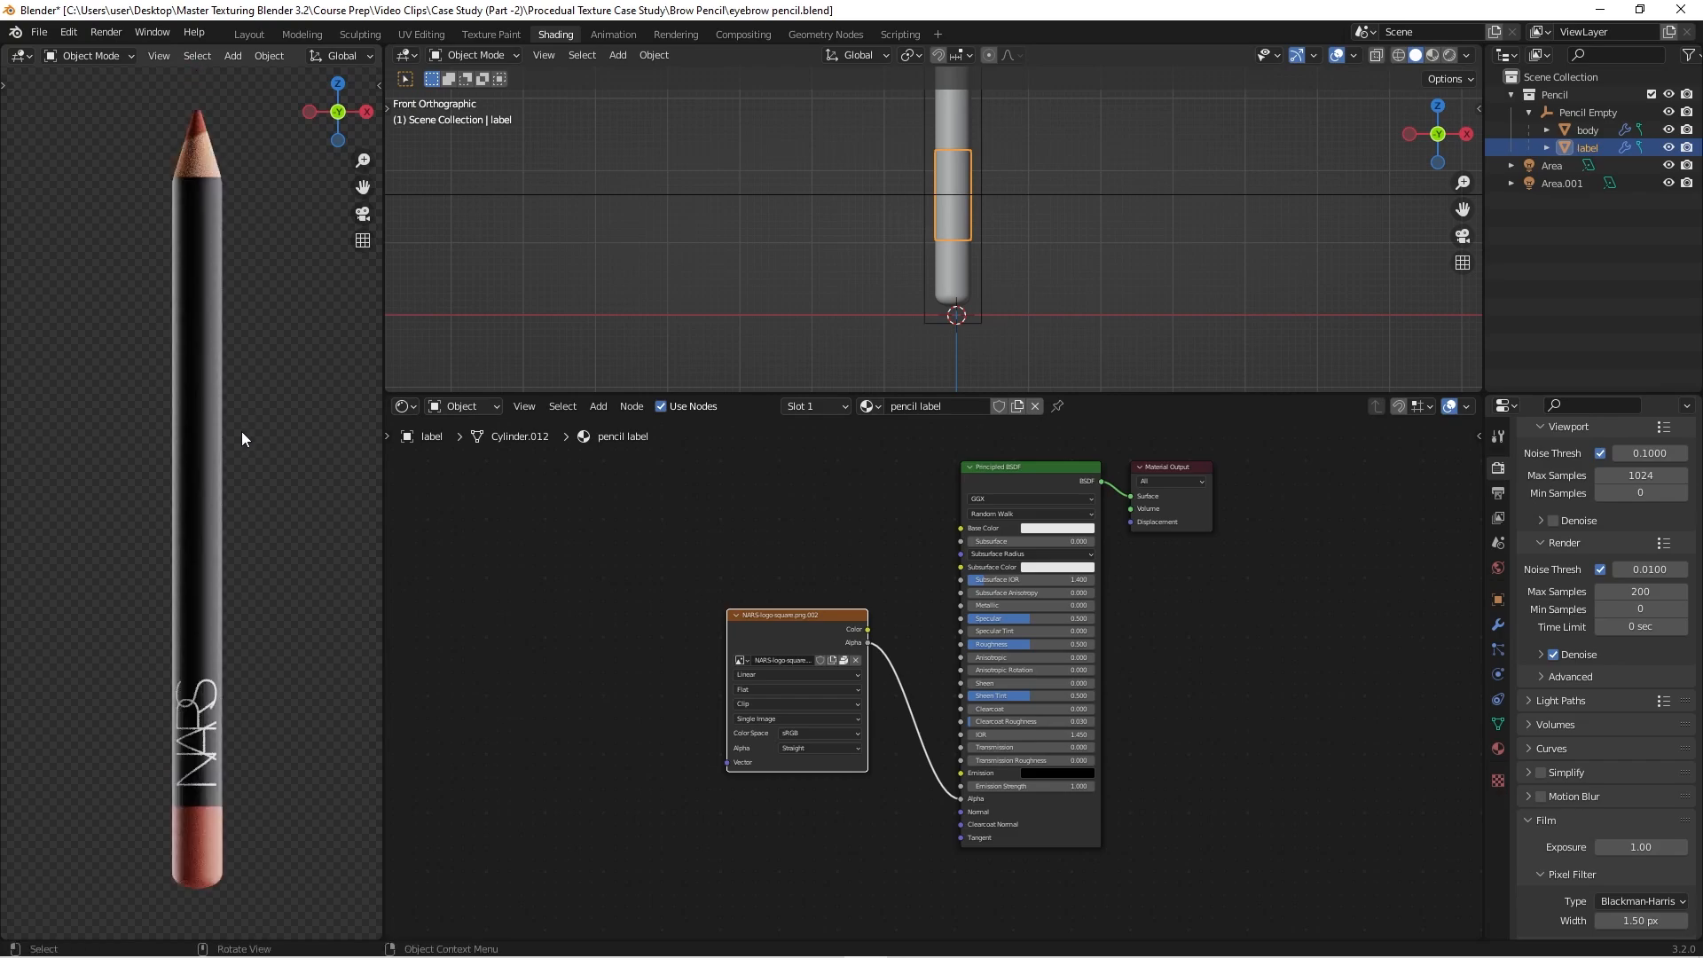
shift+middle_drag(241, 431, 219, 426)
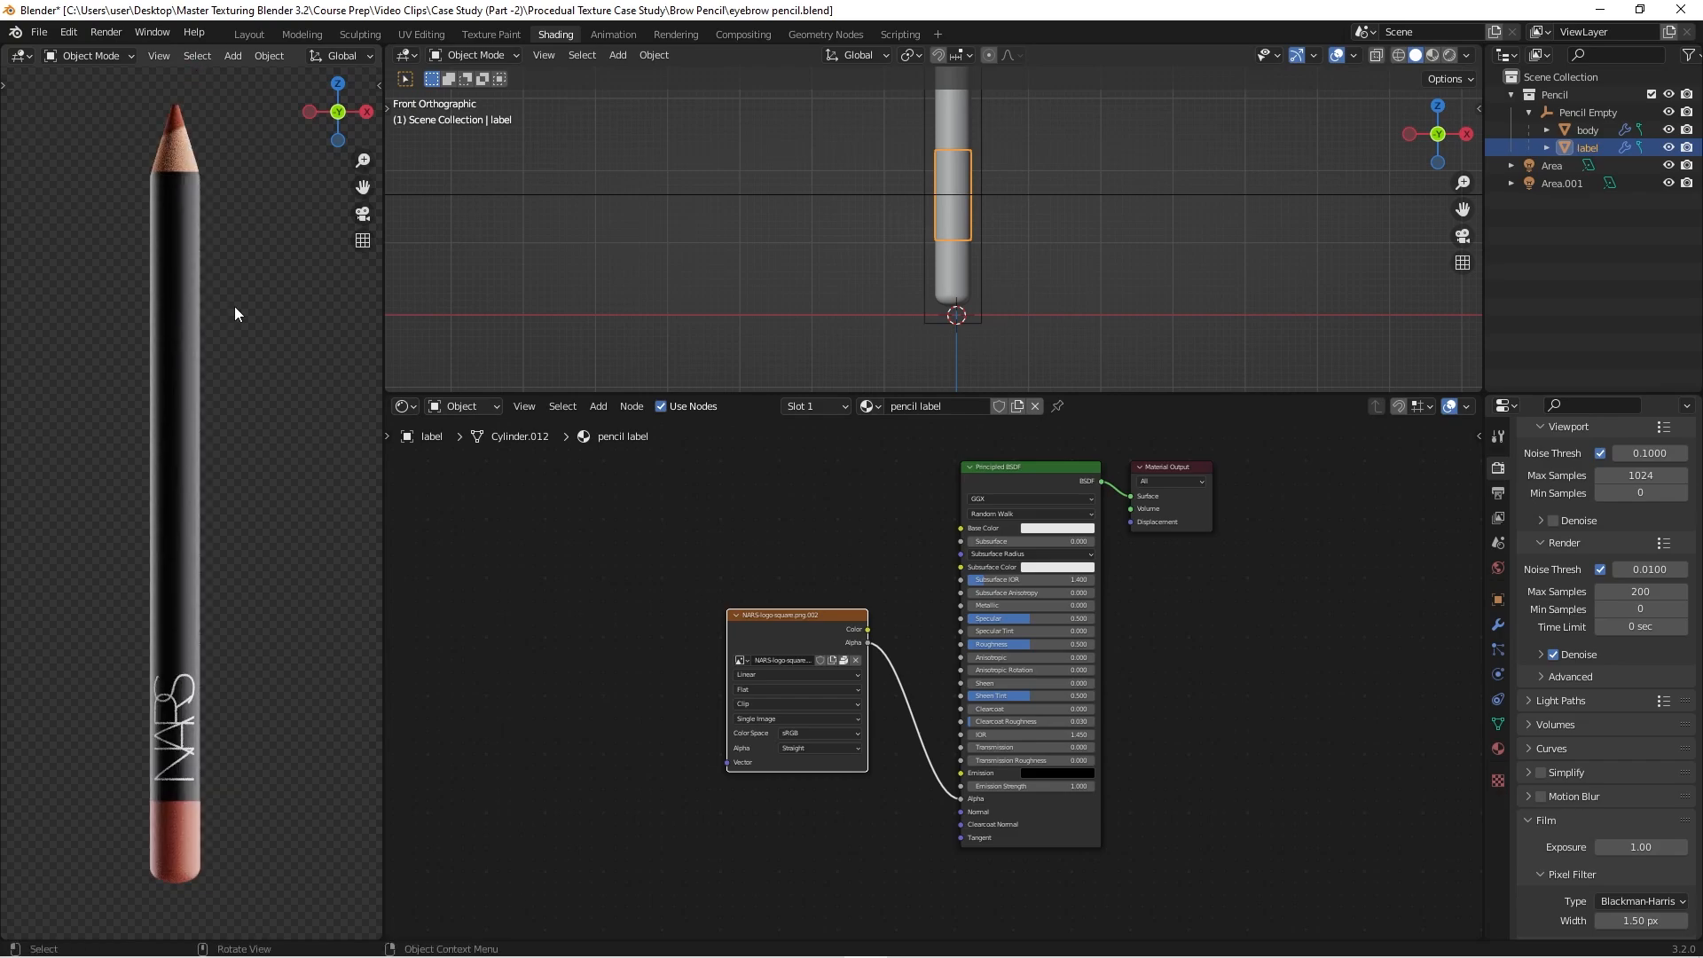